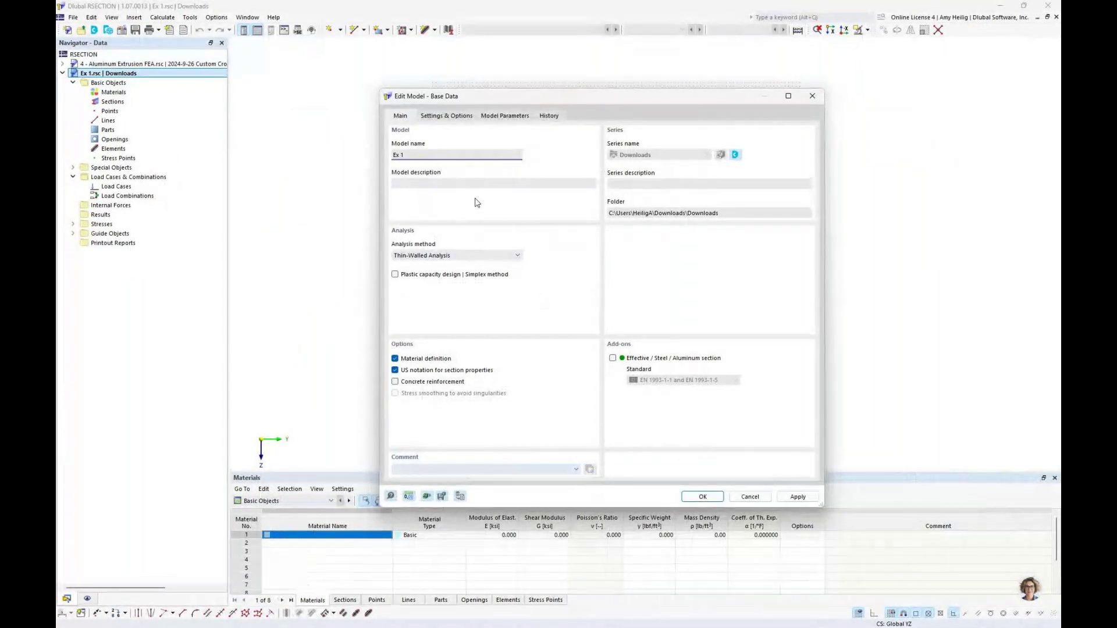
Keep Thin-Walled Analysis as the analysis method and confirm the model's base data.
click(456, 256)
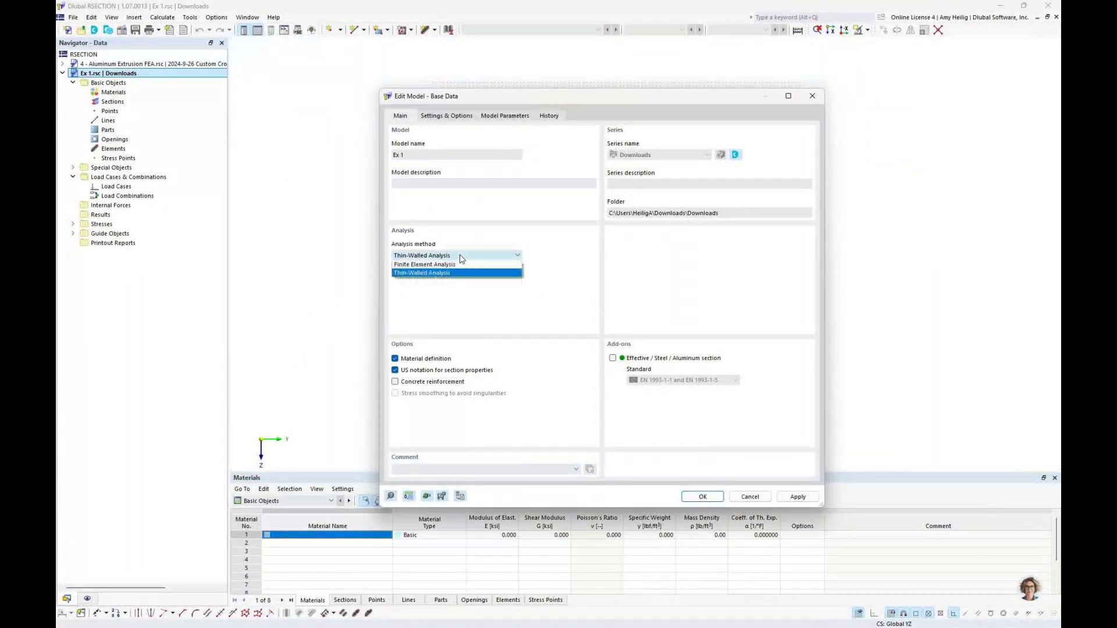
click(463, 291)
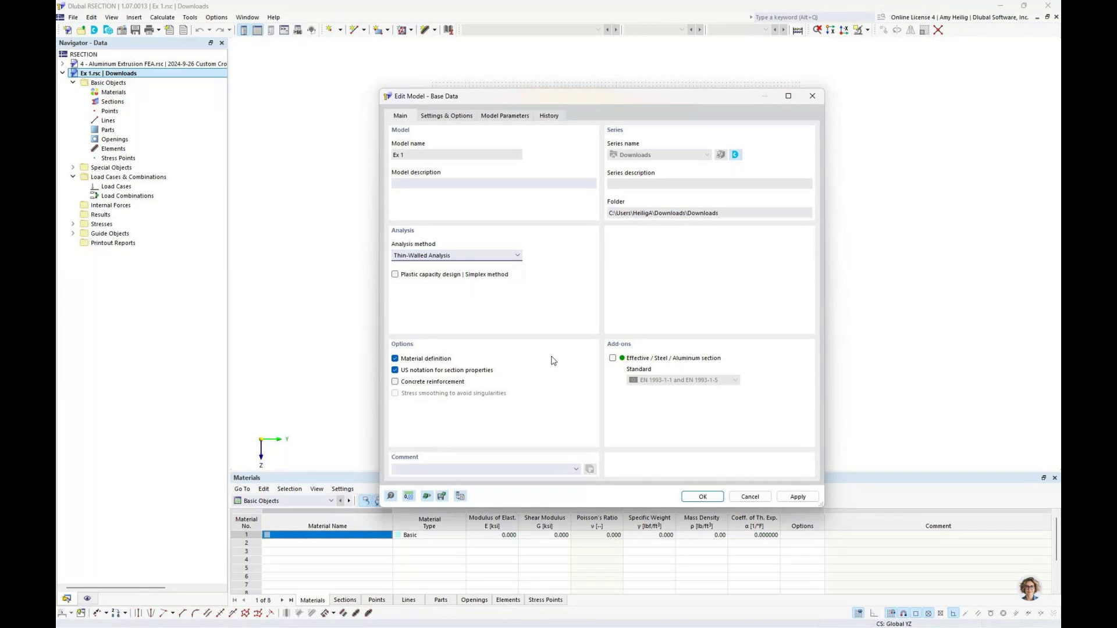
click(702, 496)
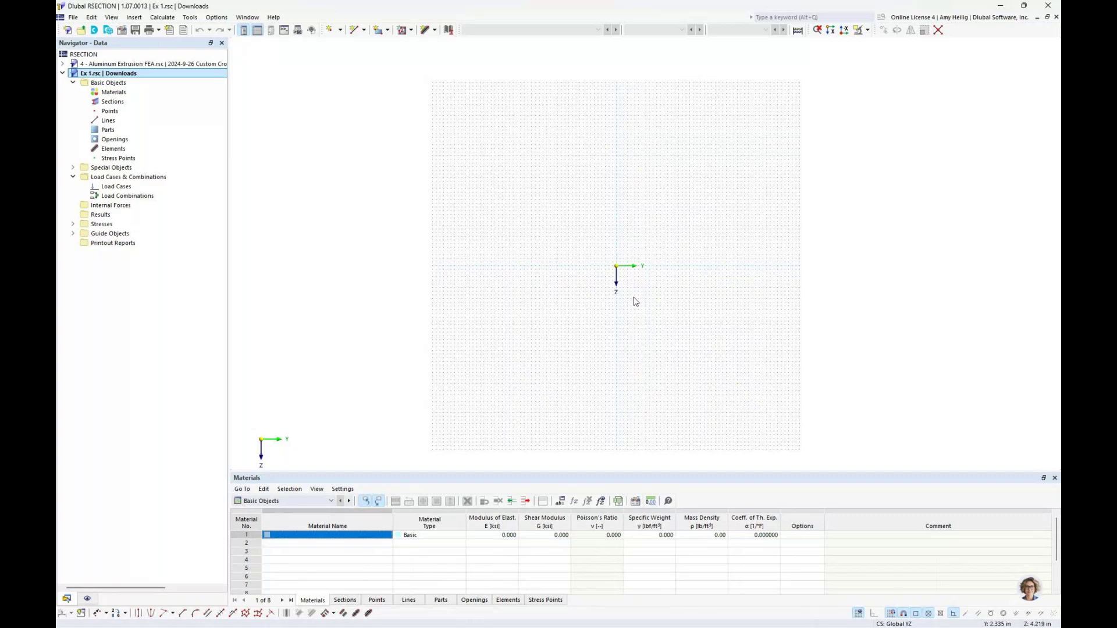
Create a new section and open the library of standardized steel I-sections.
scroll(629, 279, up, 3)
right_click(123, 104)
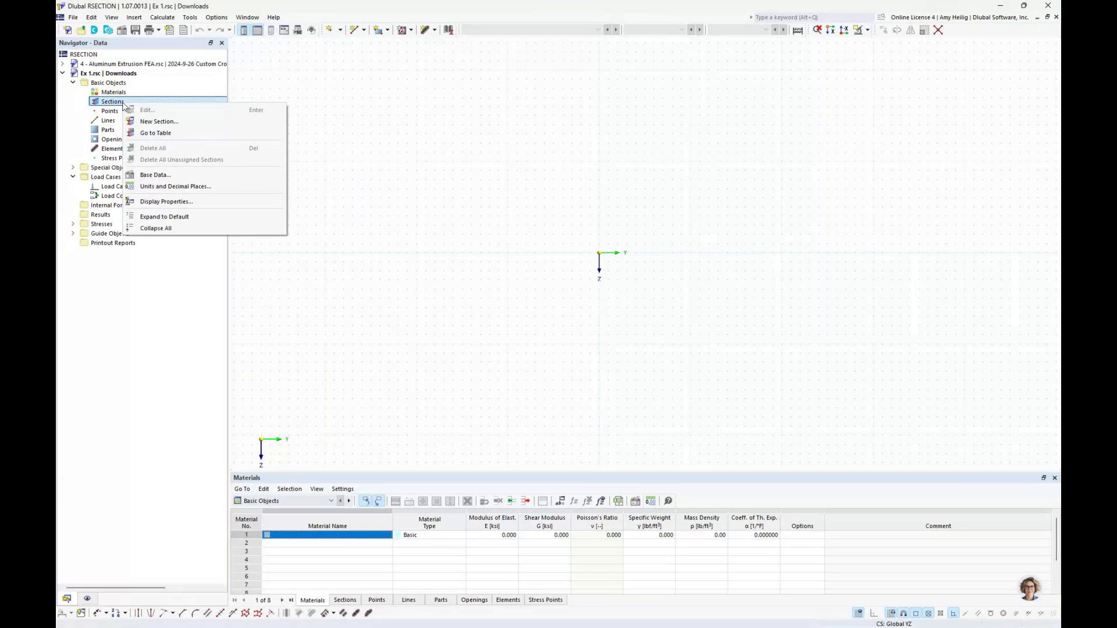
click(156, 121)
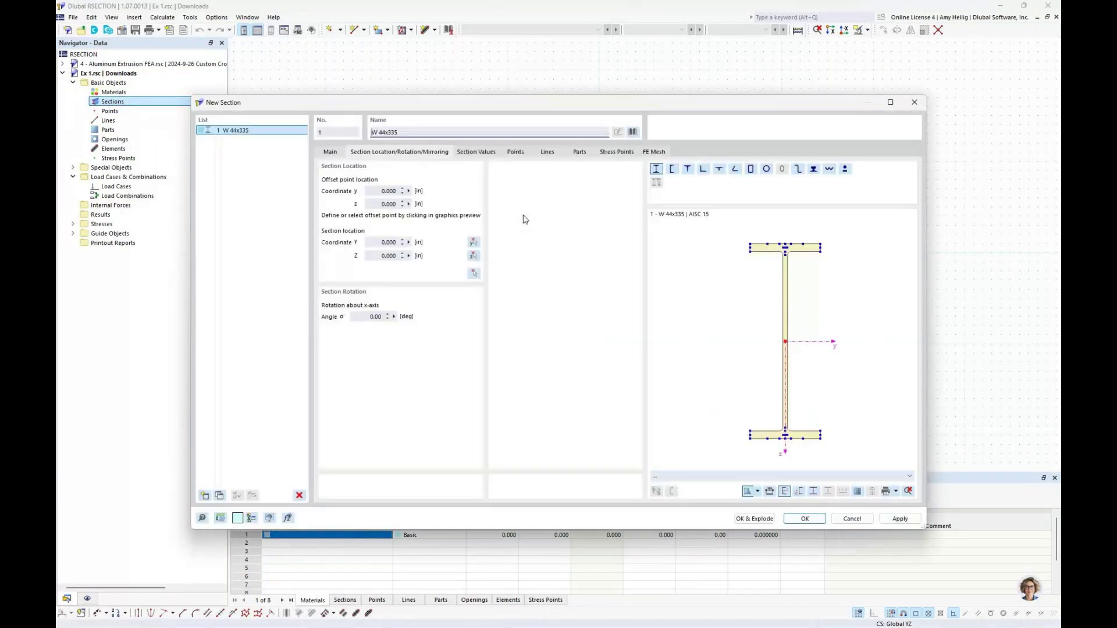
click(633, 132)
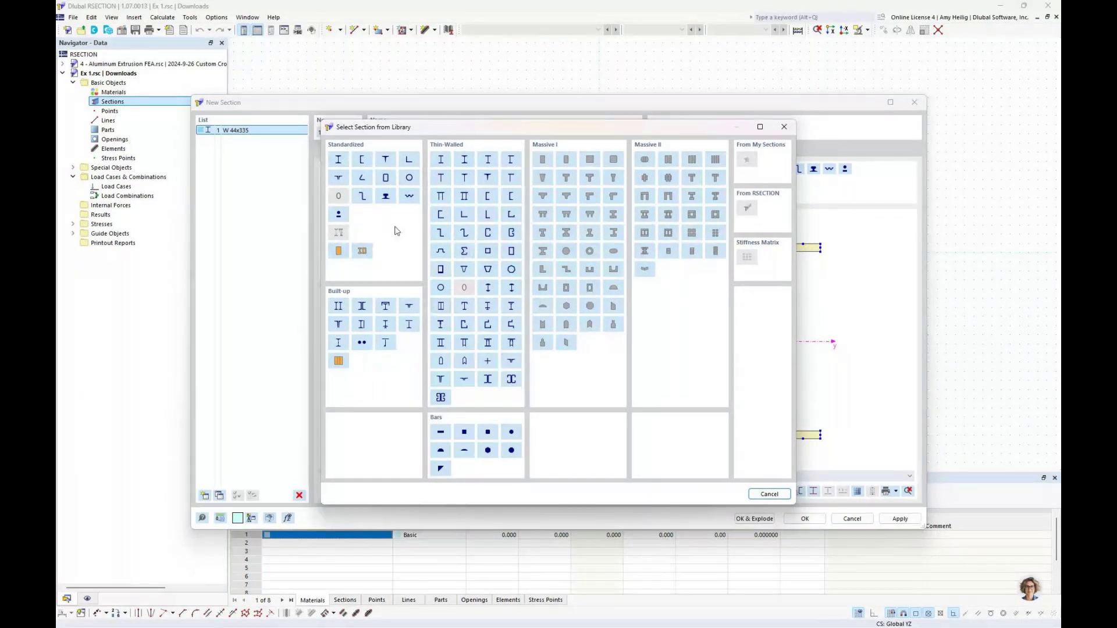
click(352, 169)
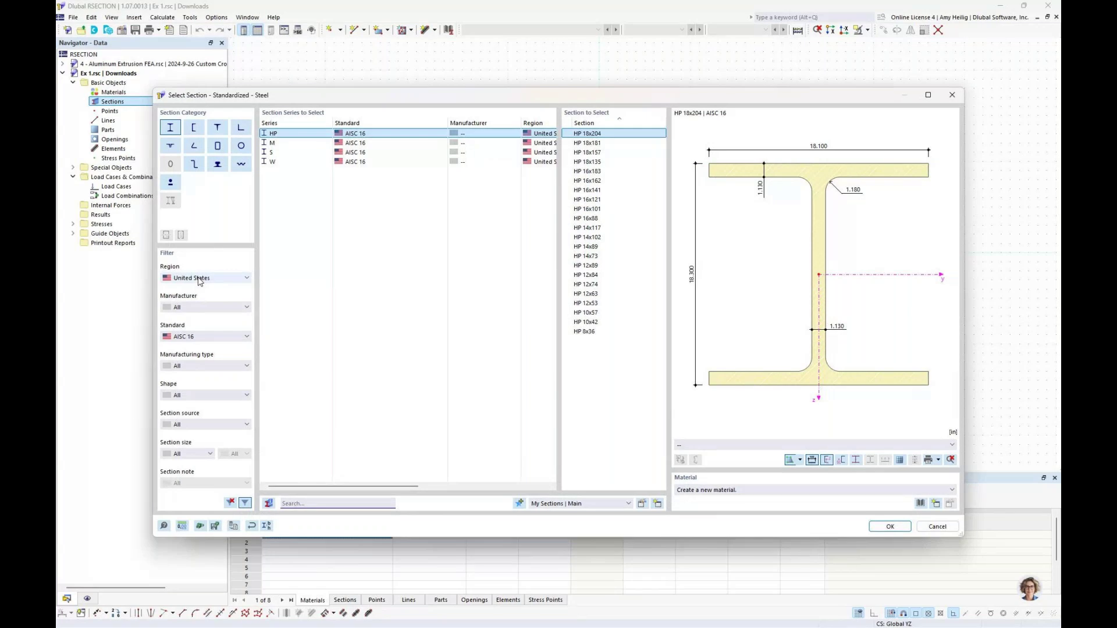
Choose the W 30x99 section from the AISC 16 W series for the United States.
click(198, 336)
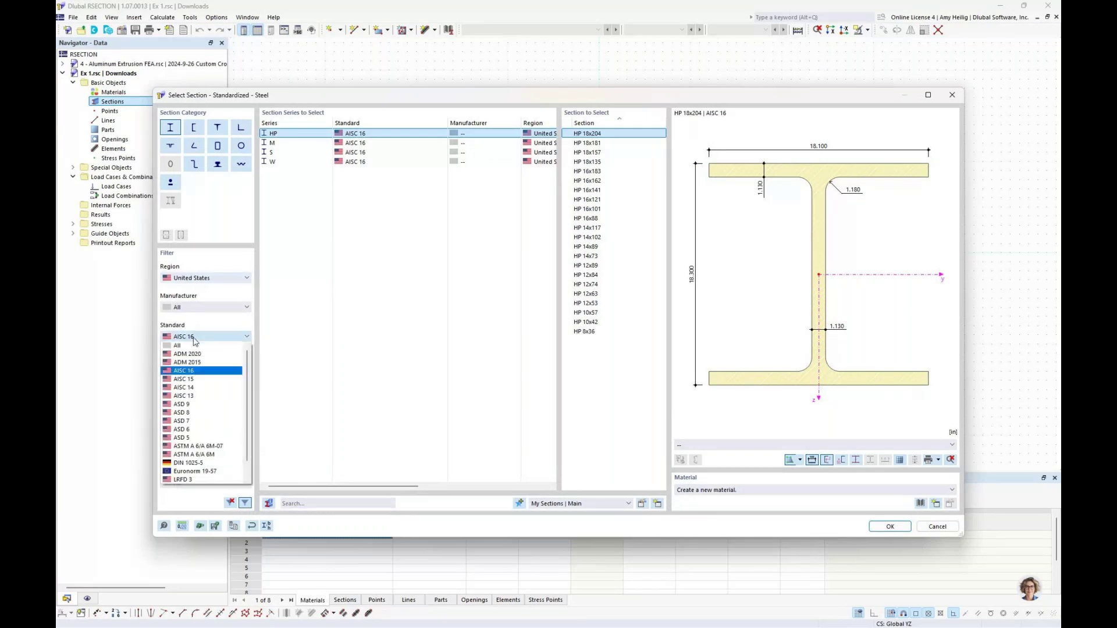
click(233, 371)
click(303, 161)
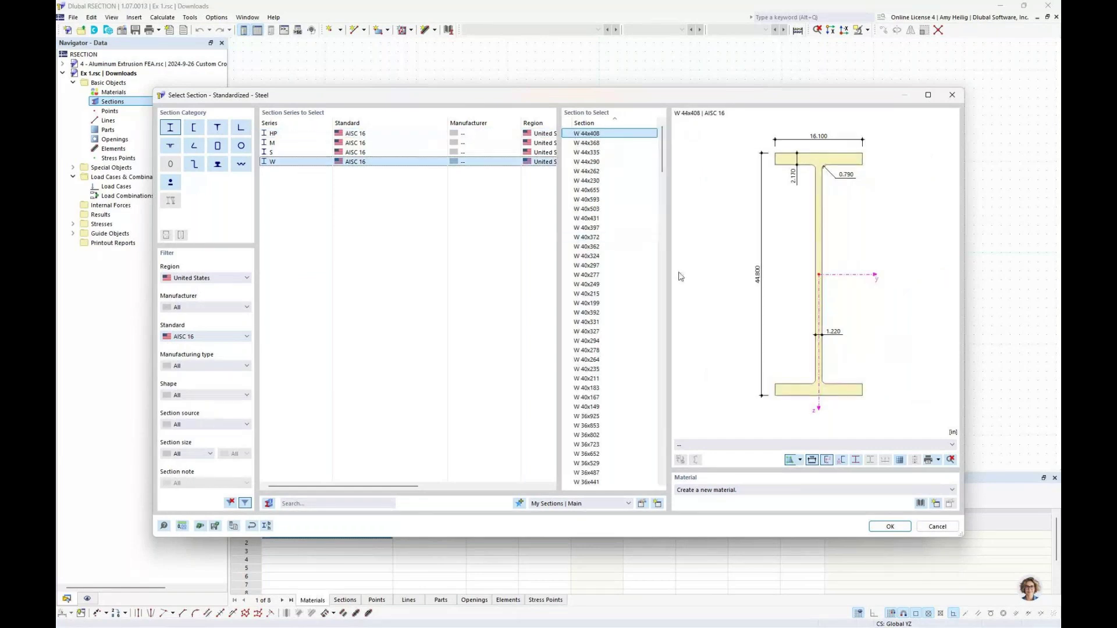
scroll(611, 266, down, 8)
scroll(612, 266, down, 13)
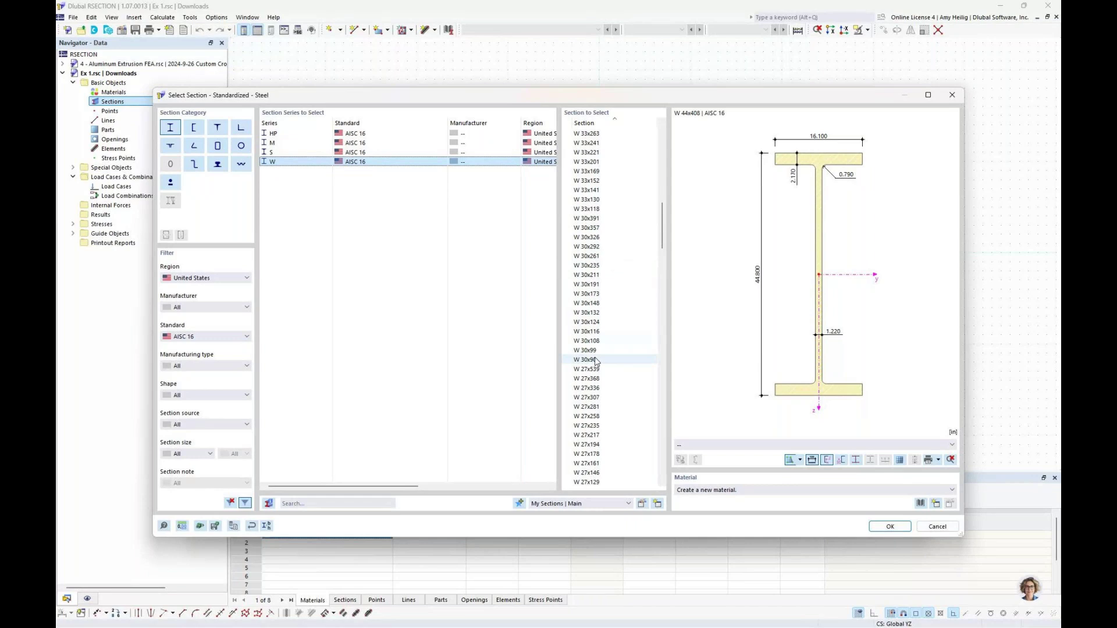
click(596, 361)
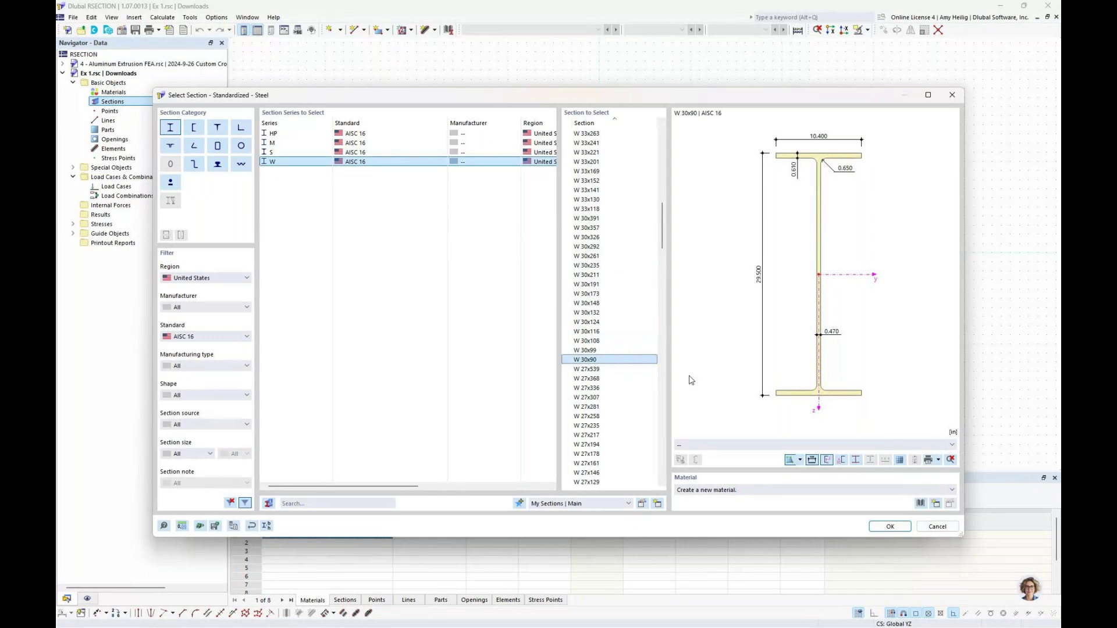
click(640, 350)
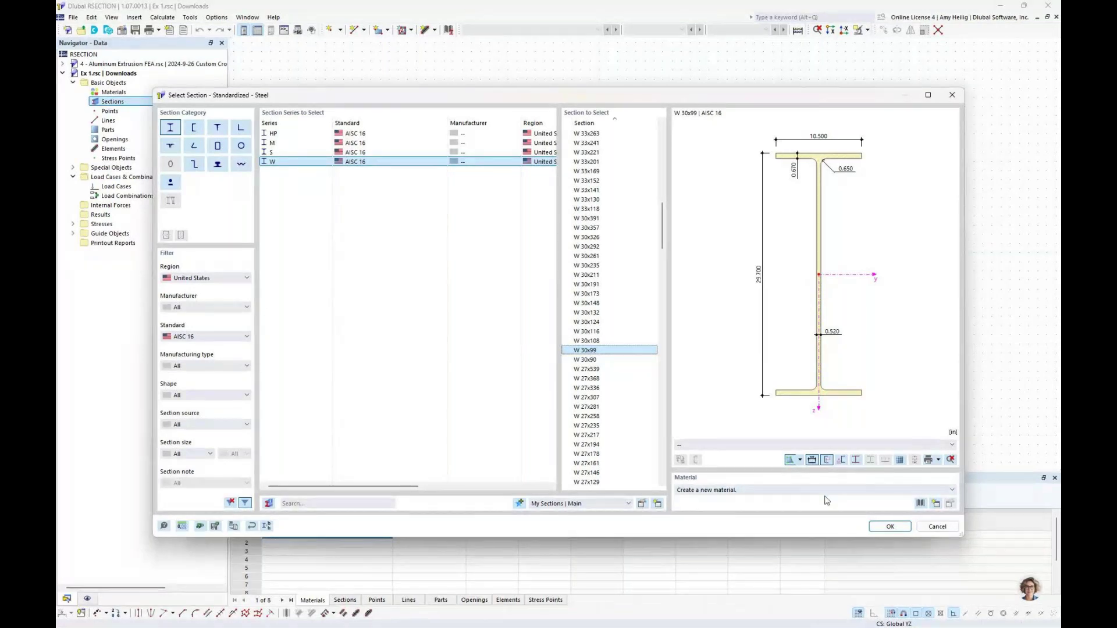
Assign imperial A992 steel from the AISC 360-22 standard to the W 30x99 and accept the section selection.
click(921, 503)
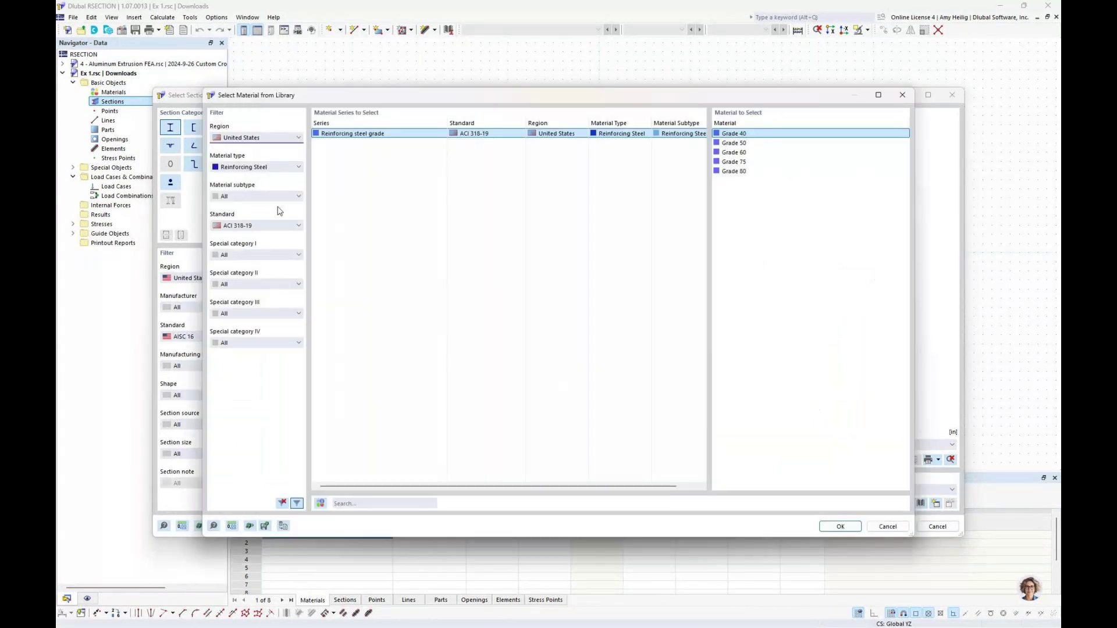
click(252, 169)
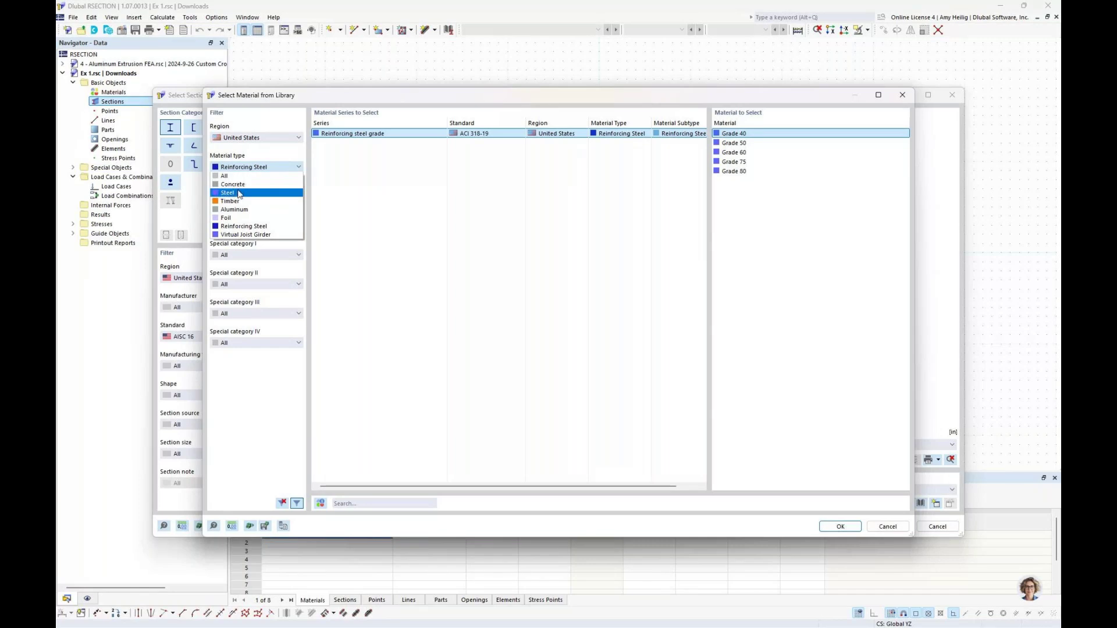
click(239, 193)
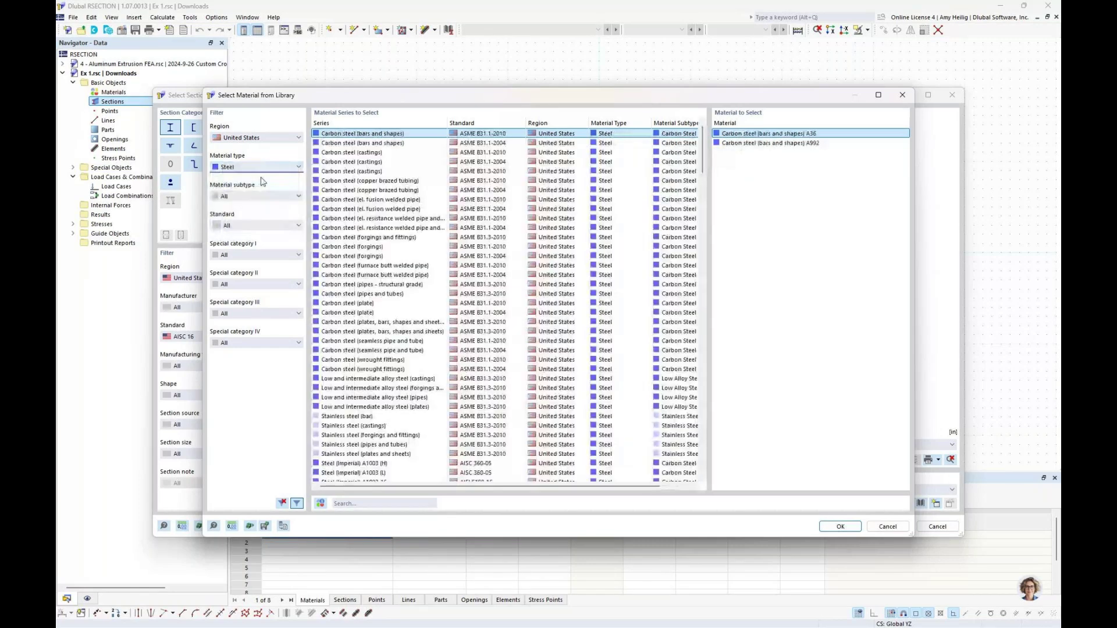
click(249, 227)
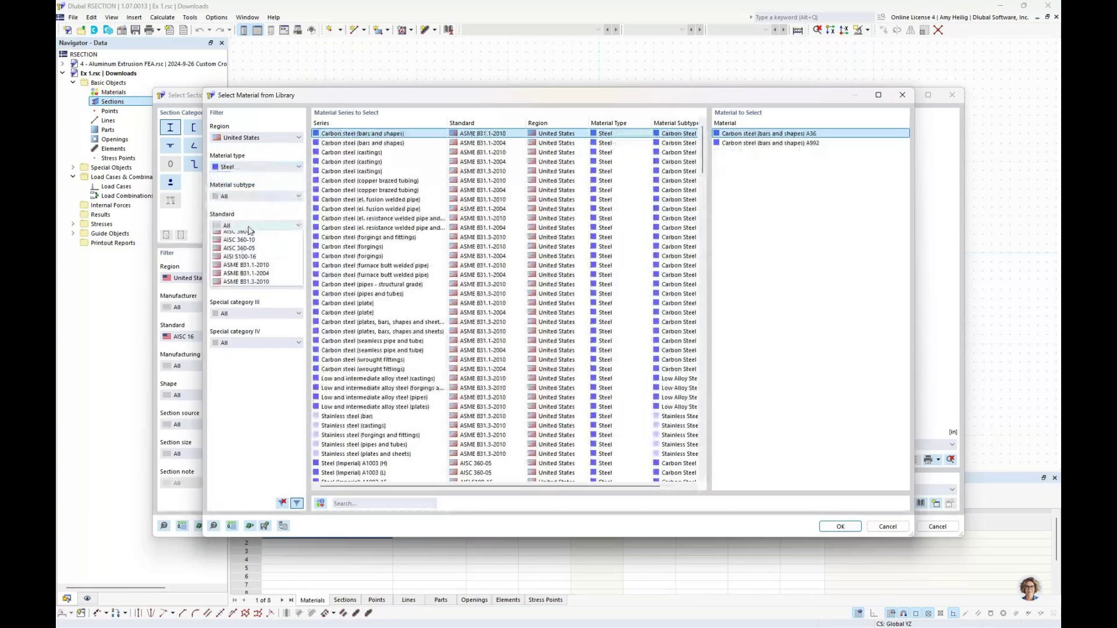
click(248, 243)
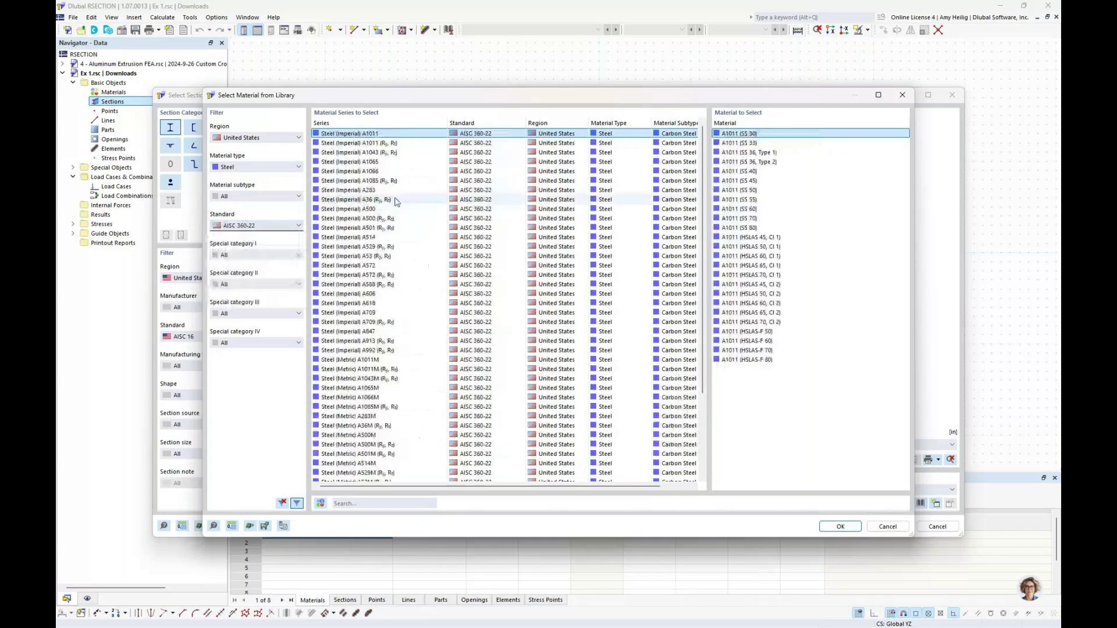
click(385, 350)
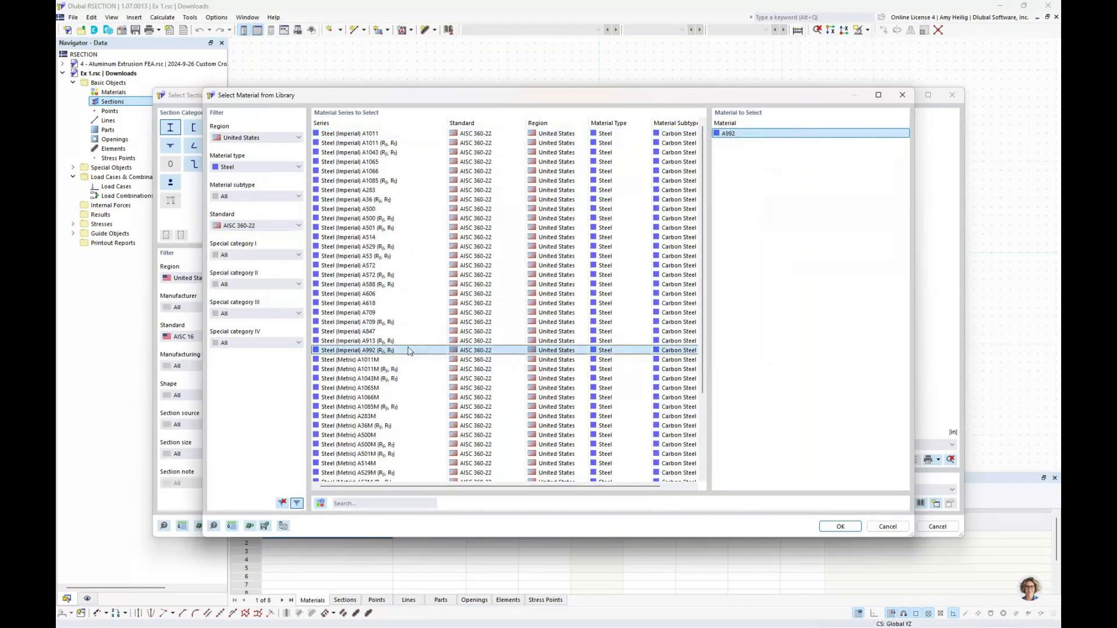
click(842, 526)
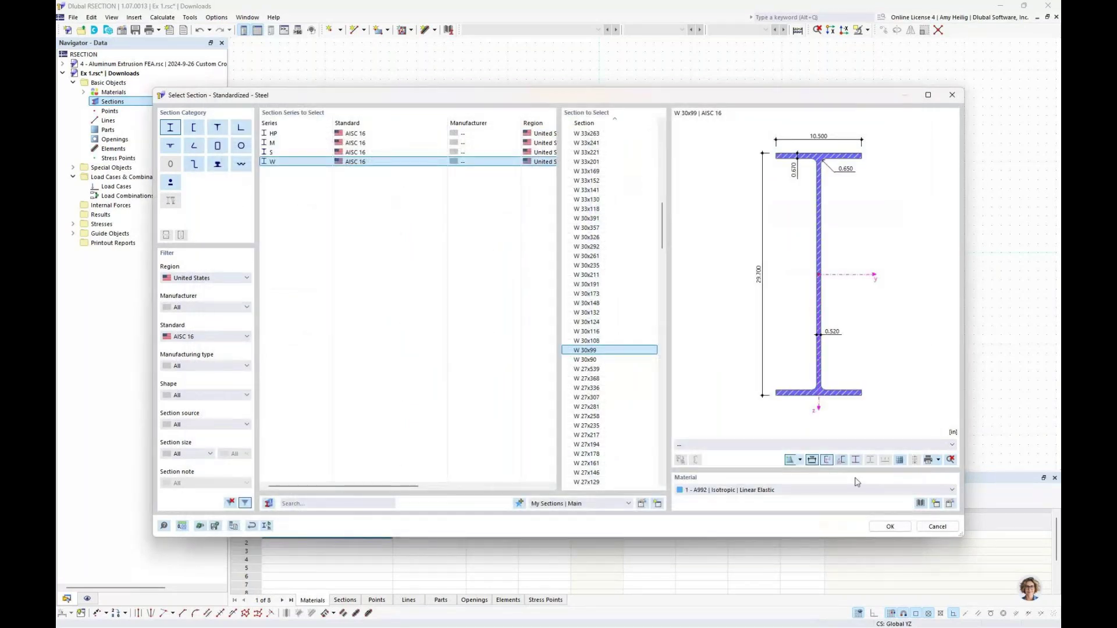
click(890, 527)
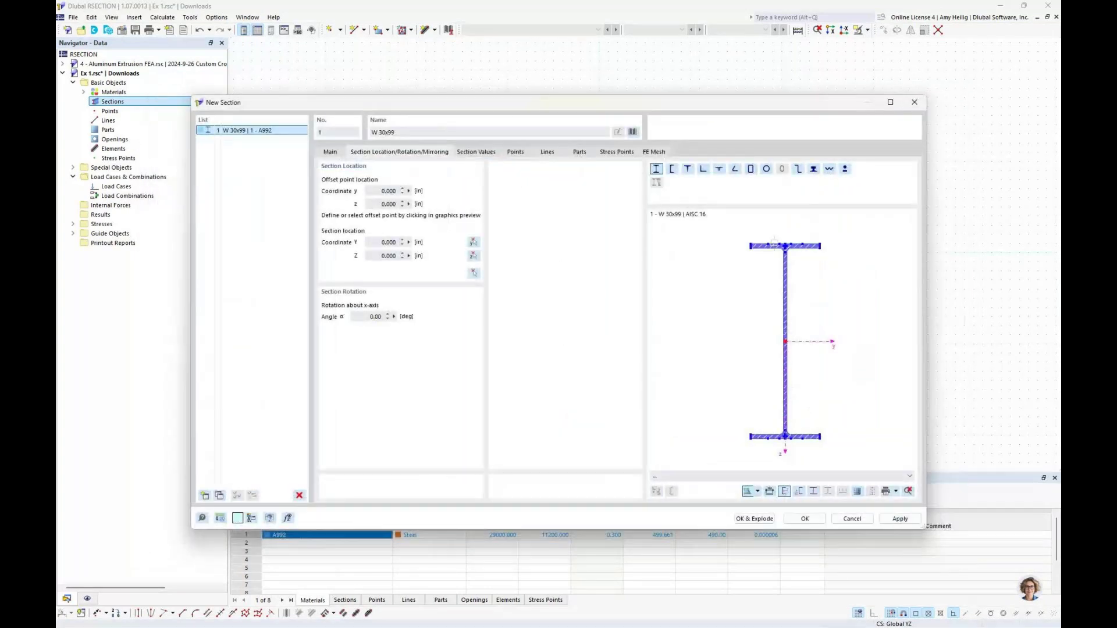
Set the W section's offset point to the middle of its top flange's upper edge and insert the section.
scroll(774, 243, up, 5)
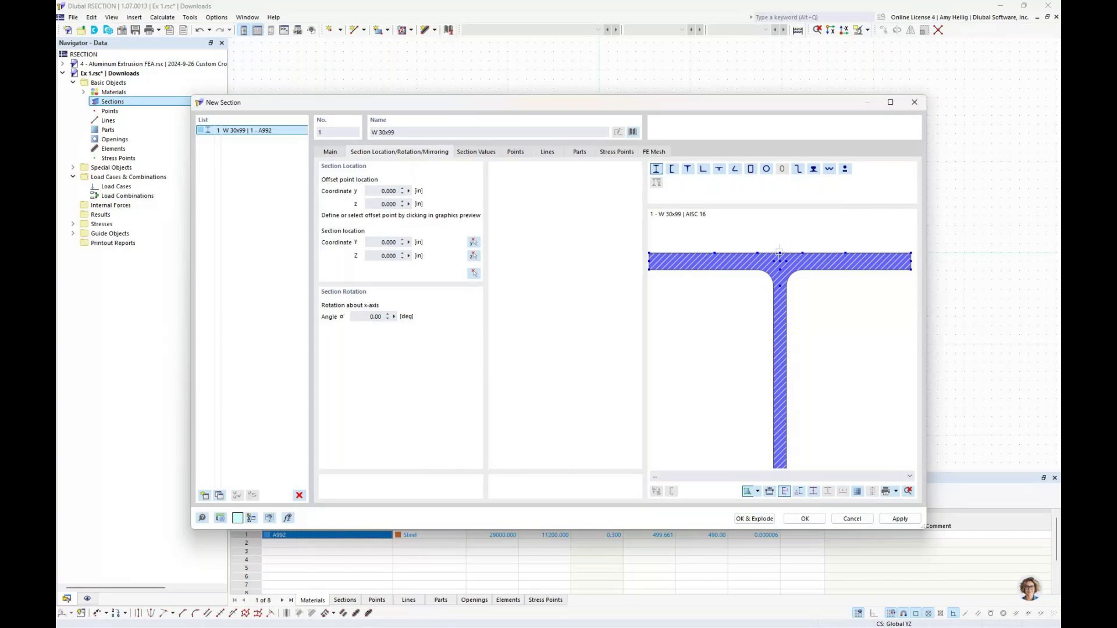
click(780, 253)
click(803, 520)
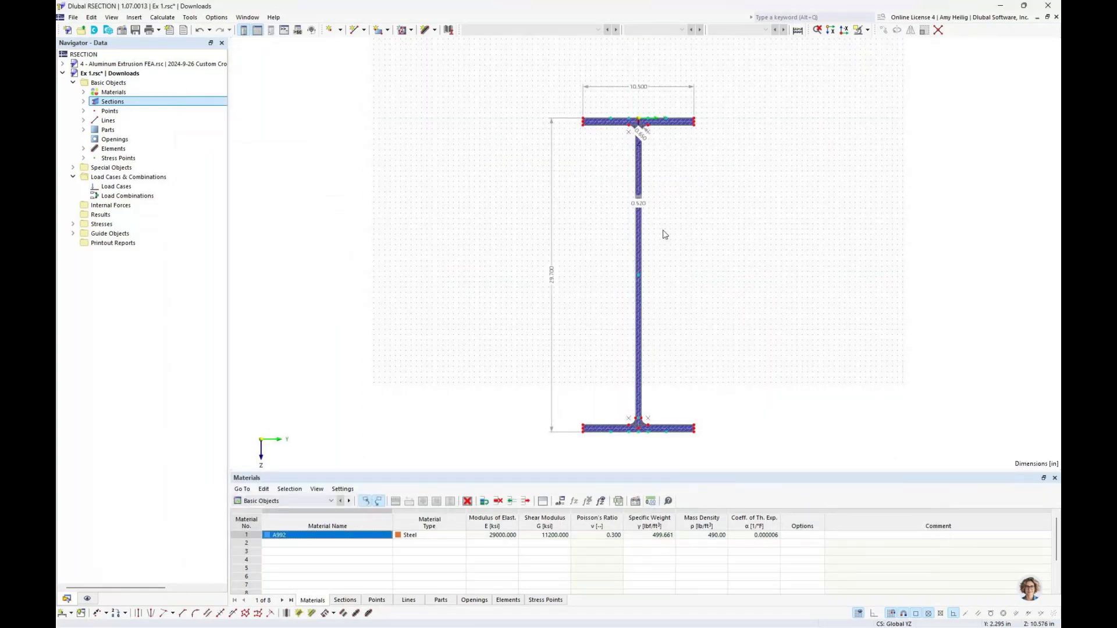
Create a second section and choose the C 15x33.9 channel from the AISC 16 C series.
click(83, 102)
right_click(119, 102)
click(149, 119)
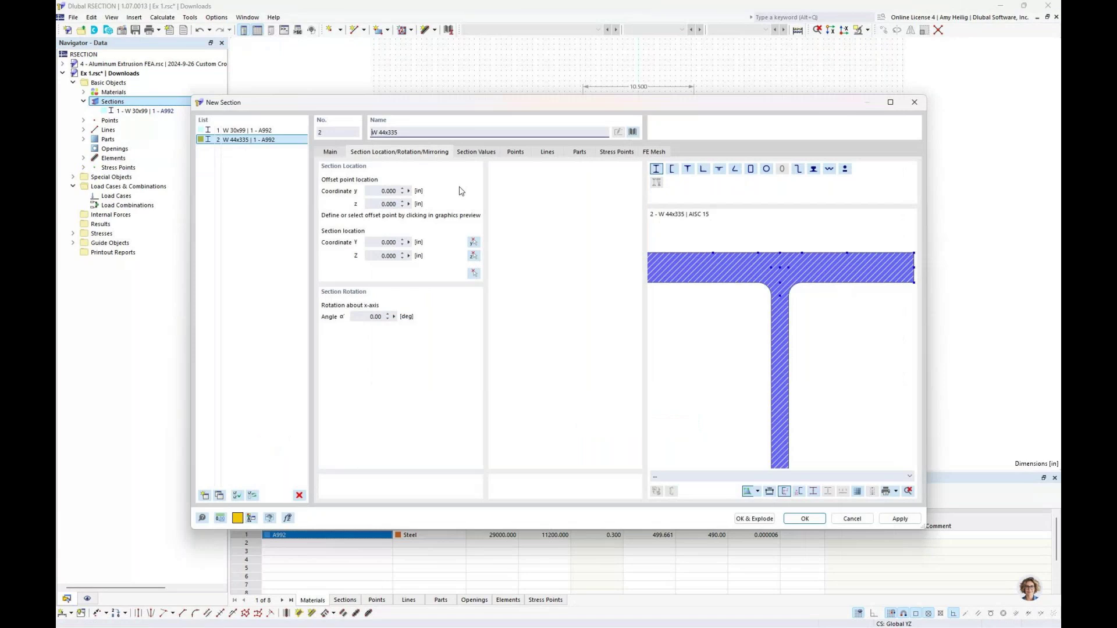
click(673, 172)
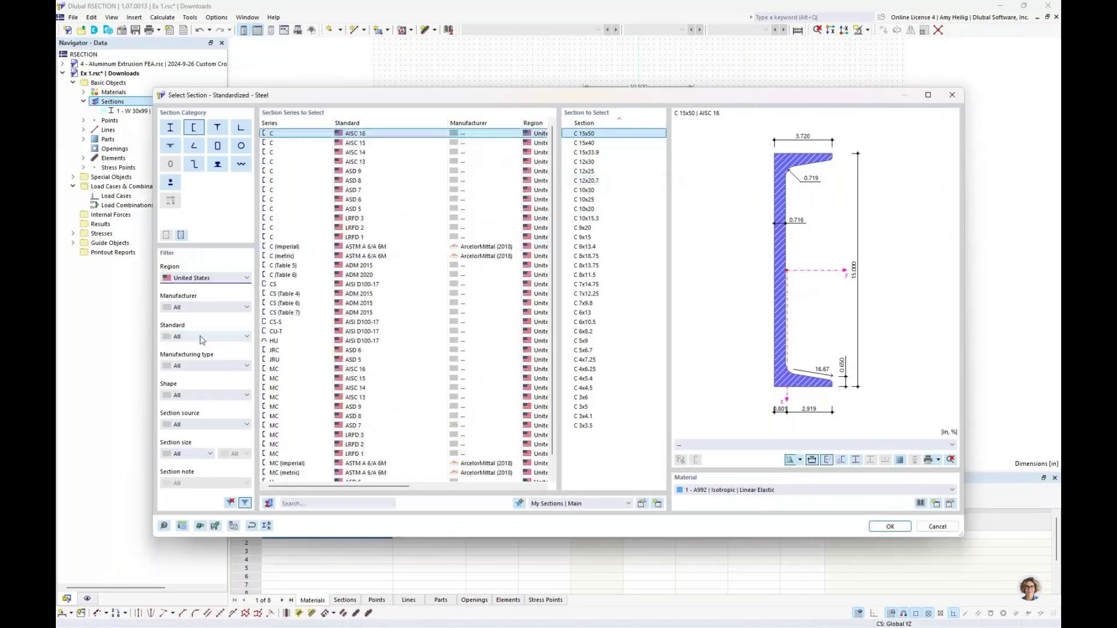
click(201, 337)
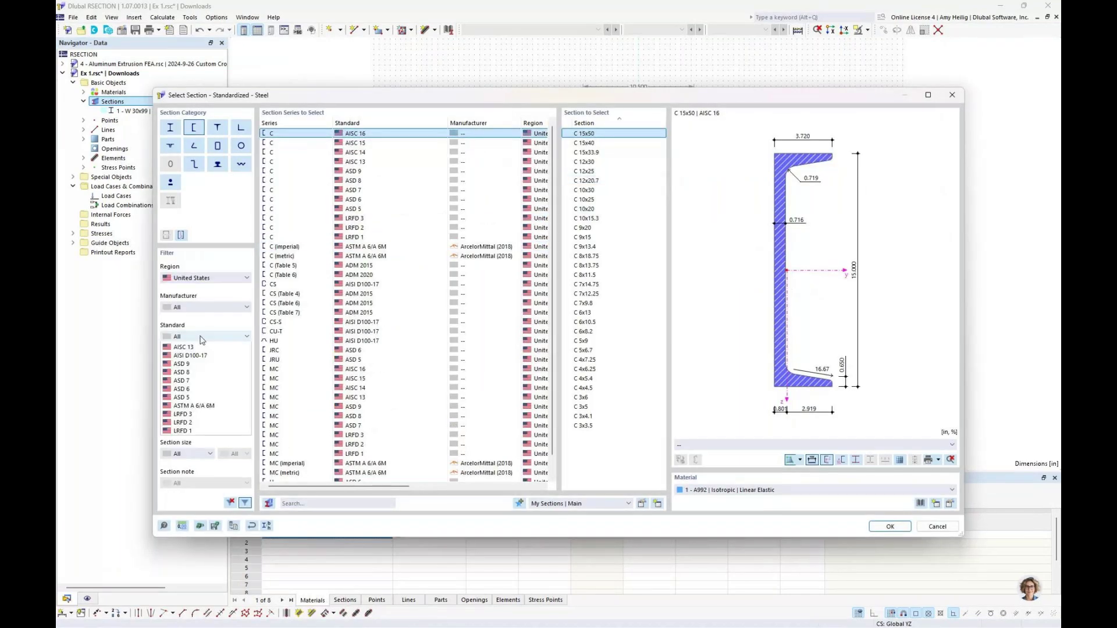
click(183, 356)
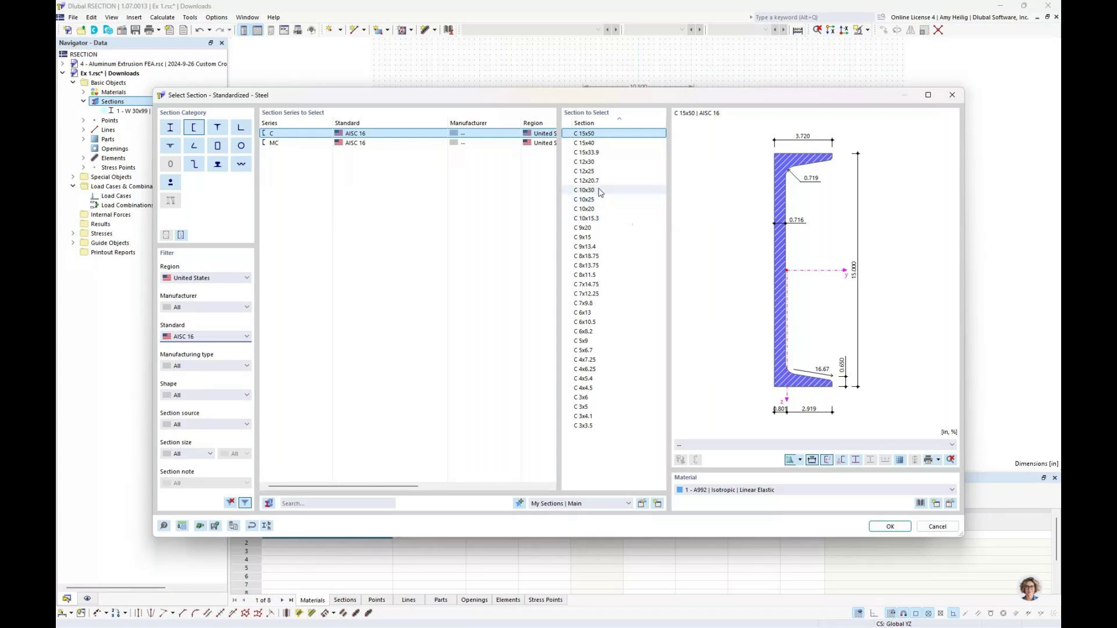
click(597, 154)
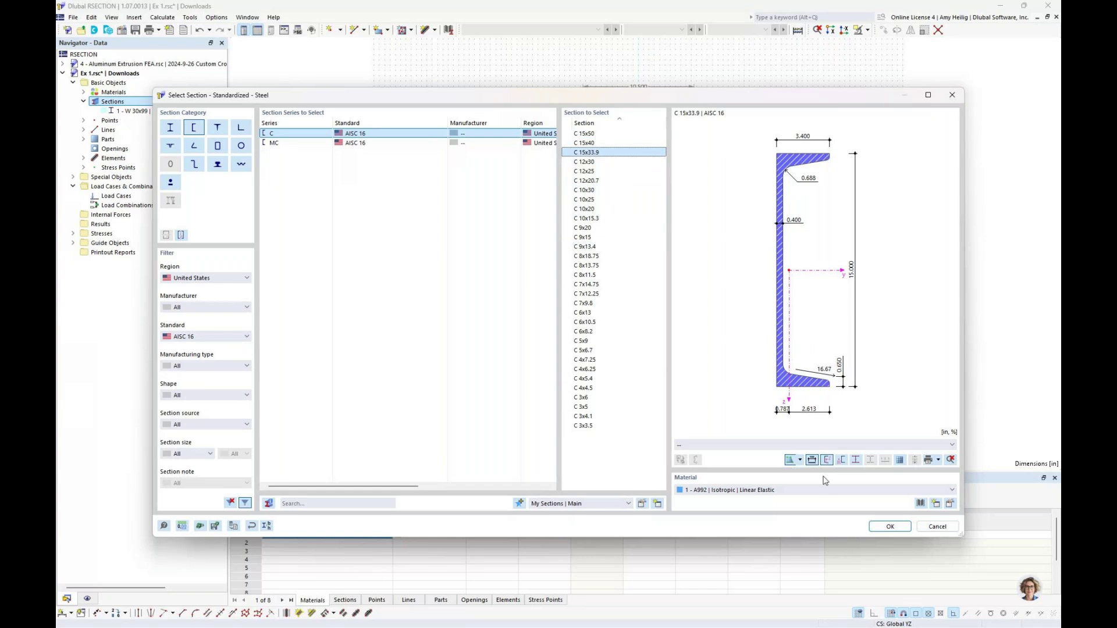
Assign A36 (HR Structural Shapes and Bars) steel to the channel and accept the section selection.
click(918, 503)
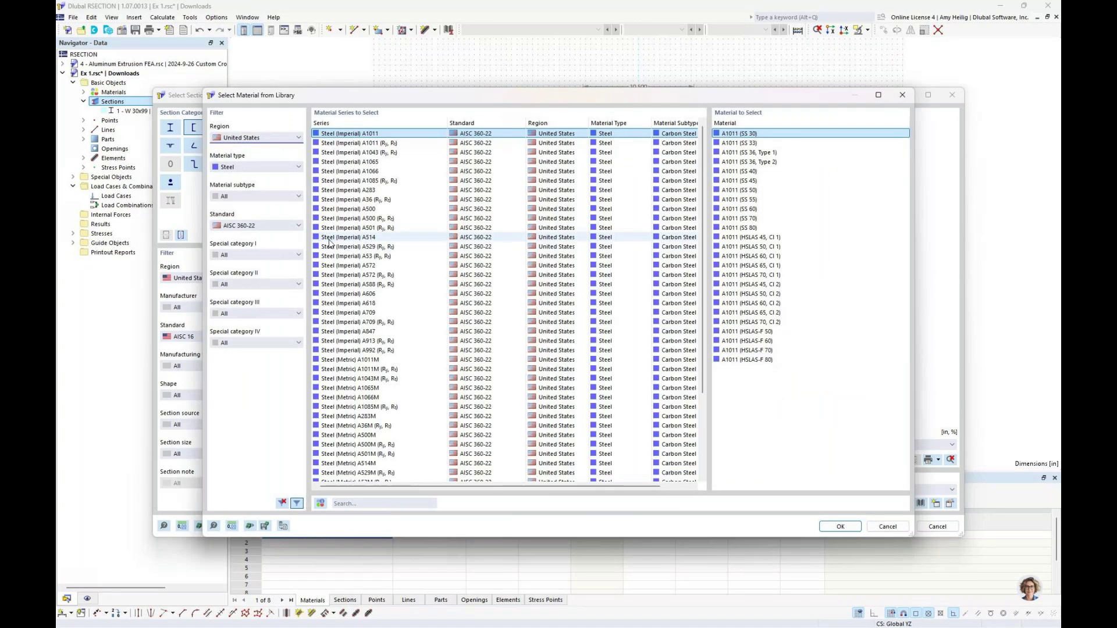
click(358, 201)
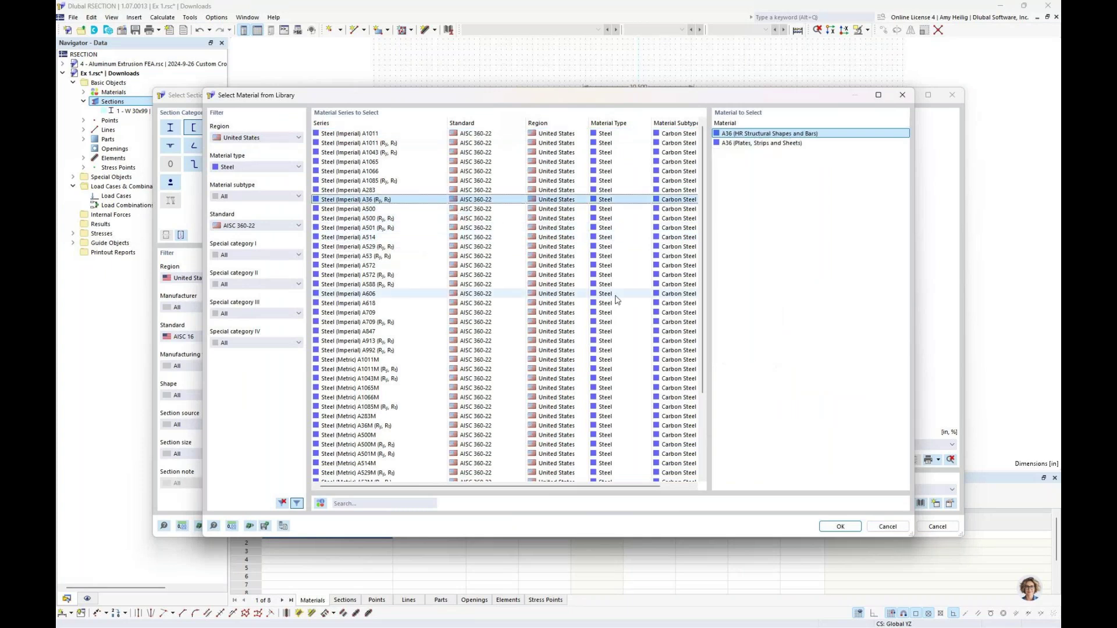
click(831, 524)
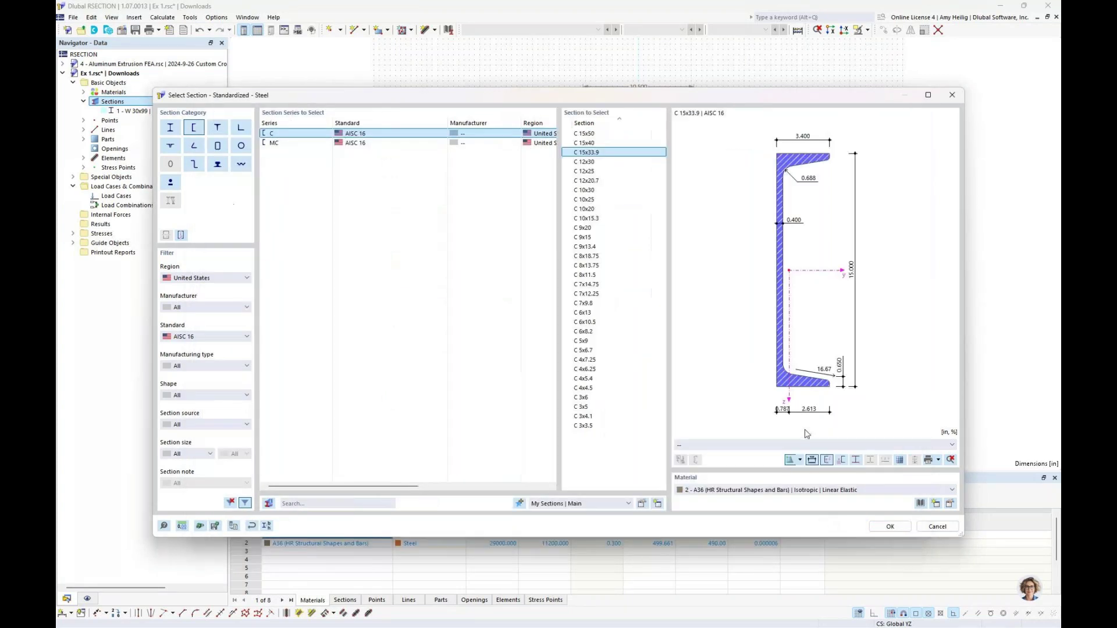
click(890, 526)
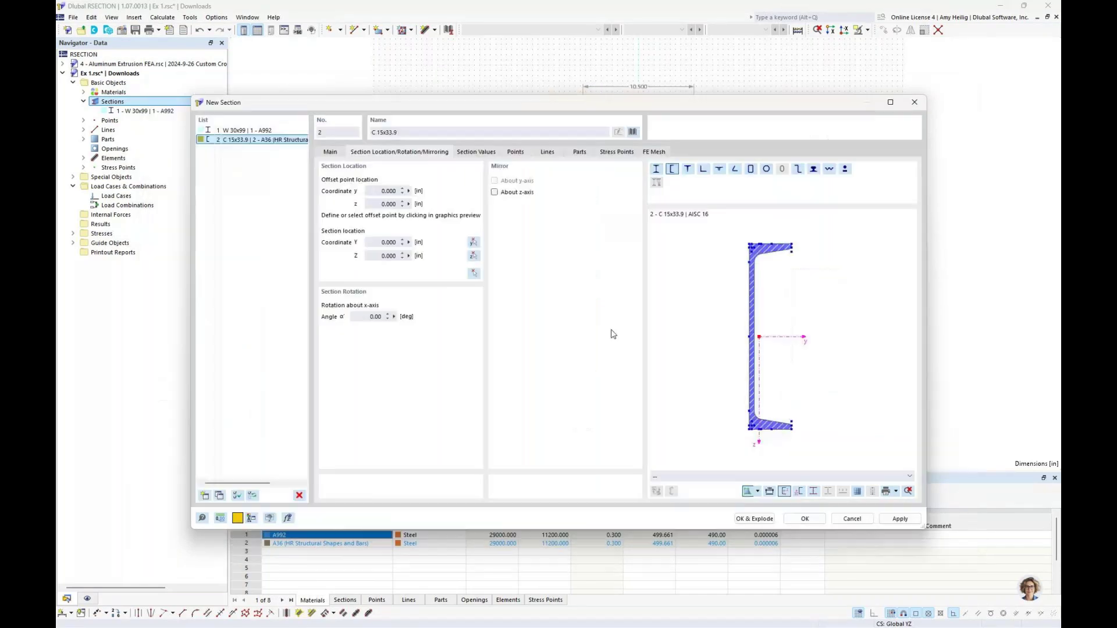
Rotate the channel 90° about the x-axis and set its offset point to the middle of the web's outer face.
double_click(376, 317)
text(90)
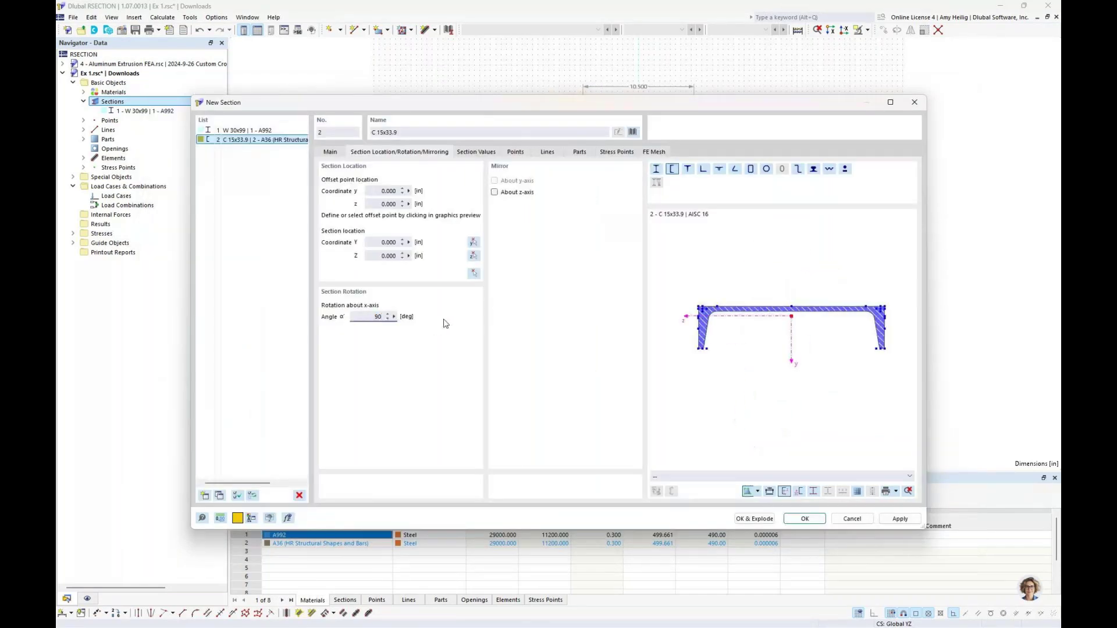
scroll(798, 300, up, 4)
click(787, 315)
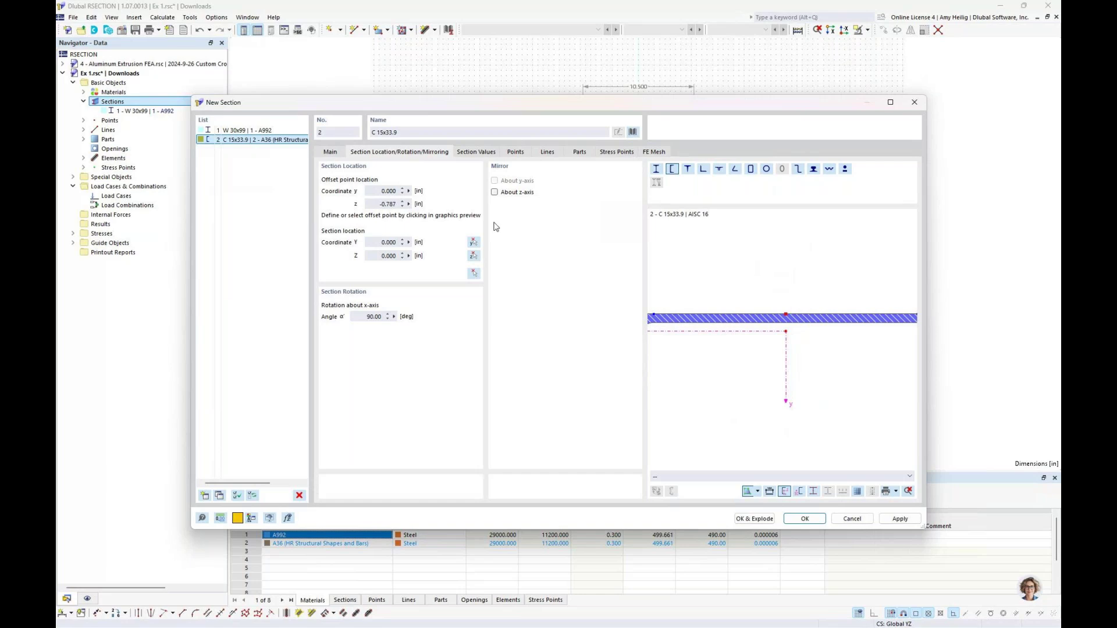
Place the channel's offset point at Y 0.000, Z -2.000 in above the W section's top flange and insert the section.
click(474, 274)
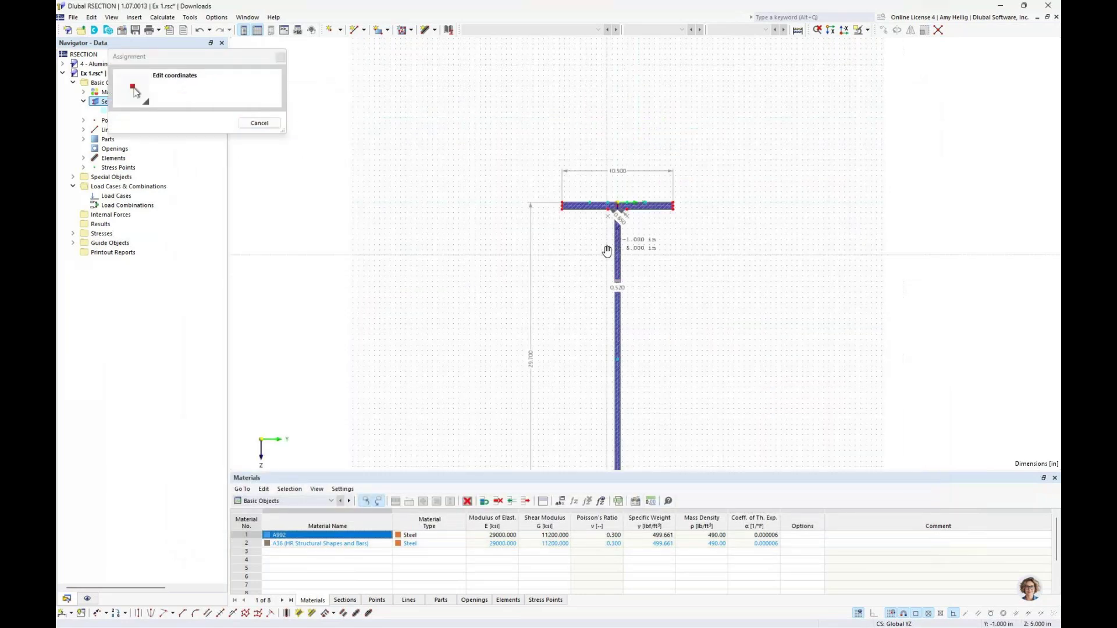
scroll(612, 201, up, 3)
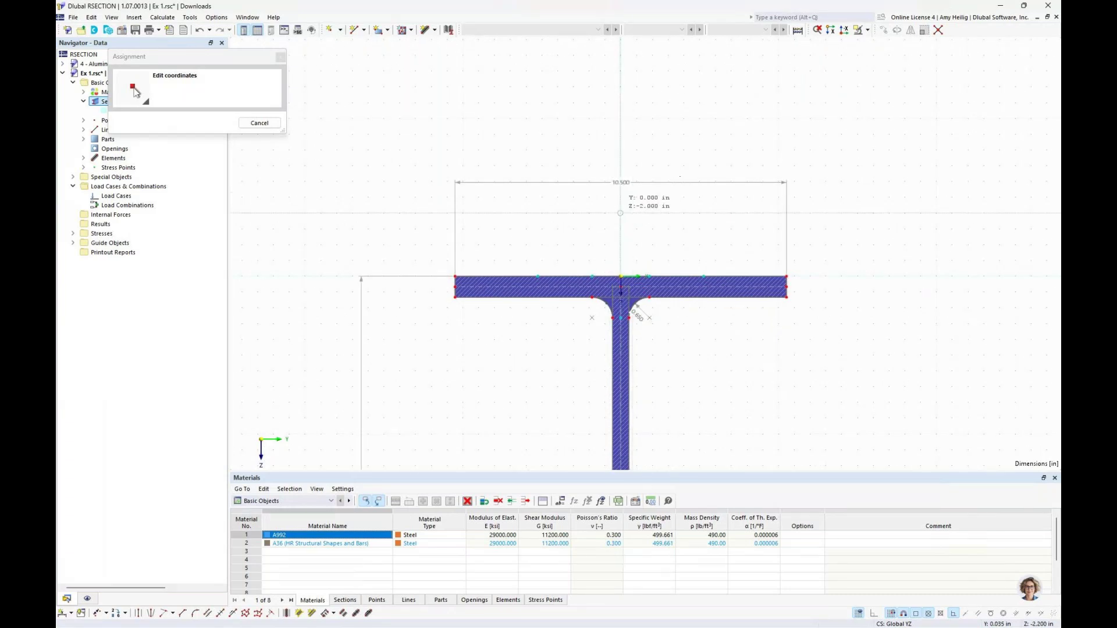
click(620, 213)
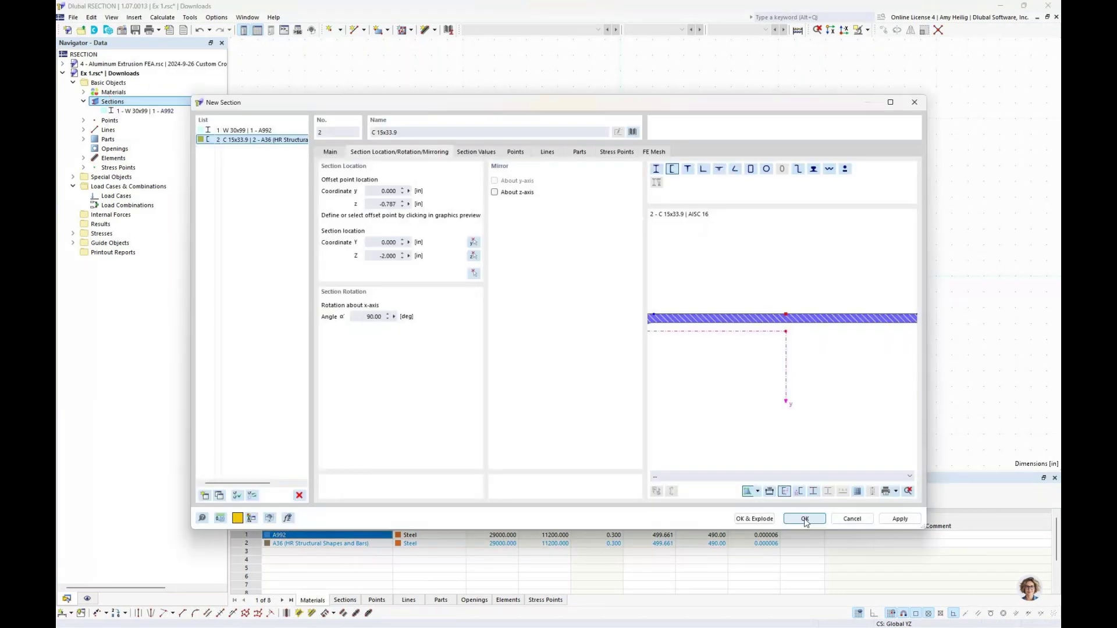
key(Return)
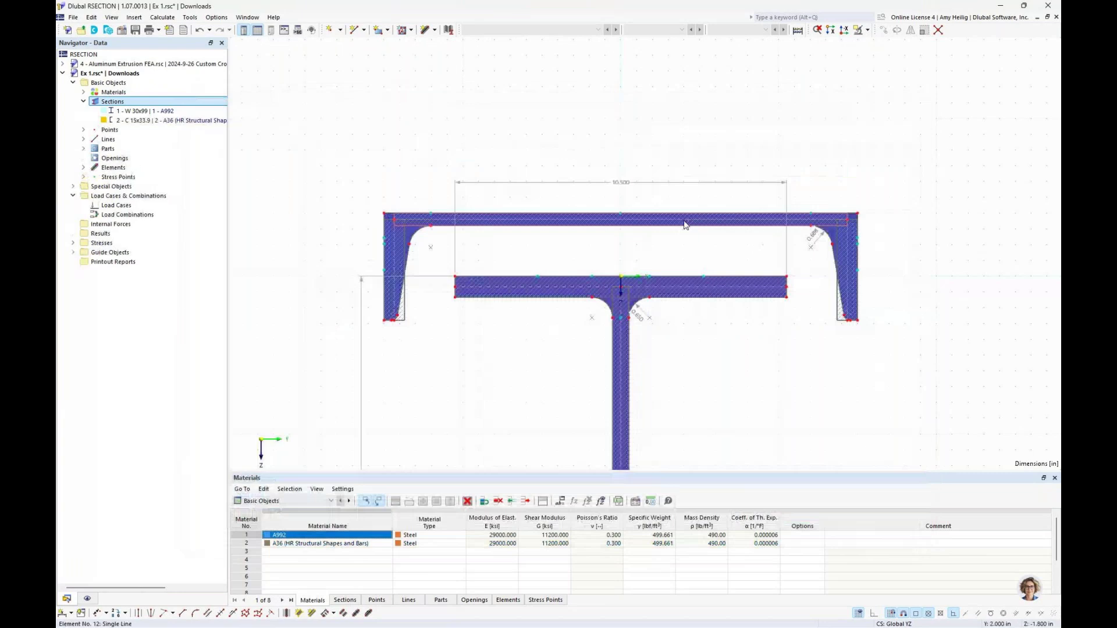
Move the channel onto the W section's top flange using picked points, with a displacement vector of Y 0 and Z 1.600 in.
middle_drag(659, 239, 637, 250)
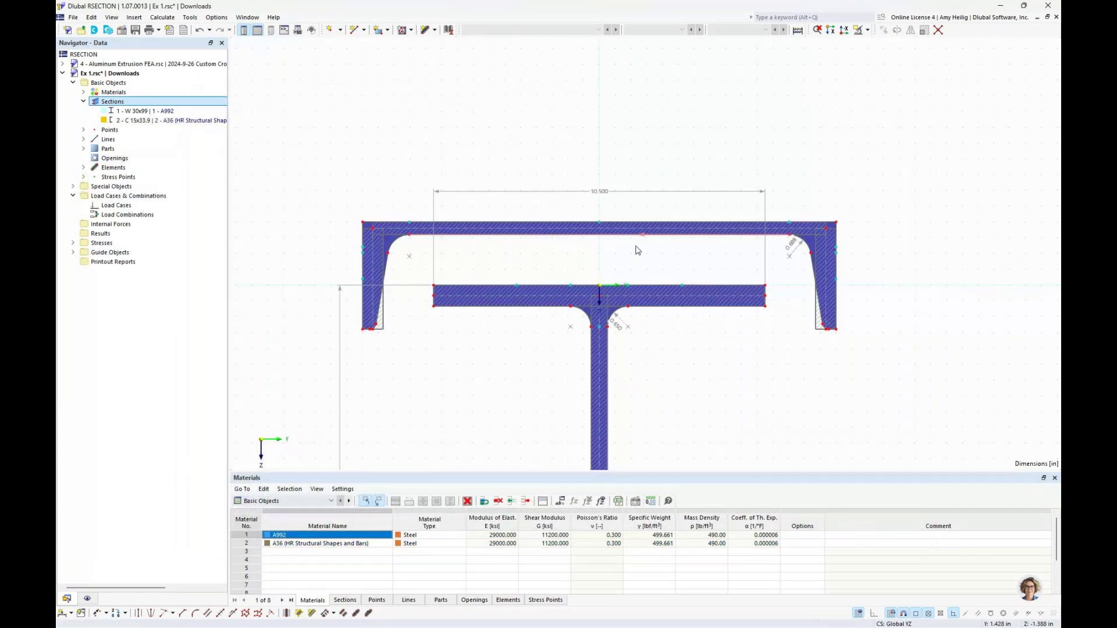
scroll(637, 251, up, 2)
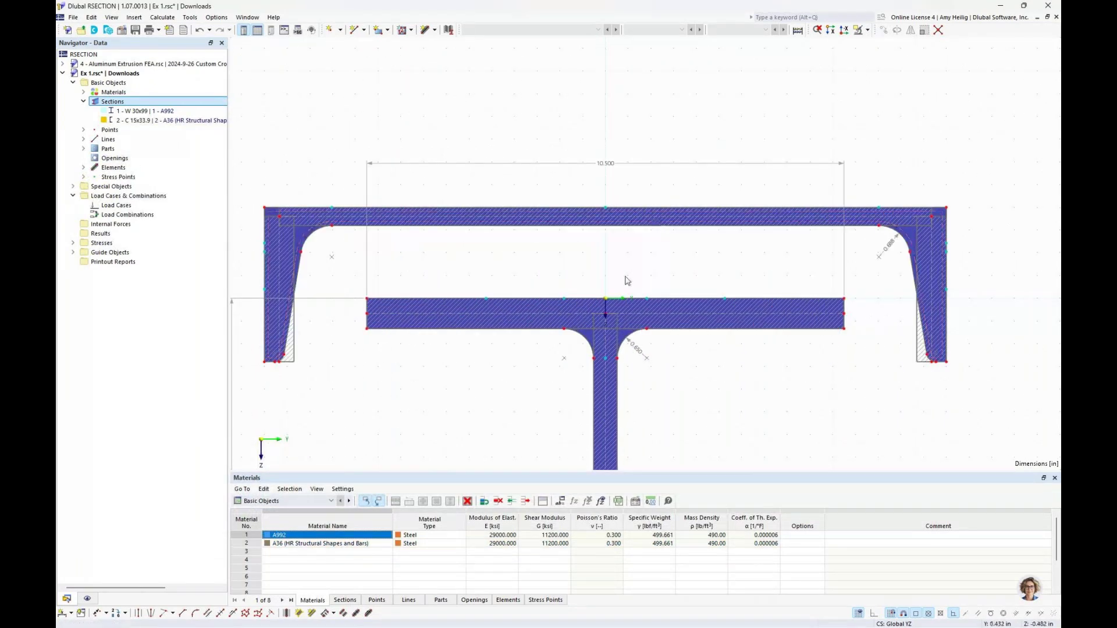
click(630, 214)
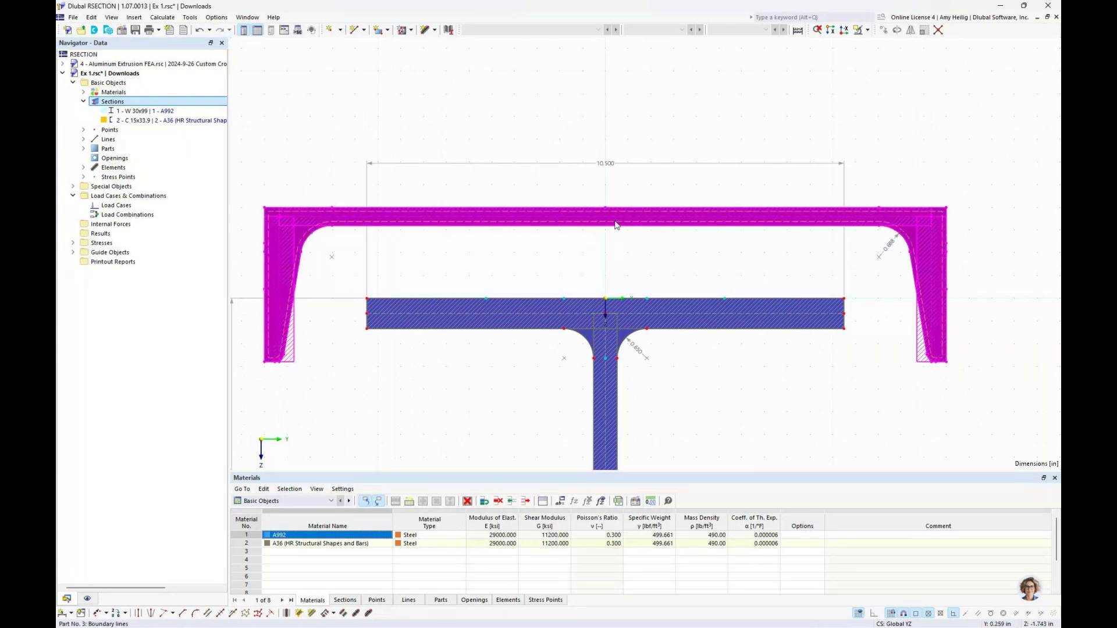
click(884, 30)
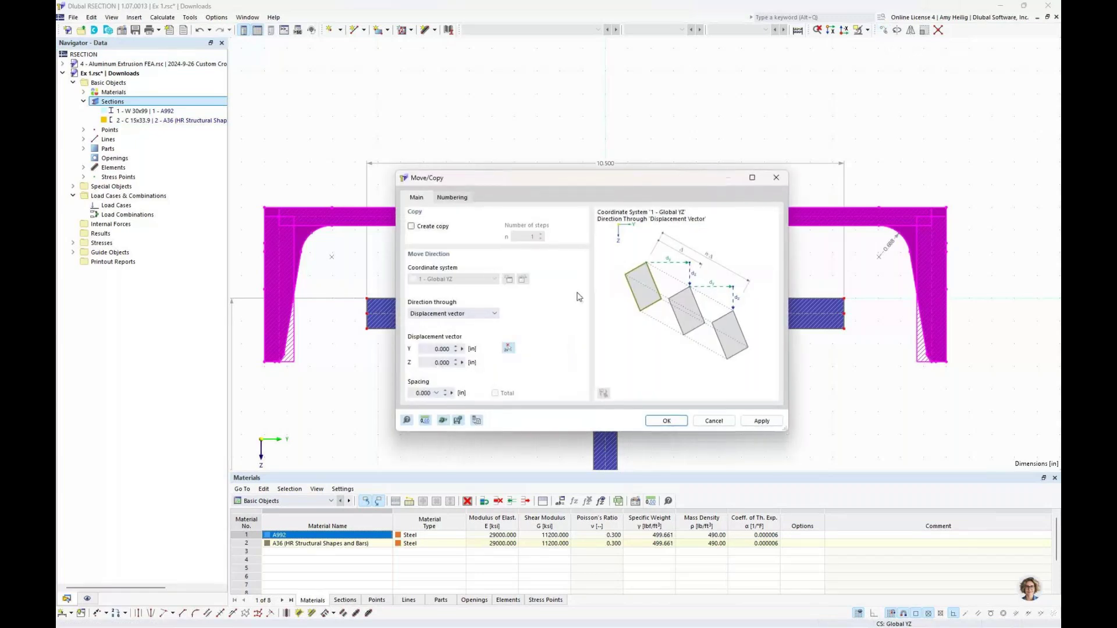
click(508, 349)
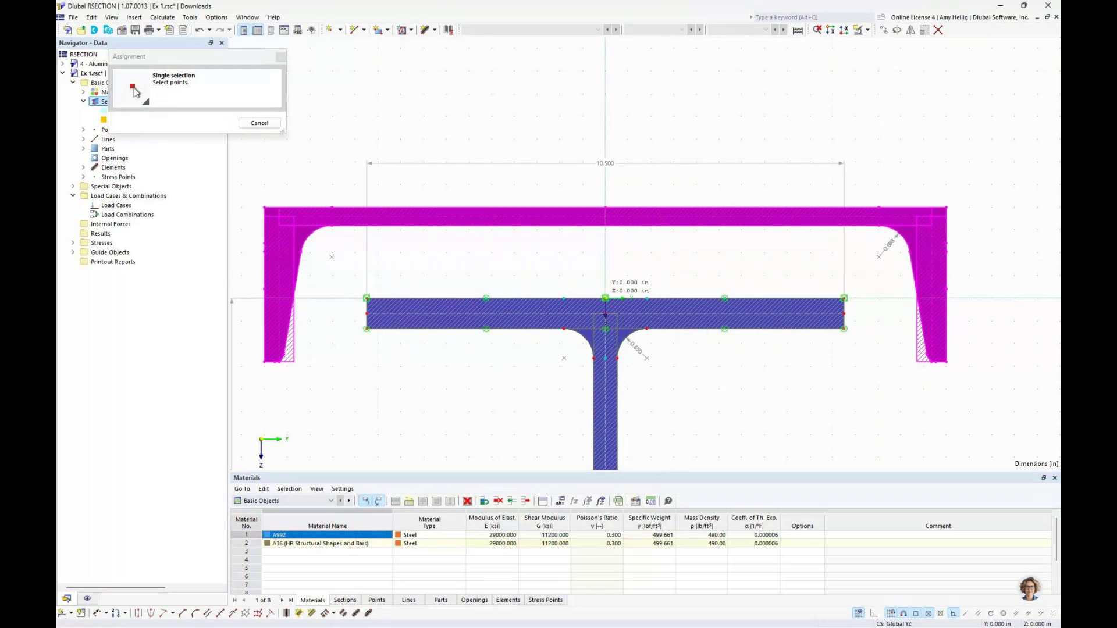
click(605, 298)
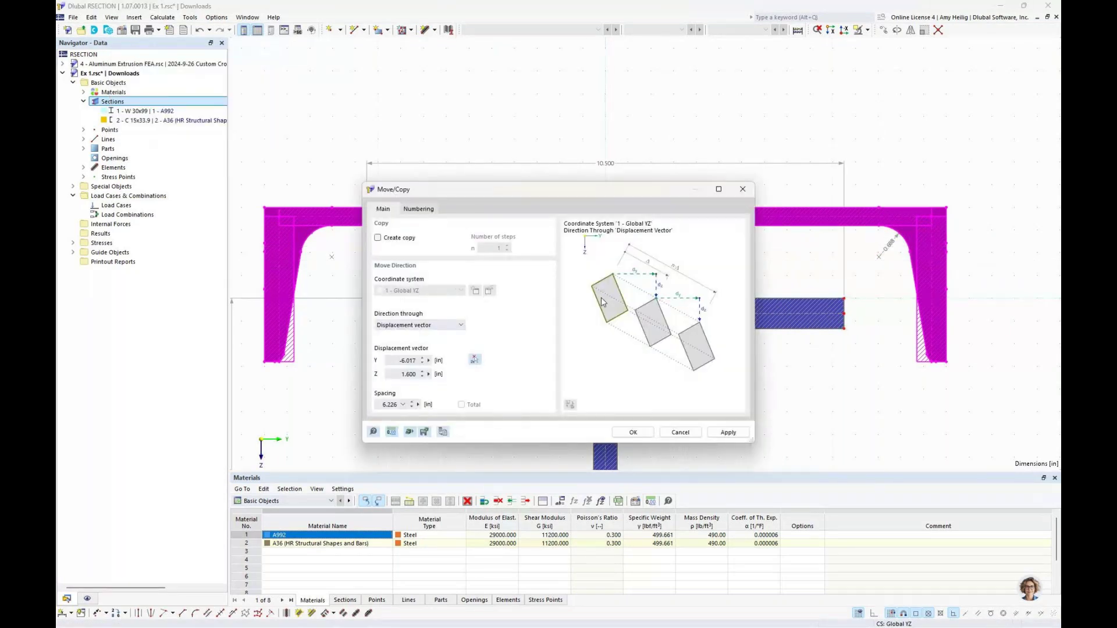
click(398, 362)
text(0)
click(633, 432)
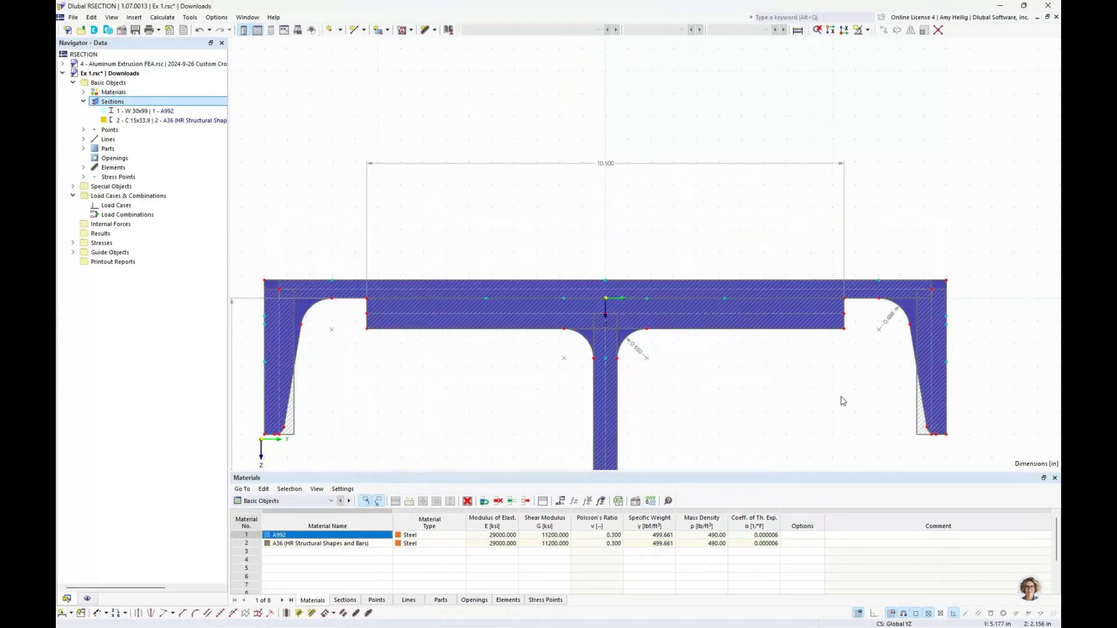
List the model's parts and elements and turn off the display of elements.
scroll(843, 401, down, 3)
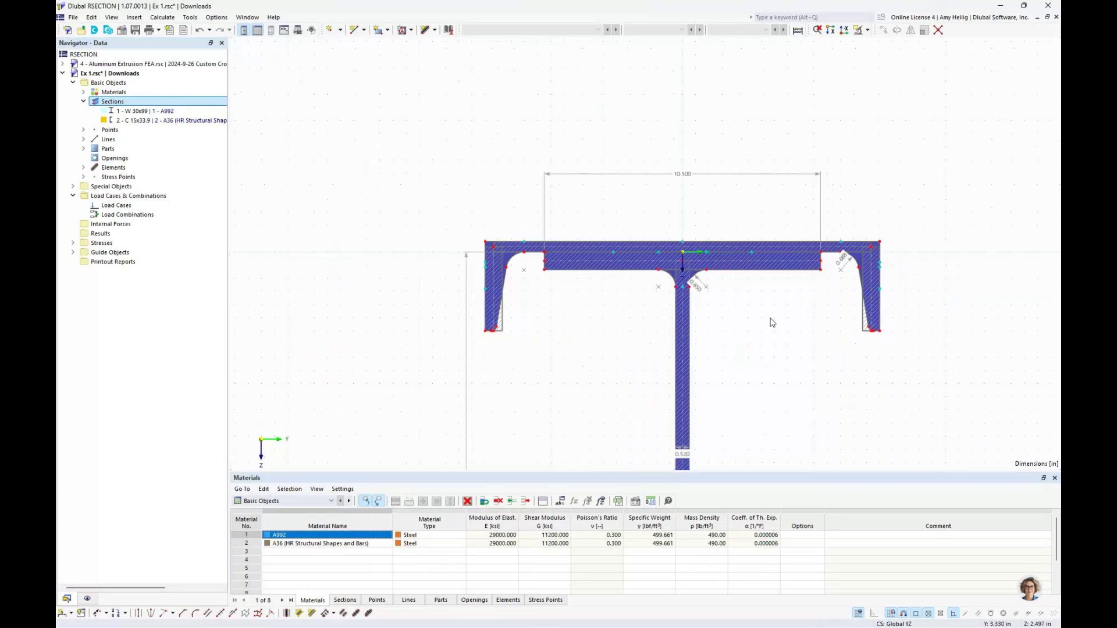
middle_drag(770, 319, 734, 240)
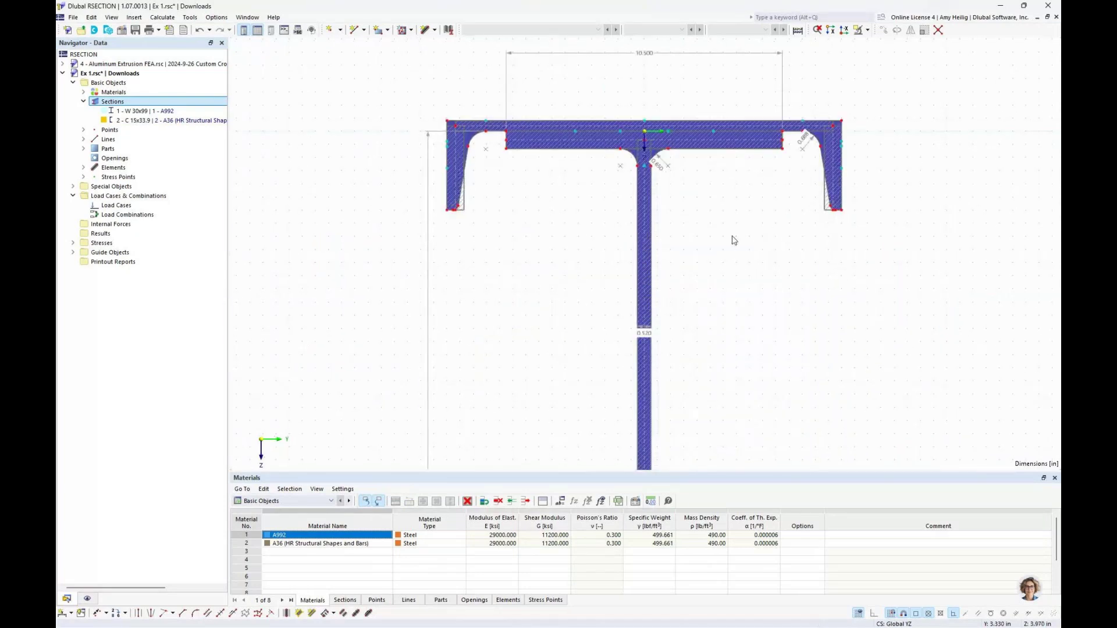
scroll(733, 240, down, 2)
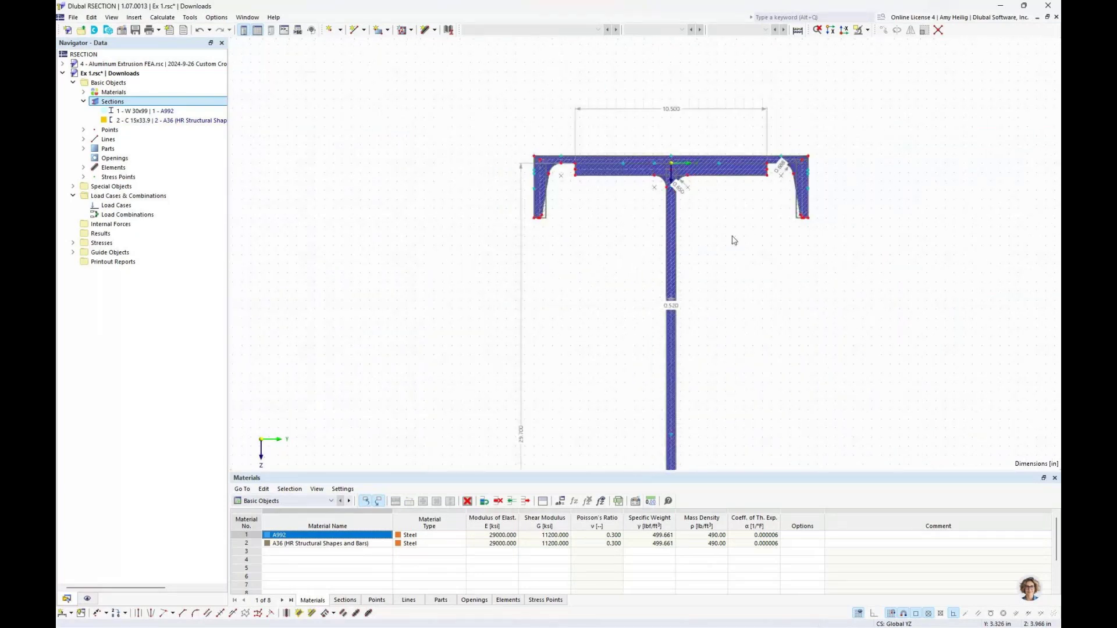
scroll(733, 239, down, 1)
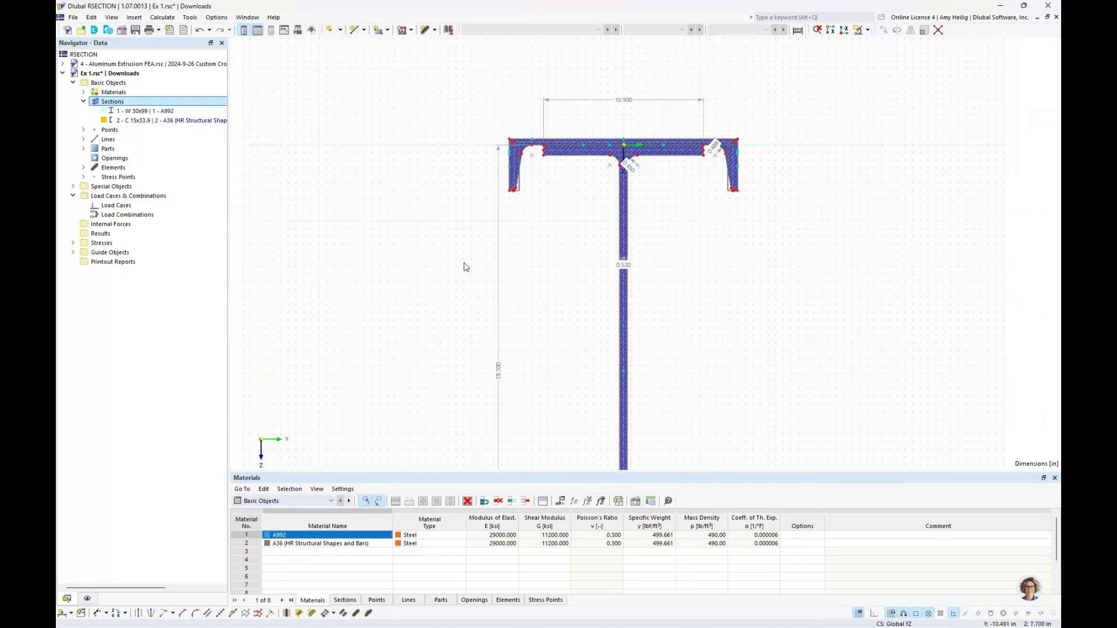
scroll(539, 240, down, 1)
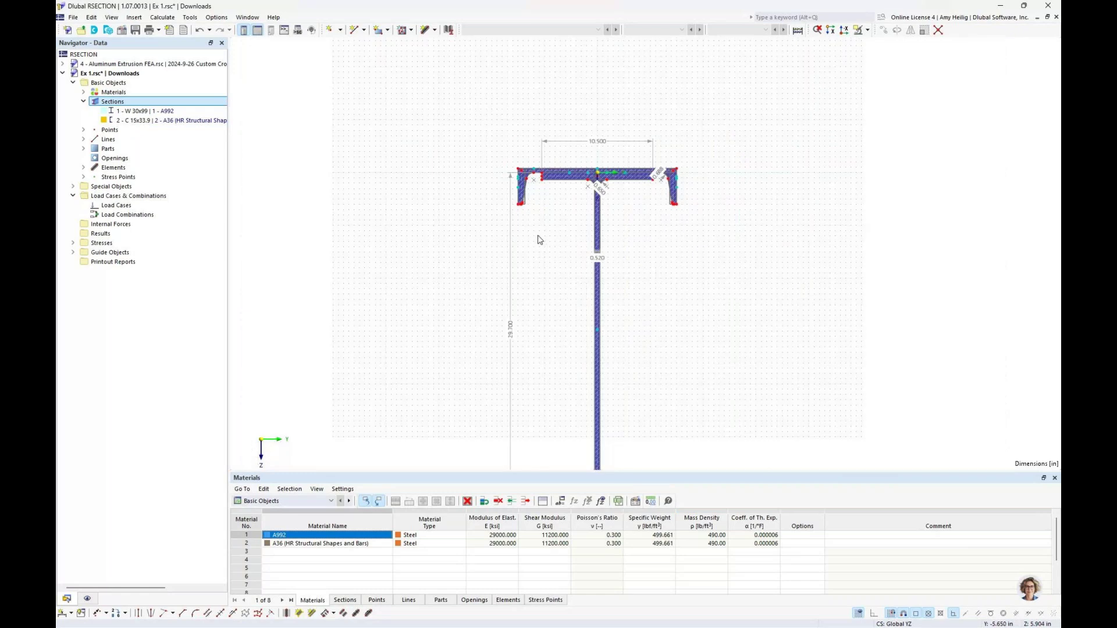
middle_drag(540, 271, 553, 203)
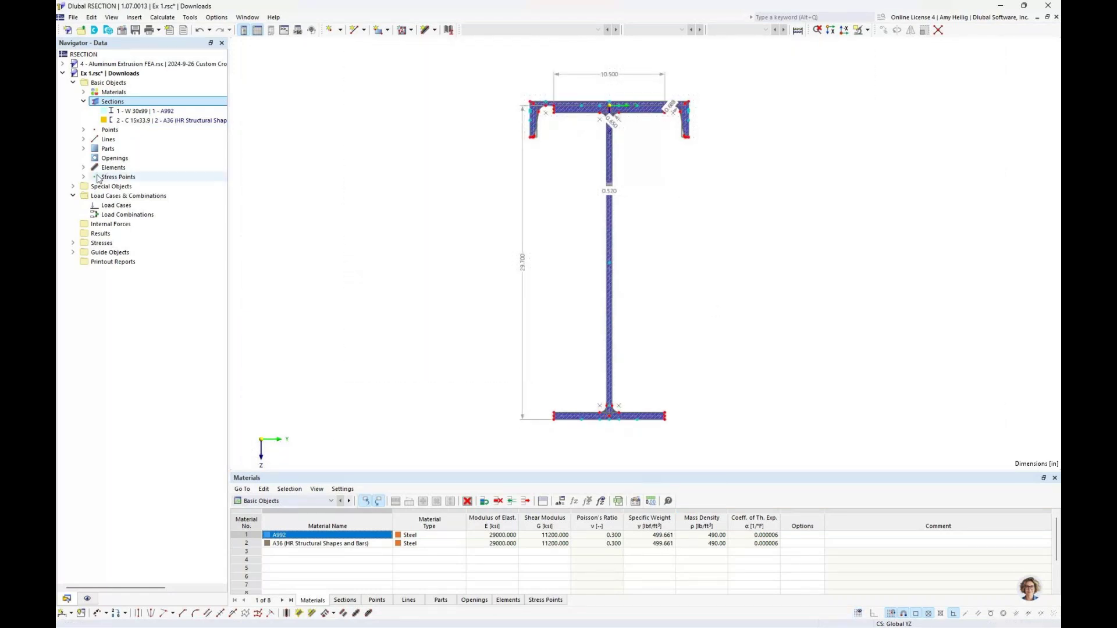
click(83, 149)
click(83, 186)
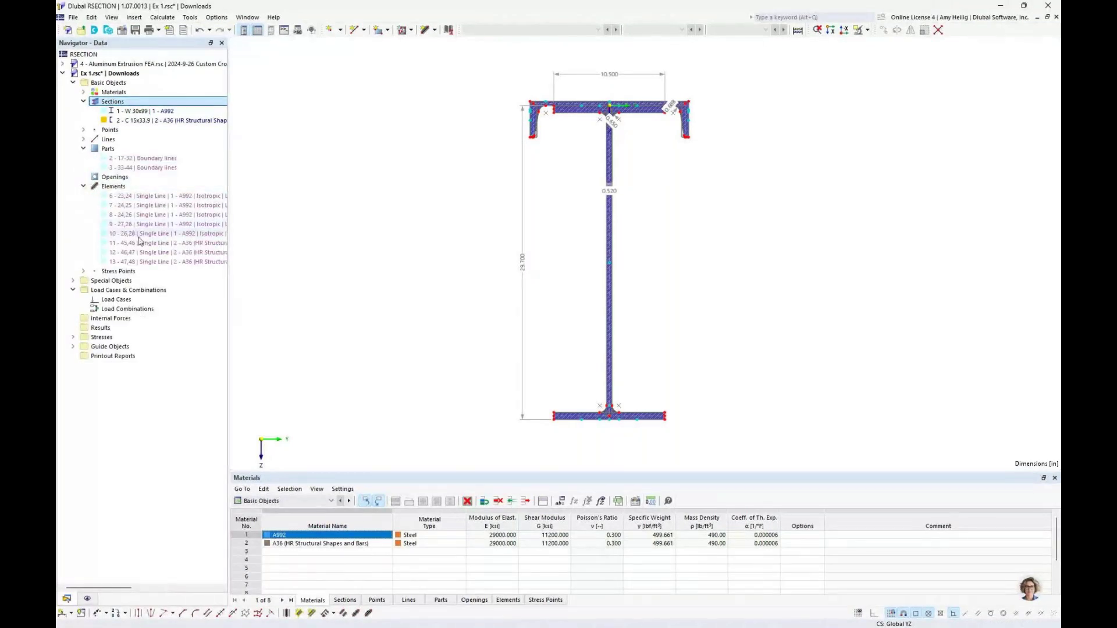
click(87, 599)
click(67, 598)
Highlight the boundary-line parts of the W section and the channel in turn and examine their outlines.
click(156, 158)
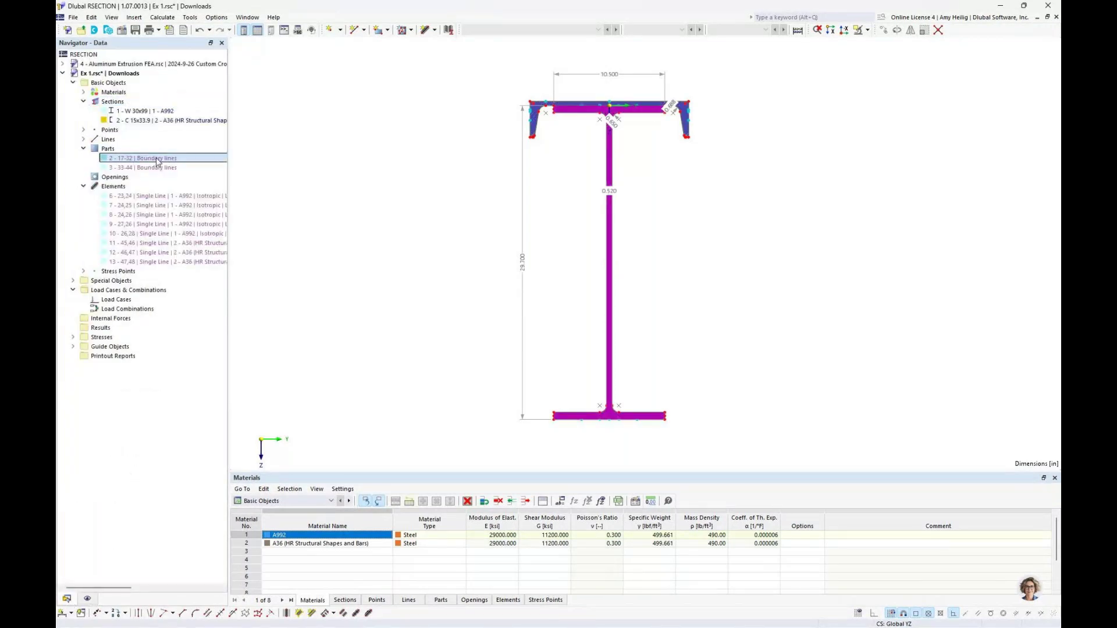
middle_drag(655, 154, 641, 186)
scroll(602, 143, up, 5)
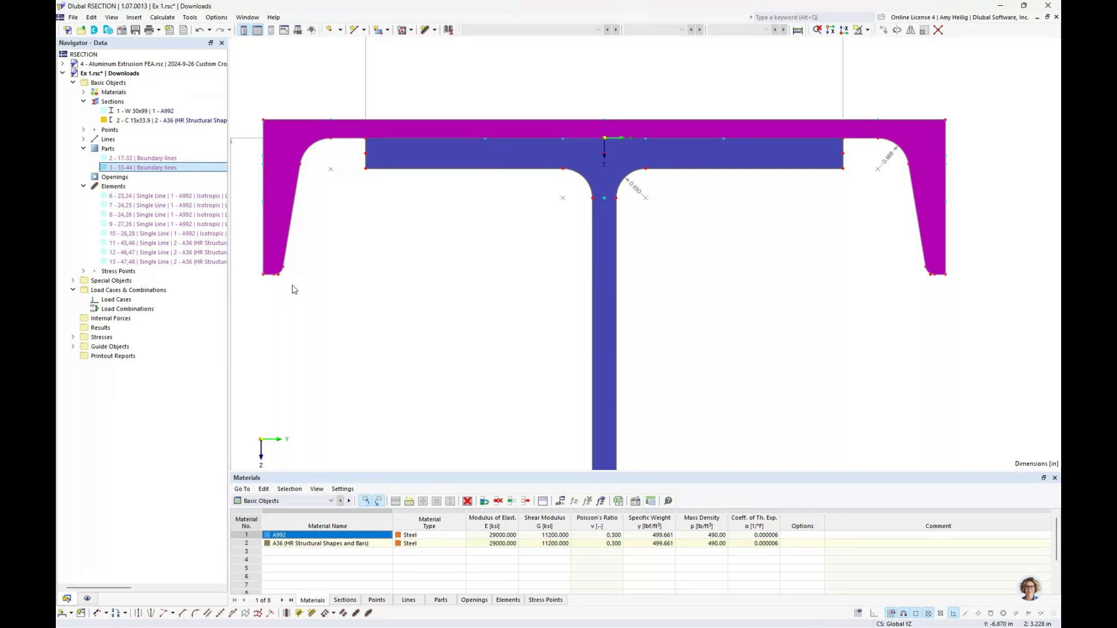
Hide the parts and display the elements instead.
click(88, 598)
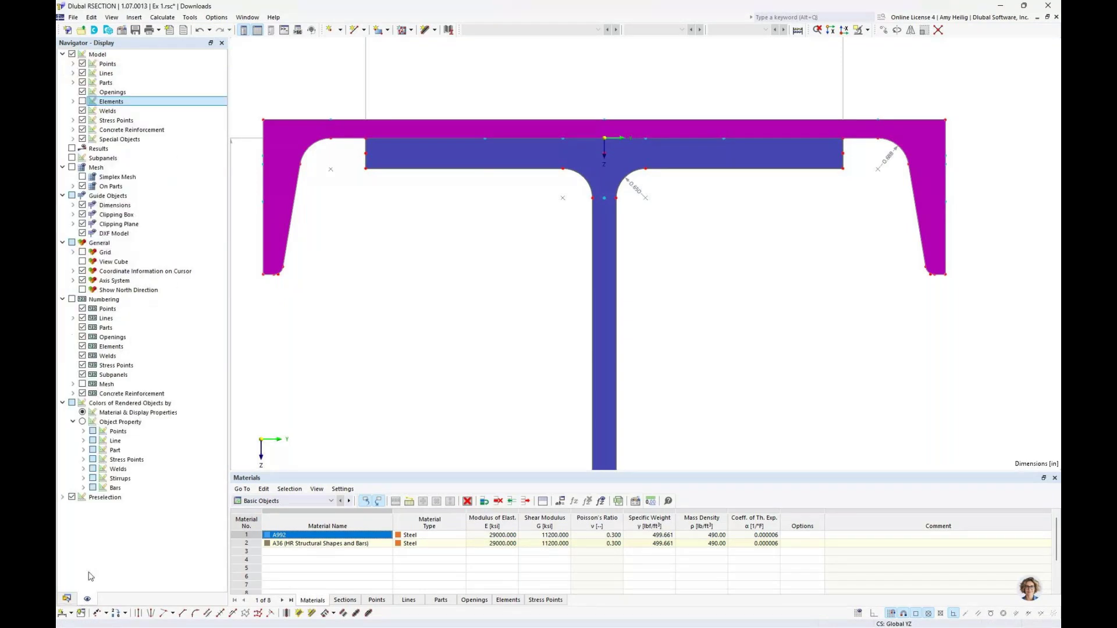
click(82, 83)
click(82, 101)
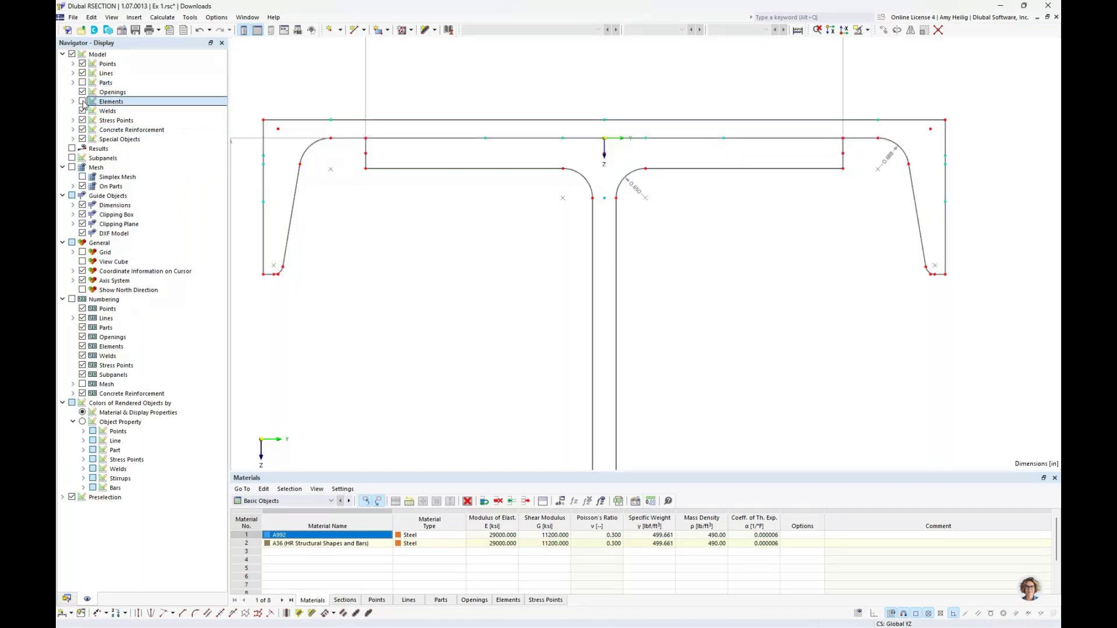
click(66, 598)
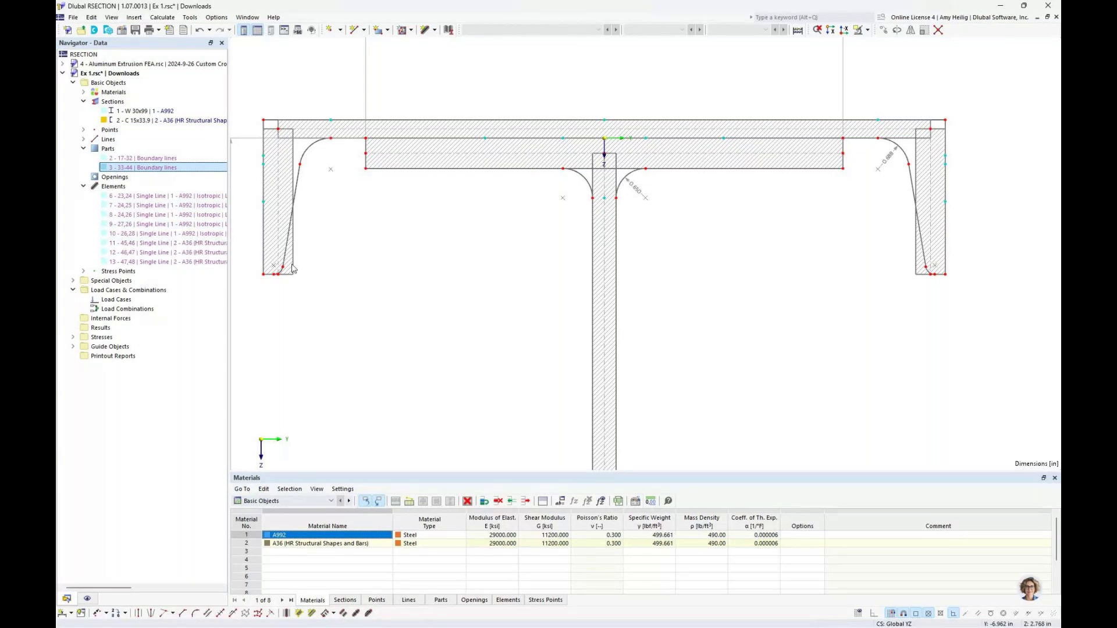
Highlight the W section's flange and web elements one by one and examine how the elements represent both sections.
click(157, 197)
click(154, 206)
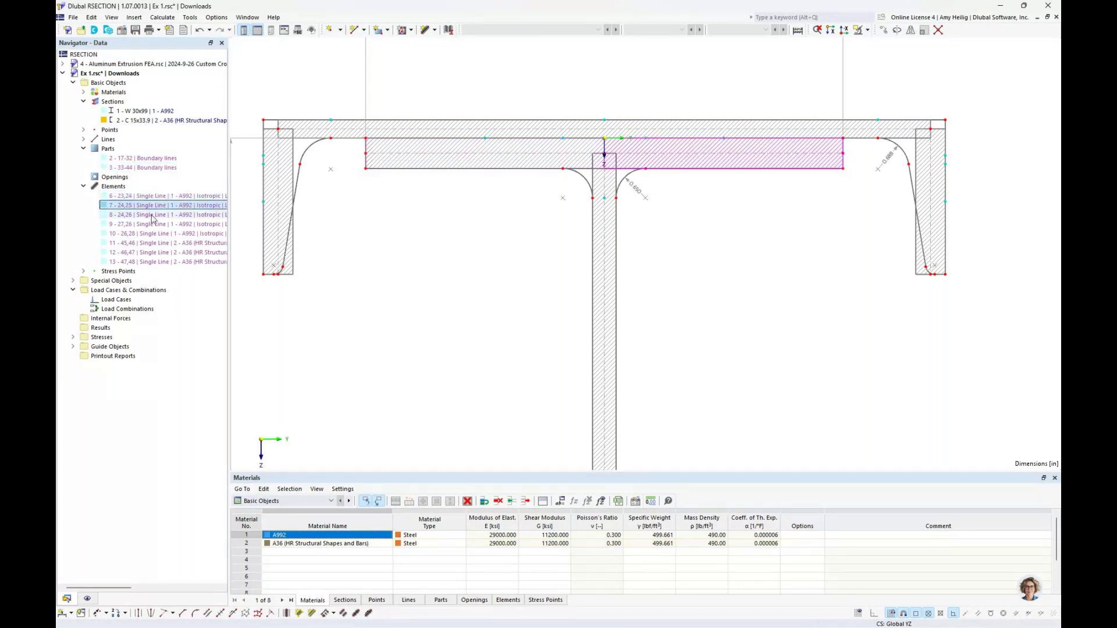
click(153, 216)
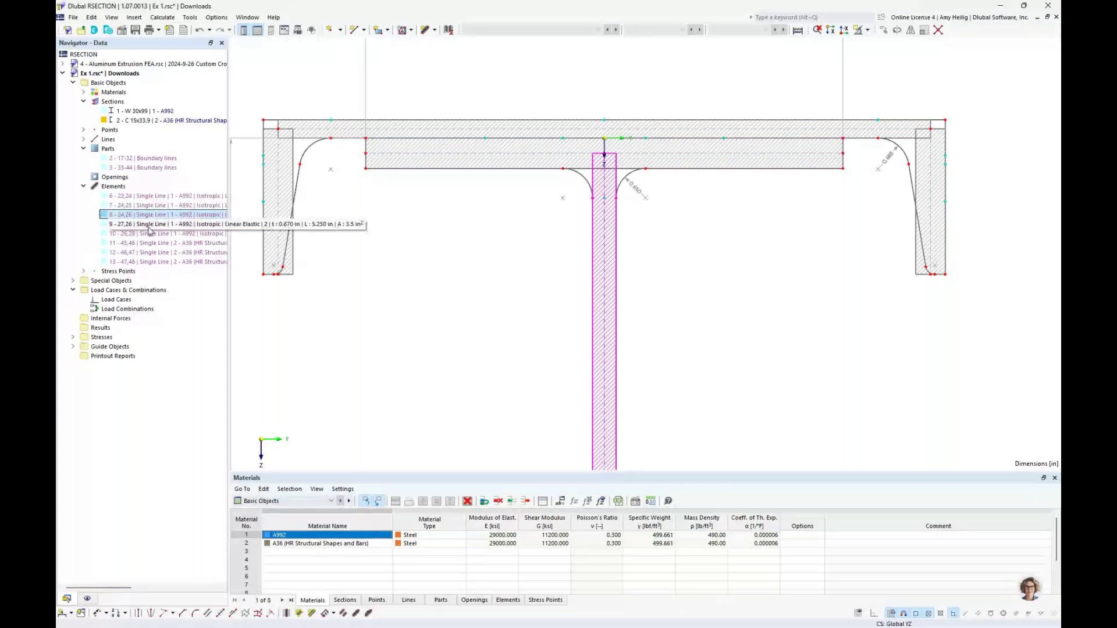
click(150, 224)
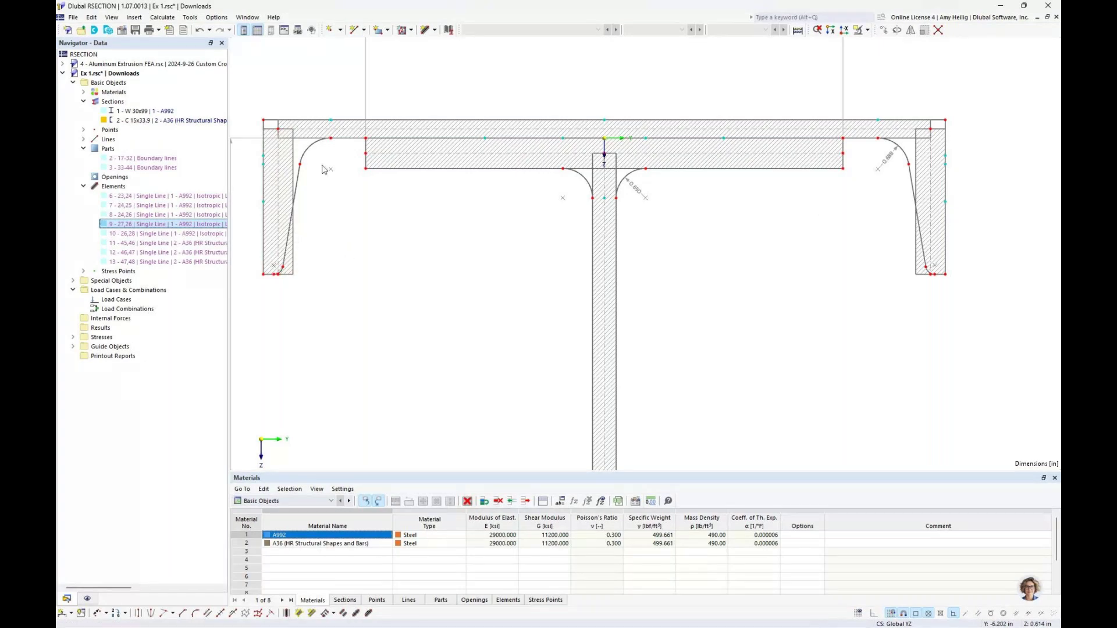
middle_drag(327, 205, 380, 251)
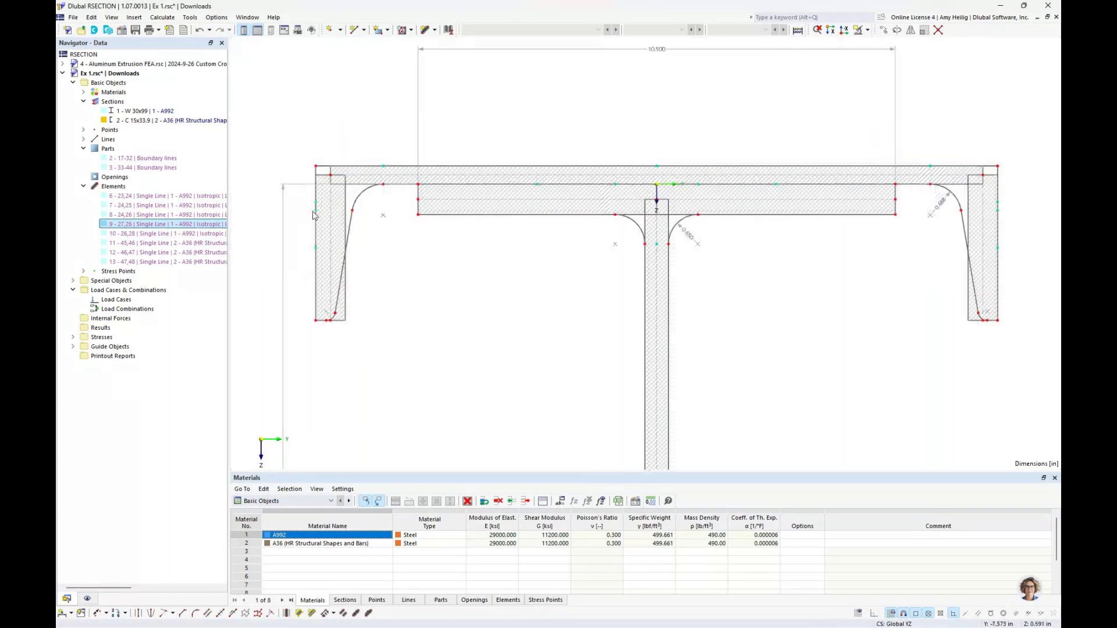
scroll(312, 215, up, 3)
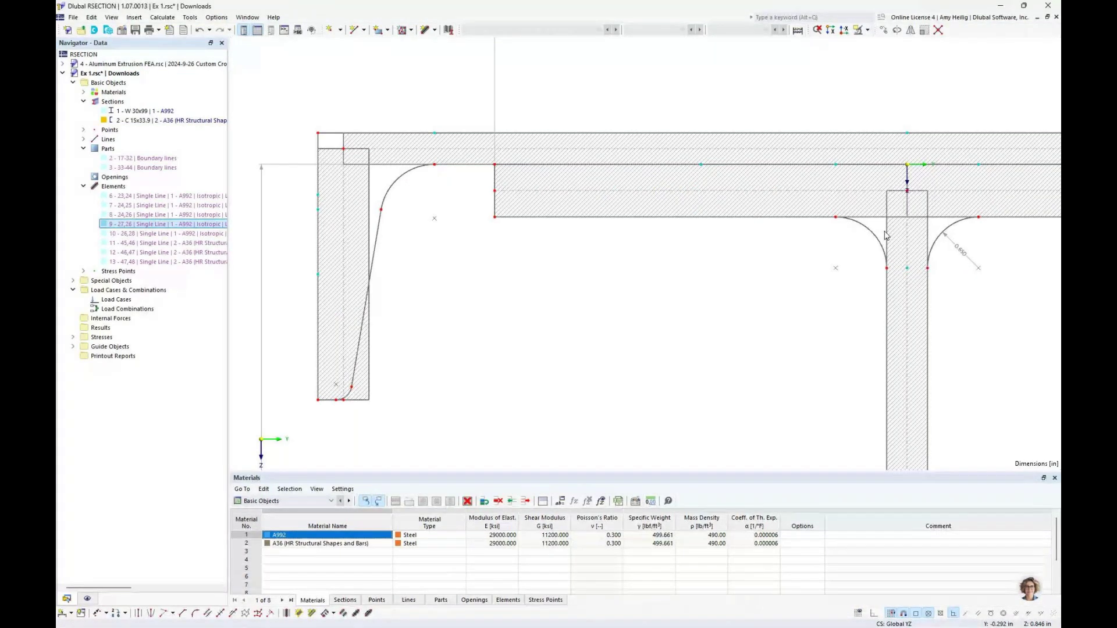
scroll(629, 275, down, 3)
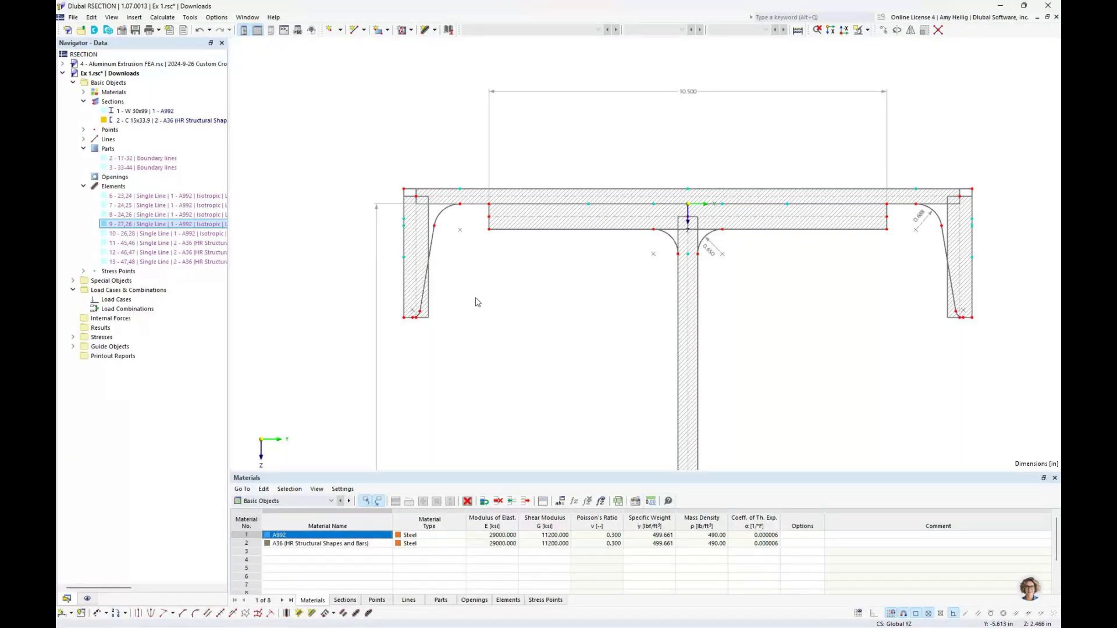
scroll(476, 302, down, 3)
middle_drag(498, 267, 497, 226)
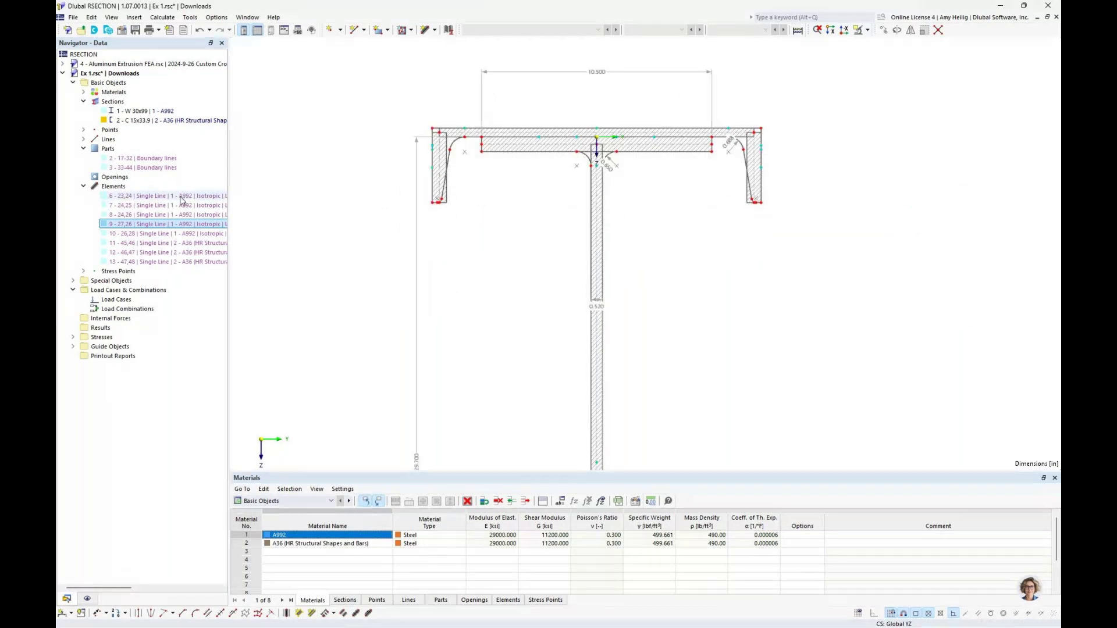
Try to calculate the whole built-up section and abort the plausibility check.
click(163, 17)
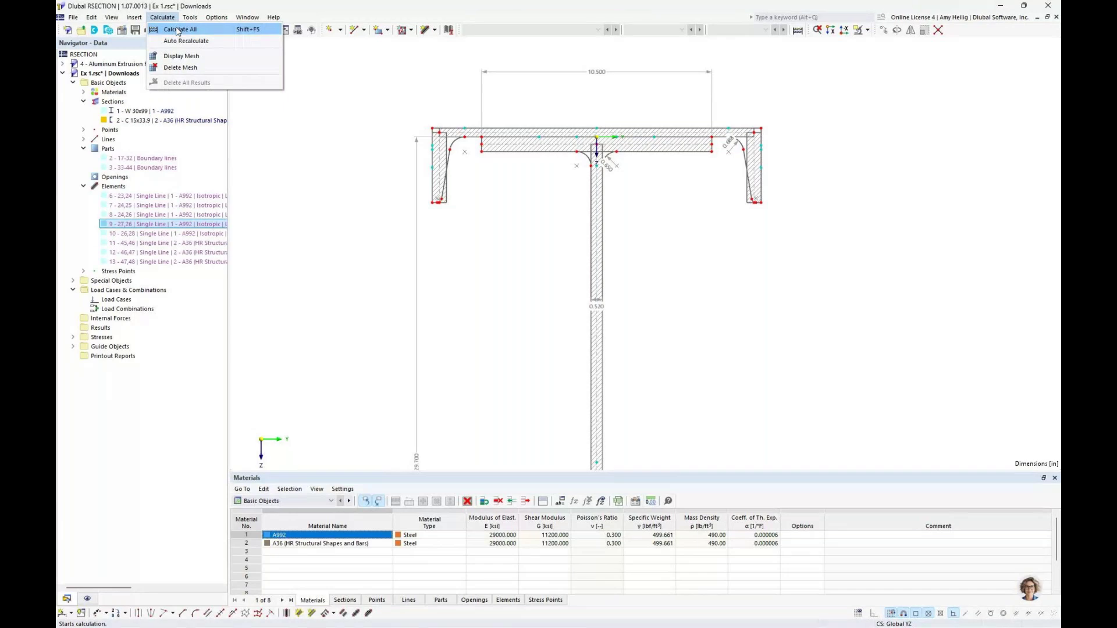
click(177, 29)
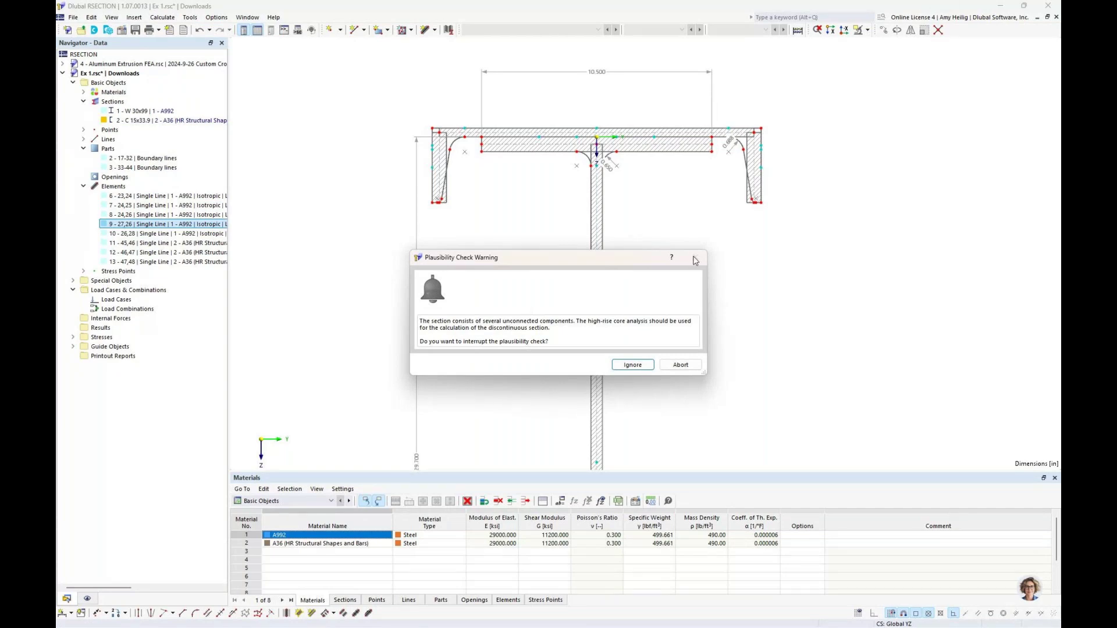
click(679, 364)
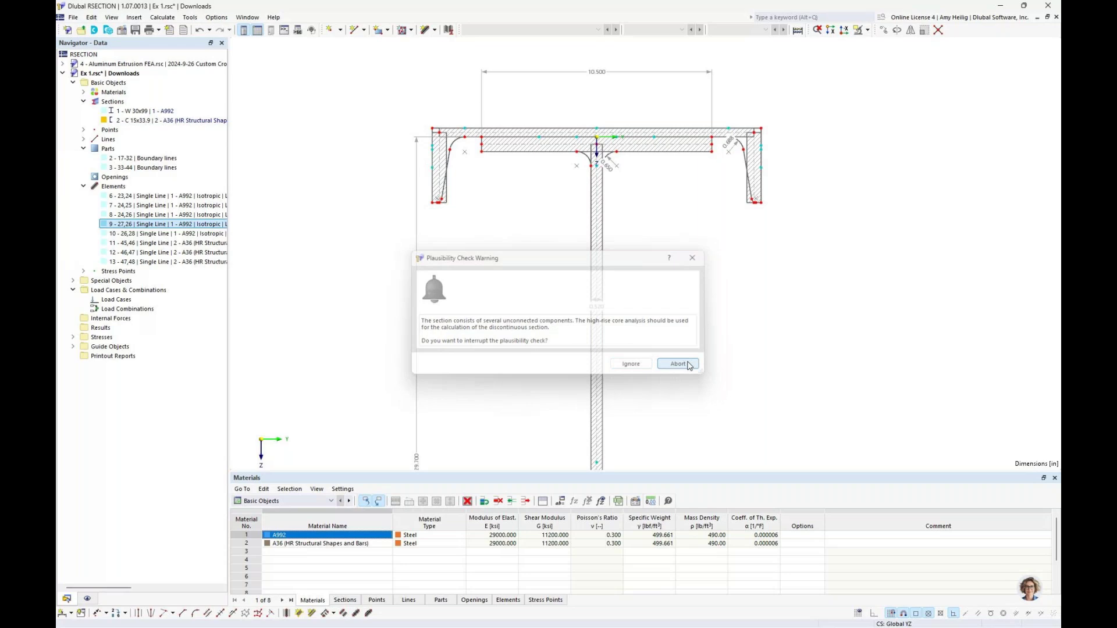
Examine the joint between the channel web and the W section's top flange, and collapse the lists of elements and parts.
middle_drag(570, 237, 565, 314)
scroll(555, 250, up, 5)
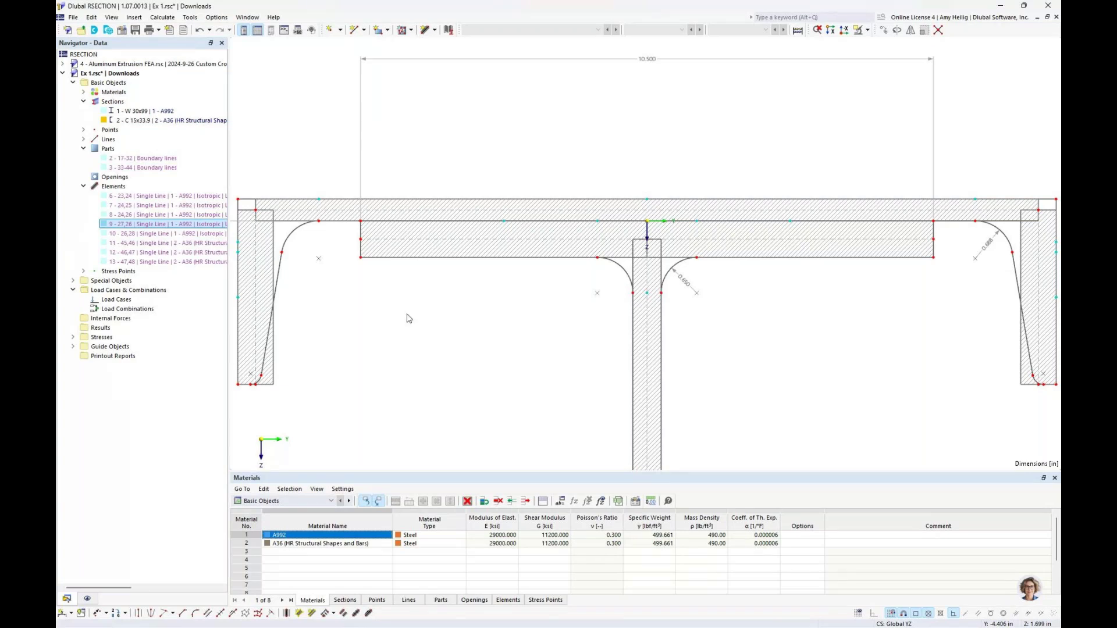
scroll(409, 318, down, 1)
click(84, 187)
click(83, 148)
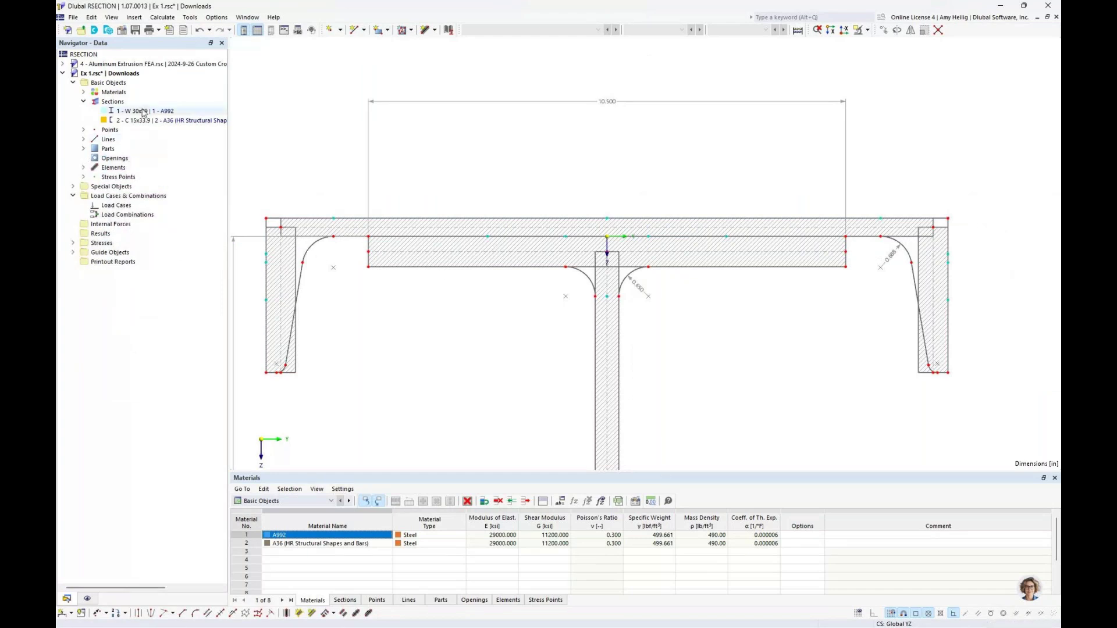
Explode both the W 30x99 and C 15x33.9 sections into their individual points, lines, parts and elements.
click(143, 112)
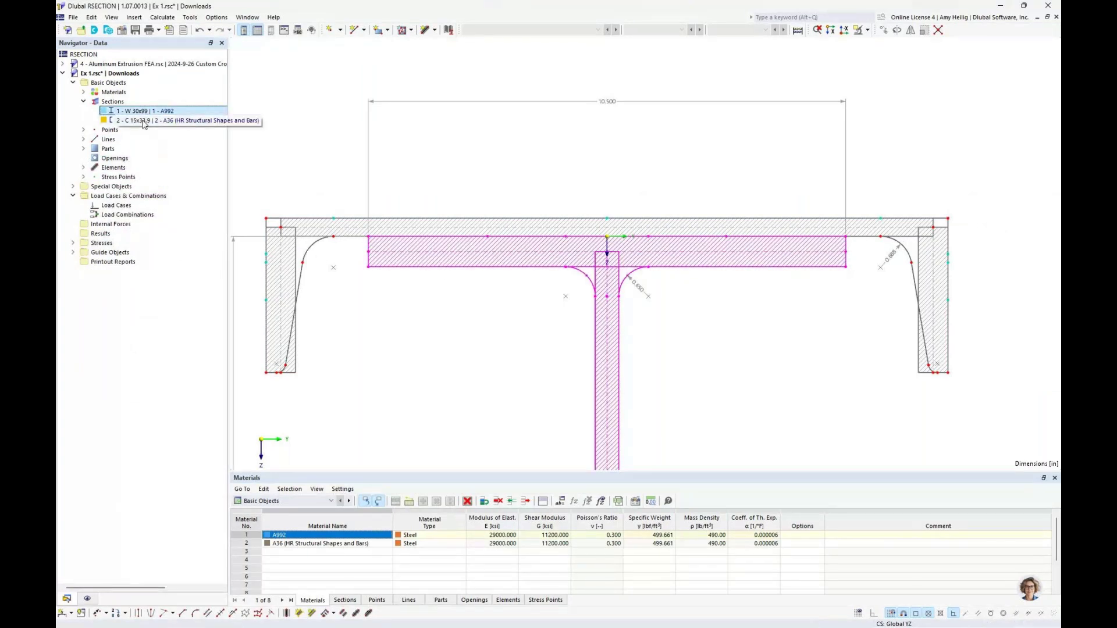
ctrl+click(144, 121)
right_click(163, 114)
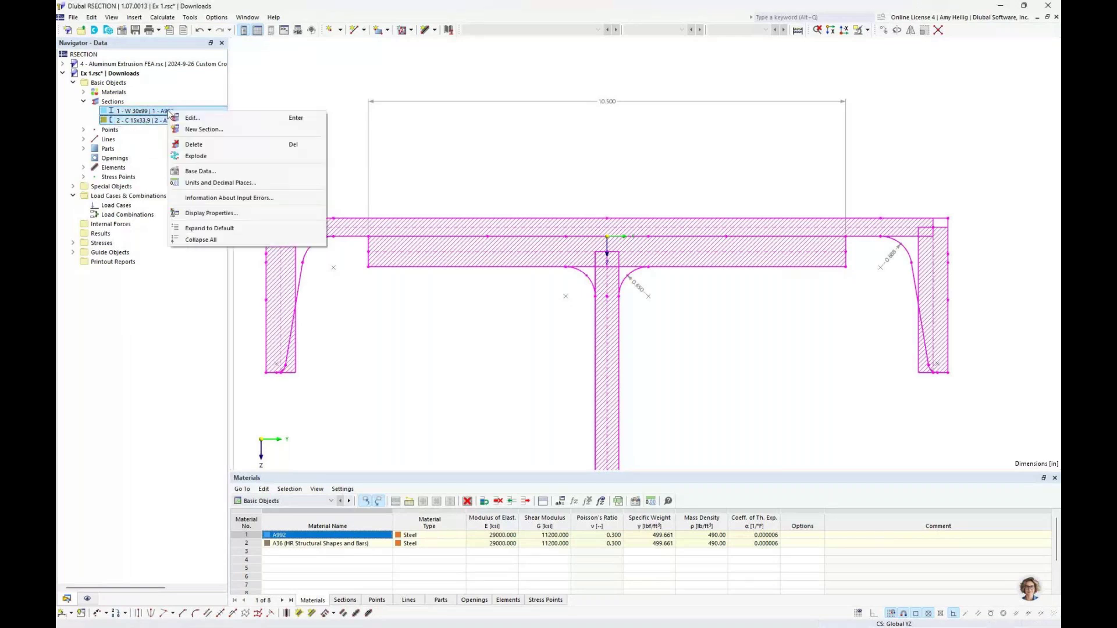
right_click(129, 112)
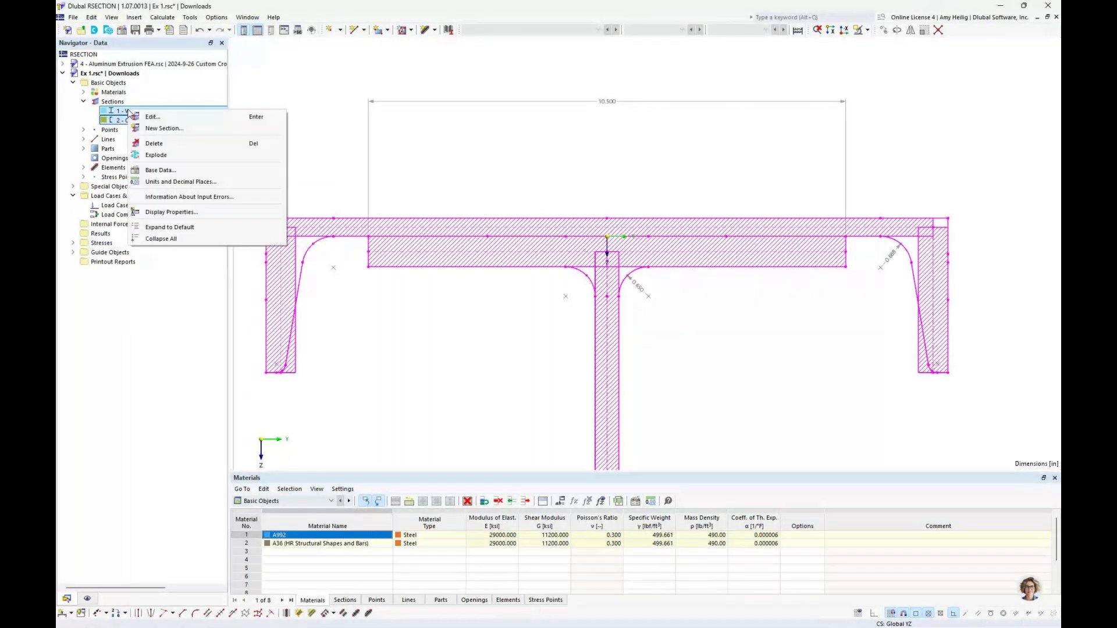
click(166, 140)
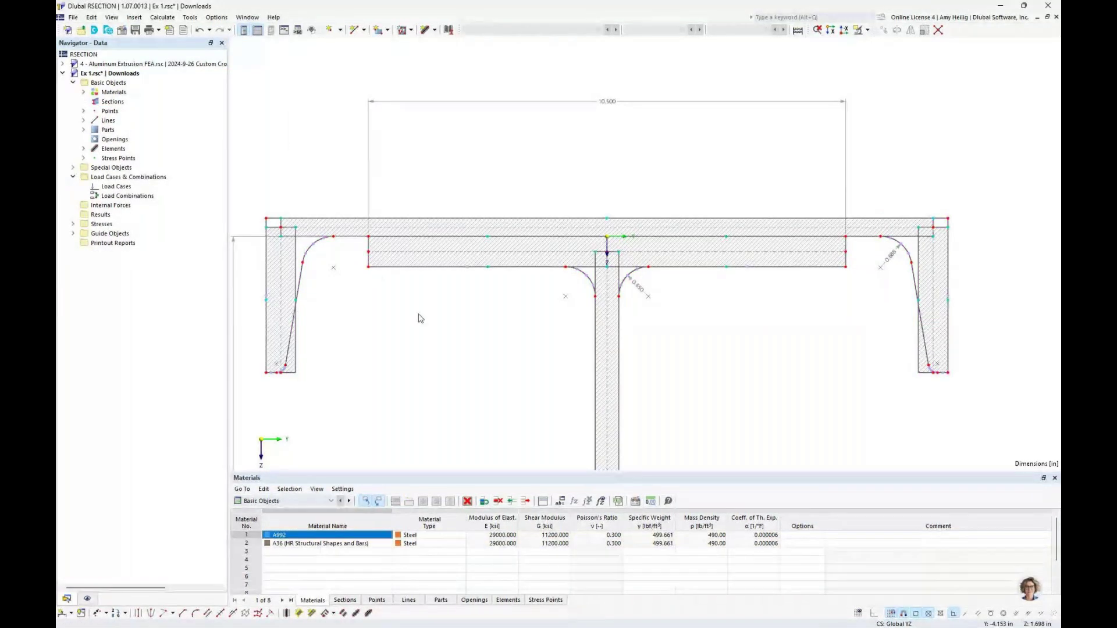
Check the W section's top flange element and whether automatic connection of lines and elements is enabled.
click(443, 246)
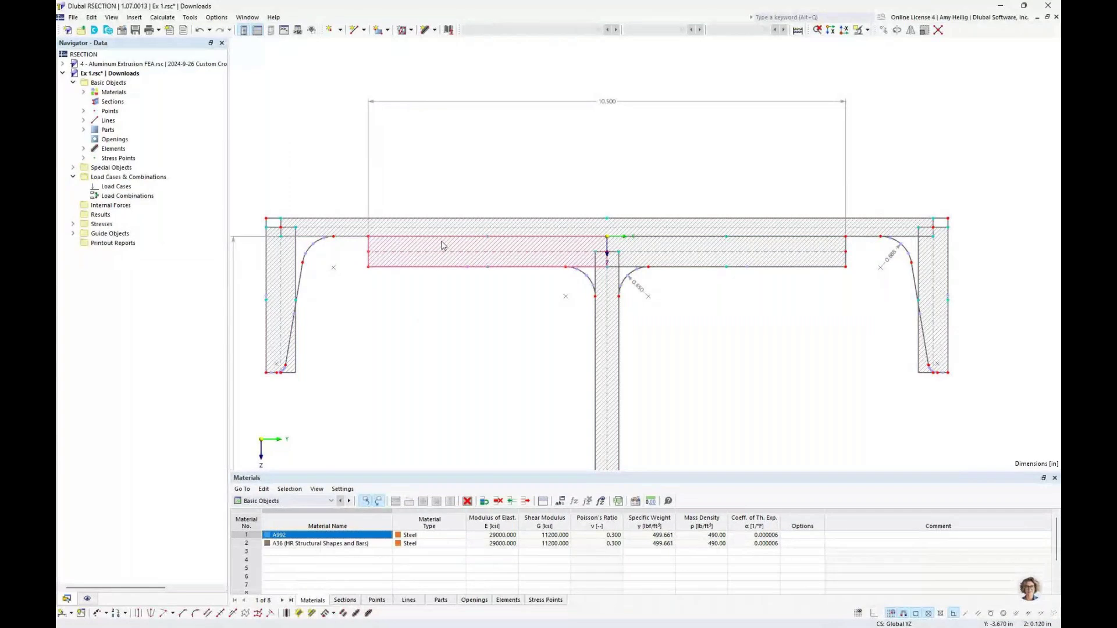
click(424, 343)
right_click(424, 315)
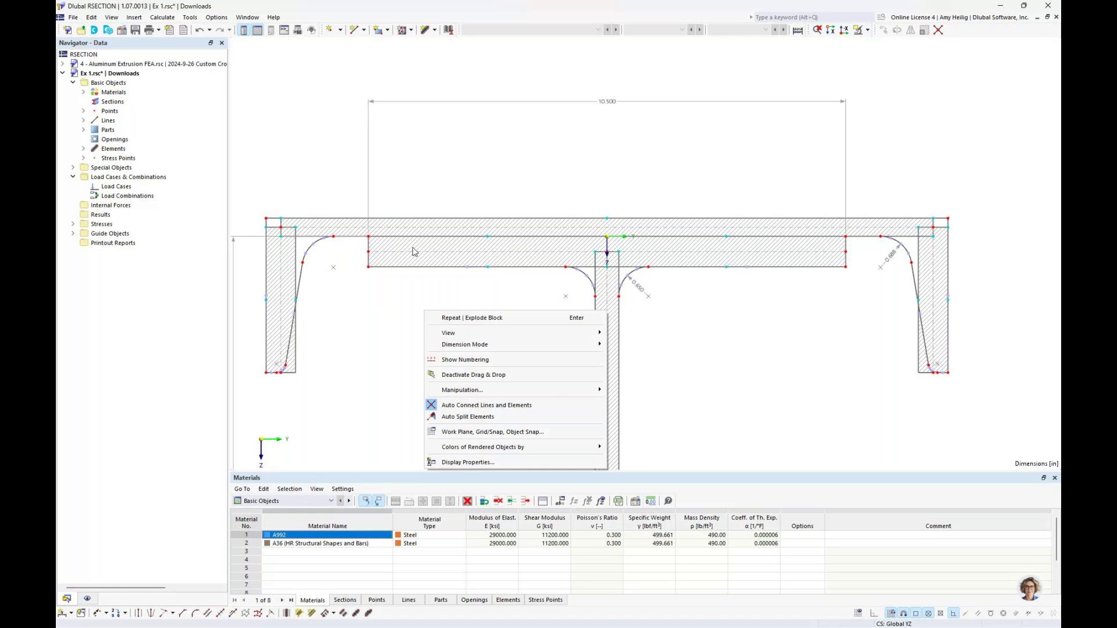
click(360, 320)
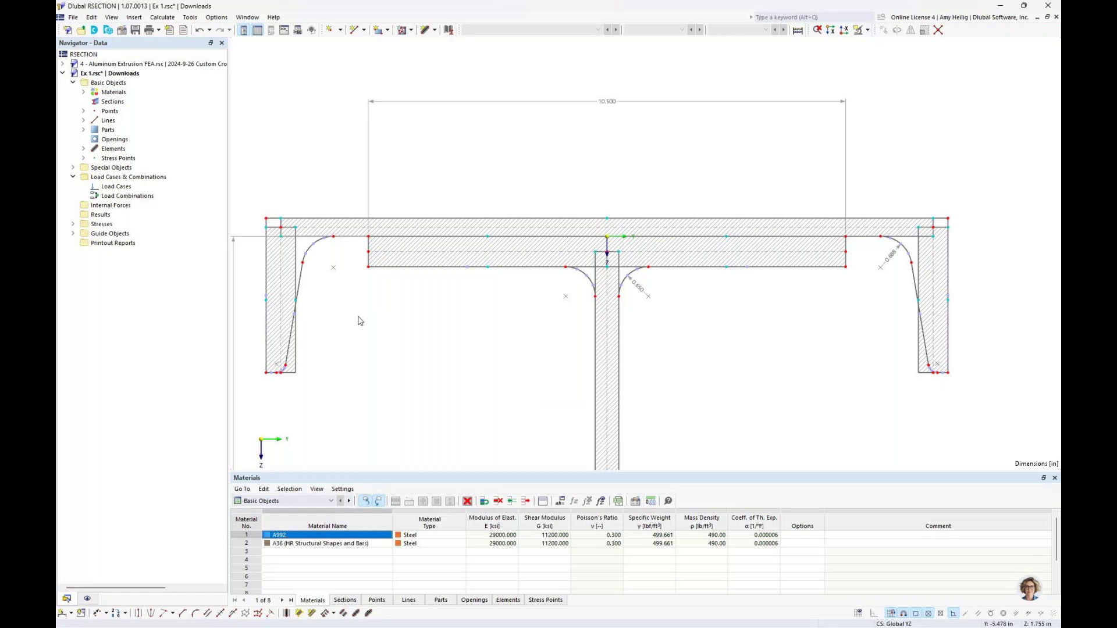
Start a new single-line element with thickness 0 and an effective thickness for shear transfer of 0.125 in.
click(434, 30)
click(447, 44)
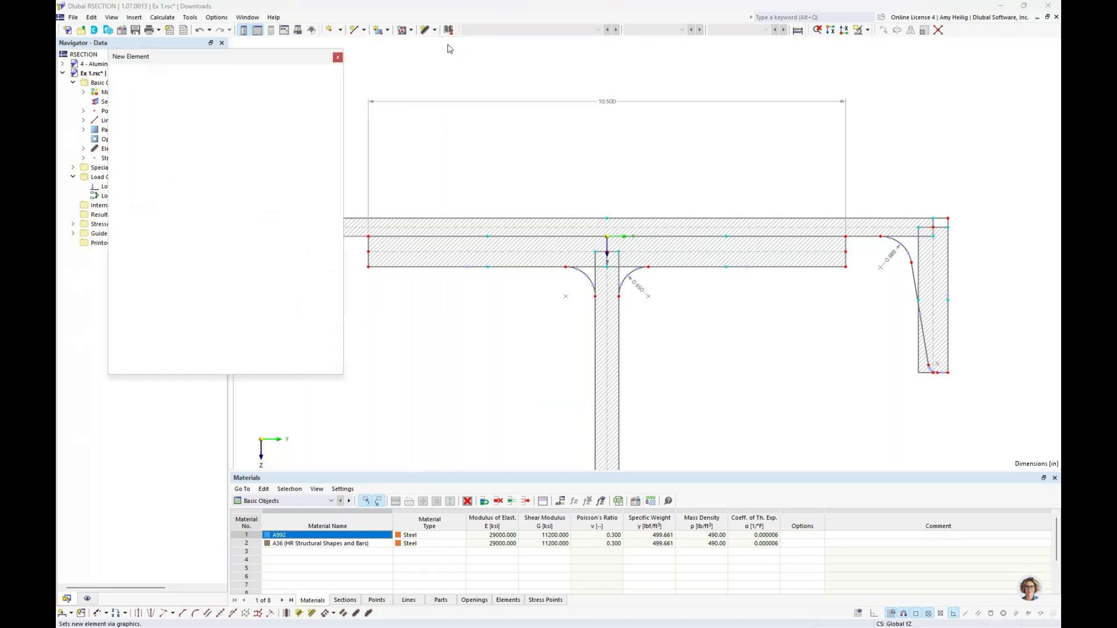
click(254, 275)
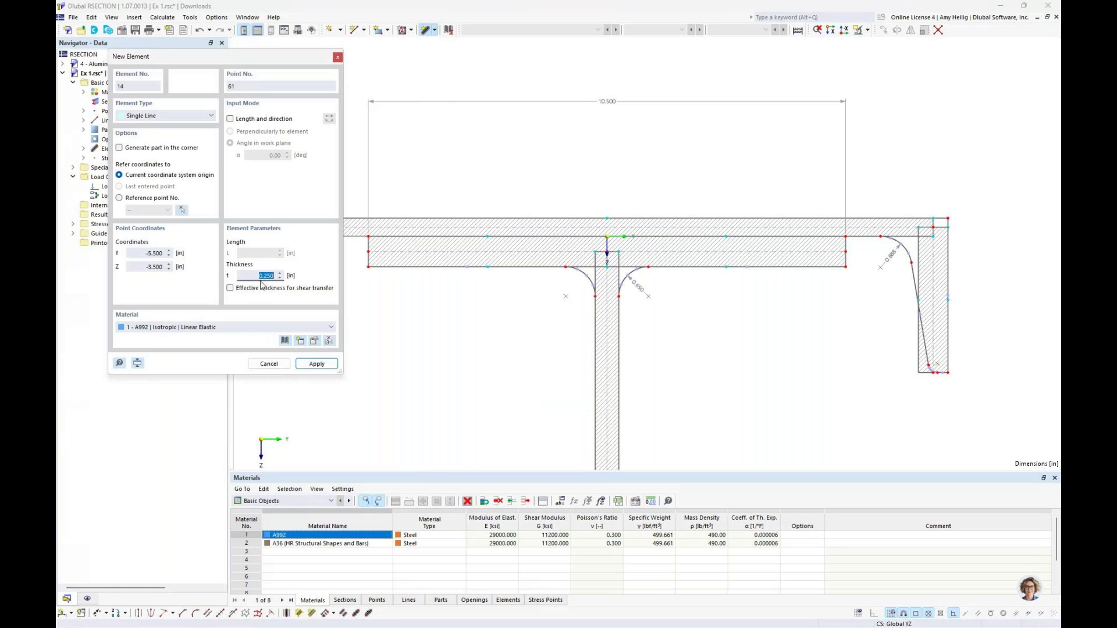
text(0)
click(230, 289)
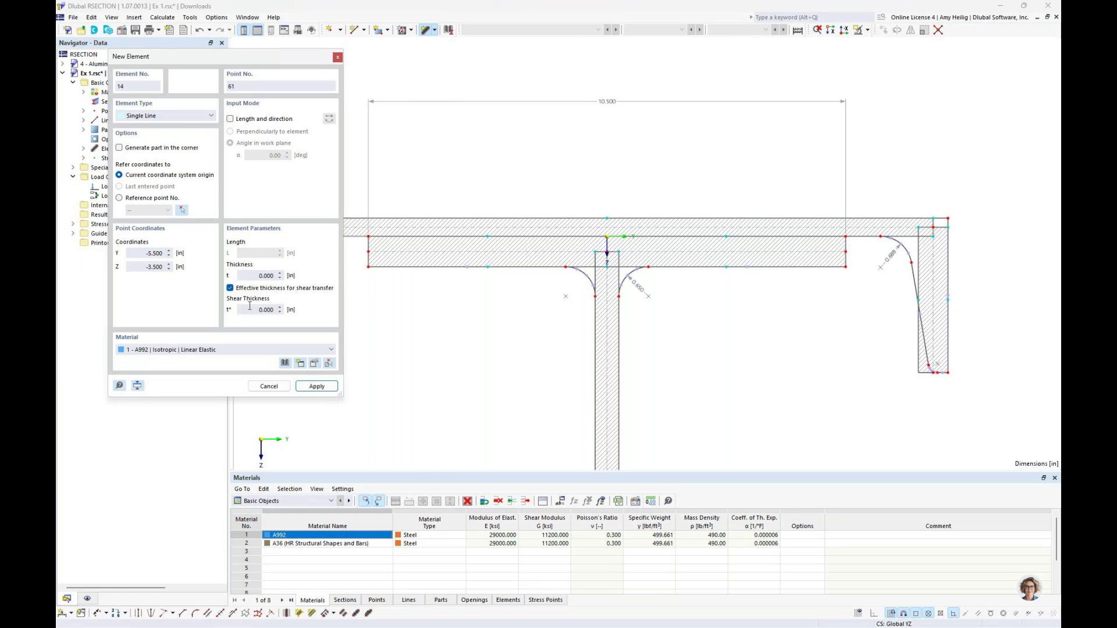
drag(251, 309, 273, 309)
text(0.125)
Place the connecting element from the W top flange's left end at Y -5.250, Z 0.335 in perpendicularly up to the channel web's centreline.
middle_drag(406, 312, 417, 319)
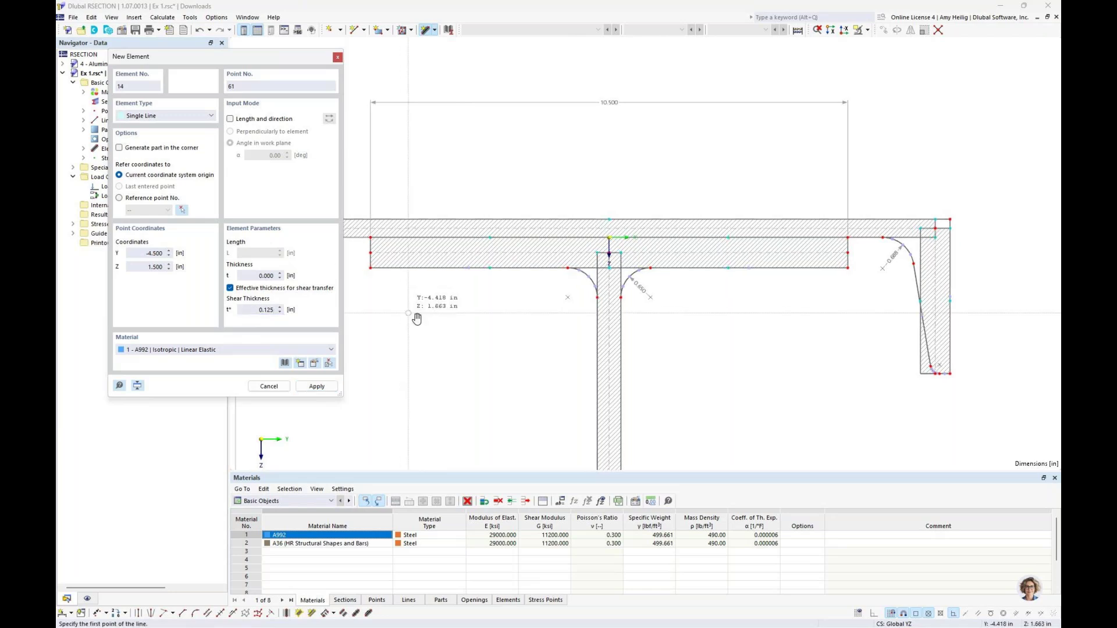
scroll(417, 319, down, 2)
scroll(453, 290, up, 4)
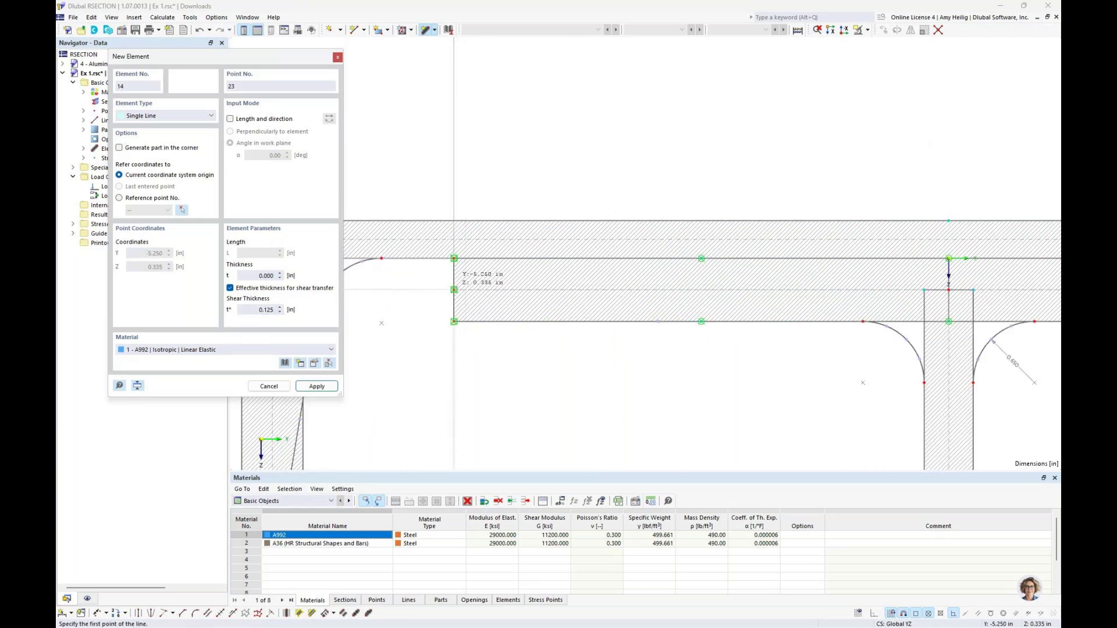
click(454, 289)
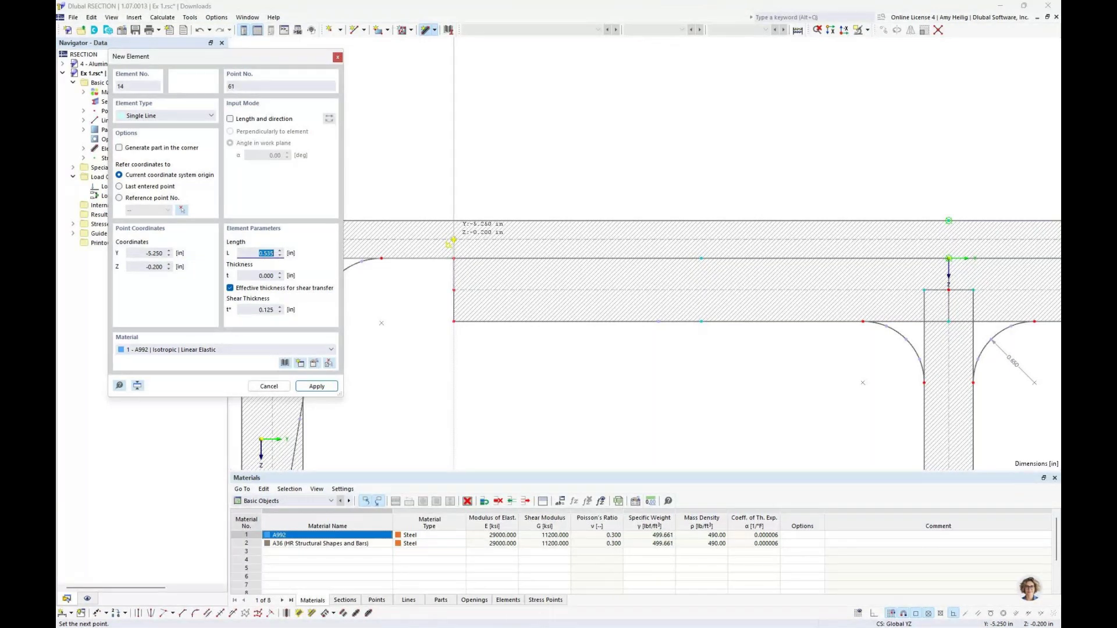
click(454, 239)
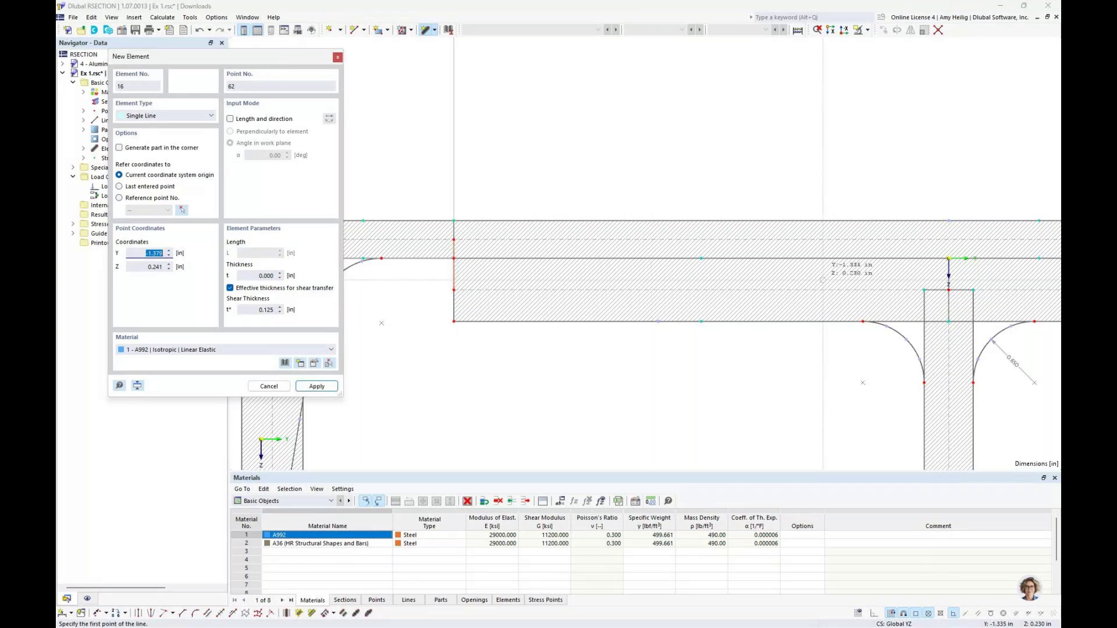
Add the matching connecting element from the W top flange's right end up to the channel web's centreline and finish element input.
middle_drag(823, 281, 679, 278)
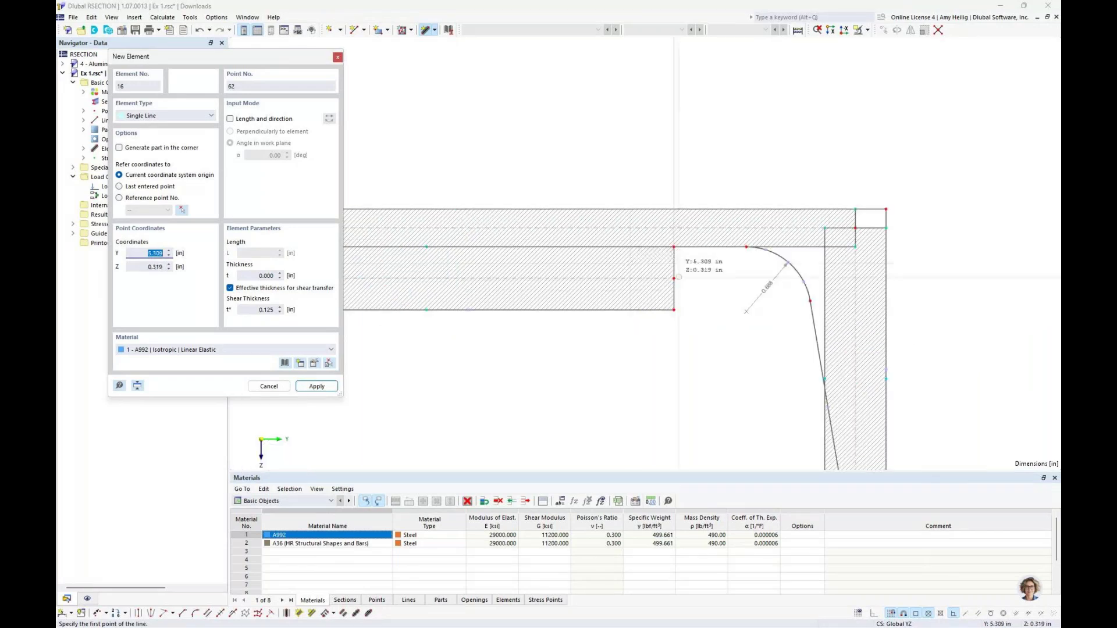
click(673, 279)
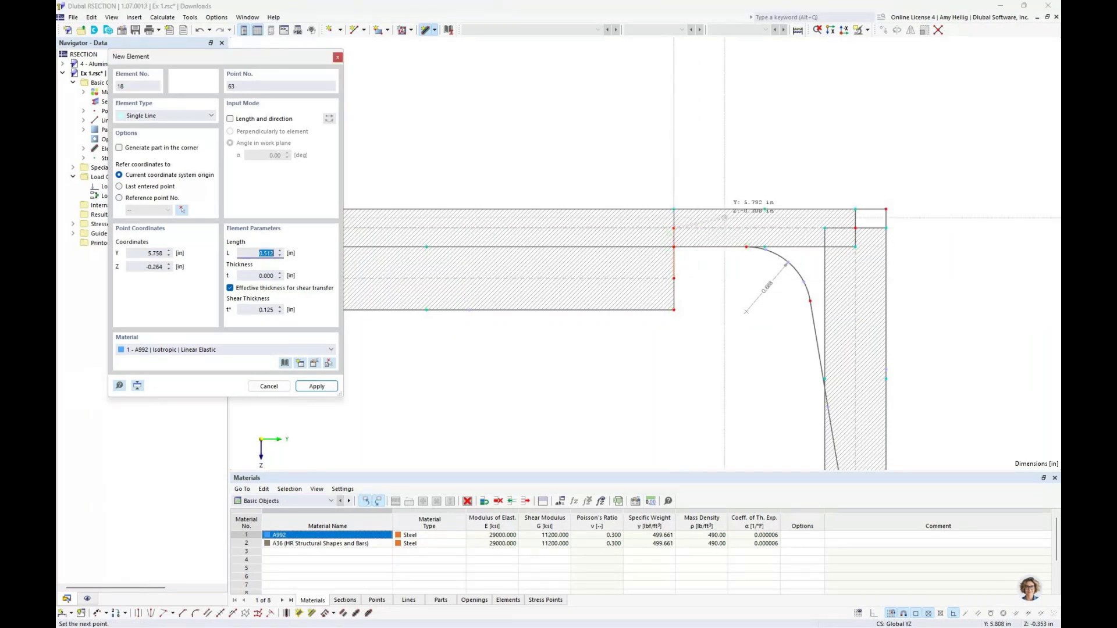
key(Escape)
key(Escape)
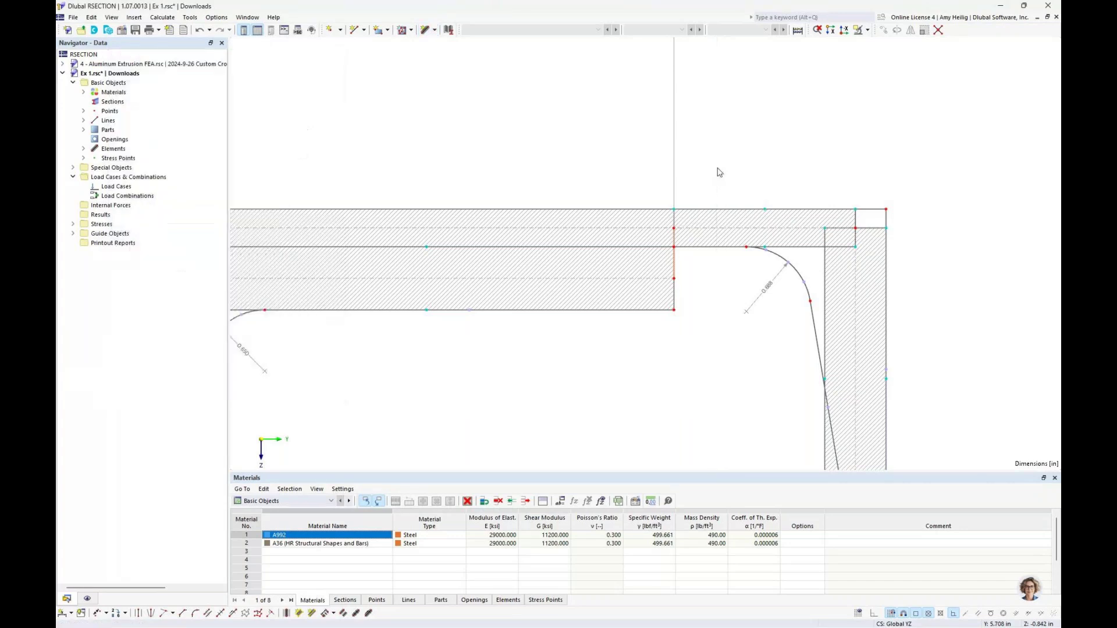
Examine how the channel web is divided at the connections and highlight connecting elements 16 and 14 in the element list.
scroll(719, 172, down, 2)
scroll(720, 172, down, 3)
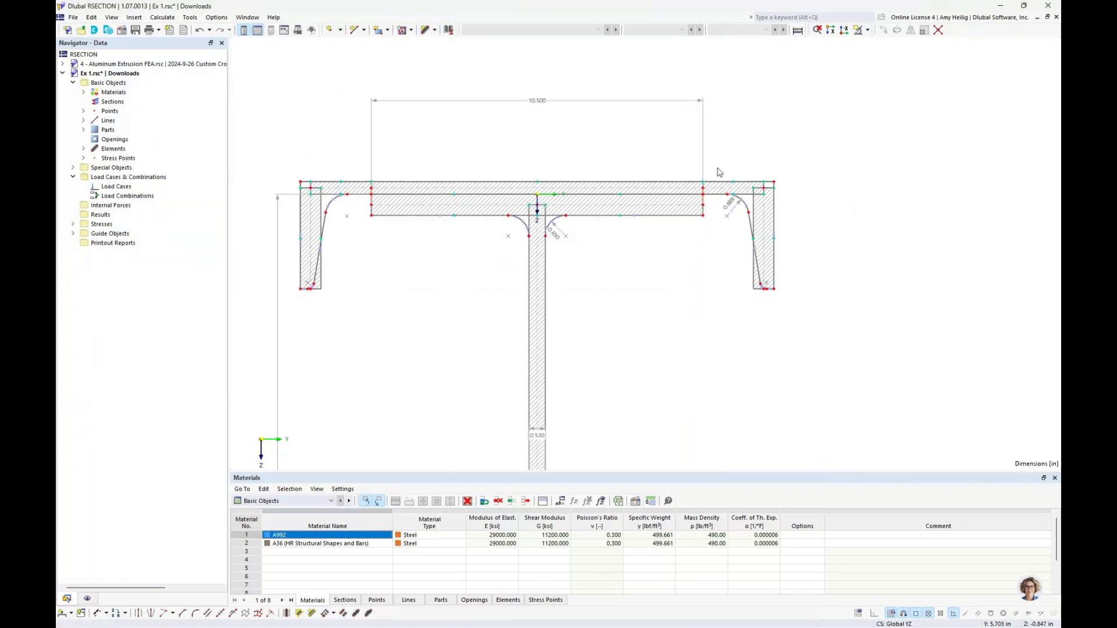
click(534, 200)
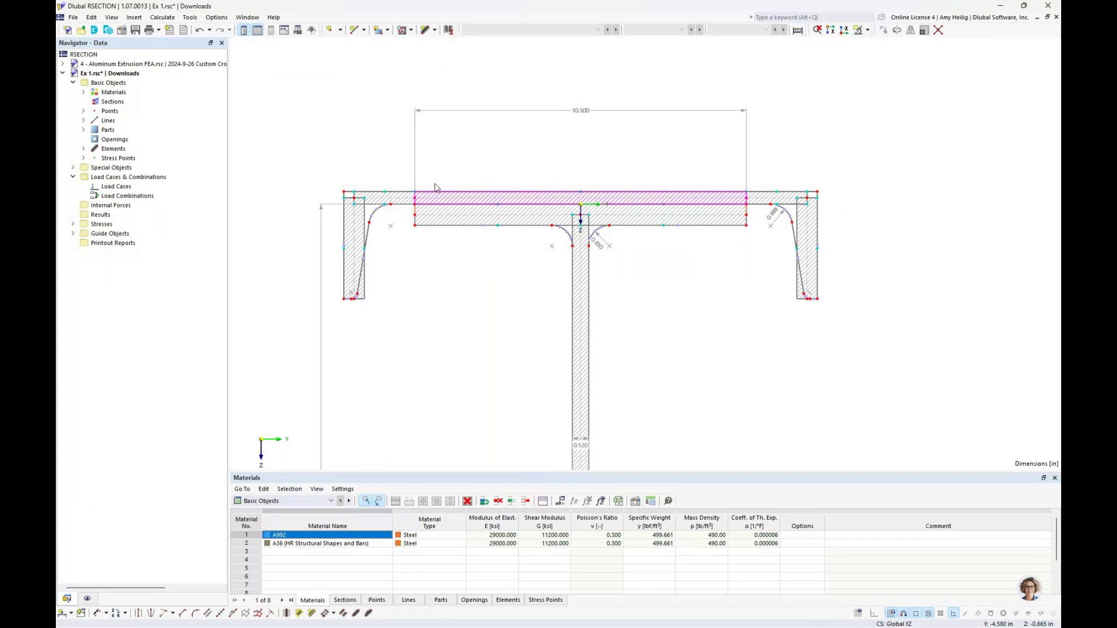
click(405, 200)
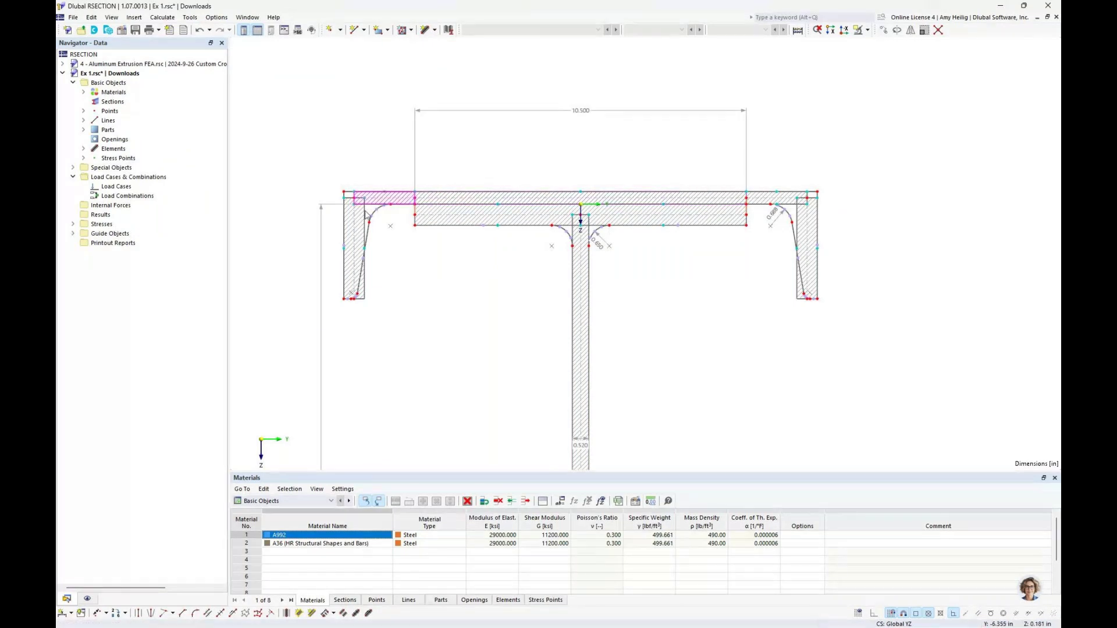
click(83, 149)
click(168, 254)
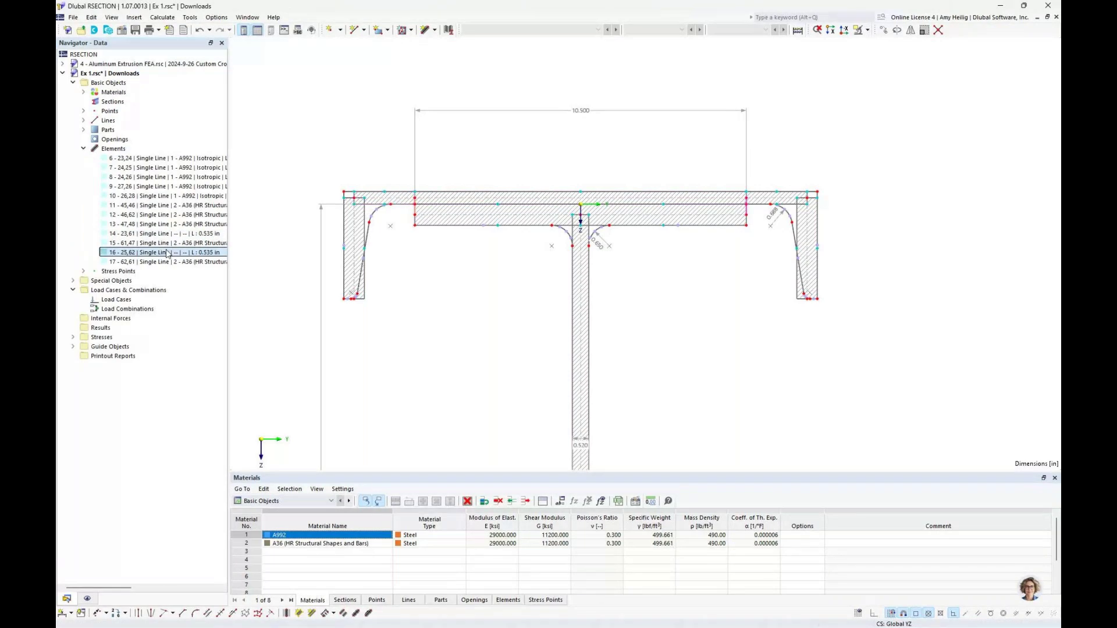
click(168, 234)
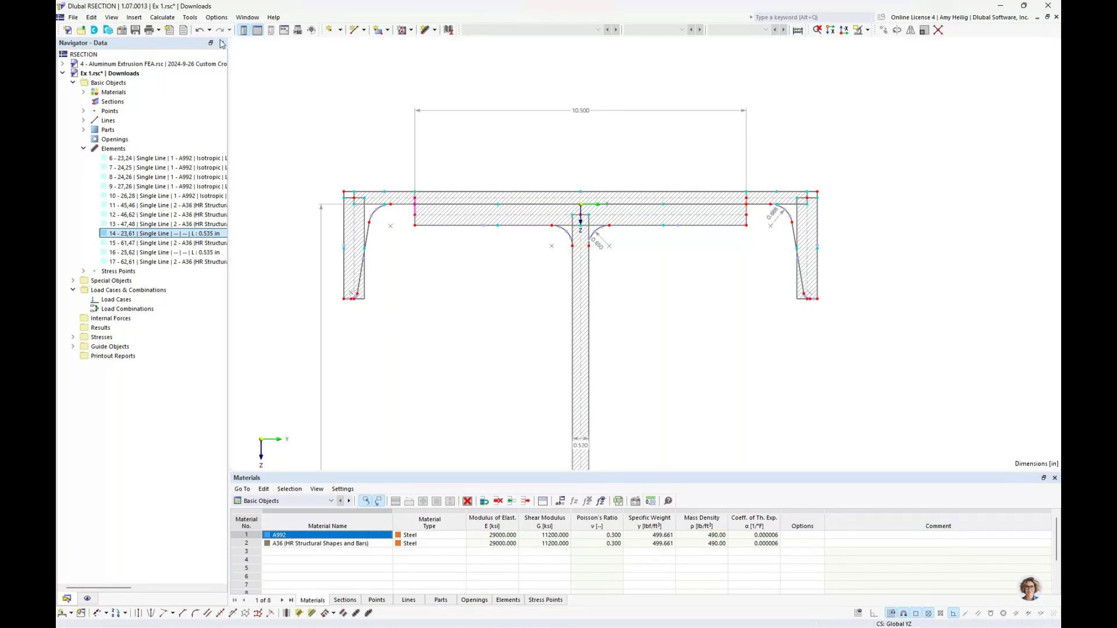
Calculate the built-up section and bring the entire cross-section with its y-ordinate results into view.
click(163, 18)
click(175, 31)
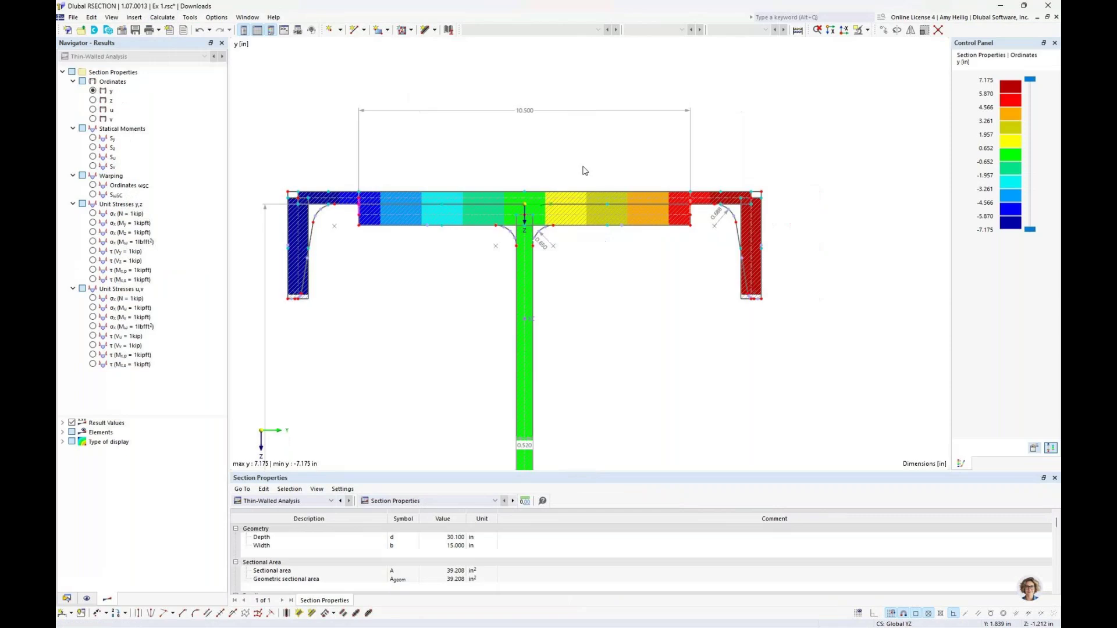
scroll(650, 301, down, 4)
middle_drag(648, 301, 658, 205)
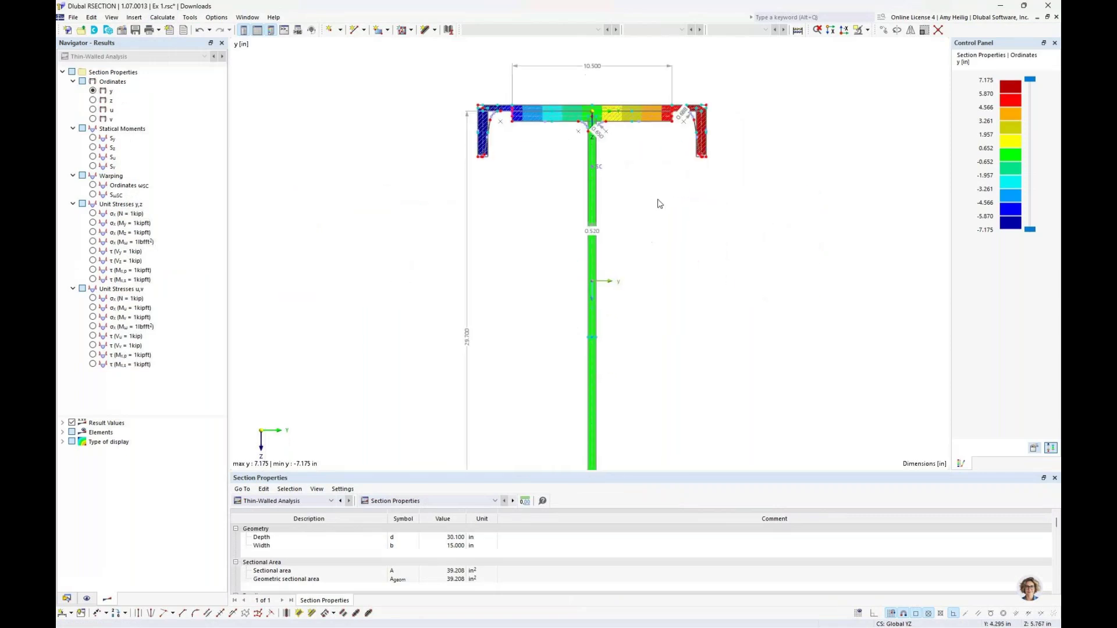
scroll(658, 204, down, 2)
middle_drag(659, 267, 650, 242)
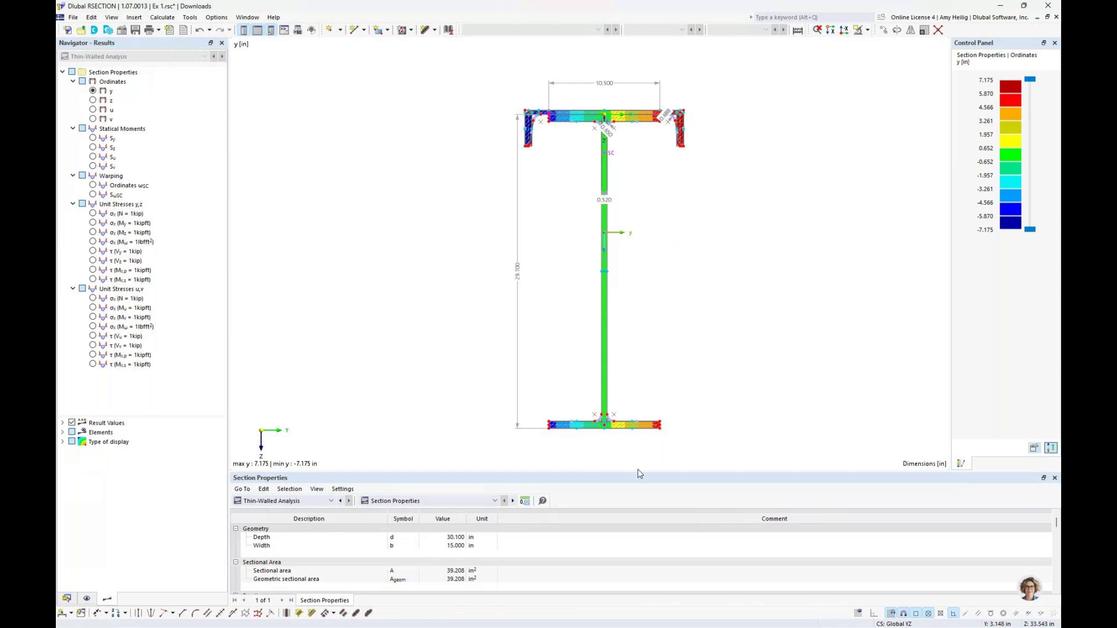
Enlarge the section properties table, review the bending, shear, torsion, warping and plasticity values, and shrink the table again.
drag(637, 469, 647, 248)
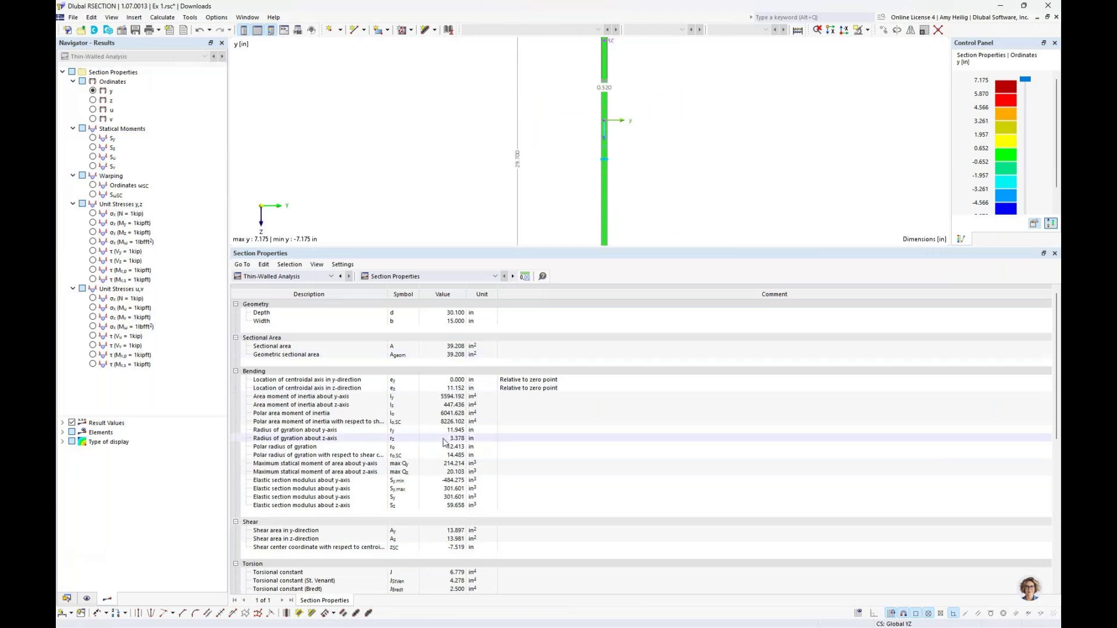
scroll(444, 442, down, 4)
scroll(444, 442, down, 3)
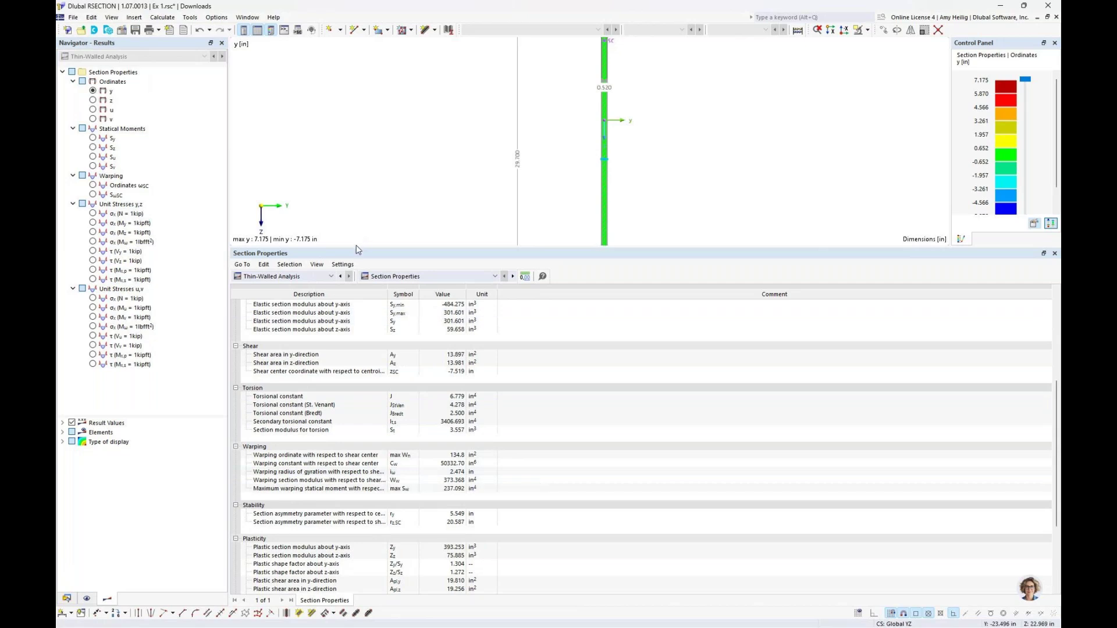
drag(354, 247, 393, 416)
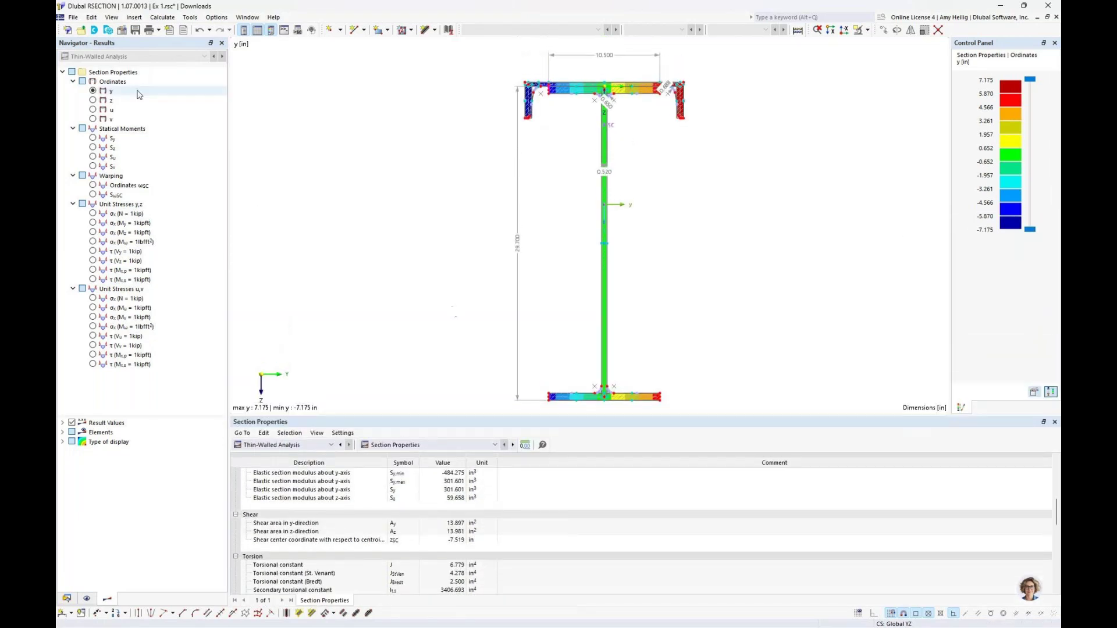
click(73, 17)
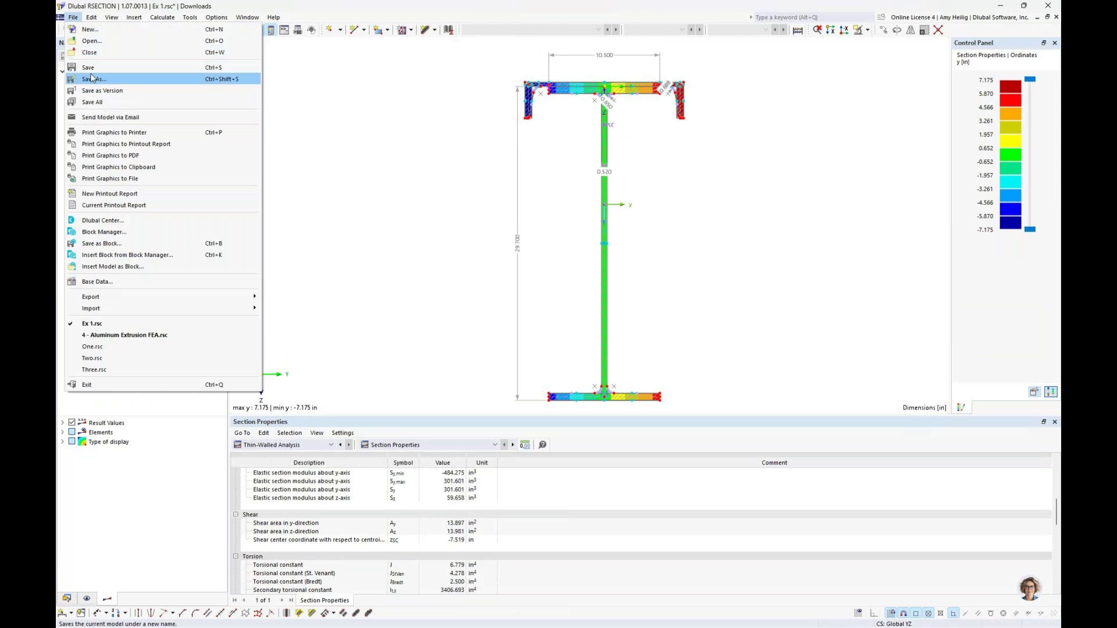
click(403, 236)
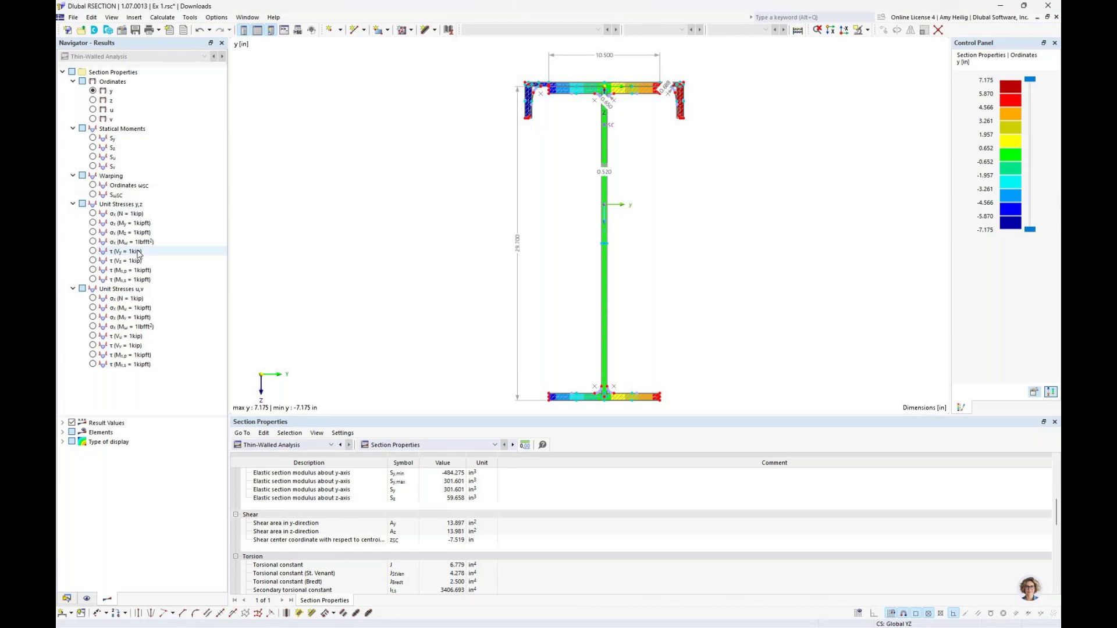
Display the y,z unit stresses on the section for N = 1 kip and for My = 1 kipft.
click(93, 214)
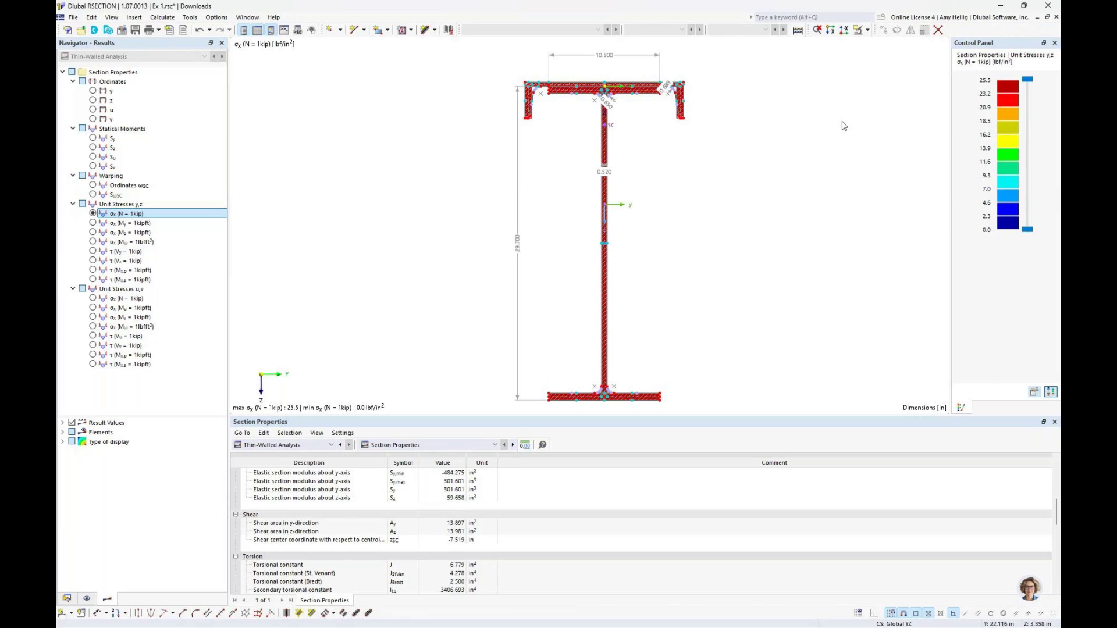
click(92, 223)
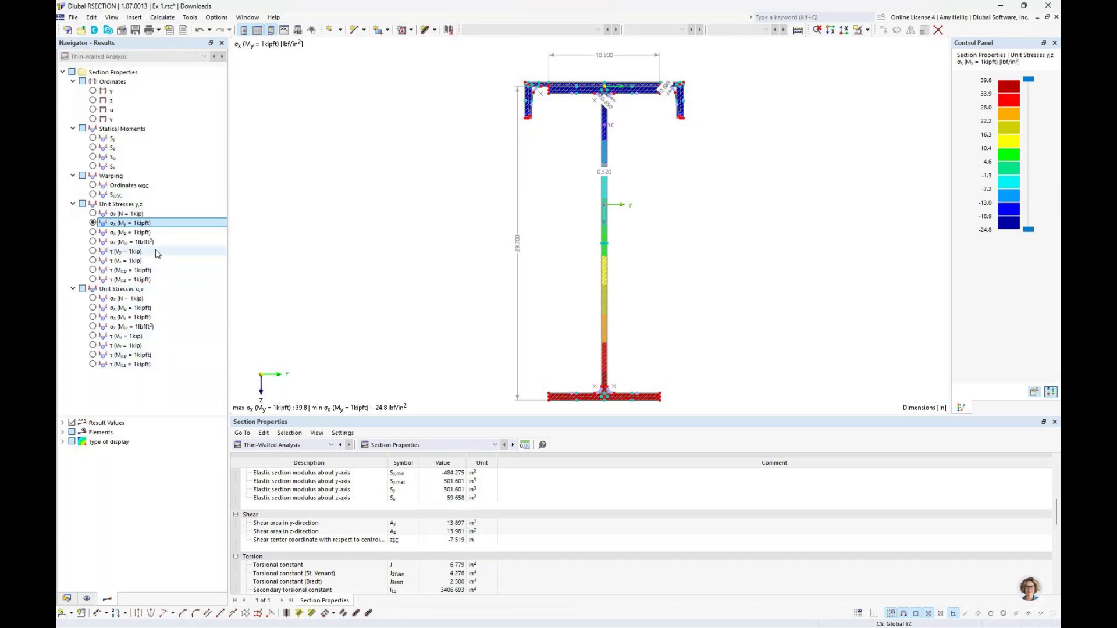
Create load case LC1 with the name Load 1 in the permanent action category.
click(68, 600)
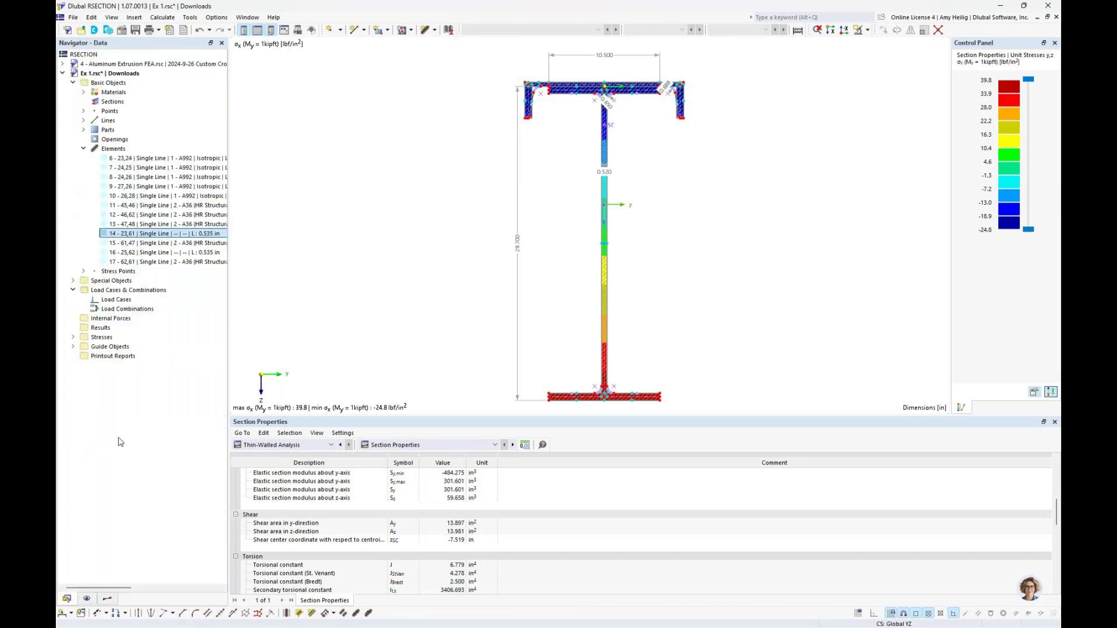
click(83, 149)
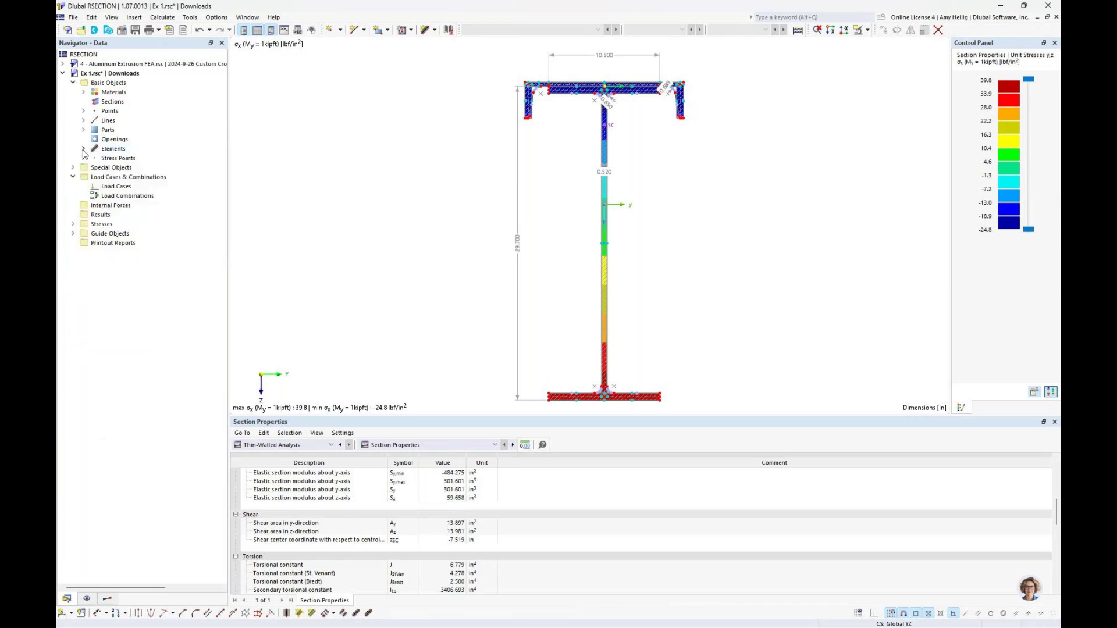
right_click(119, 188)
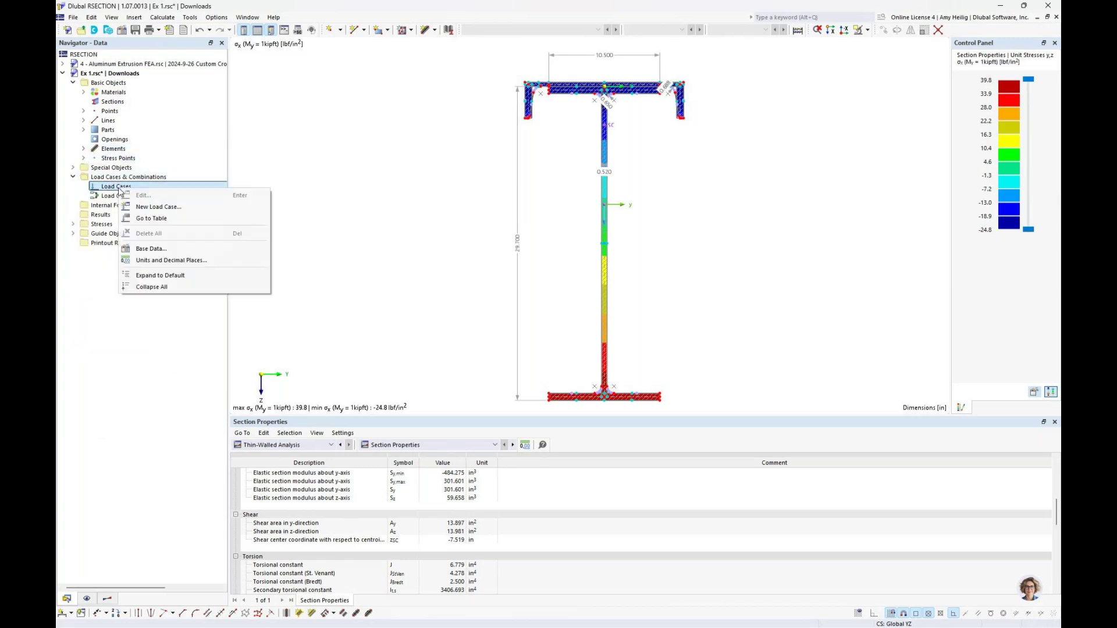
click(154, 206)
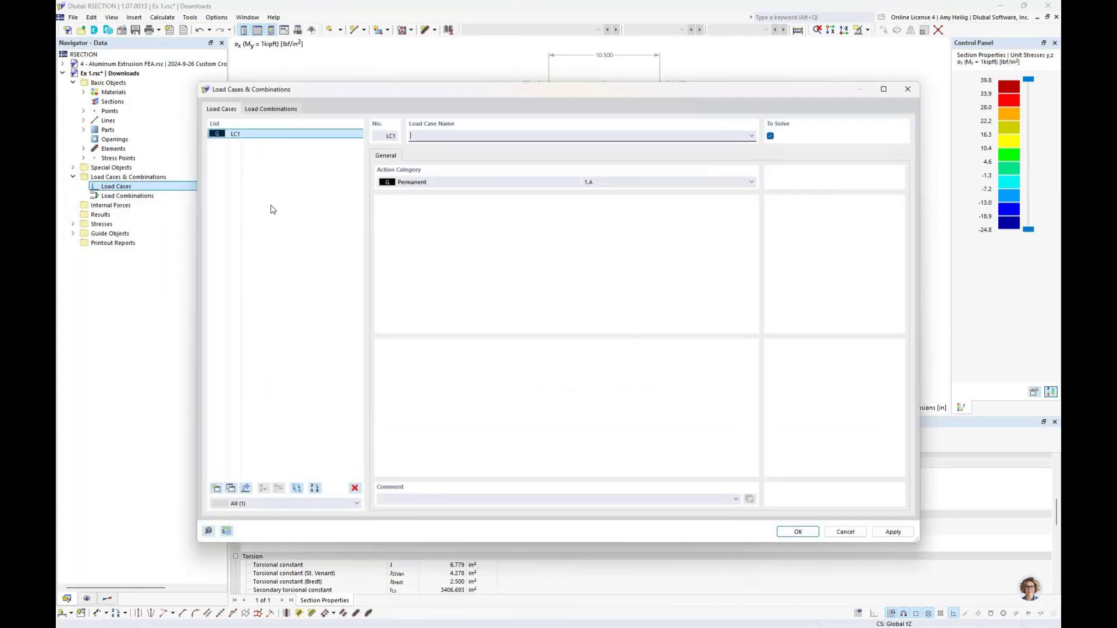
click(275, 111)
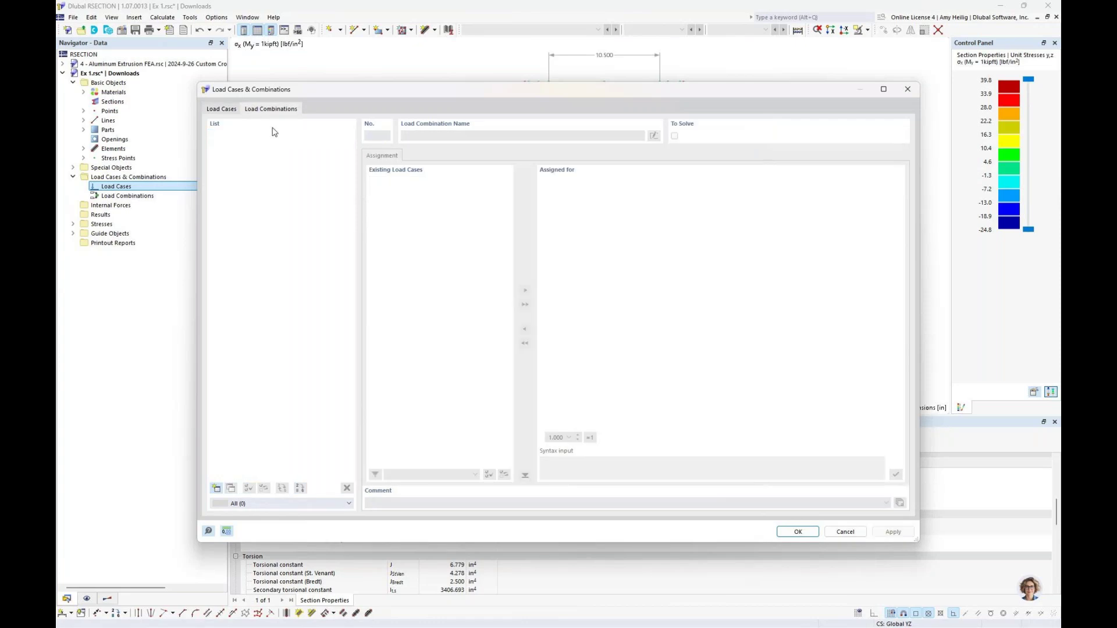
click(227, 110)
click(422, 139)
text(Load 1)
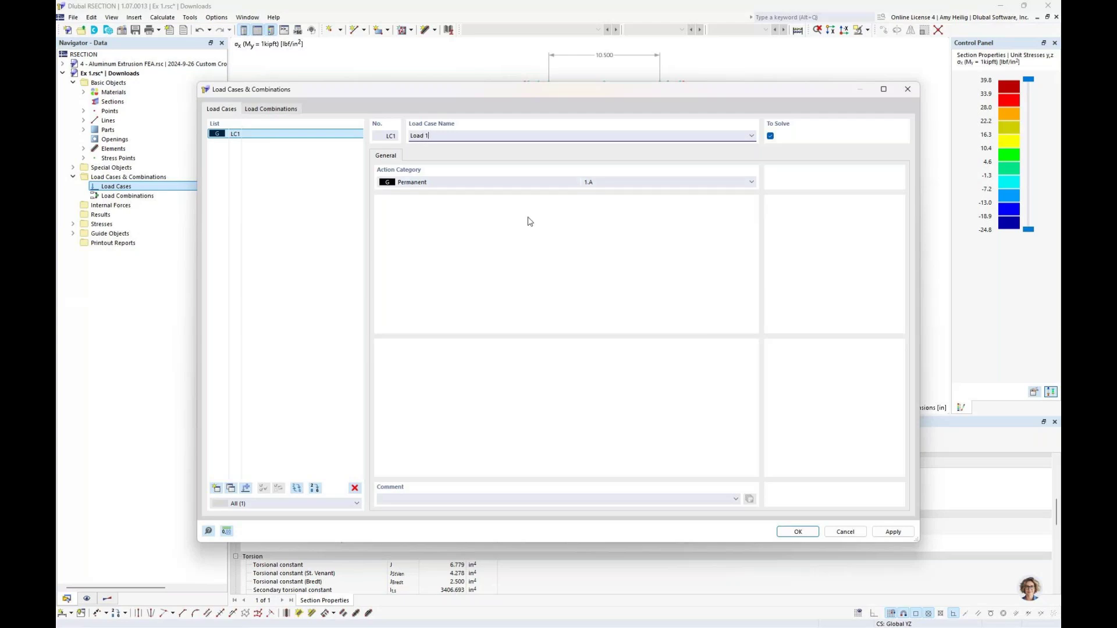
click(796, 530)
Add internal forces to LC1 - Load 1 with a shear force Vz of -10 kip and a bending moment My of 100 kipft.
click(73, 205)
click(84, 215)
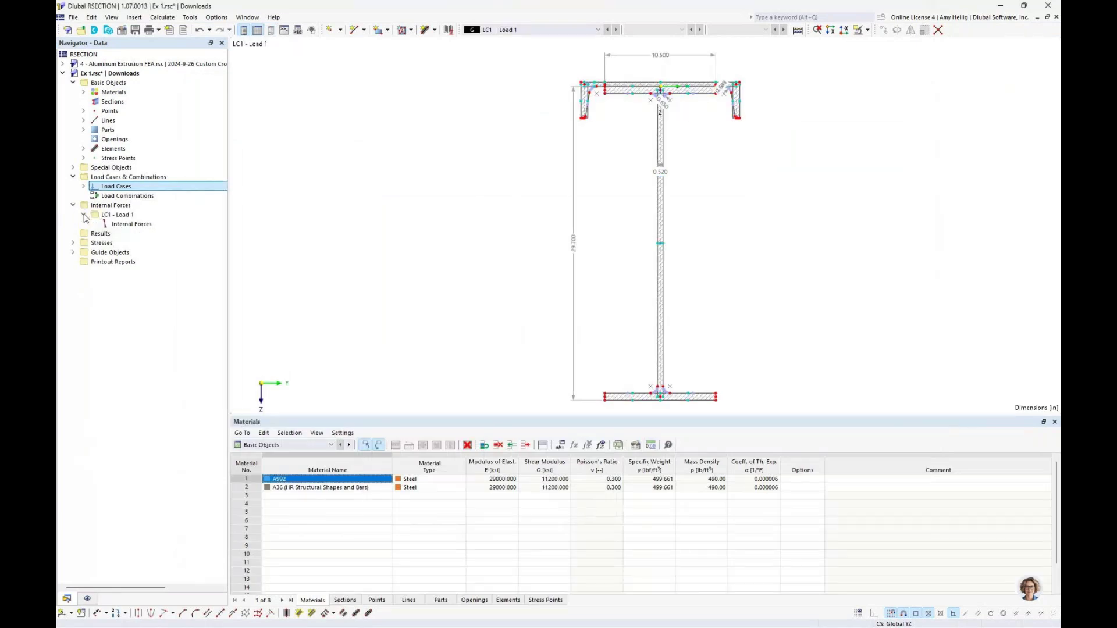
right_click(122, 229)
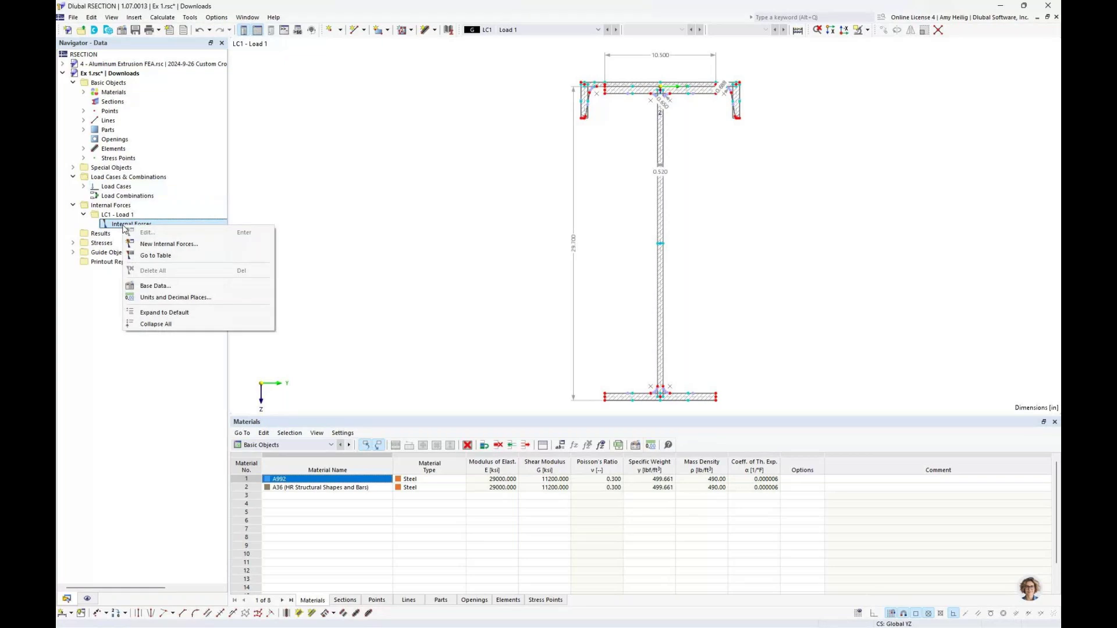
click(154, 245)
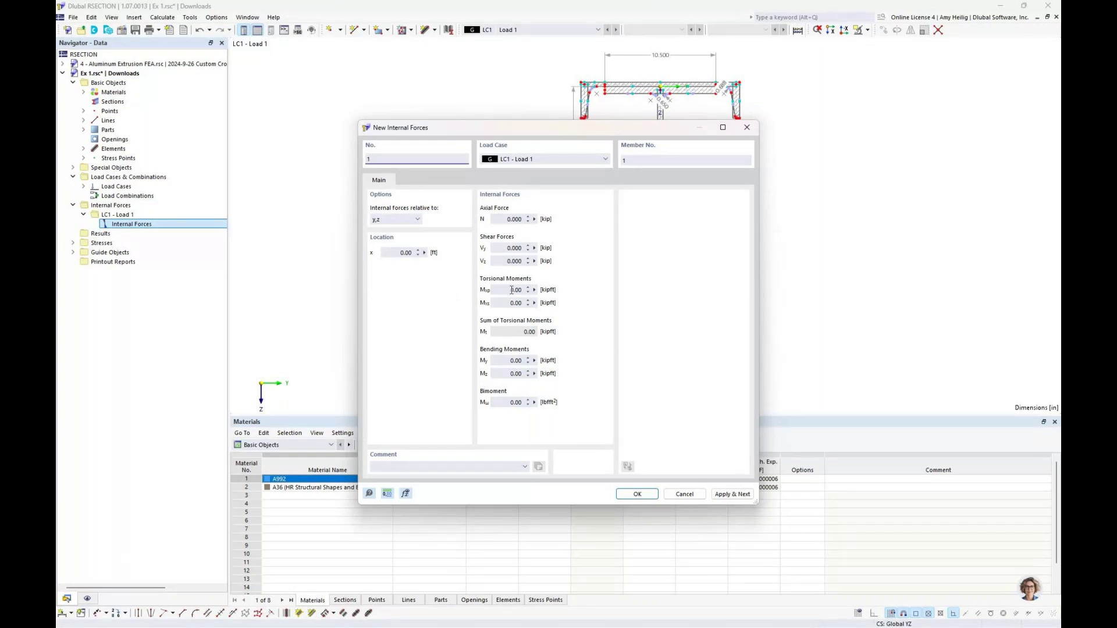
click(503, 262)
text(-10)
click(516, 361)
text(10)
click(623, 493)
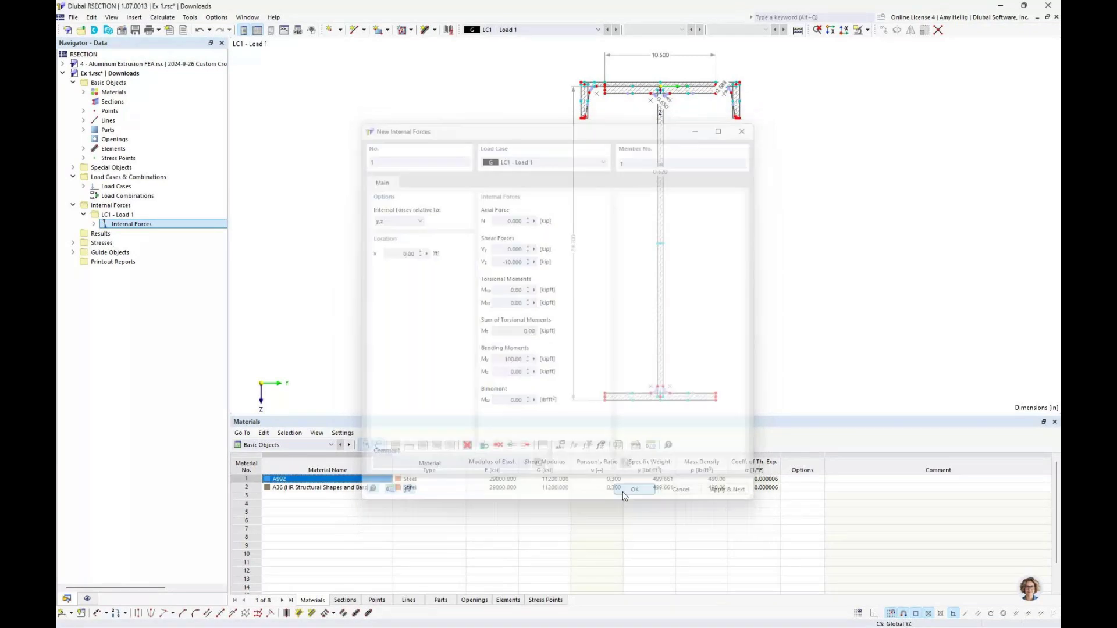
Calculate the section for Load 1 and display its von Mises equivalent stresses.
click(162, 18)
key(Escape)
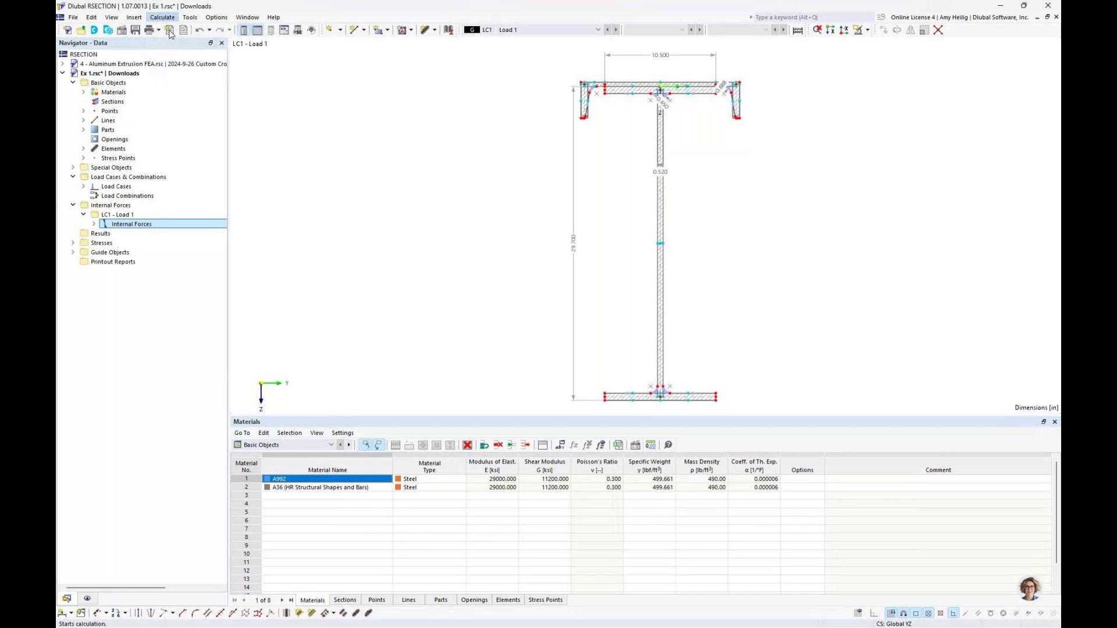
click(169, 31)
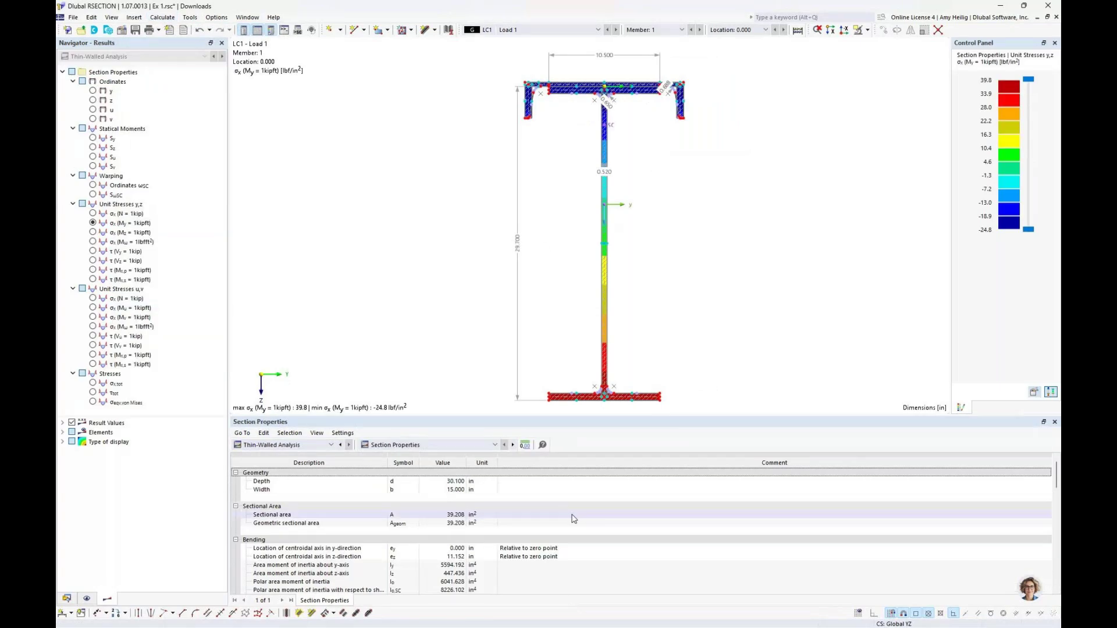
click(93, 402)
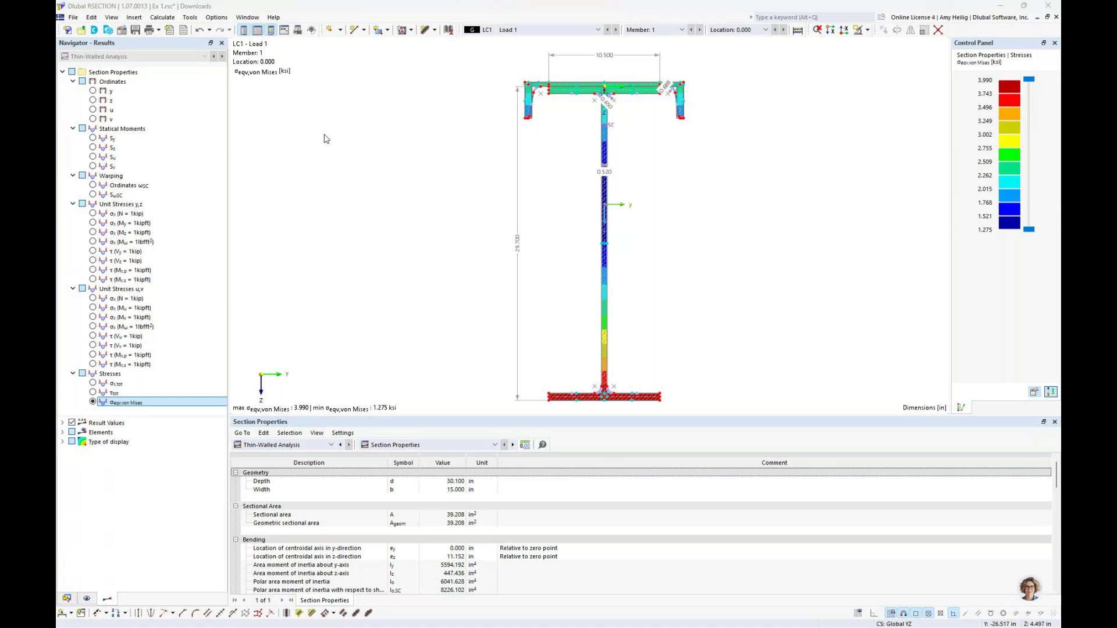
Switch to AutoCAD to examine the outline in Shape 1.dxf, and return to RSECTION.
key(super+Tab)
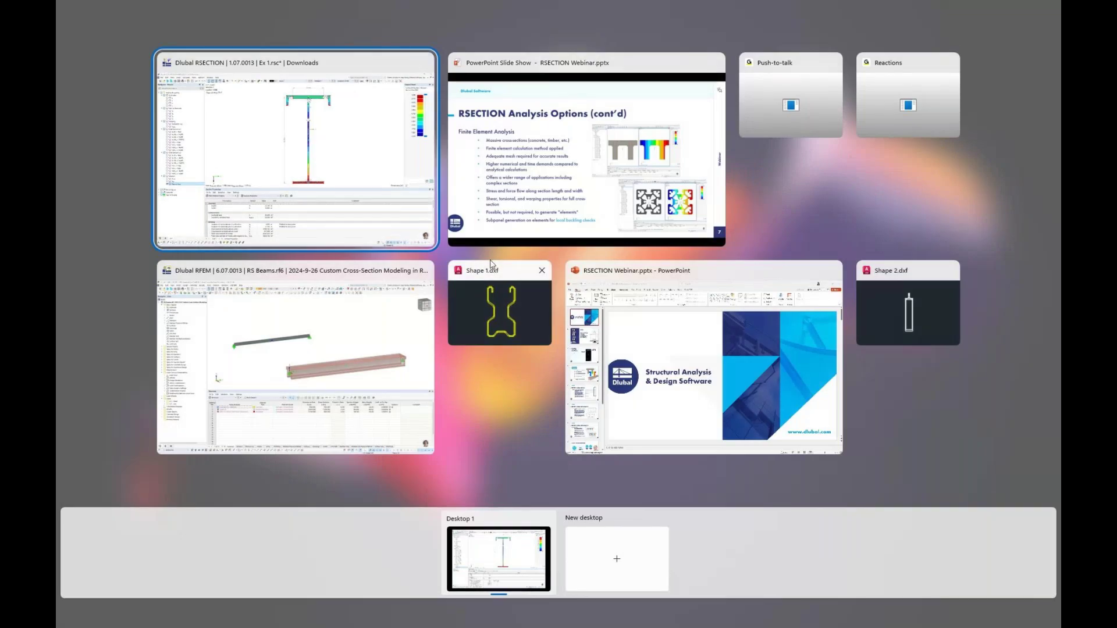
click(493, 313)
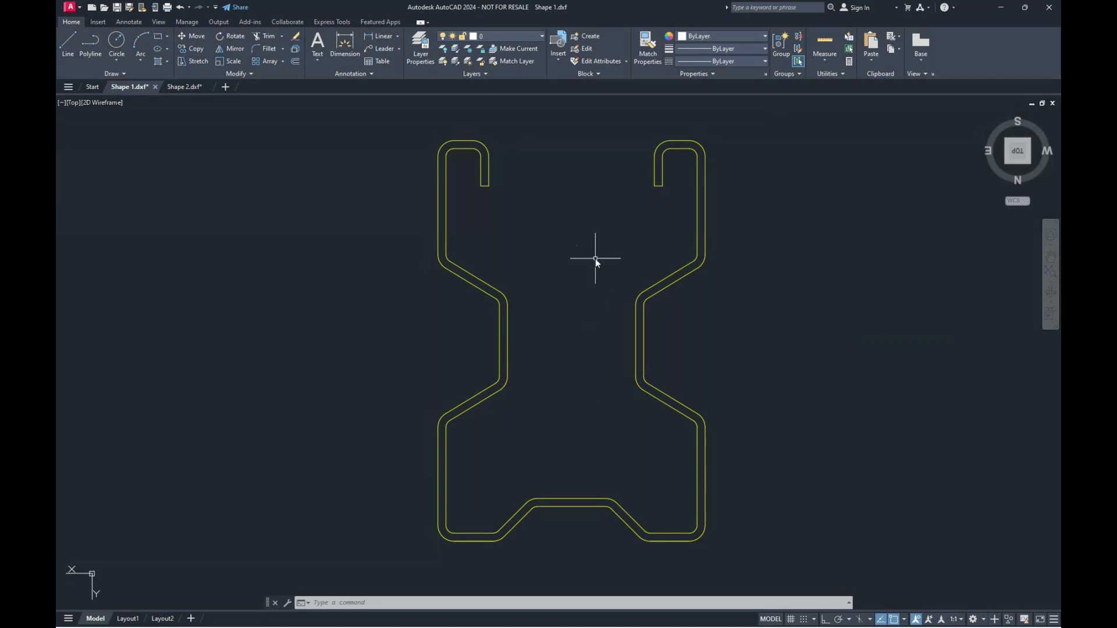
key(alt+Tab)
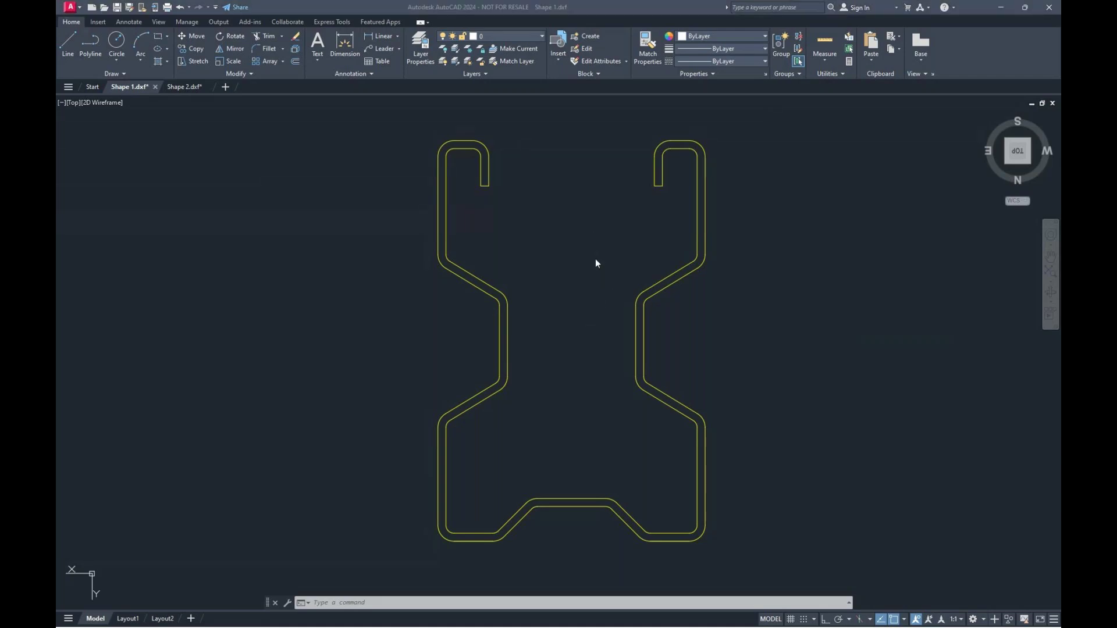
key(super+Tab)
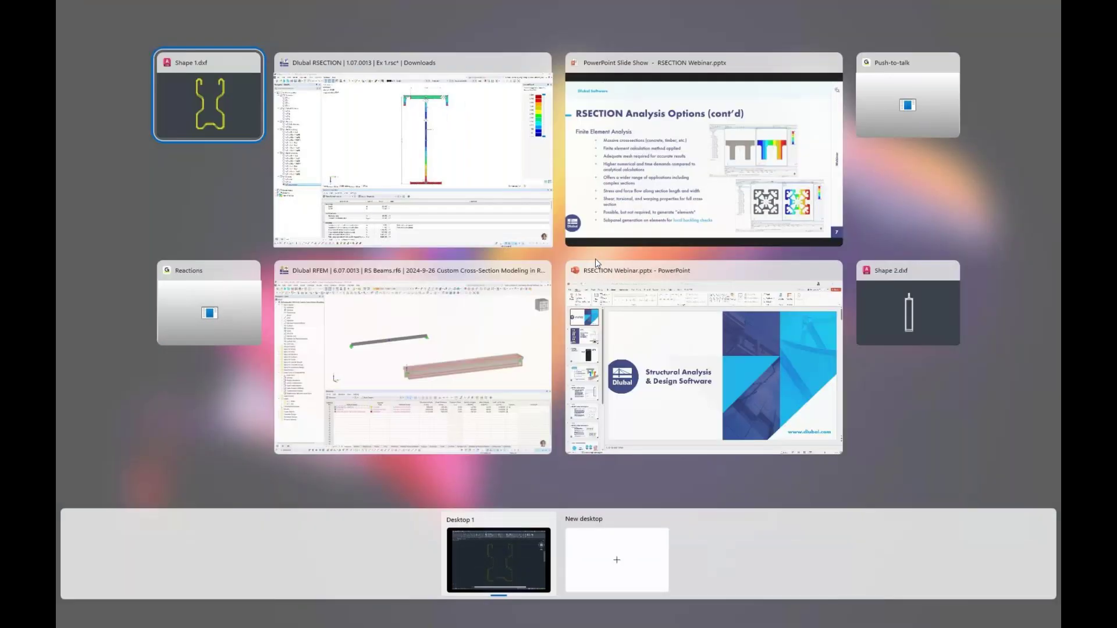
Create a new model named Ex. 2 using the Thin-Walled Analysis method.
click(73, 17)
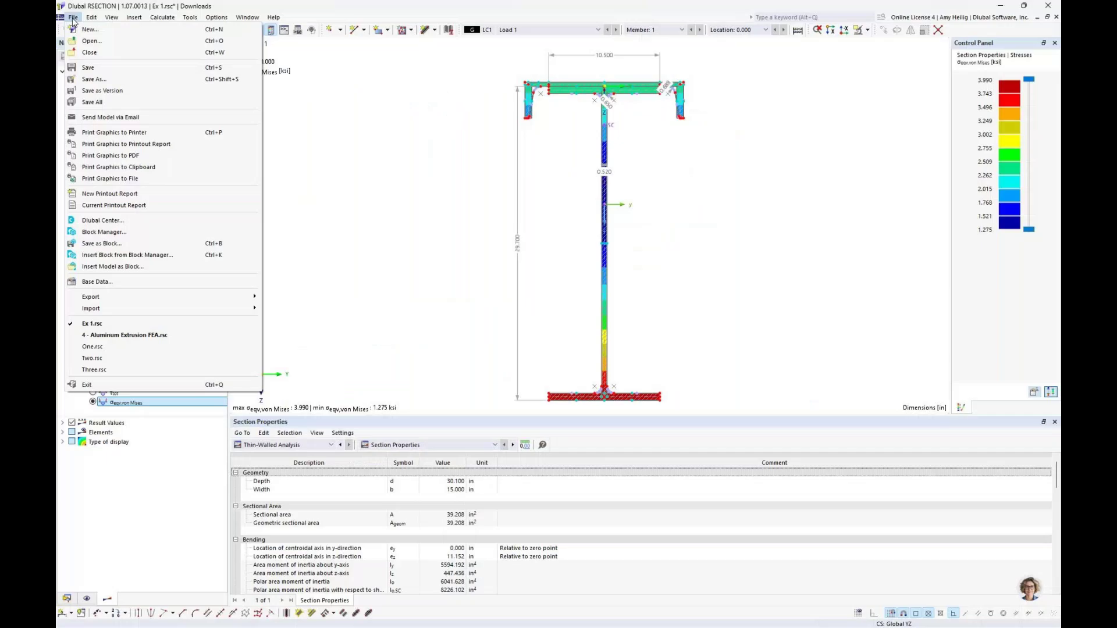
click(87, 29)
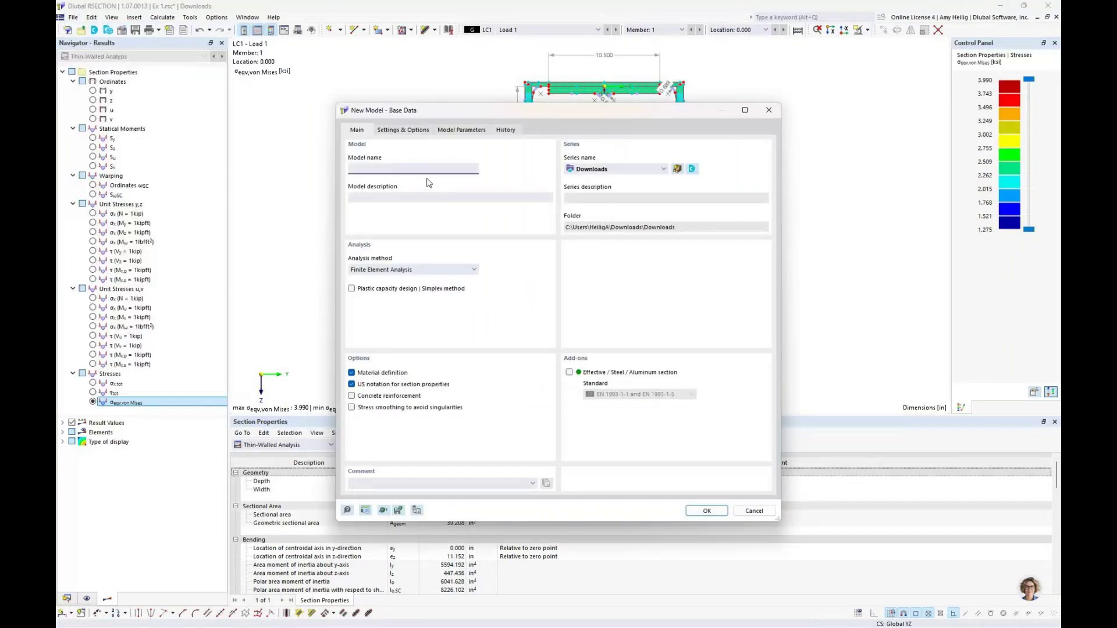
text(Ex. 2)
click(415, 270)
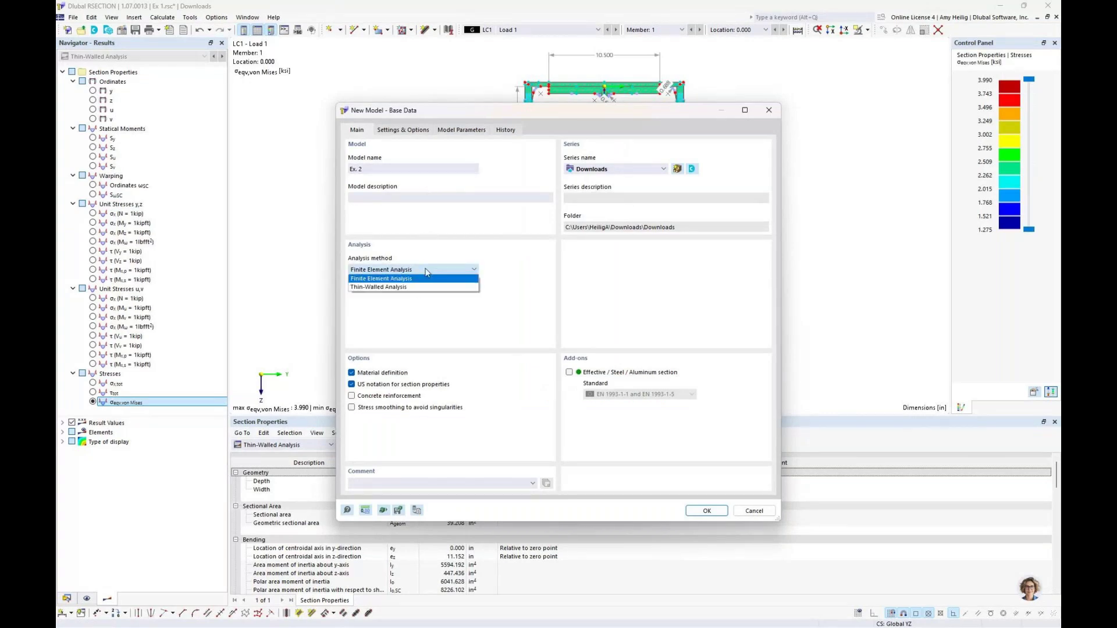
click(391, 289)
click(706, 510)
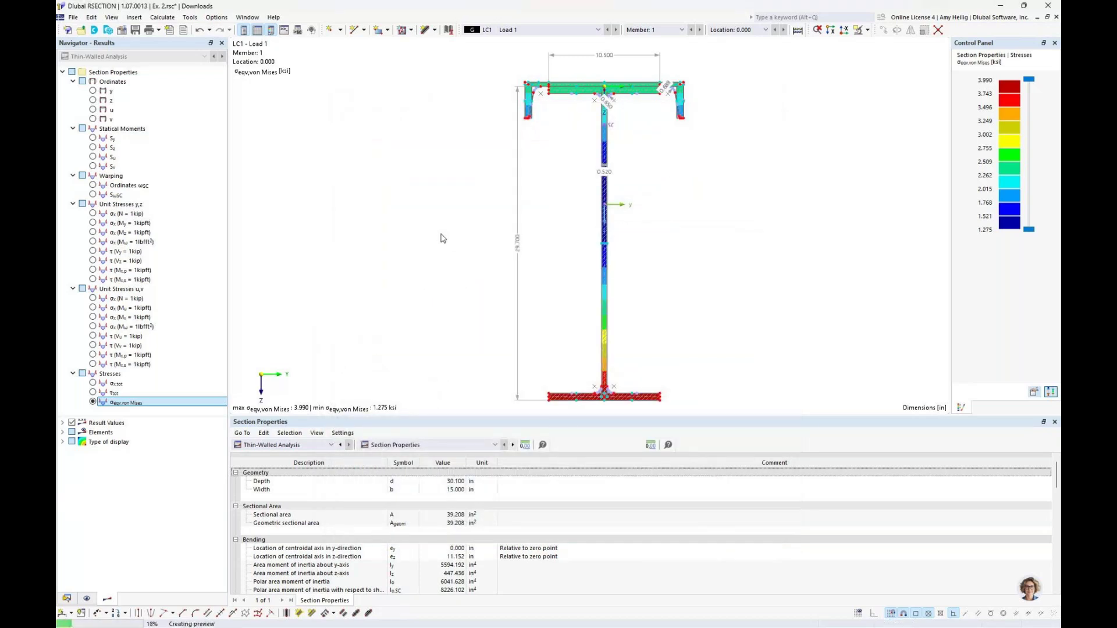
Import the DXF file Shape 1.dxf into the active model.
click(74, 18)
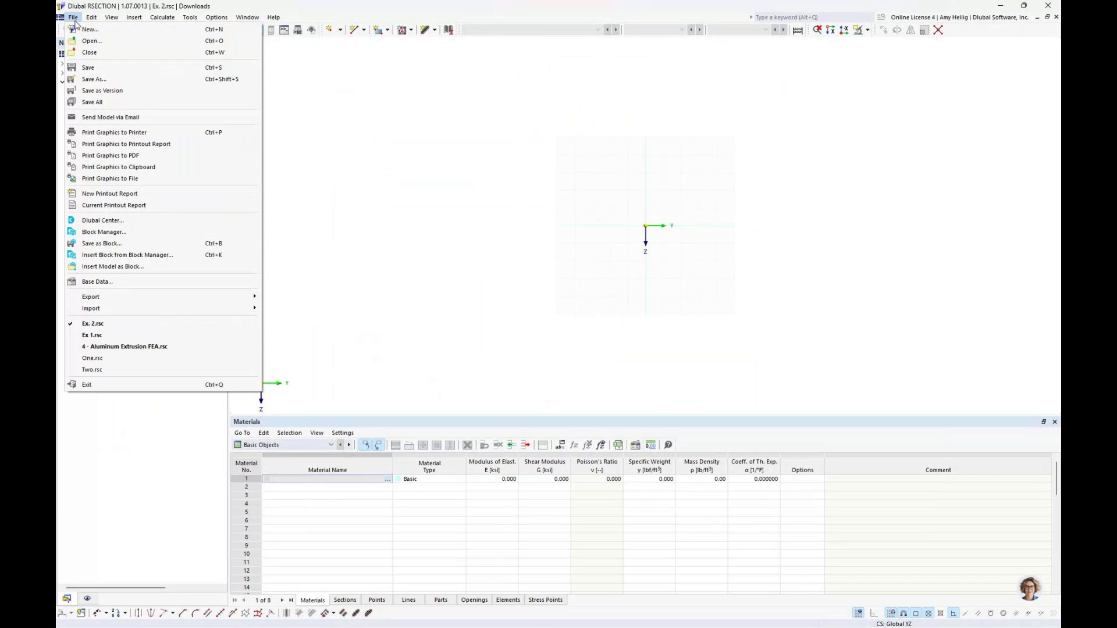
mouse_move(115, 318)
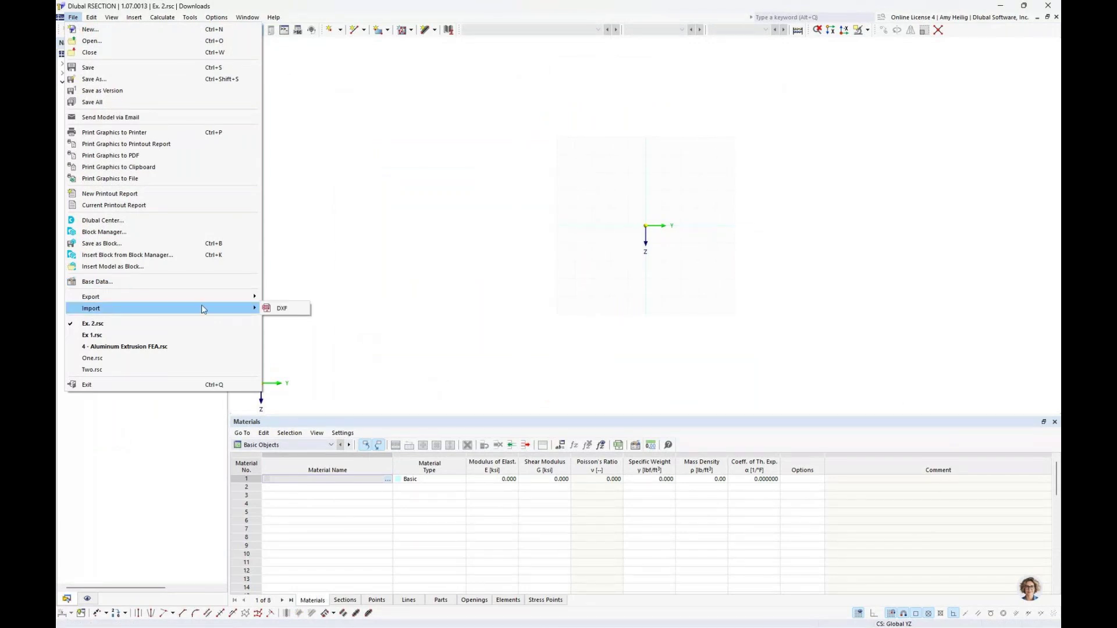
click(283, 308)
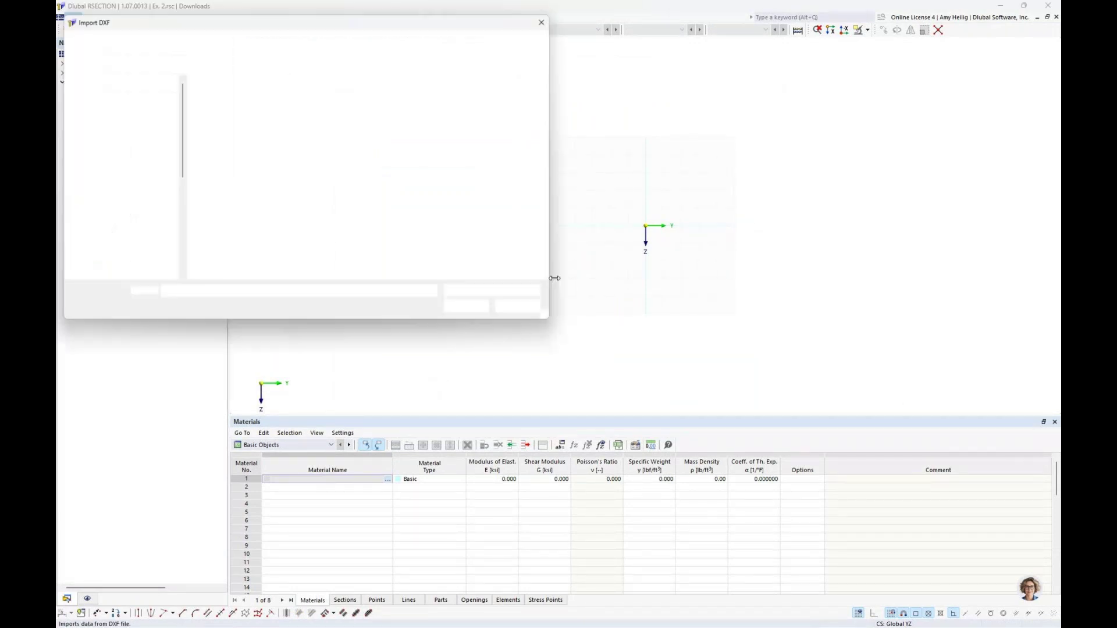
click(291, 110)
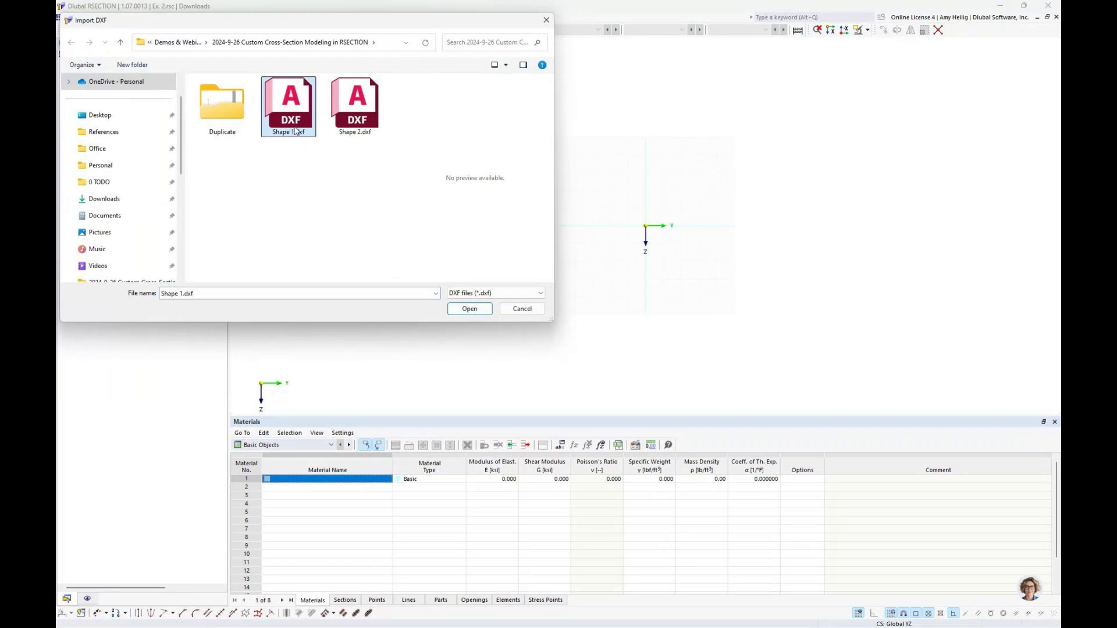
click(468, 310)
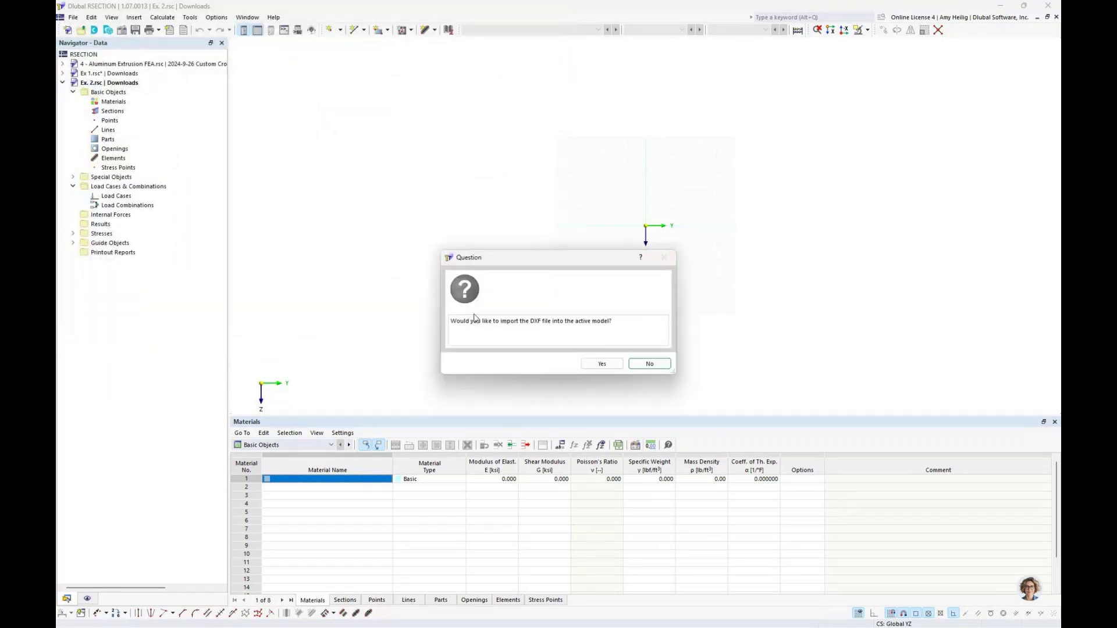
click(596, 360)
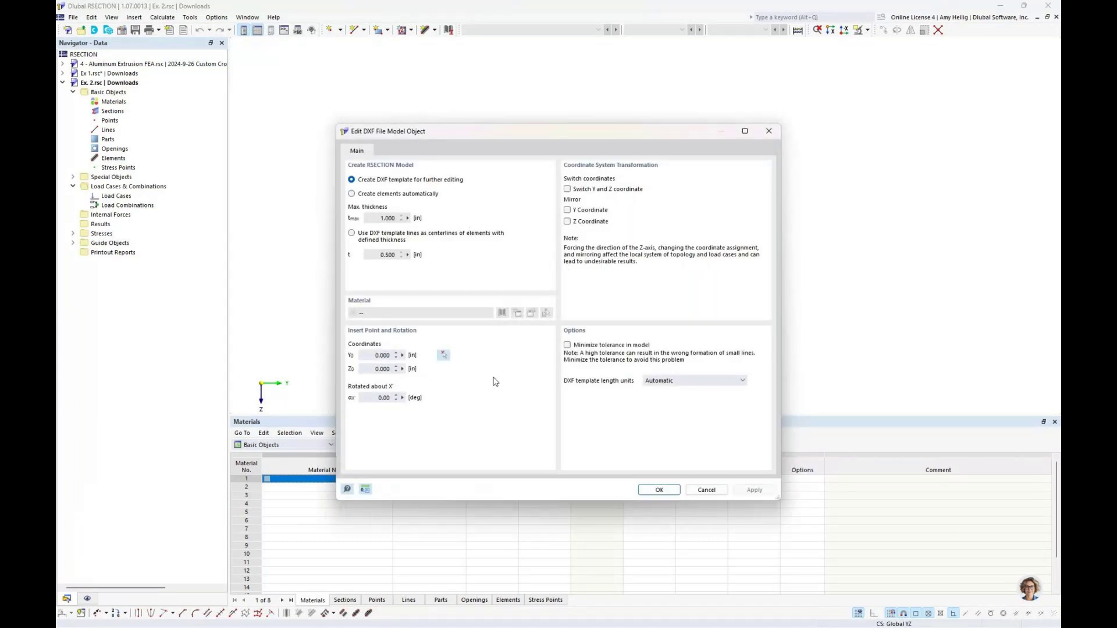
Have the import create elements automatically with AISI S100-16 material A1003-15 (ST33H), complete it, and dismiss the import log.
click(352, 194)
click(502, 312)
click(253, 226)
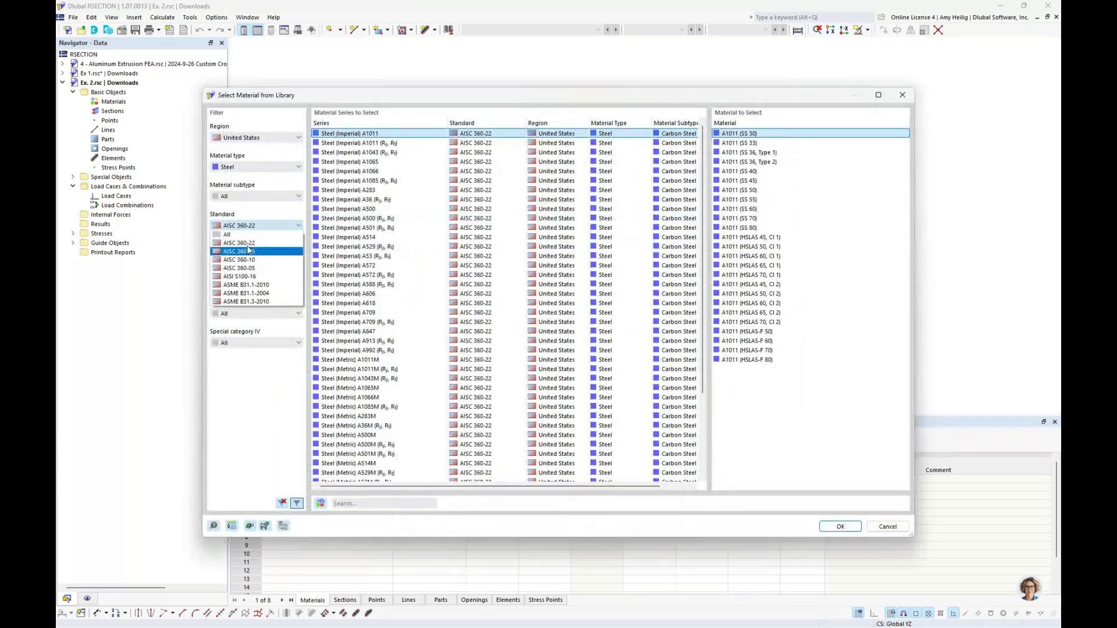
click(242, 278)
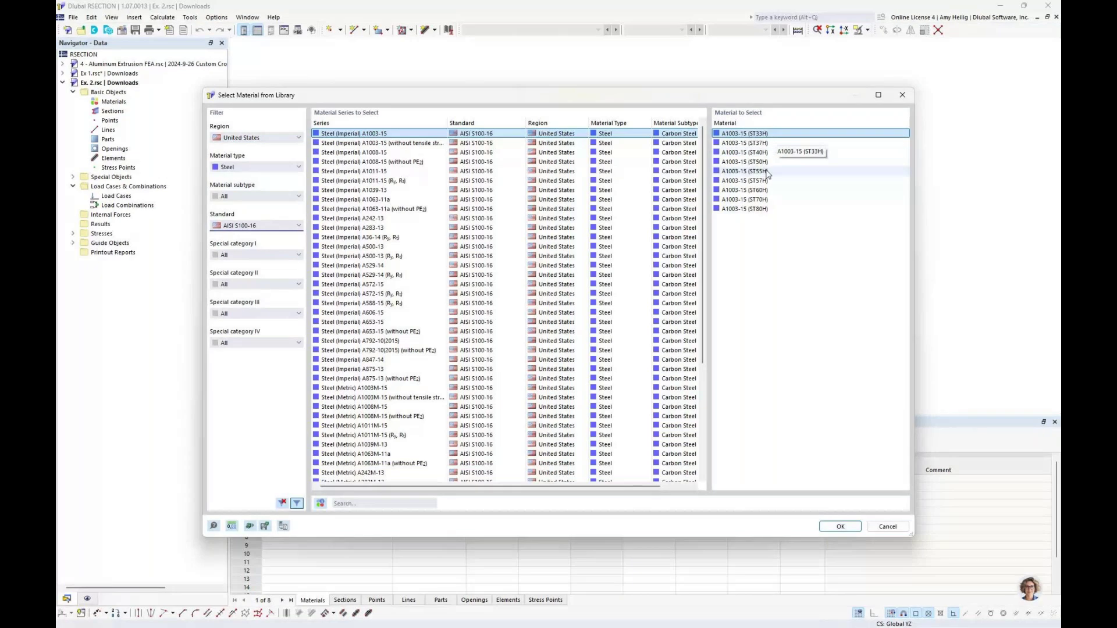
key(Return)
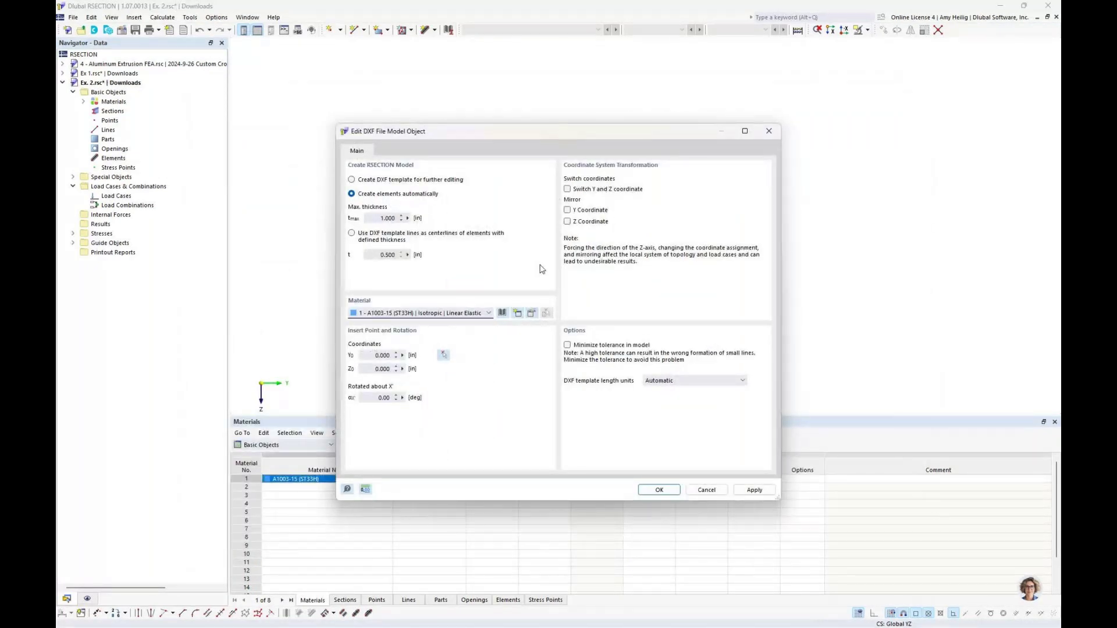
click(659, 490)
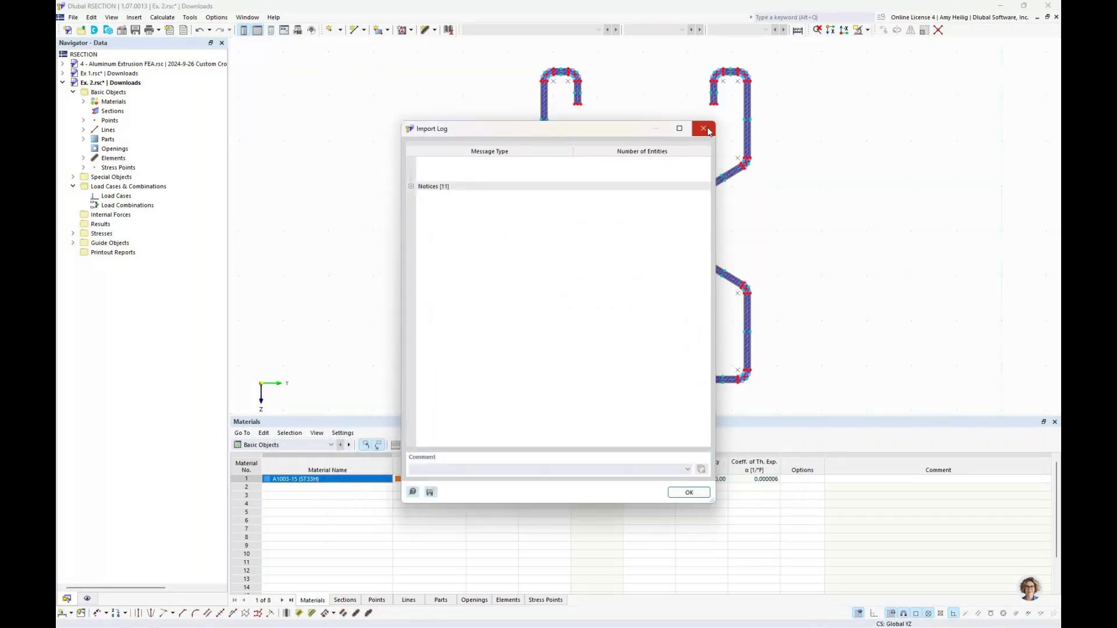
click(704, 129)
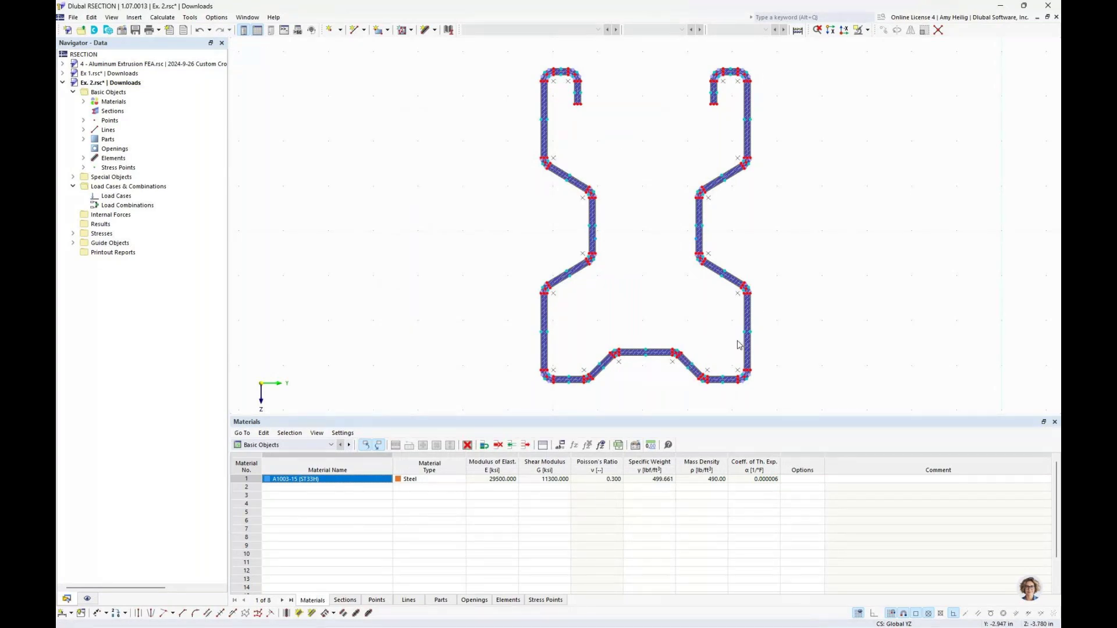
Enlarge the graphics area and list the imported shape's elements and parts for review.
drag(620, 419, 591, 511)
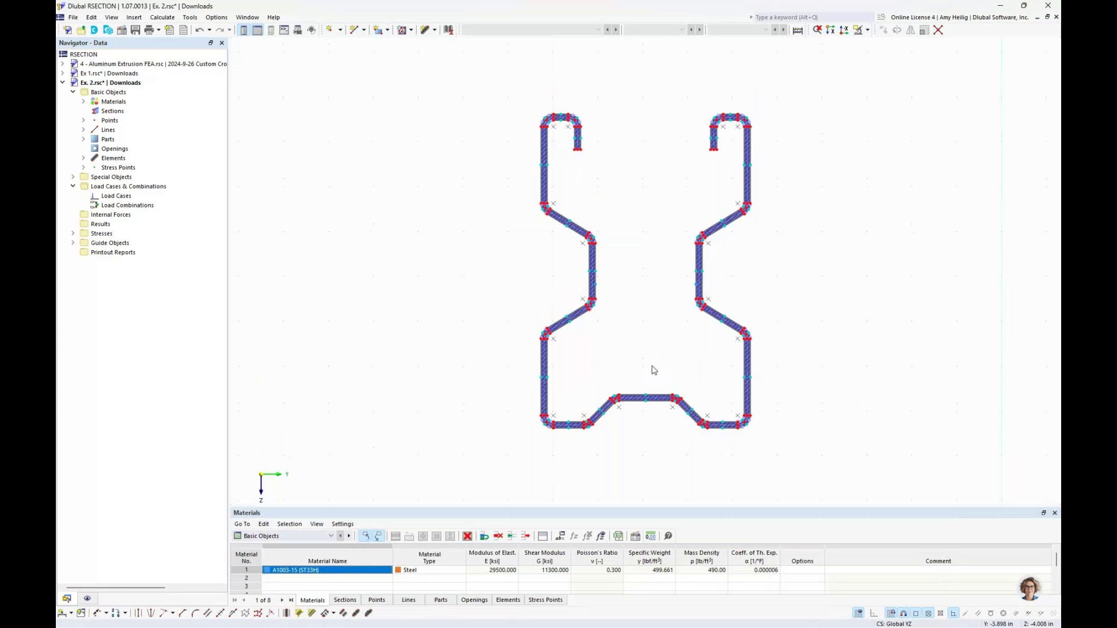
click(84, 158)
click(83, 139)
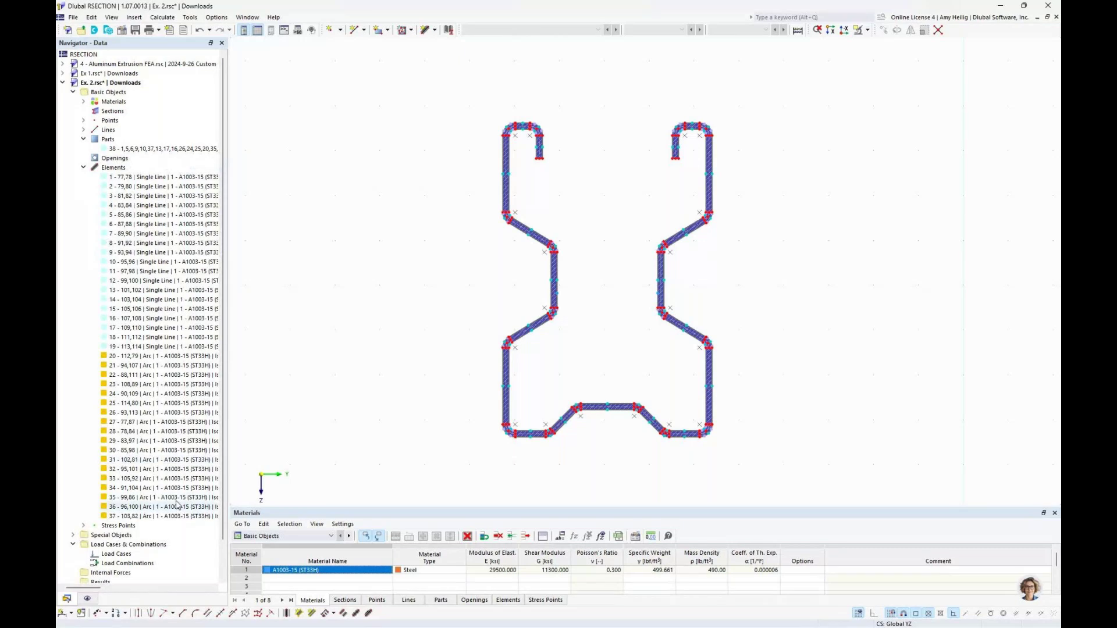
Turn off the display of elements and highlight the imported part to inspect its outline up close.
click(87, 599)
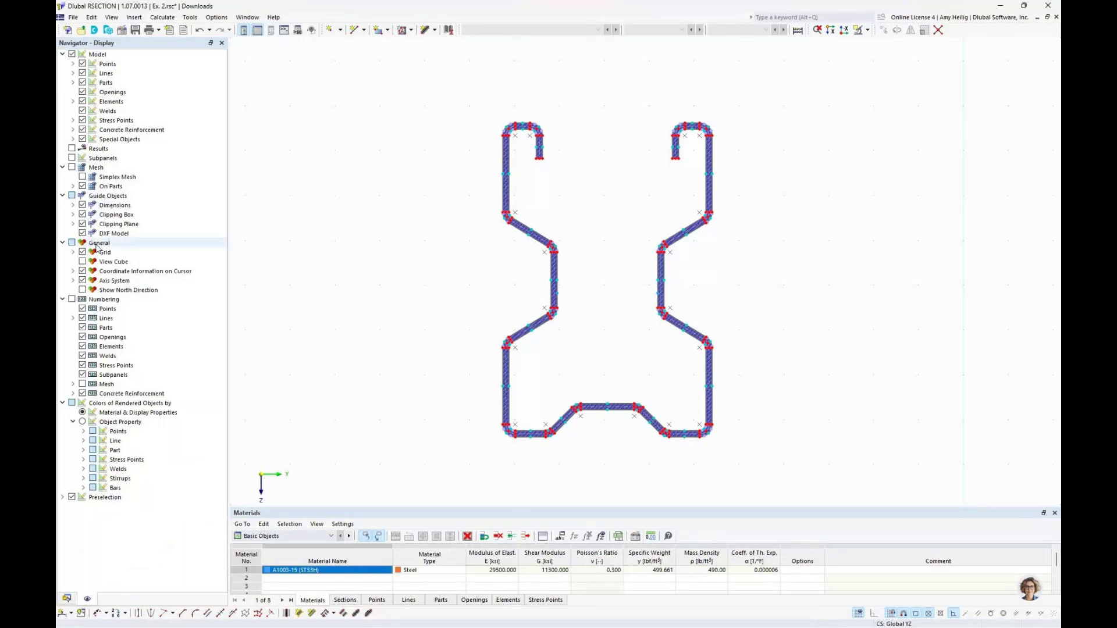
click(82, 101)
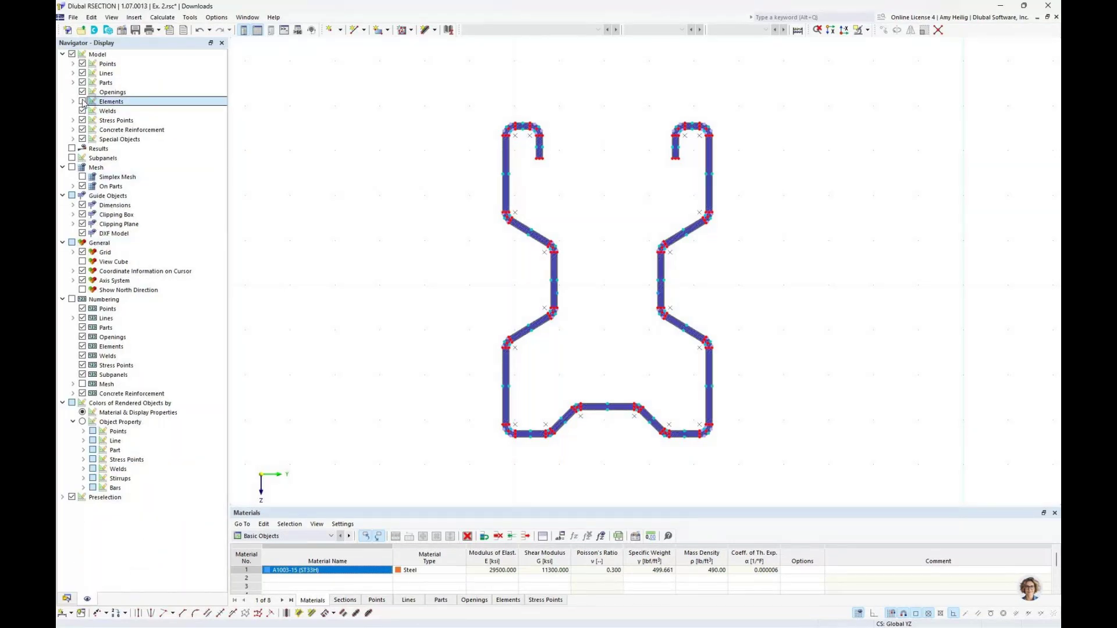
click(67, 598)
click(145, 149)
scroll(572, 310, up, 6)
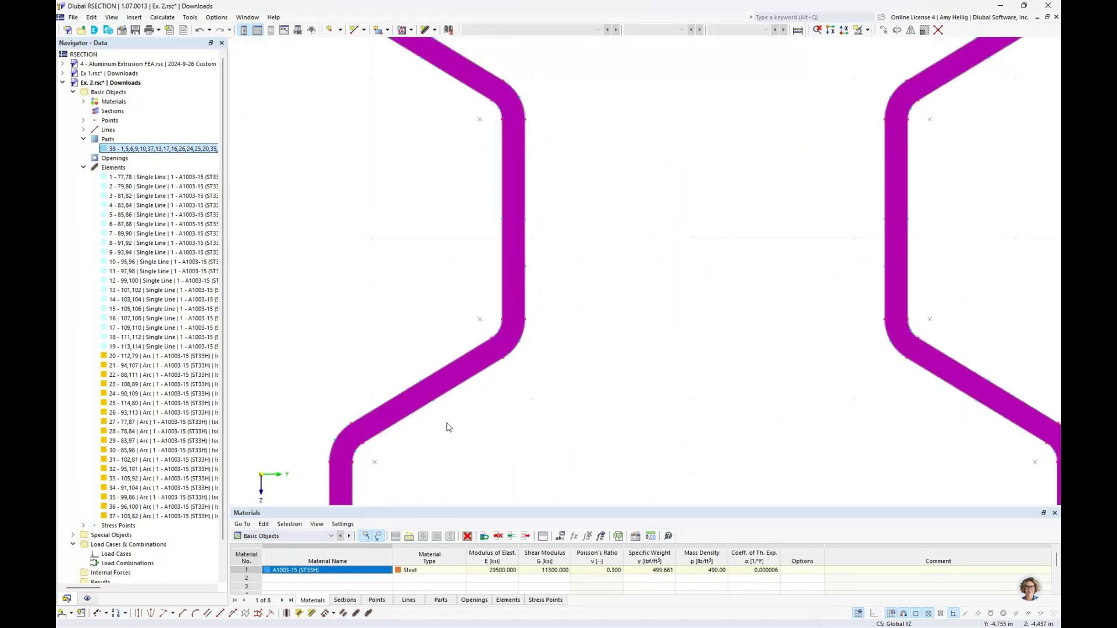
scroll(441, 298, down, 5)
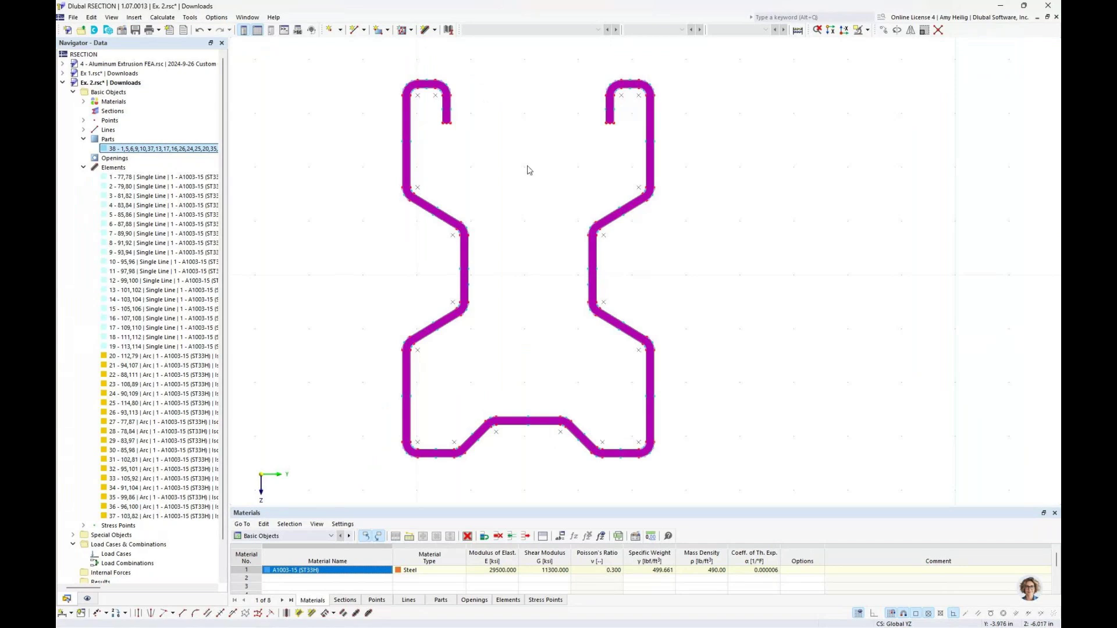
Turn the element display back on and hide the parts, with single-line element 1 selected.
click(83, 139)
click(116, 168)
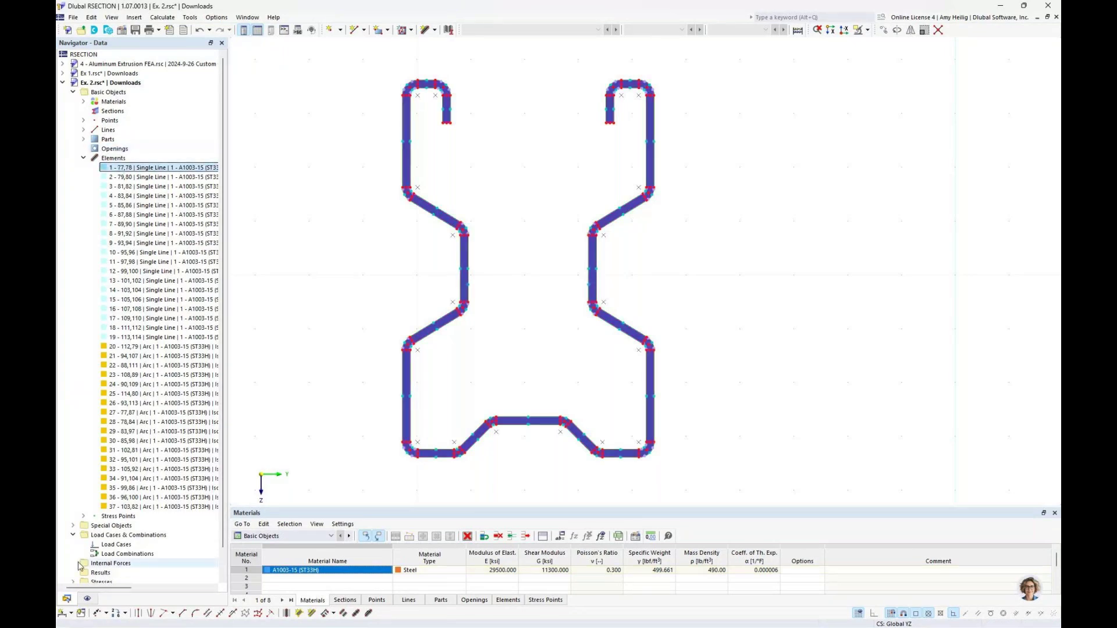
click(87, 598)
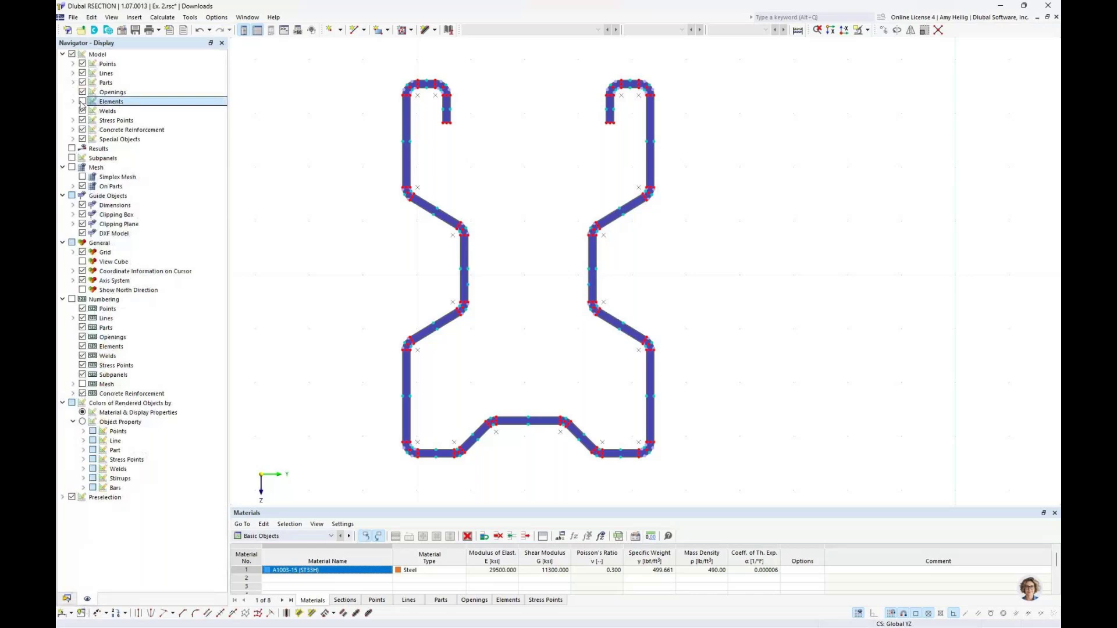
click(82, 82)
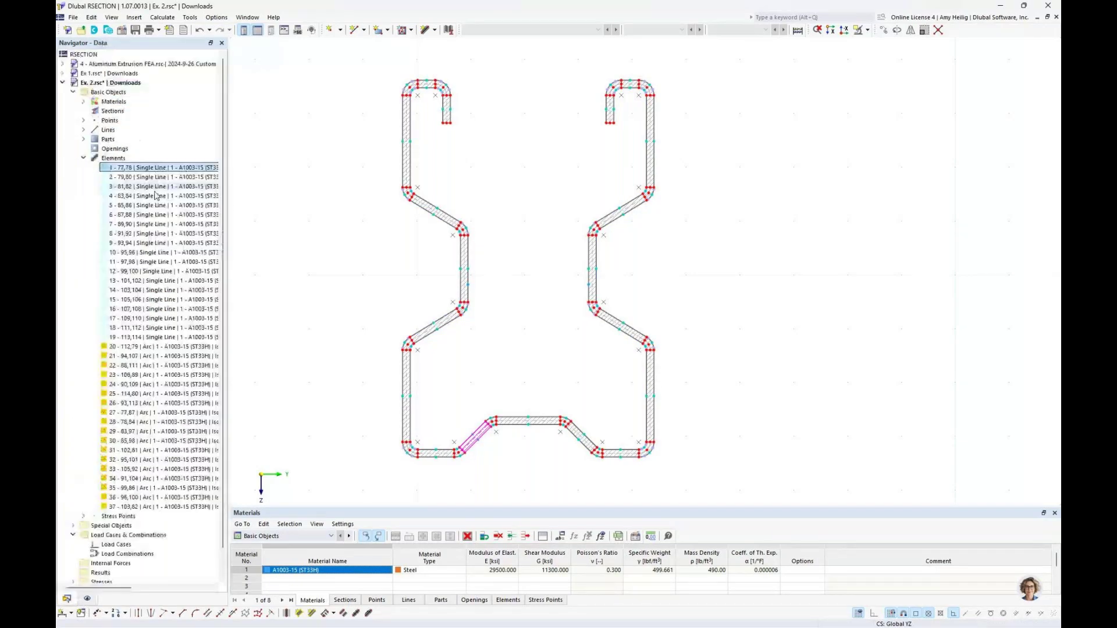
Inspect straight elements 1, 2 and 3 individually by highlighting each in the section.
scroll(499, 369, up, 5)
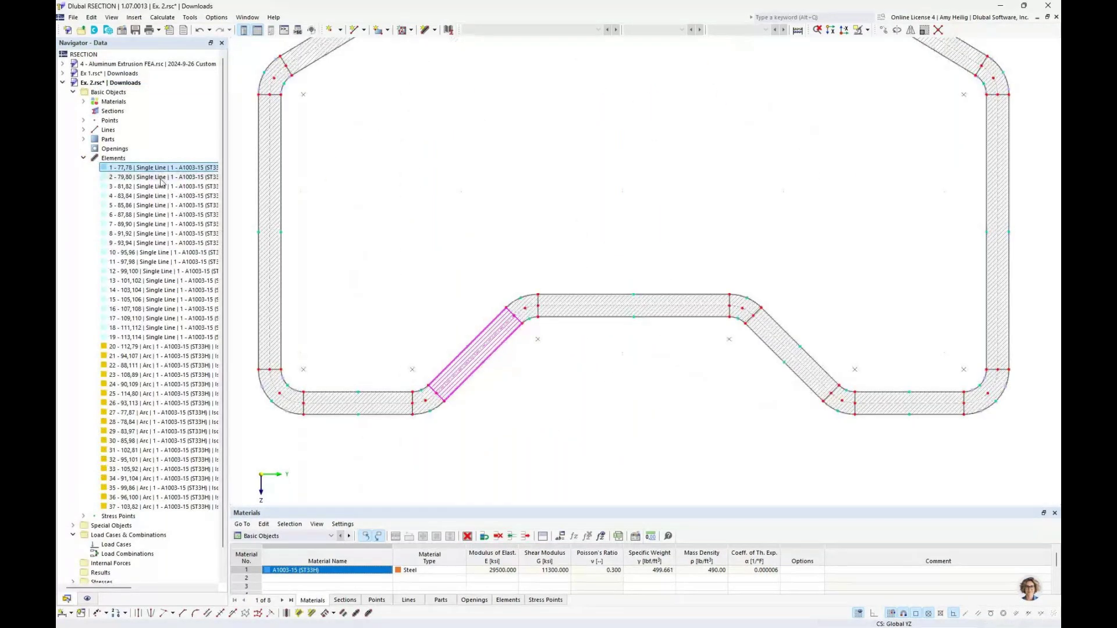
click(161, 178)
scroll(391, 224, down, 4)
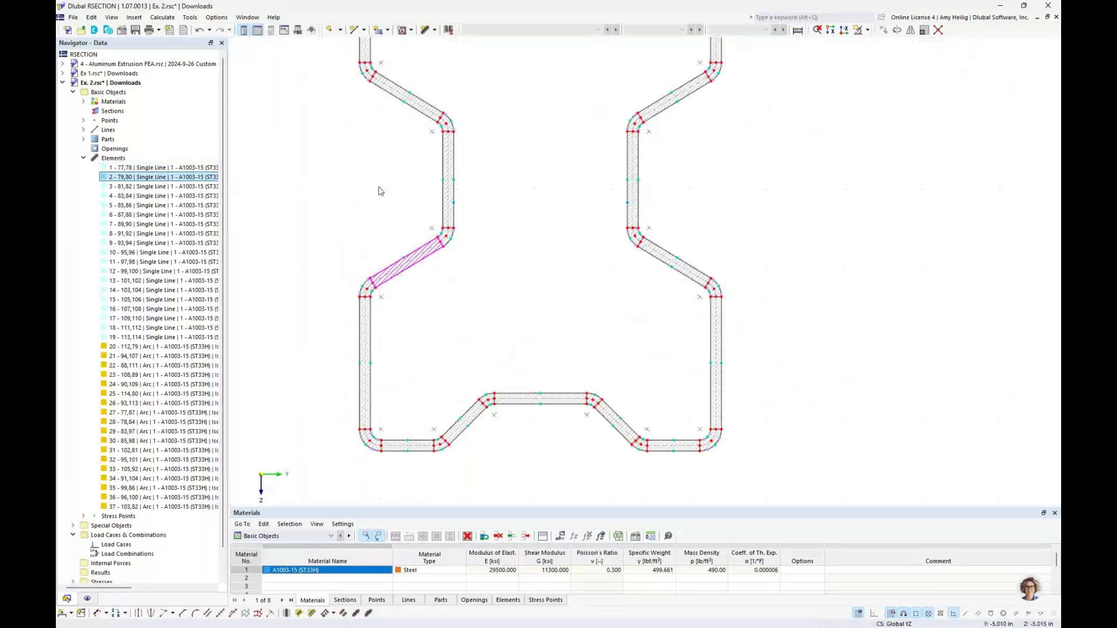
click(152, 186)
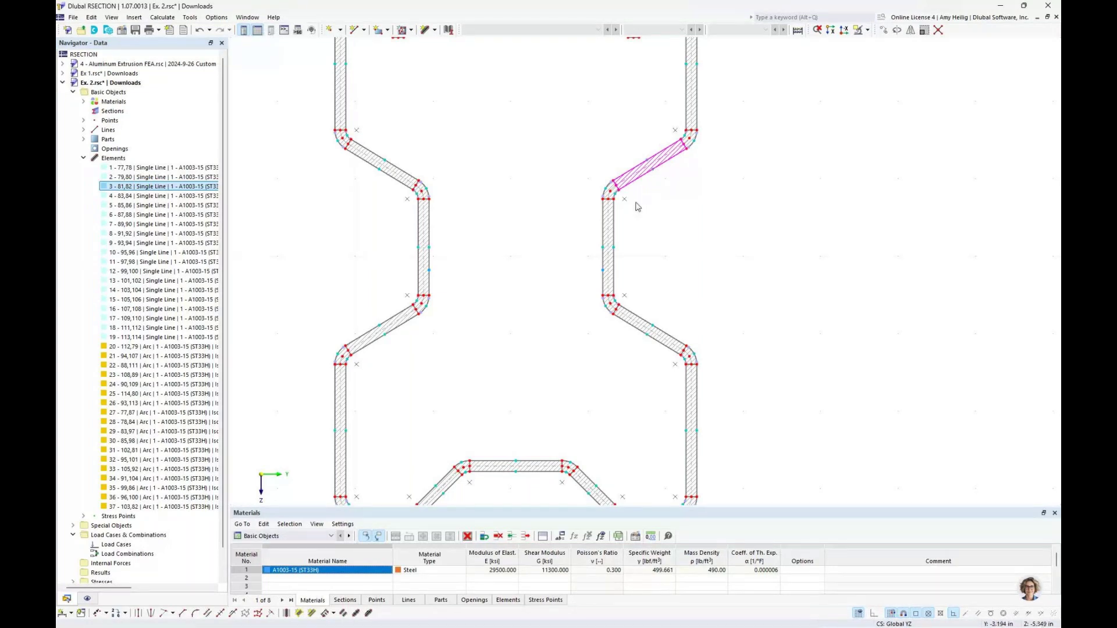
scroll(394, 173, up, 3)
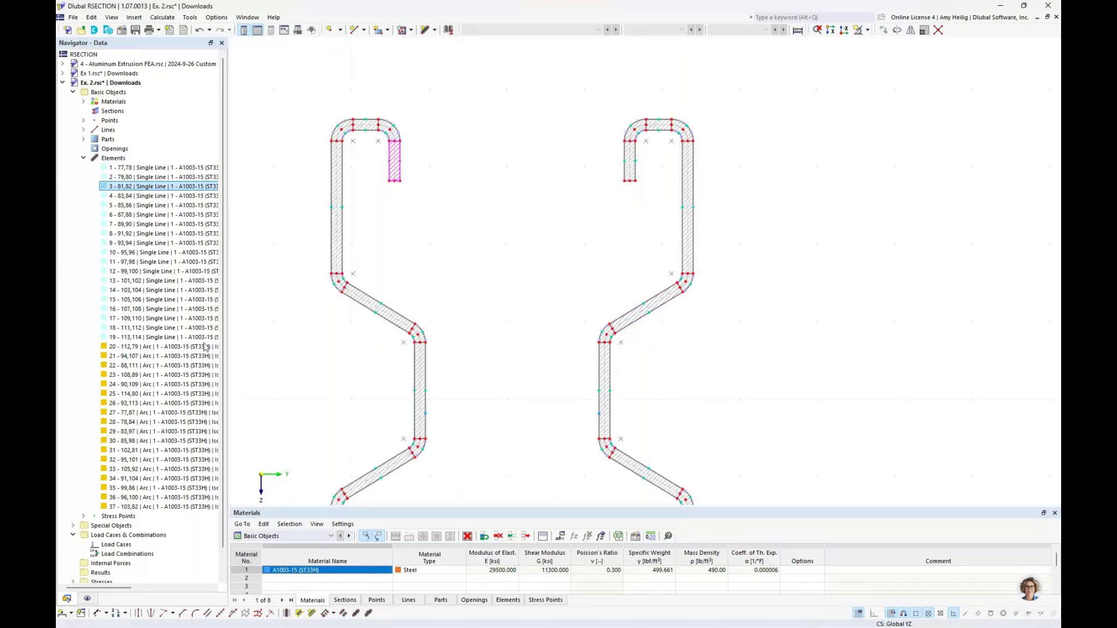
Highlight arc element 20, examine its bend and adjoining straight elements up close, and collapse the elements list.
click(126, 347)
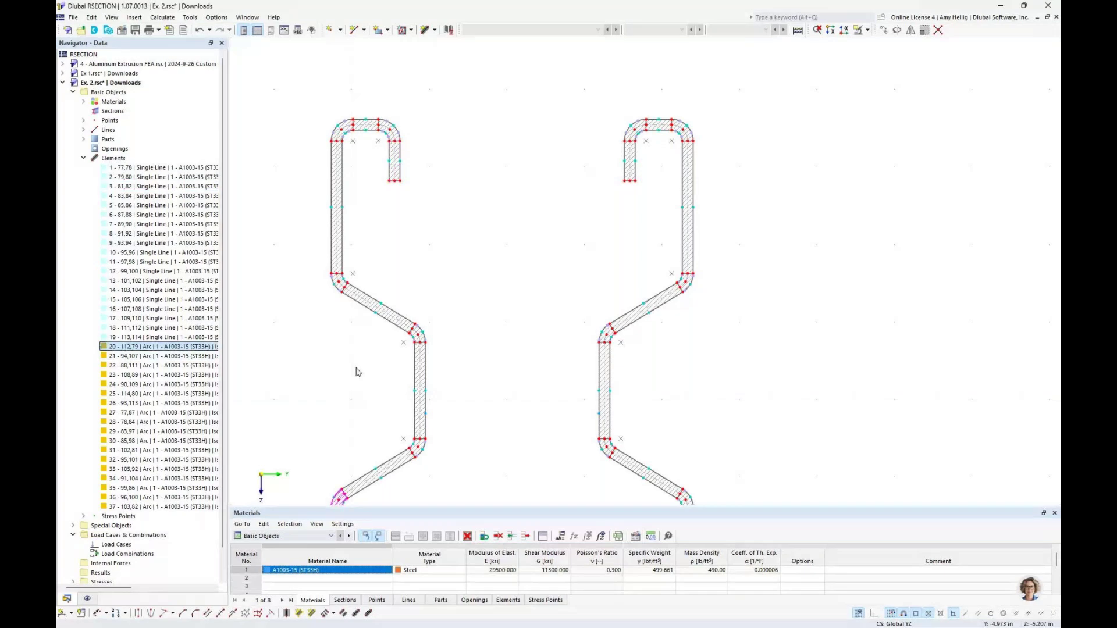
scroll(444, 367, up, 5)
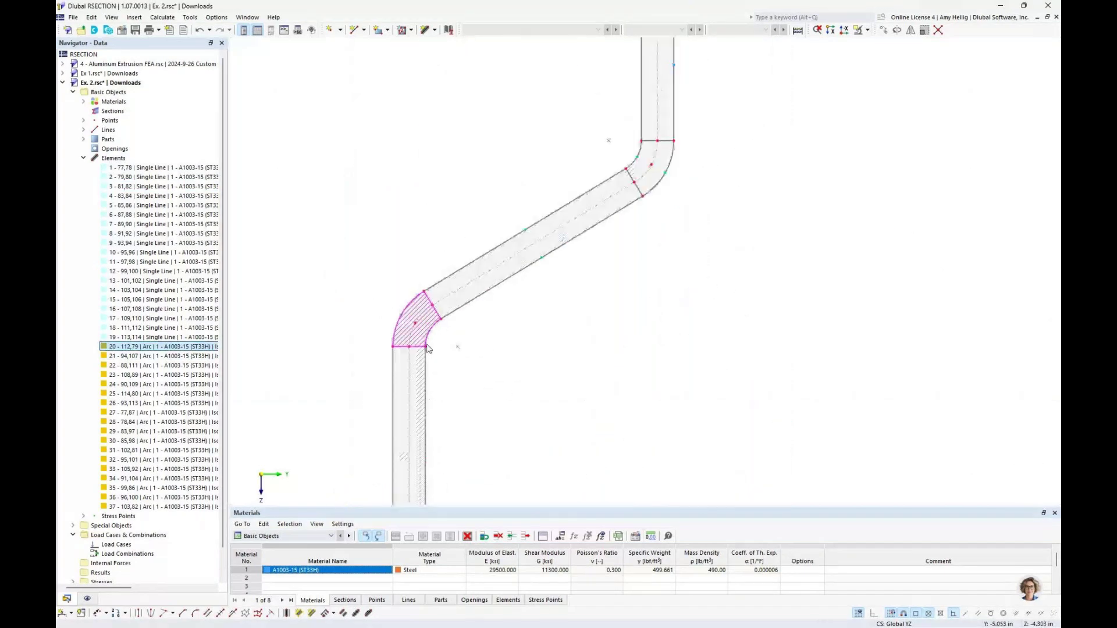
scroll(425, 337, up, 2)
scroll(423, 329, up, 1)
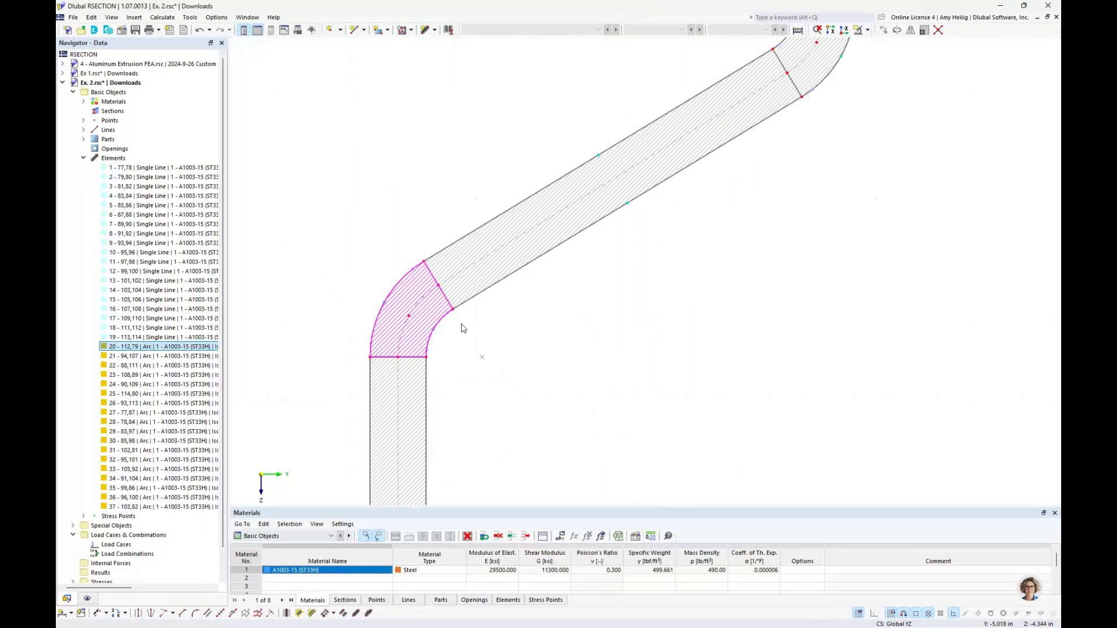
scroll(405, 323, down, 8)
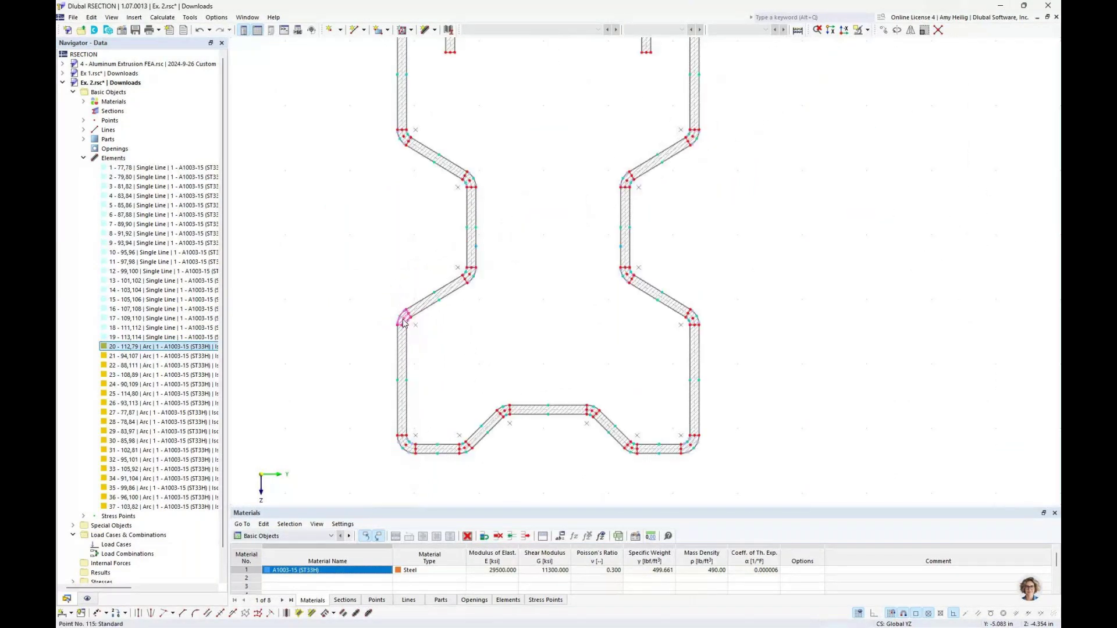
click(83, 159)
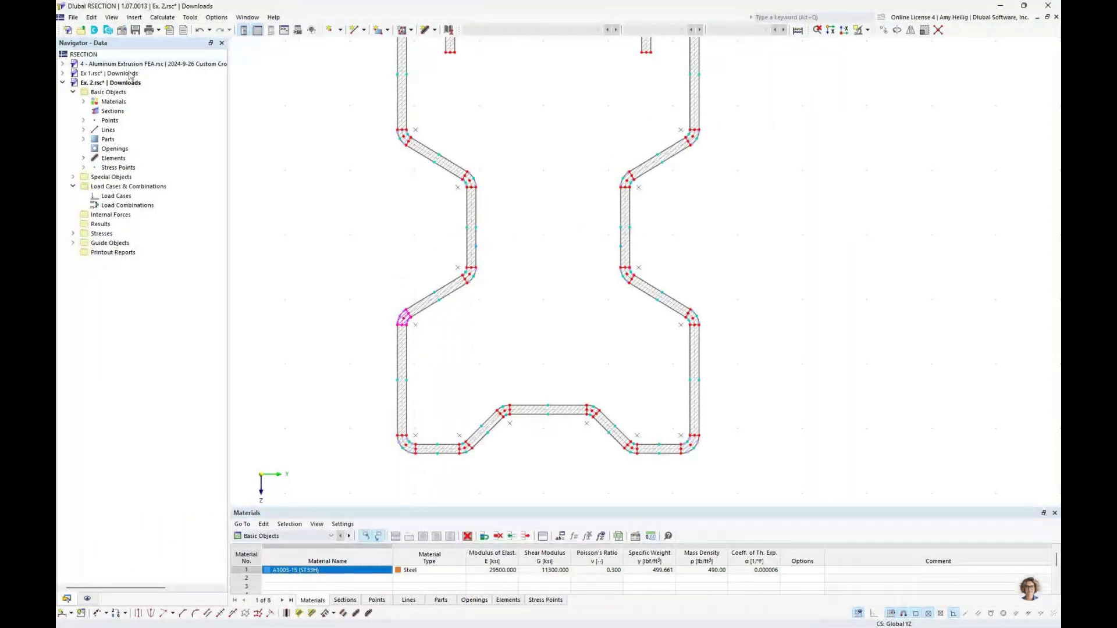
Calculate the cold-formed section in Ex. 2 to obtain its thin-walled analysis results.
scroll(369, 182, down, 3)
click(162, 18)
click(180, 29)
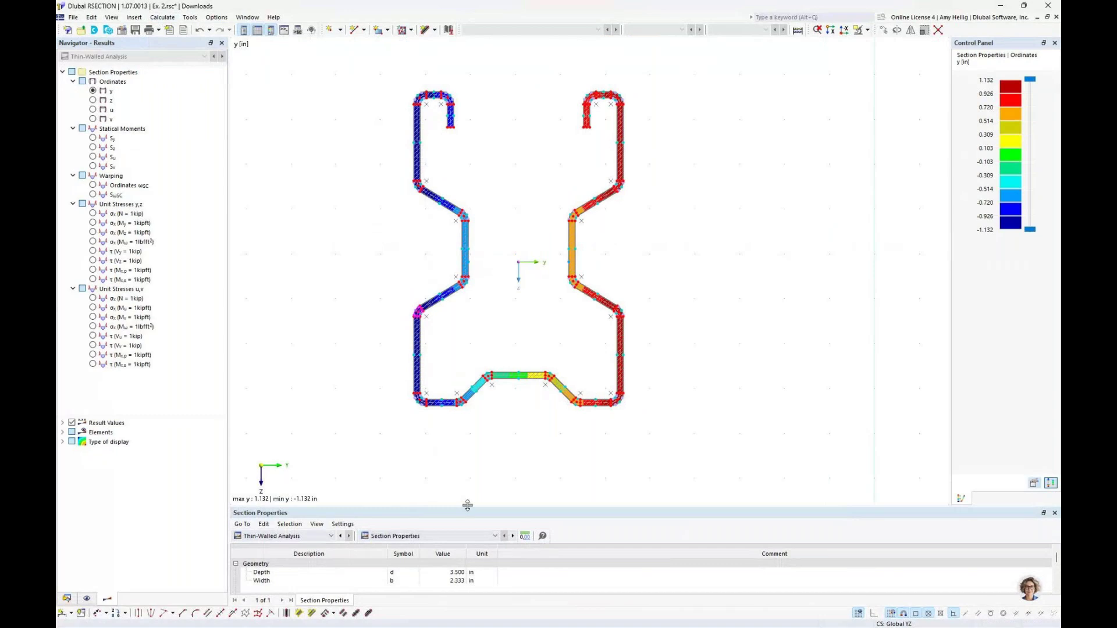
Enlarge the section properties table to review the bending, shear, torsion and warping values, and restore the larger graphics view.
drag(470, 507, 475, 437)
drag(490, 398, 495, 291)
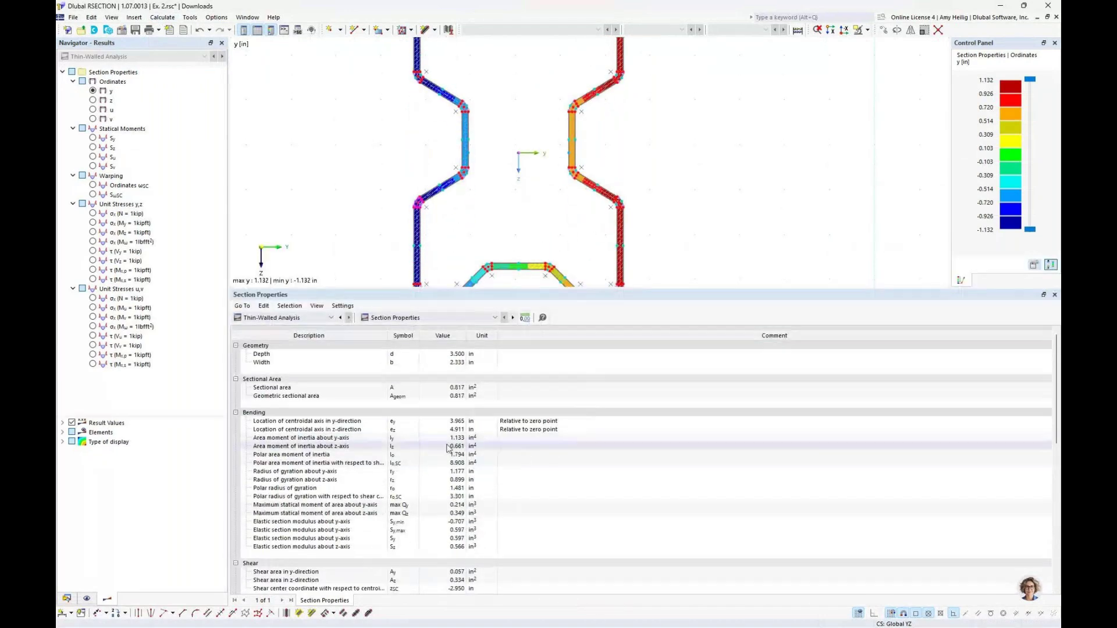
scroll(449, 448, down, 3)
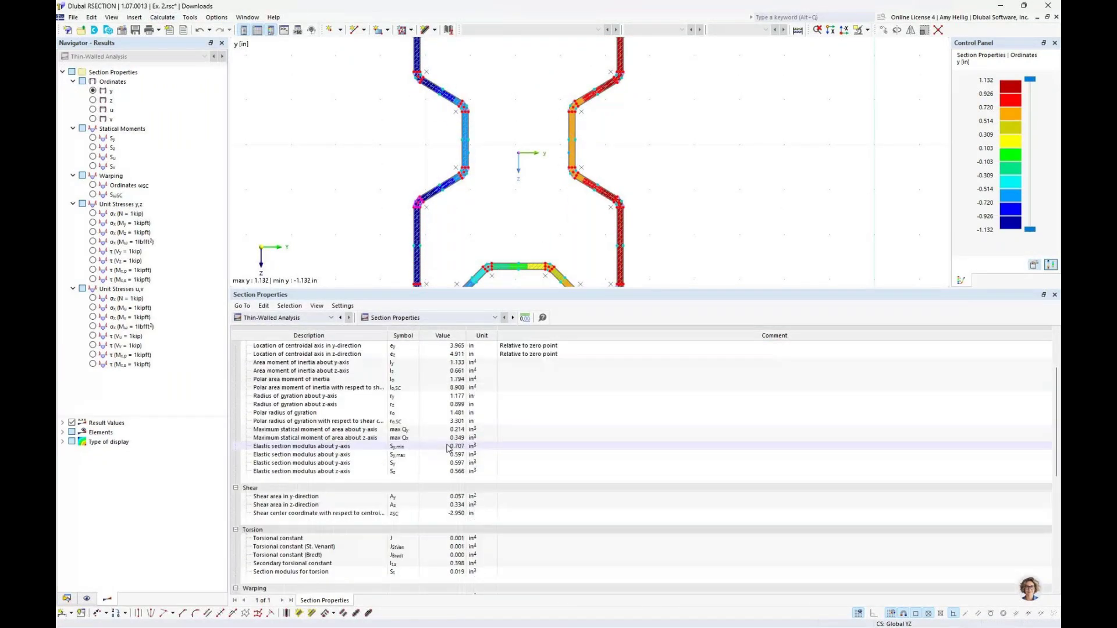
scroll(449, 447, down, 5)
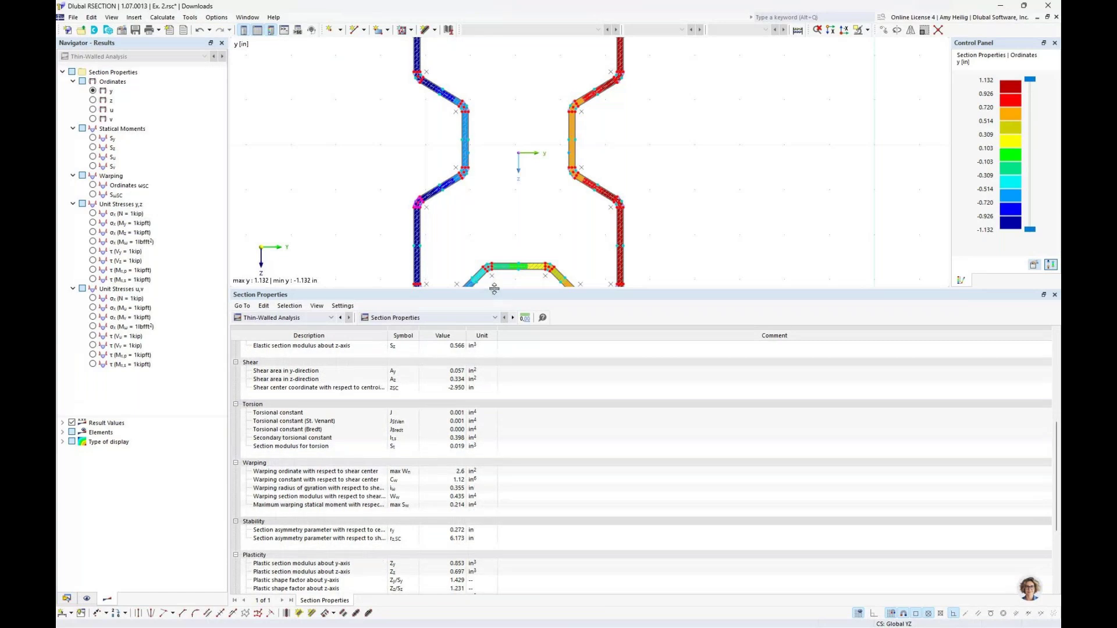
drag(494, 289, 479, 469)
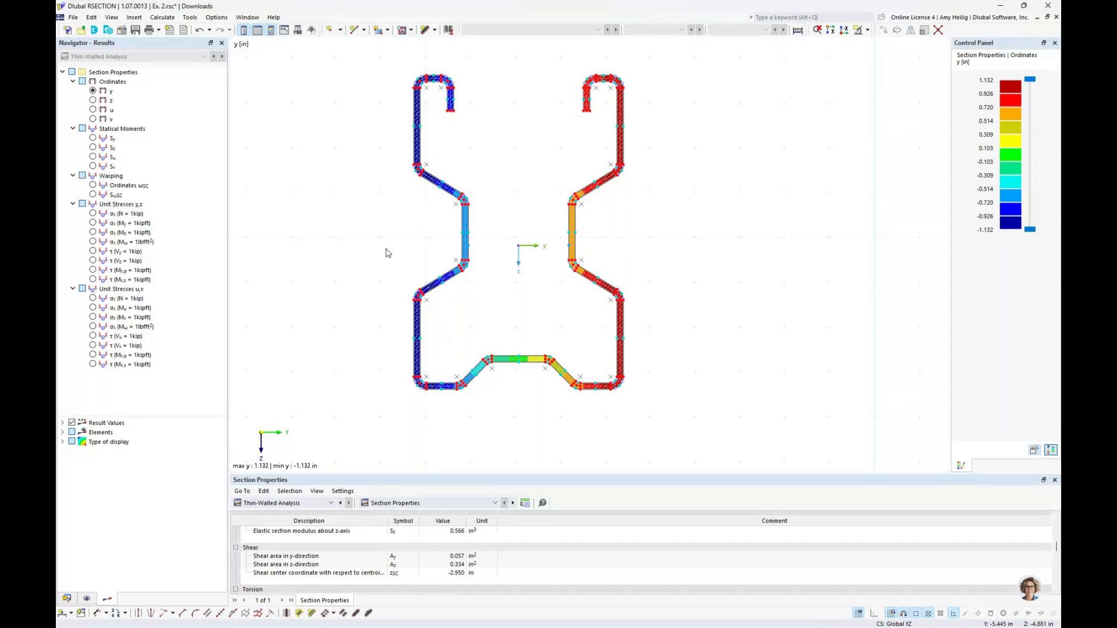
middle_drag(580, 320, 624, 346)
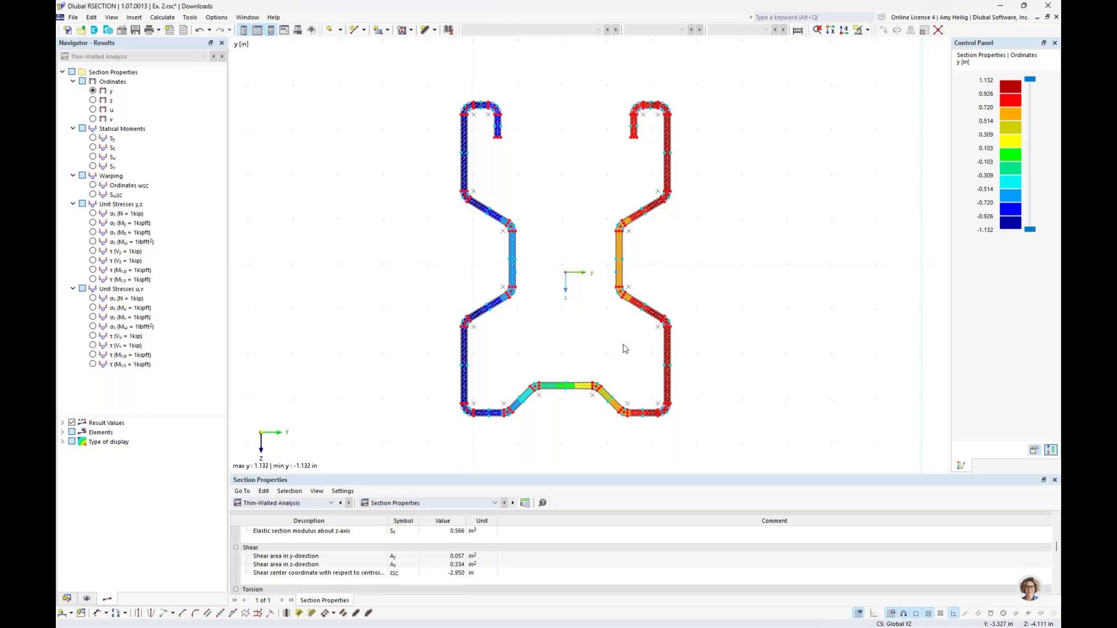
Switch to AutoCAD and examine the Shape 2.dxf profile, including the slotted stem and grooves above its hollow rectangle.
key(super+Tab)
click(934, 318)
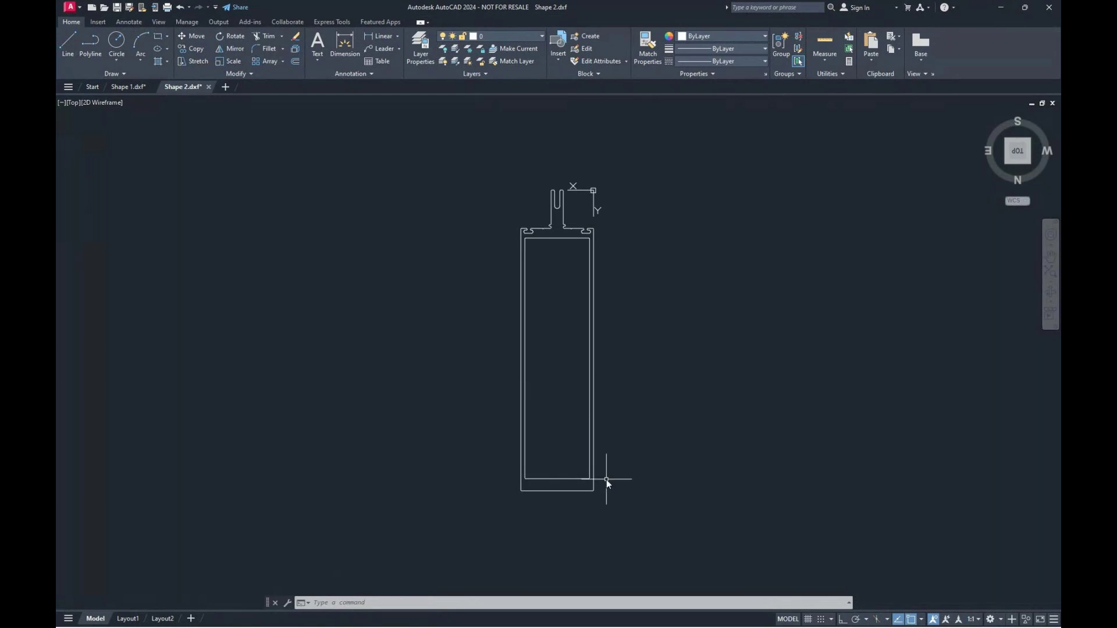
middle_drag(558, 267, 549, 326)
scroll(542, 284, up, 8)
scroll(563, 314, down, 1)
scroll(569, 357, up, 3)
scroll(655, 395, down, 2)
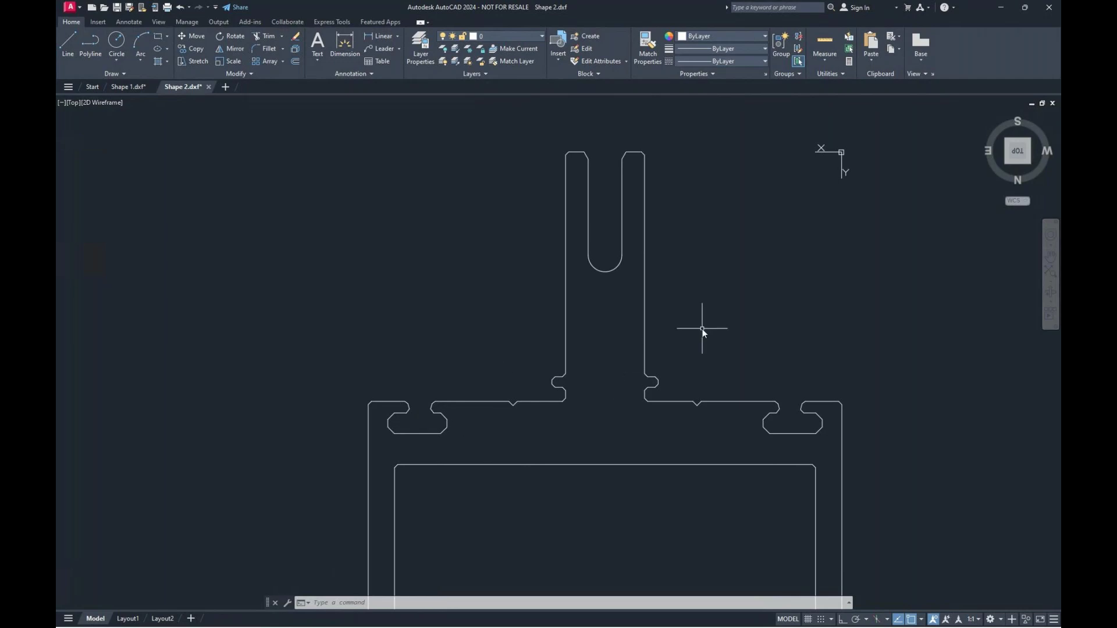
scroll(683, 347, down, 5)
mouse_move(683, 347)
middle_down()
mouse_move(576, 279)
mouse_move(574, 236)
middle_up()
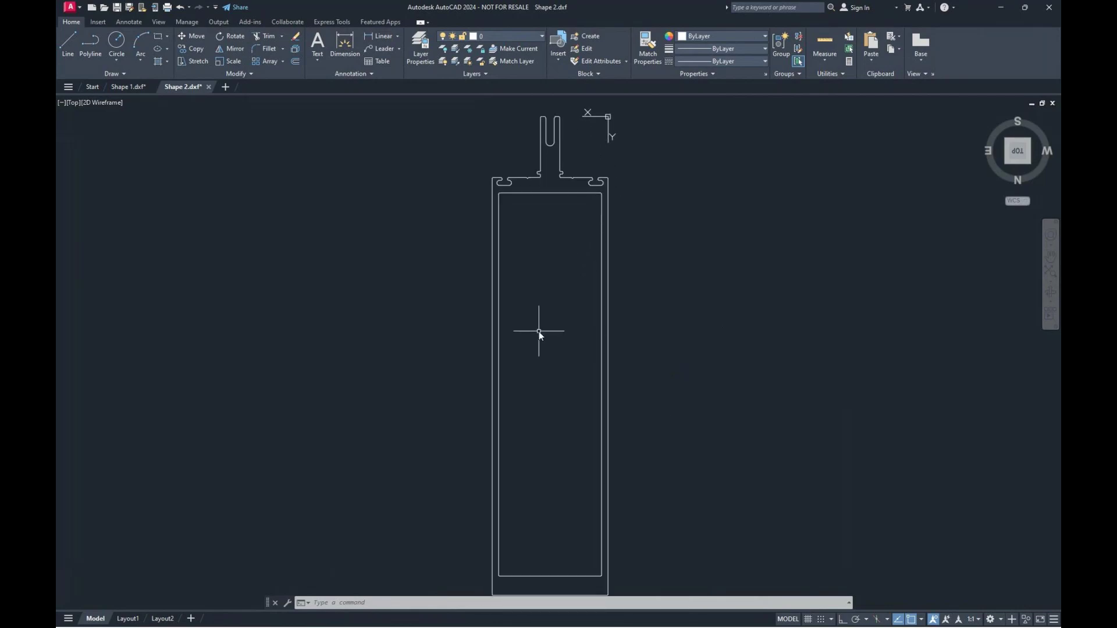
Switch back to RSECTION and create a new model named Ex. 3 using the Finite Element Analysis method.
key(super+Tab)
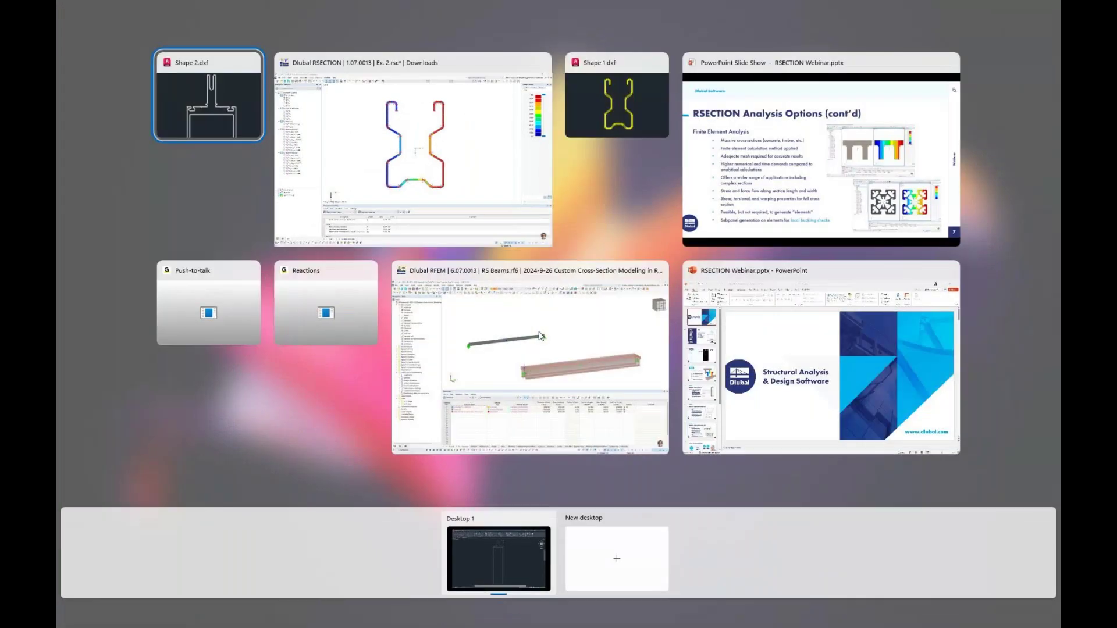
click(493, 175)
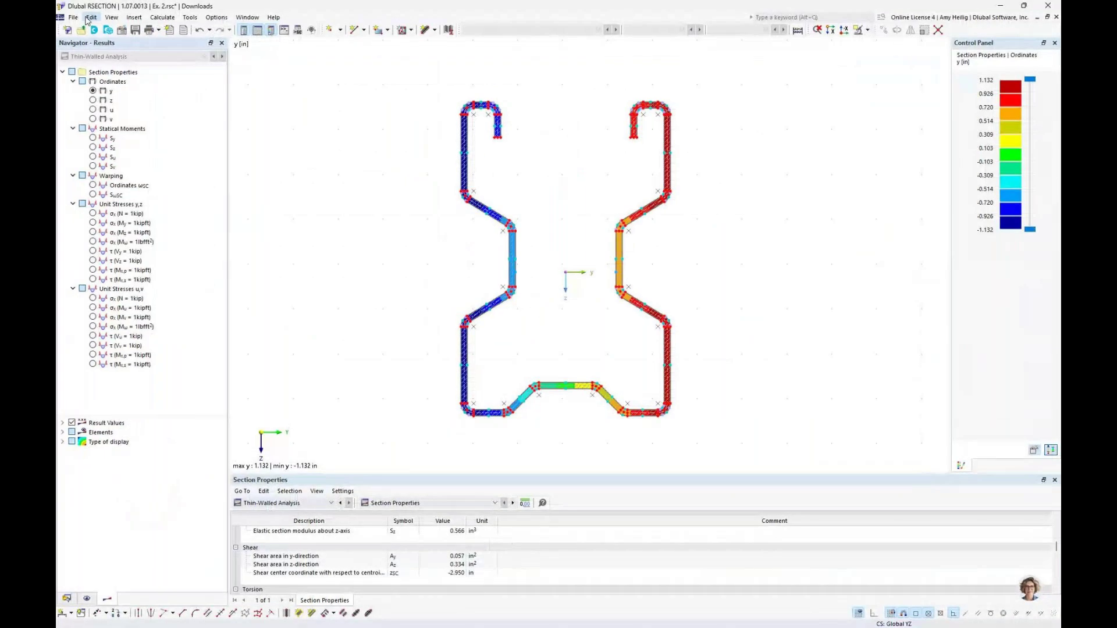
click(74, 18)
click(85, 30)
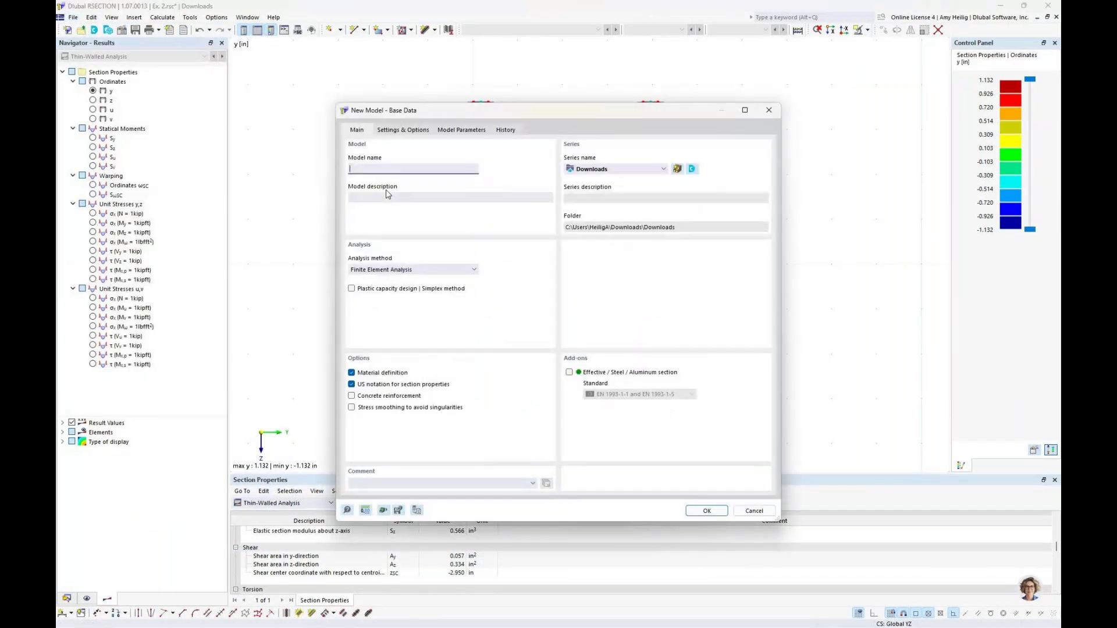
text(Ex. 3)
click(360, 268)
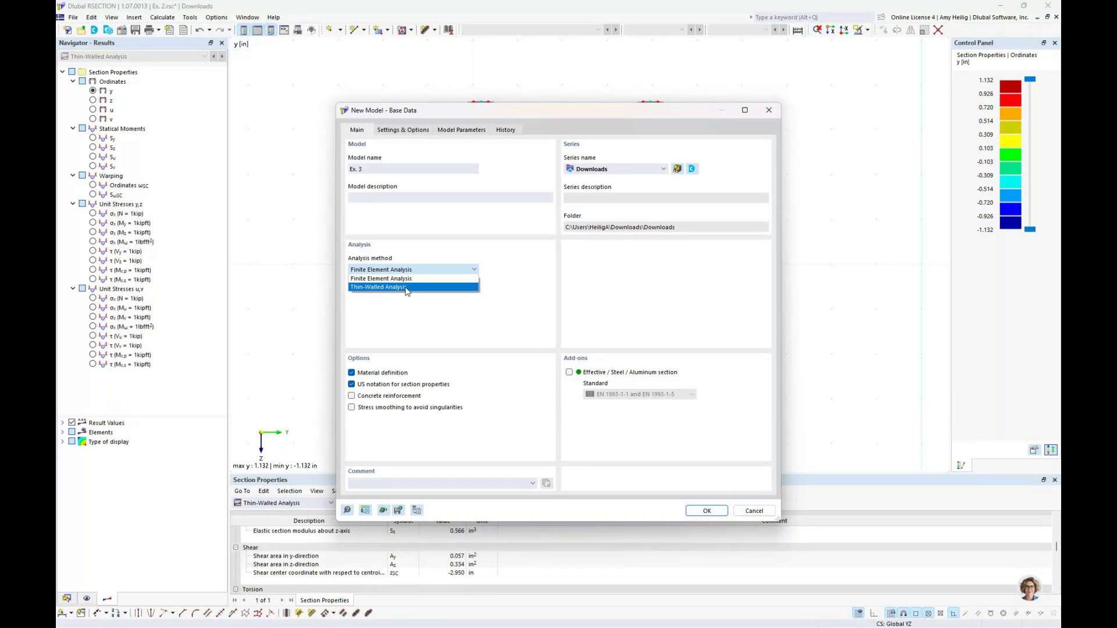
click(519, 294)
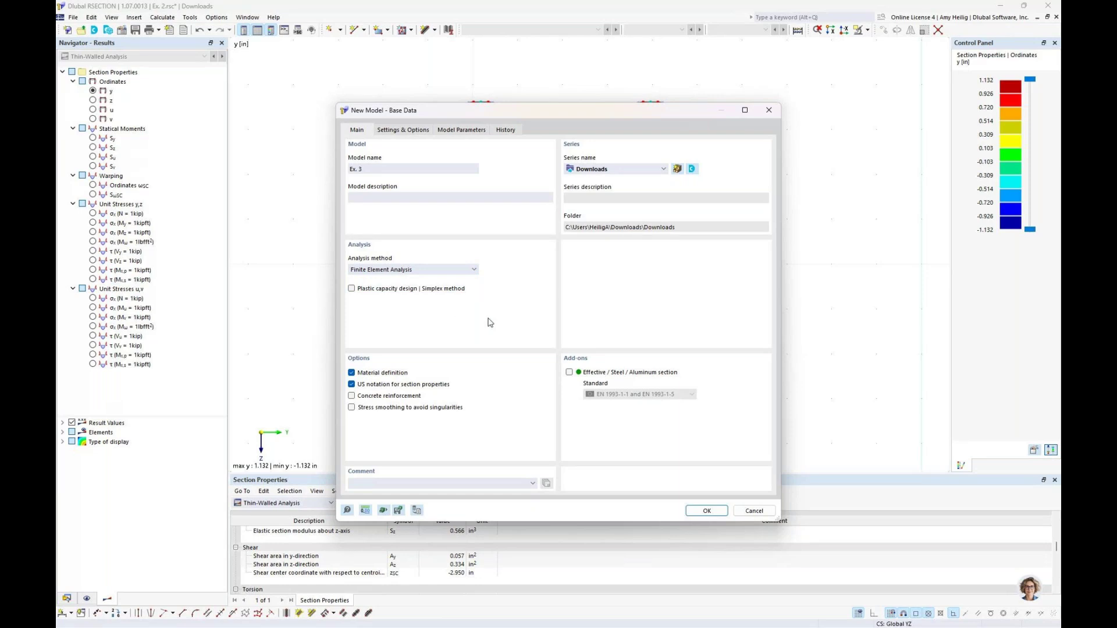
click(708, 516)
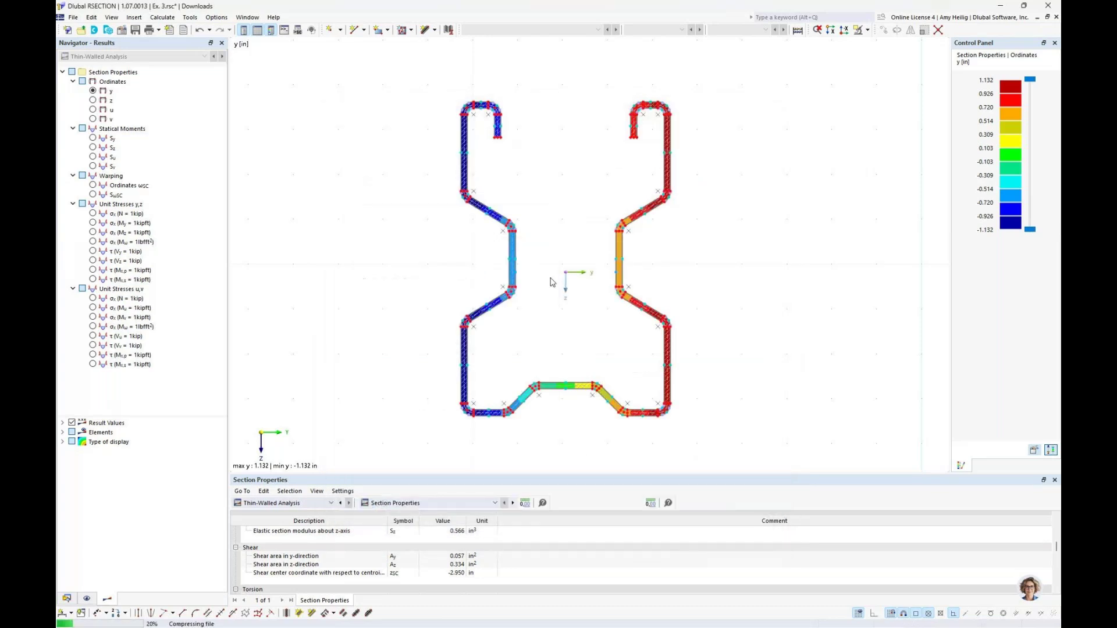
Import Shape 2.dxf into the active Ex. 3 model as a DXF template for further editing, with automatic length units.
click(73, 17)
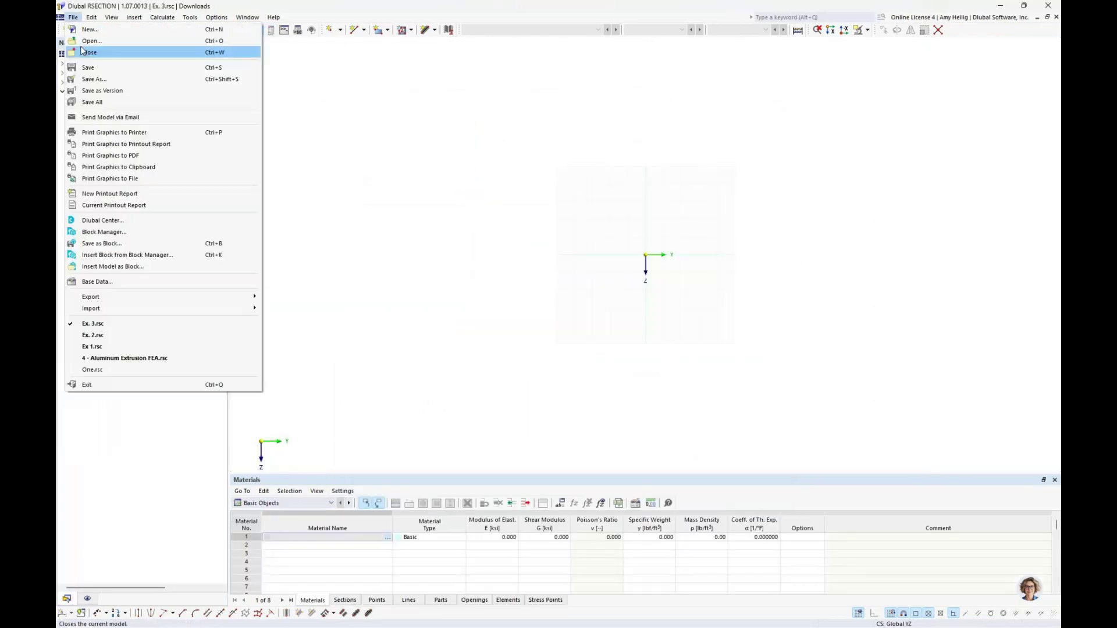
mouse_move(192, 316)
click(280, 308)
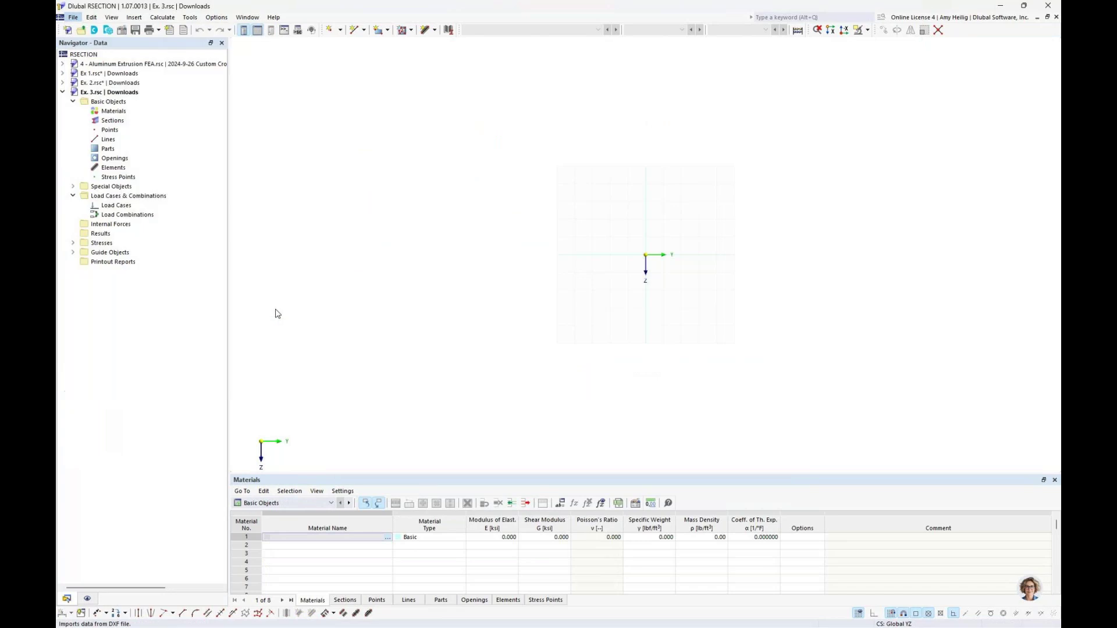
click(359, 103)
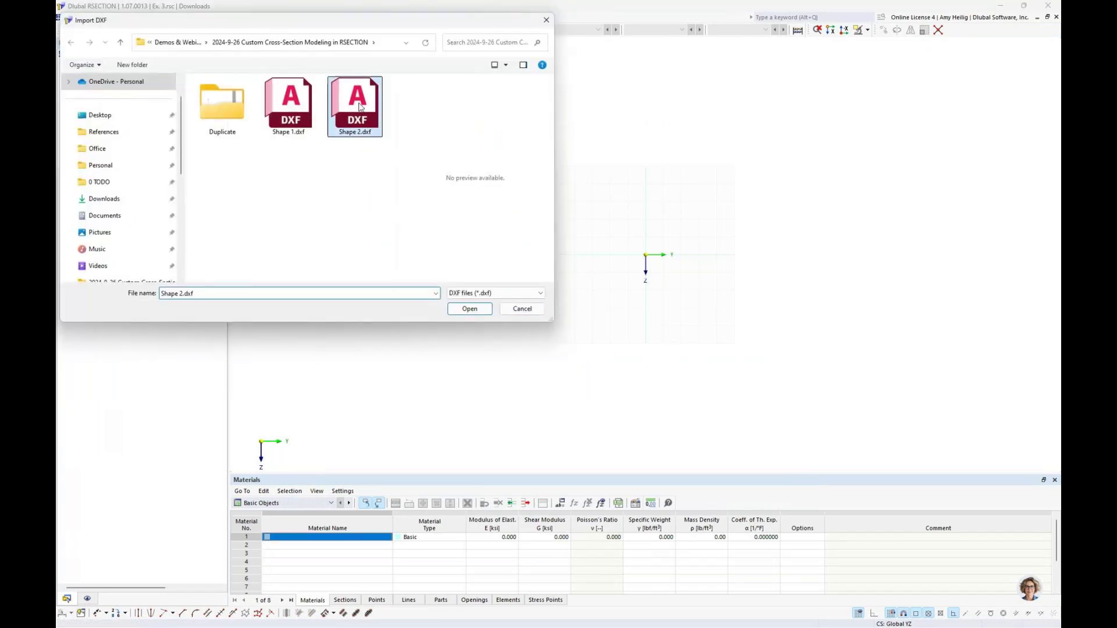
click(476, 314)
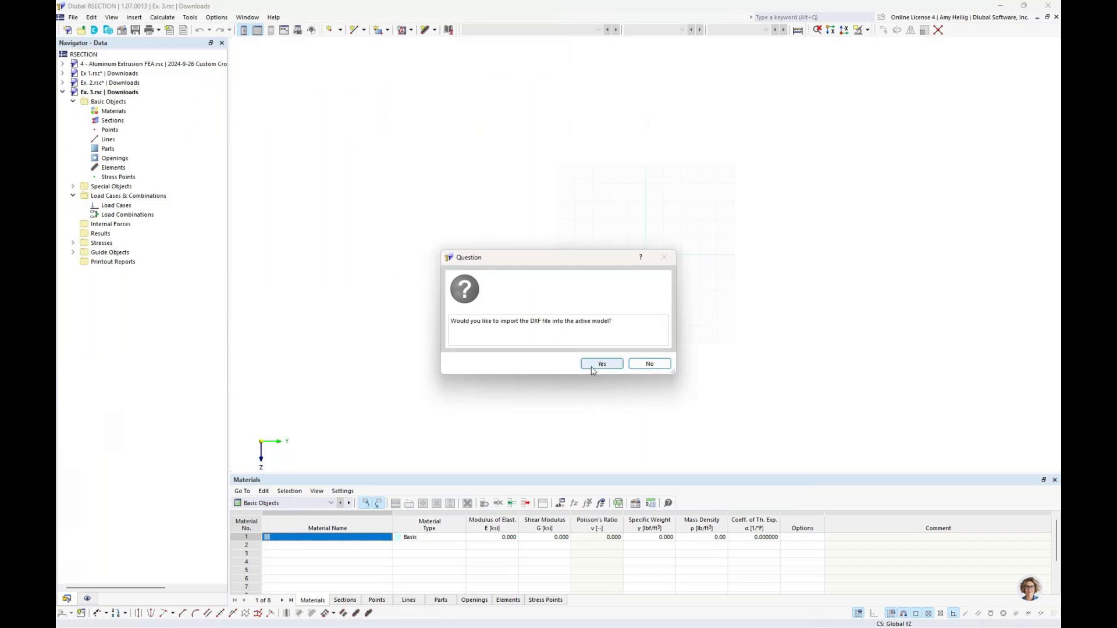
click(593, 367)
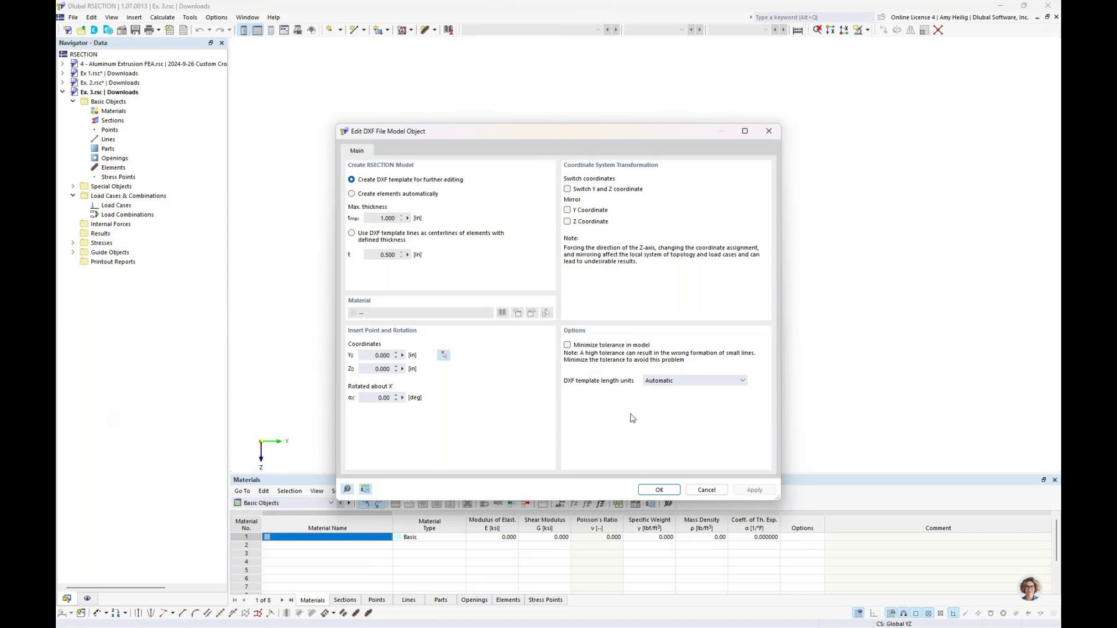
click(659, 489)
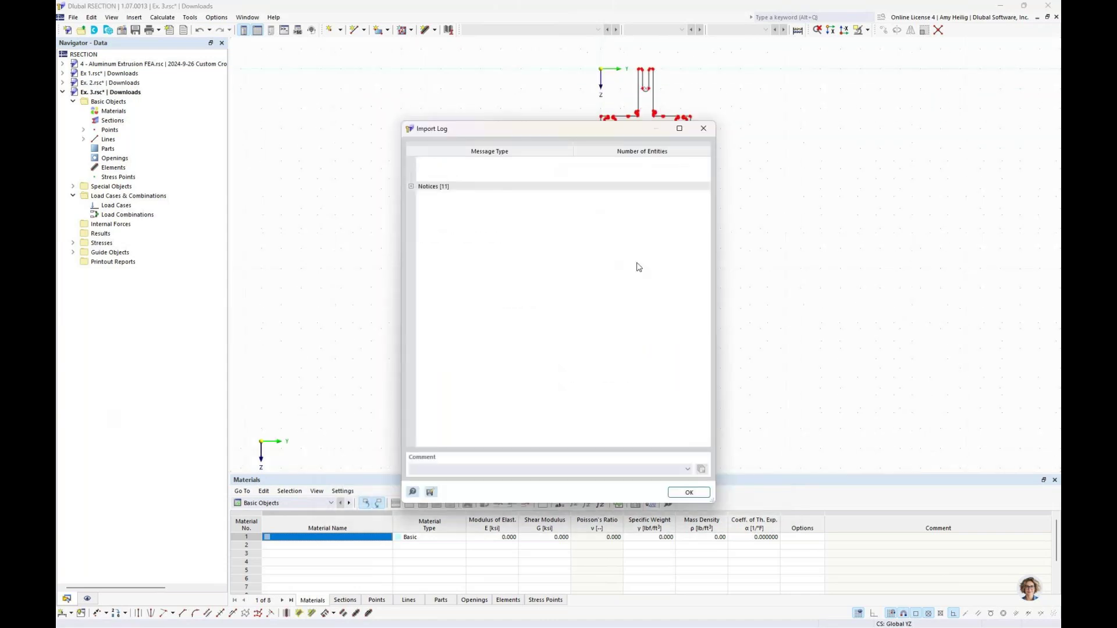
click(705, 127)
Examine the imported outline, including the slotted stem and grooves above the hollow rectangle.
middle_drag(670, 303, 634, 304)
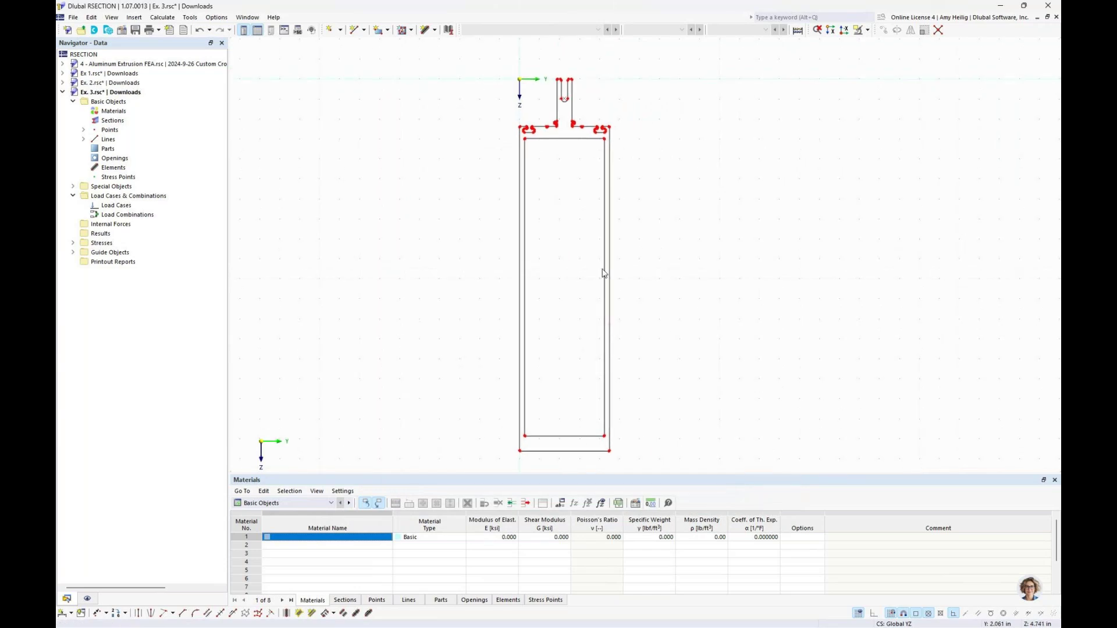
scroll(579, 284, up, 5)
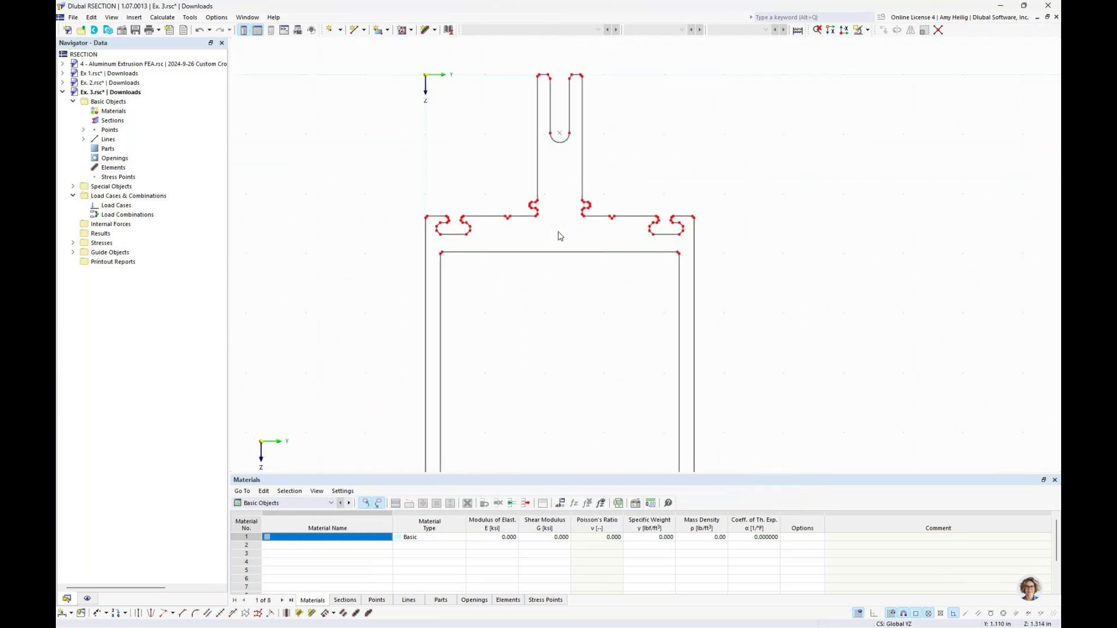
scroll(559, 236, down, 3)
middle_drag(561, 345, 572, 256)
scroll(573, 279, down, 3)
mouse_move(576, 302)
middle_down()
mouse_move(581, 242)
mouse_move(580, 255)
middle_up()
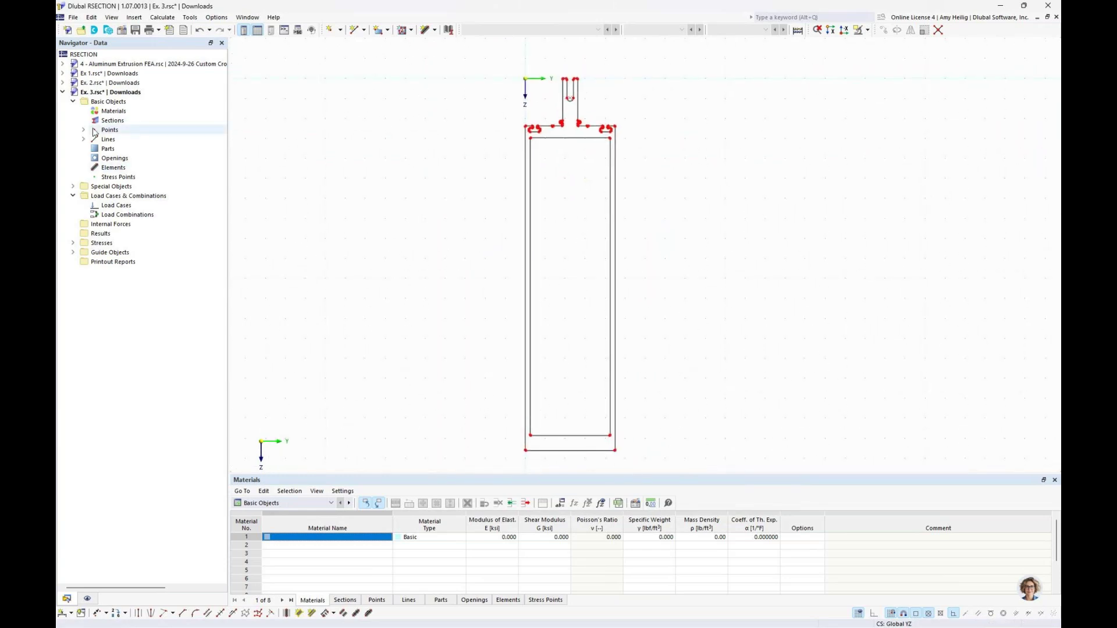
Start a new part from boundary lines and assign it the ADM 2020 aluminum 6061-T6, T6510, T6511-B221 (Extrusion) from the material library.
right_click(115, 153)
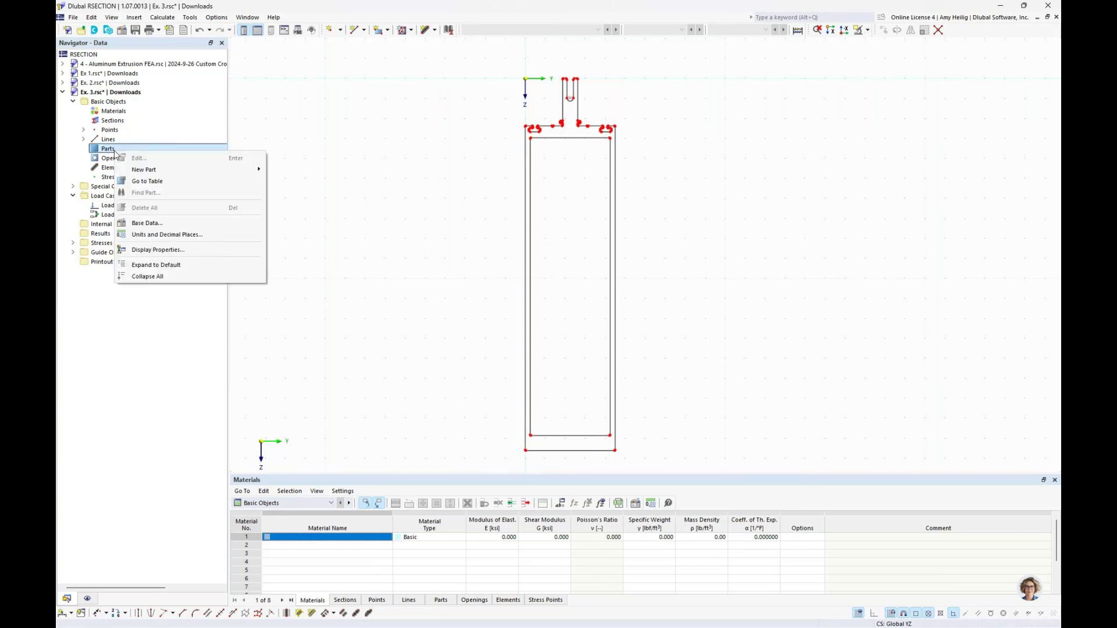
mouse_move(148, 171)
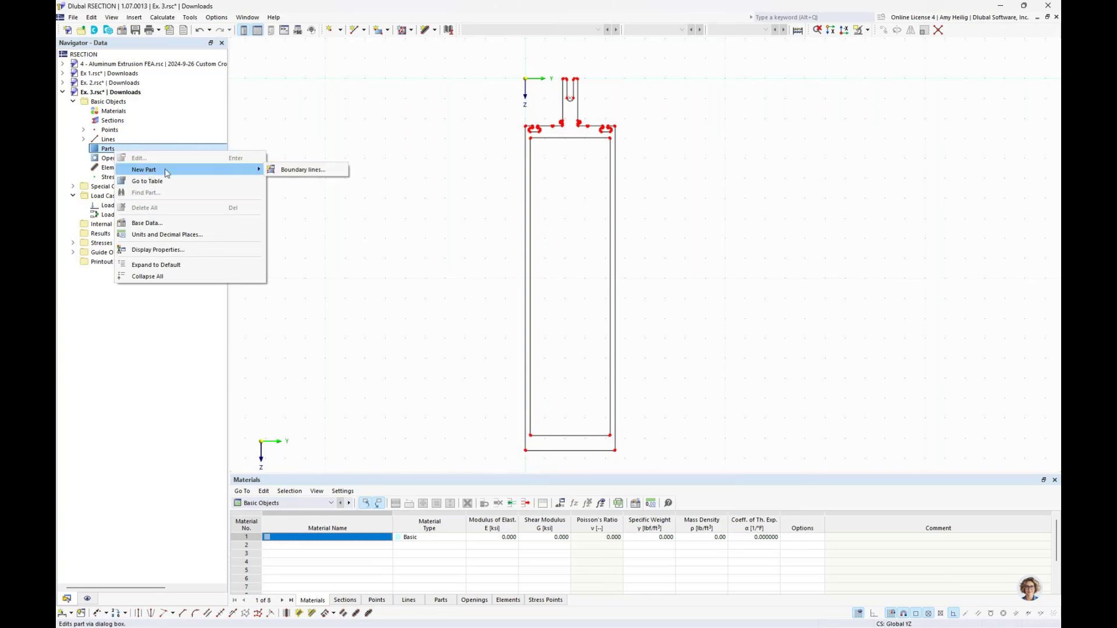
click(294, 170)
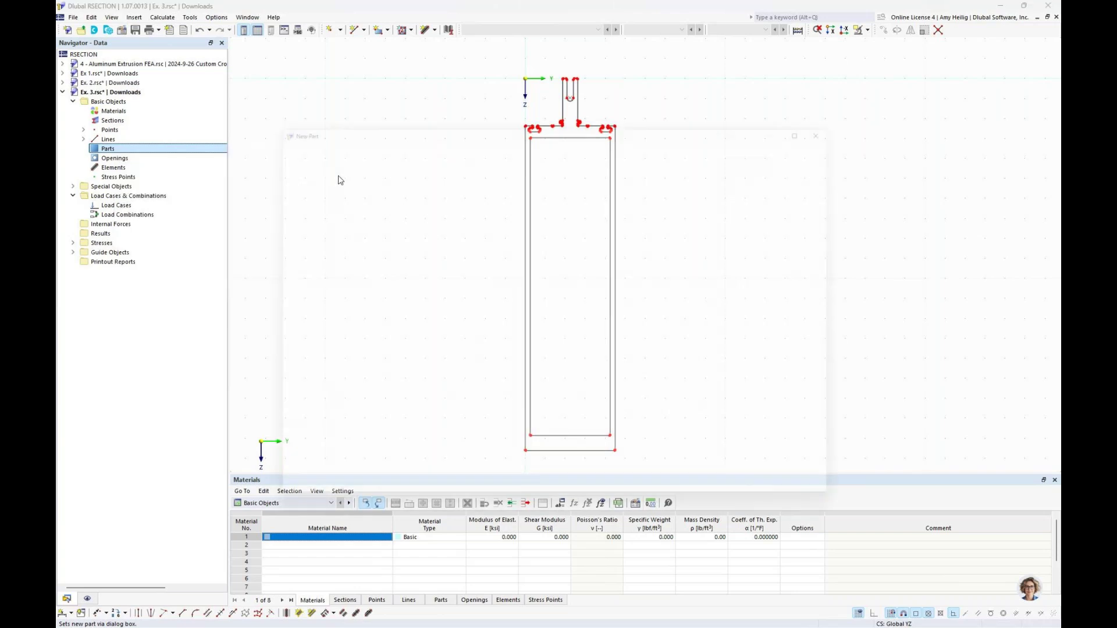
click(602, 222)
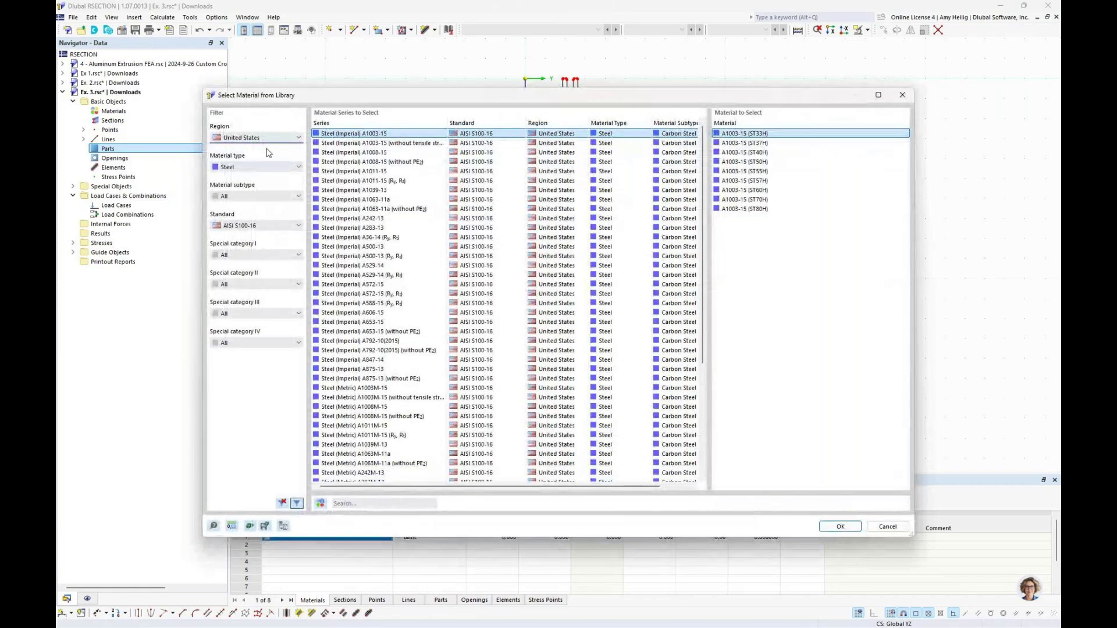
click(265, 167)
click(248, 211)
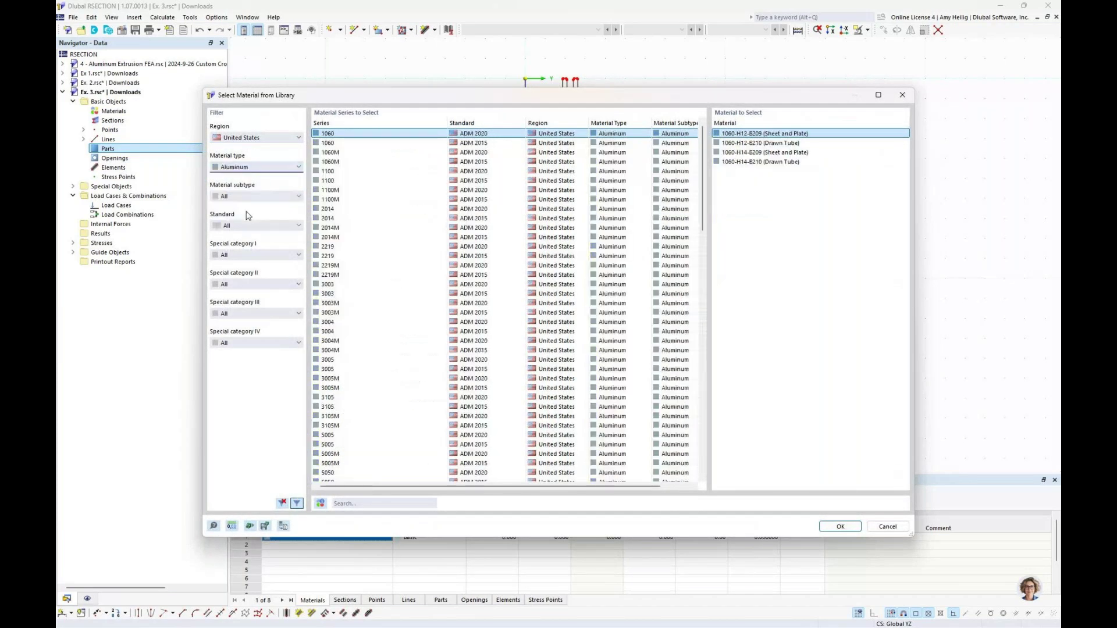
click(243, 226)
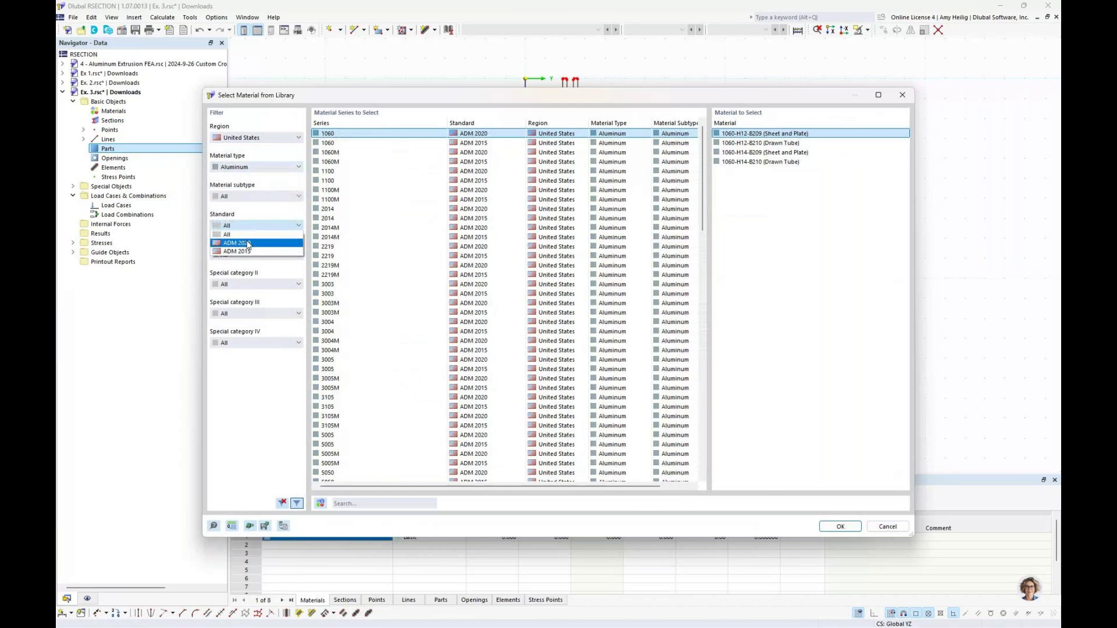
click(248, 244)
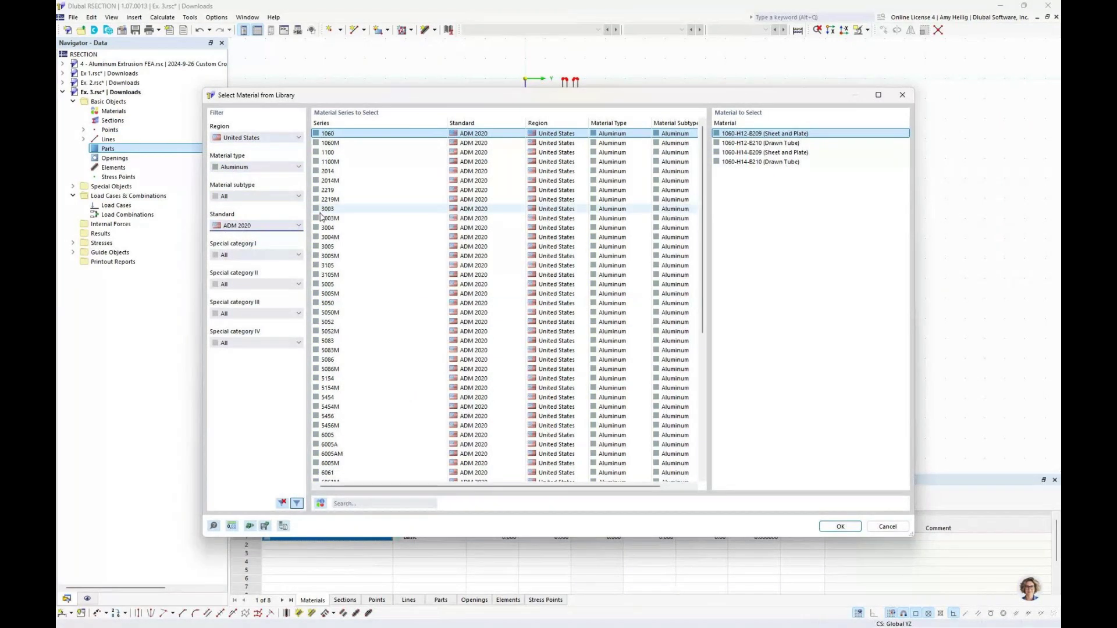
click(338, 473)
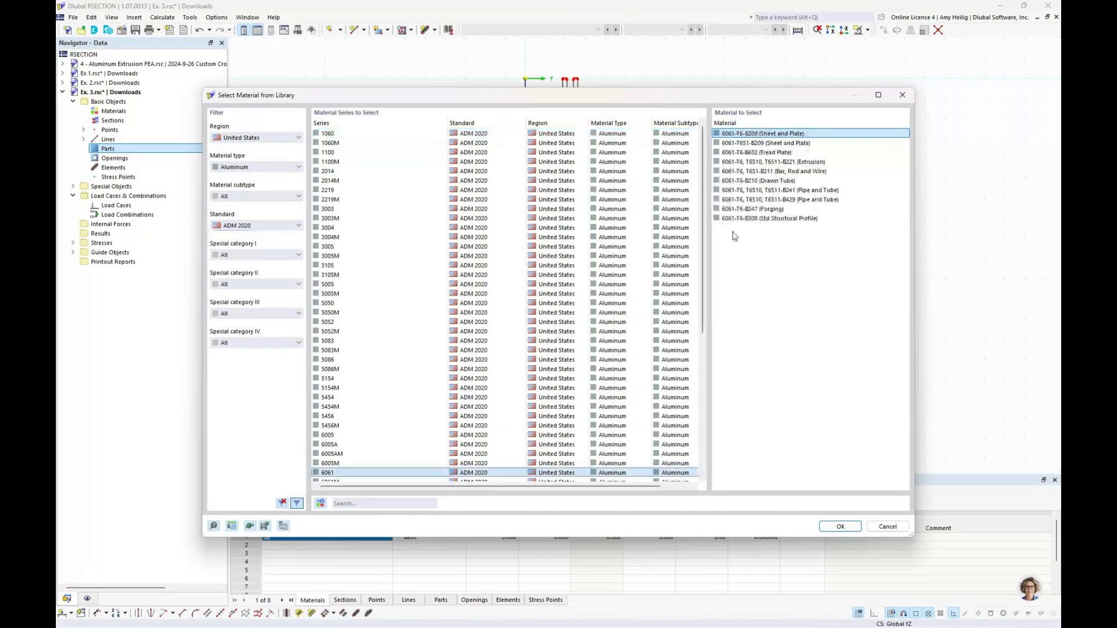
click(750, 164)
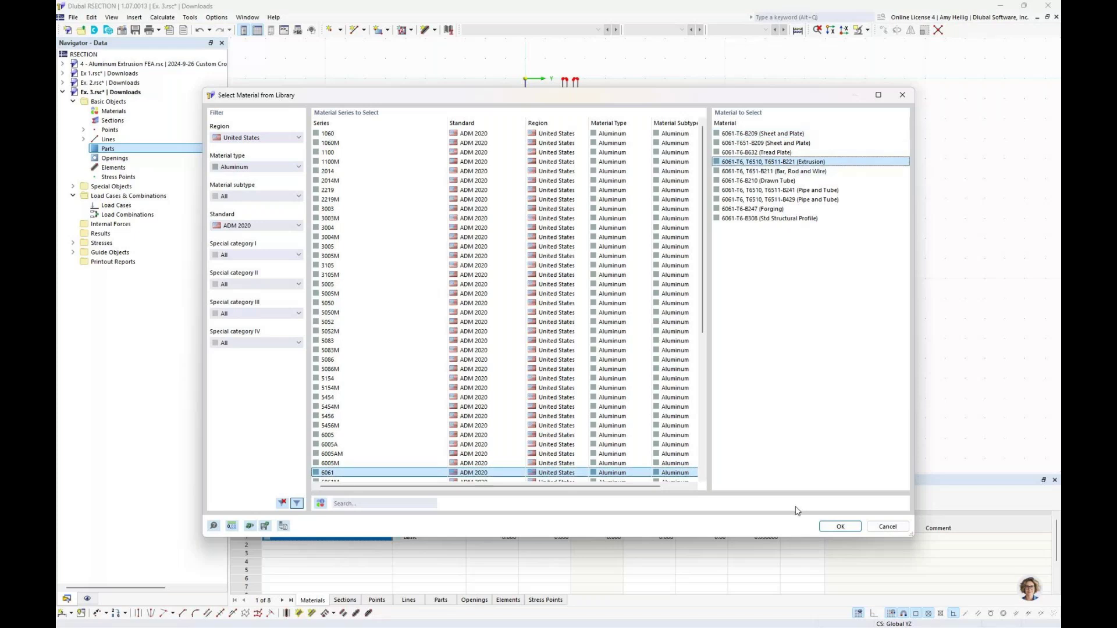
click(836, 527)
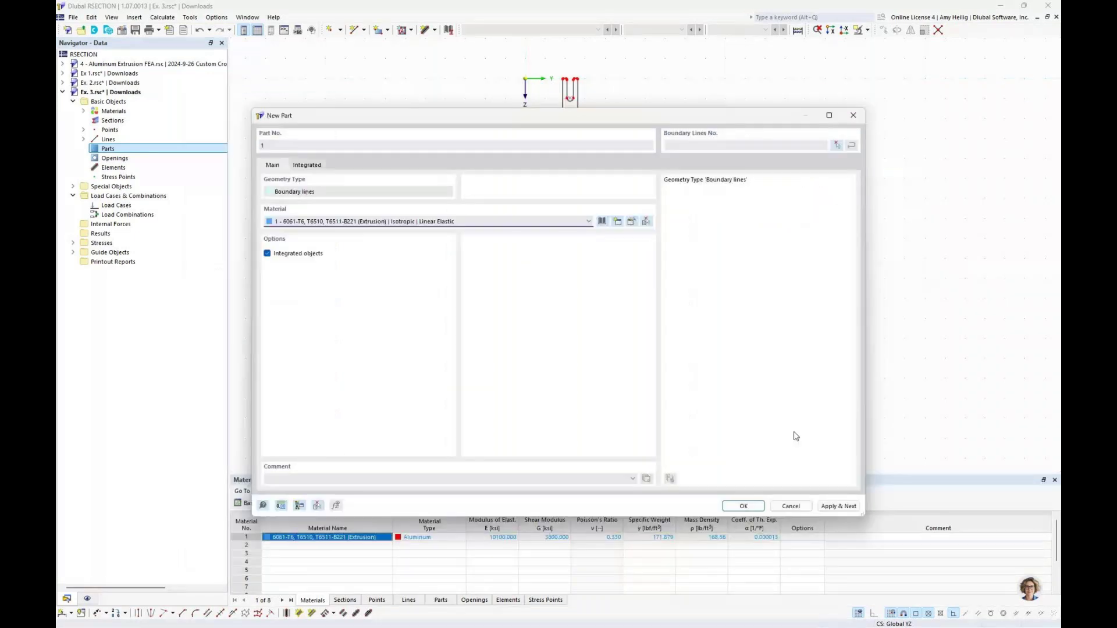
Create the part from all of the profile's outer boundary lines, leaving out the inner rectangle's lines.
click(836, 145)
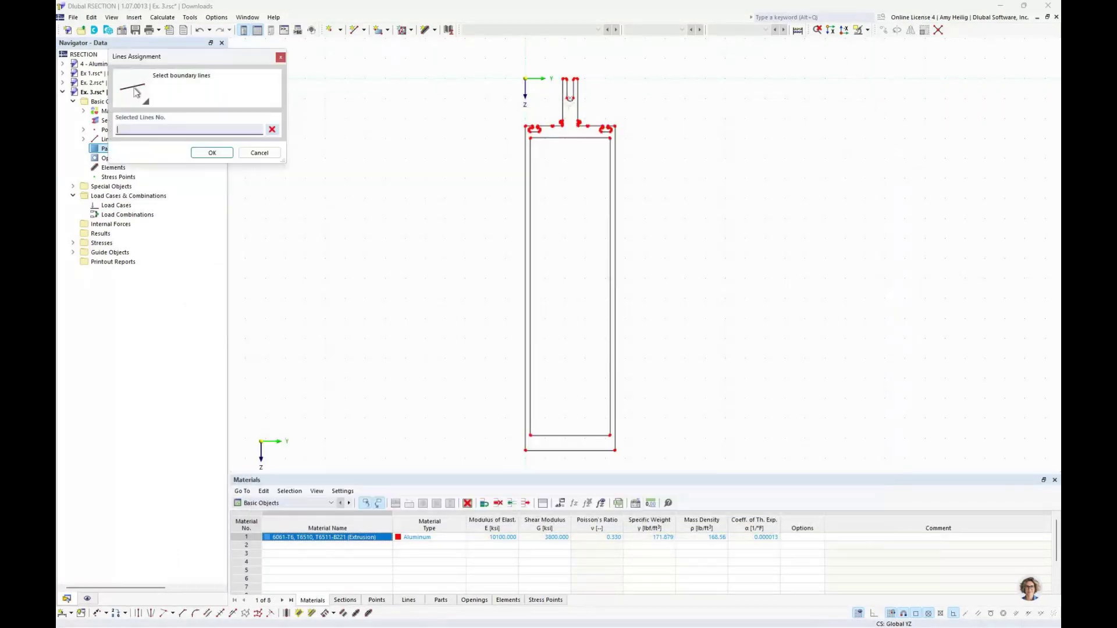
drag(492, 61, 661, 424)
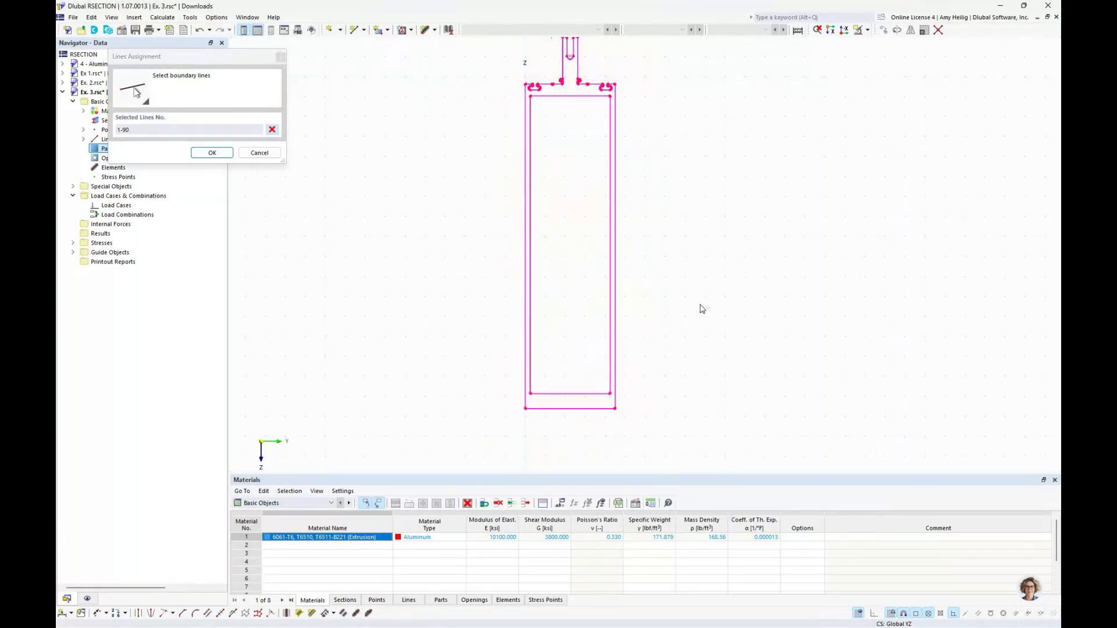
middle_drag(691, 288, 698, 327)
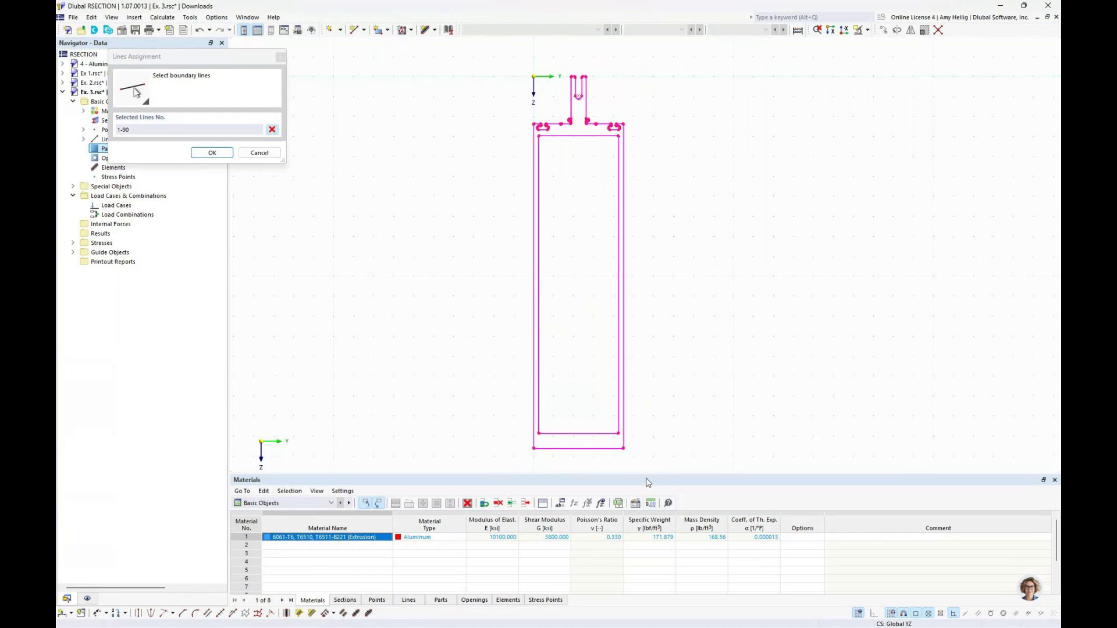
drag(645, 471, 636, 513)
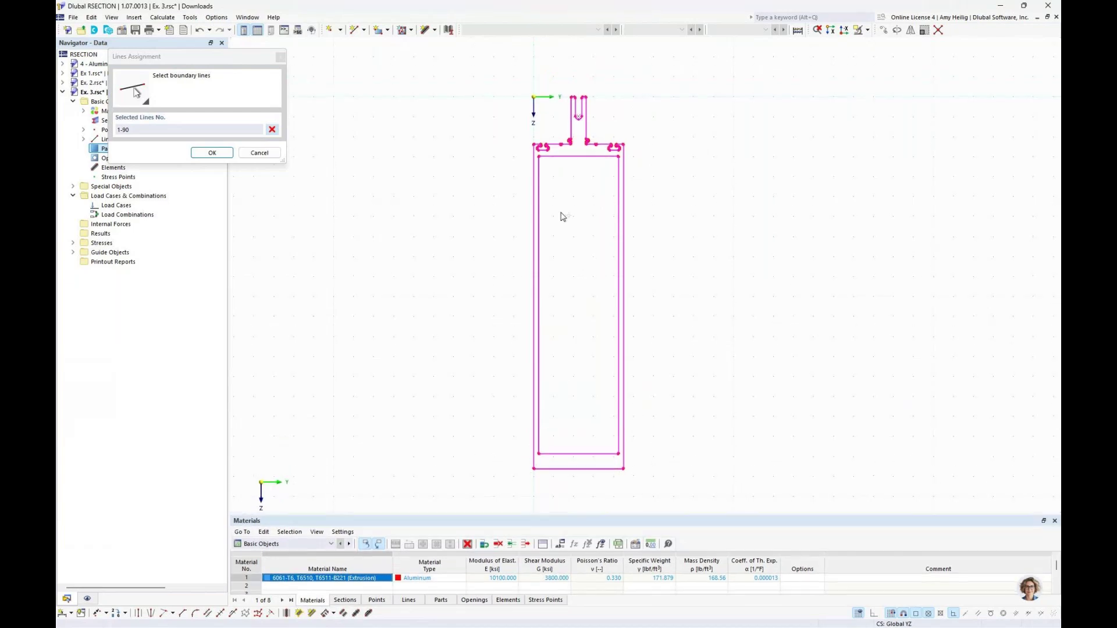
scroll(548, 176, up, 1)
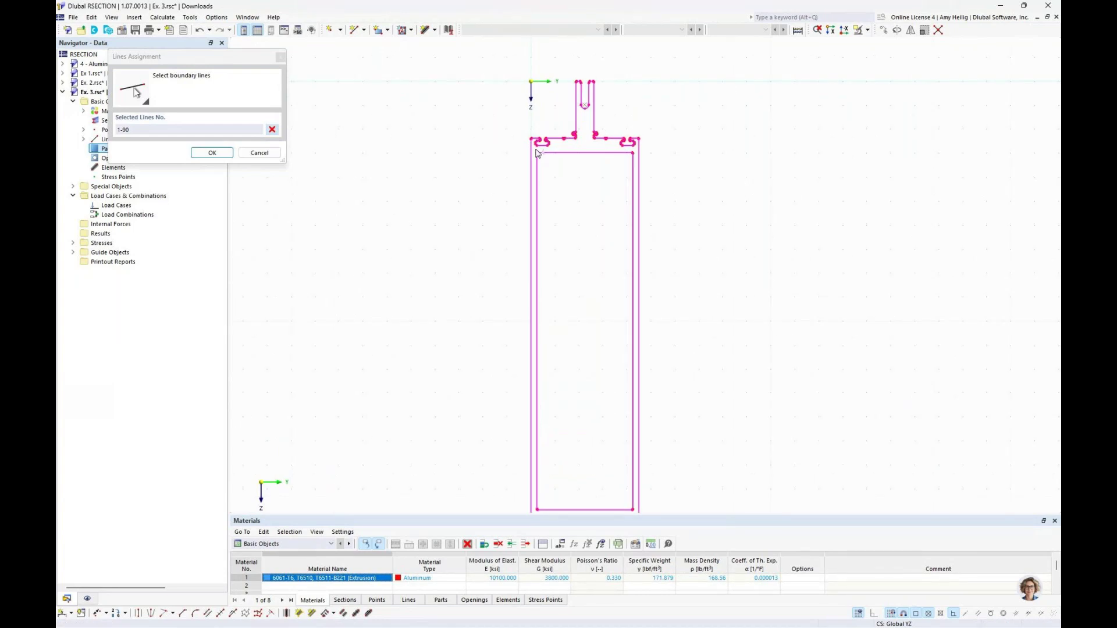
drag(536, 153, 636, 493)
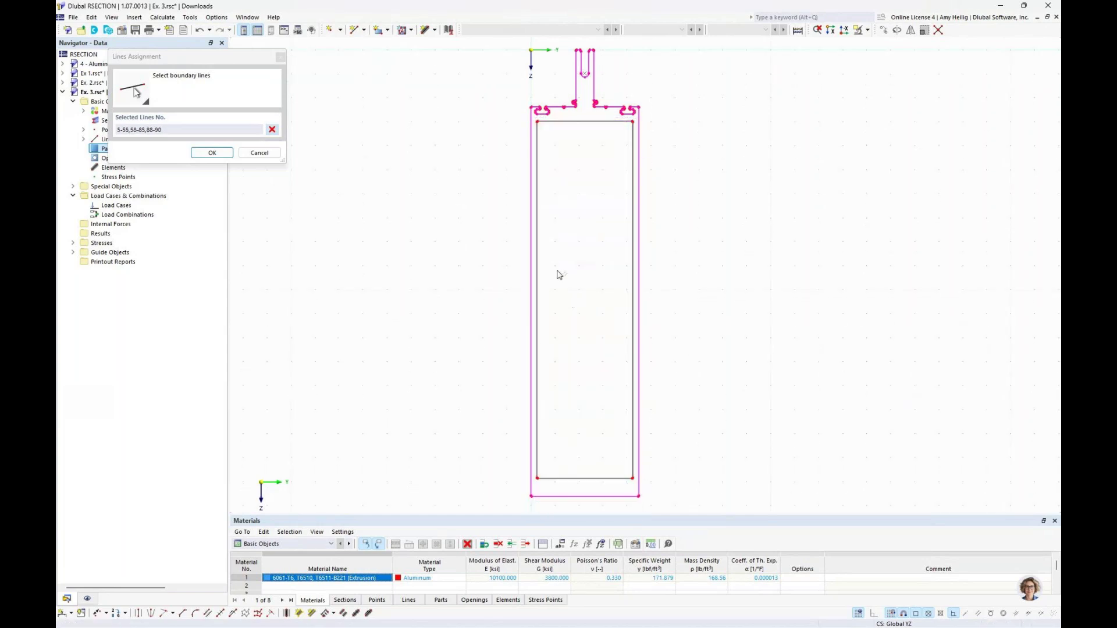
click(220, 155)
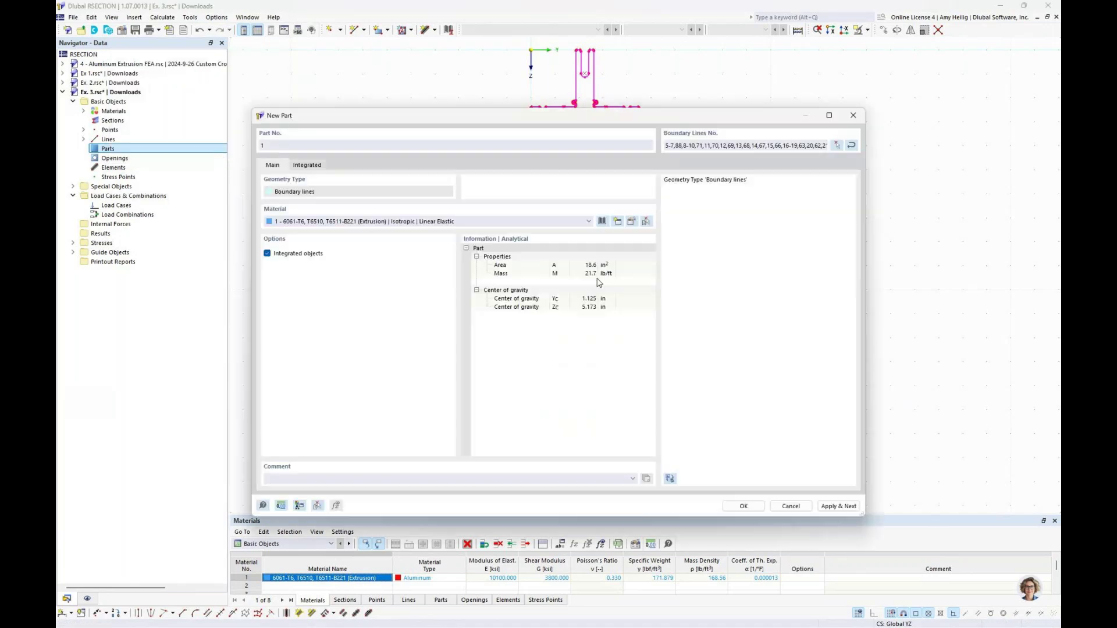
click(744, 507)
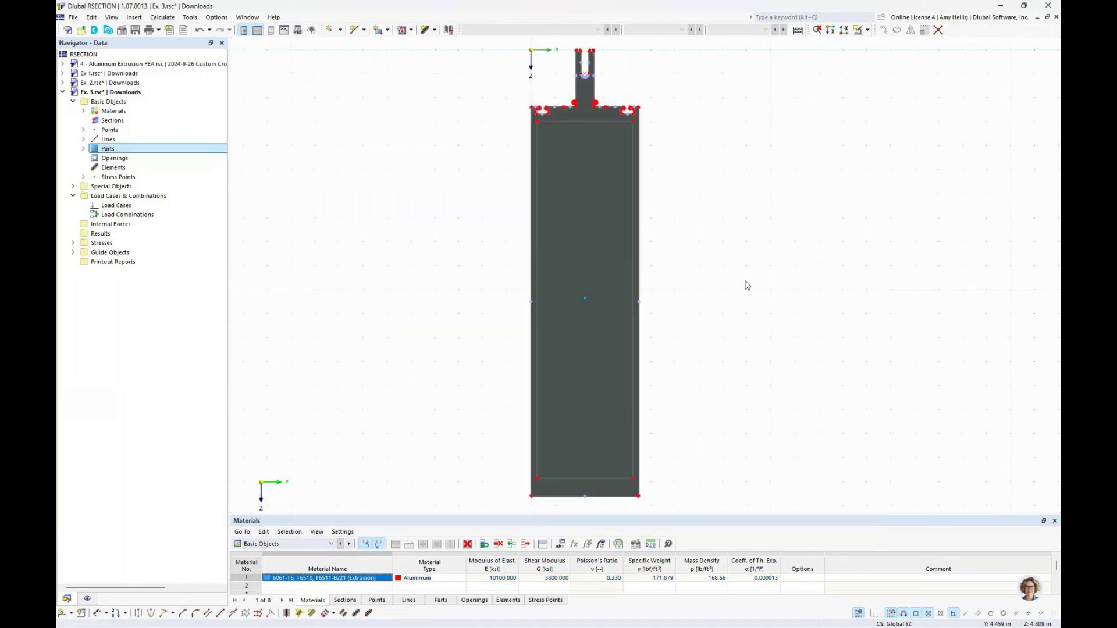
Cut an opening in the part by selecting the inner rectangle as its boundary.
scroll(746, 285, down, 1)
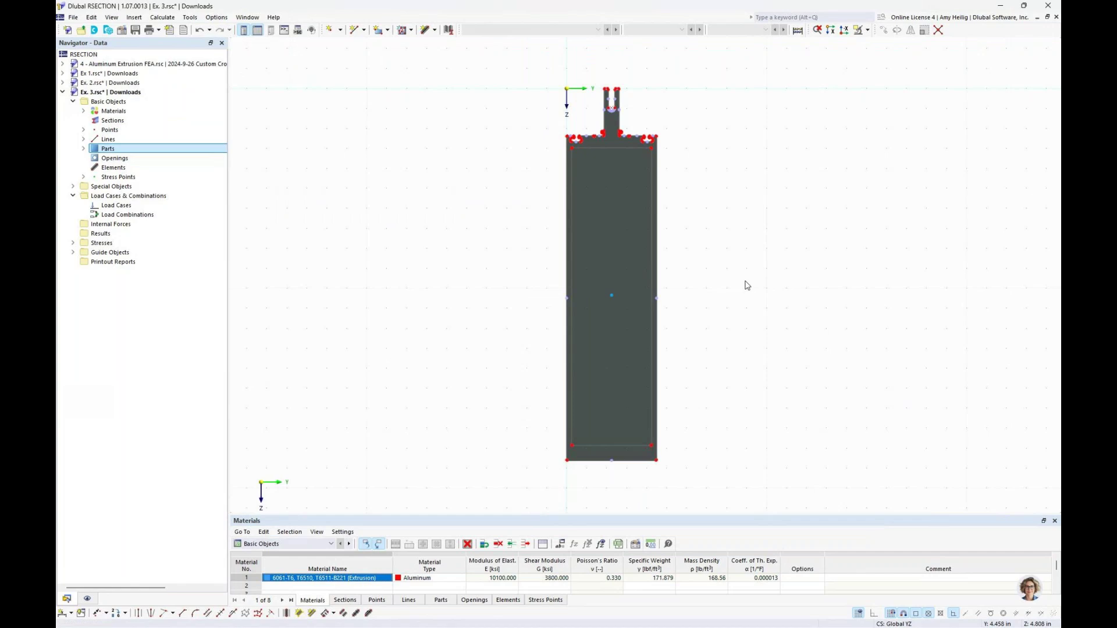
click(619, 226)
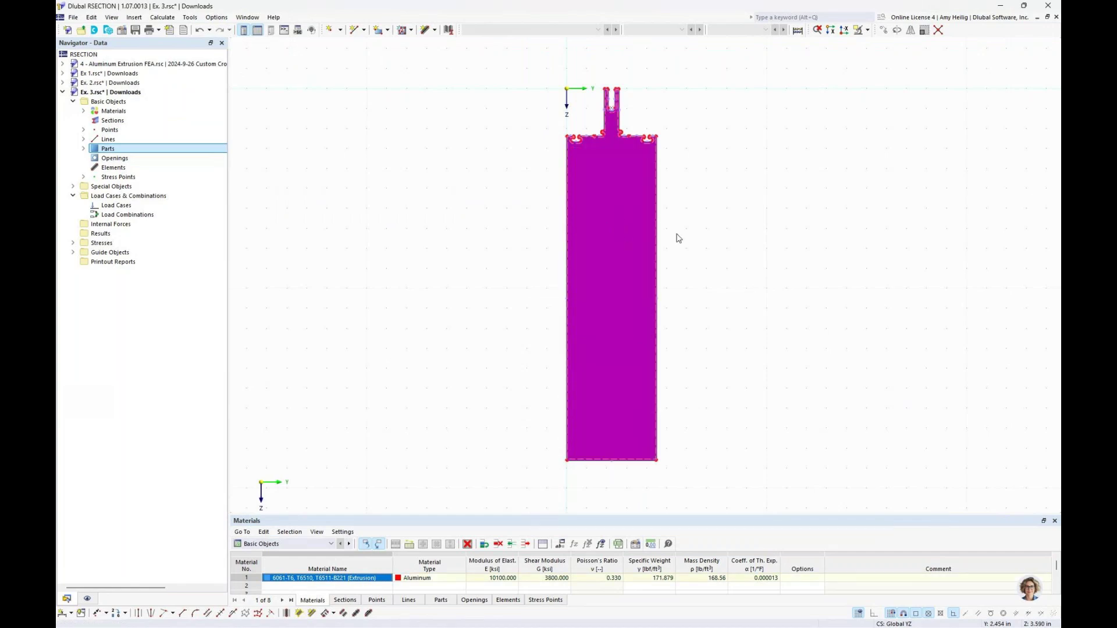
click(712, 240)
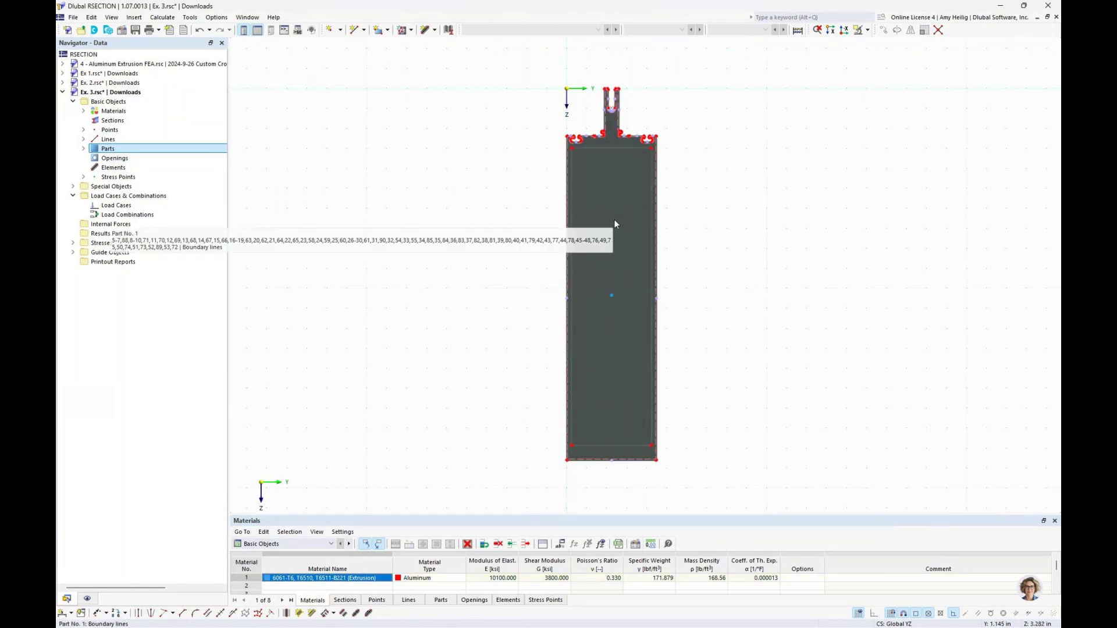
right_click(118, 161)
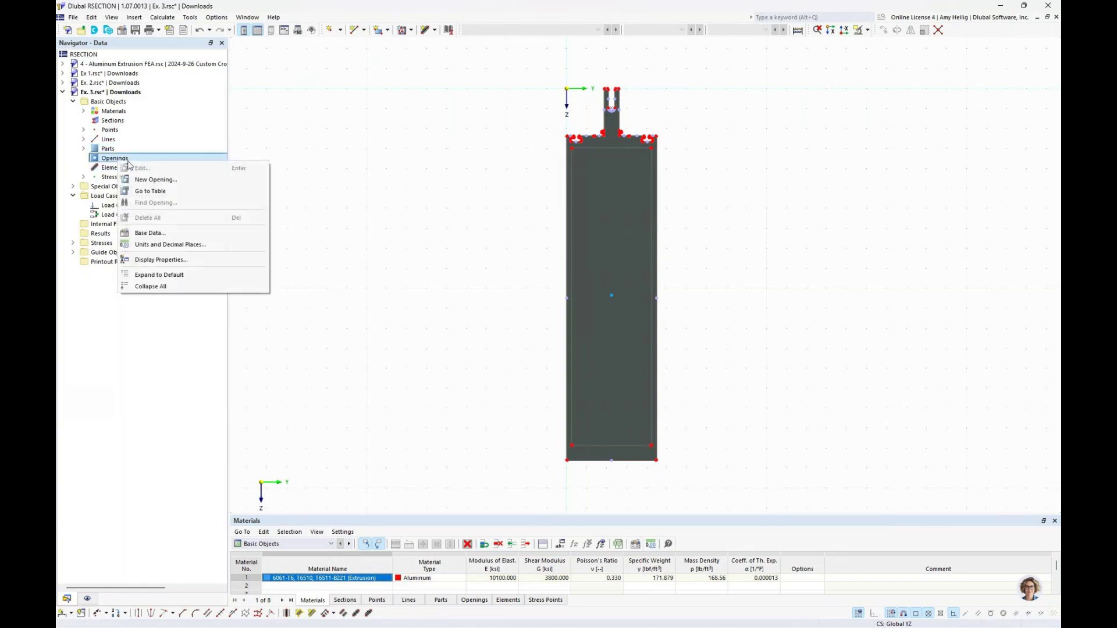
click(335, 190)
click(411, 30)
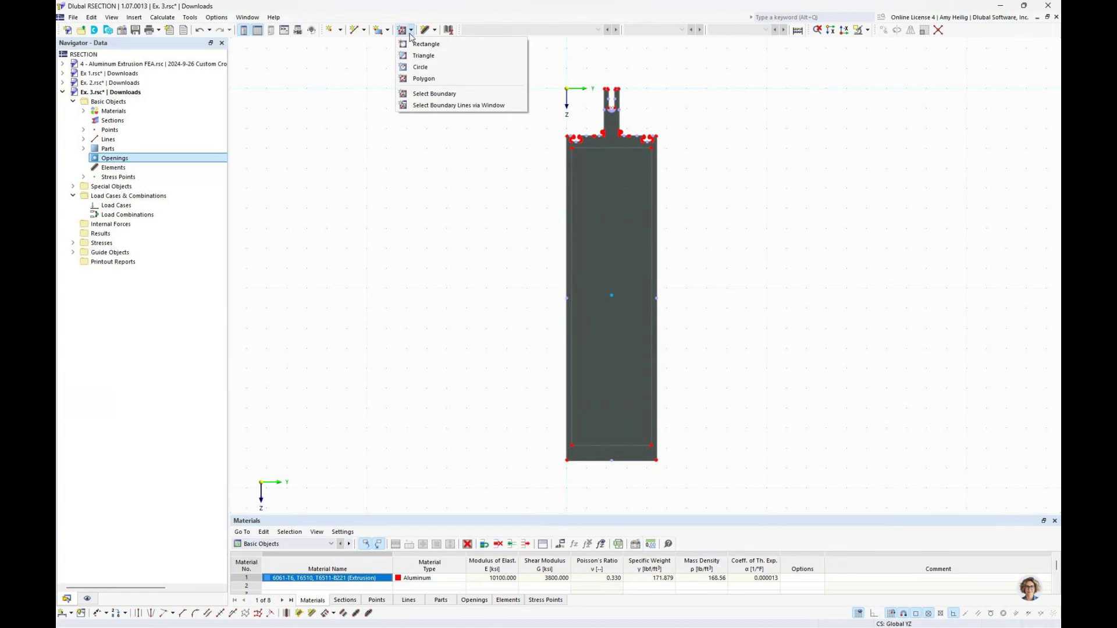
click(428, 95)
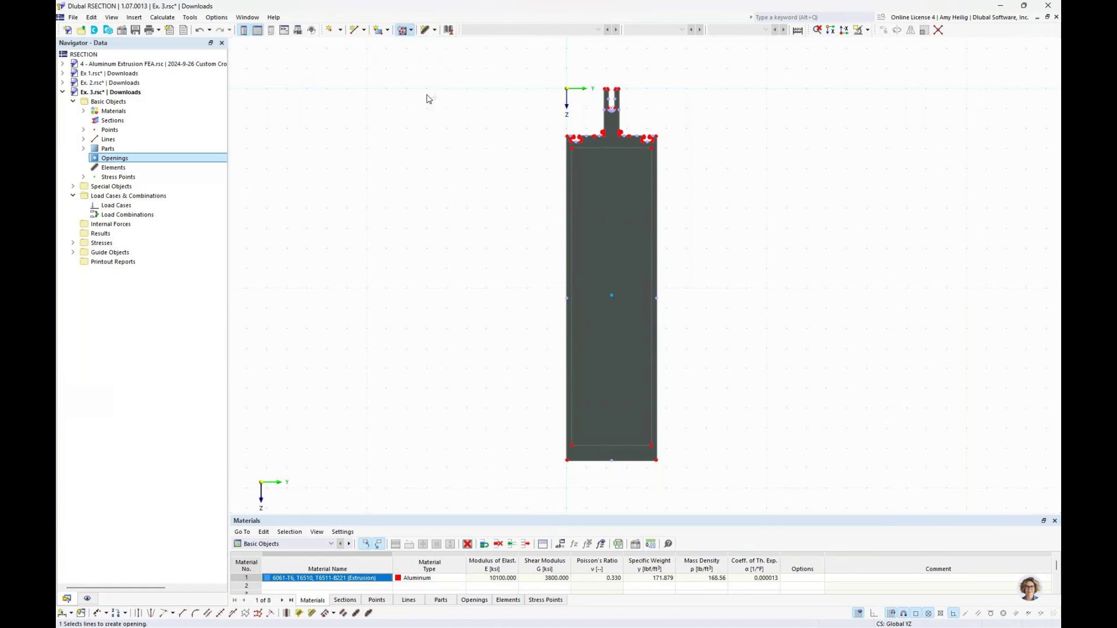
click(594, 149)
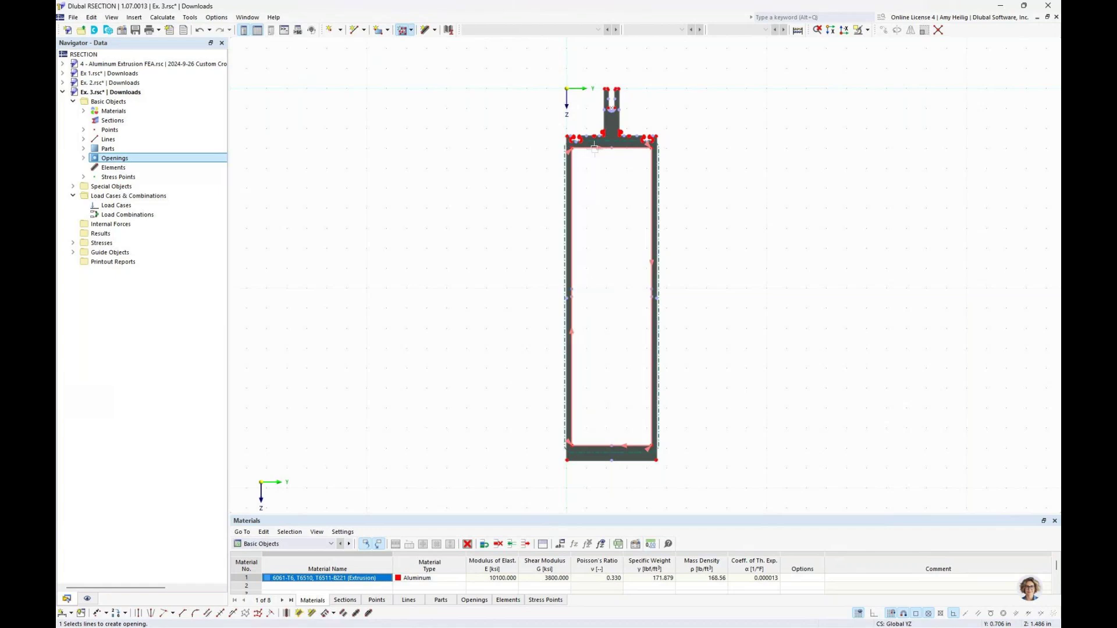
key(Escape)
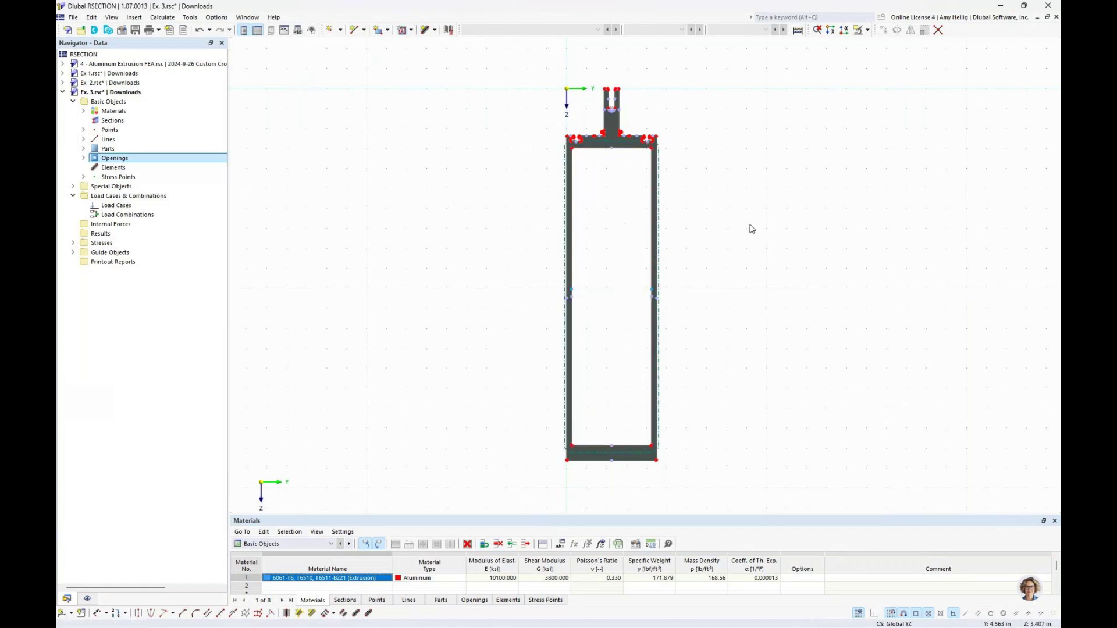
Calculate all section properties of the aluminum extrusion with its slotted stem and rectangular opening.
middle_drag(754, 265, 698, 265)
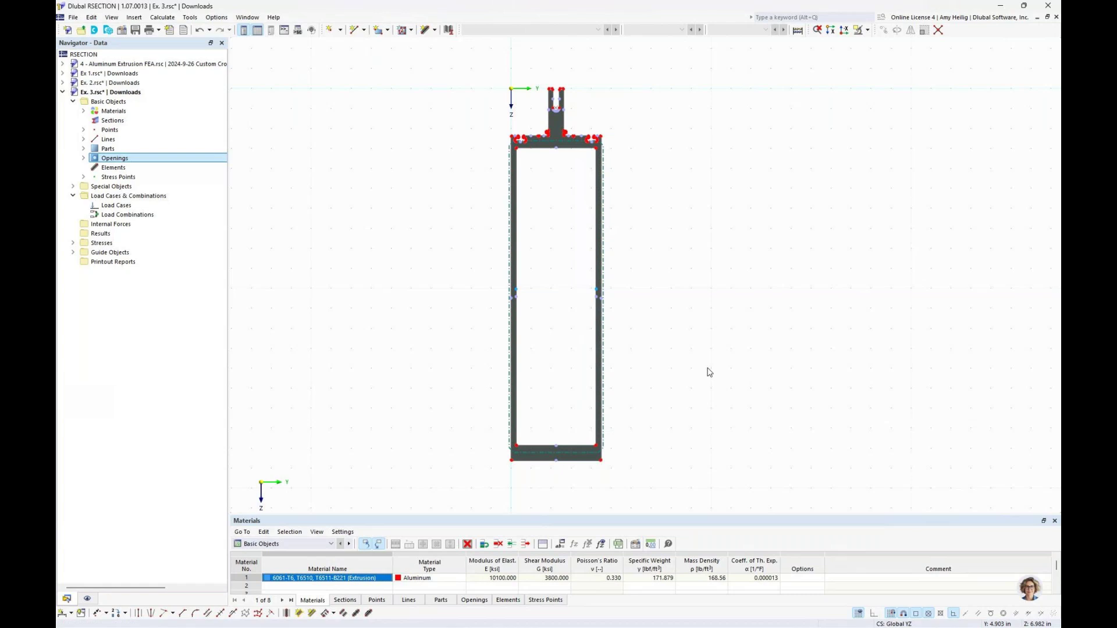
scroll(550, 117, up, 5)
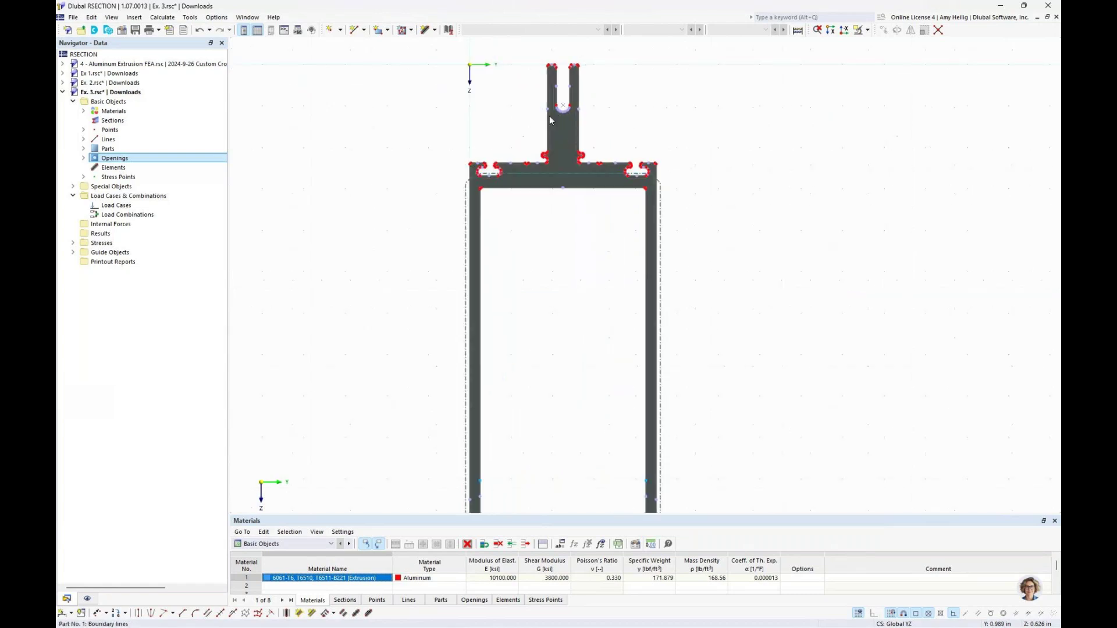
middle_drag(566, 142, 571, 242)
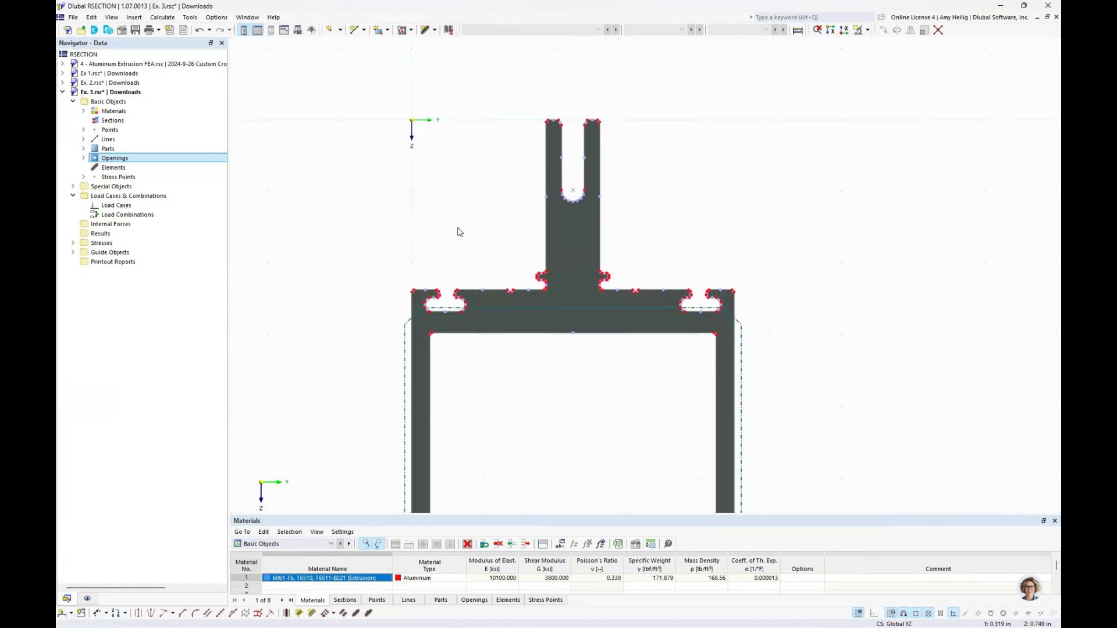
click(162, 17)
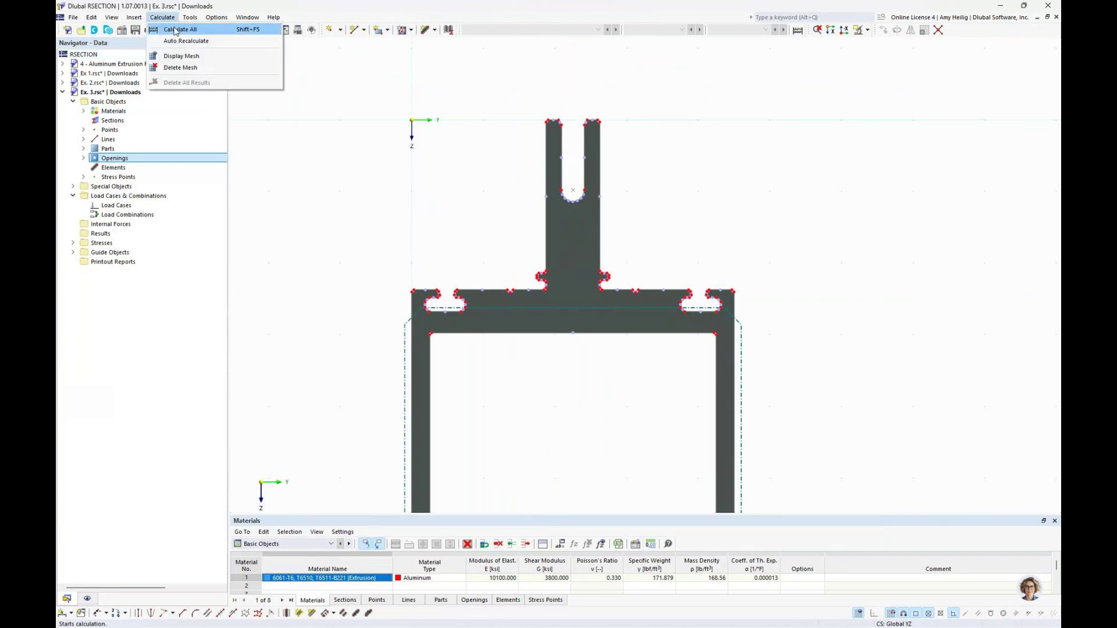
click(175, 30)
Examine the finite element results of the extrusion, including the elastic section moduli, shear areas, torsion and warping properties.
scroll(491, 174, down, 3)
middle_drag(549, 329, 608, 264)
scroll(599, 243, down, 2)
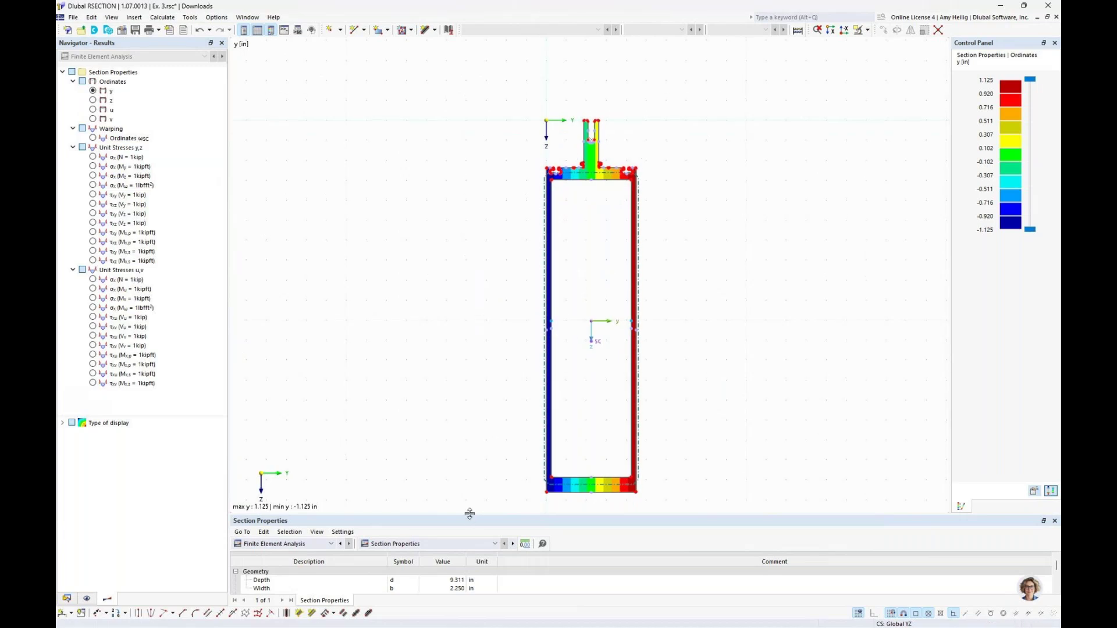
drag(470, 514, 488, 273)
scroll(427, 469, down, 10)
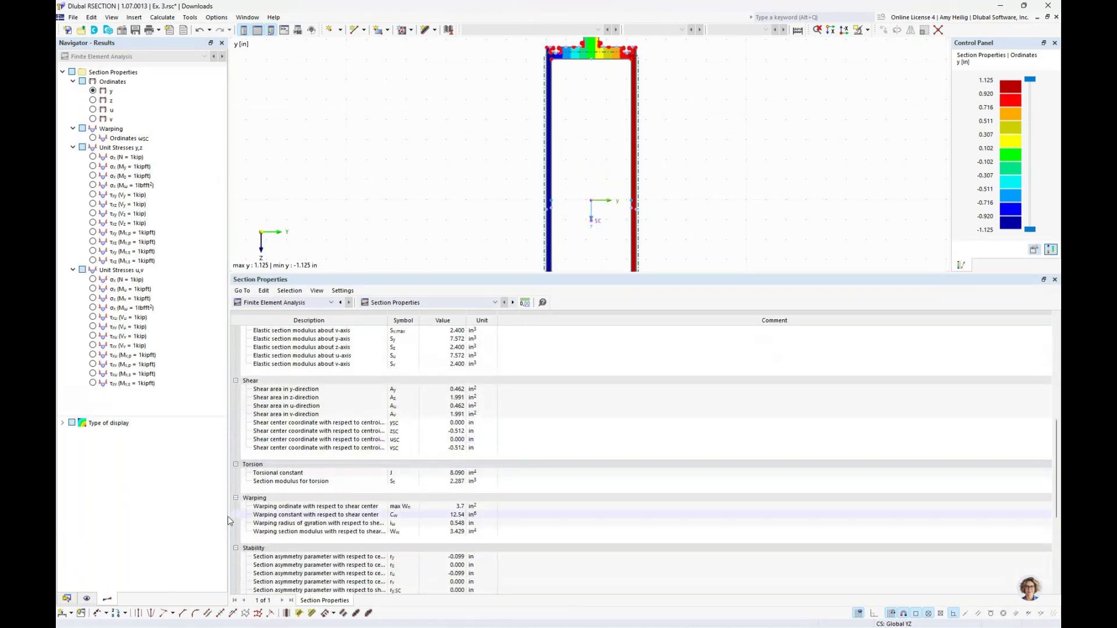
drag(515, 273, 499, 456)
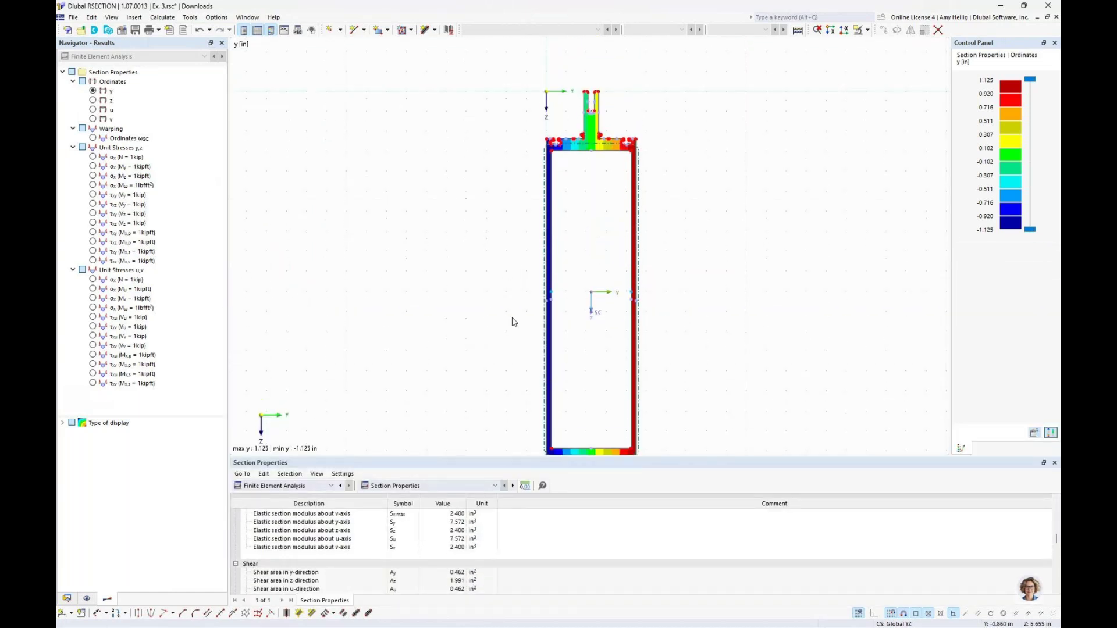
middle_drag(512, 318, 505, 301)
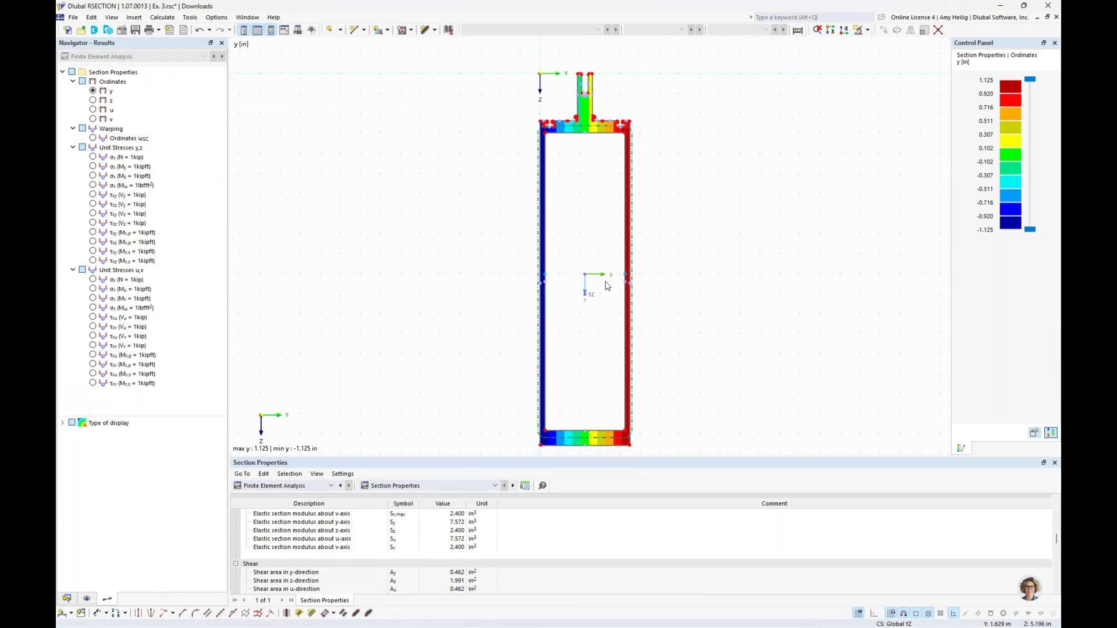
Delete the finite element mesh of the Ex. 3 section.
click(67, 598)
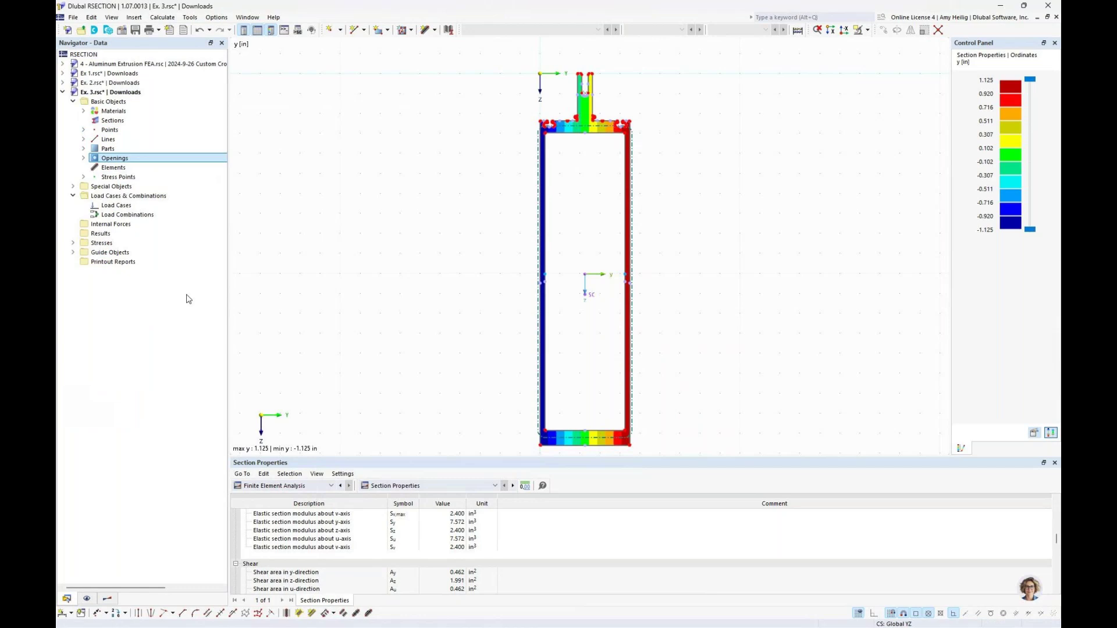
click(163, 18)
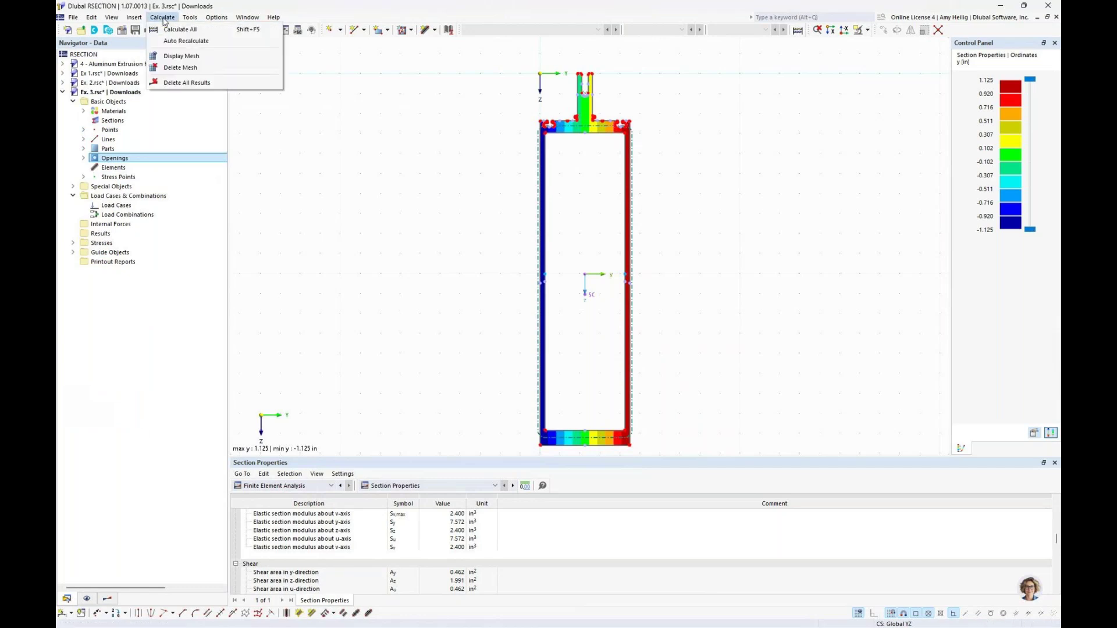
click(184, 68)
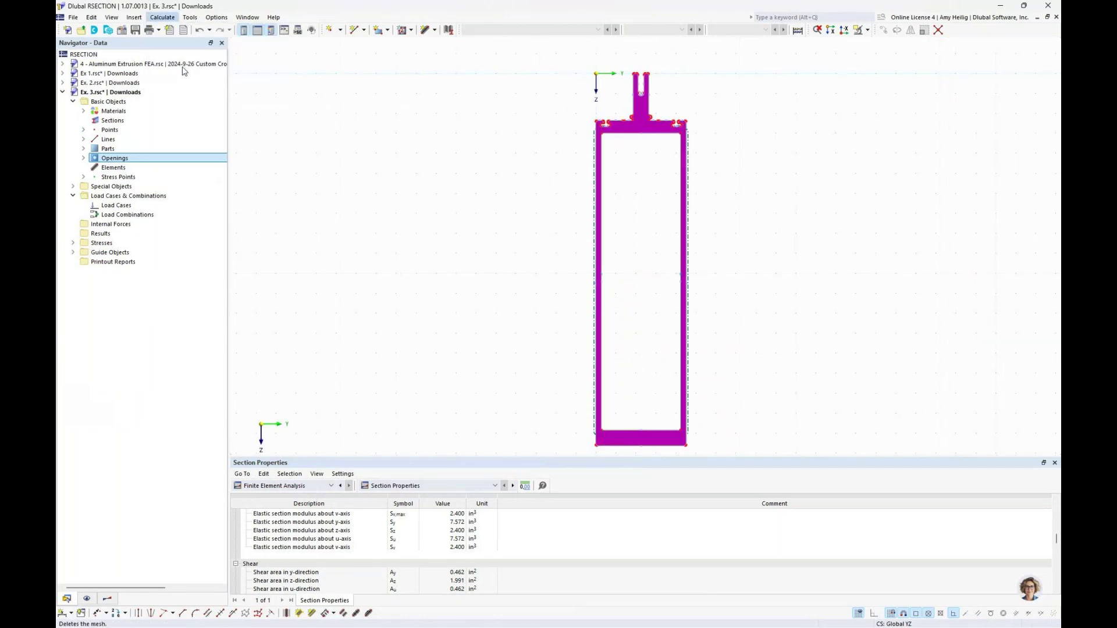
Hide the parts and openings in the model display, leaving the outline visible, and enlarge the drawing area.
click(87, 599)
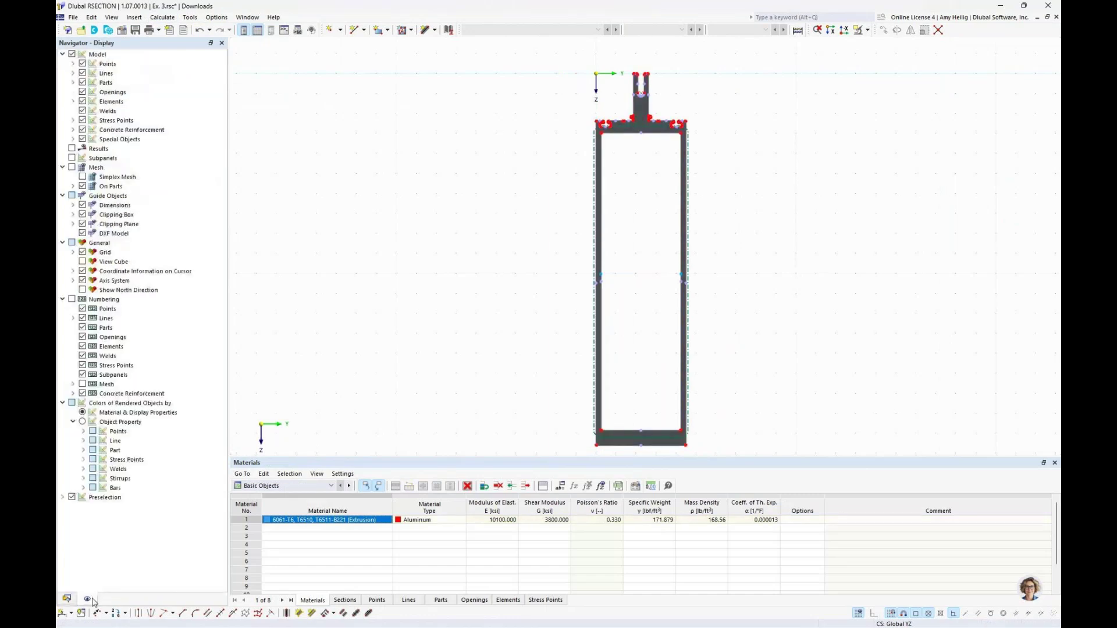
click(83, 92)
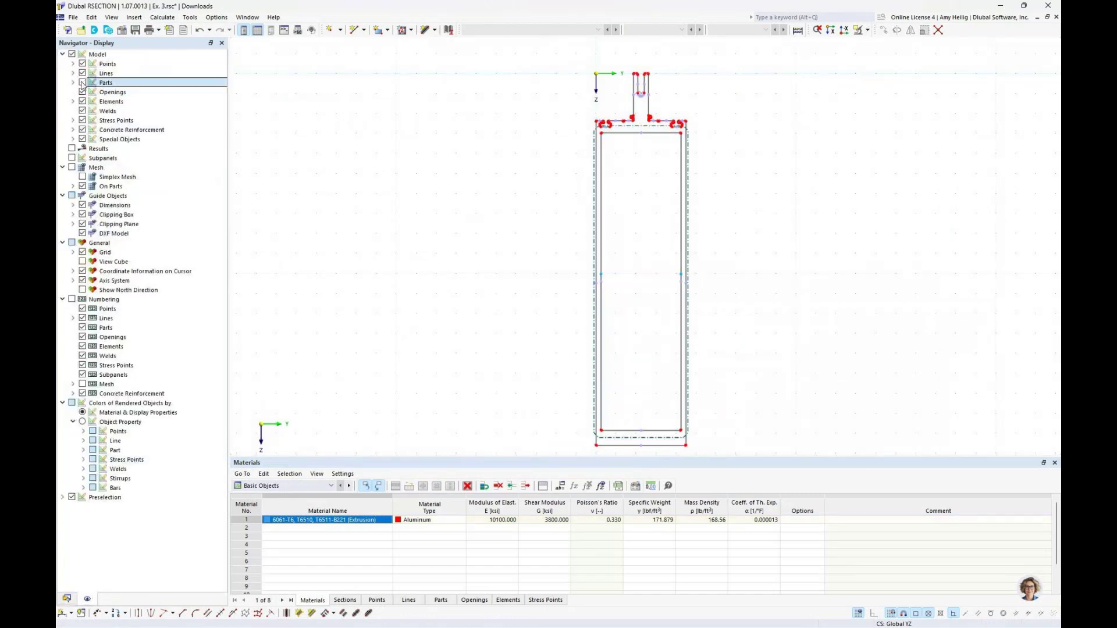
middle_drag(511, 374, 470, 374)
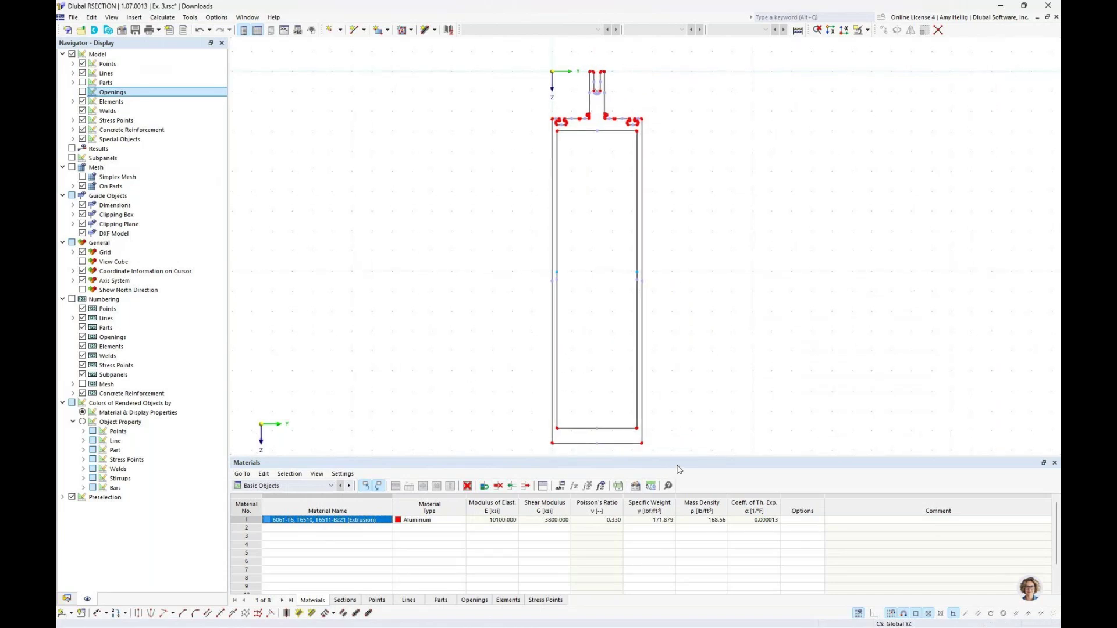
drag(681, 456, 673, 518)
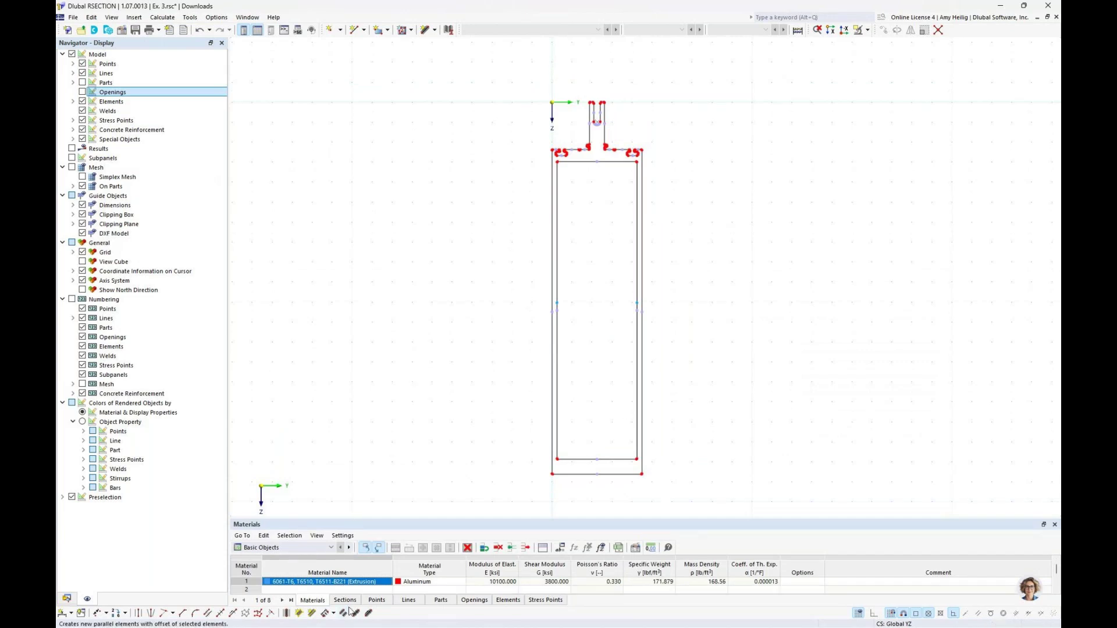
Create center elements between the parallel lines of the hollow rectangle's bottom wall and both side walls, using the 6061-T6, T6510, T6511-B221 (Extrusion) material.
click(287, 613)
scroll(595, 493, up, 2)
scroll(594, 493, up, 3)
click(562, 413)
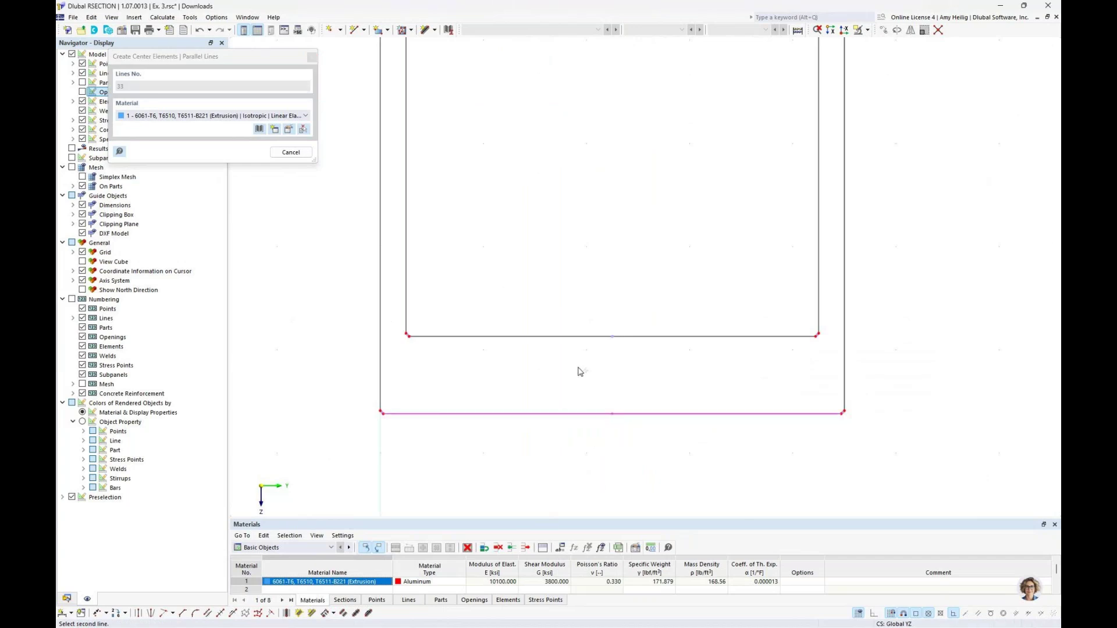
click(576, 336)
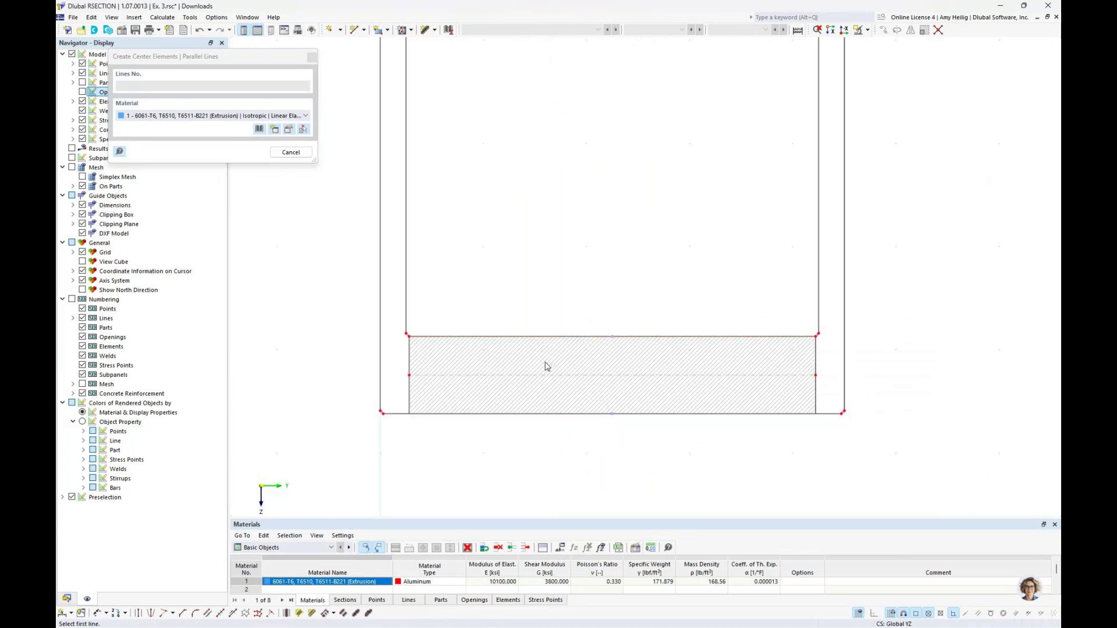
click(406, 275)
click(380, 277)
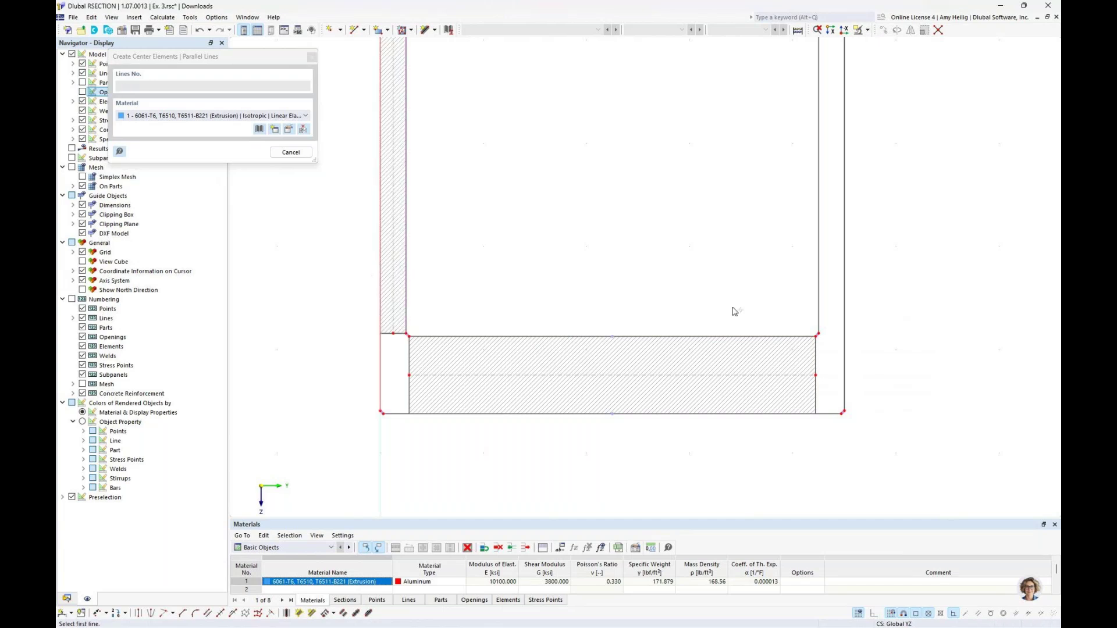
click(819, 313)
click(844, 312)
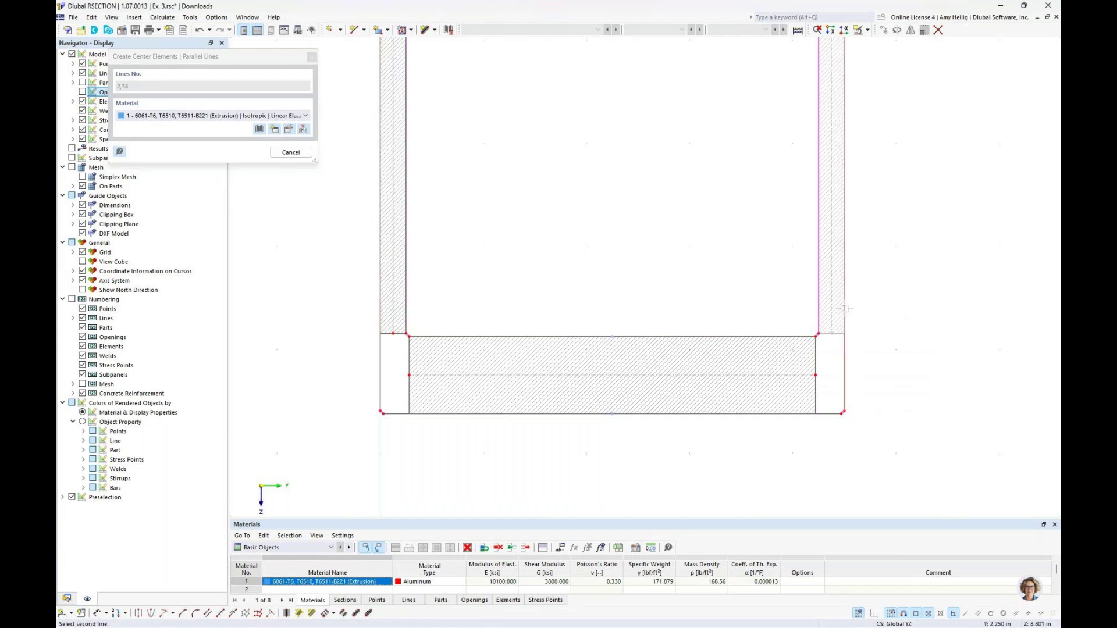
Create center elements between the parallel lines of the upper flange beside the stem and of the short neck at the stem's base.
scroll(676, 287, down, 5)
middle_drag(674, 201, 653, 479)
middle_drag(618, 118, 591, 313)
scroll(599, 302, up, 3)
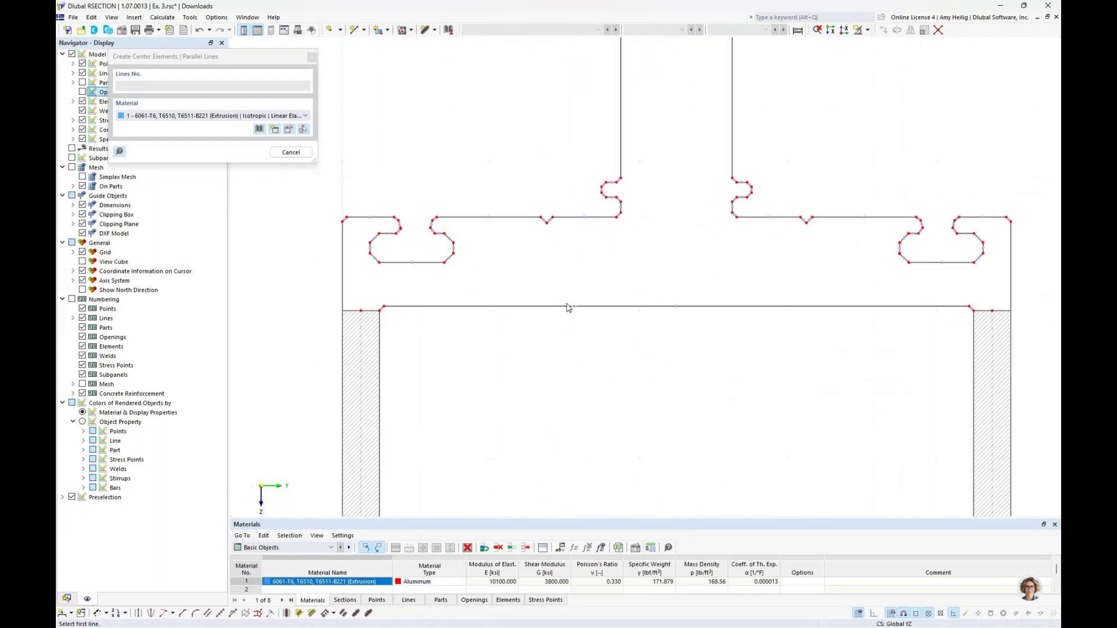
click(570, 307)
click(563, 217)
scroll(657, 204, up, 3)
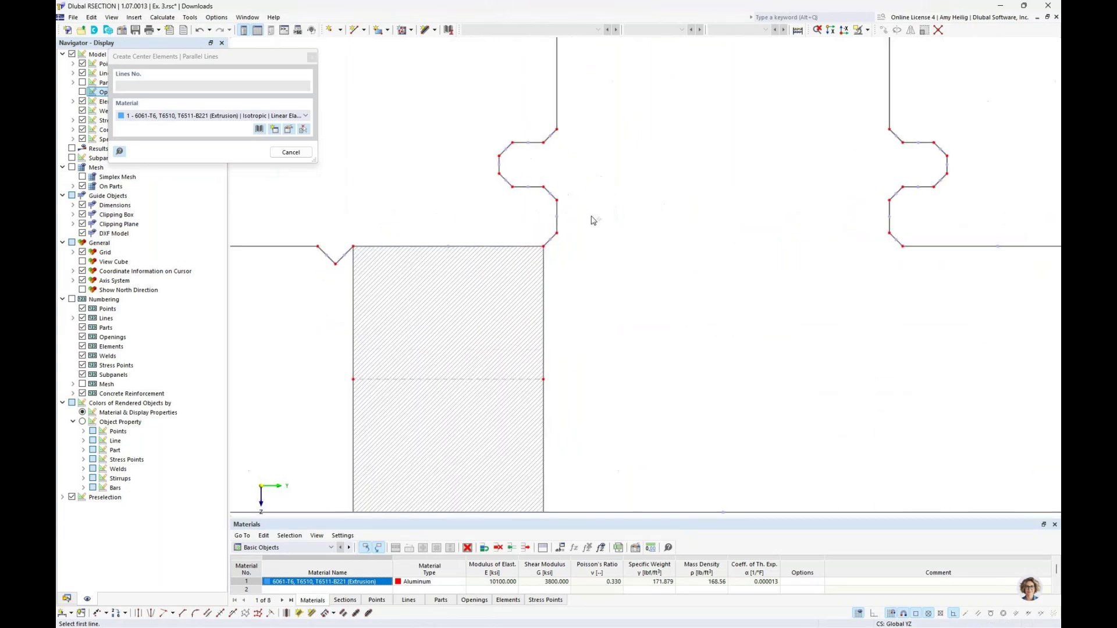
click(557, 223)
click(889, 224)
scroll(710, 286, down, 3)
scroll(711, 287, down, 3)
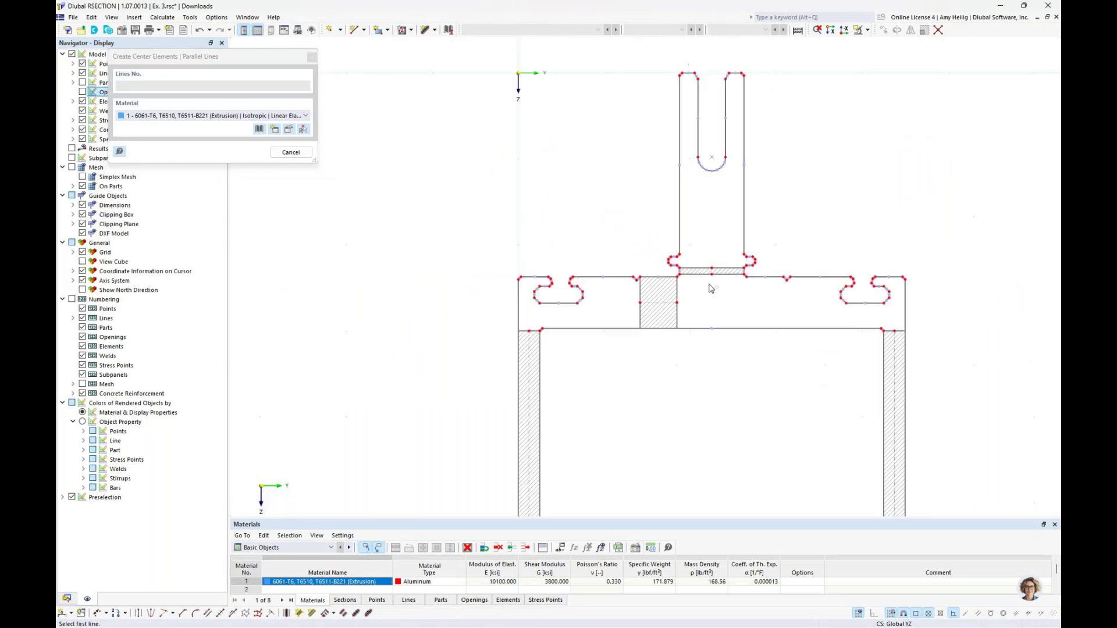
key(Escape)
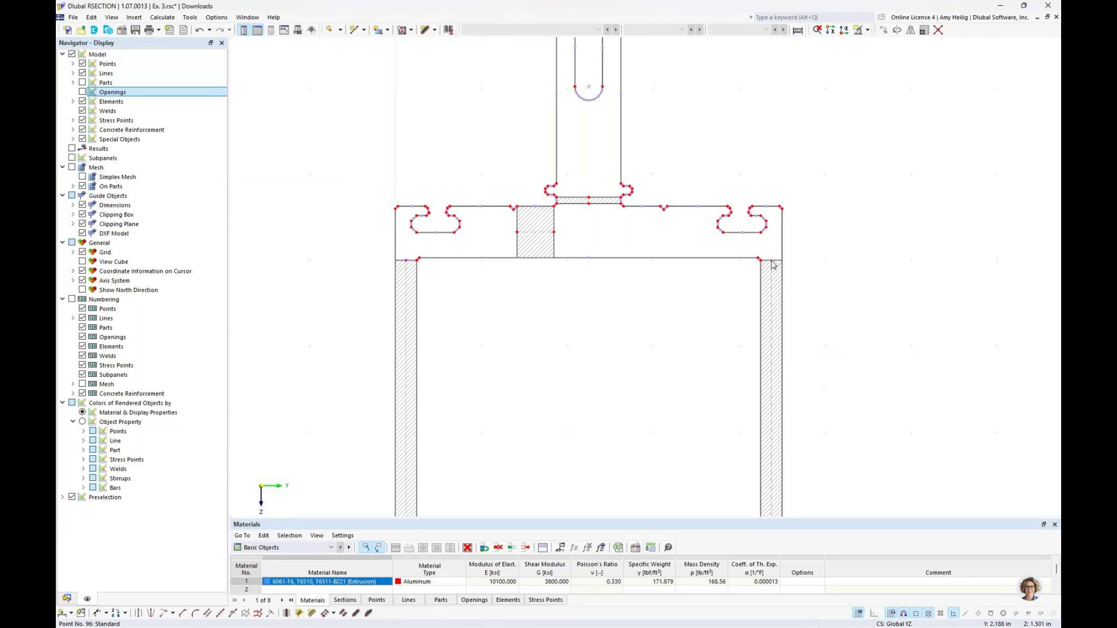
Move the upper end points of both side-wall elements by Y 0 and Z -0.165 in, up to the upper flange element's centerline.
scroll(658, 278, up, 1)
scroll(658, 279, up, 1)
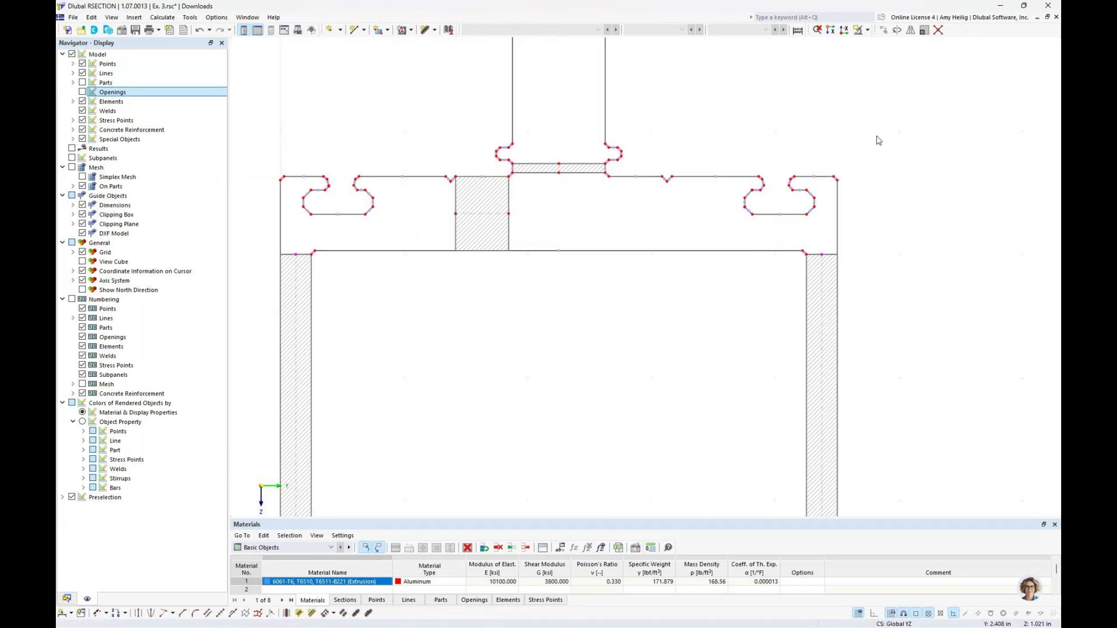
click(884, 31)
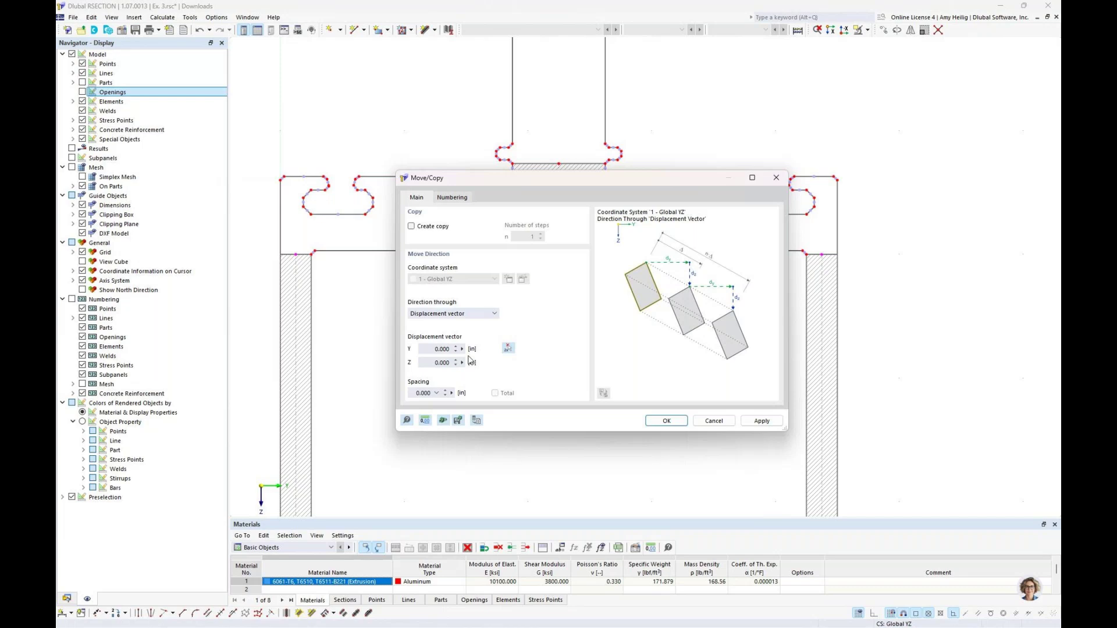
click(507, 349)
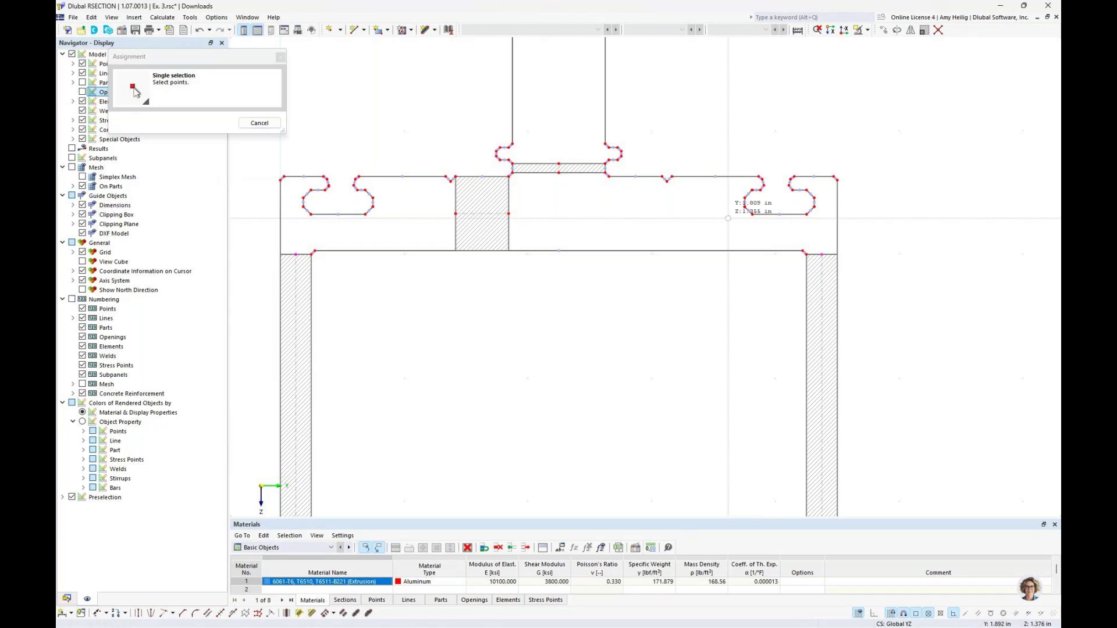
click(508, 214)
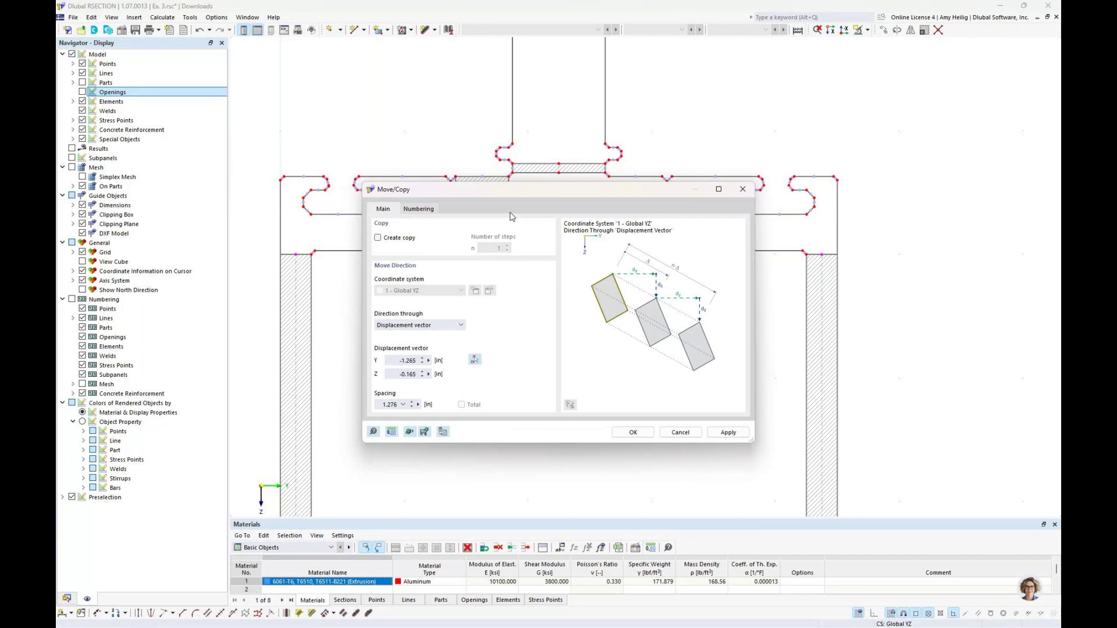
click(388, 361)
text(0)
click(635, 434)
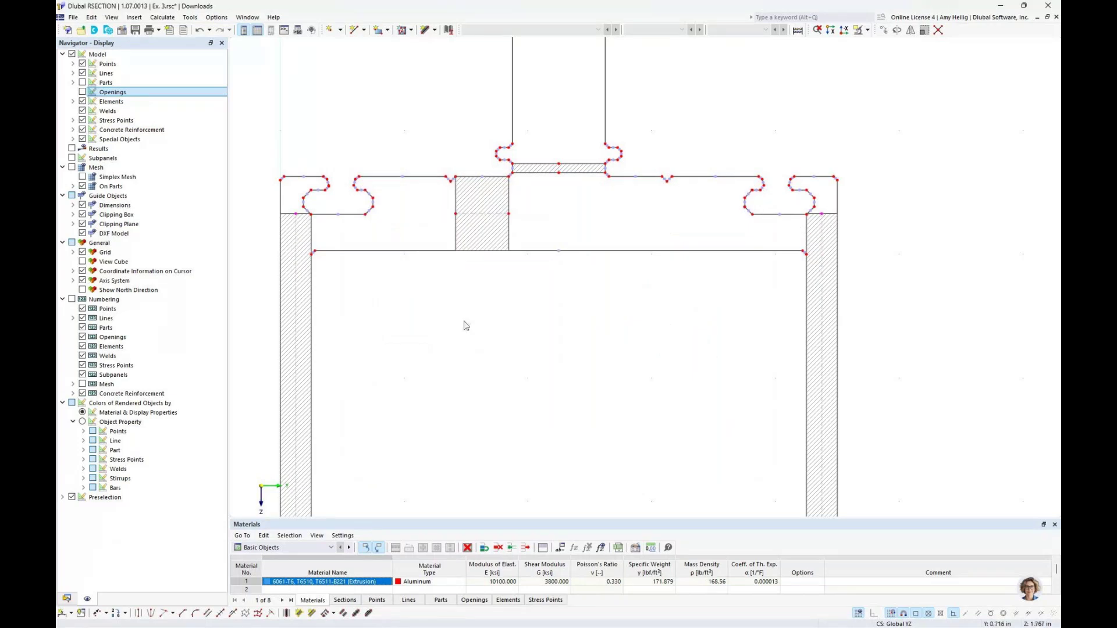
Extend both ends of the upper flange element to the upper end points of the two side-wall elements.
middle_drag(466, 325, 463, 316)
scroll(463, 316, up, 5)
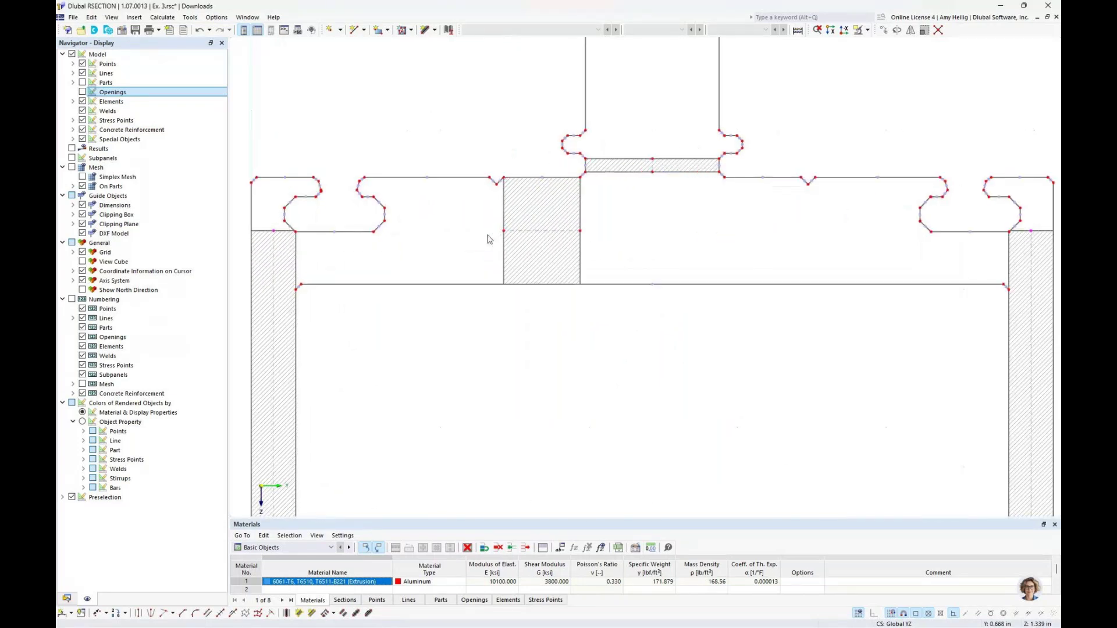
scroll(522, 315, up, 1)
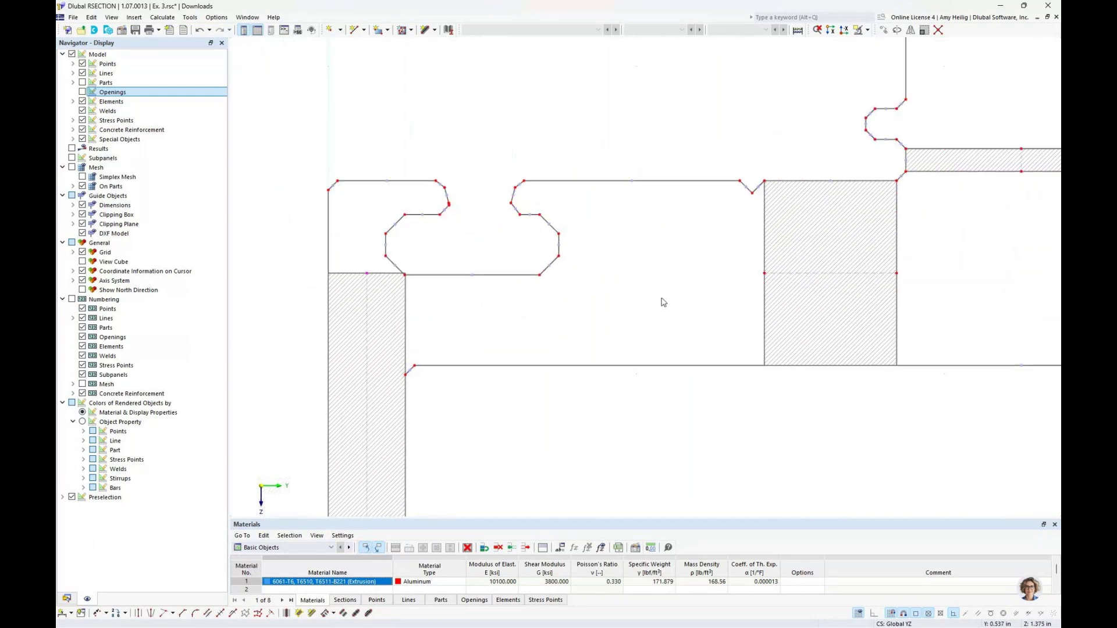
mouse_move(766, 277)
mouse_down()
mouse_move(494, 218)
mouse_move(370, 254)
mouse_move(367, 278)
mouse_up()
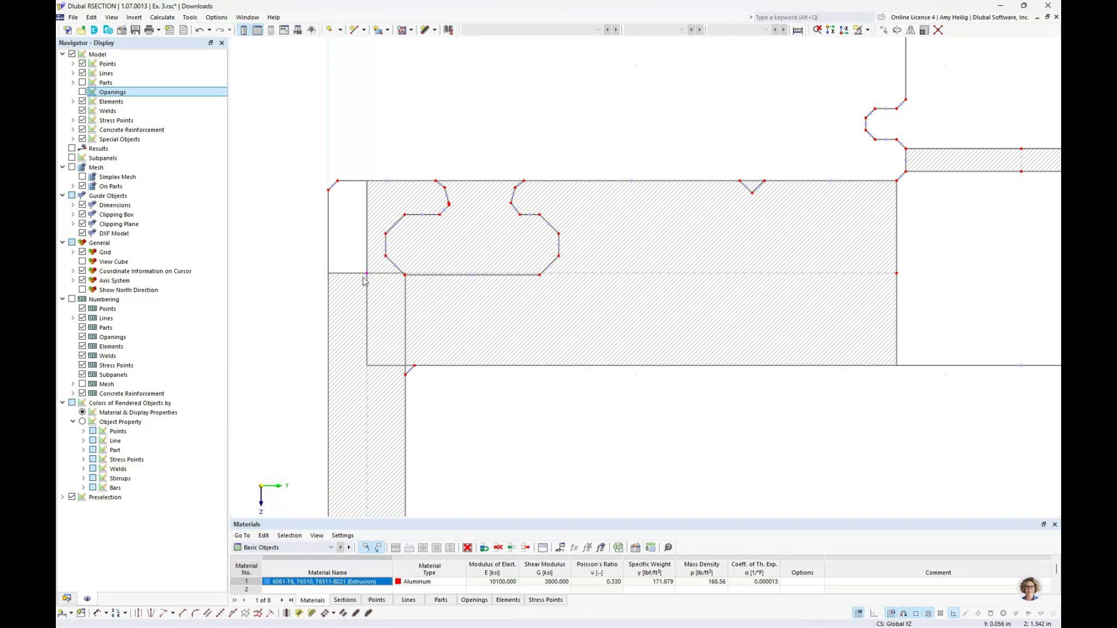
scroll(364, 278, down, 4)
middle_drag(679, 312, 337, 269)
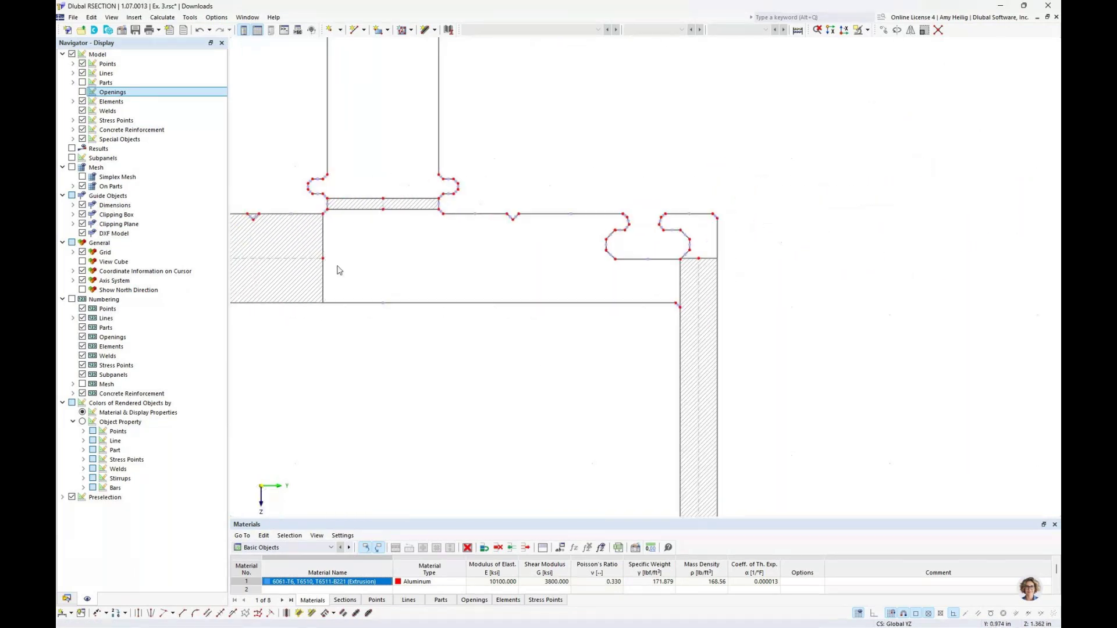
drag(327, 260, 698, 260)
Stretch the stem's neck element from the upper flange's centerline up to the lowest point of the slot's arc.
middle_drag(425, 346, 638, 379)
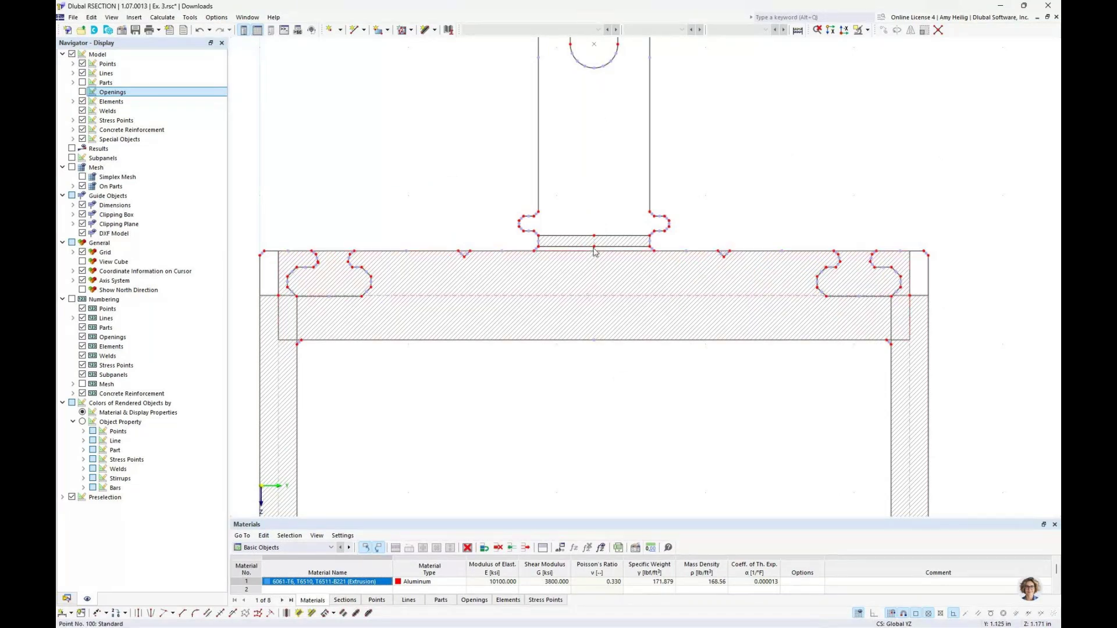
drag(595, 243, 596, 297)
middle_drag(729, 220, 701, 323)
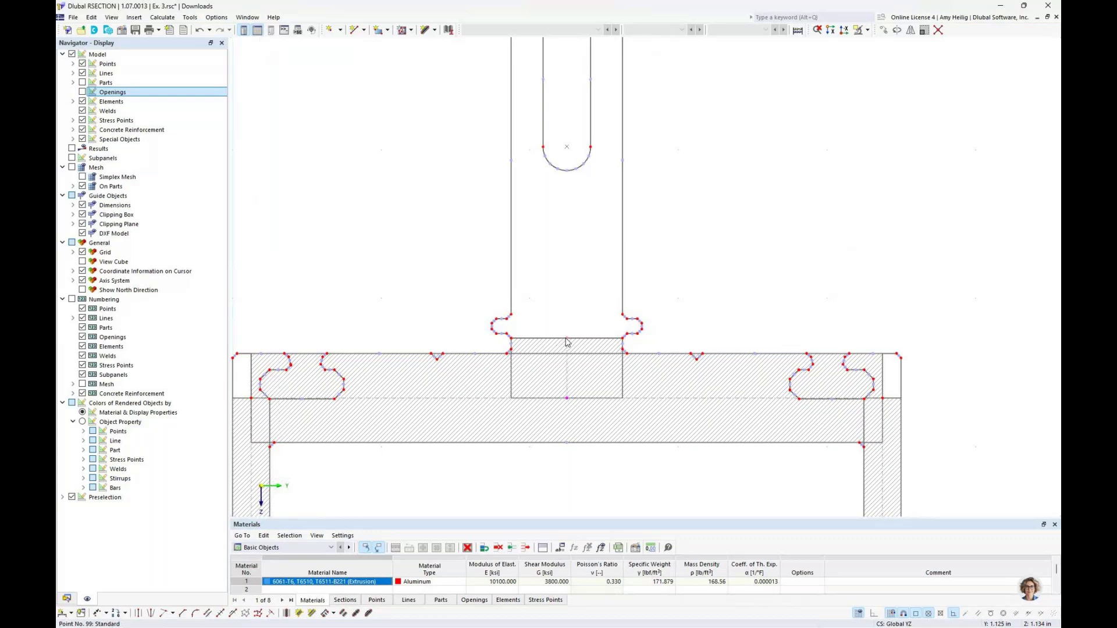
drag(567, 342, 554, 133)
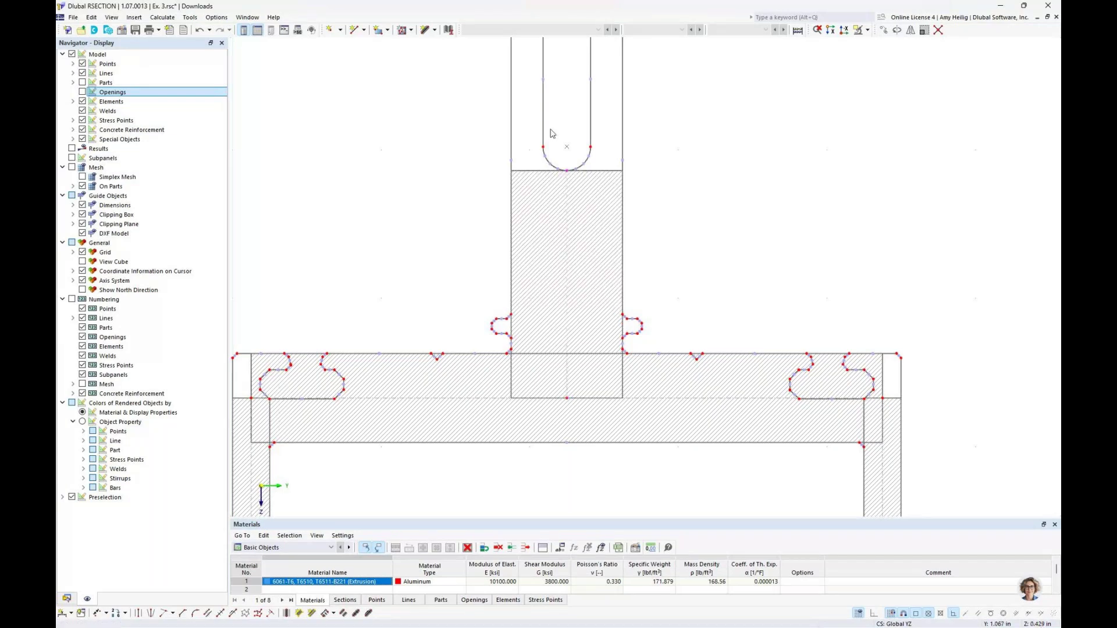
Connect the stem element with the upper flange element at their crossing on the flange's centerline.
scroll(706, 292, down, 2)
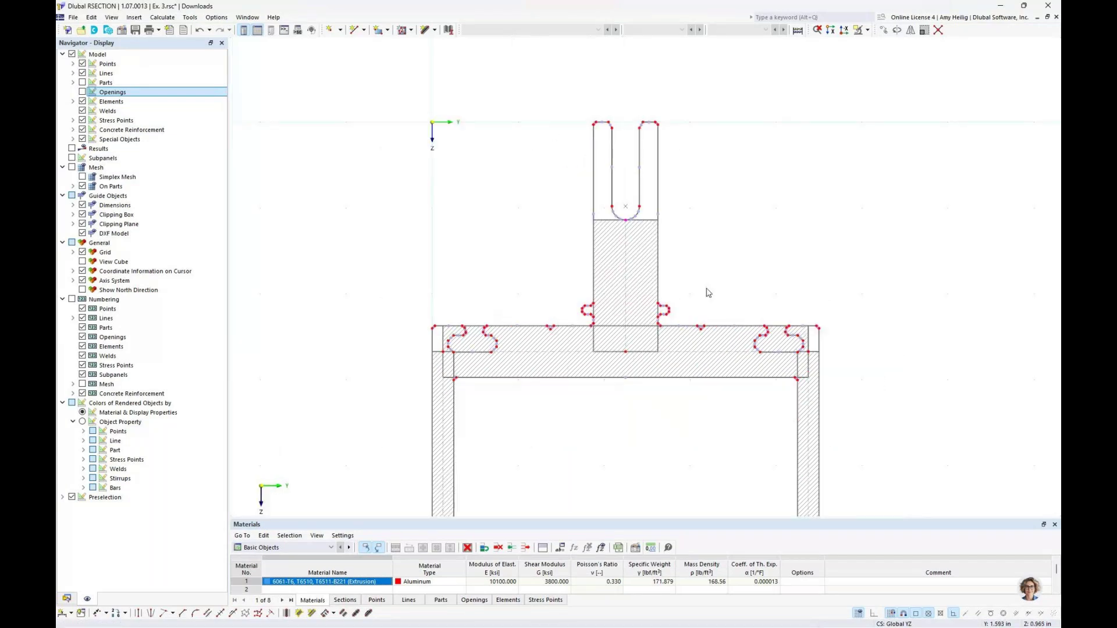
middle_drag(706, 292, 656, 242)
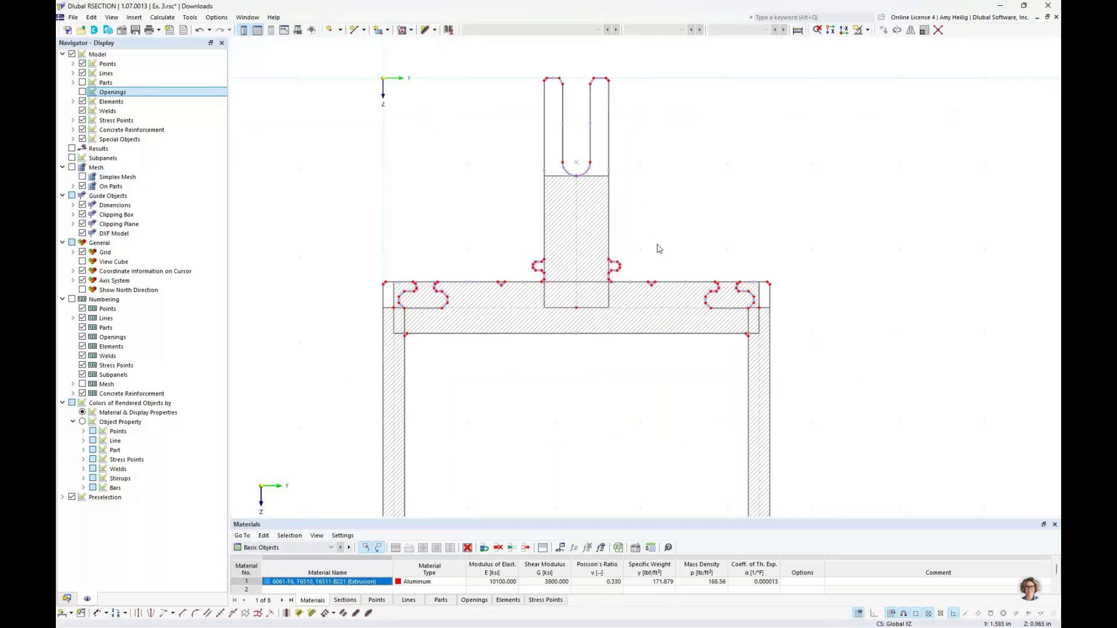
click(579, 245)
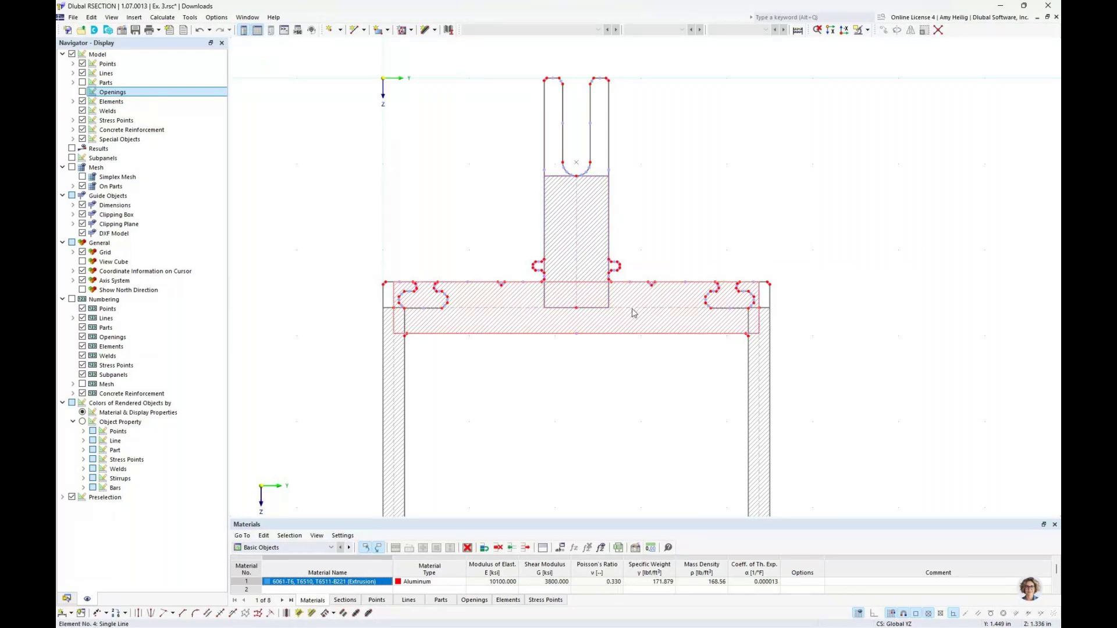
click(634, 313)
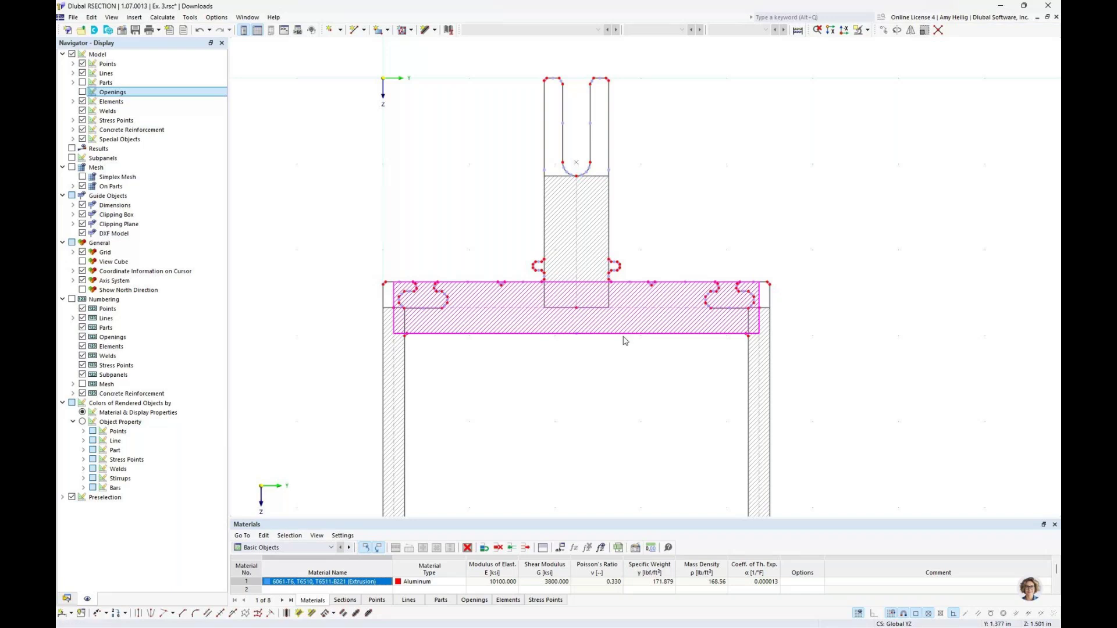
click(734, 228)
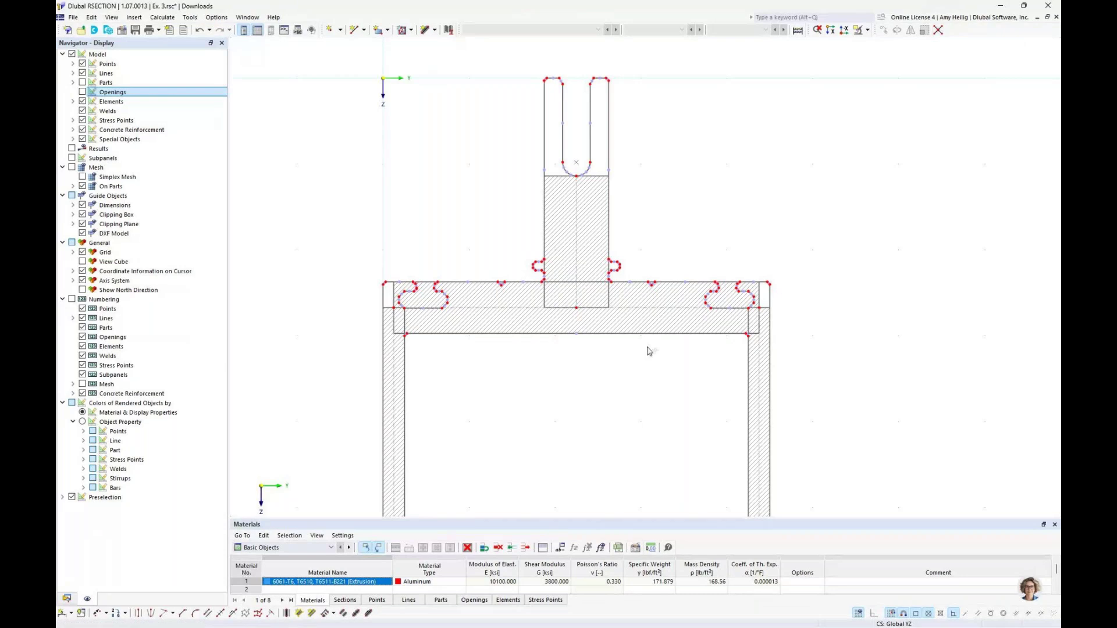
drag(652, 384, 498, 225)
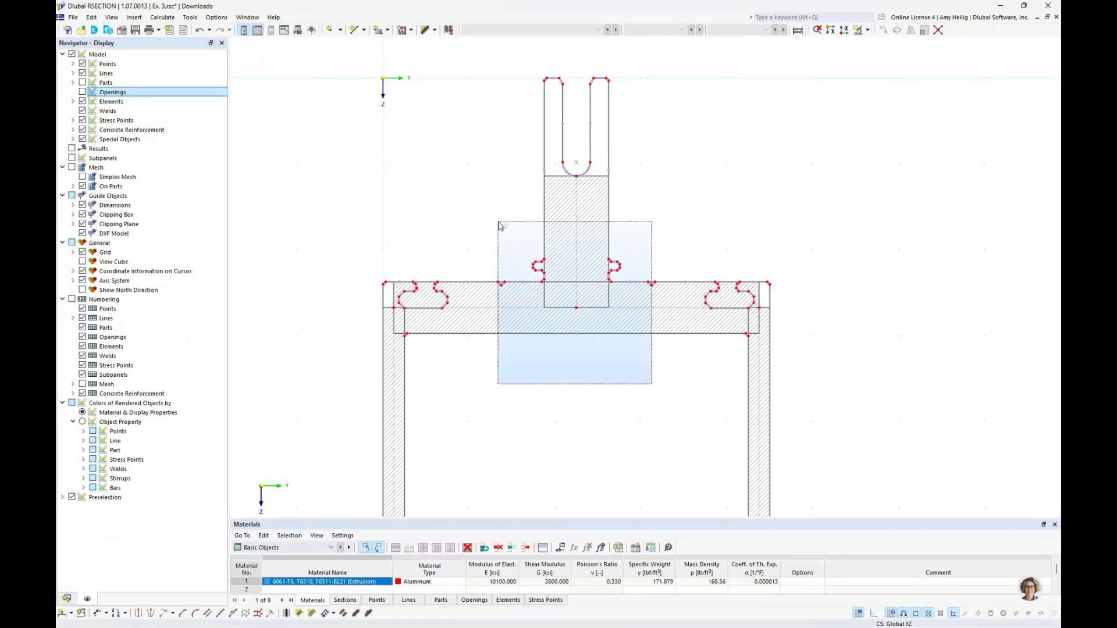
drag(499, 225, 499, 225)
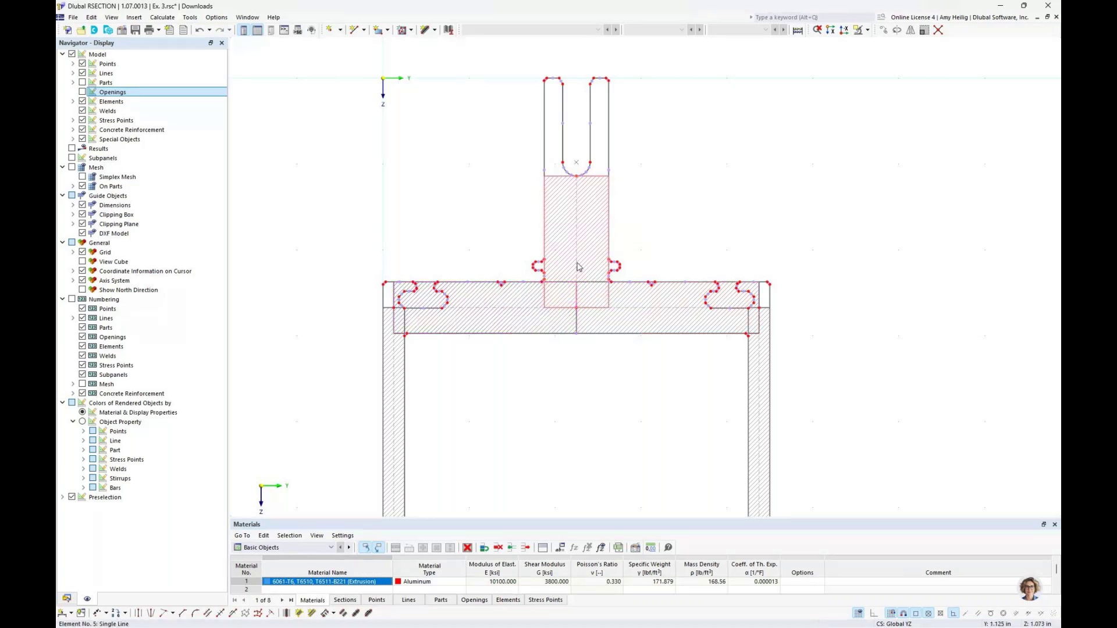
Check the joint by selecting the stem element and one half of the divided upper flange element separately, and inspect the slotted stem.
click(576, 282)
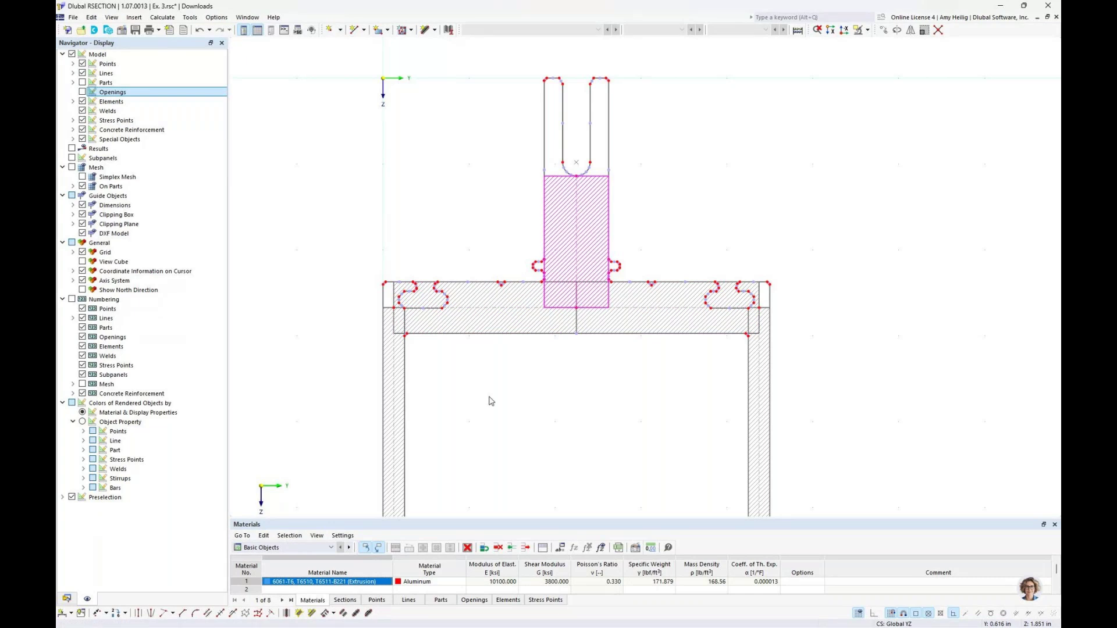
scroll(519, 392, up, 2)
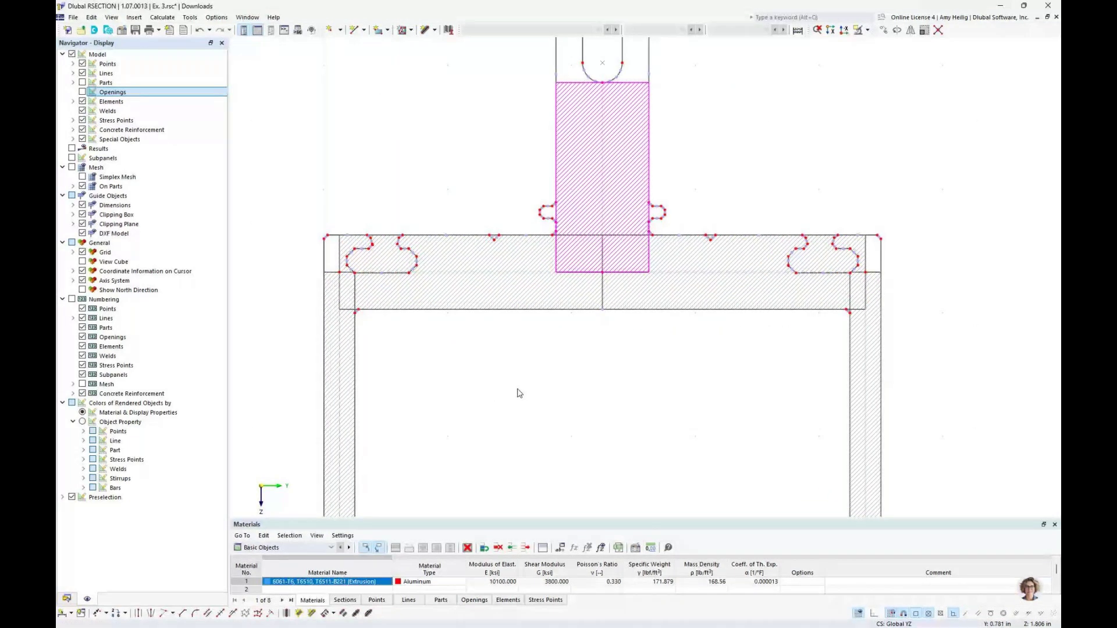
scroll(520, 393, up, 1)
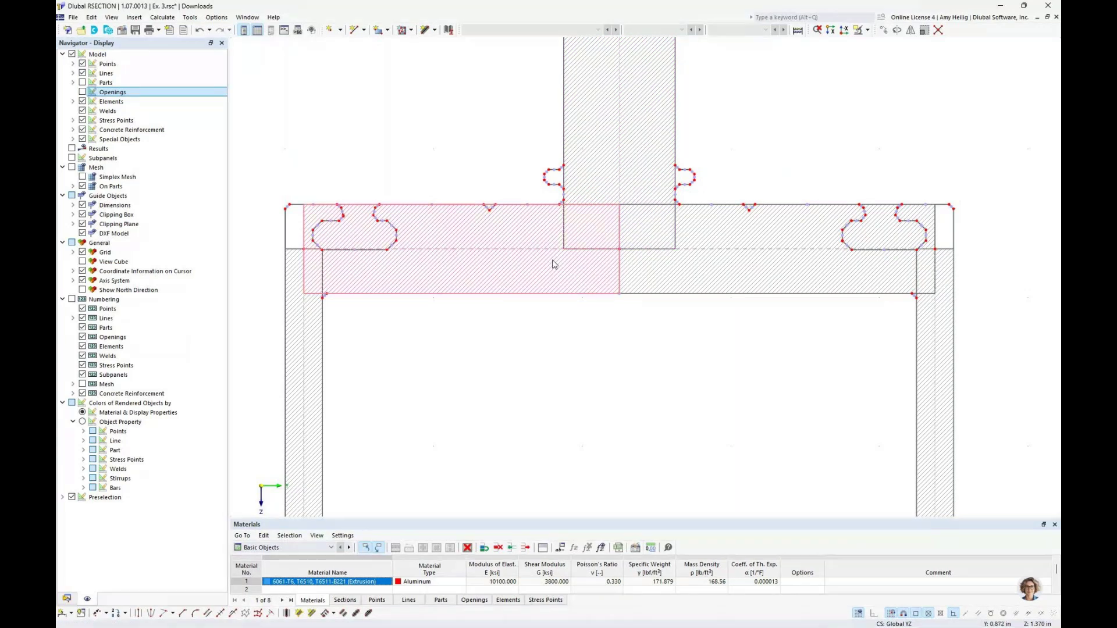
click(732, 249)
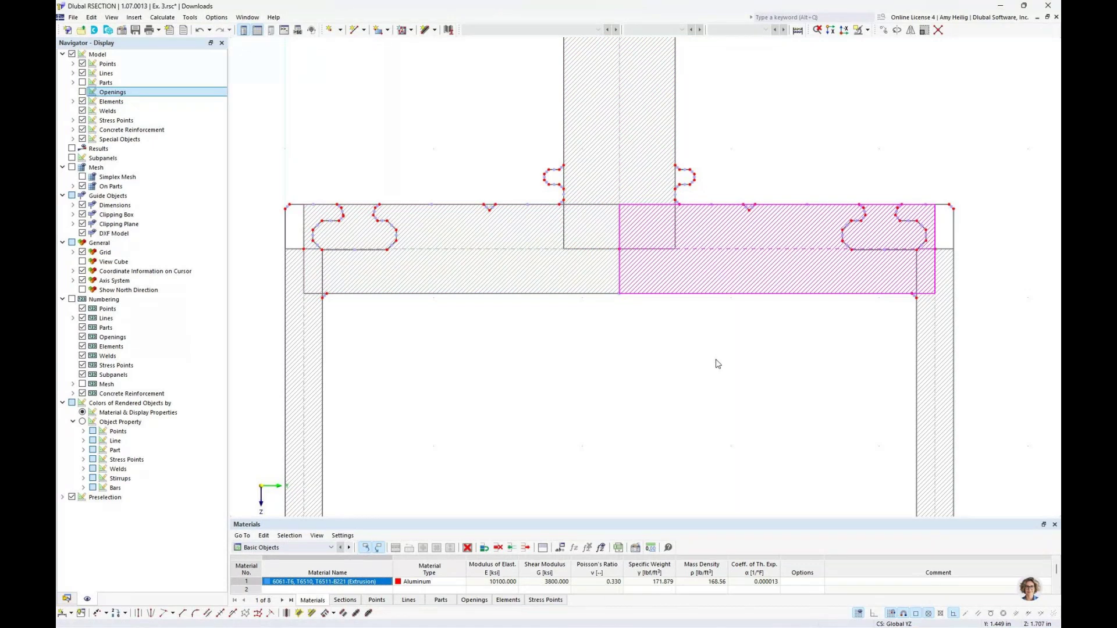
mouse_move(735, 251)
scroll(529, 325, down, 3)
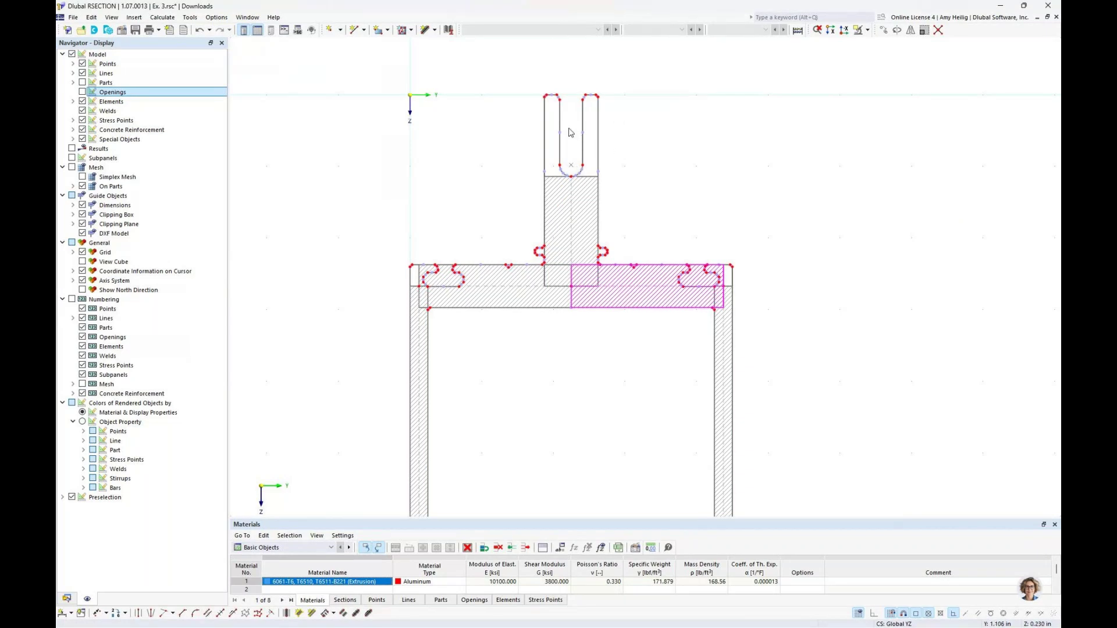
middle_drag(568, 127, 566, 192)
scroll(556, 198, up, 2)
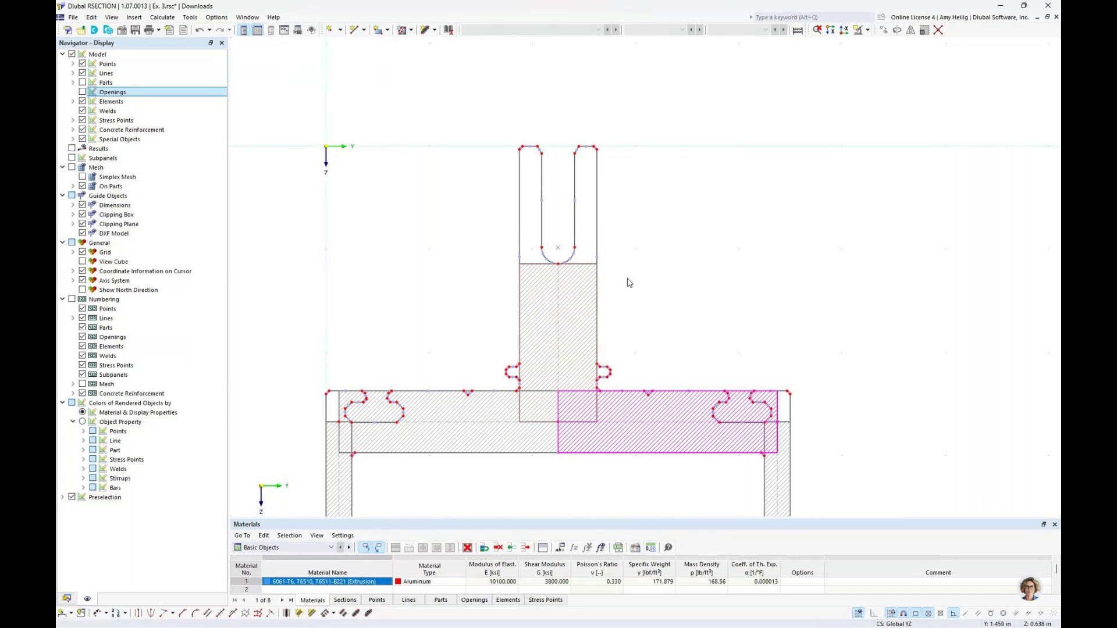
Move the lower end points of both side-wall elements by Y 0 and Z 0.202 in, down to the bottom flange element's centerline.
scroll(627, 283, down, 3)
middle_drag(623, 454, 652, 241)
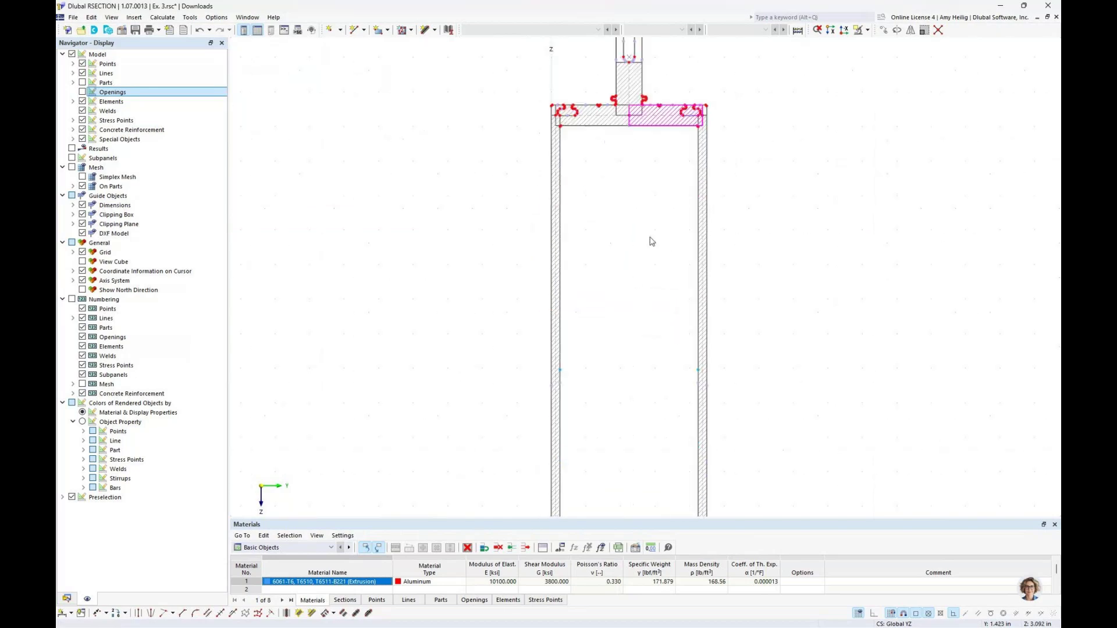
middle_drag(645, 421, 616, 202)
middle_drag(612, 378, 607, 304)
scroll(546, 370, up, 7)
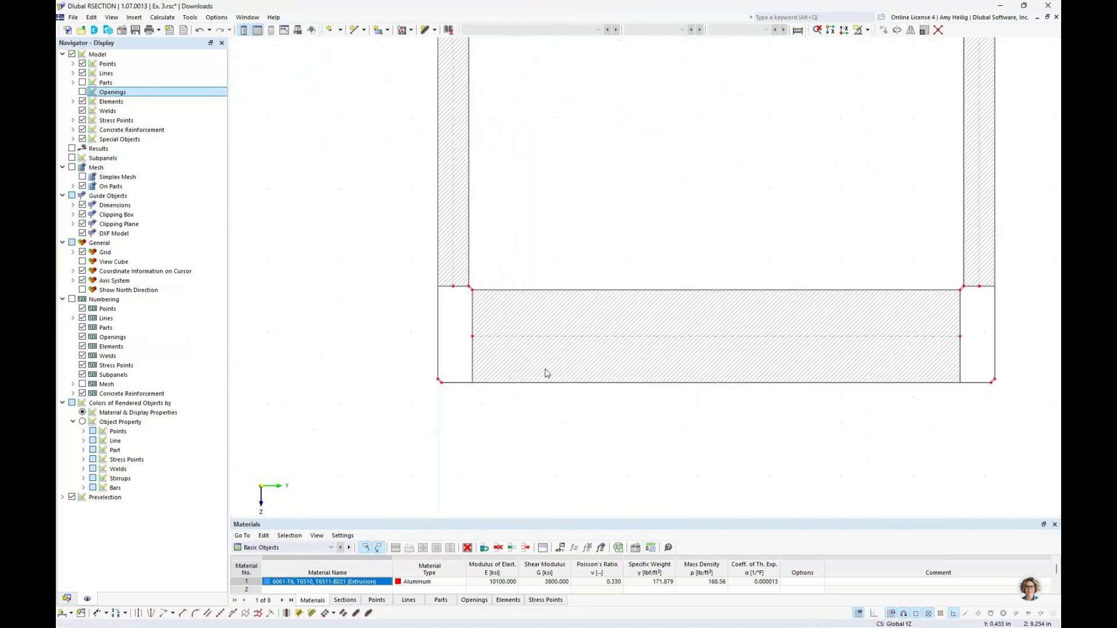
middle_drag(546, 372, 464, 382)
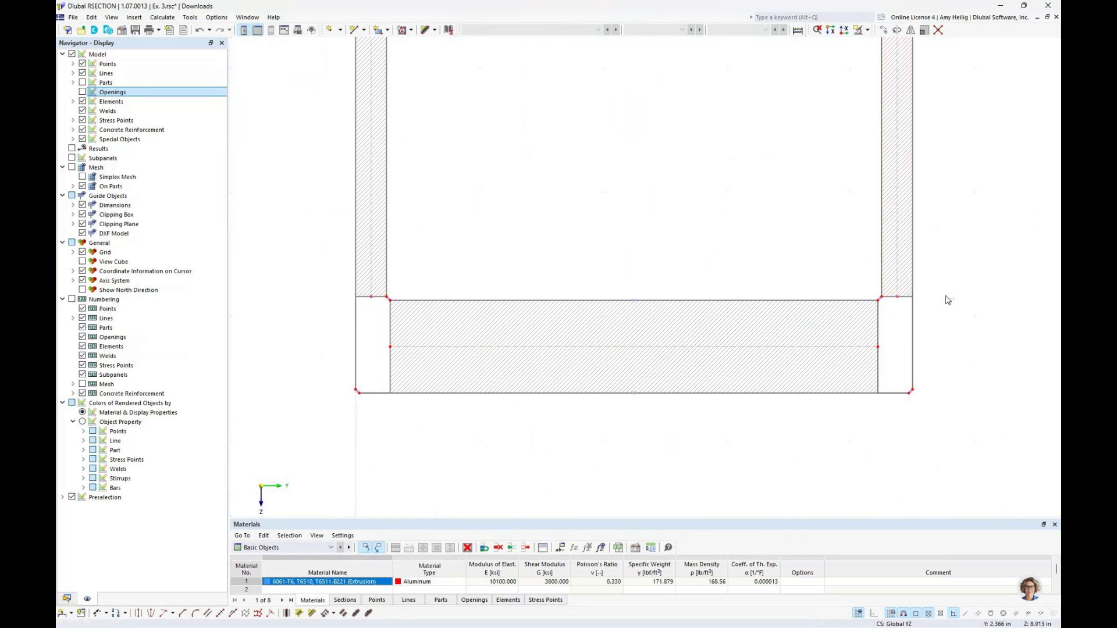
click(884, 30)
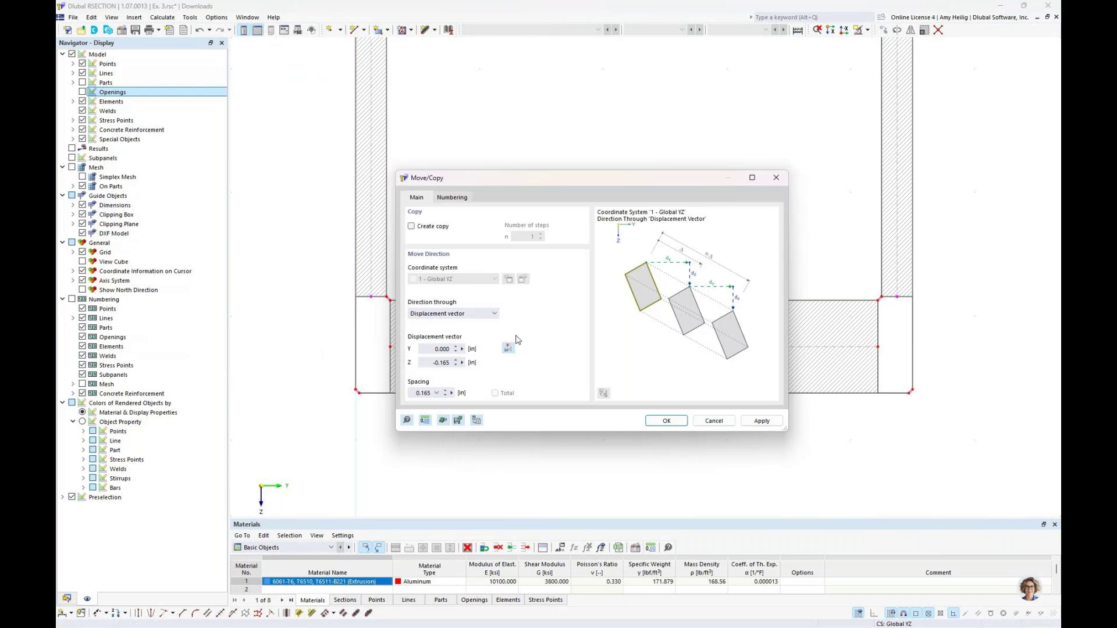
click(508, 349)
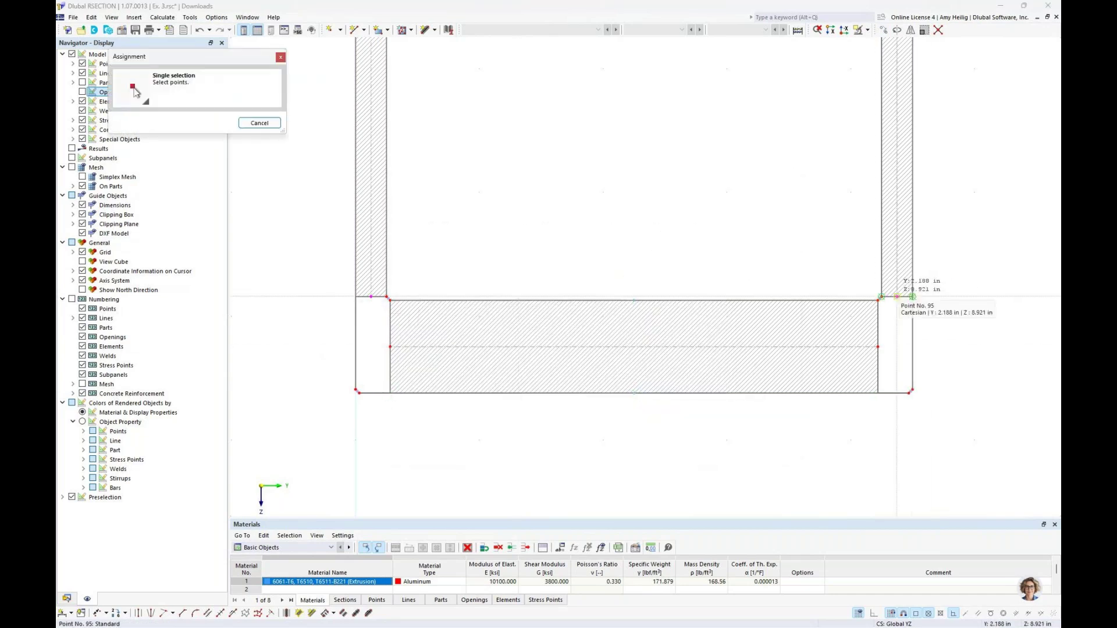
click(897, 297)
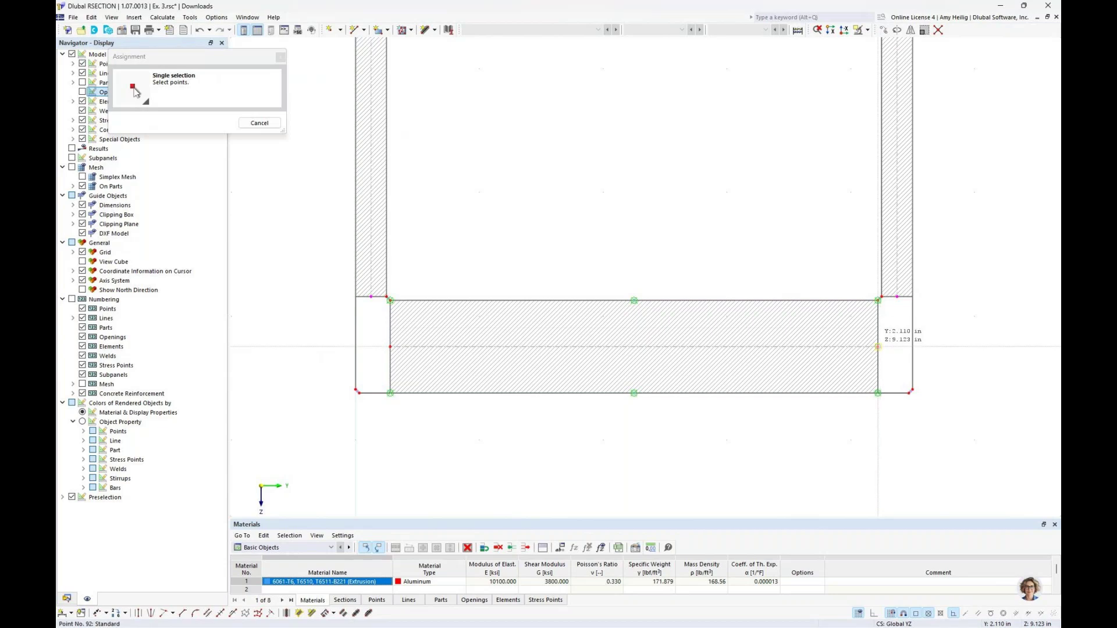
click(878, 347)
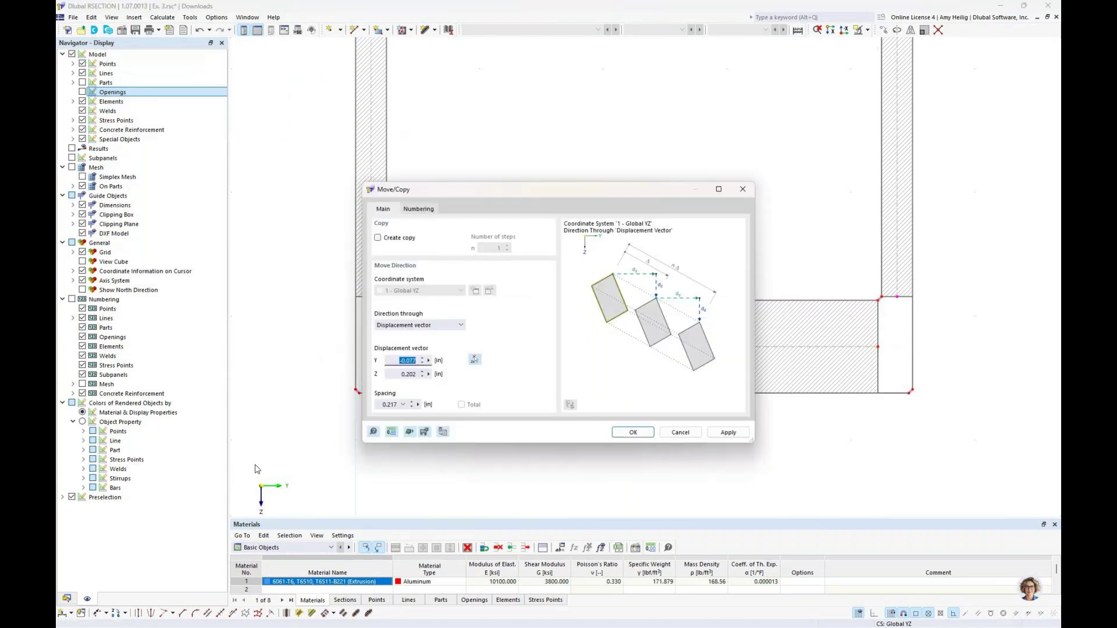
text(0)
click(636, 435)
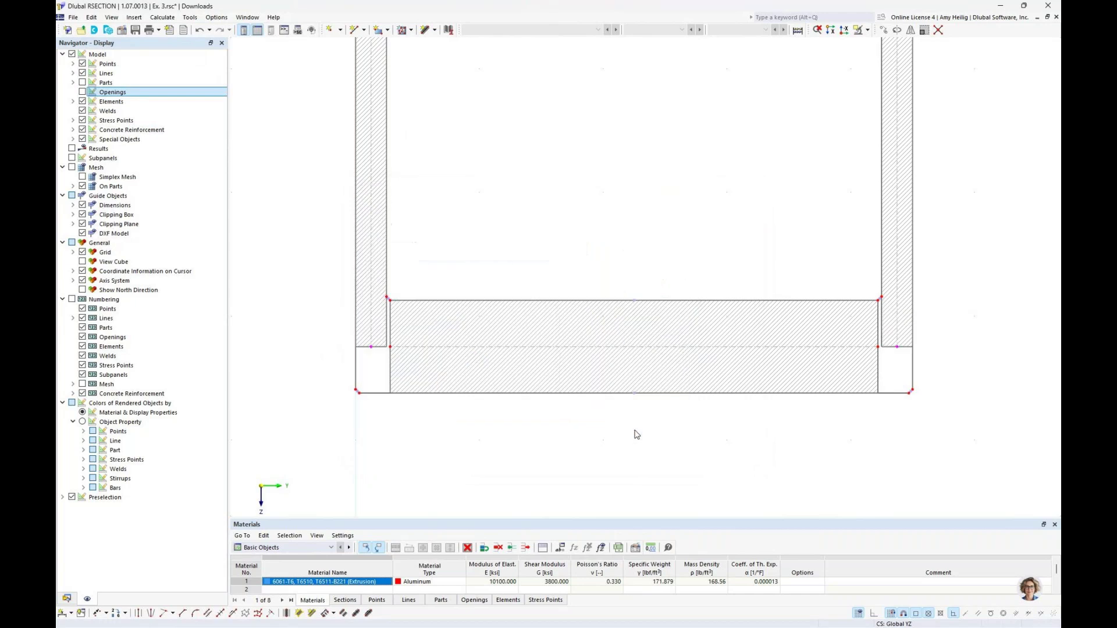
Extend both ends of the bottom flange element to the lower end points of the two side-wall elements.
scroll(369, 368, up, 2)
scroll(366, 366, up, 4)
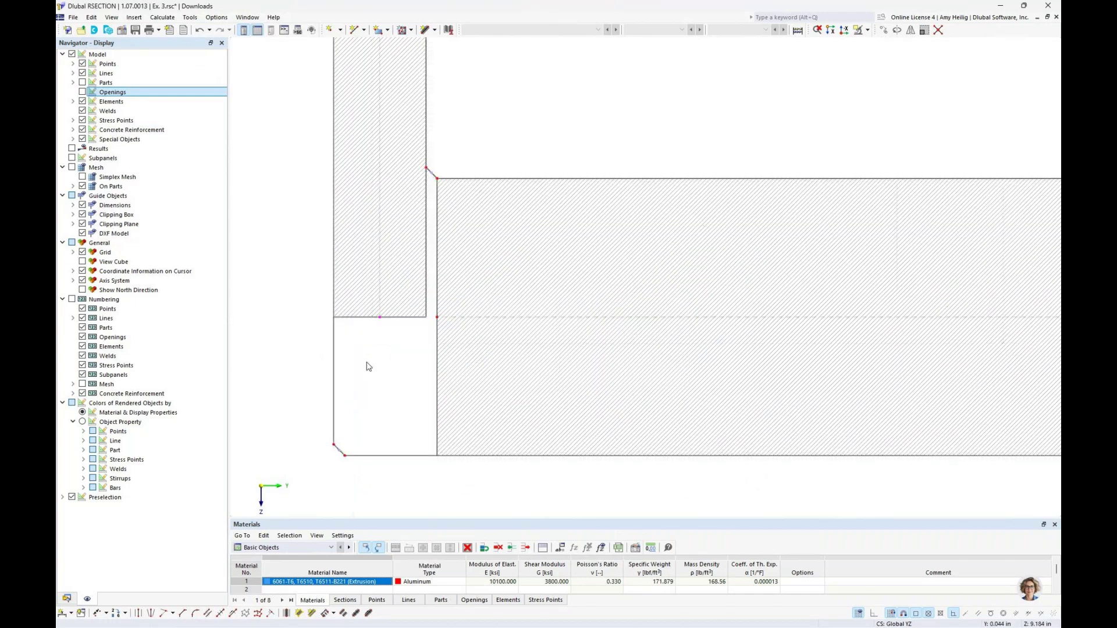
drag(451, 309, 385, 312)
scroll(385, 312, down, 1)
scroll(385, 311, down, 5)
middle_drag(859, 307, 487, 314)
scroll(623, 318, up, 4)
scroll(623, 316, up, 2)
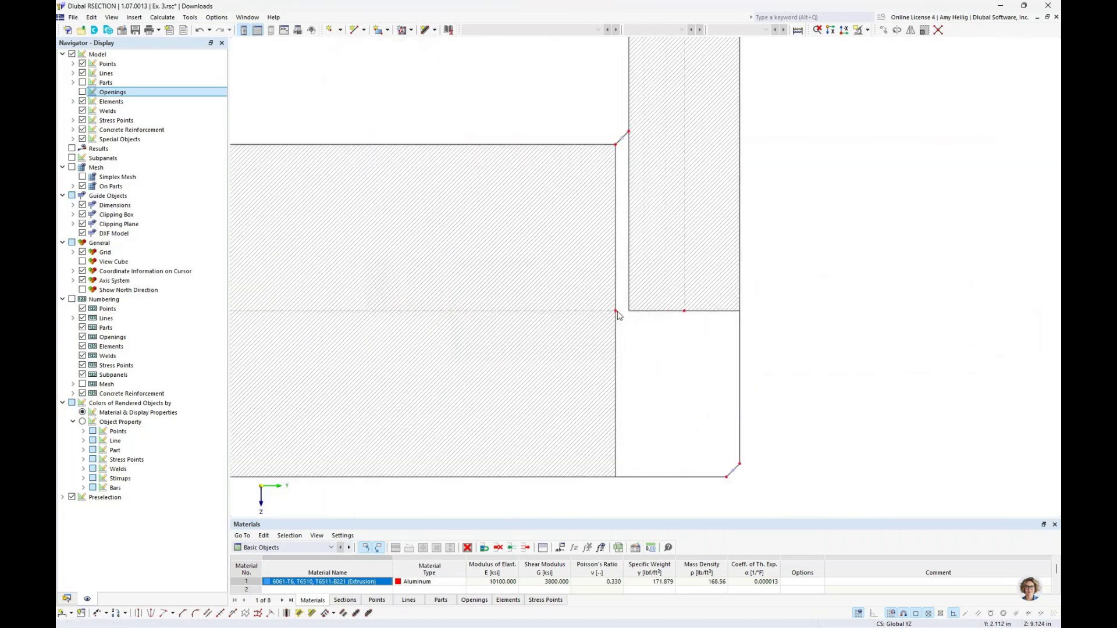
drag(616, 312, 691, 309)
Calculate the section properties with the model's Finite Element Analysis method.
scroll(691, 309, down, 4)
scroll(690, 310, down, 3)
middle_drag(653, 247, 590, 339)
click(163, 18)
click(170, 30)
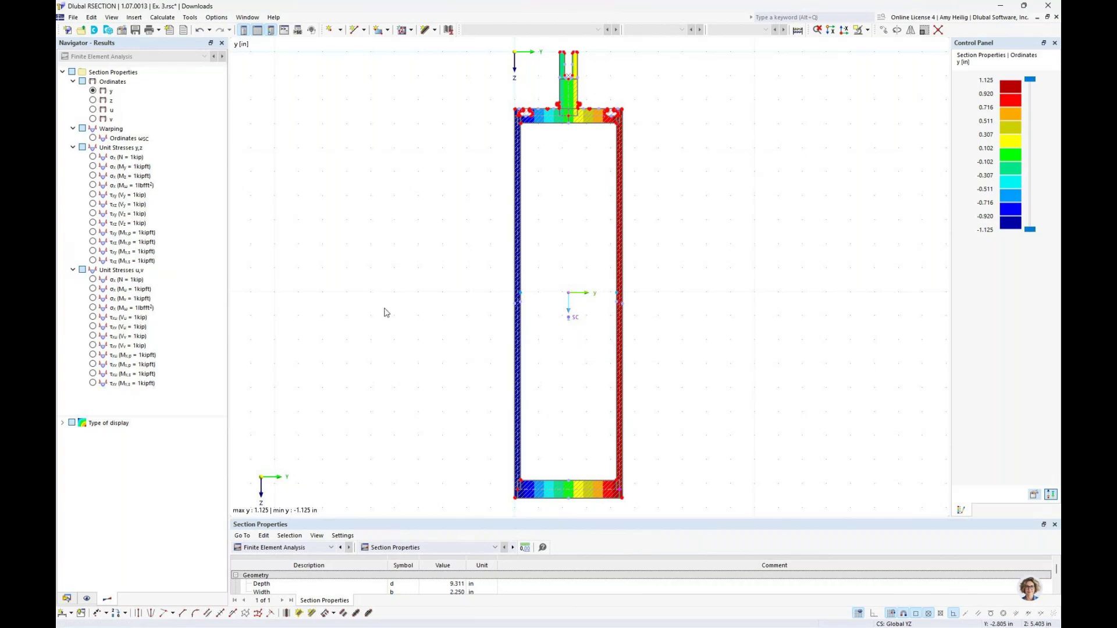
Switch the Ex. 3 model's analysis method to Thin-Walled Analysis and calculate the section properties.
click(67, 598)
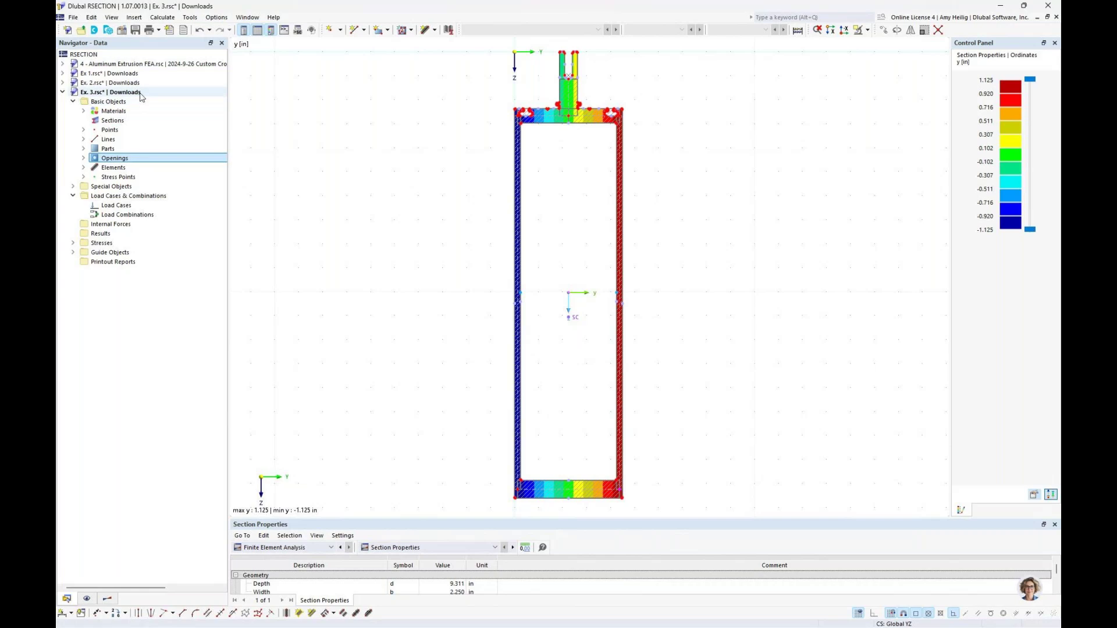
right_click(123, 92)
click(161, 102)
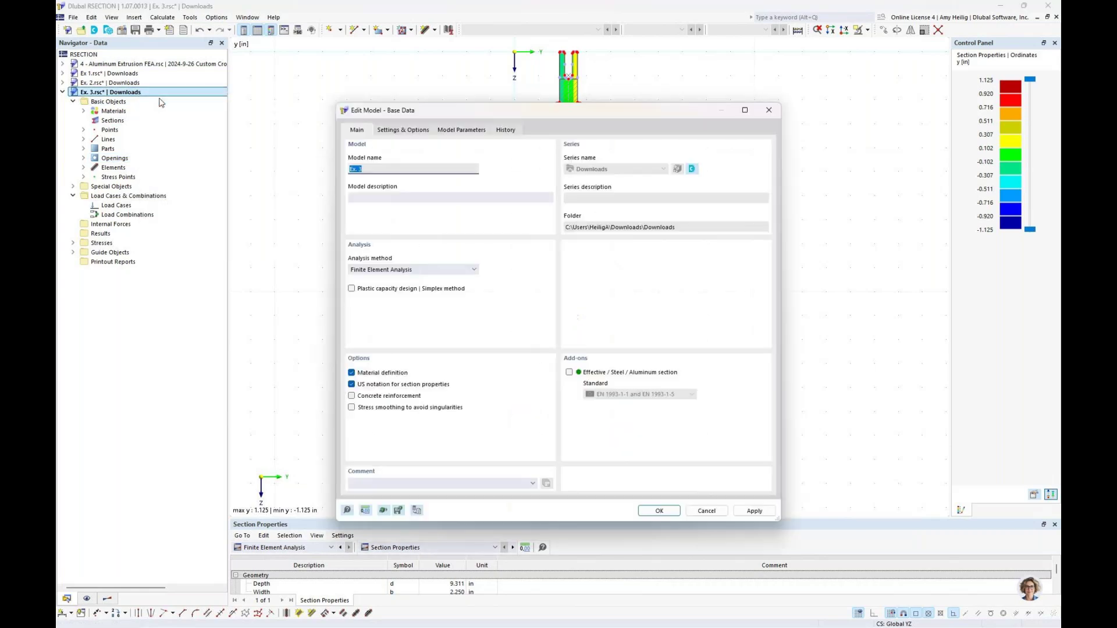
click(381, 269)
click(378, 287)
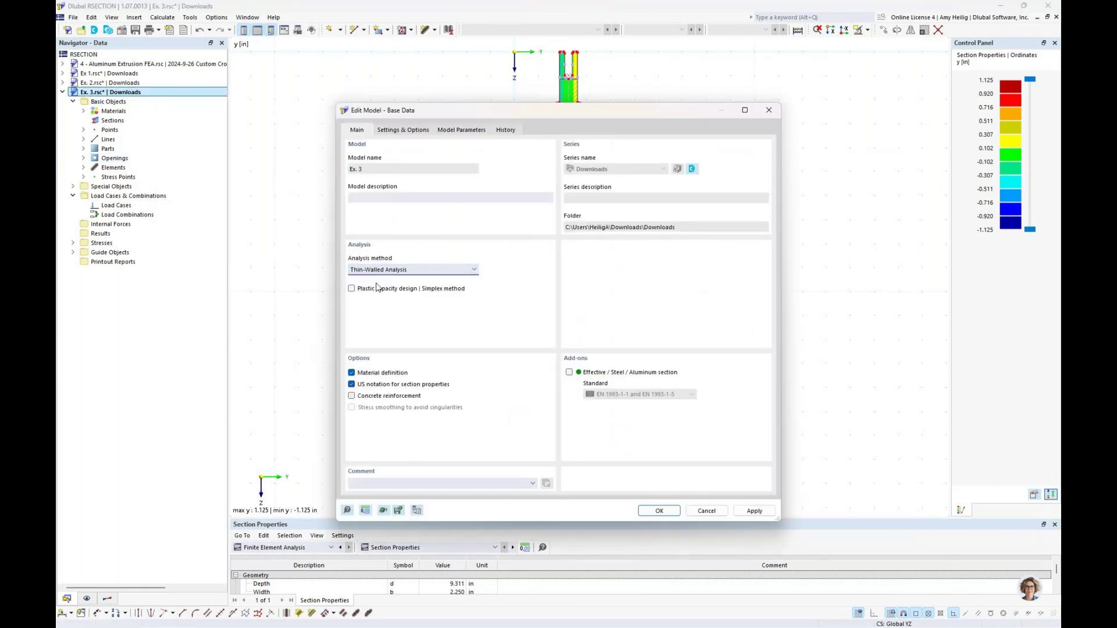
click(654, 510)
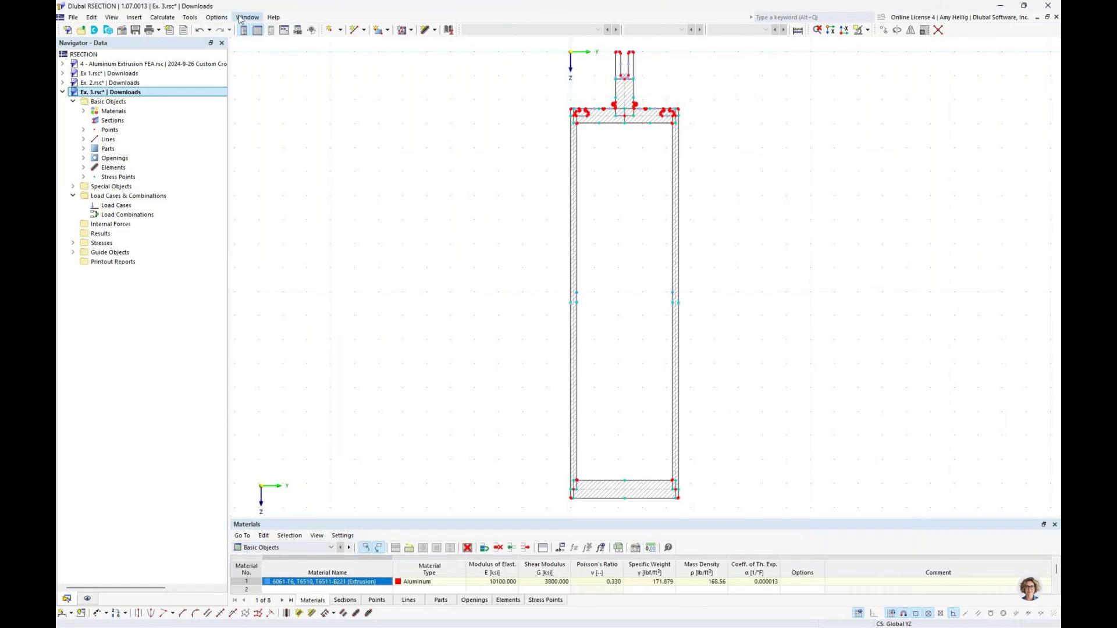
click(163, 17)
click(186, 40)
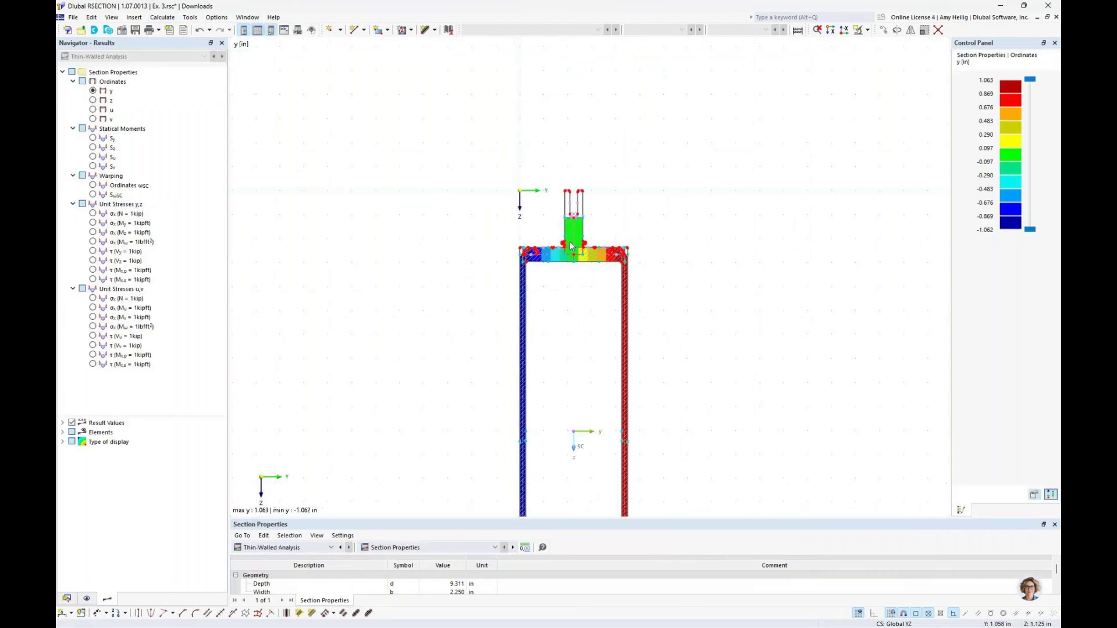
Examine the thin-walled y-ordinate results on the stem, upper flange and side walls, including the small profile details left without elements.
scroll(574, 226, up, 5)
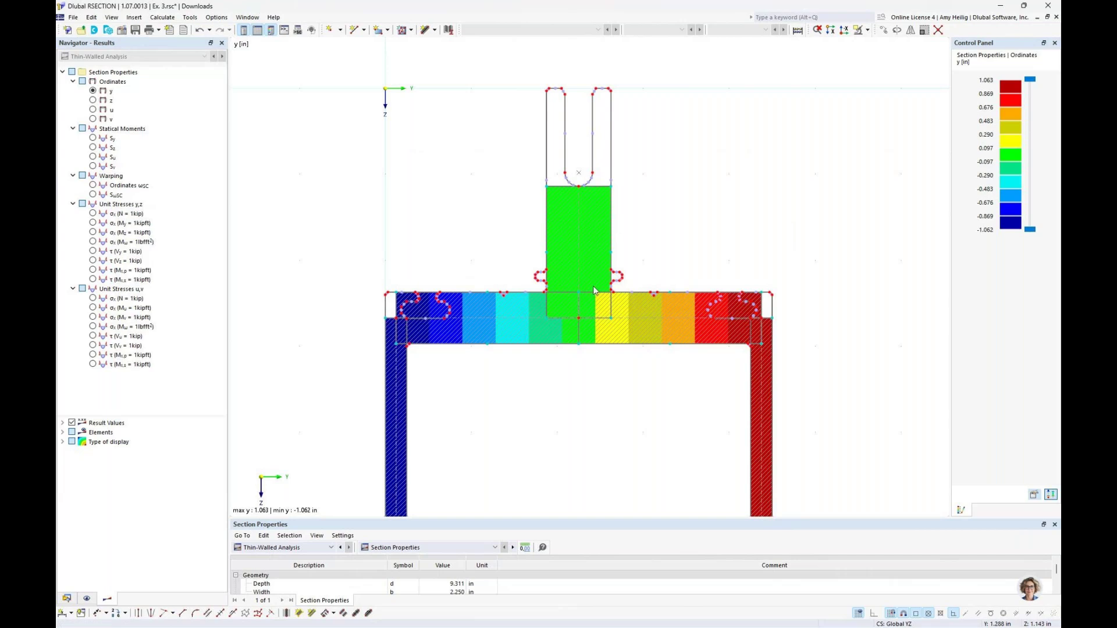
scroll(430, 326, up, 5)
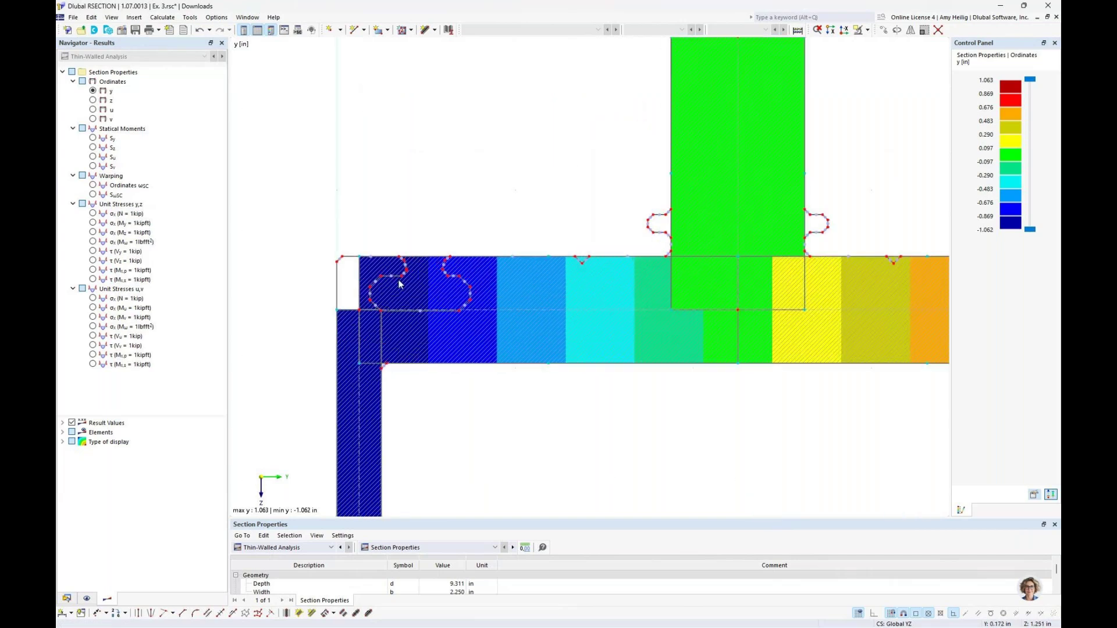
scroll(399, 284, down, 5)
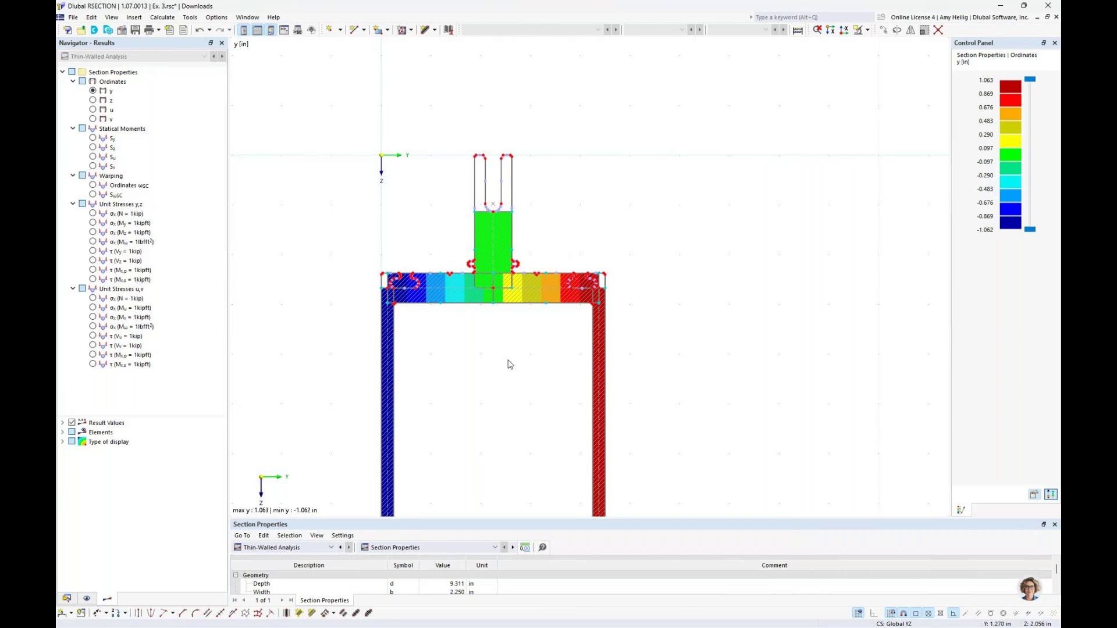
scroll(541, 321, down, 4)
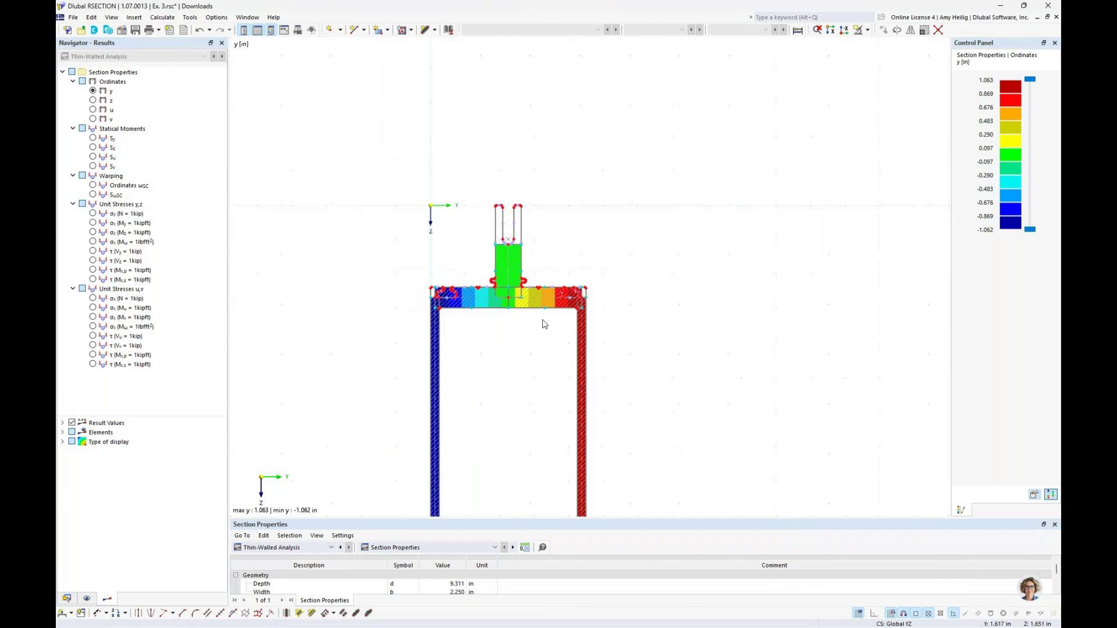
middle_drag(528, 364, 591, 207)
scroll(591, 208, up, 1)
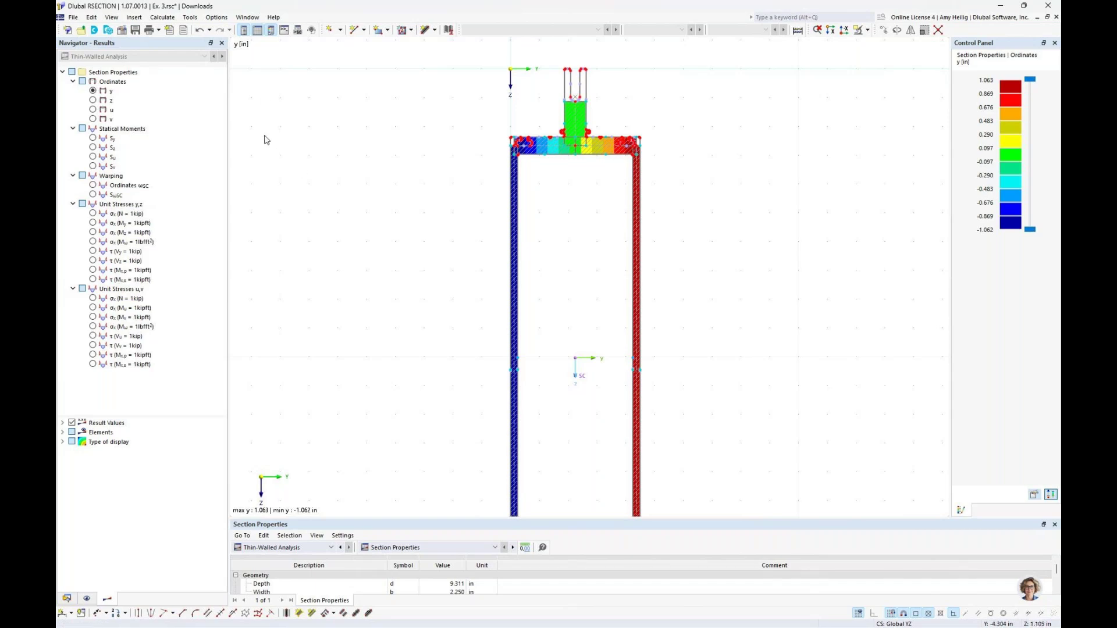
Switch to the 4 - Aluminum Extrusion FEA model and locate its part defined by boundary lines.
click(247, 17)
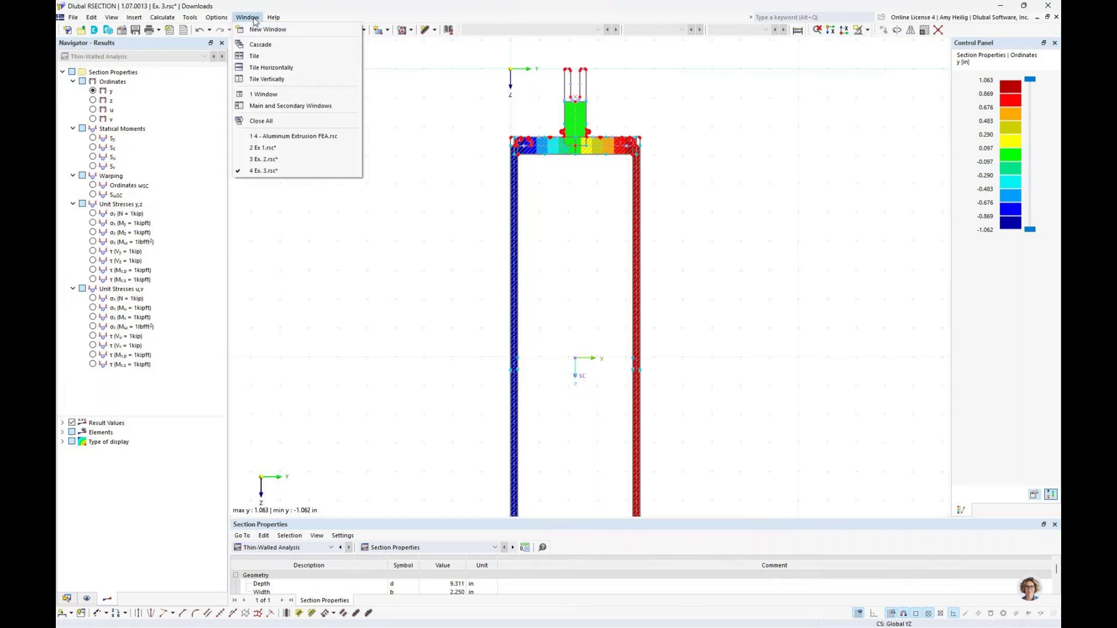
click(292, 137)
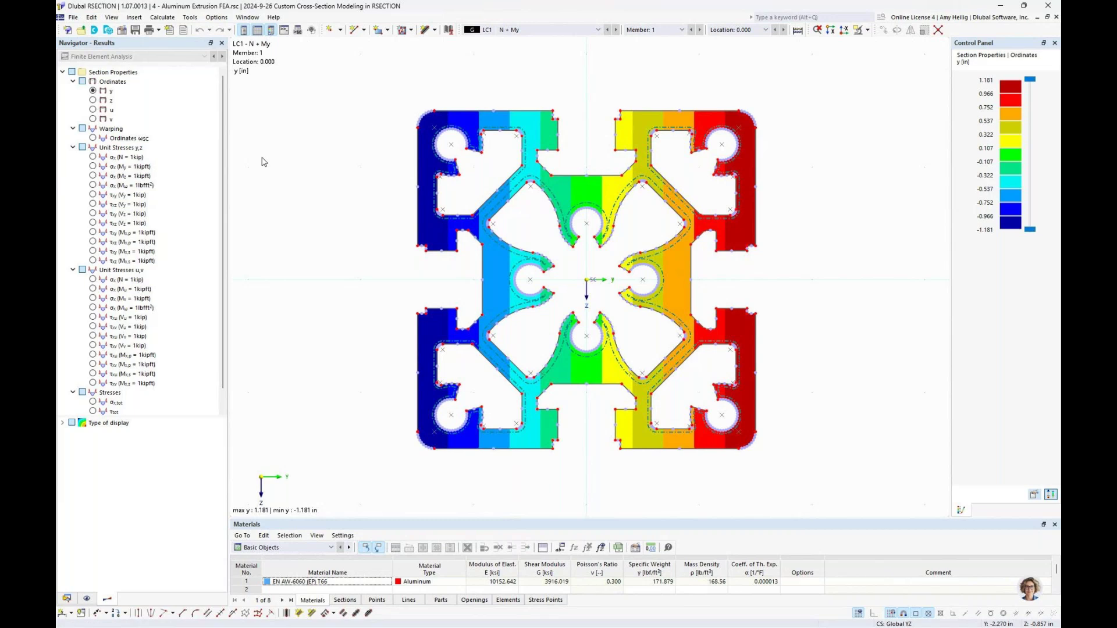
click(67, 598)
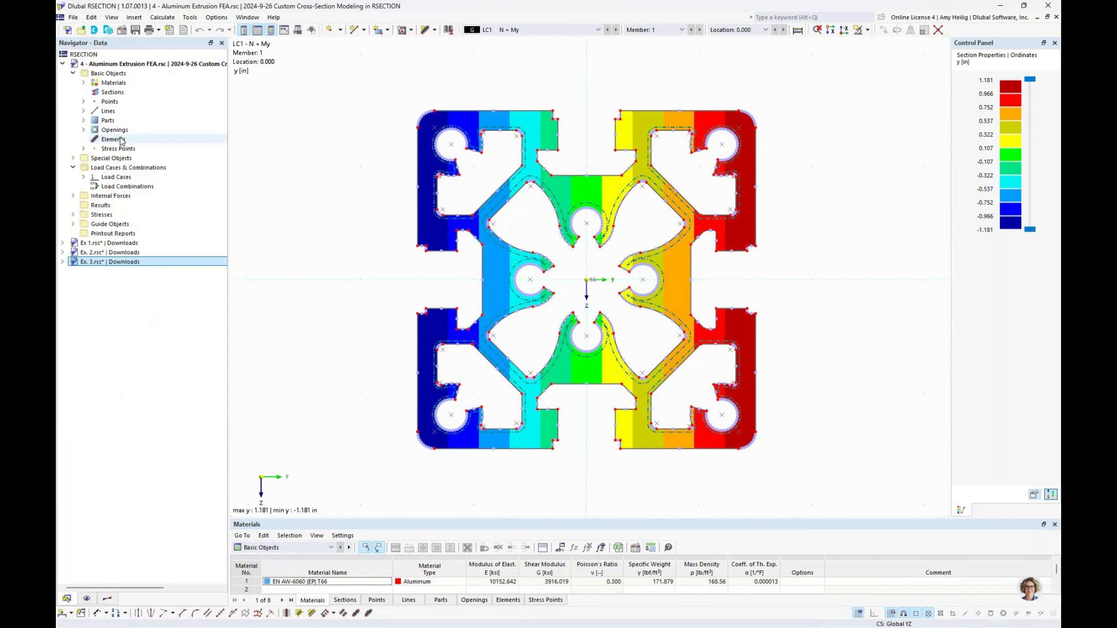
click(84, 120)
click(123, 130)
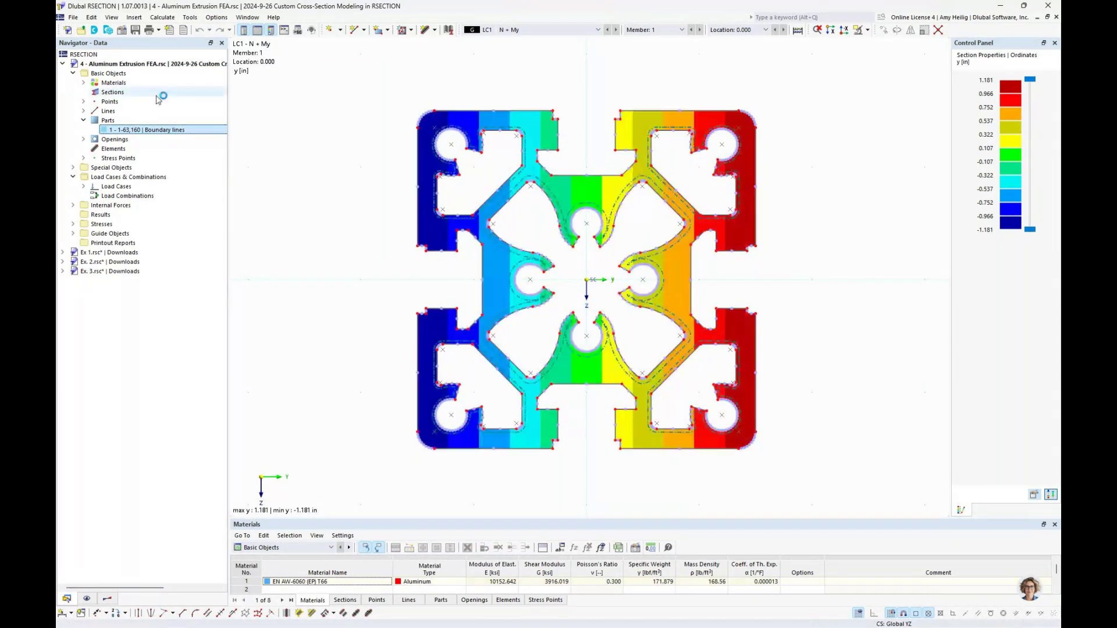
Review the analysis method in the aluminum extrusion model's base data without changing anything.
right_click(146, 64)
click(164, 74)
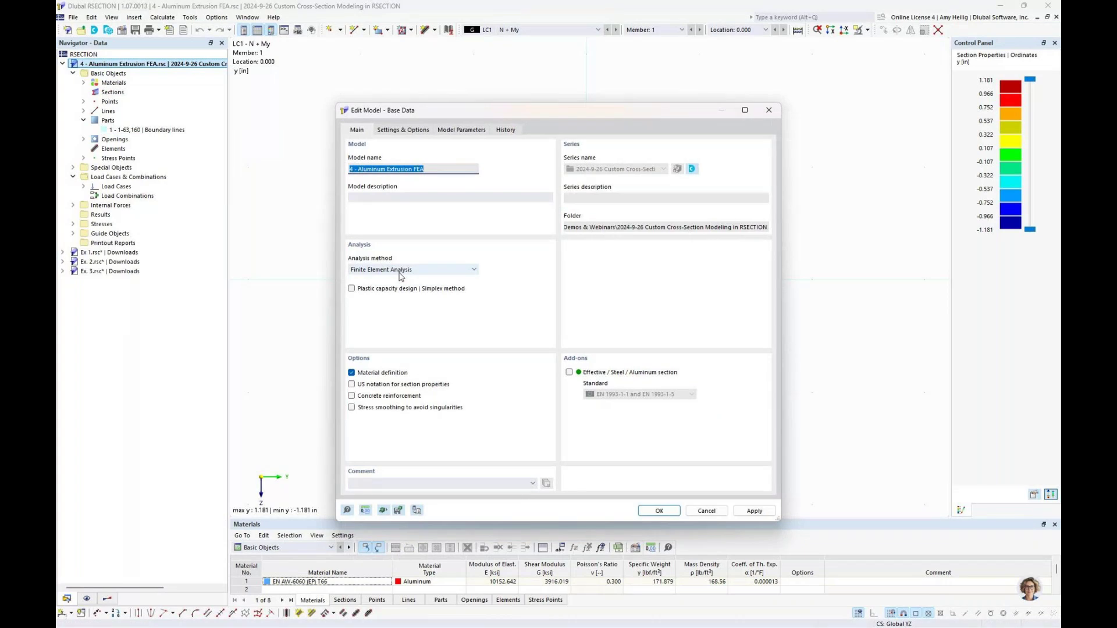
click(717, 513)
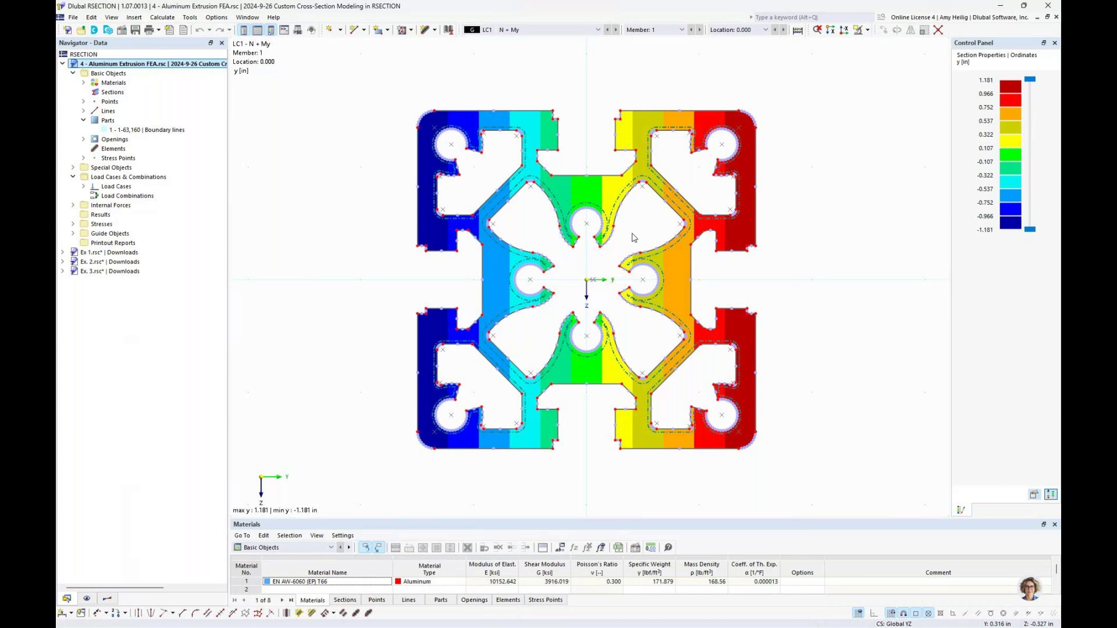
Examine the aluminum extrusion's Finite Element Analysis section properties in an enlarged results table beside the full profile.
drag(469, 517, 481, 375)
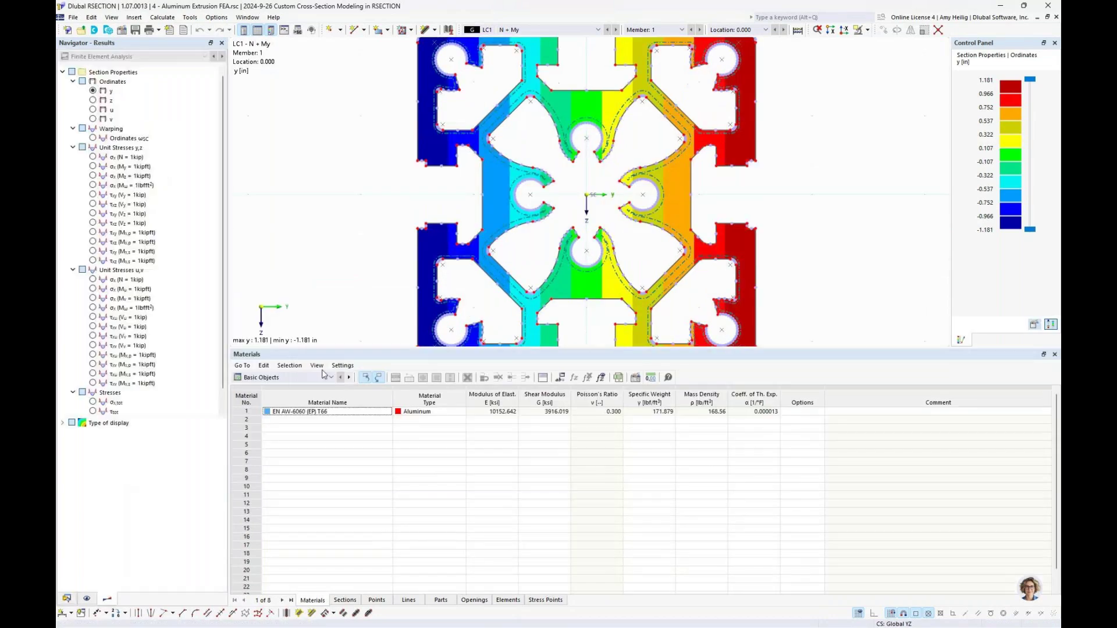
click(283, 378)
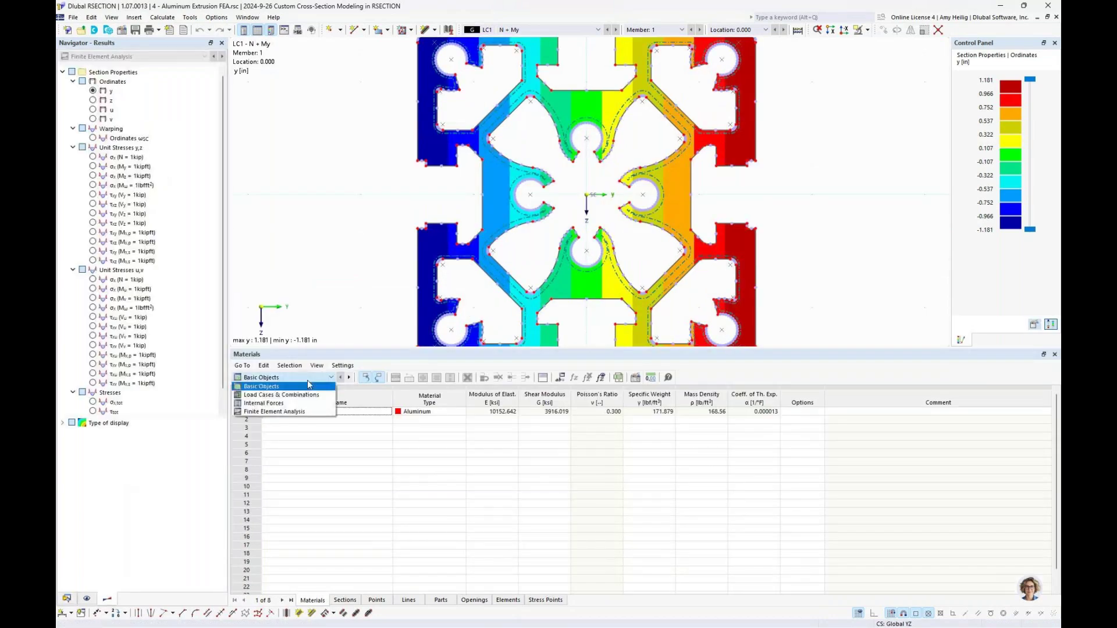
click(279, 402)
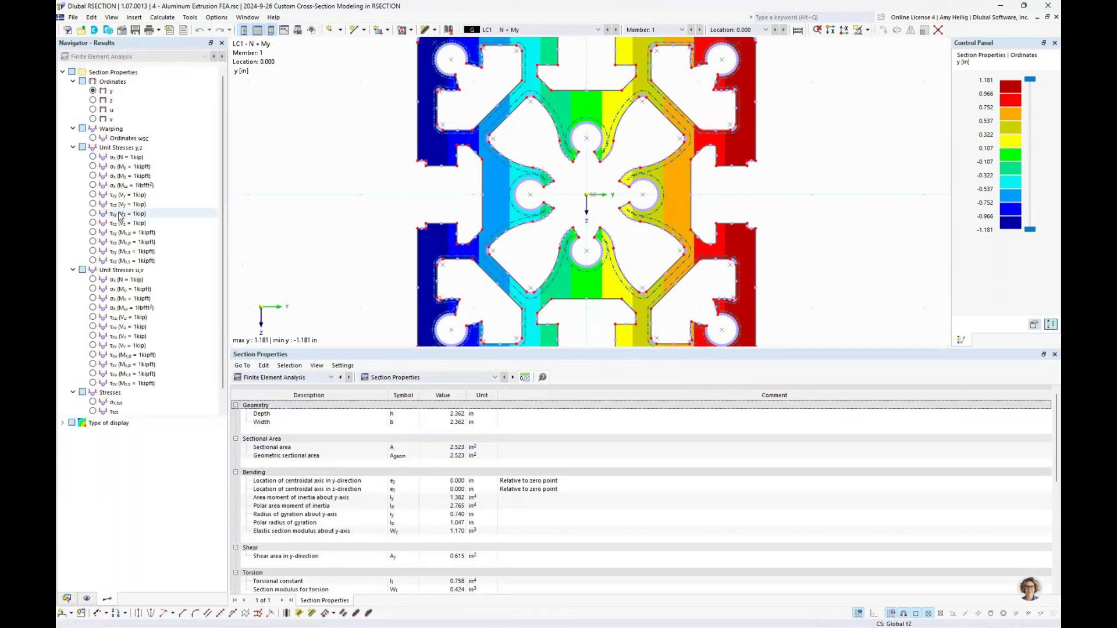
scroll(389, 264, down, 2)
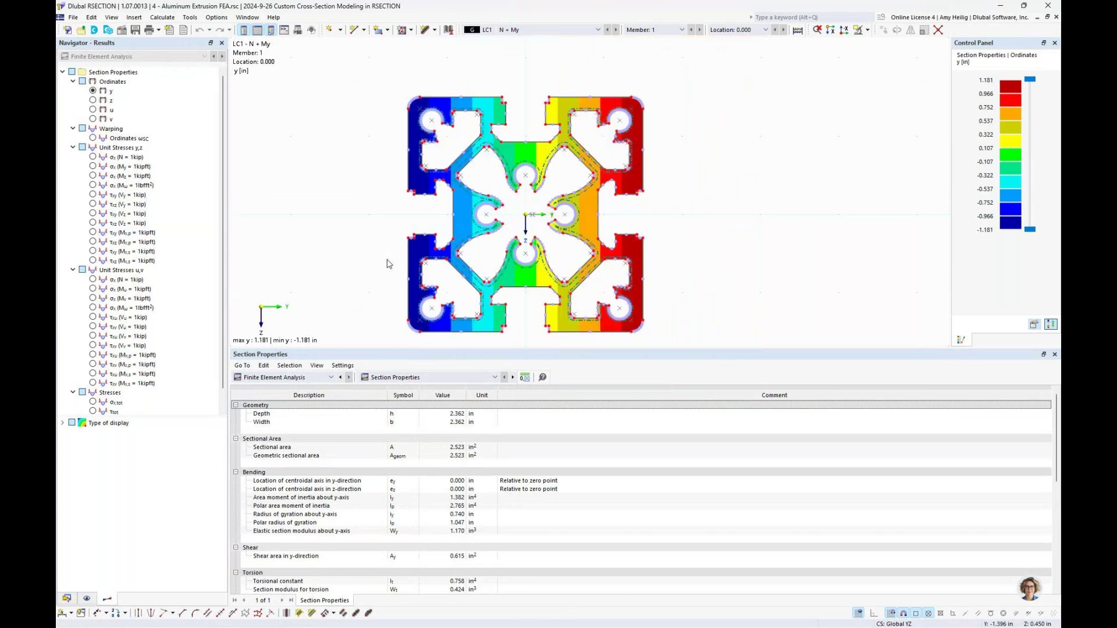
middle_drag(390, 263, 438, 265)
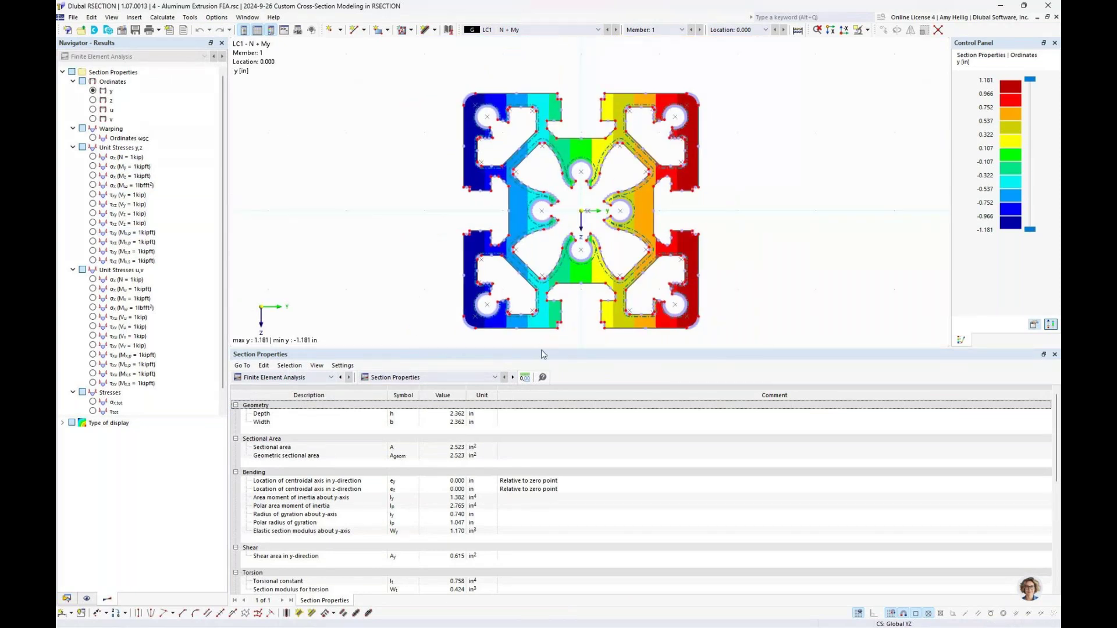
drag(544, 348, 529, 486)
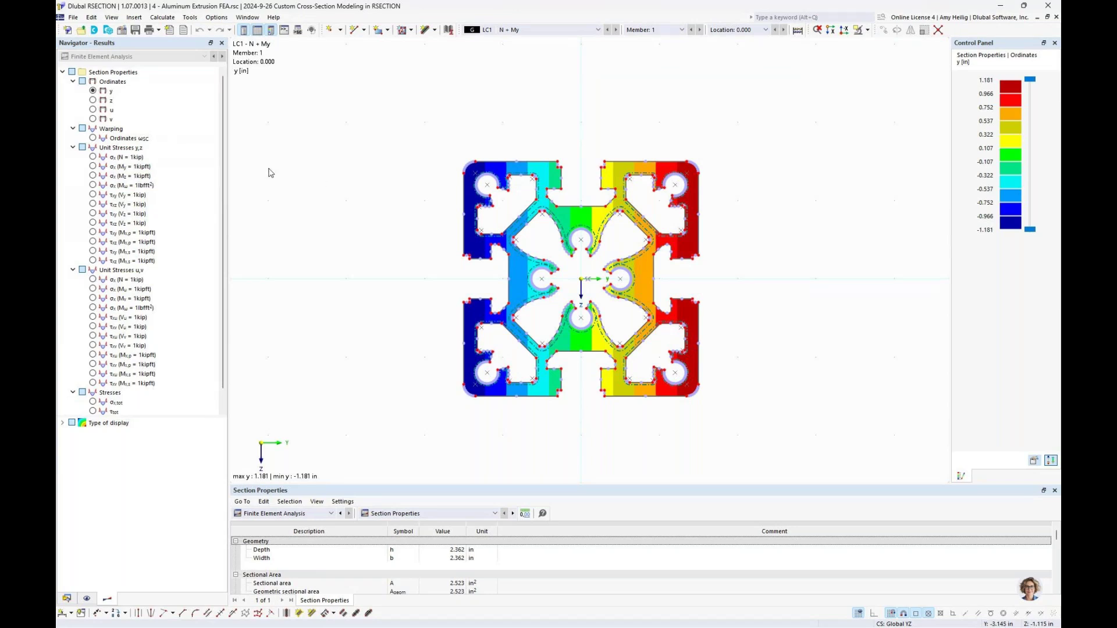
Create a new model named Ex. 5 with concrete reinforcement enabled and a default concrete cover of 1.000 in.
click(73, 16)
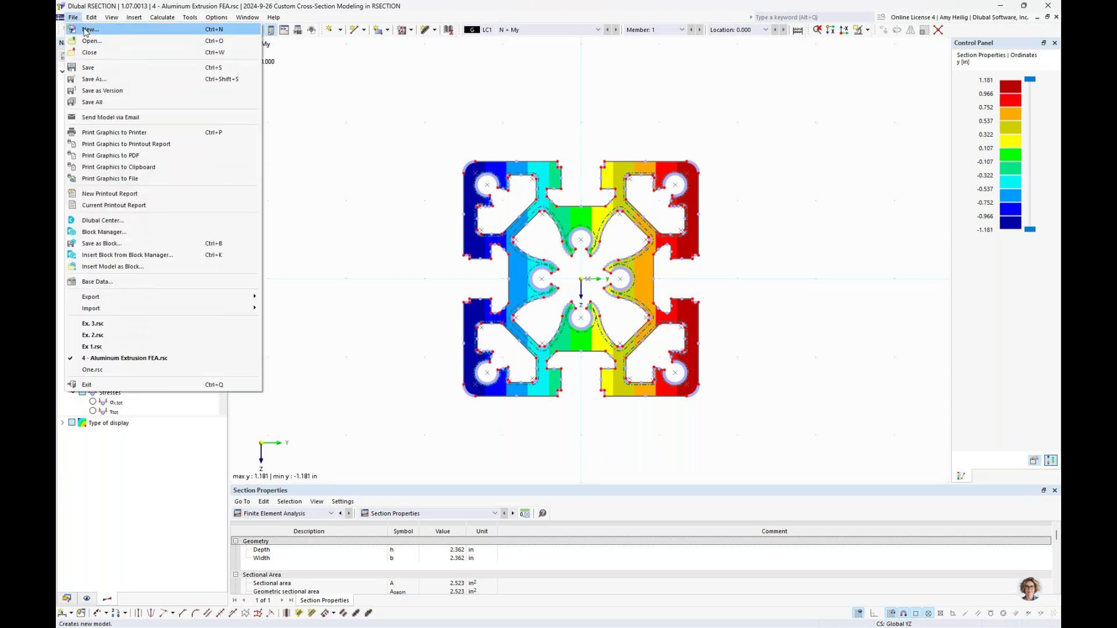
key(Escape)
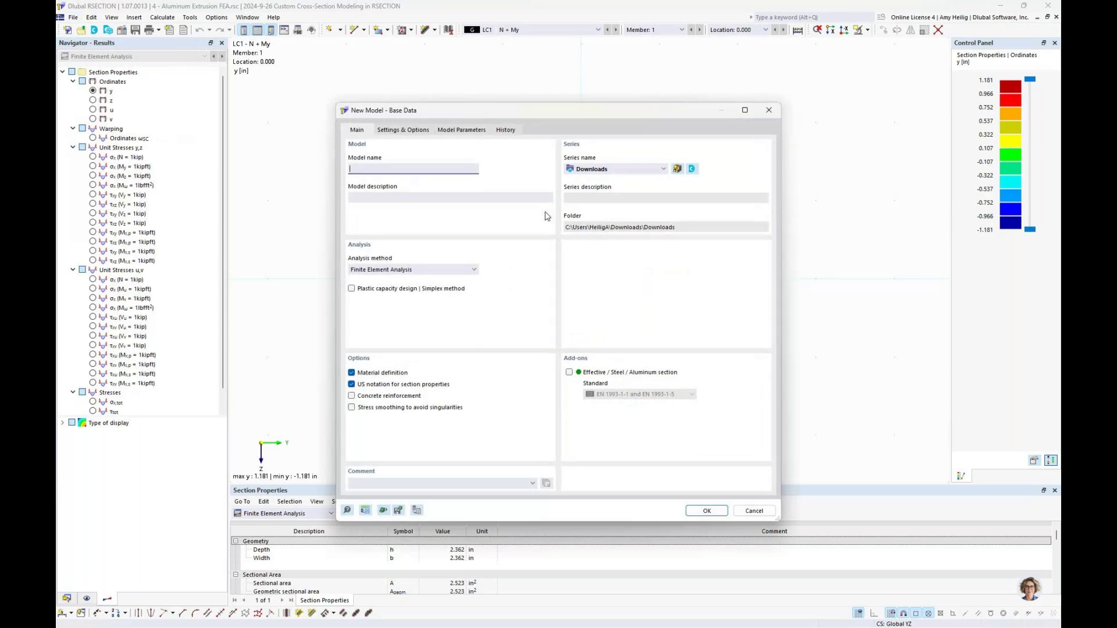
text(Ex. 5)
click(353, 398)
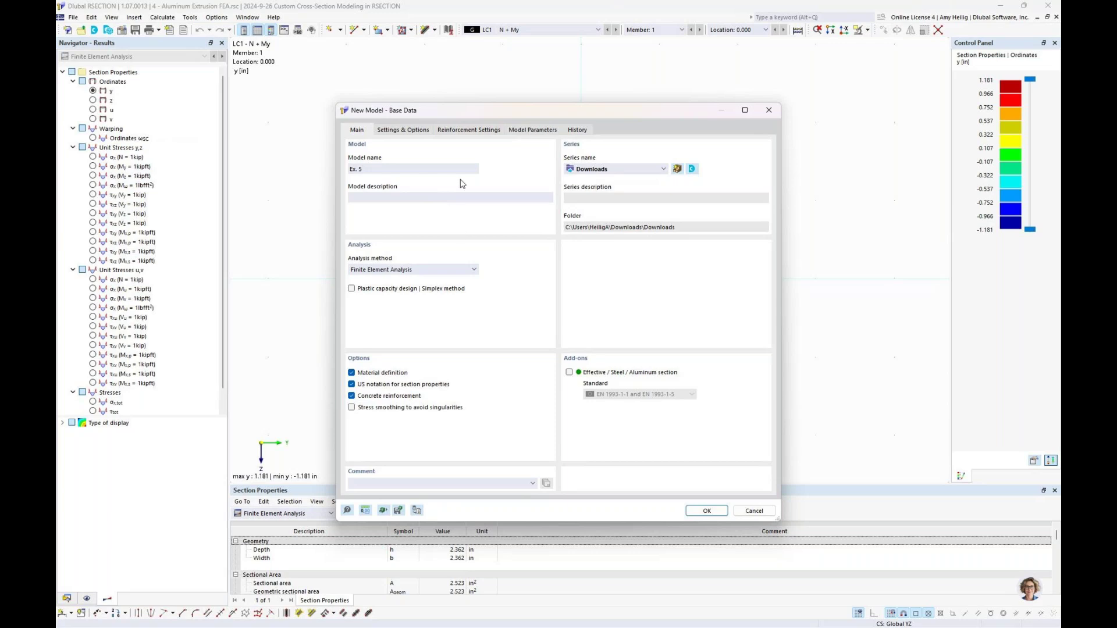
click(474, 131)
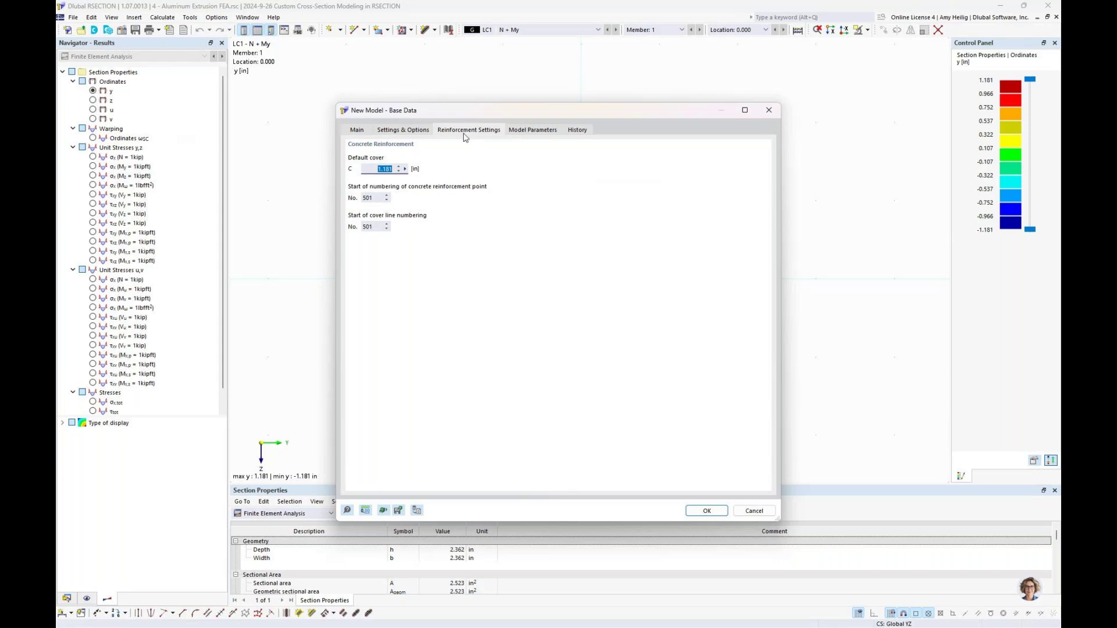
text(1.0)
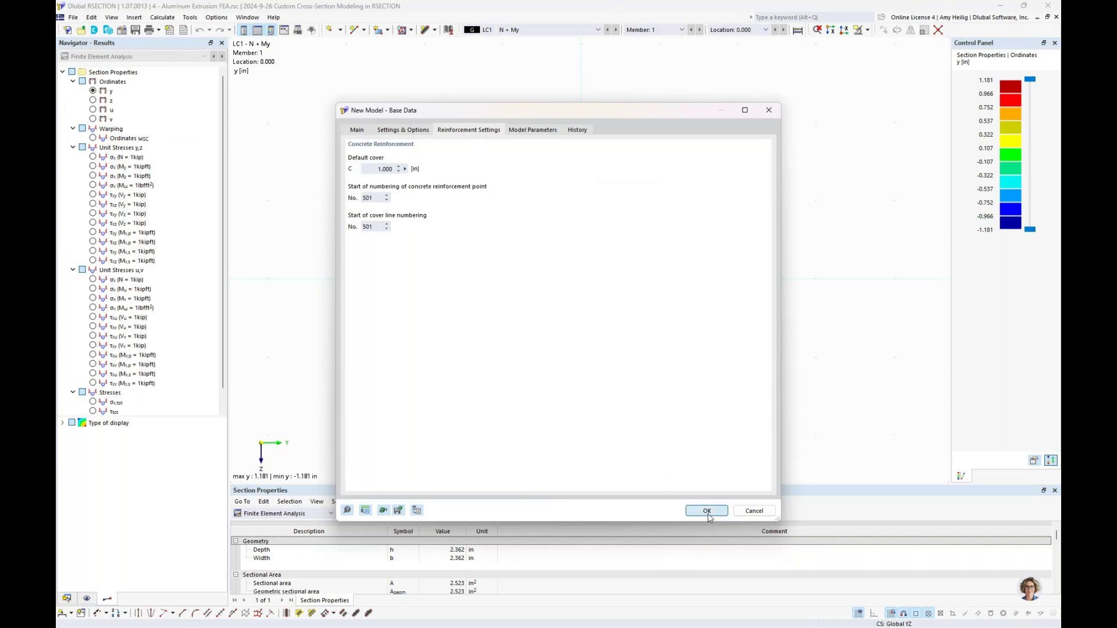
click(706, 511)
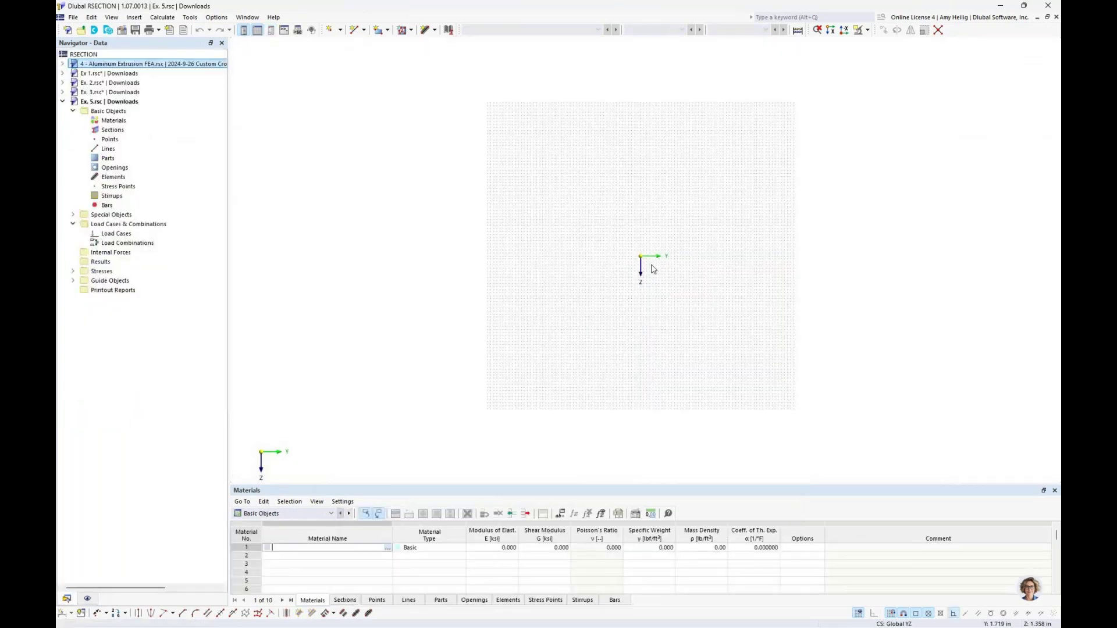
Start defining a new section in the Ex. 5 model.
scroll(652, 269, up, 2)
click(136, 132)
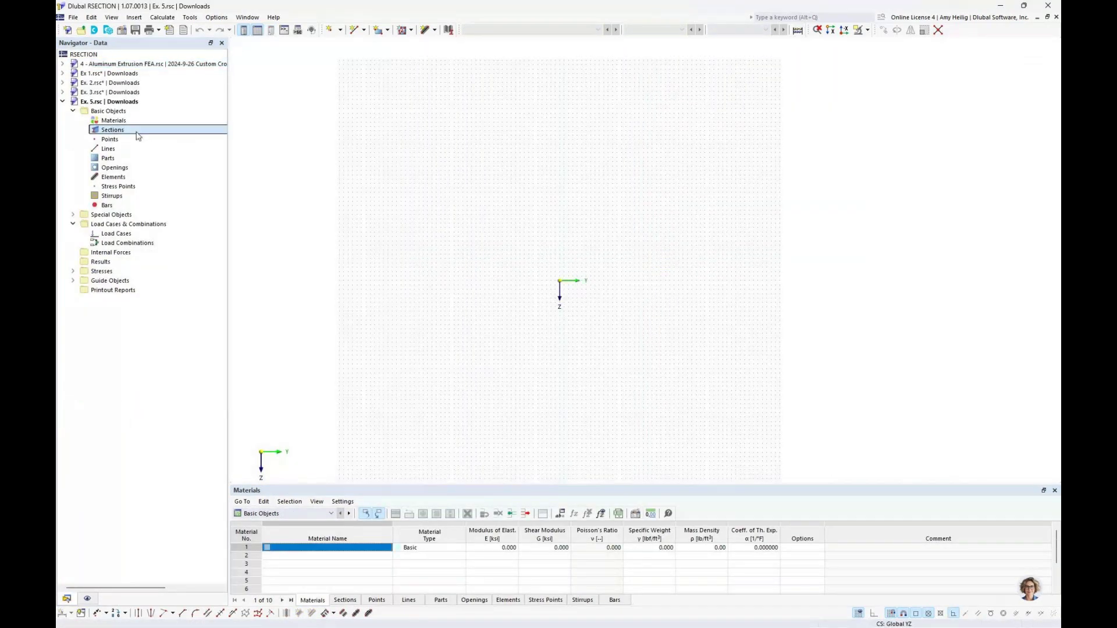
right_click(138, 133)
click(173, 152)
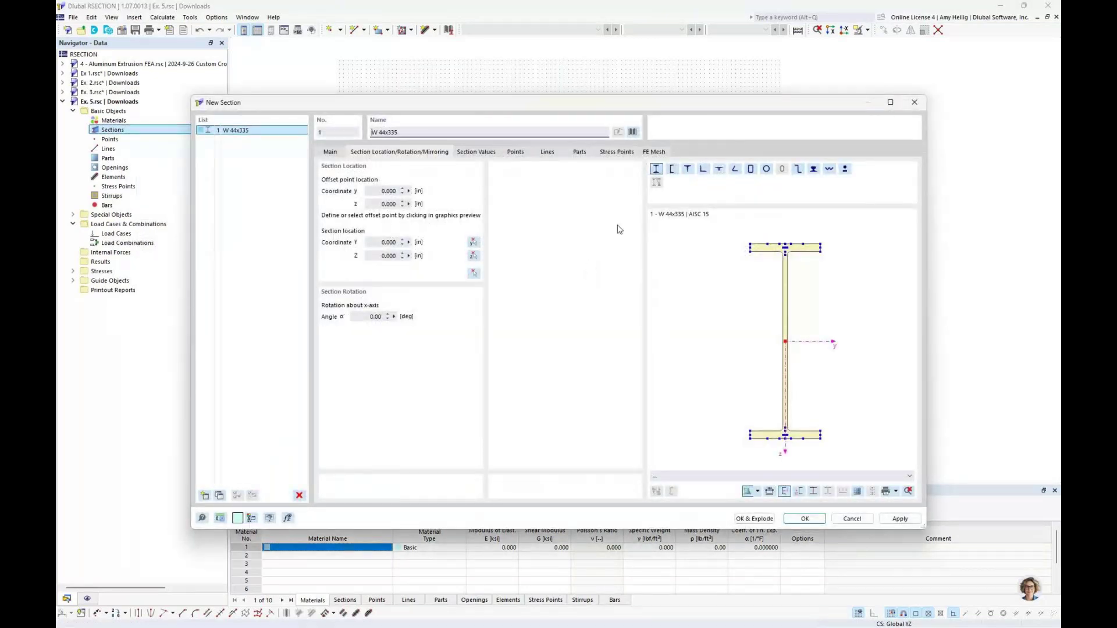
Choose the massive double T-section with chamfered inner corners from the library and set its depth d to 30 in and width b to 45 in.
click(632, 133)
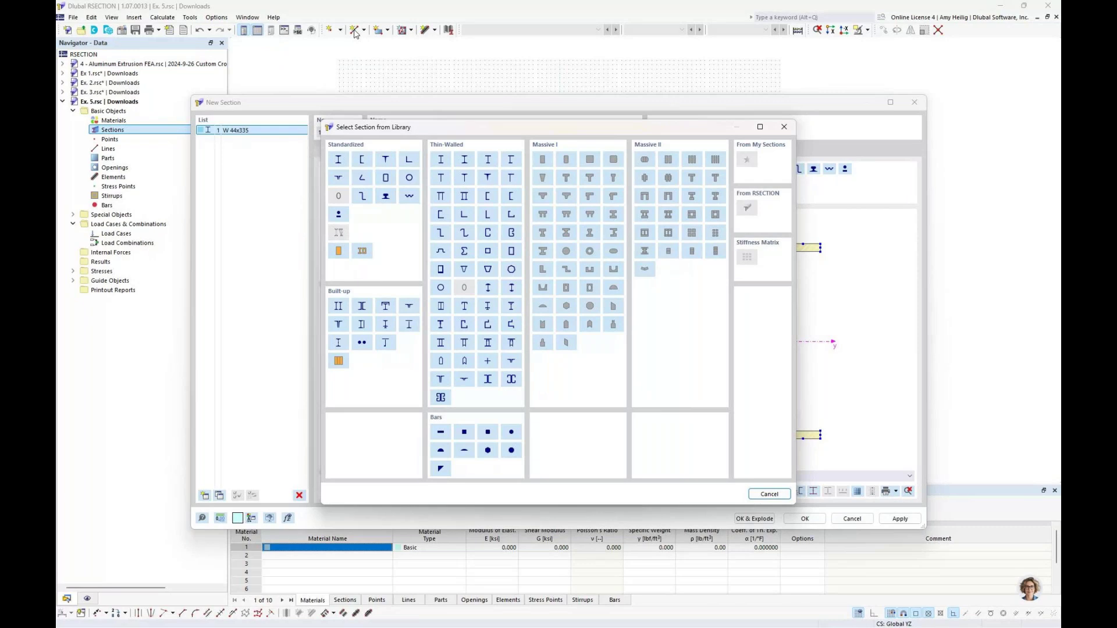
click(564, 218)
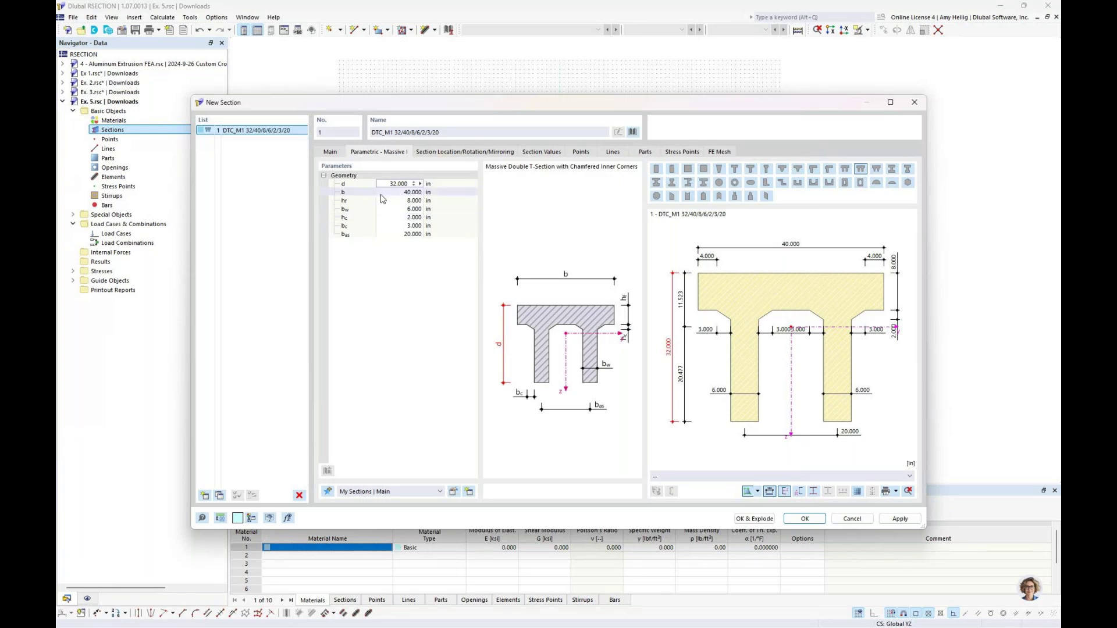
double_click(409, 183)
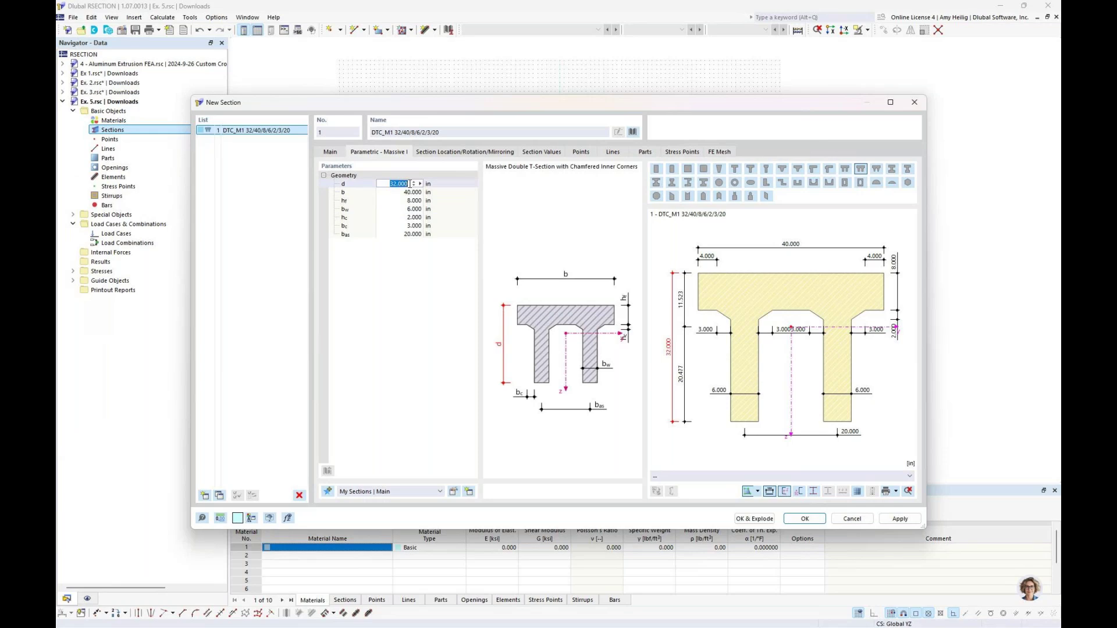
text(30)
key(Tab)
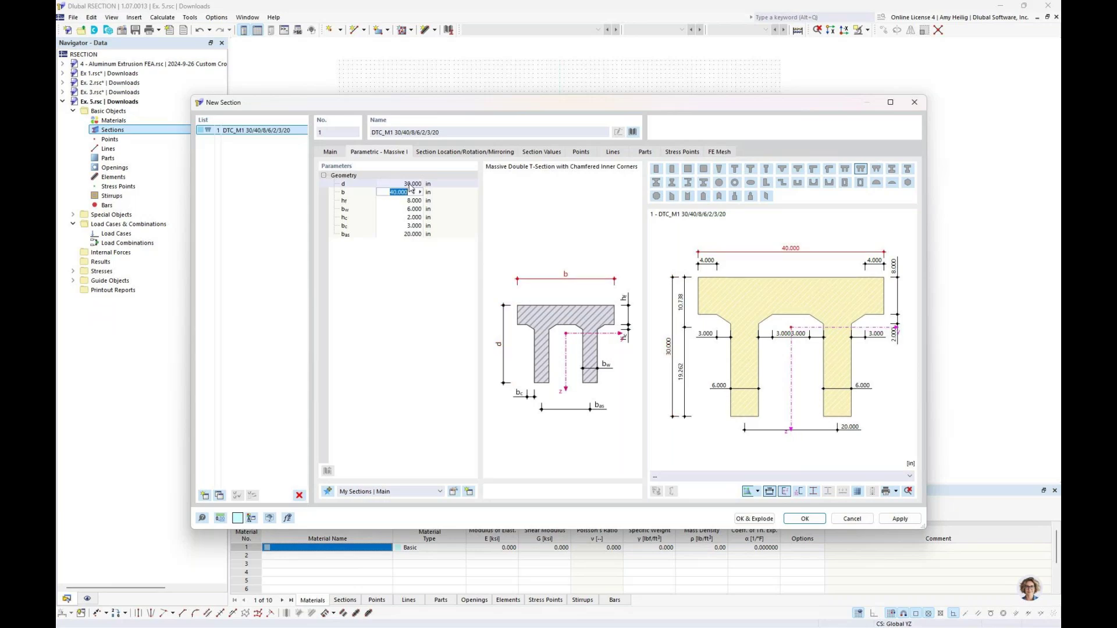
text(45)
key(Tab)
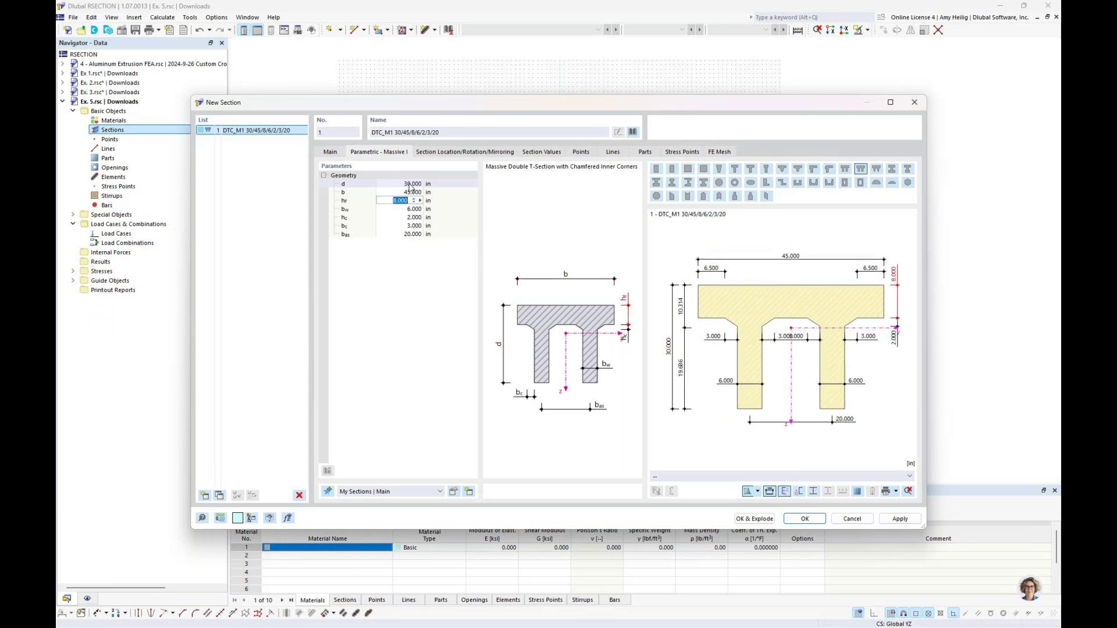
Set the double T-section's web width bw to 8 in, chamfer width bc to 2 in and web spacing bas to 24 in.
key(Tab)
text(8)
key(Tab)
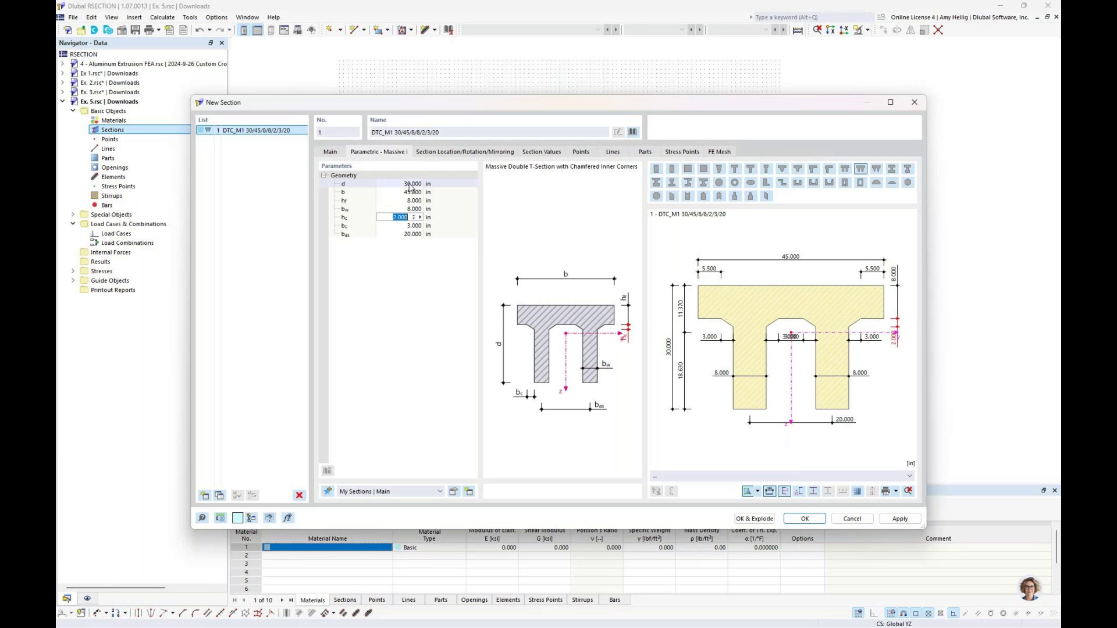
key(Tab)
text(2)
key(Tab)
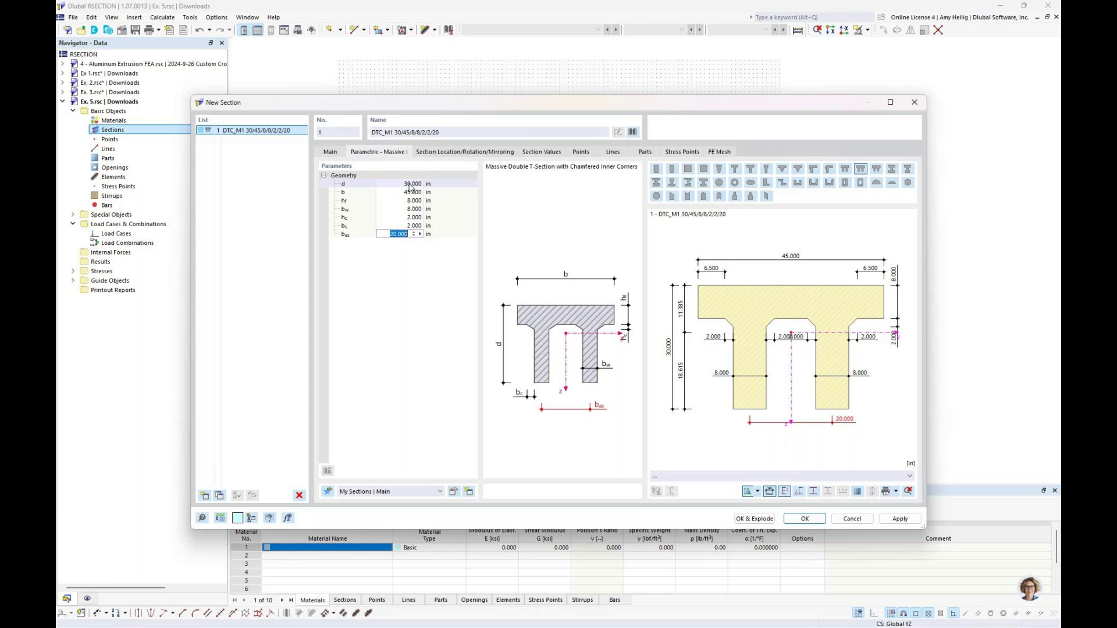
text(24)
key(Return)
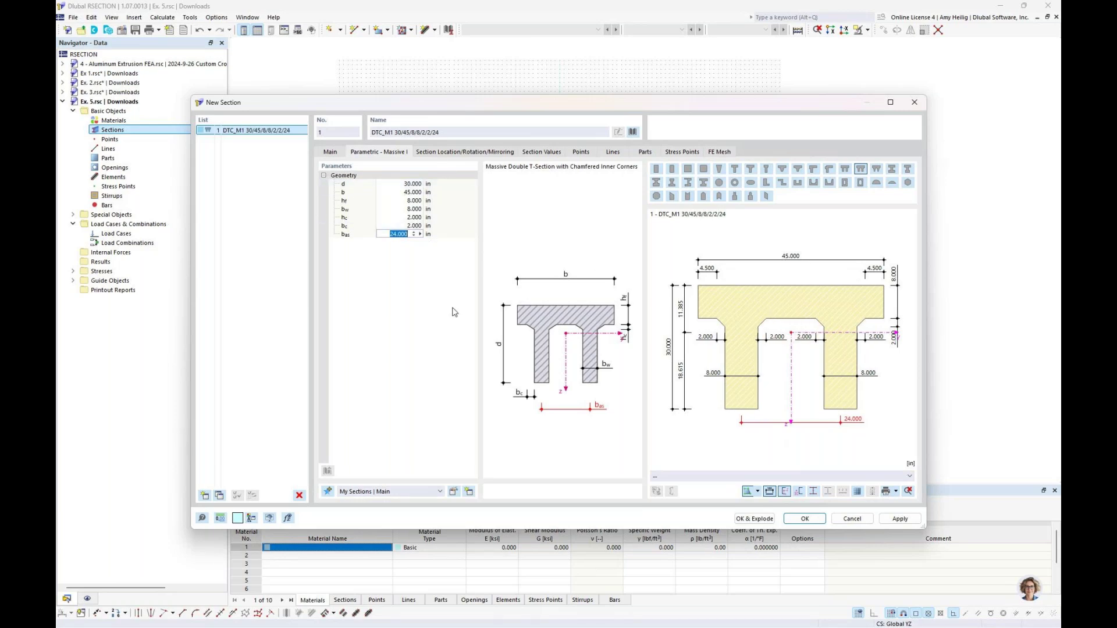
Check the section's FE mesh and assign it United States Concrete f'c = 4000 psi per ACI 318-19 from the material library.
click(723, 153)
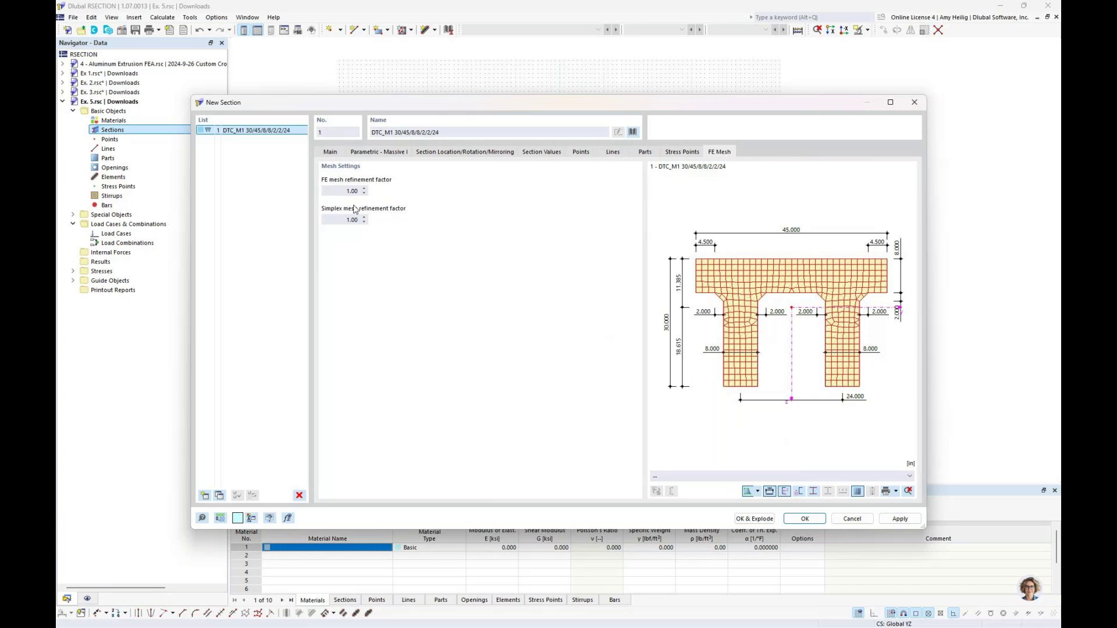
click(331, 153)
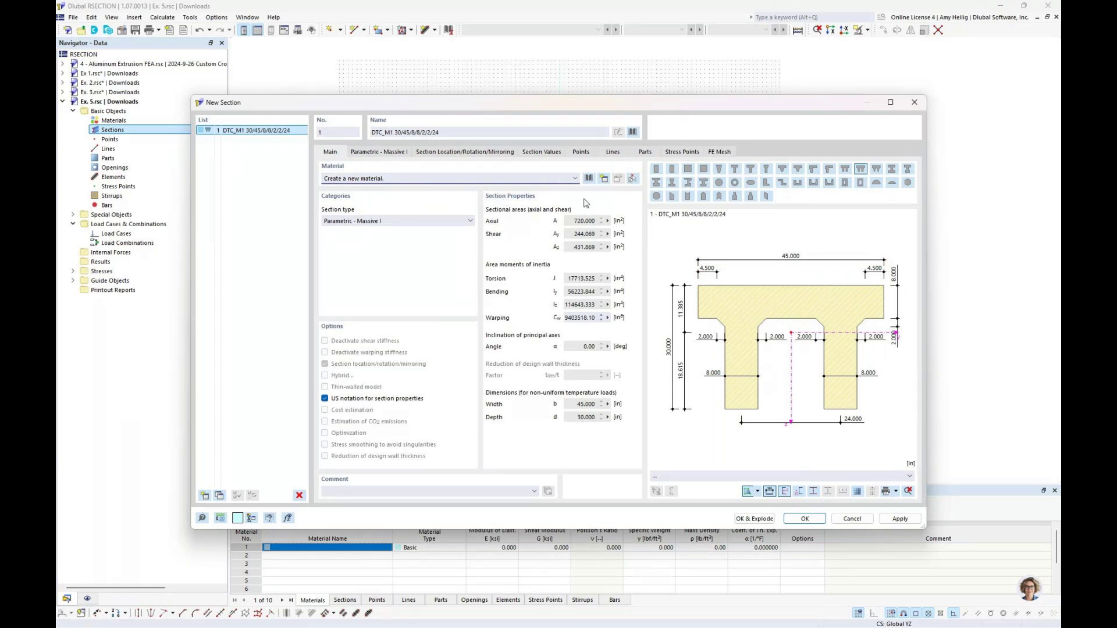
click(588, 178)
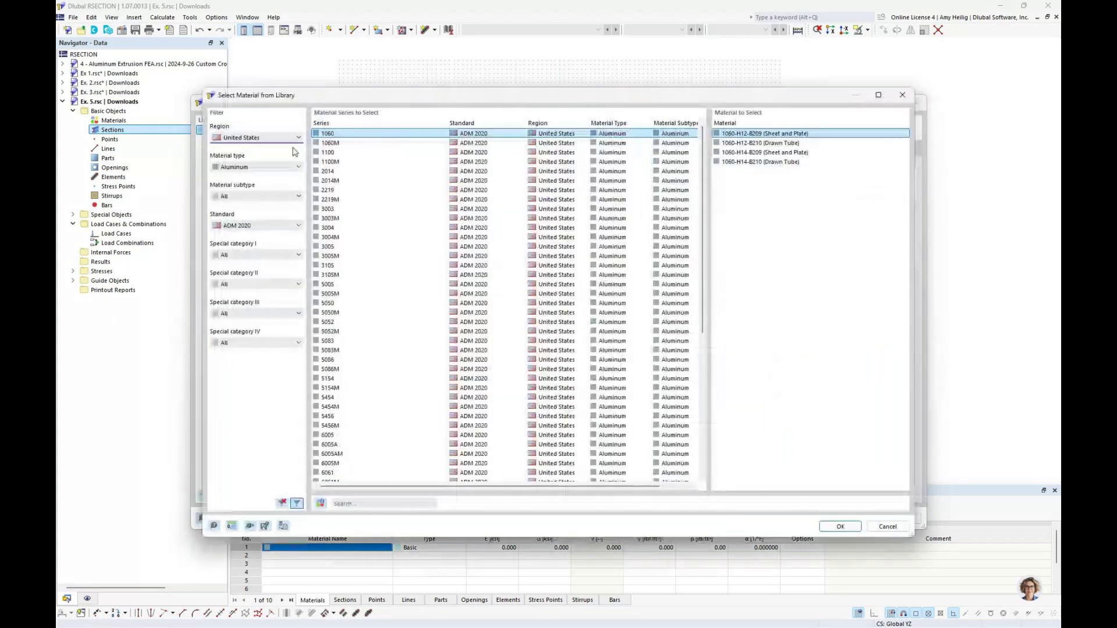
click(256, 167)
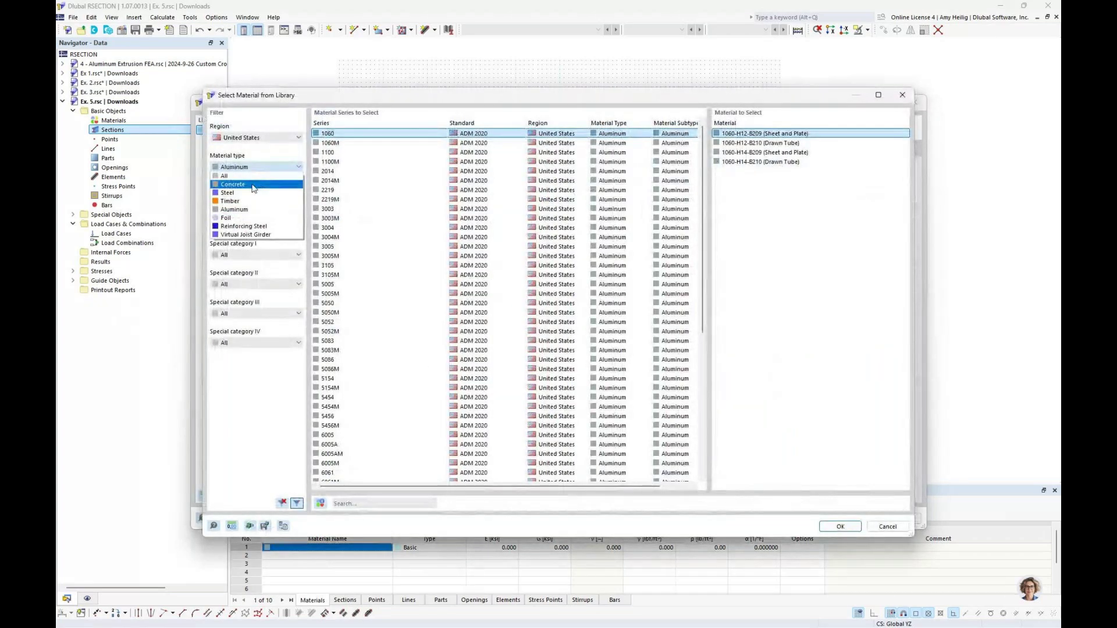
click(251, 185)
click(244, 225)
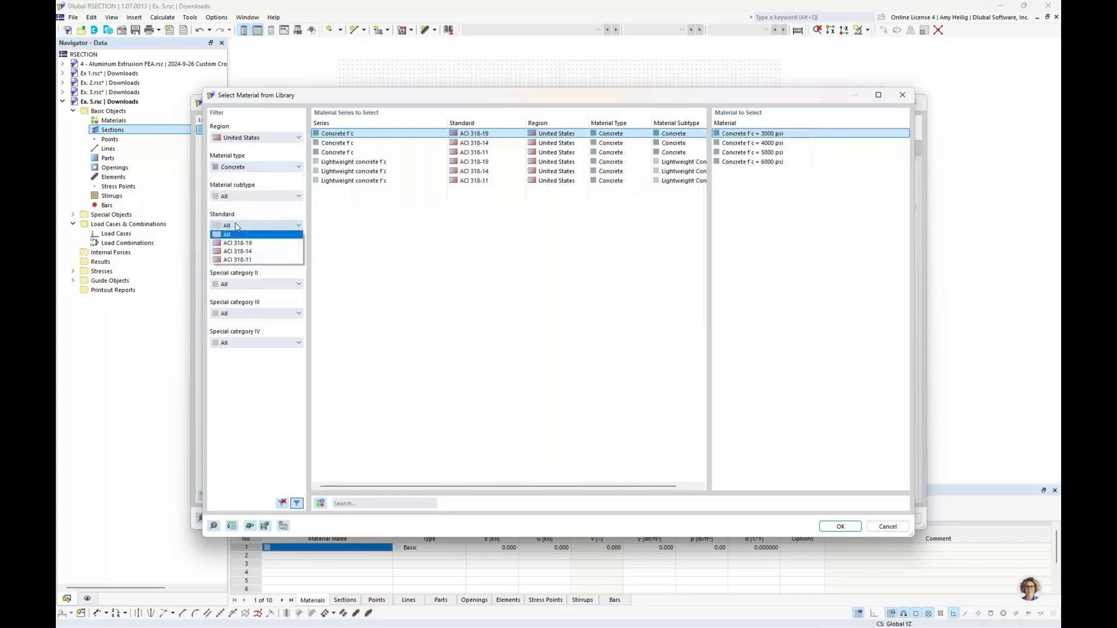
click(259, 244)
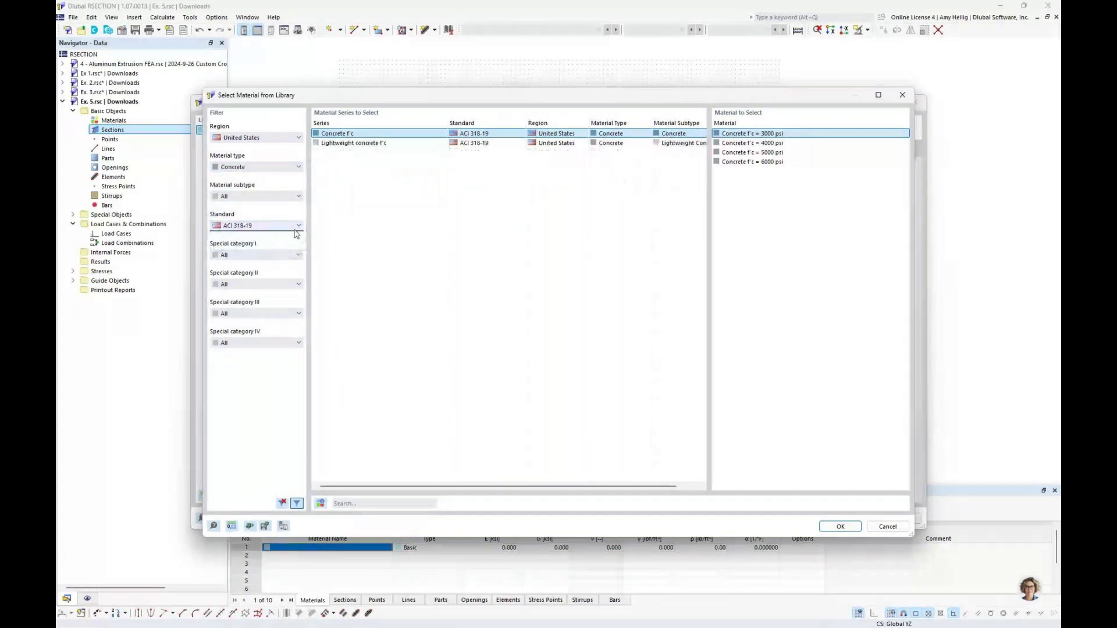
click(756, 144)
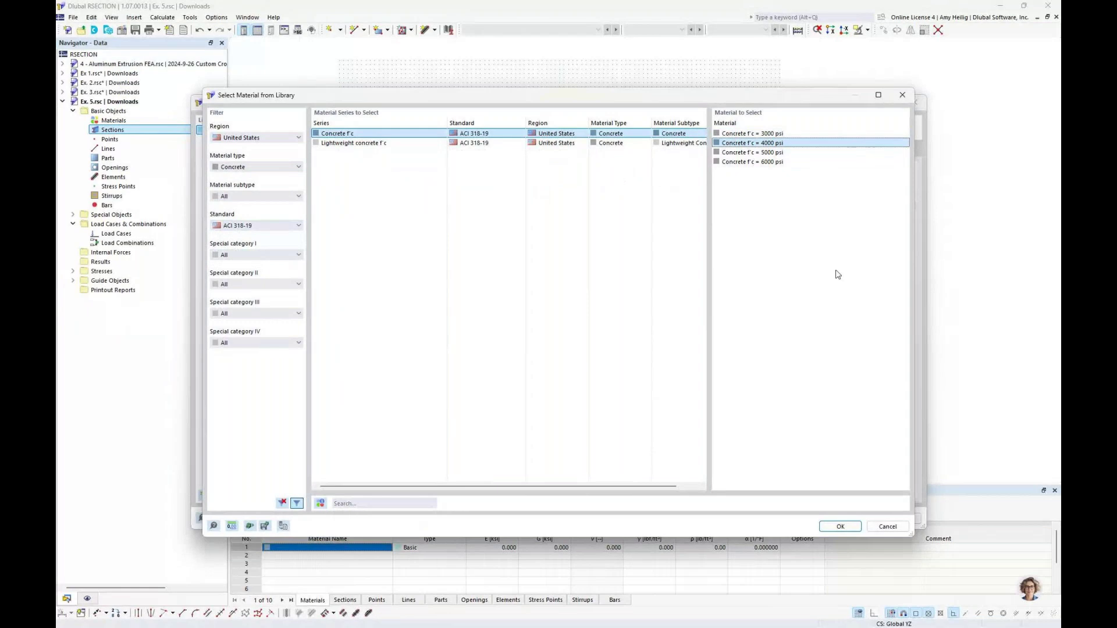
click(840, 527)
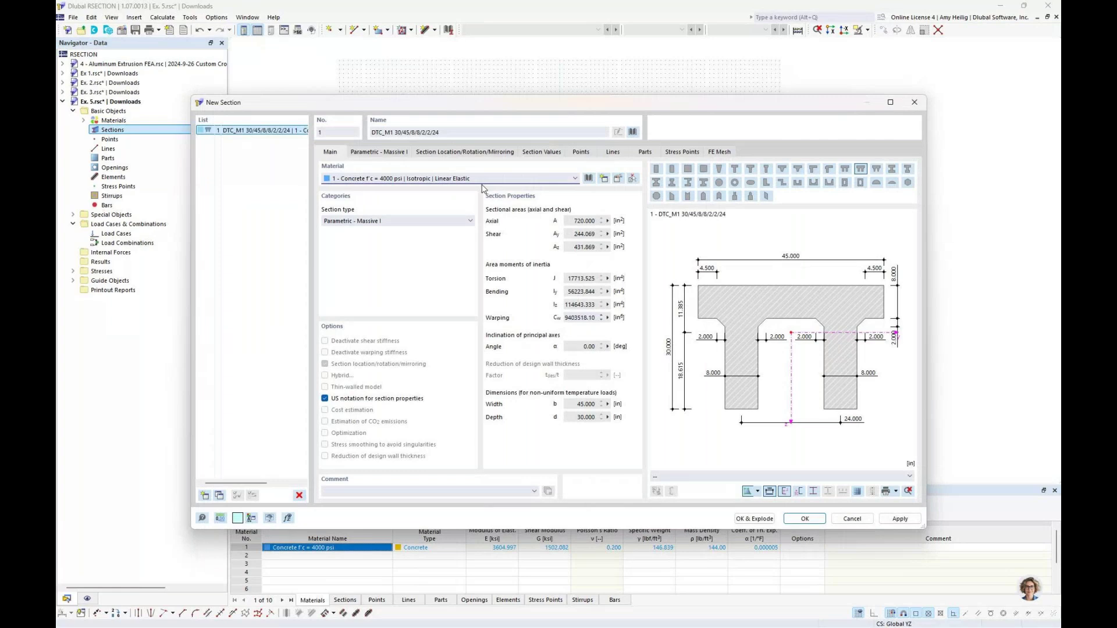
Try the user-defined option on the 4000 psi concrete and review its material values.
click(618, 180)
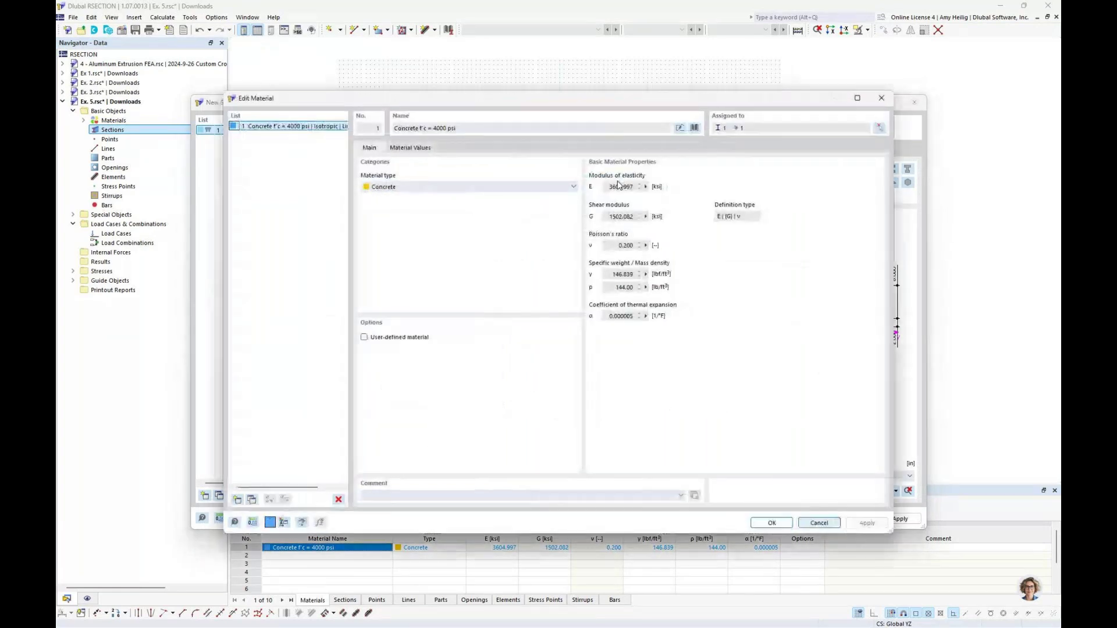
click(366, 338)
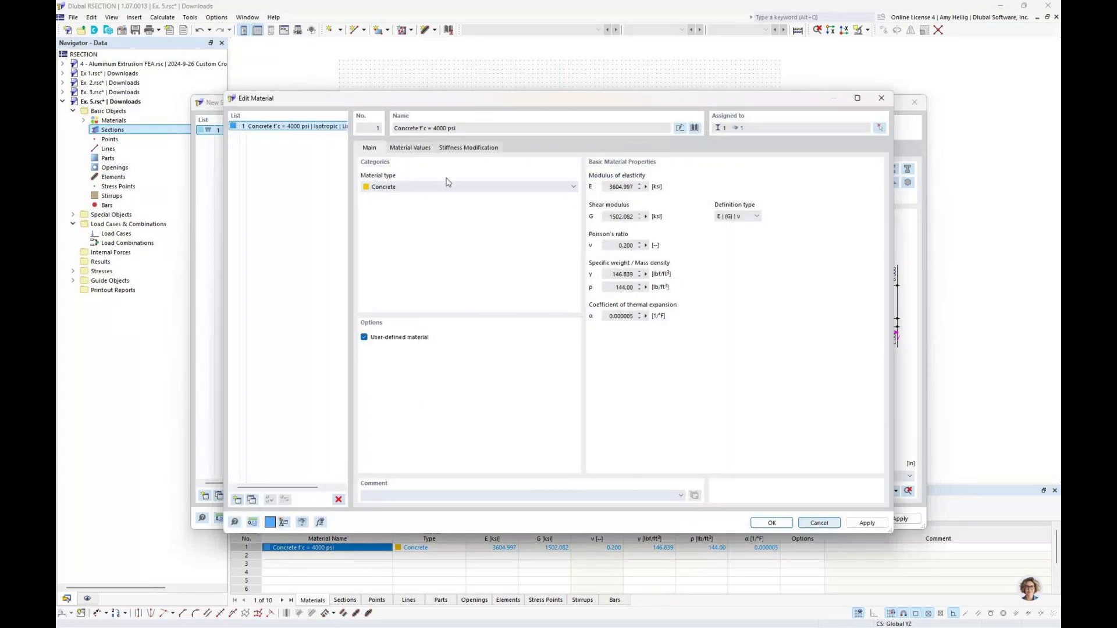
click(411, 148)
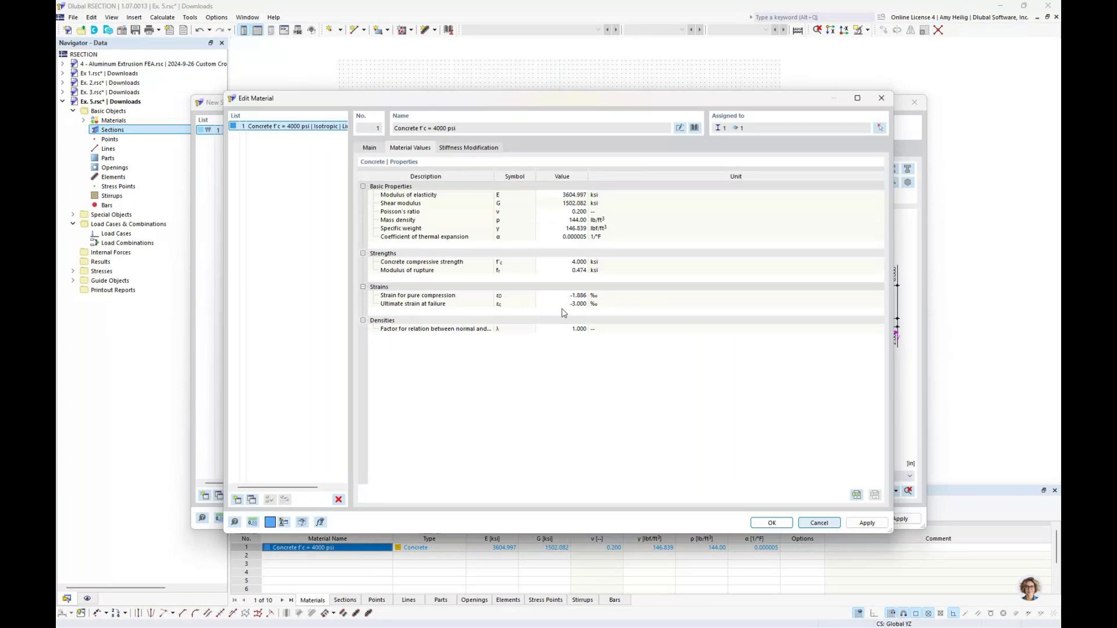
click(820, 521)
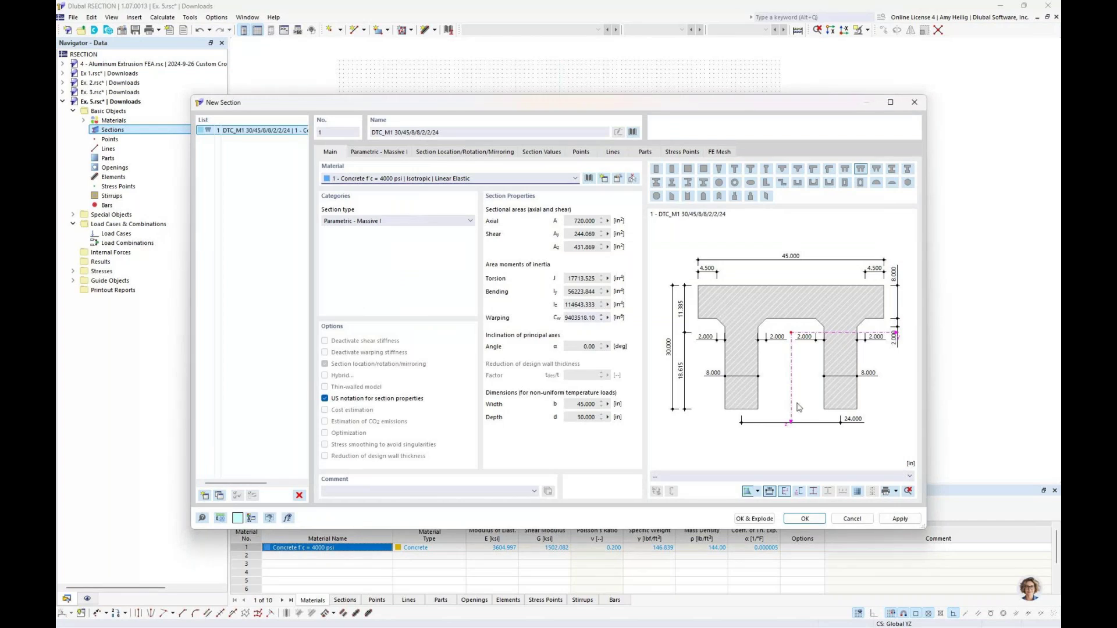
Confirm the new double T-section to place it in the model.
key(Return)
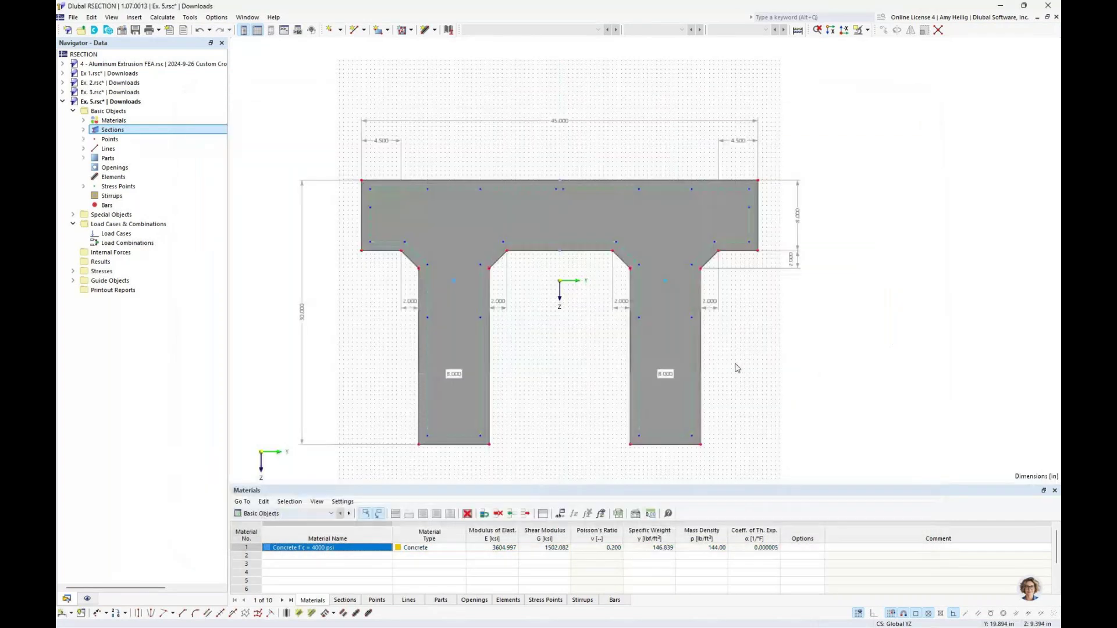
middle_drag(581, 379, 590, 377)
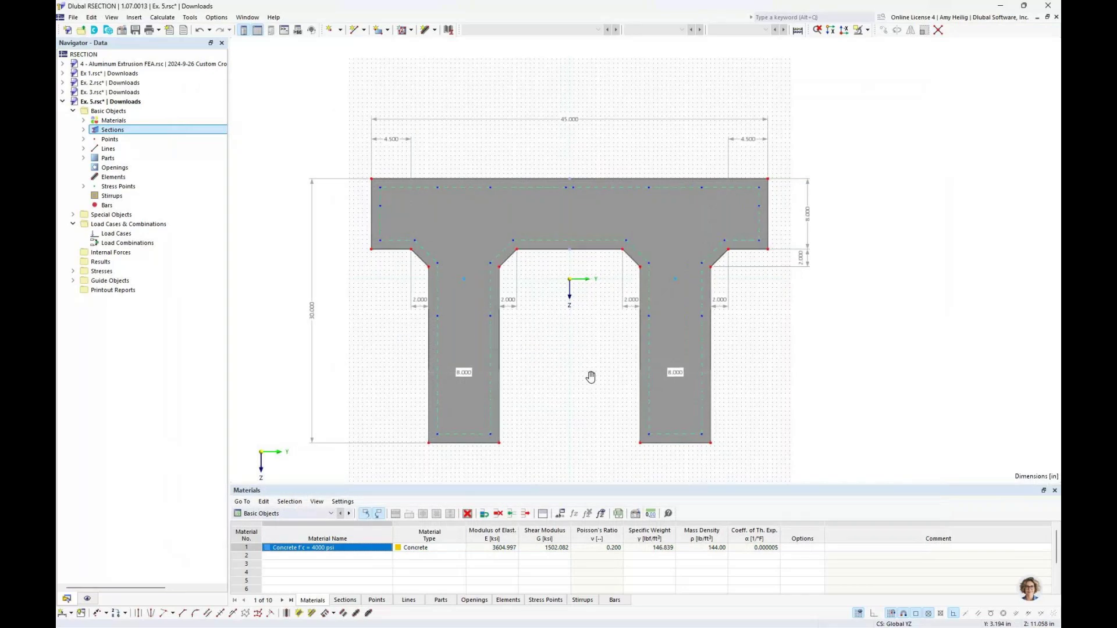
scroll(590, 377, up, 1)
middle_drag(632, 329, 631, 336)
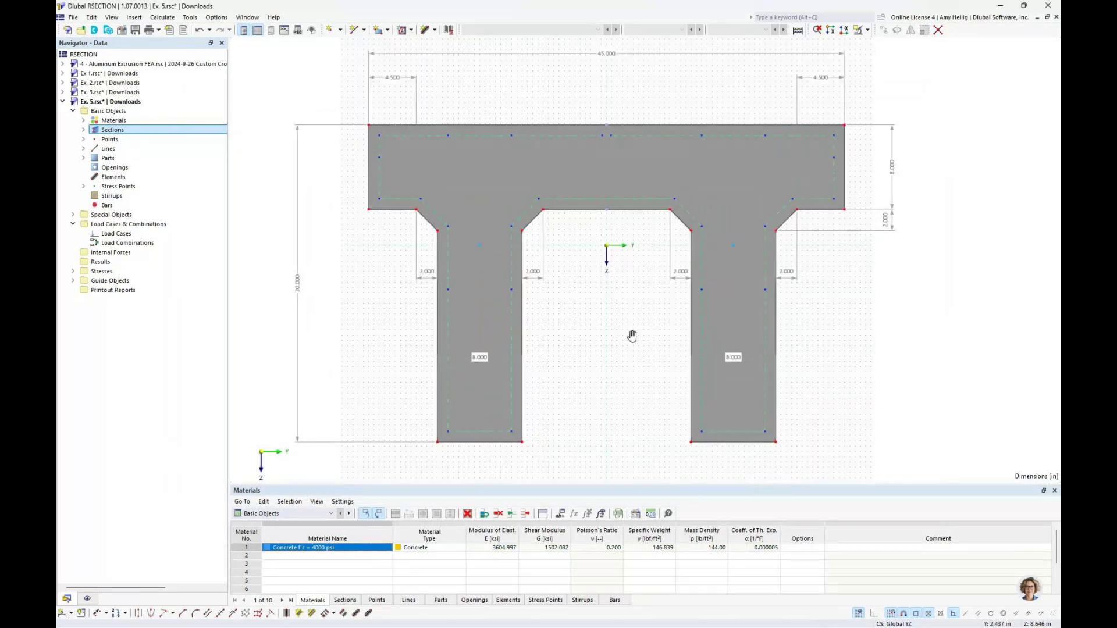
scroll(633, 339, up, 1)
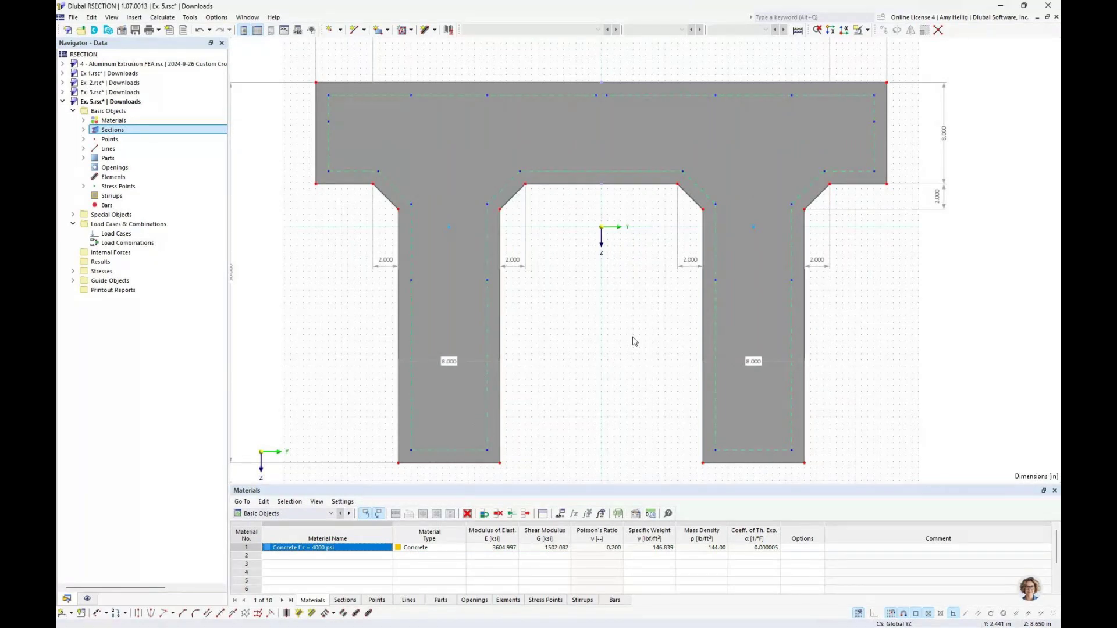
click(83, 130)
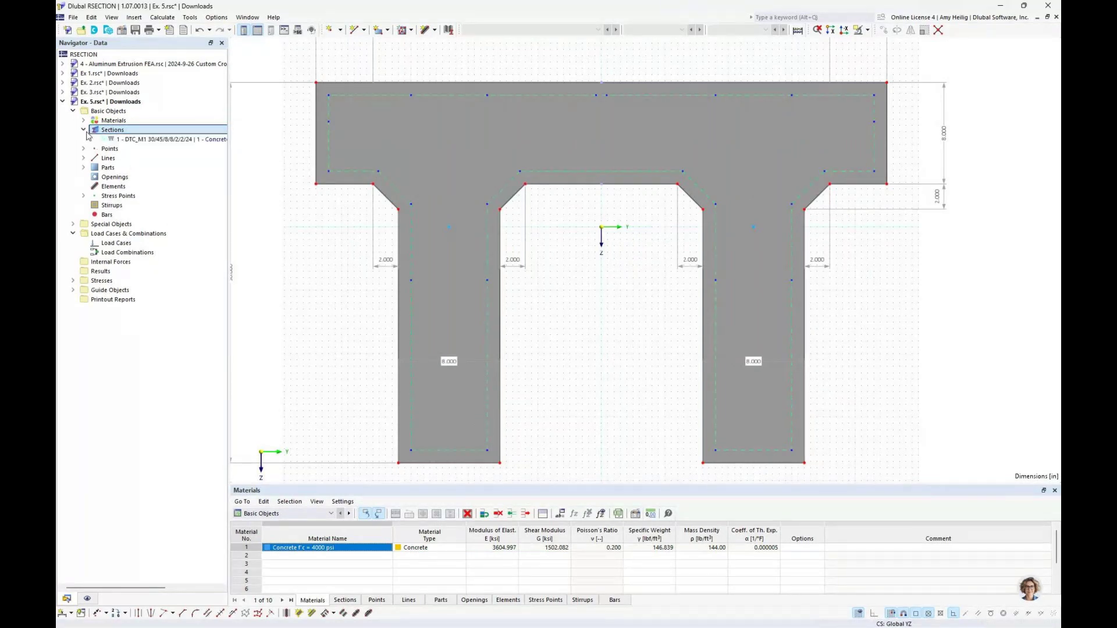
right_click(119, 141)
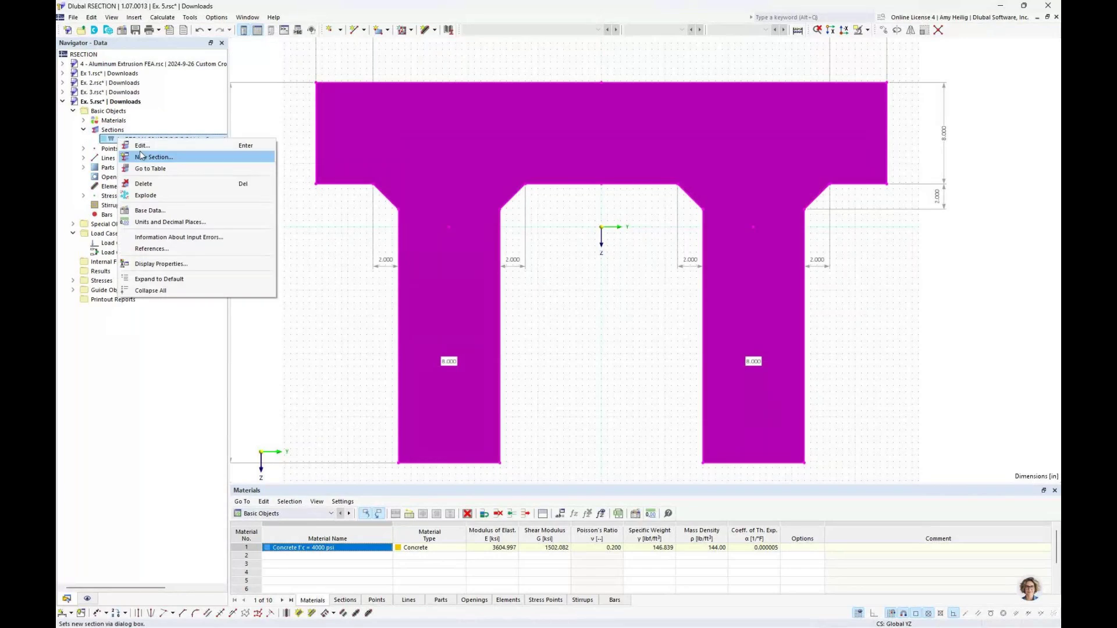
click(411, 30)
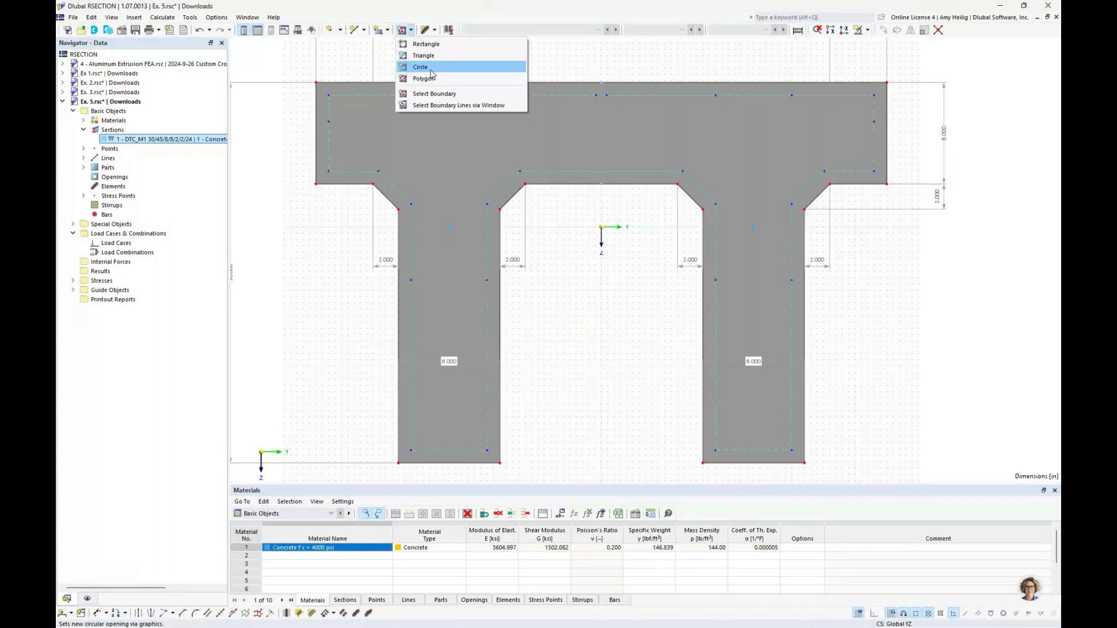
click(577, 321)
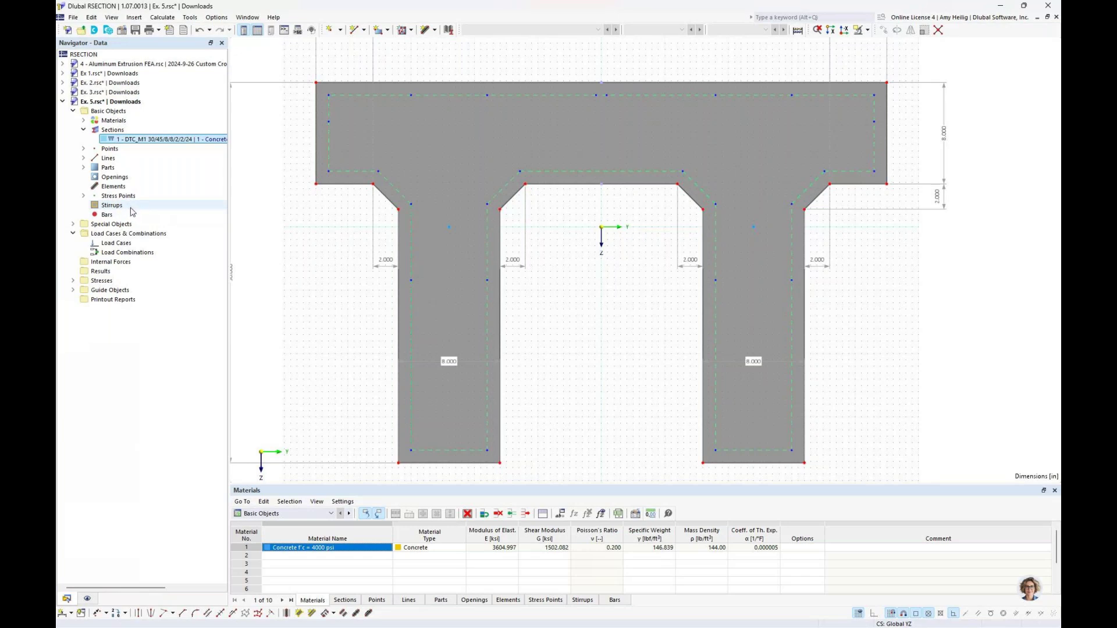
Start a new stirrup and assign it Grade 60 reinforcing steel per ACI 318-19 from the material library.
right_click(132, 210)
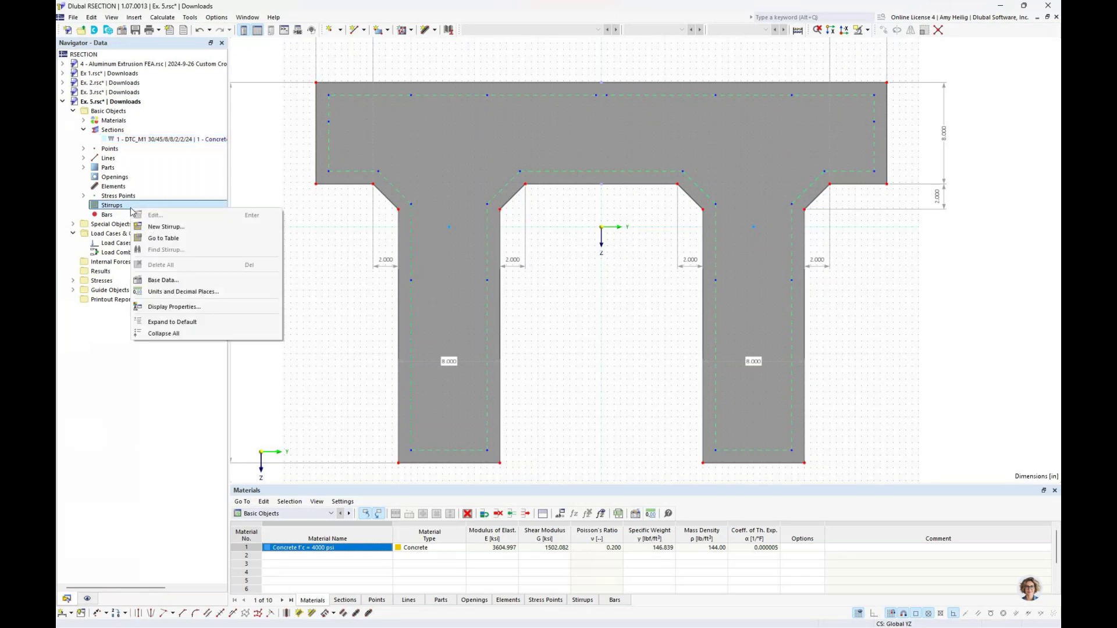
click(167, 228)
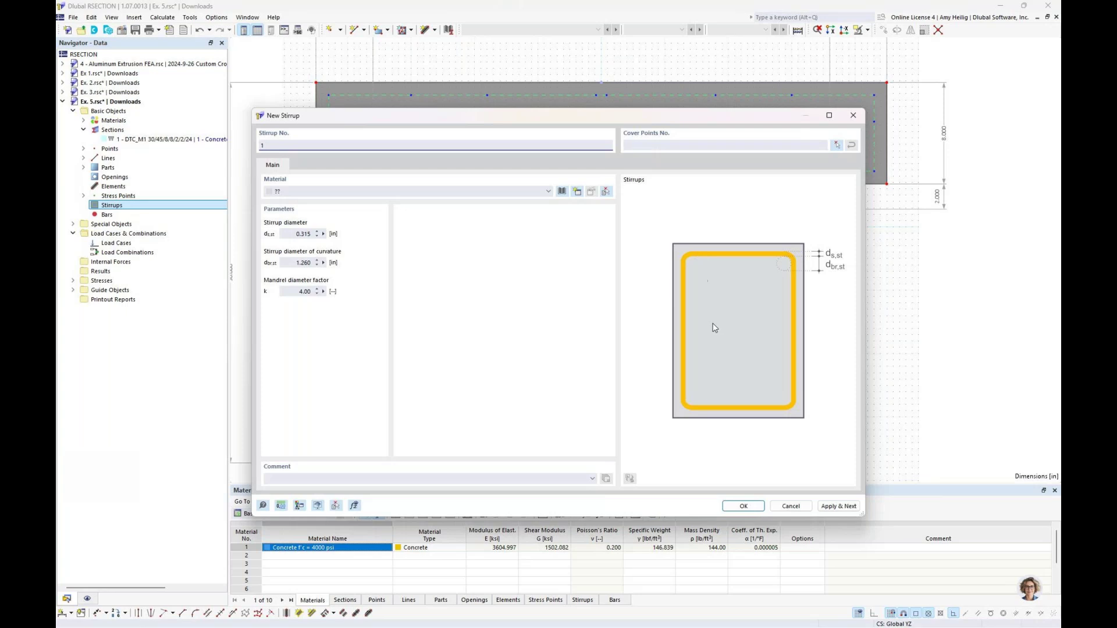
click(562, 192)
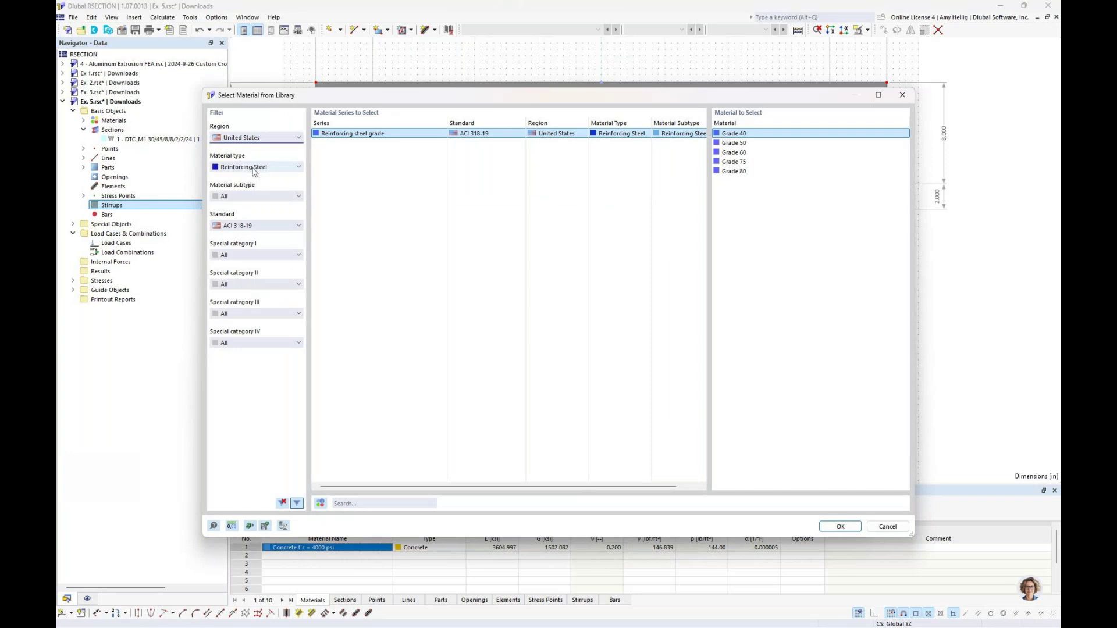
click(734, 152)
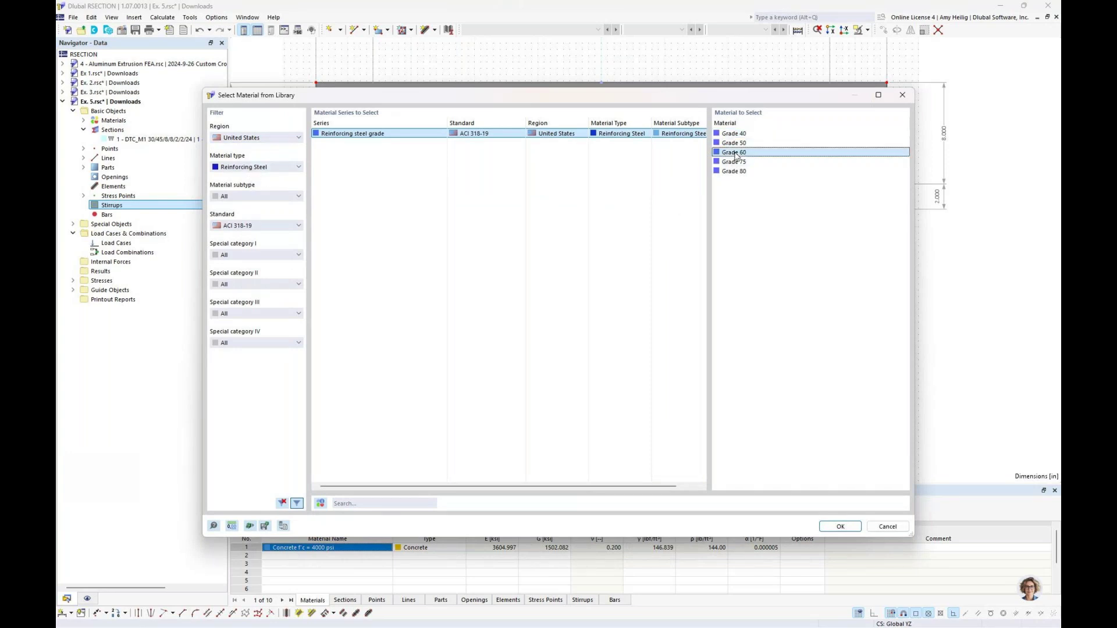
click(842, 527)
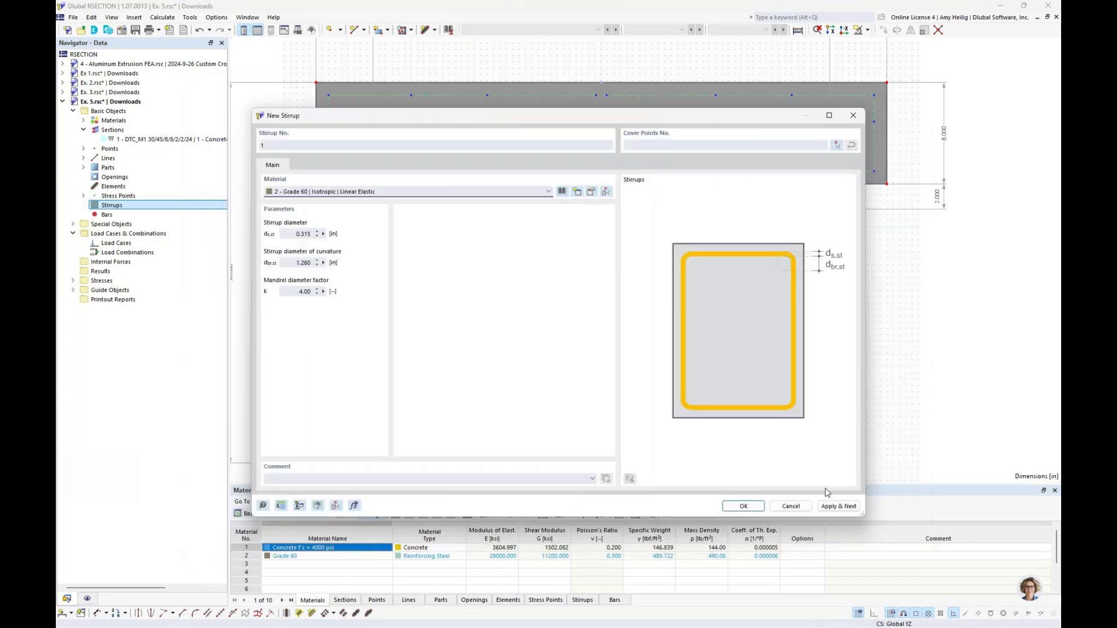
Set the diameter of the new stirrup to 0.375 in.
key(Tab)
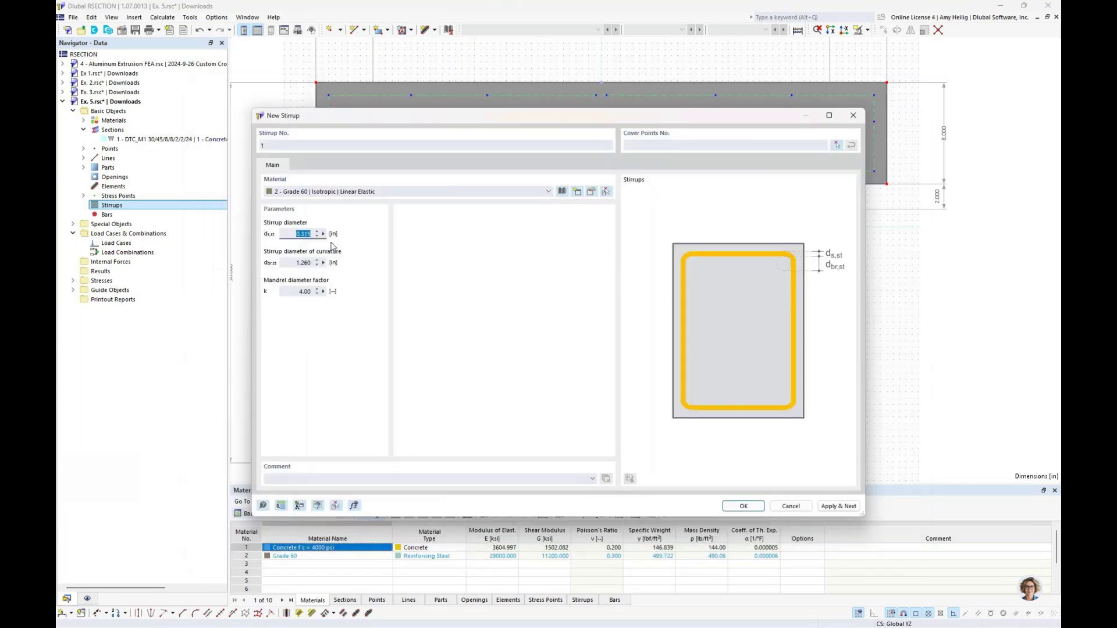
text(0.375)
click(297, 263)
Assign the four outer corner cover points of the flange as a closed loop to the stirrup and apply it.
click(836, 147)
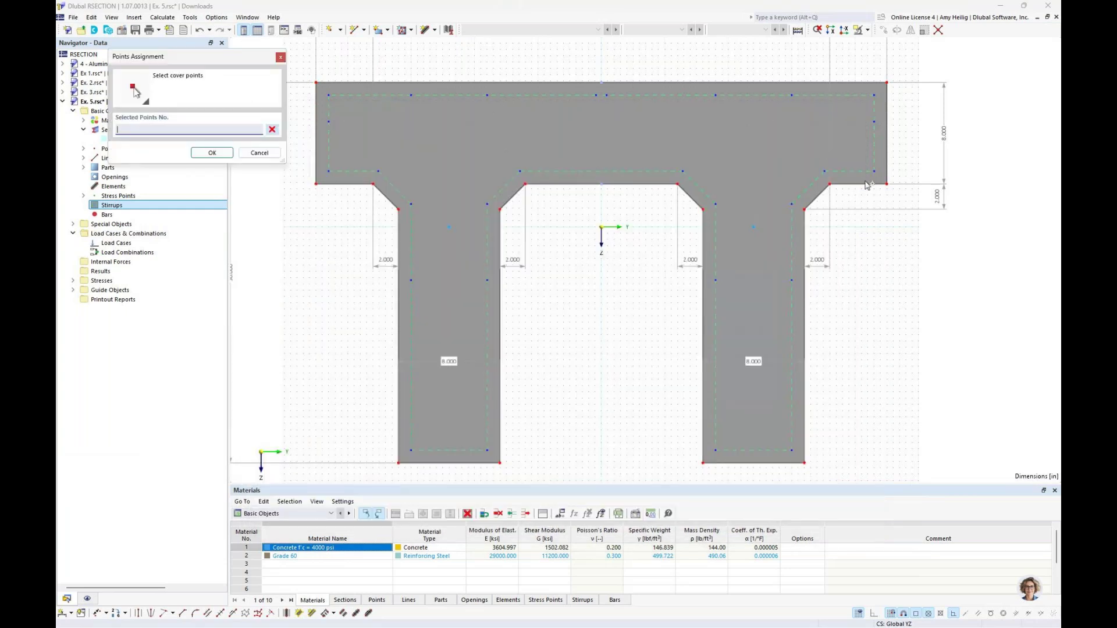
click(329, 171)
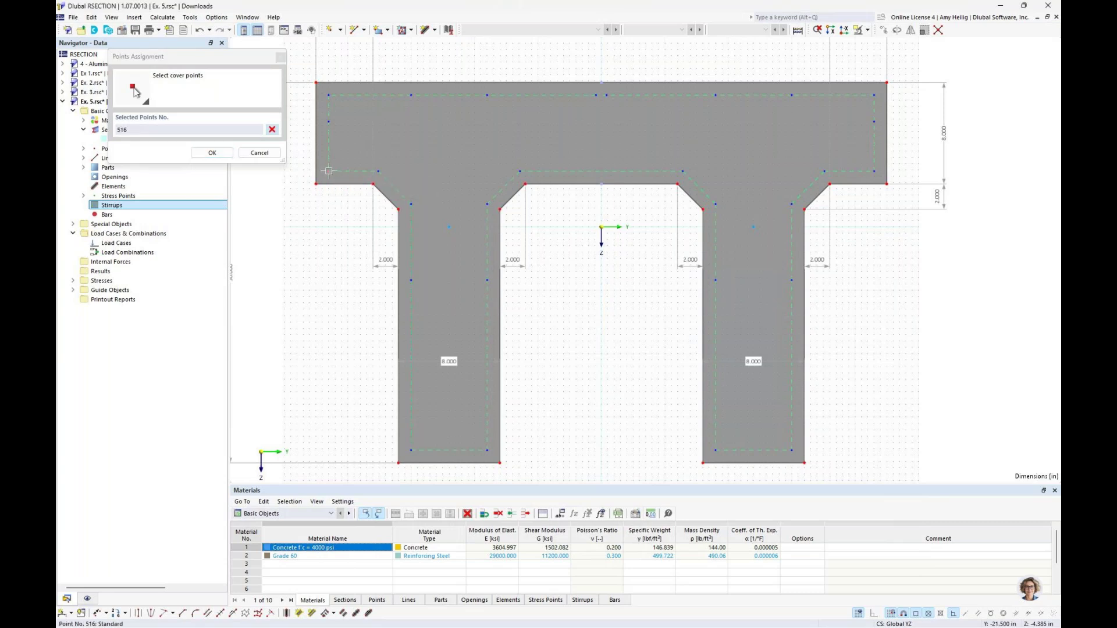
click(328, 94)
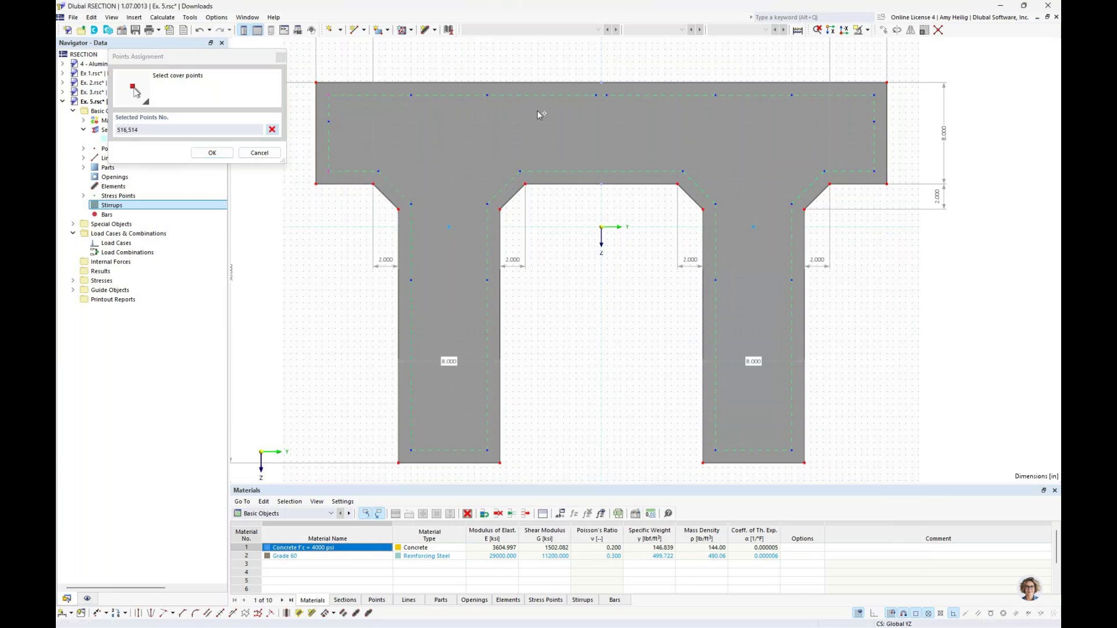
click(872, 94)
click(874, 171)
click(330, 171)
click(212, 153)
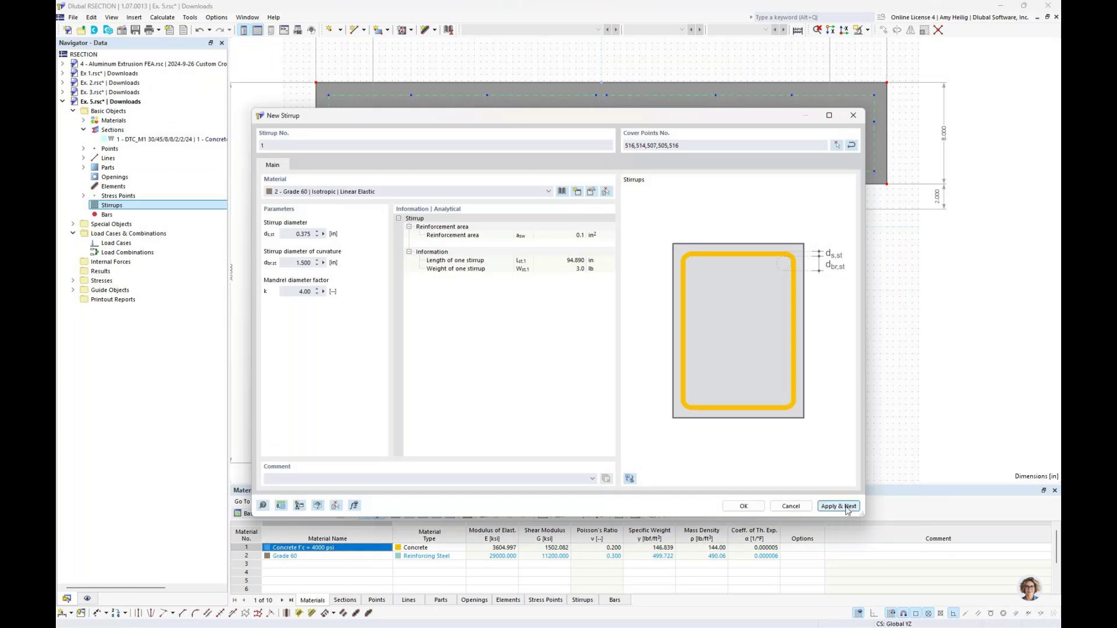
click(838, 506)
Create a second stirrup through the full-height corner cover points of the left web, from flange top to web bottom, and apply it.
drag(706, 117, 726, 318)
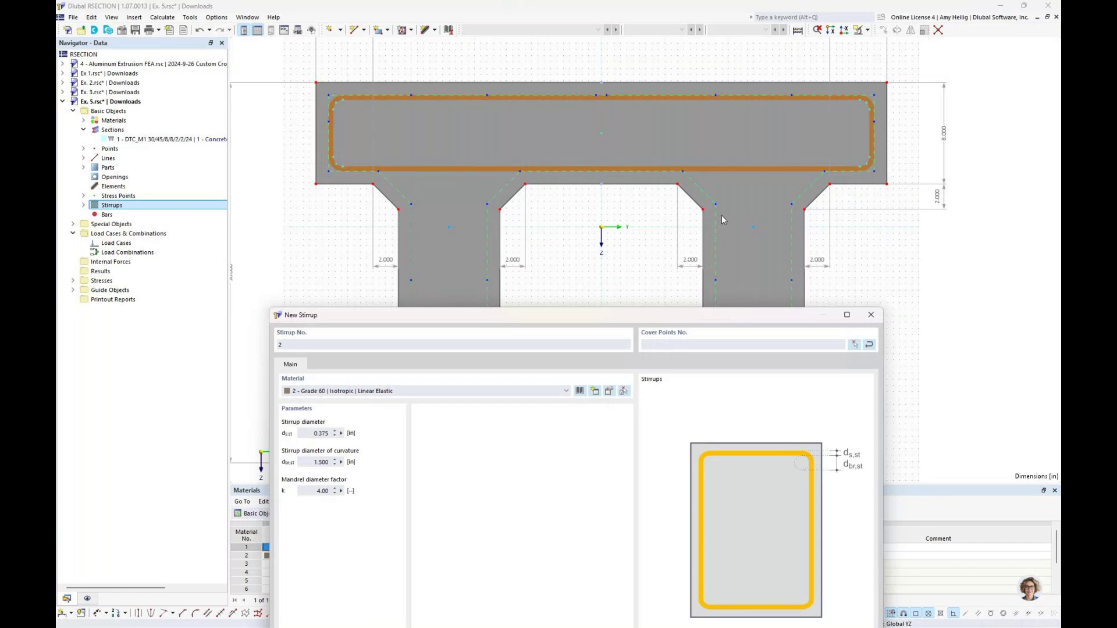
drag(645, 315, 648, 118)
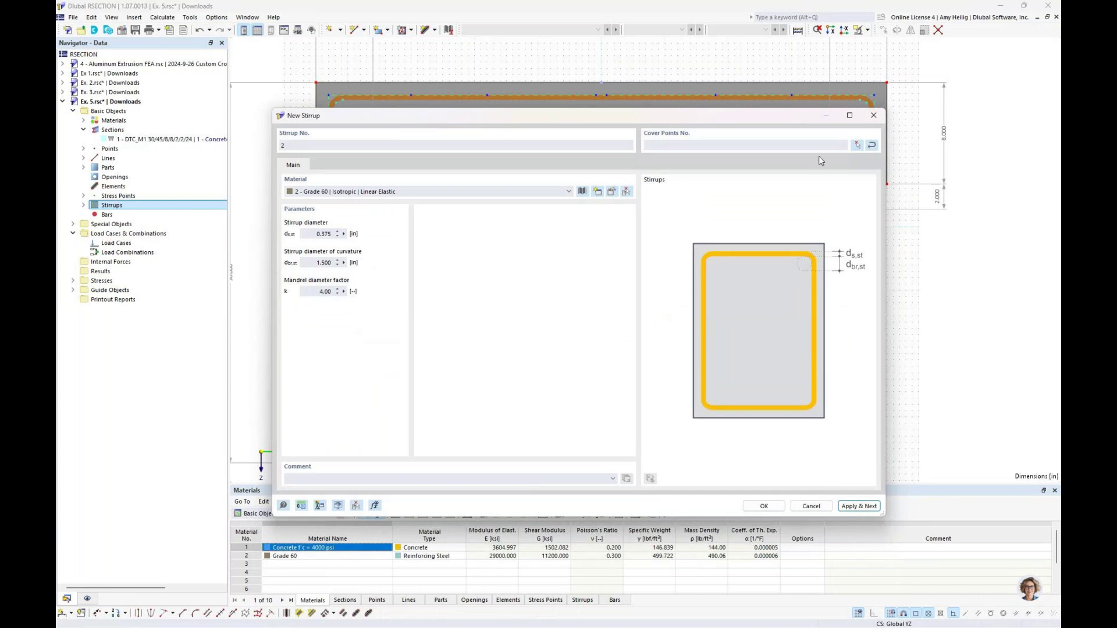
click(858, 146)
click(411, 96)
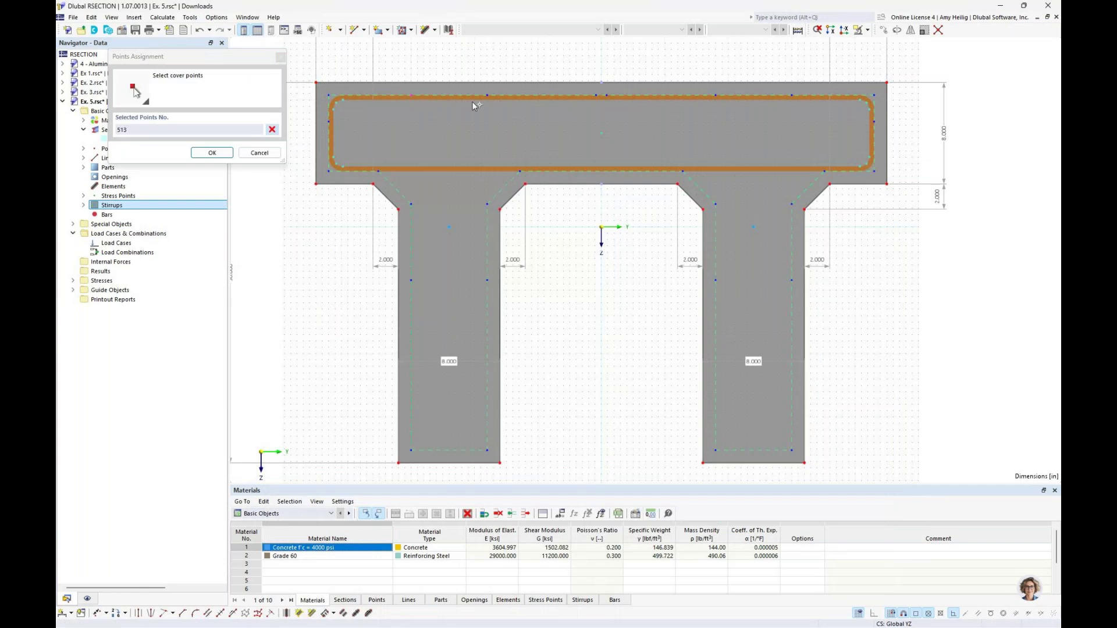
click(488, 95)
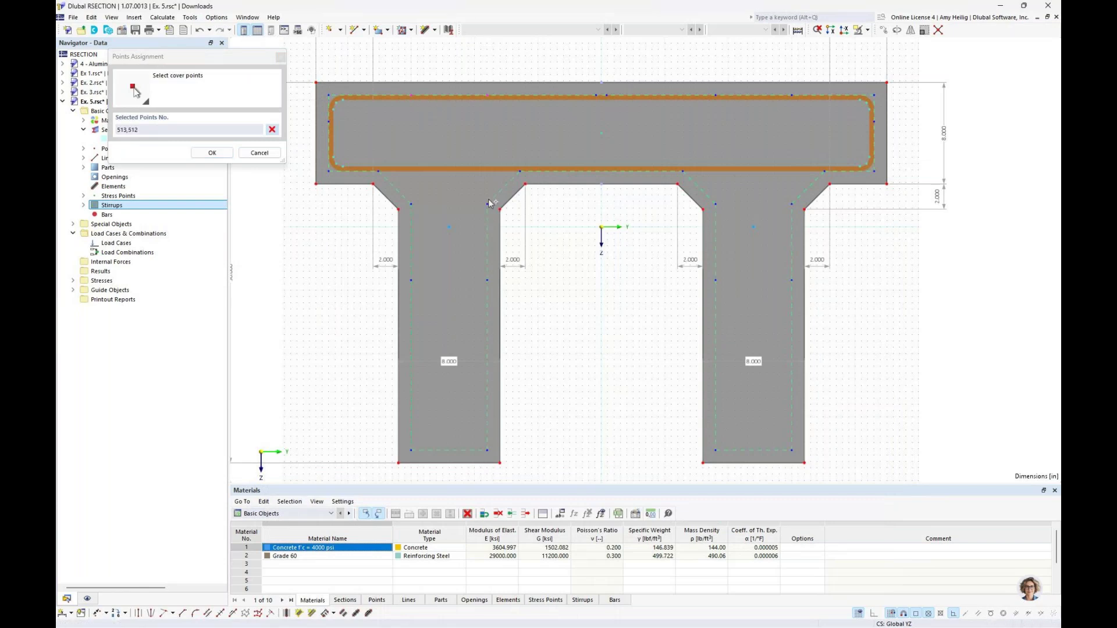
click(487, 450)
click(412, 450)
click(411, 96)
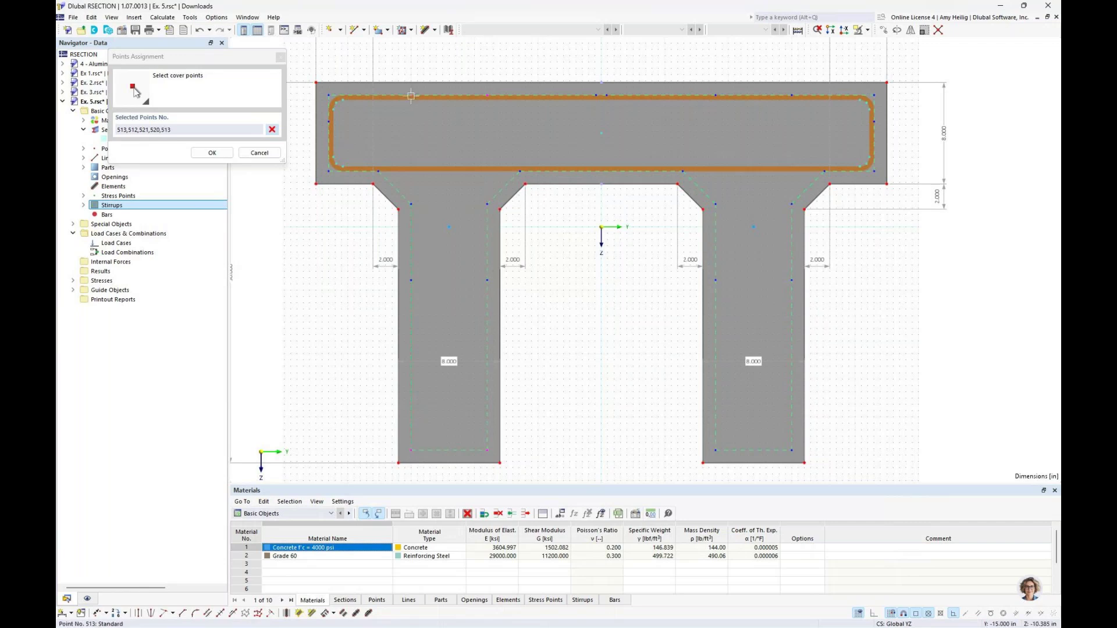
click(212, 152)
click(838, 506)
Create a third stirrup through the full-height corner cover points of the right web and confirm it.
drag(672, 120, 688, 90)
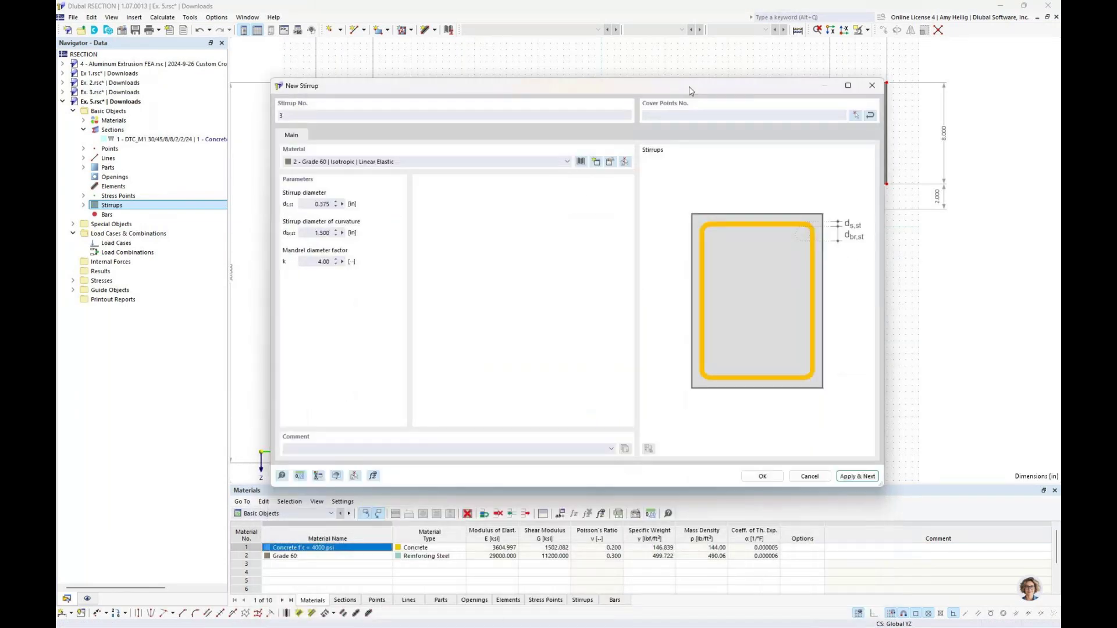
click(855, 115)
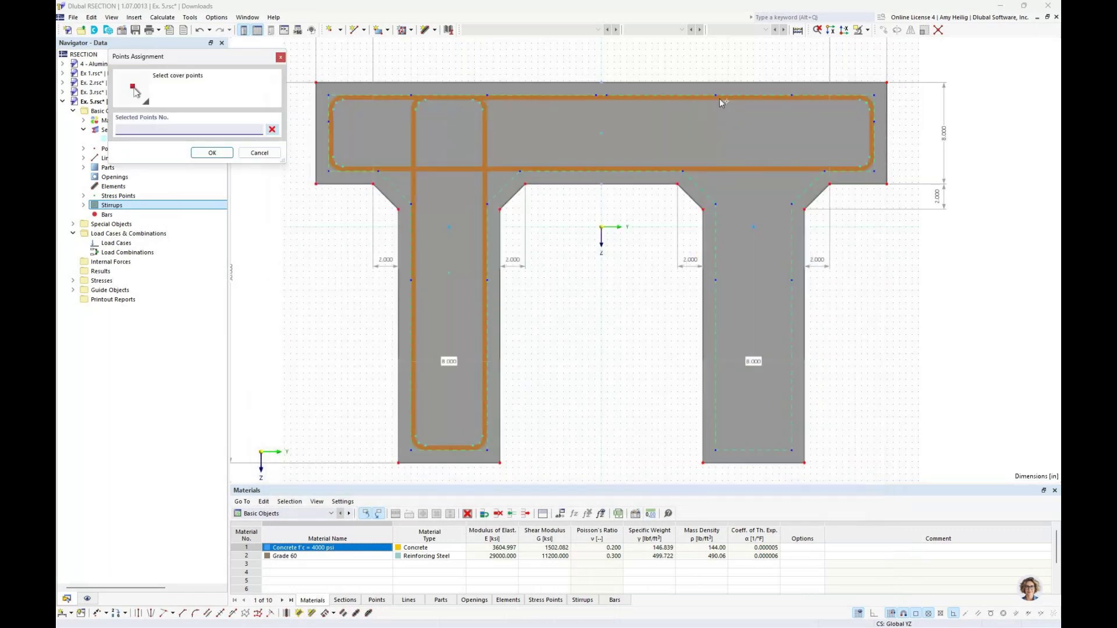
click(719, 99)
click(791, 95)
click(791, 450)
click(716, 452)
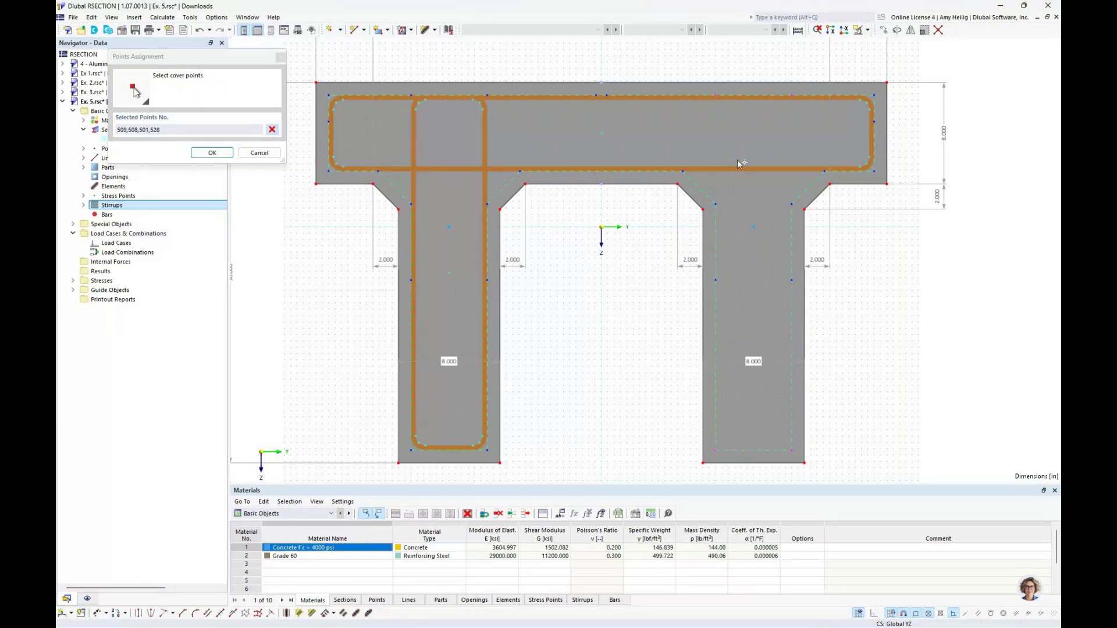
click(212, 152)
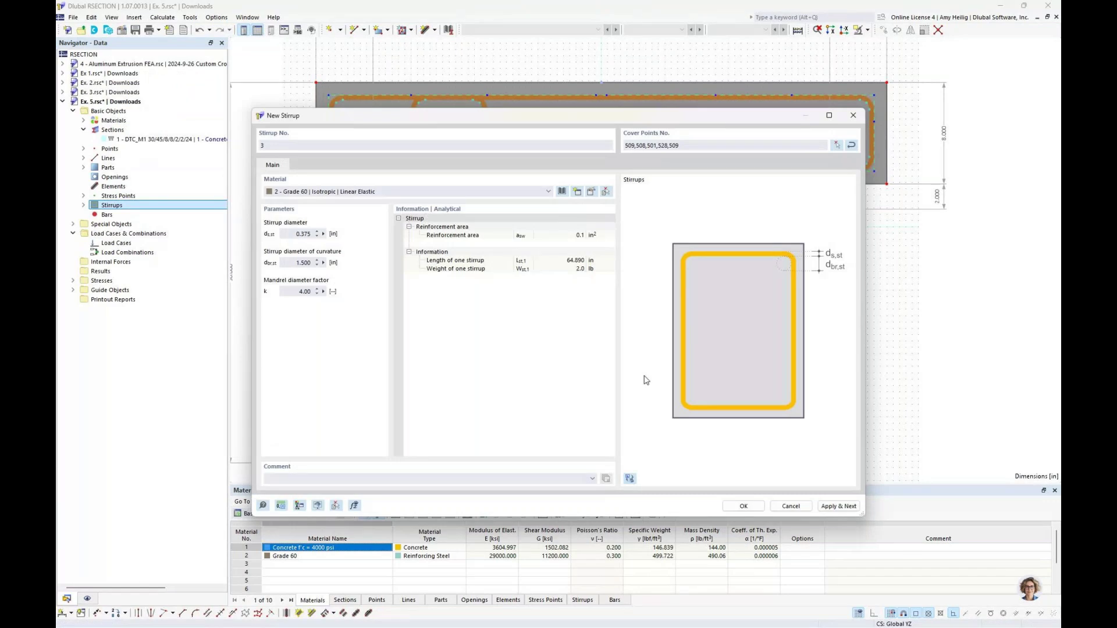
click(744, 506)
Highlight each of the three stirrups in turn to check its location in the section.
click(83, 206)
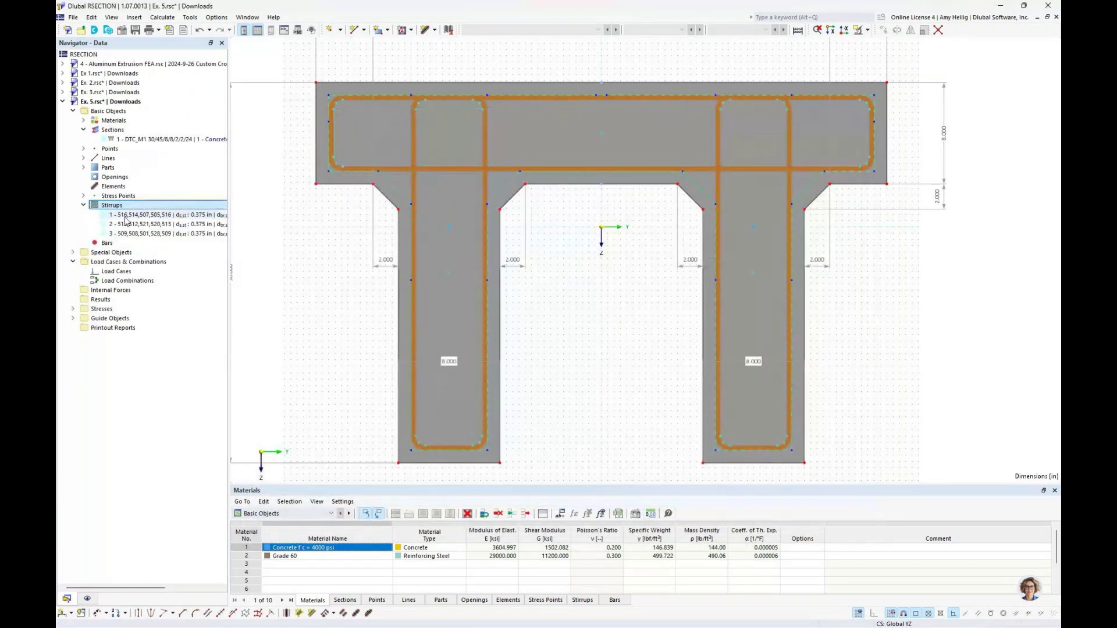
click(126, 217)
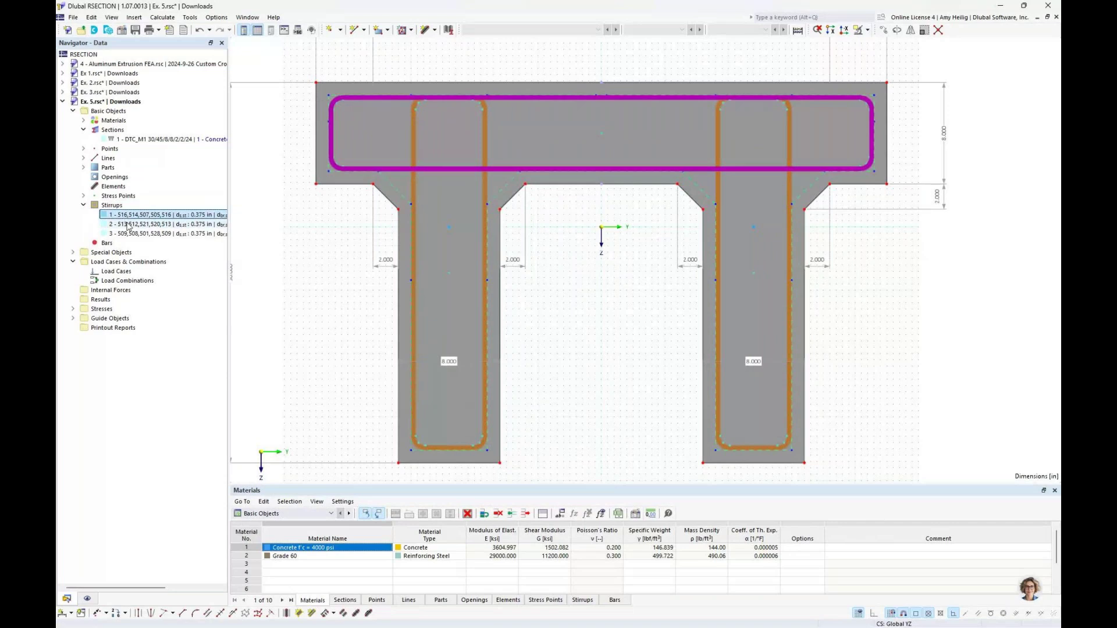
click(128, 225)
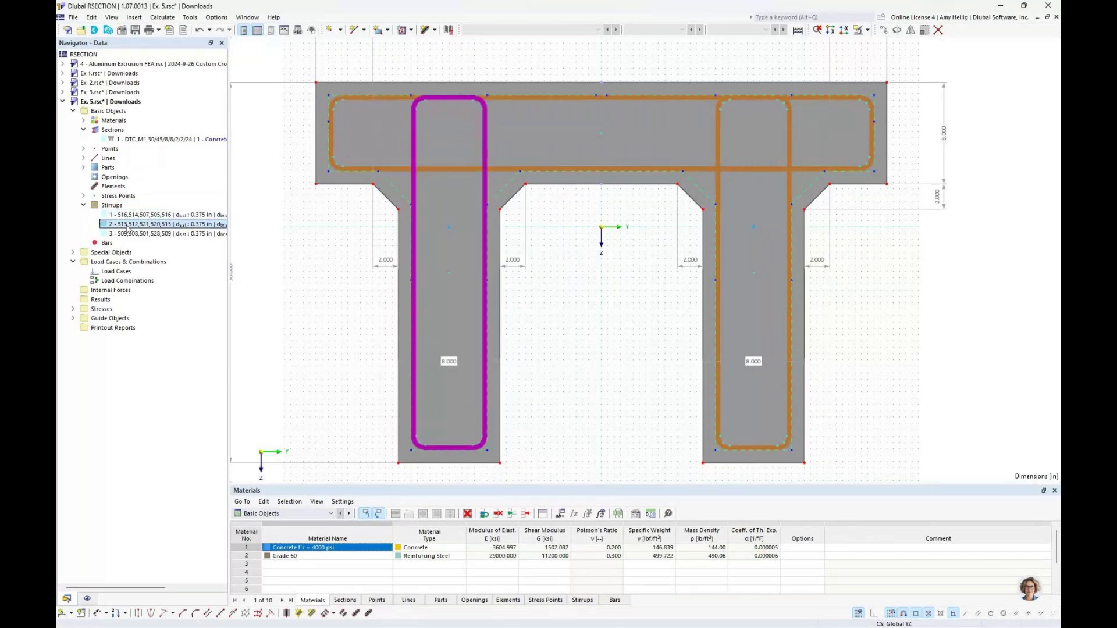
click(128, 233)
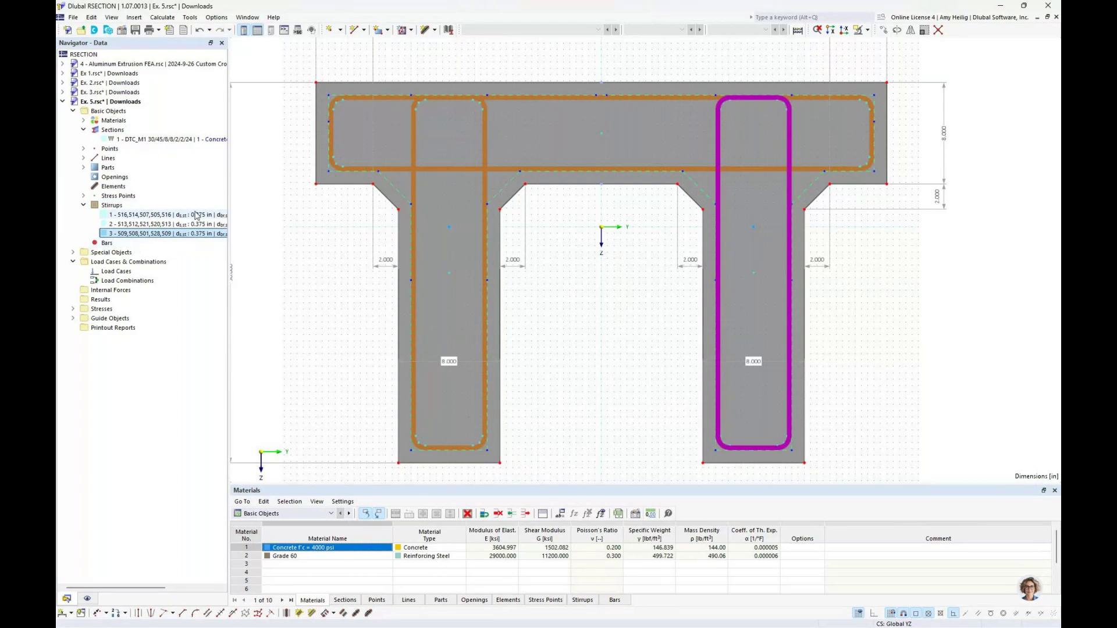
click(83, 205)
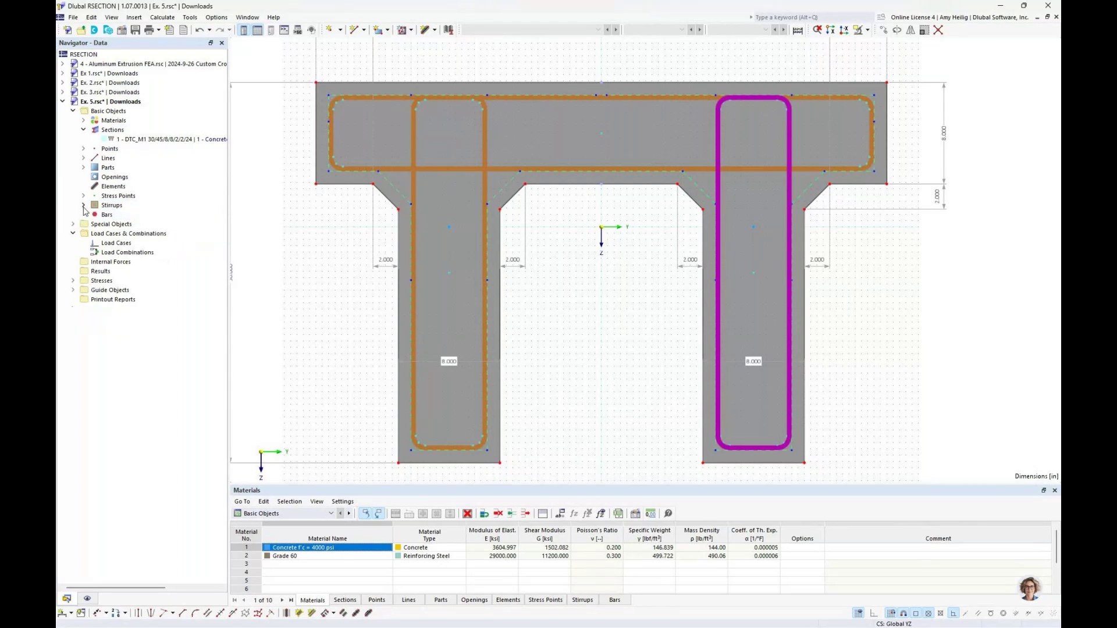
Start a new reinforcement bar, review the definition types, and rename its first reinforcement layer as Top.
right_click(115, 217)
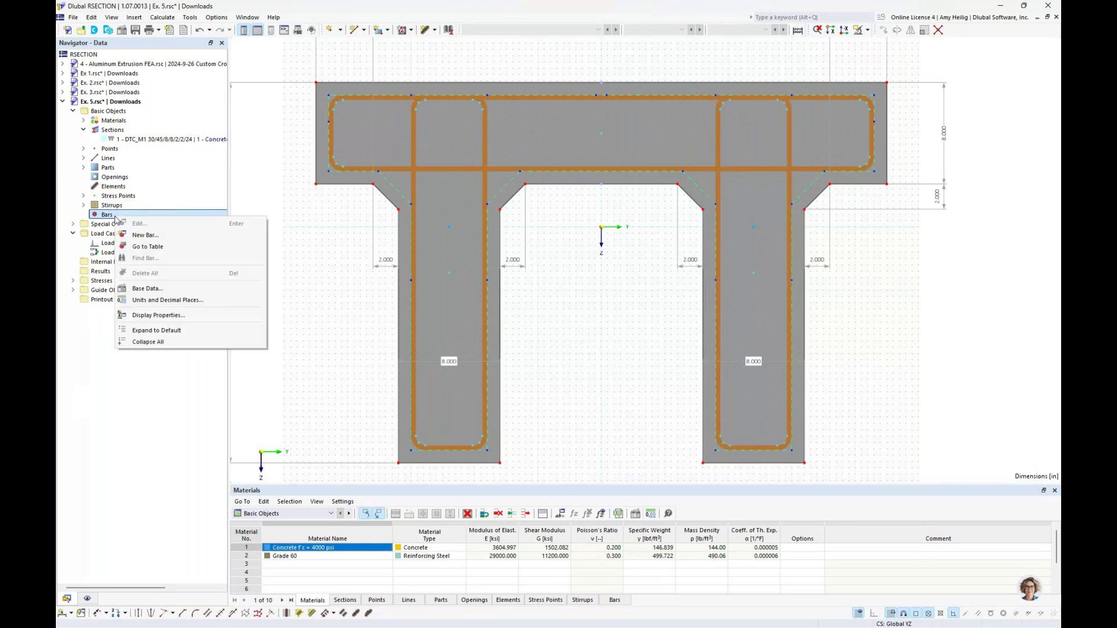
click(144, 236)
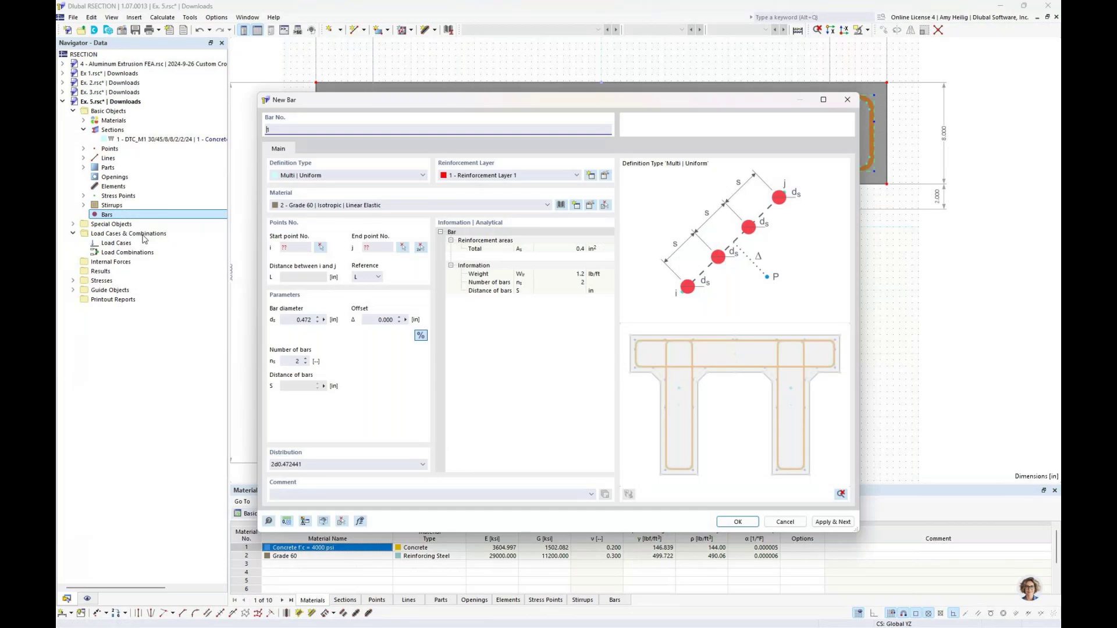
click(318, 176)
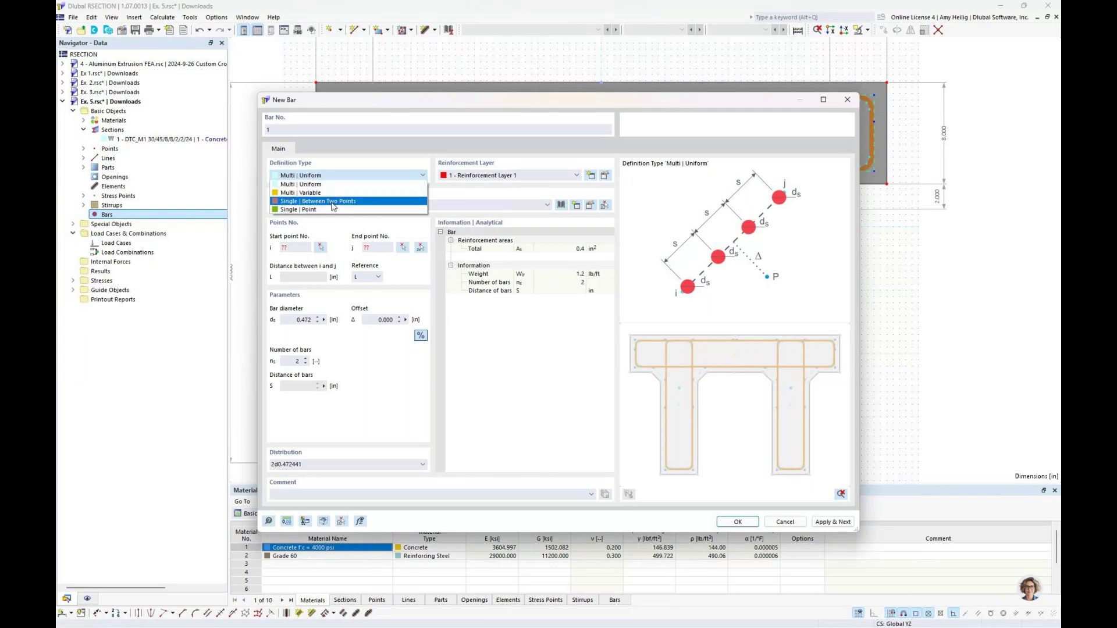
click(421, 162)
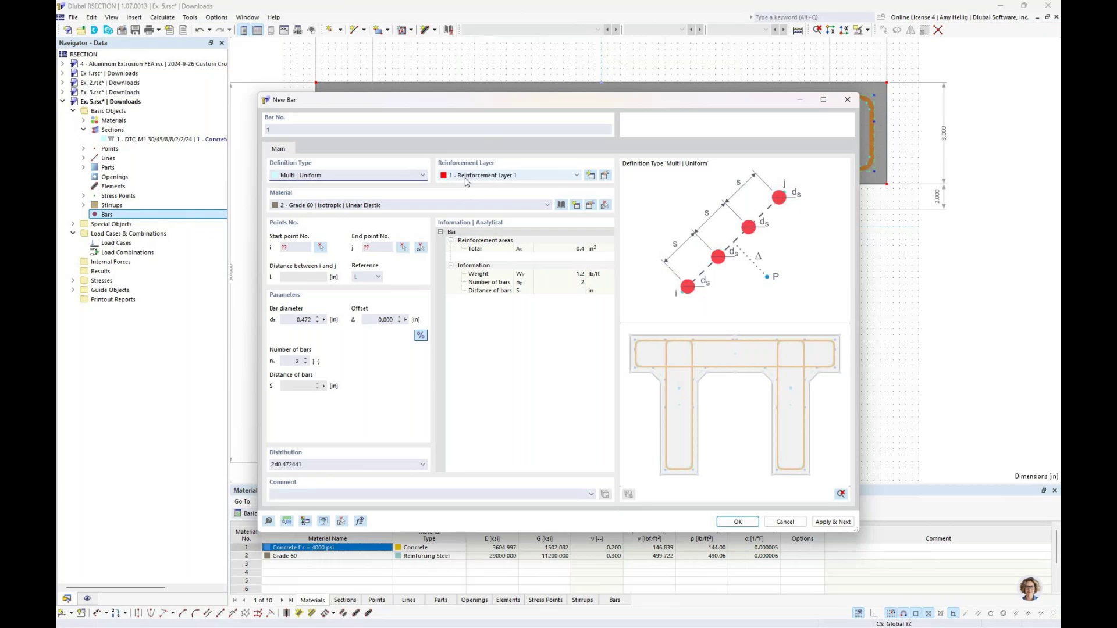
click(605, 175)
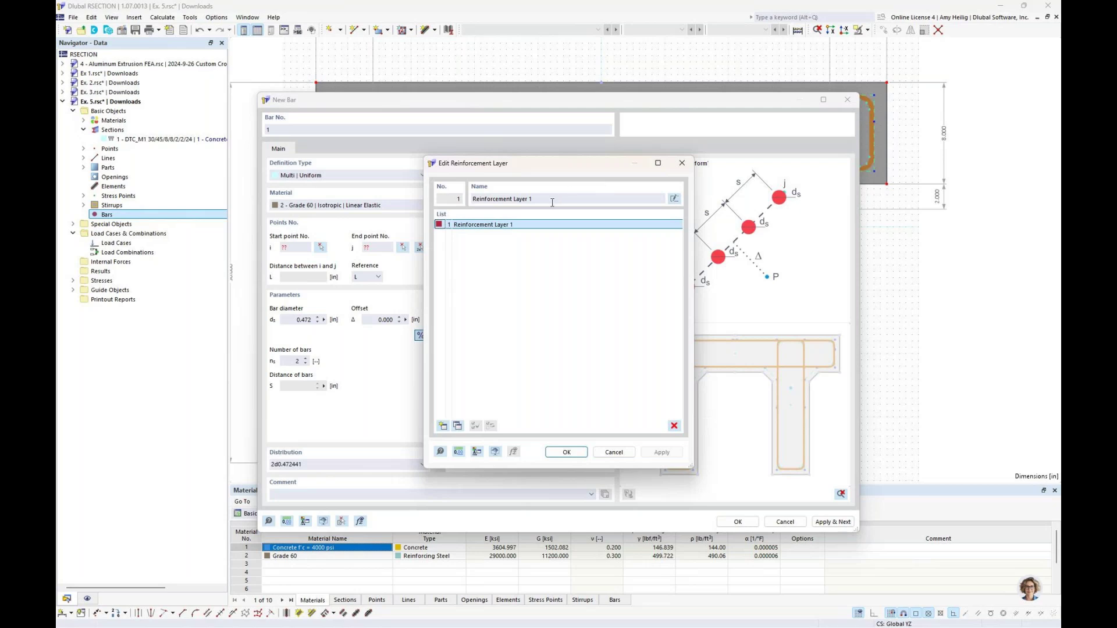
triple_click(557, 198)
key(BackSpace)
text(Top)
Add two more reinforcement layers named Bottom and Bottom Additional.
click(457, 425)
double_click(502, 198)
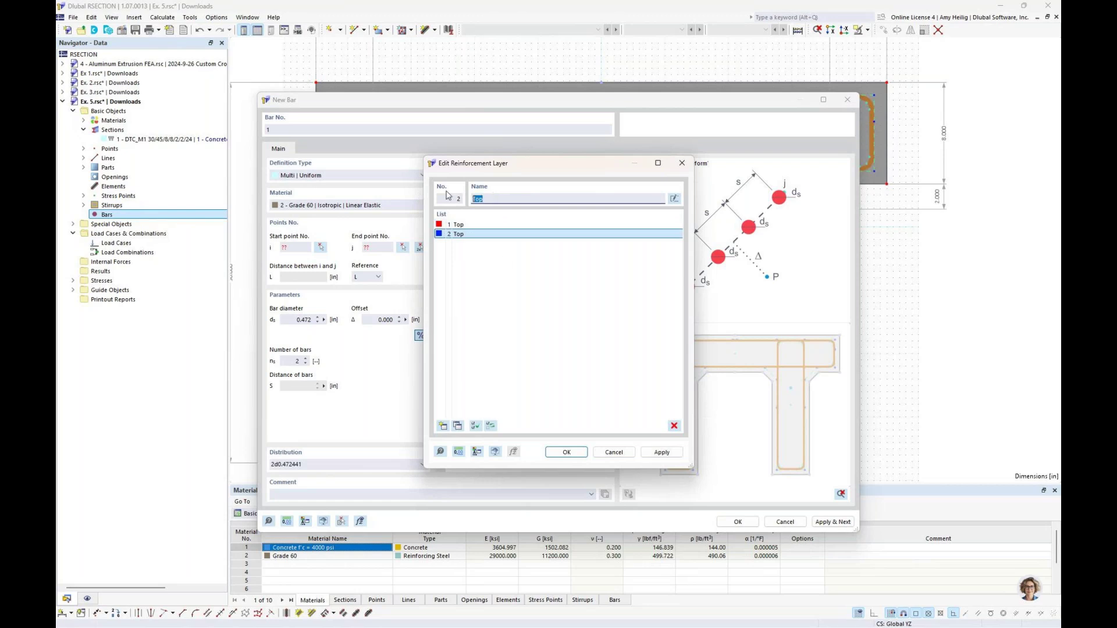
key(BackSpace)
text(Bottom)
click(458, 425)
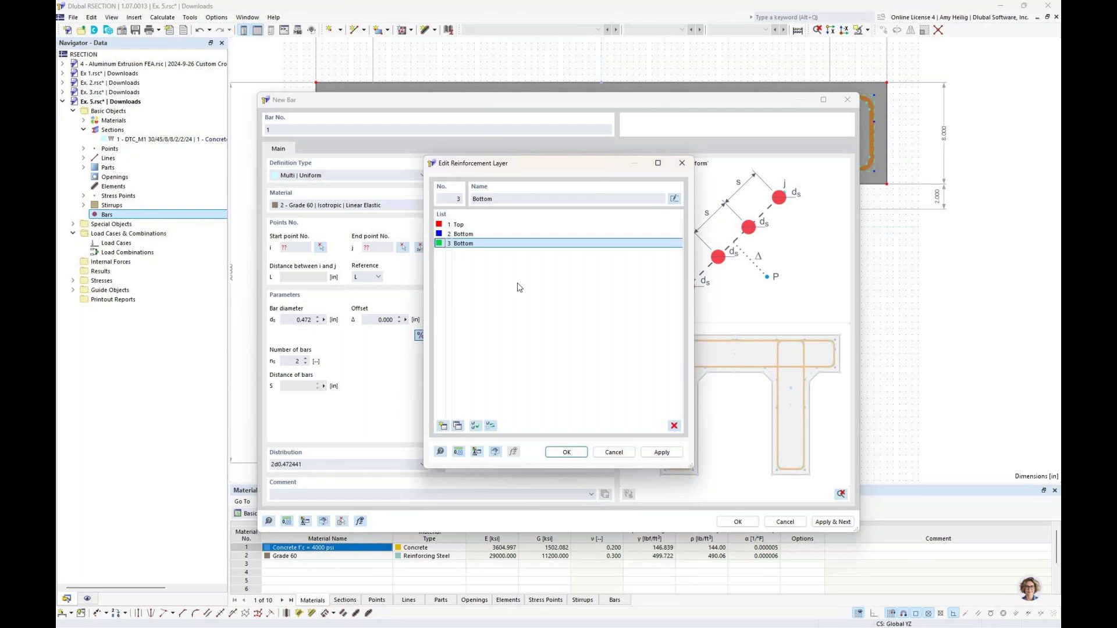
click(512, 199)
text(Additional)
Add a fourth reinforcement layer named Sides and confirm the layer list.
click(443, 426)
drag(526, 199, 424, 185)
key(BackSpace)
text(Sides)
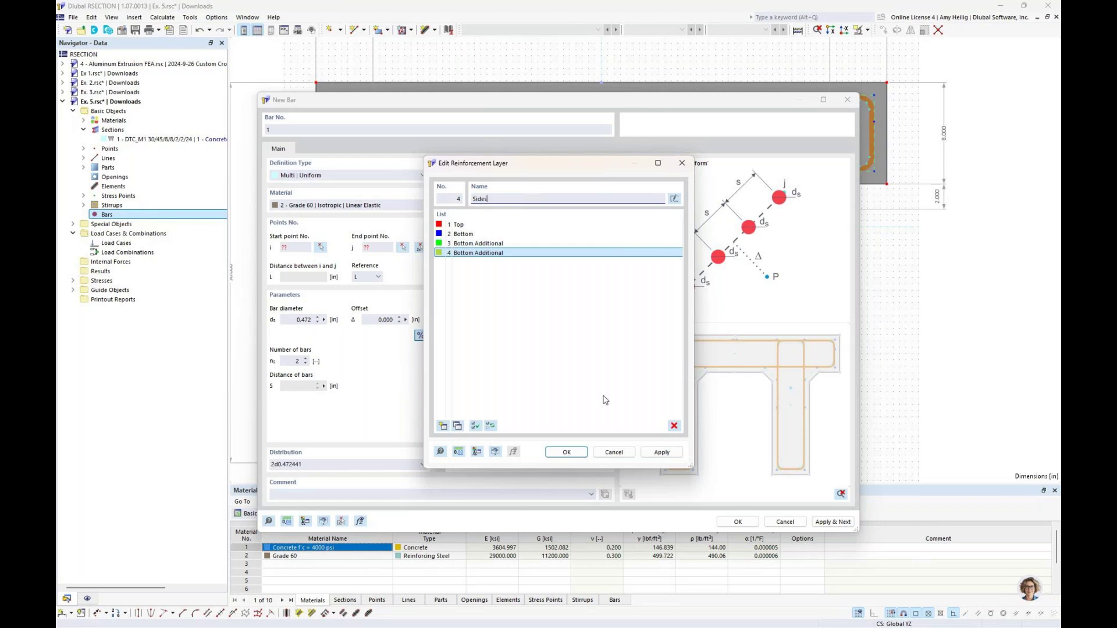
click(566, 452)
Assign the new bar to the Top layer, define it as Single | Point, and set its diameter to 0.625 in.
click(547, 176)
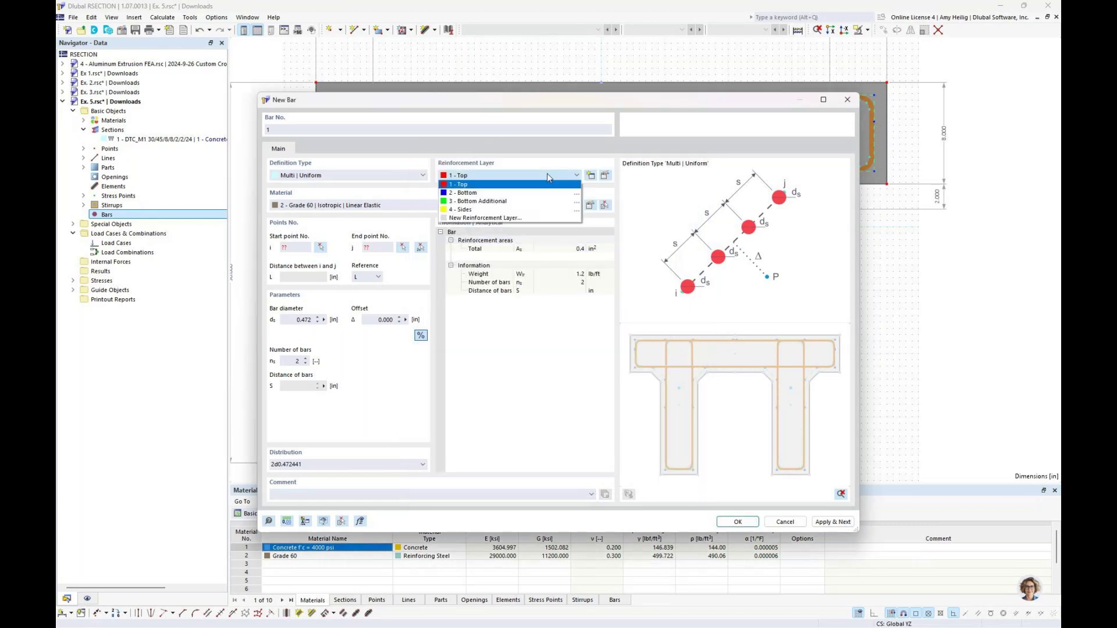
click(480, 187)
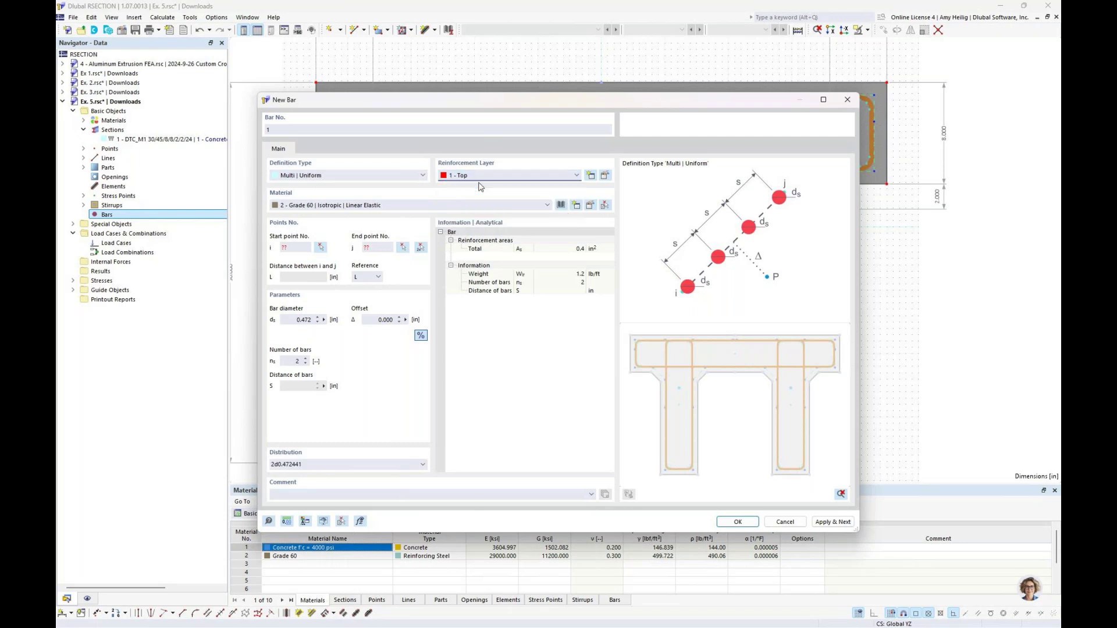
click(373, 176)
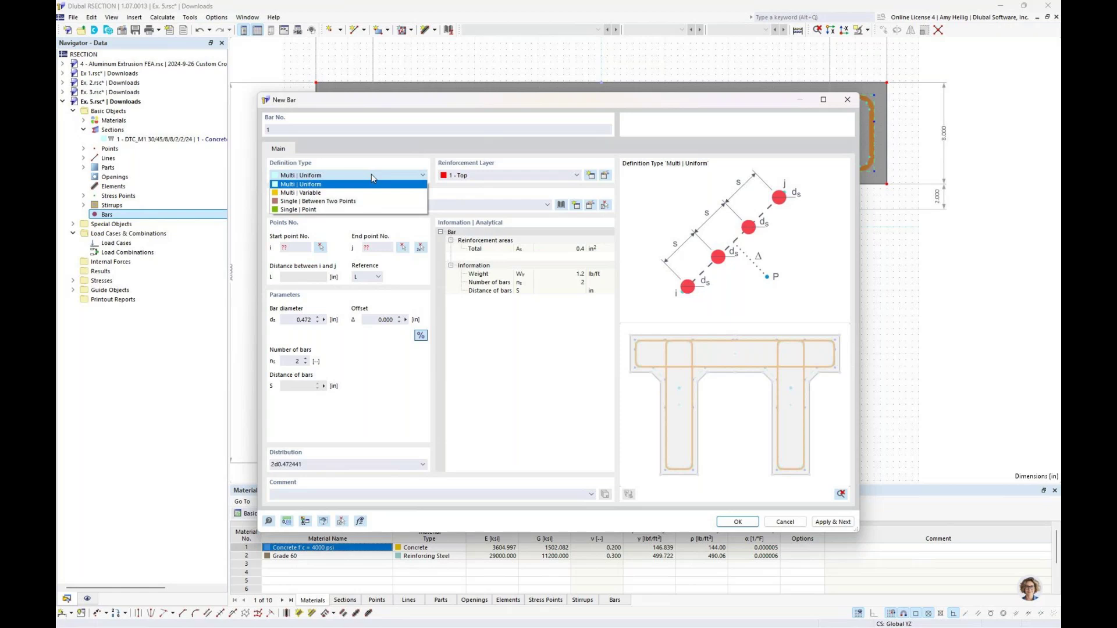
click(313, 210)
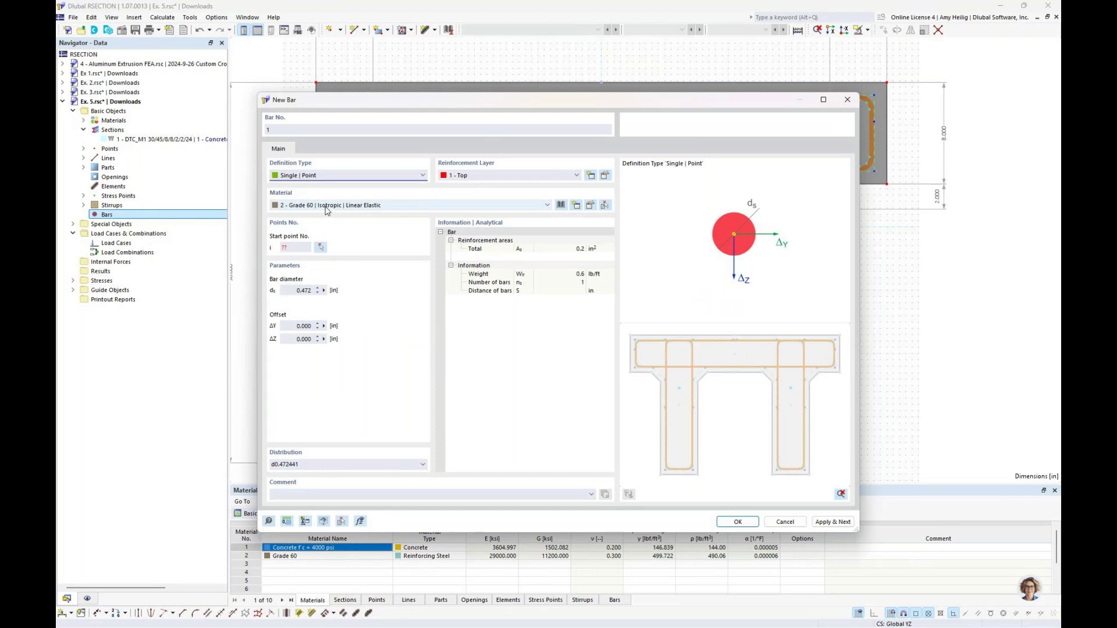
click(292, 292)
text(0.625)
Place the bar at the start of the flange stirrup's upper-left bend, along the inner top edge, and apply it.
click(322, 249)
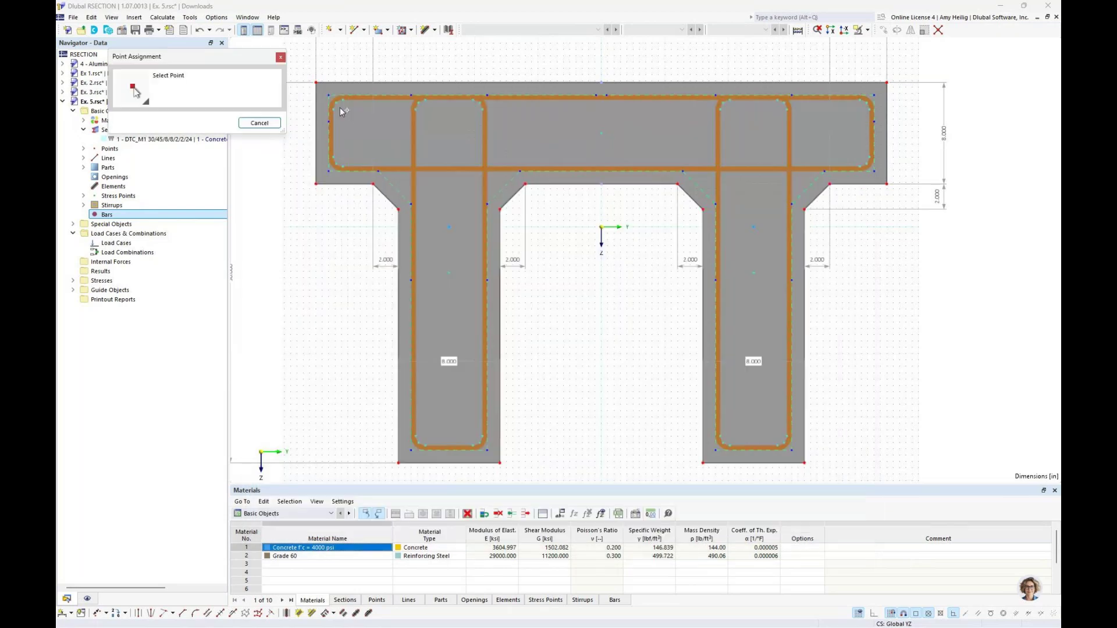
scroll(342, 110, up, 5)
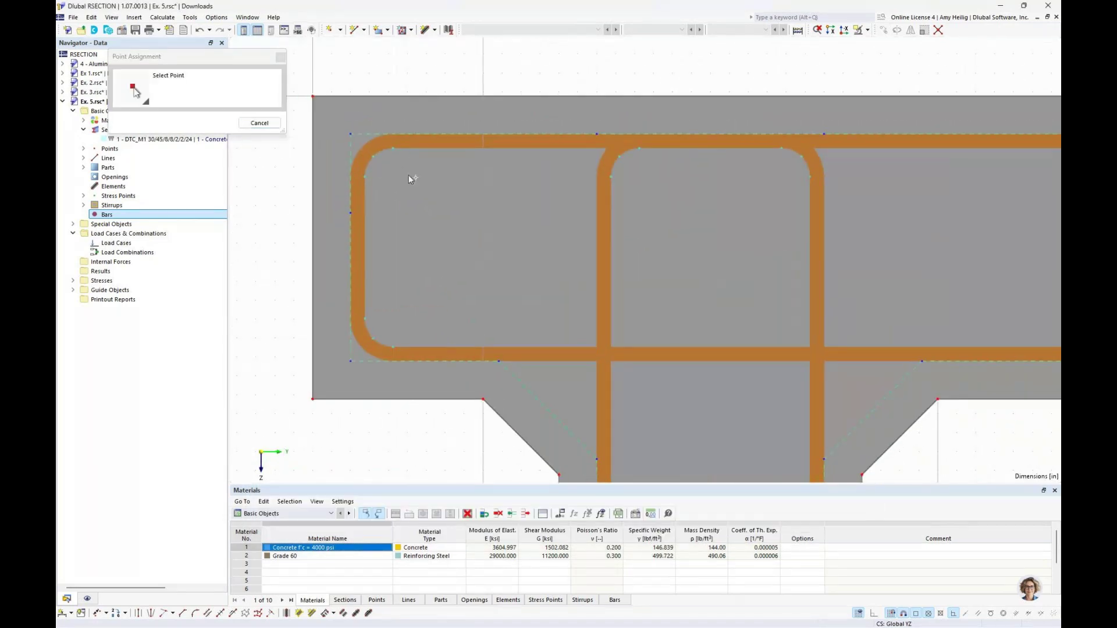
click(393, 147)
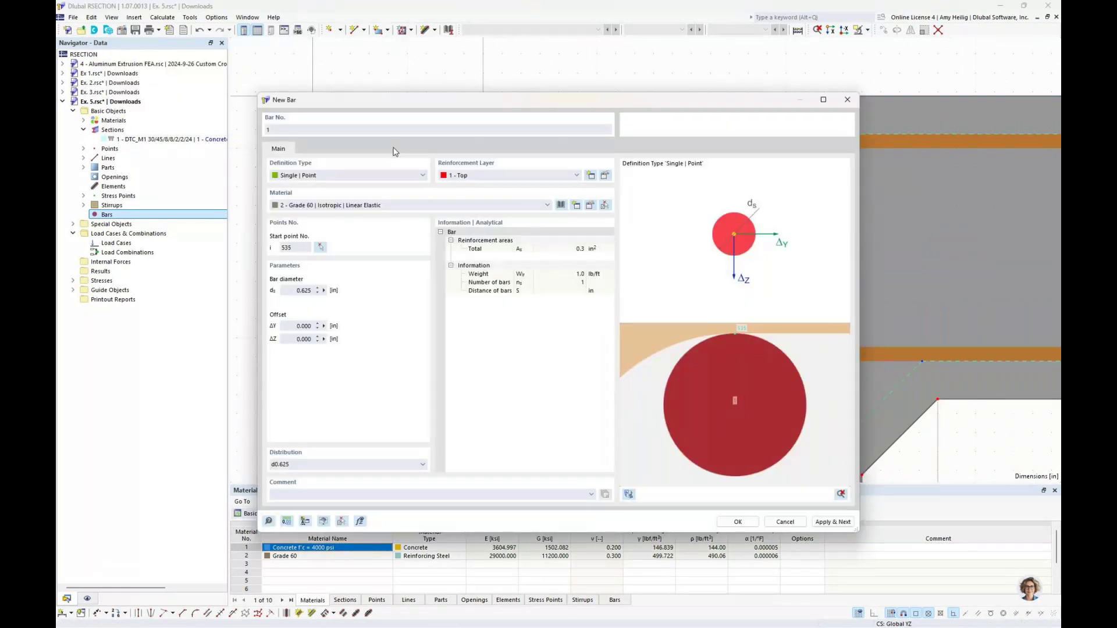
click(833, 522)
drag(644, 100, 636, 358)
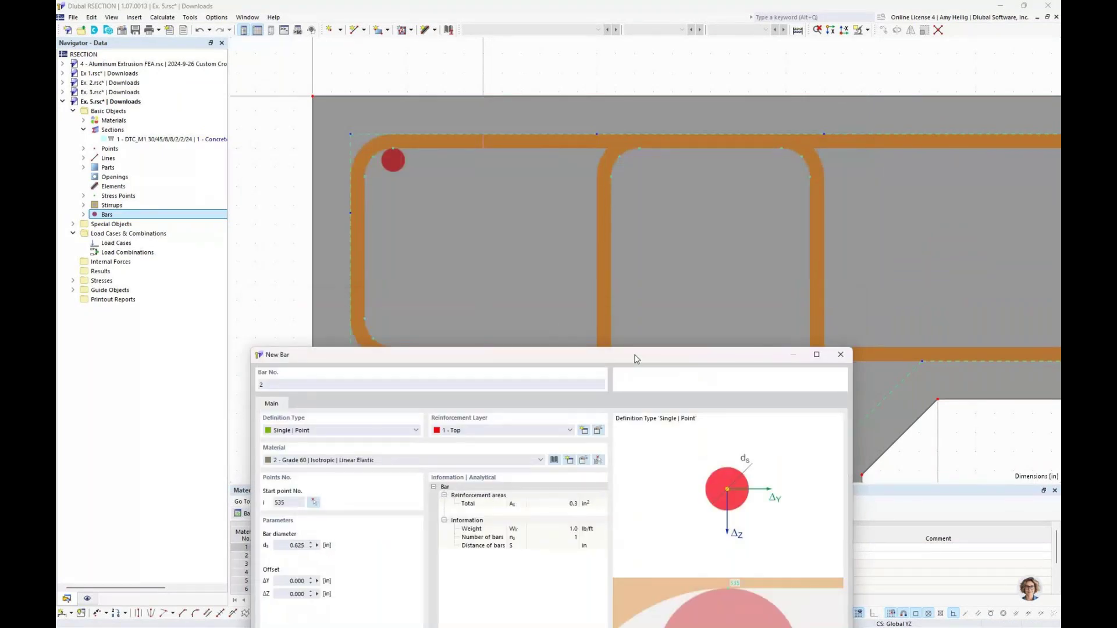
Place the second Top-layer bar at the flange stirrup's lower-left bend, along the inner bottom edge, and apply it.
drag(672, 162, 671, 112)
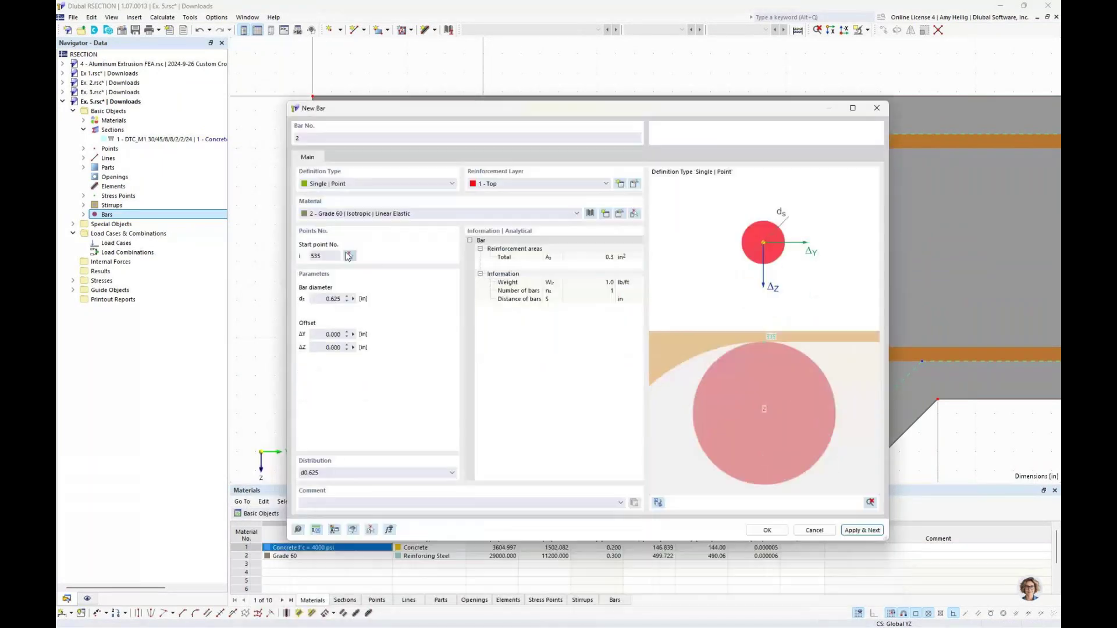
click(350, 256)
click(394, 346)
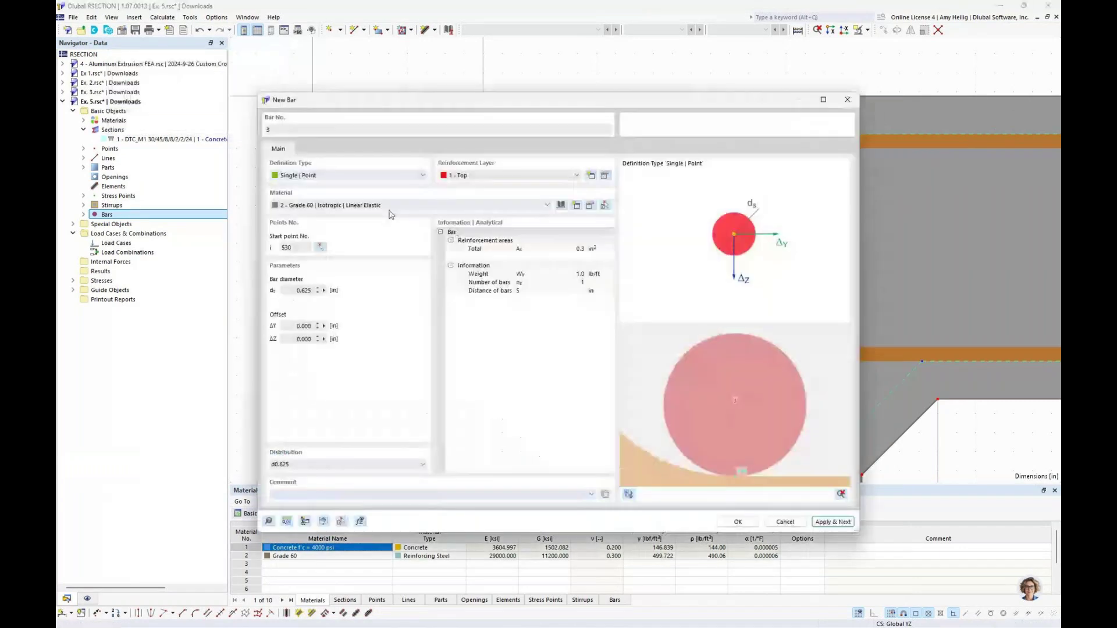
Place the third single bar at the flange stirrup's upper-right bend, along the inner top edge, and apply it.
click(320, 248)
scroll(508, 277, down, 3)
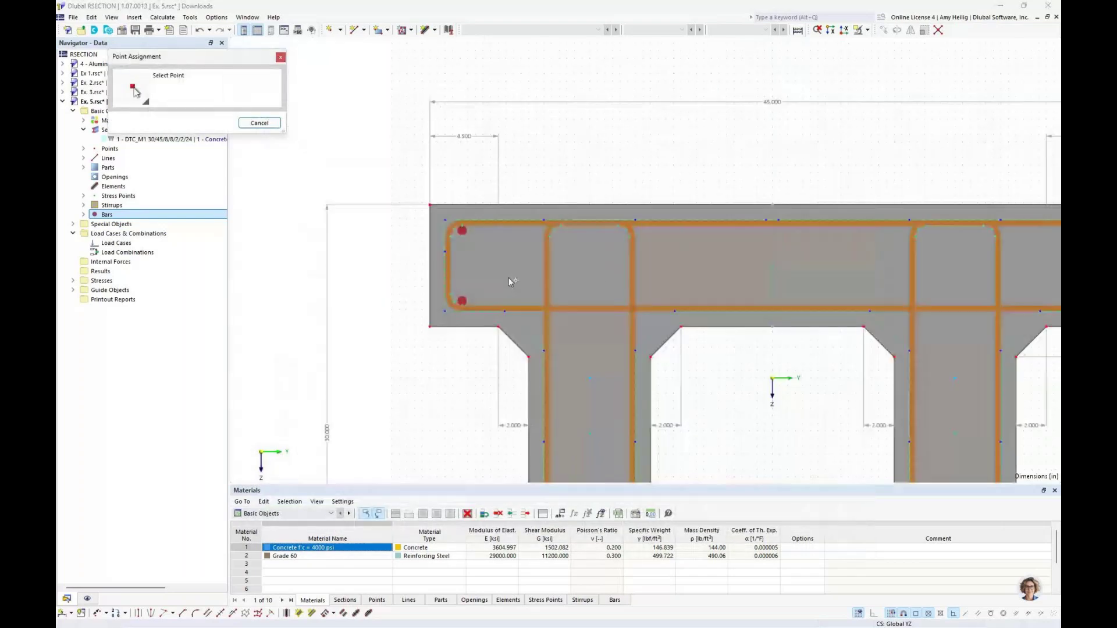
scroll(606, 281, up, 3)
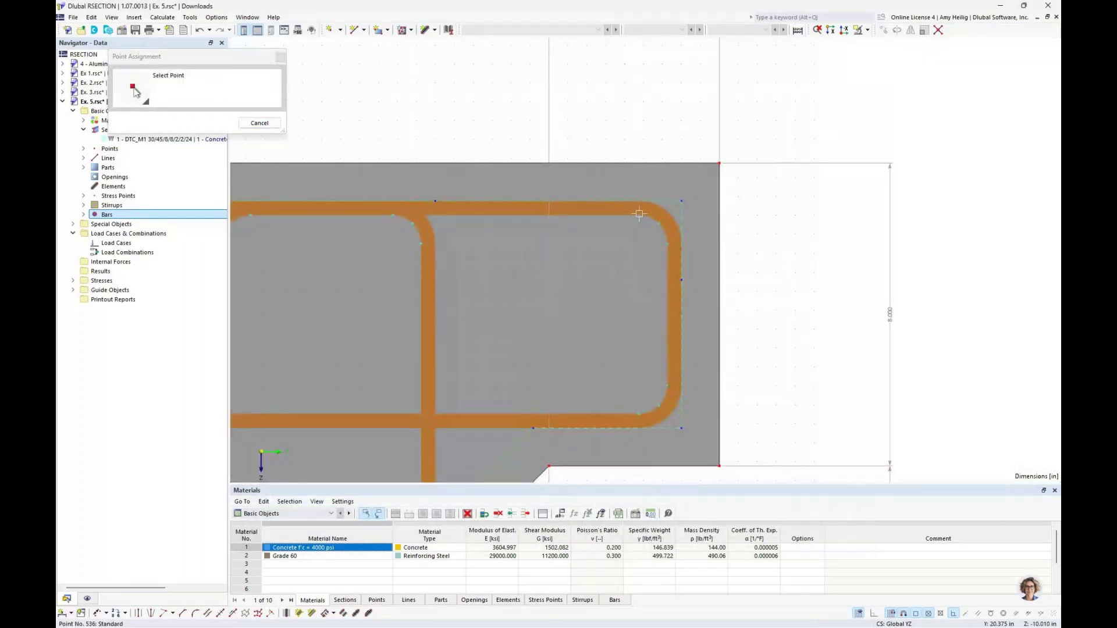
click(639, 214)
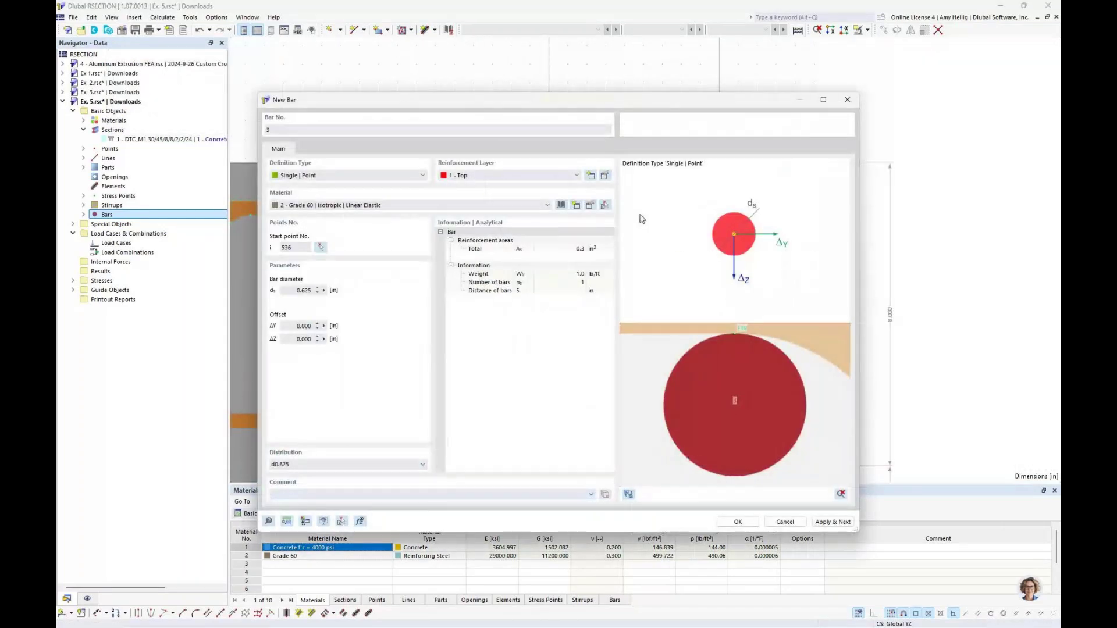
click(820, 522)
Place the fourth single bar at the flange stirrup's lower-right bend, along the inner bottom edge, and confirm it.
click(321, 247)
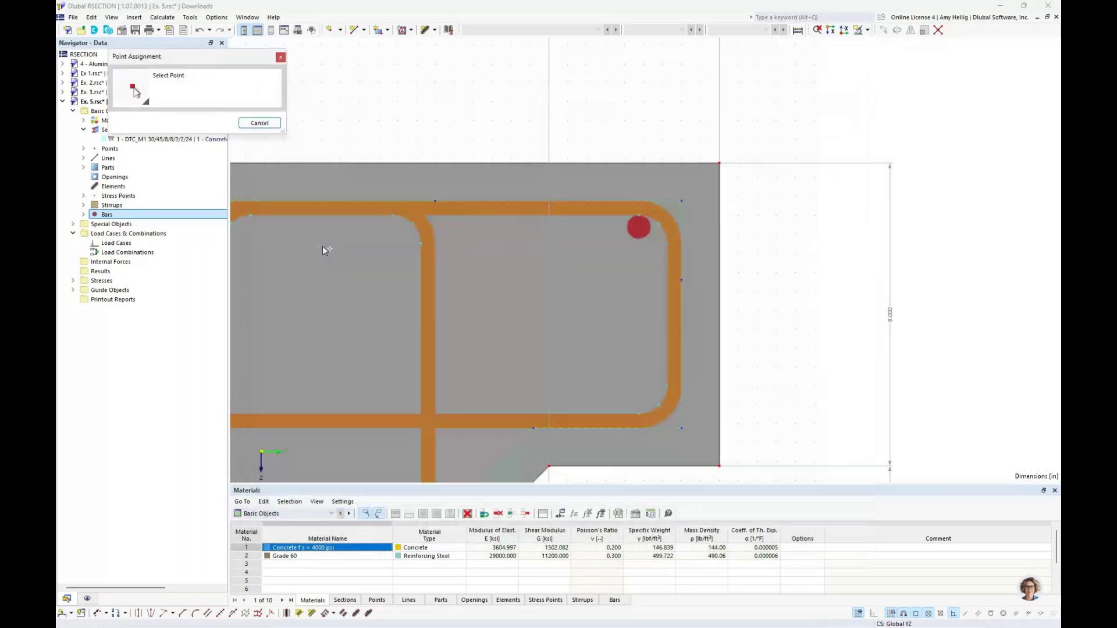
click(635, 414)
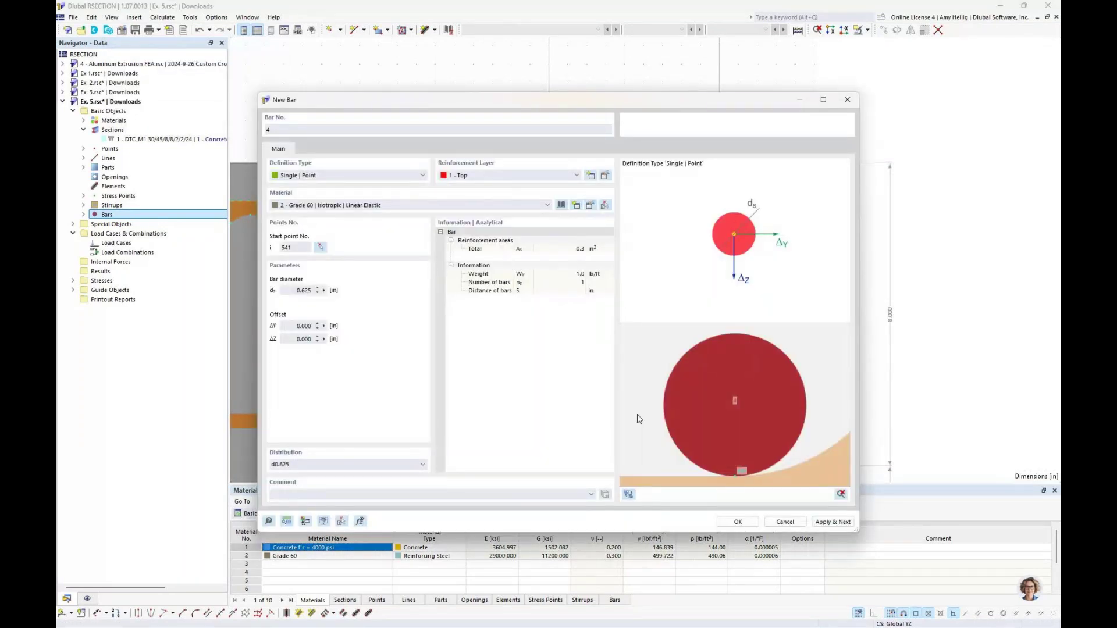
click(738, 521)
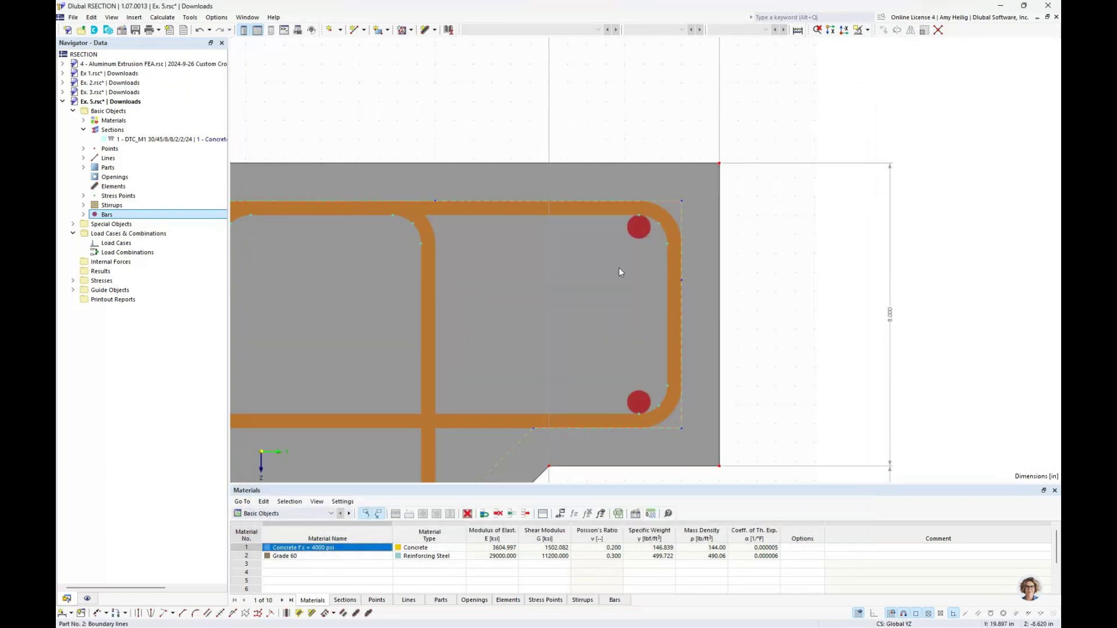
Start a new bar in the Top layer and define it as Multi | Uniform.
scroll(619, 268, down, 3)
middle_drag(411, 299, 668, 259)
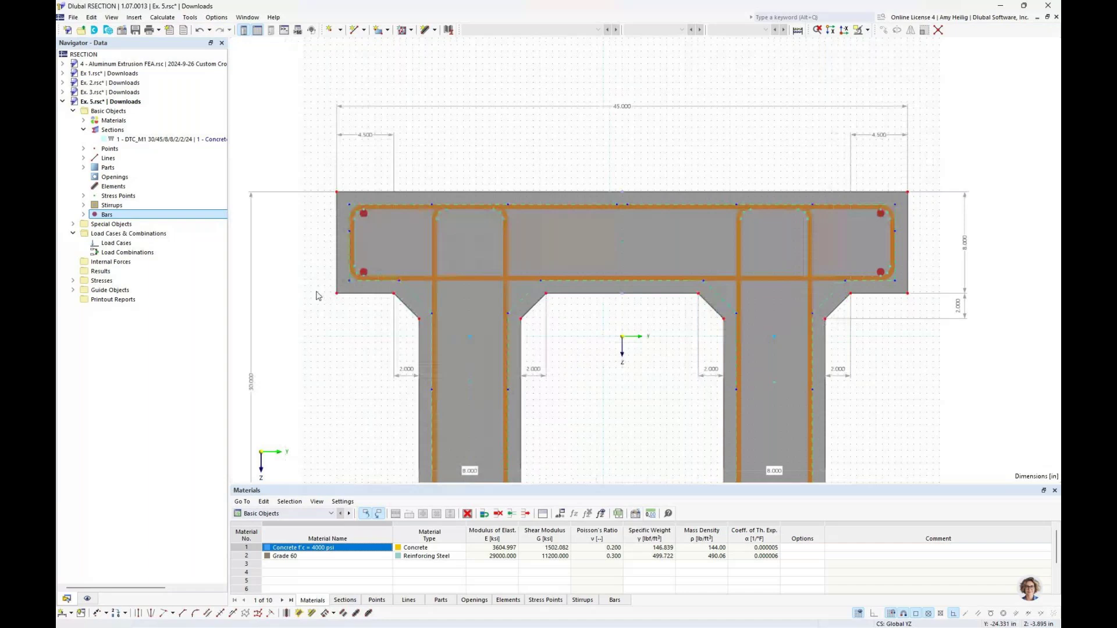
click(85, 215)
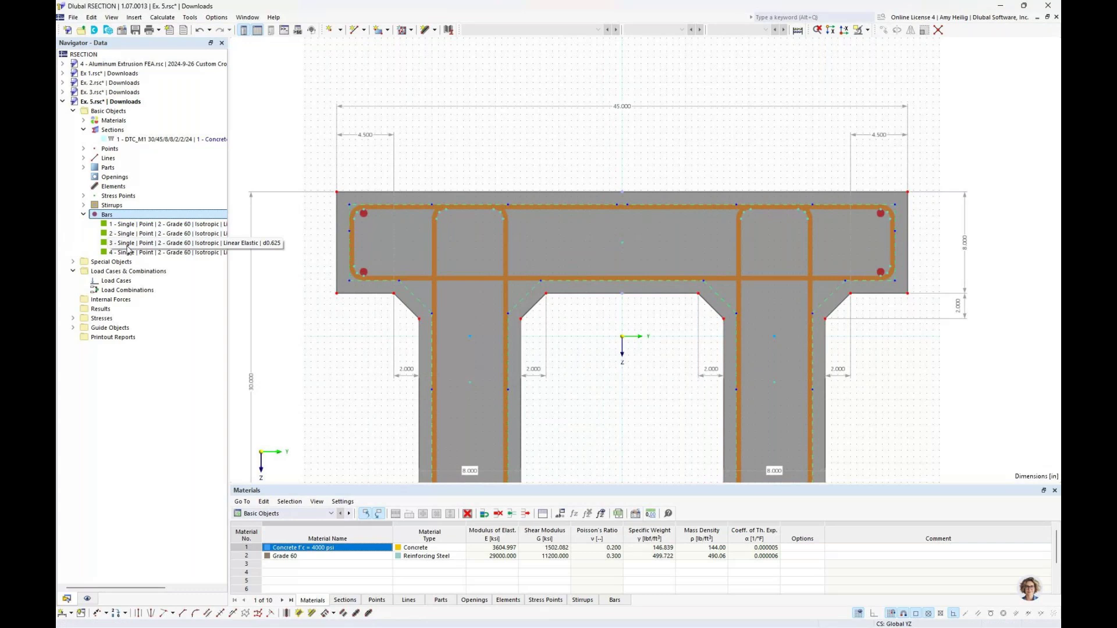
right_click(117, 215)
click(145, 234)
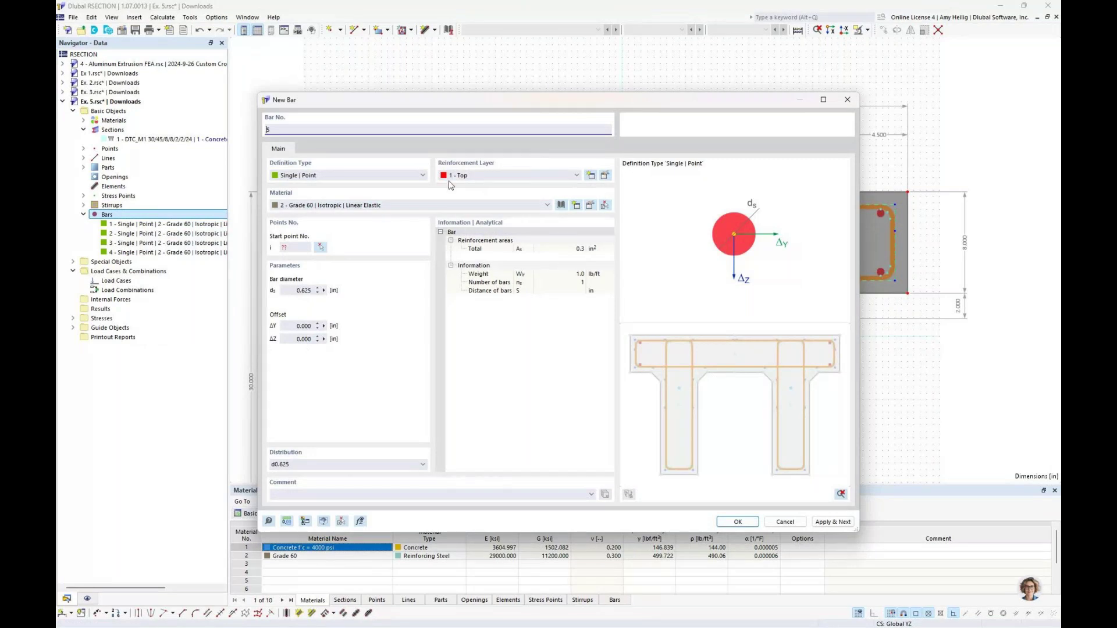
click(352, 176)
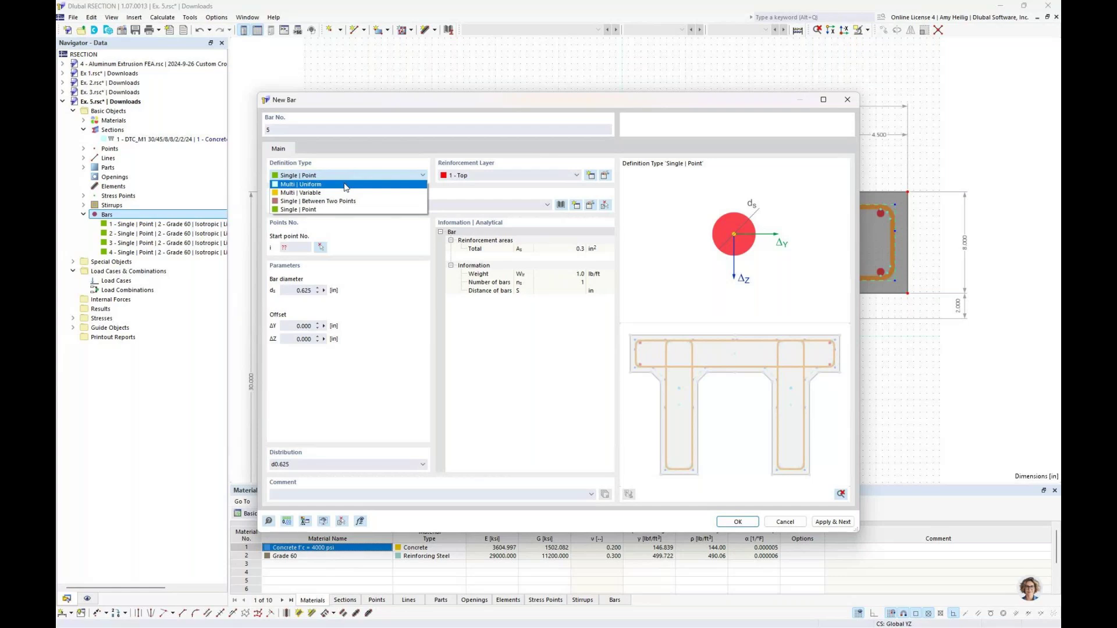
click(345, 185)
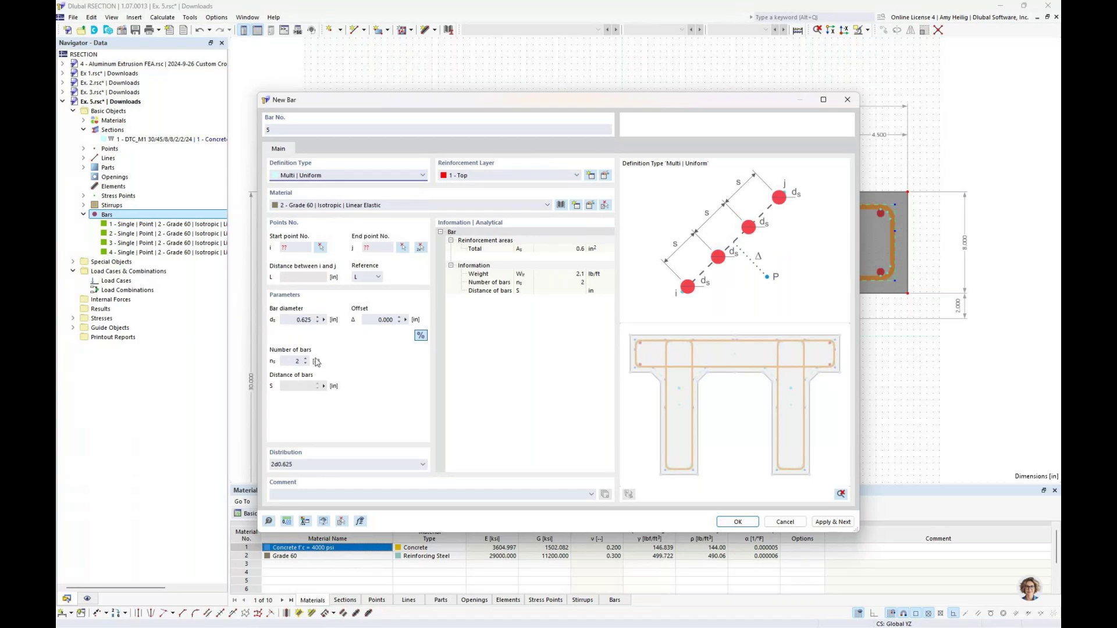
Assign the two upper inner bend points of the left web stirrup as the bars' start and end points and confirm.
click(422, 249)
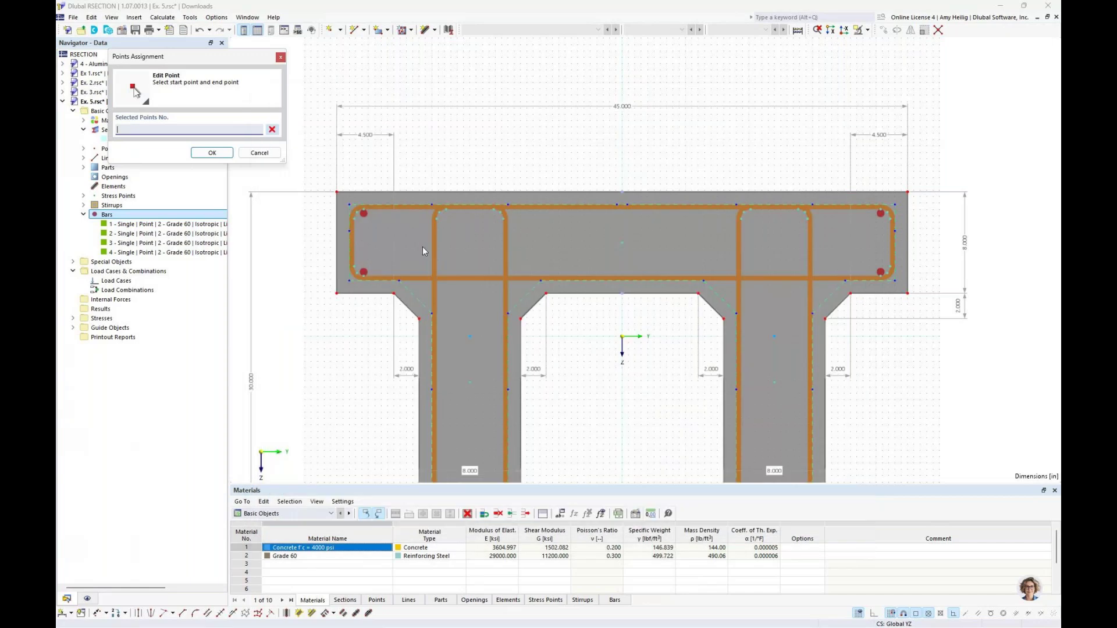
scroll(445, 203, up, 4)
click(447, 200)
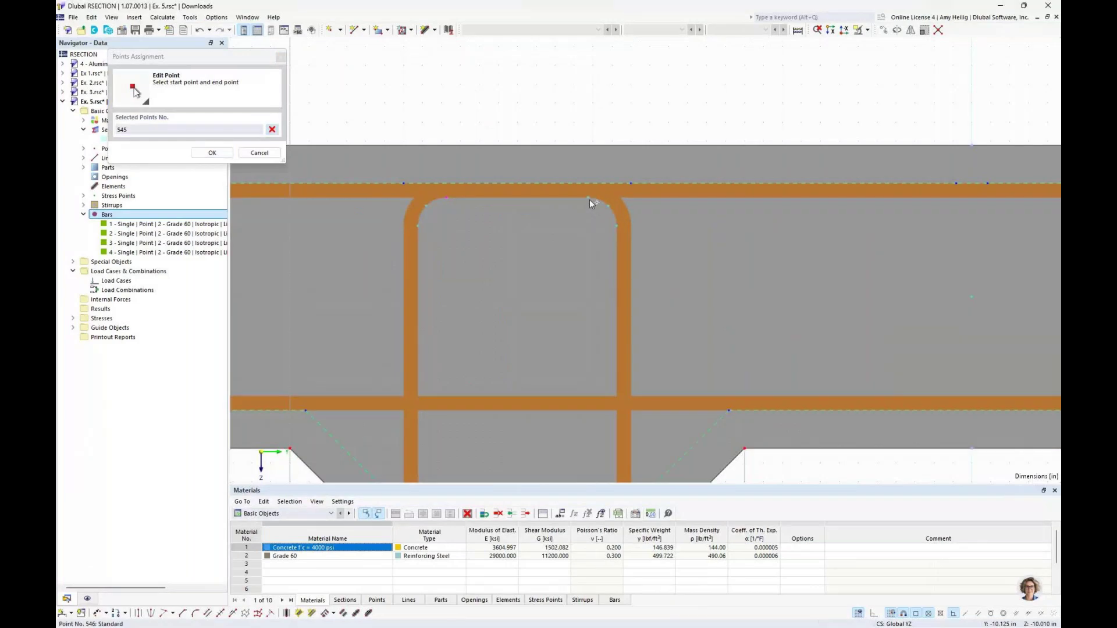
click(589, 201)
scroll(751, 407, down, 3)
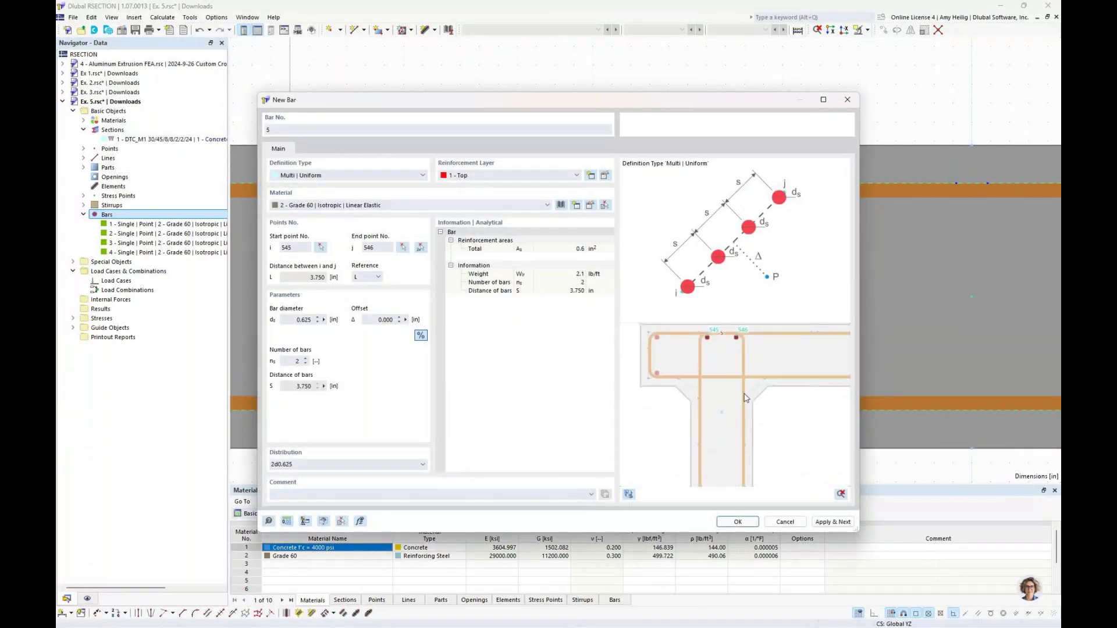
click(733, 522)
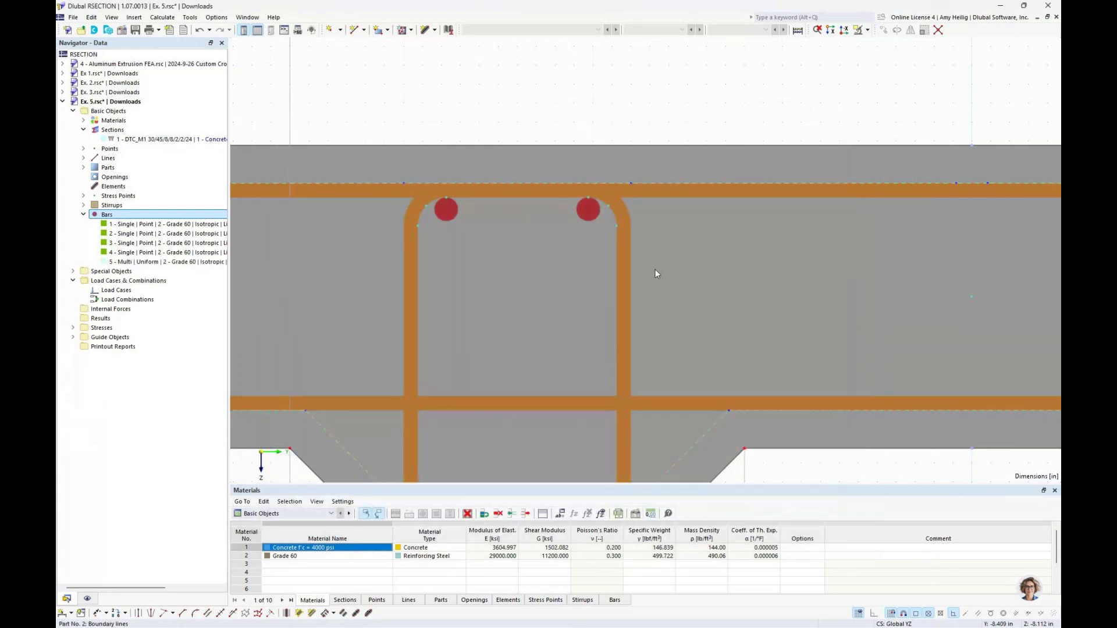
Enlarge the table area, show the Bars table, and duplicate the Multi | Uniform bar entry.
scroll(655, 270, down, 7)
middle_drag(716, 351, 602, 253)
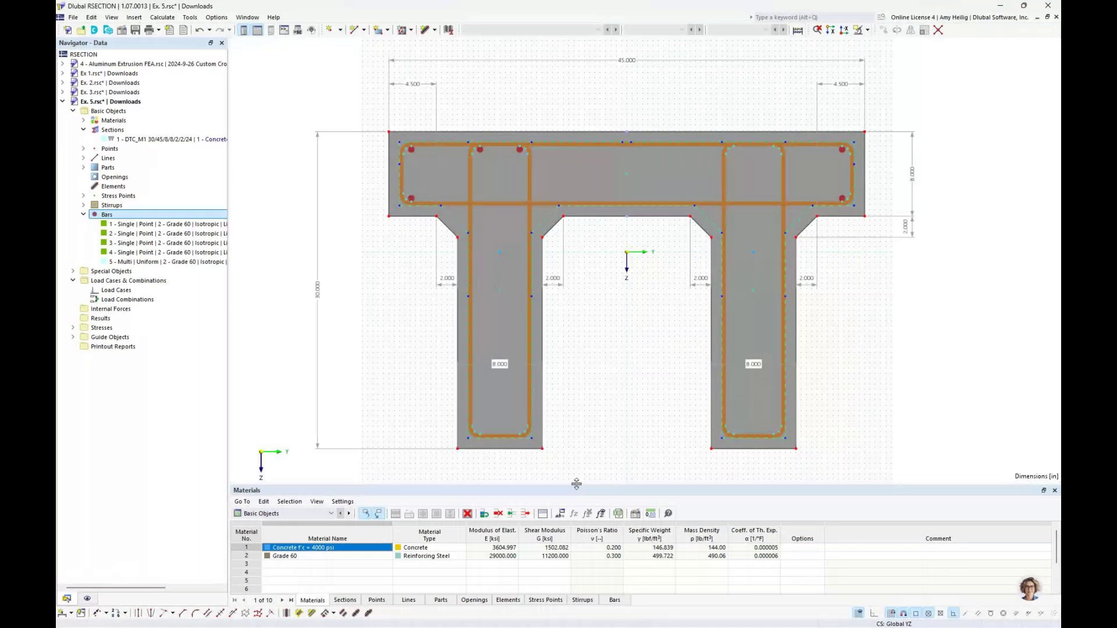
drag(577, 484, 583, 451)
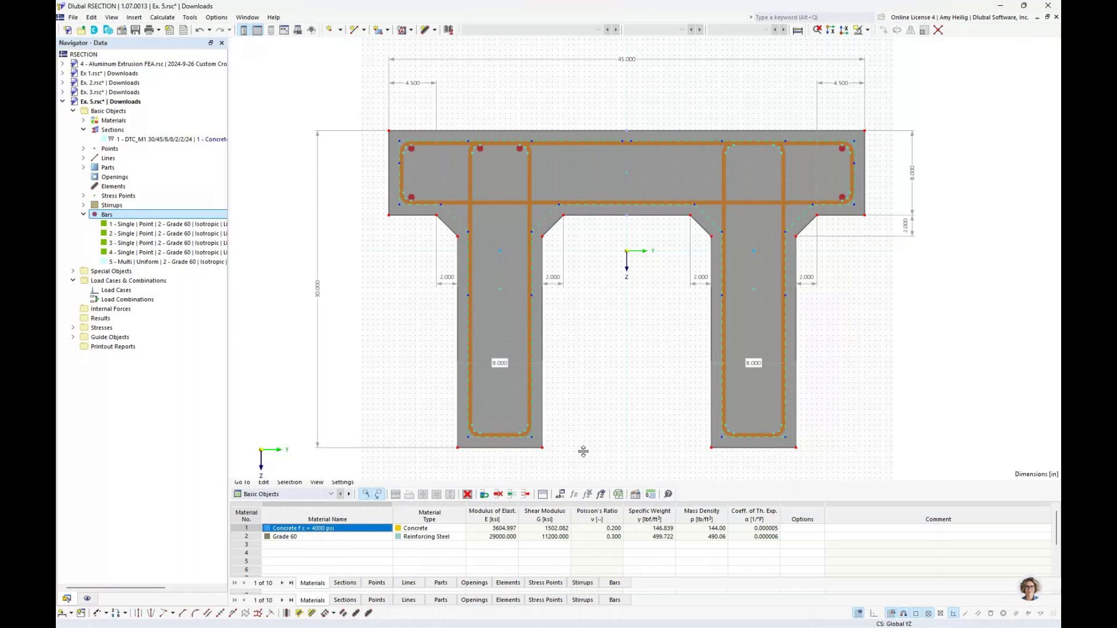
drag(583, 452, 584, 365)
click(614, 600)
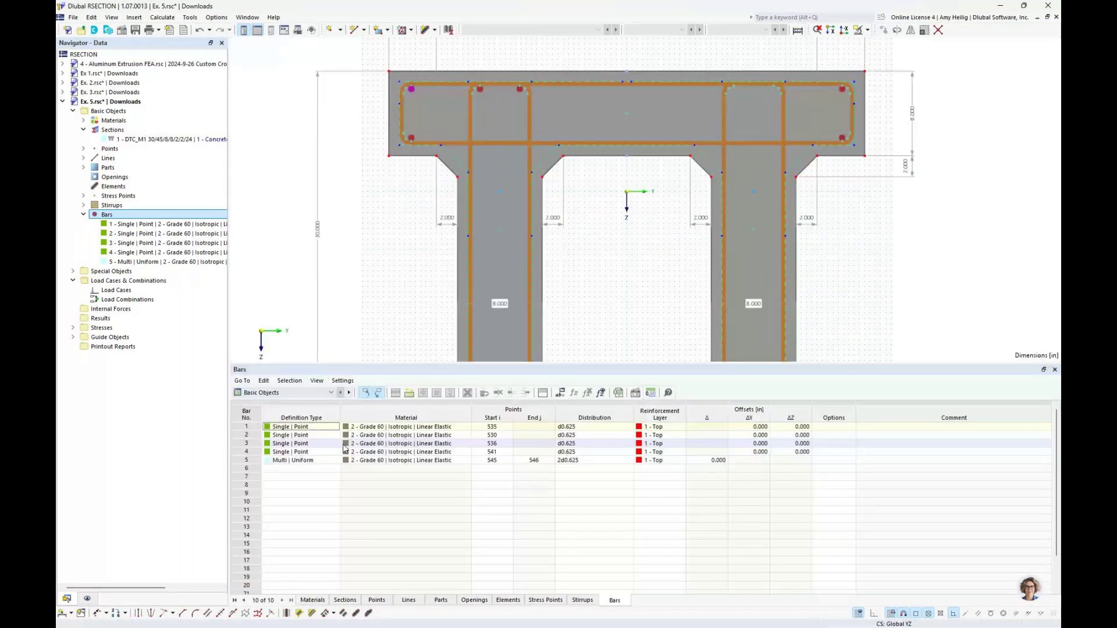
right_click(265, 462)
click(272, 467)
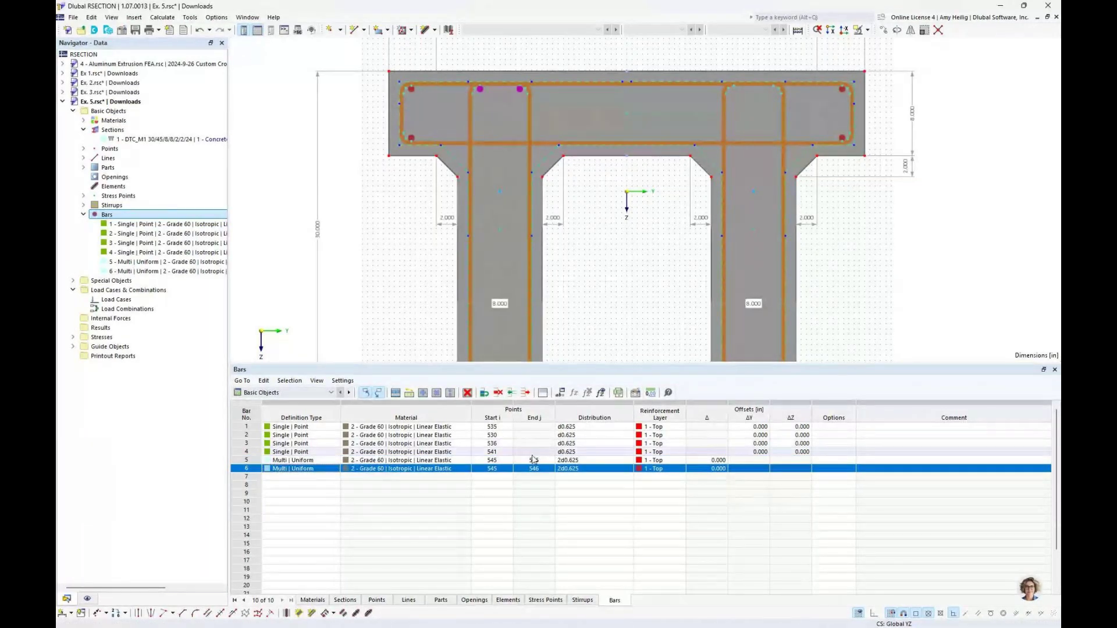
Reassign the copied bar entry's start and end points to the right web stirrup's upper inner bend points.
click(500, 469)
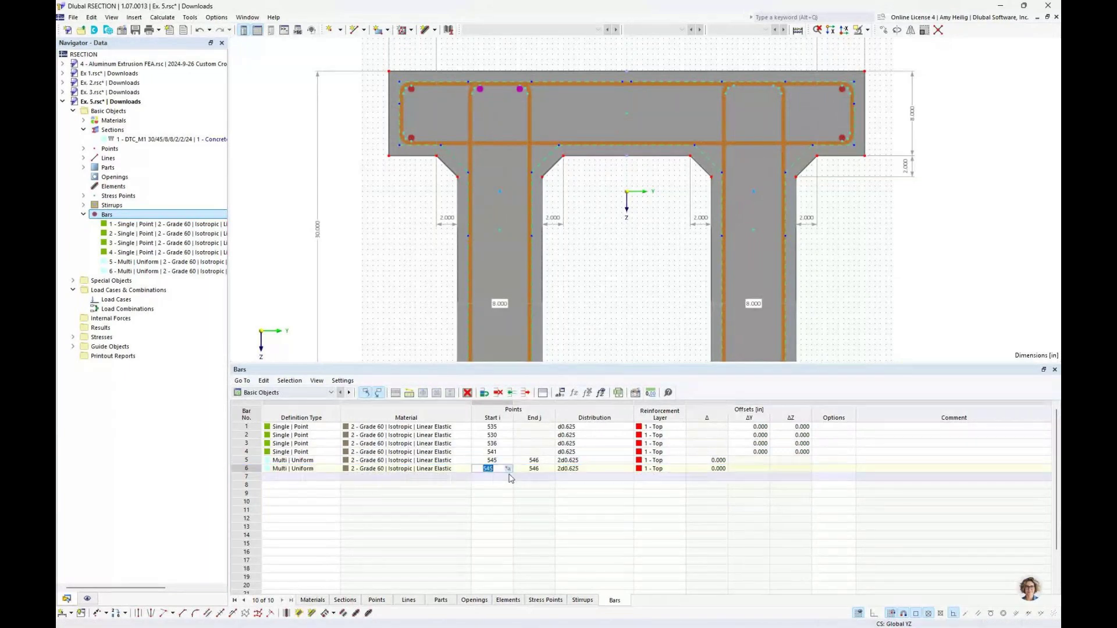
click(507, 469)
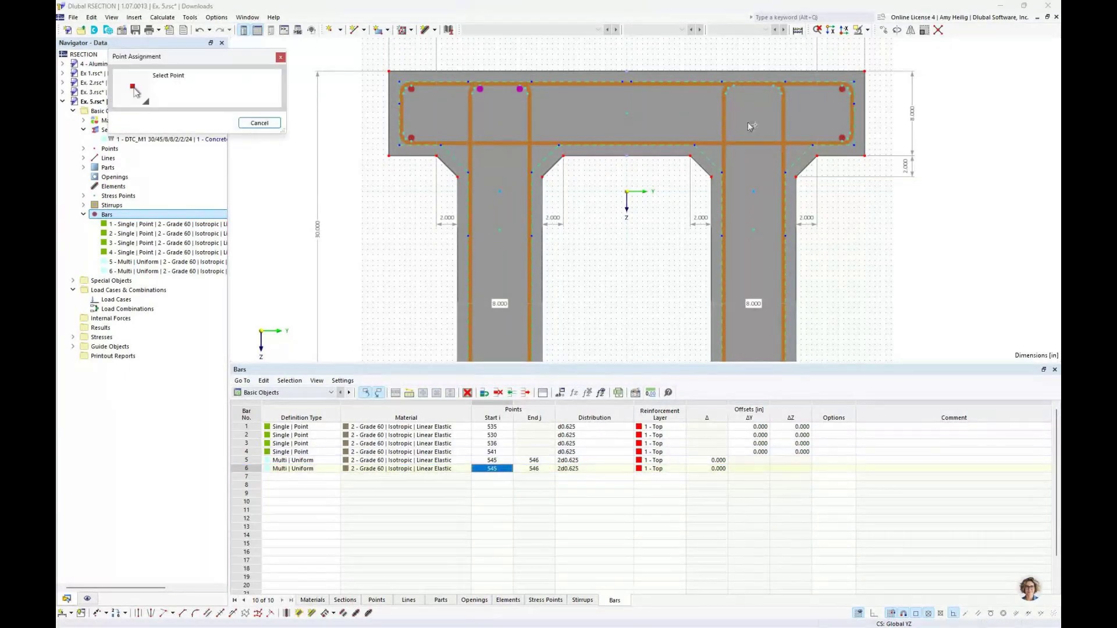
click(733, 86)
click(550, 469)
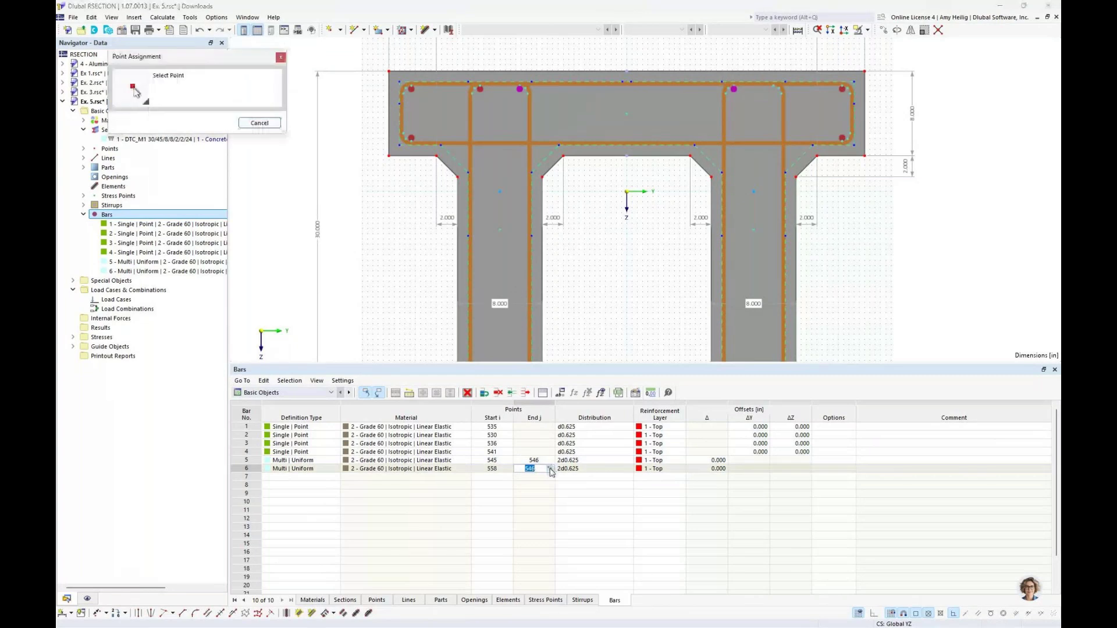
click(773, 88)
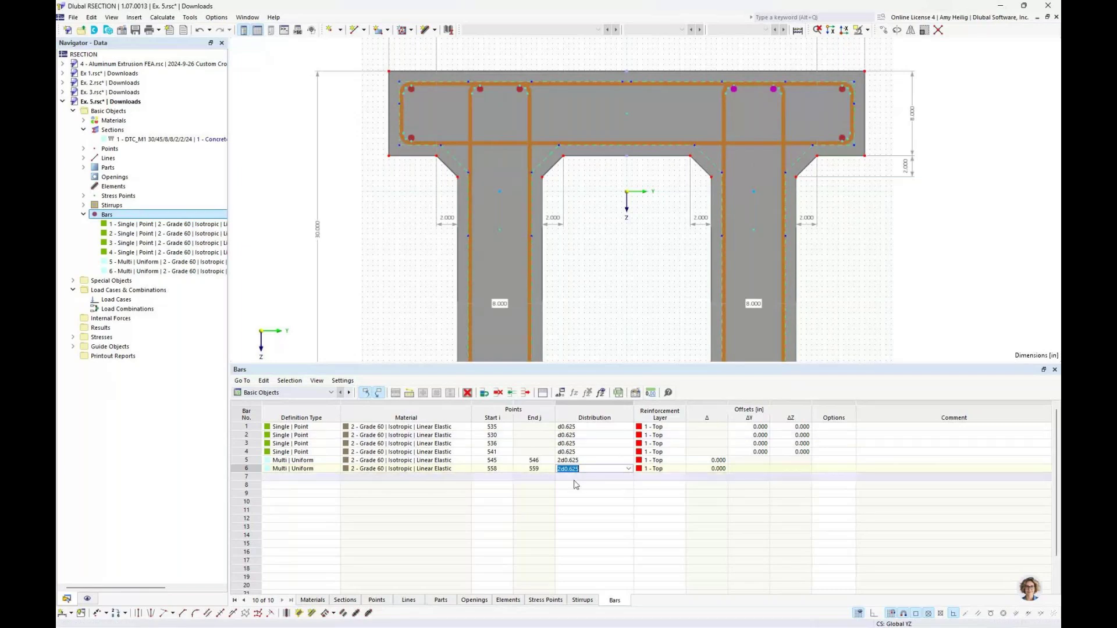
Create another Top-layer bar entry, define it as Multi | Variable, and set the number of bars to 5.
mouse_move(465, 363)
mouse_down()
mouse_move(455, 374)
mouse_move(481, 504)
mouse_up()
middle_drag(637, 340, 598, 347)
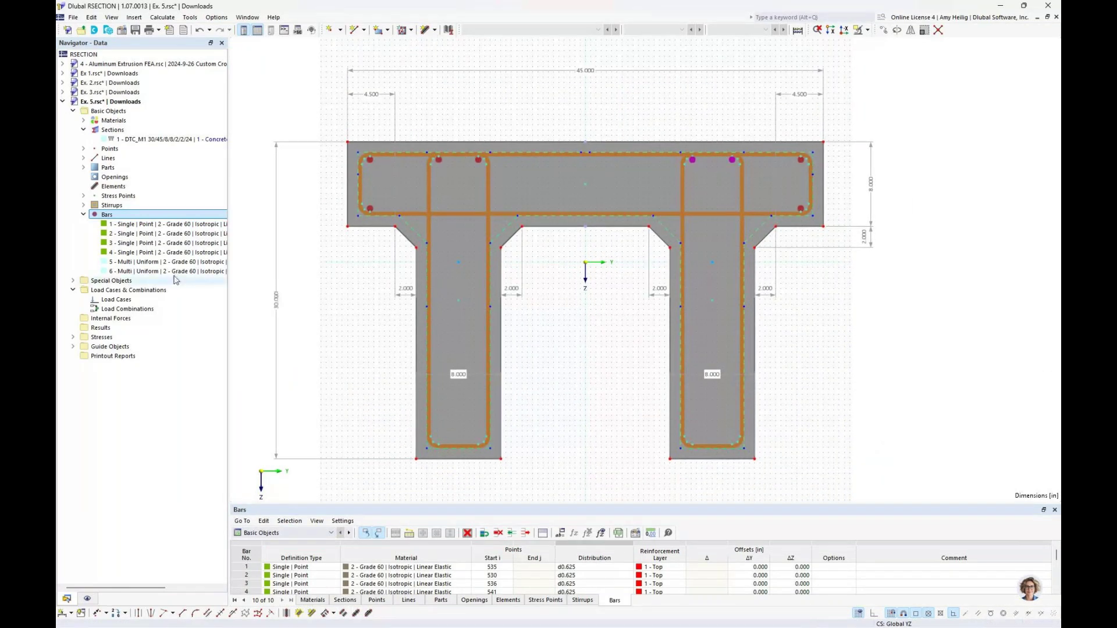
right_click(132, 217)
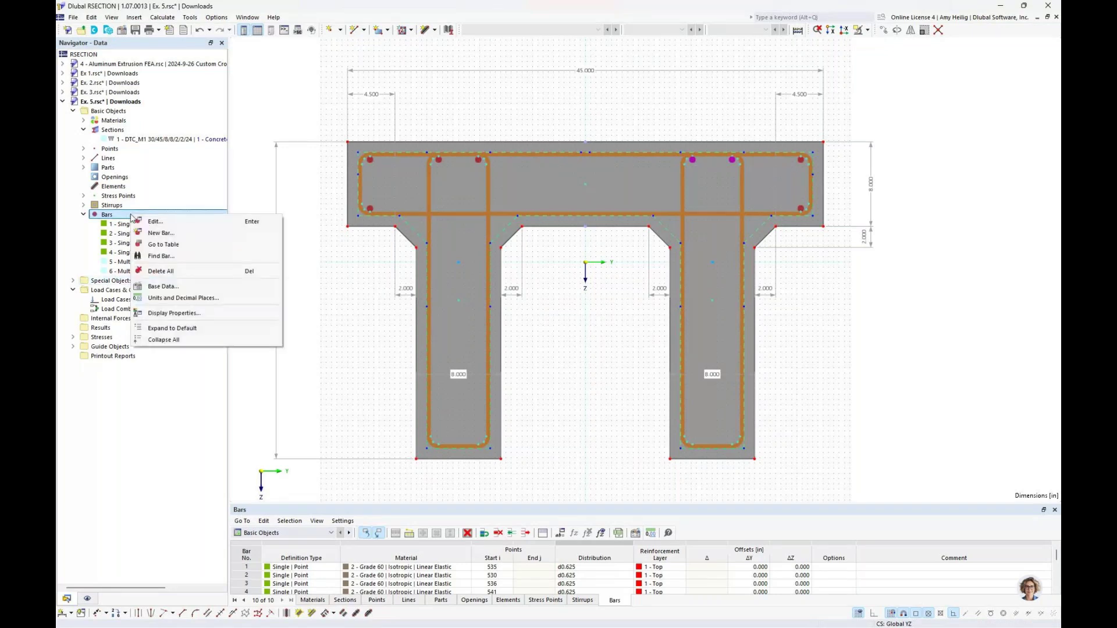
click(156, 235)
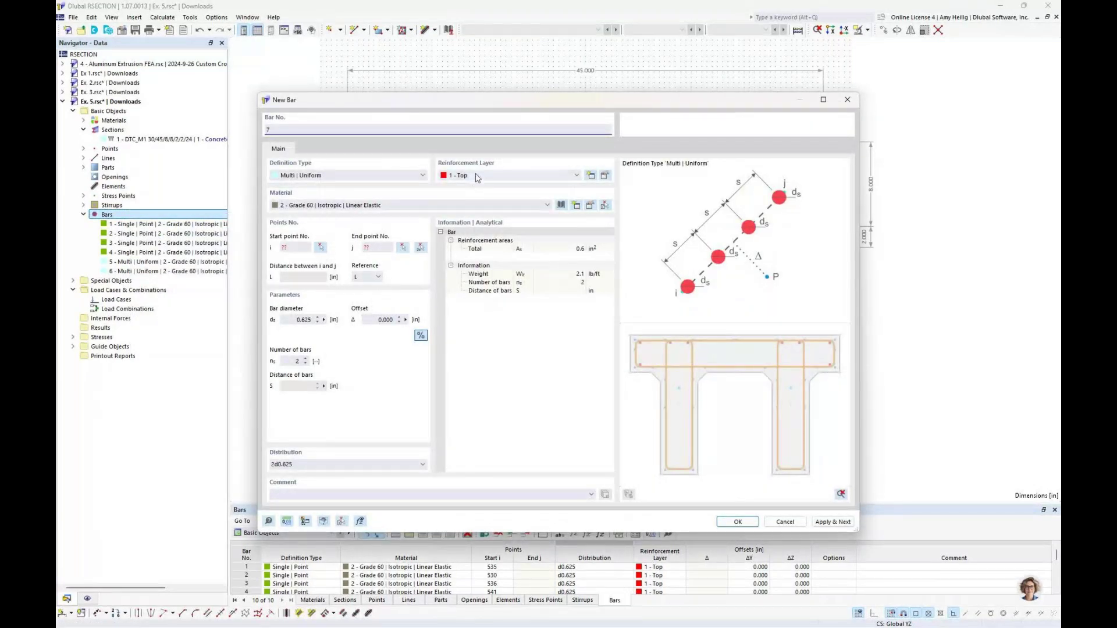
click(351, 182)
click(340, 198)
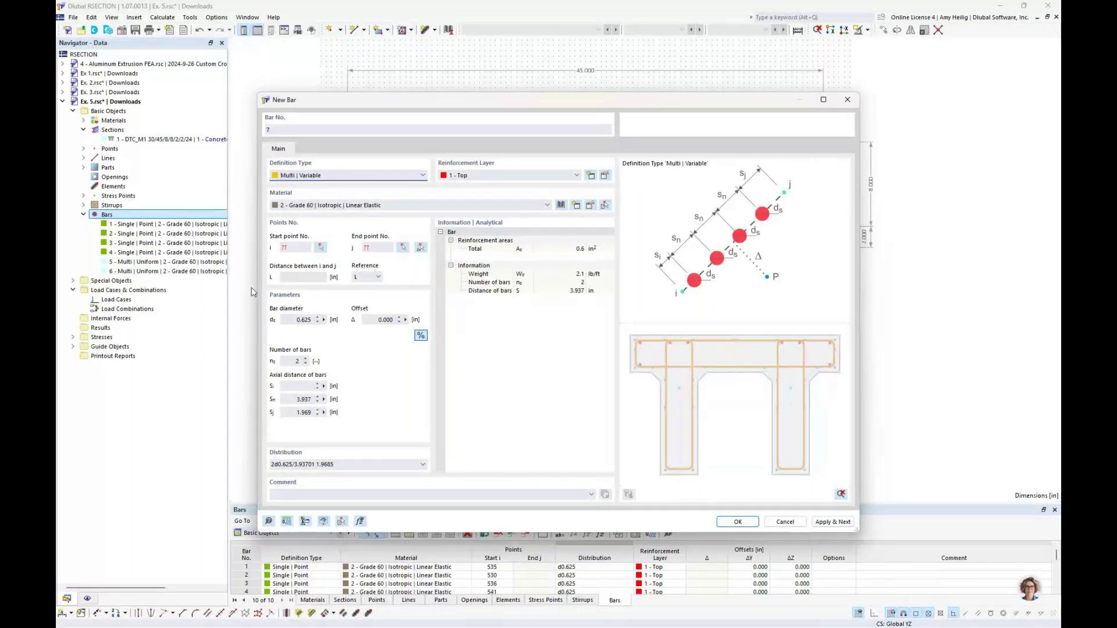
double_click(297, 360)
text(5)
Assign the bars' start point at the left web stirrup's upper-right bend and end point at the right web stirrup's upper-left bend.
click(420, 249)
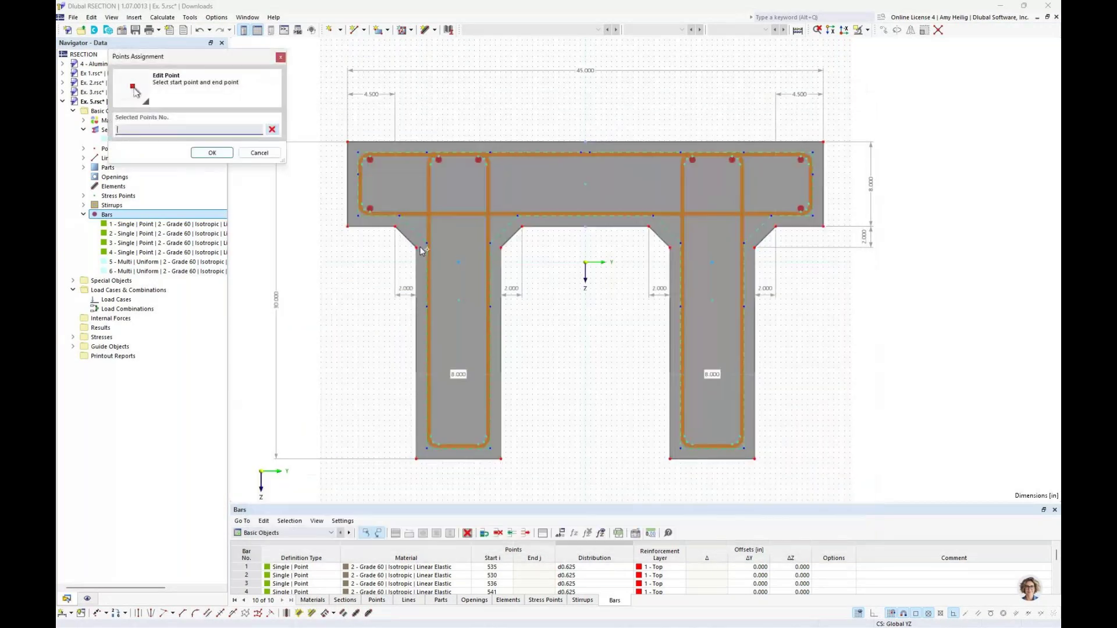
scroll(495, 221, up, 3)
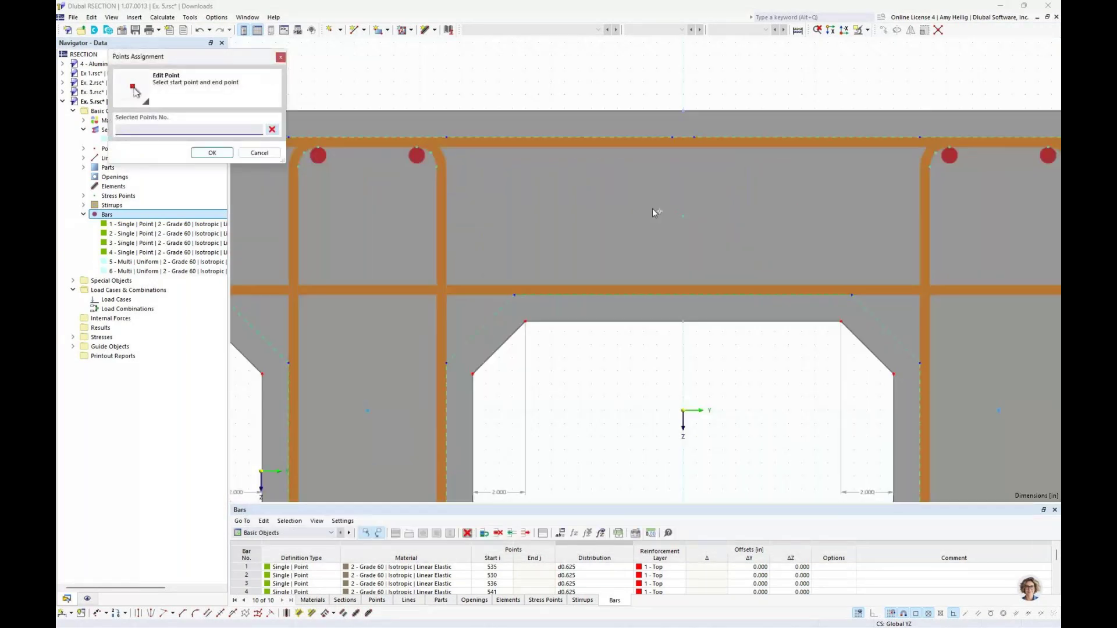
middle_drag(651, 208, 591, 237)
click(356, 176)
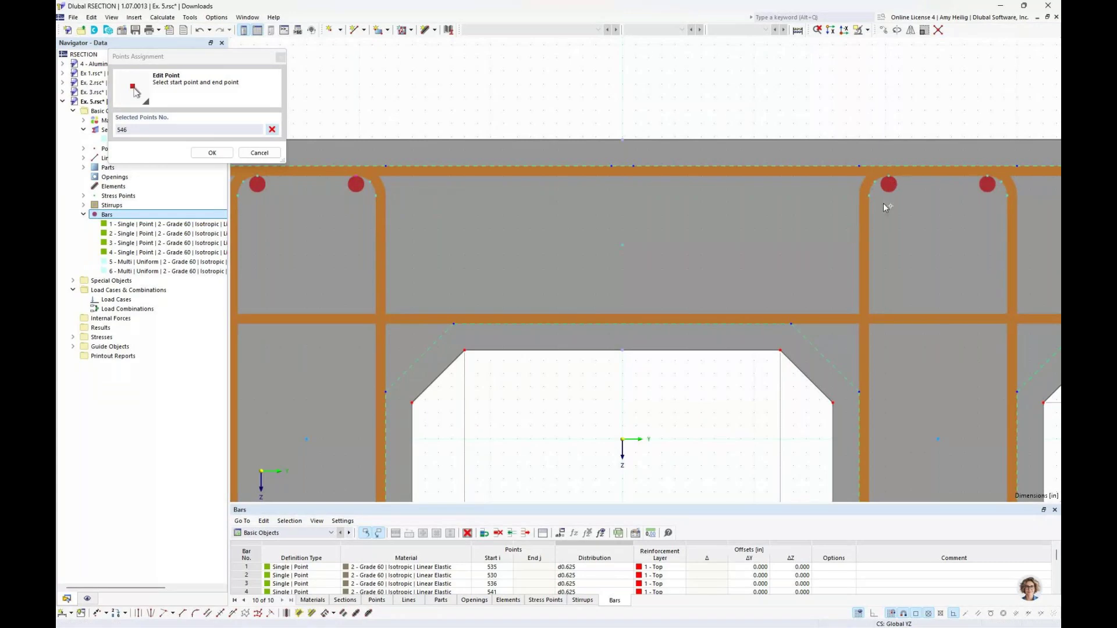
click(889, 176)
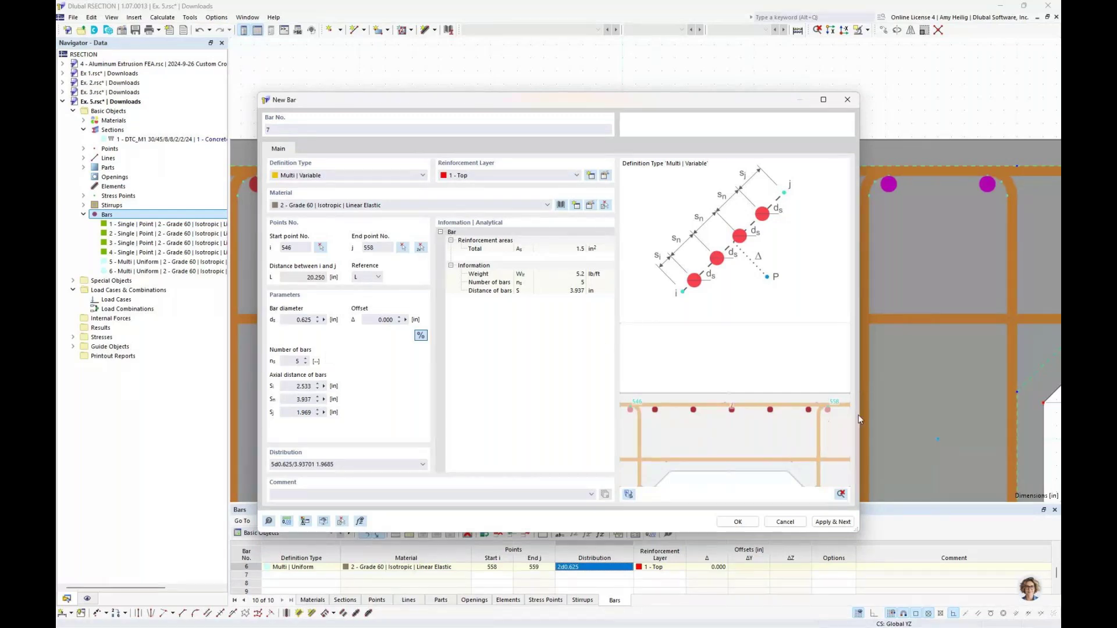
Reduce the number of bars to 4 and set the axial distance from the start point to 1.5 in.
drag(290, 386, 361, 393)
click(305, 363)
key(Tab)
text(1)
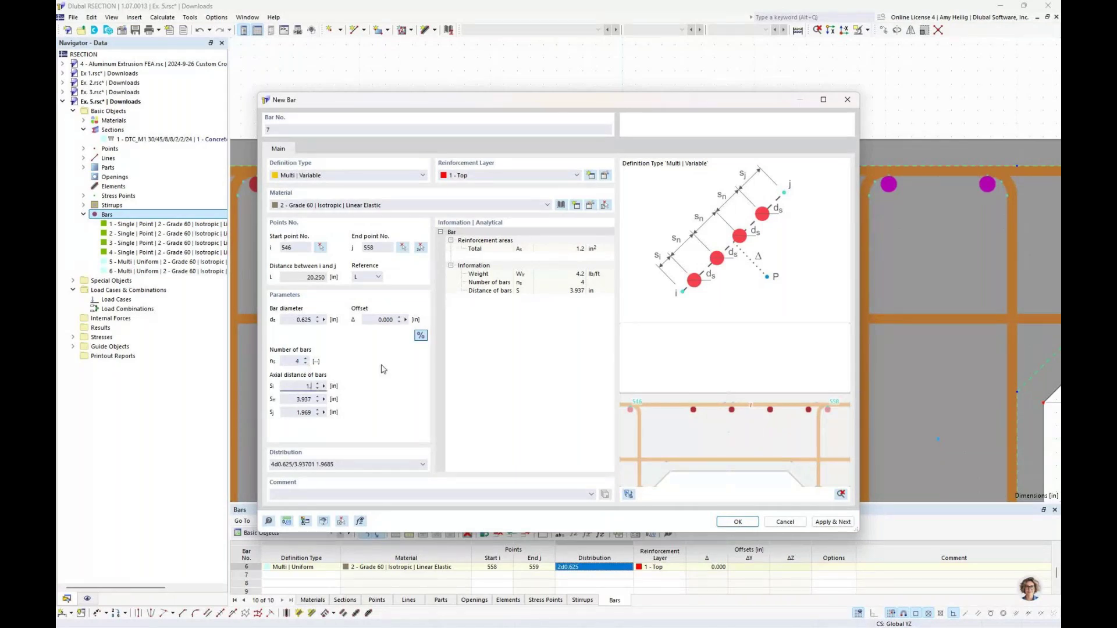
text(.5)
key(Tab)
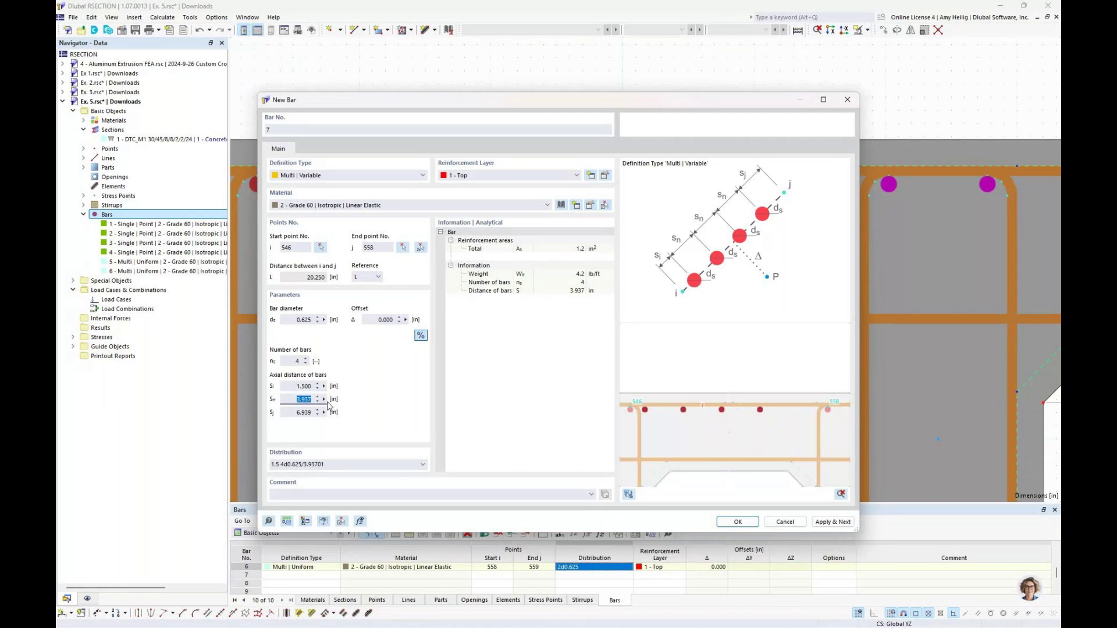
Set the axial distance between the four variable top bars to 5.75 in and create the entry.
text(5.75)
key(Tab)
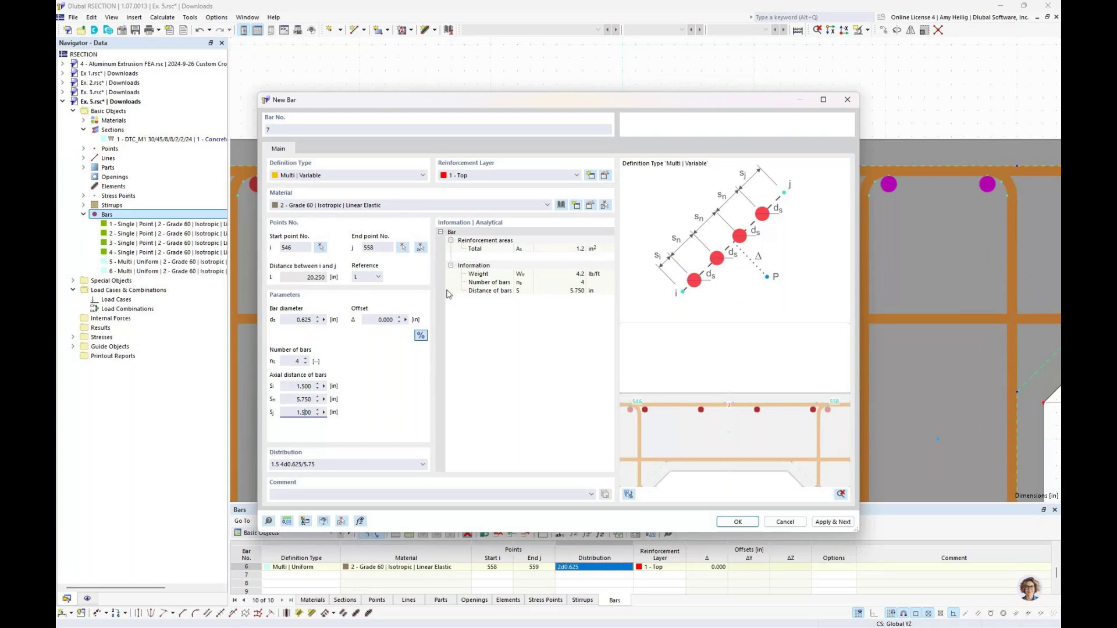
scroll(765, 427, down, 2)
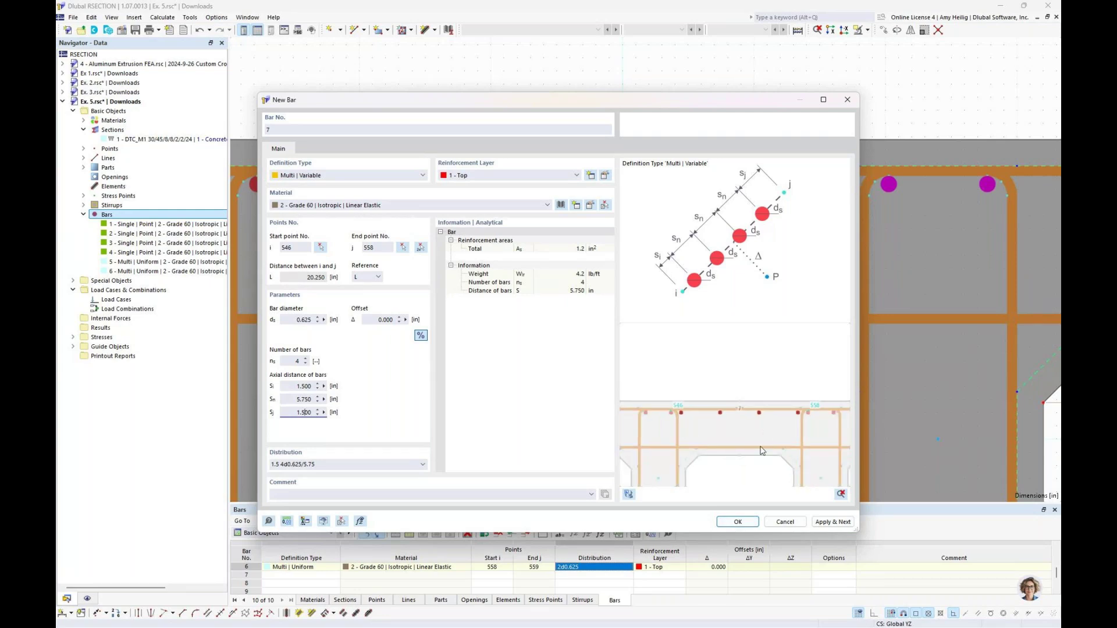
click(738, 522)
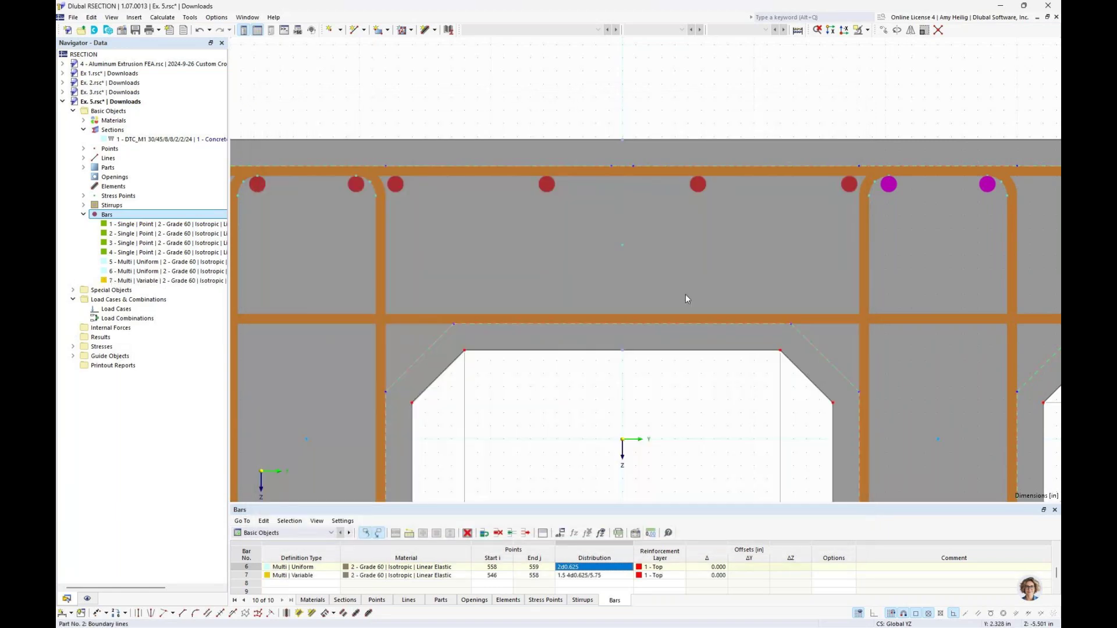
Start another bar entry, assign it to the Bottom reinforcement layer, and define it as Multi | Uniform.
scroll(685, 294, down, 3)
middle_drag(677, 371, 658, 314)
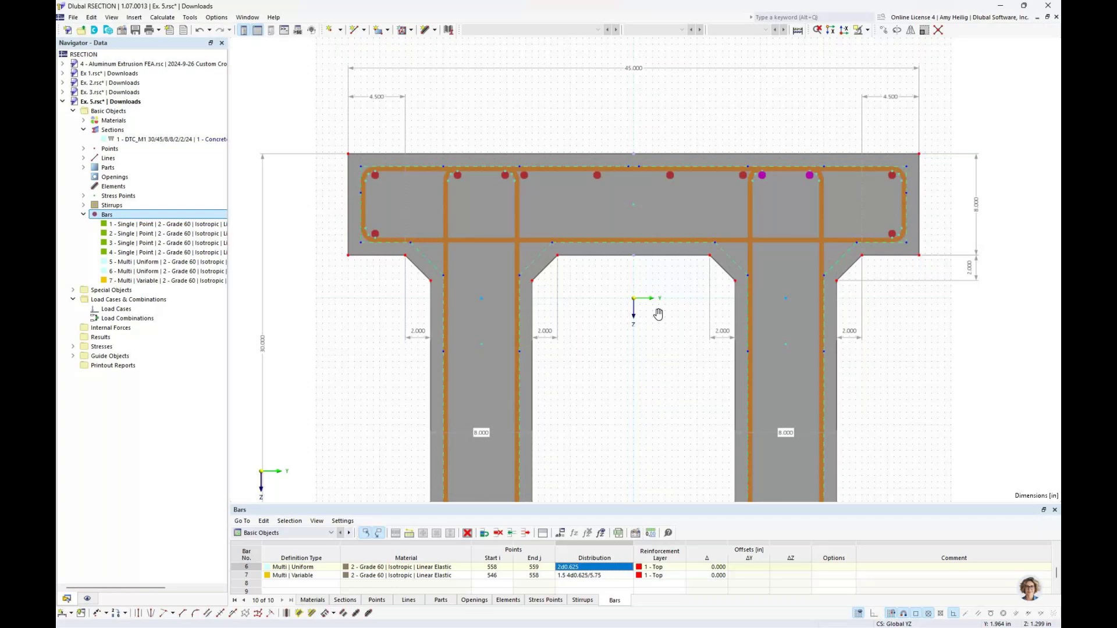
scroll(658, 314, down, 1)
middle_drag(607, 417, 605, 343)
scroll(627, 414, up, 2)
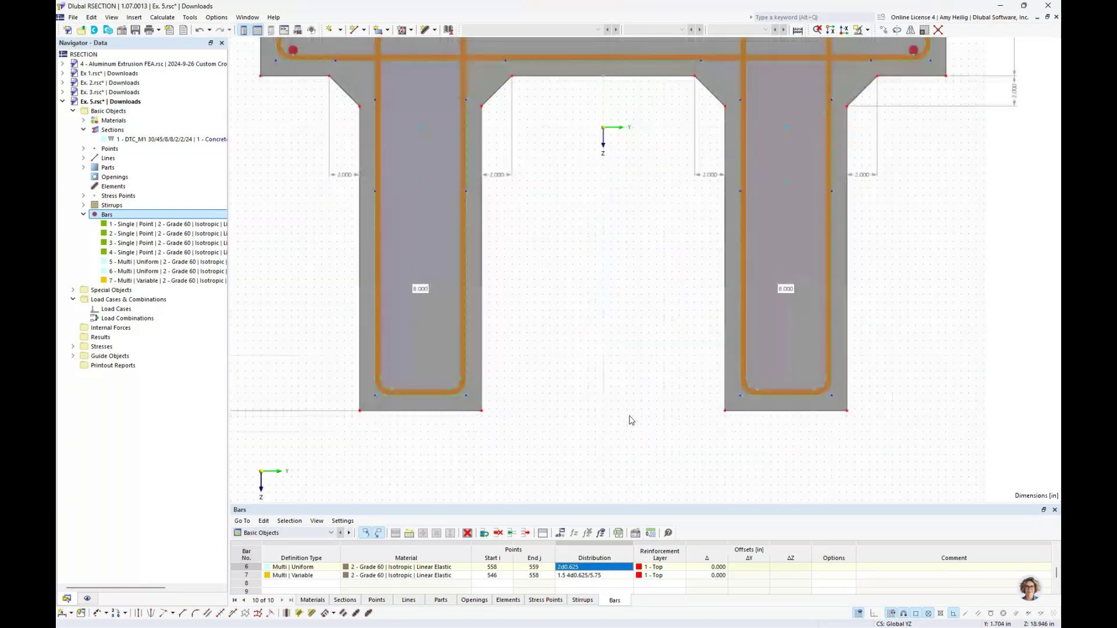
scroll(632, 420, up, 1)
right_click(125, 215)
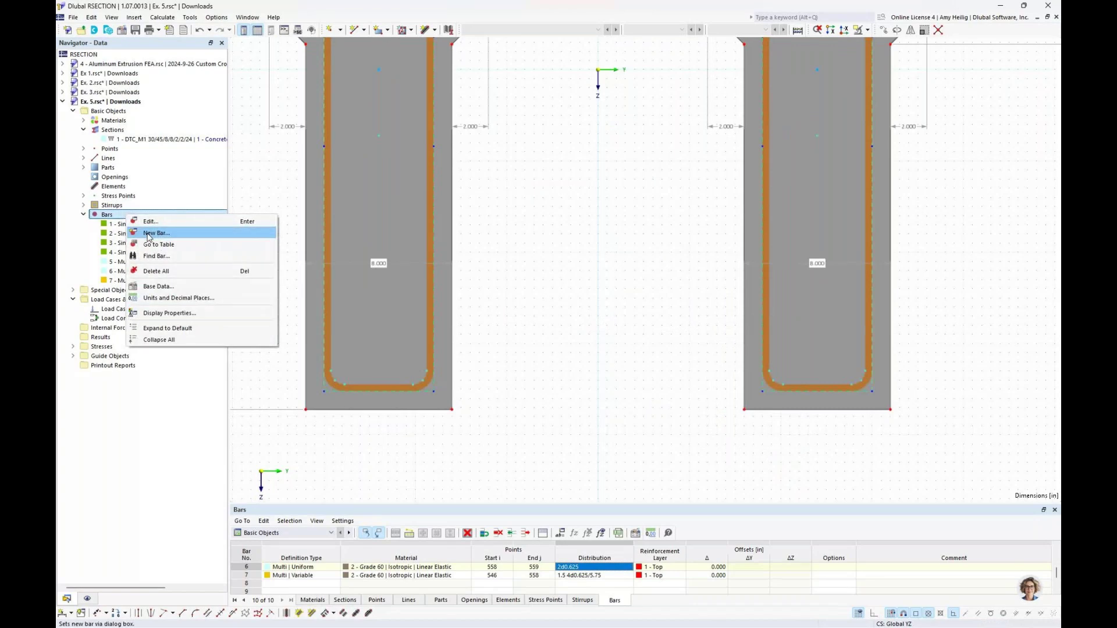
click(152, 233)
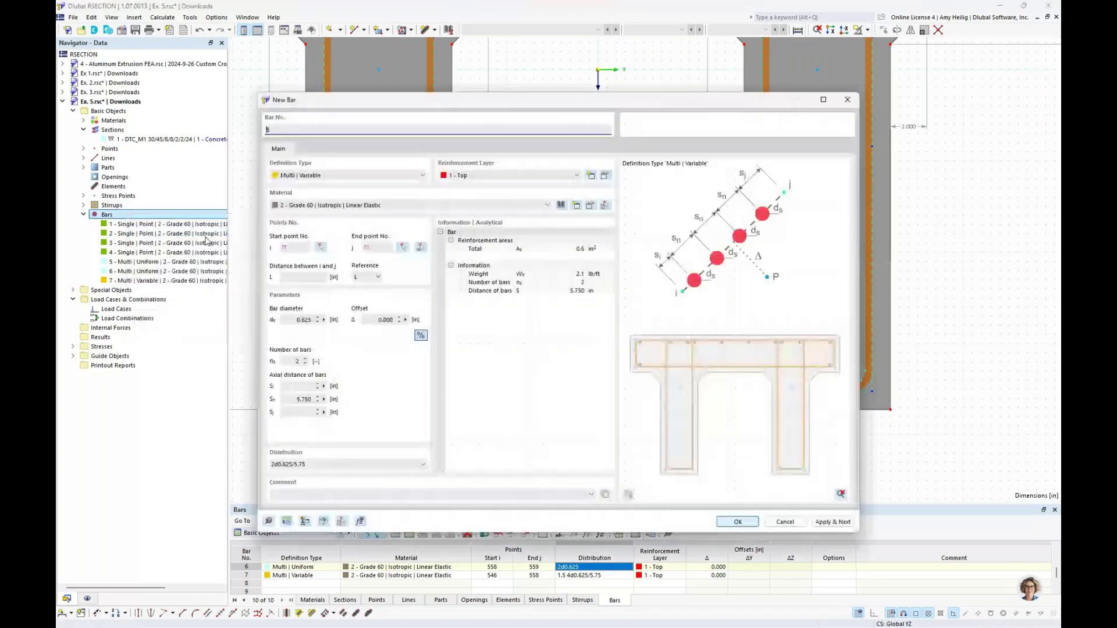
click(502, 173)
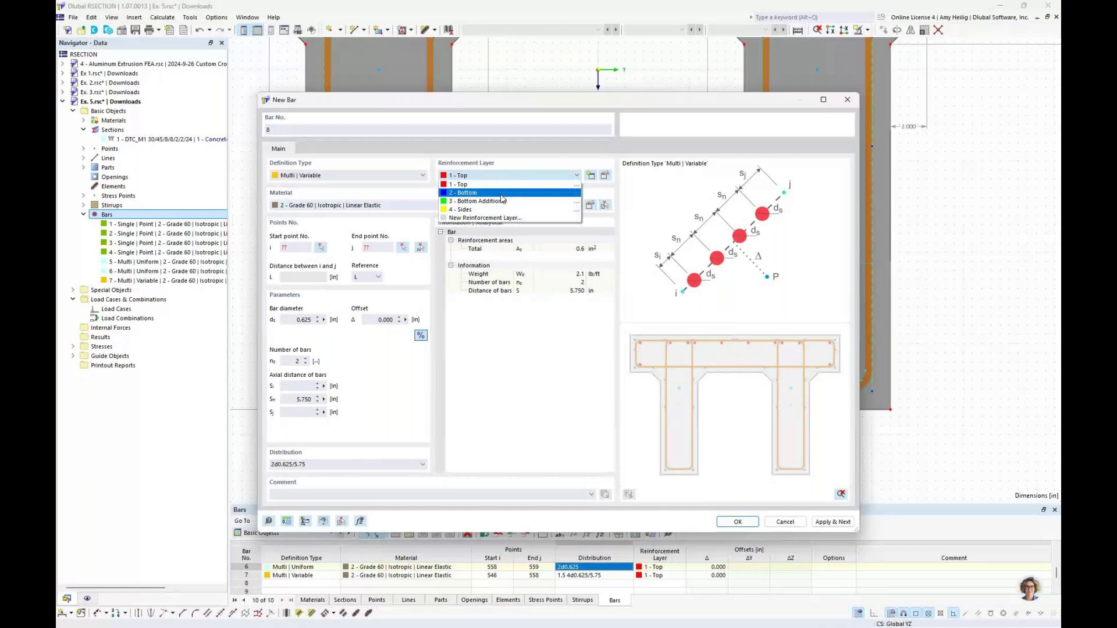
click(401, 176)
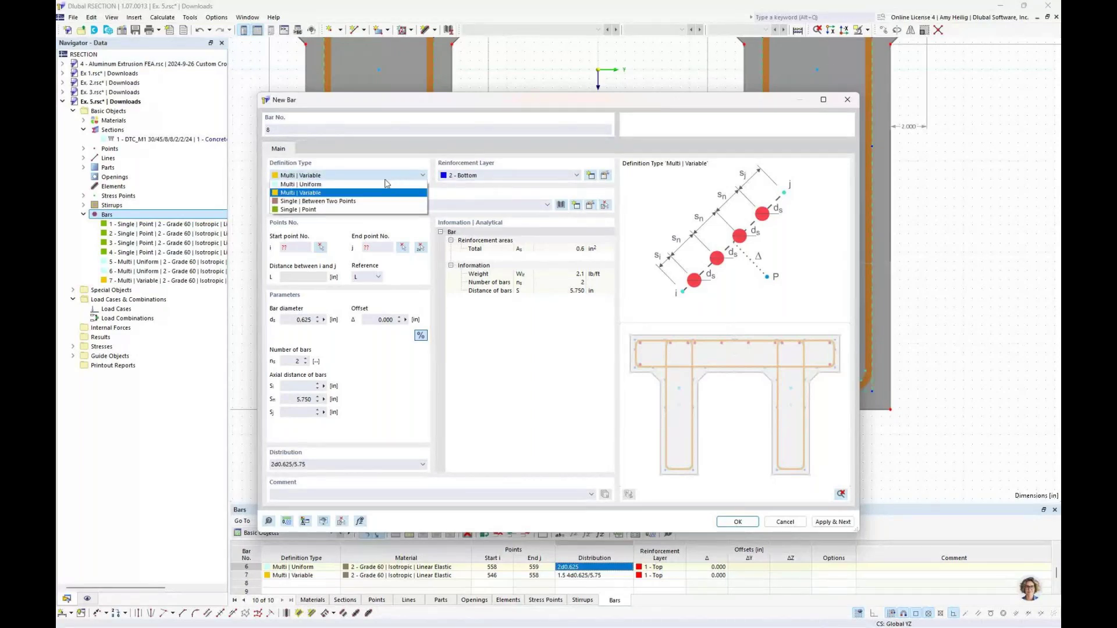
click(376, 185)
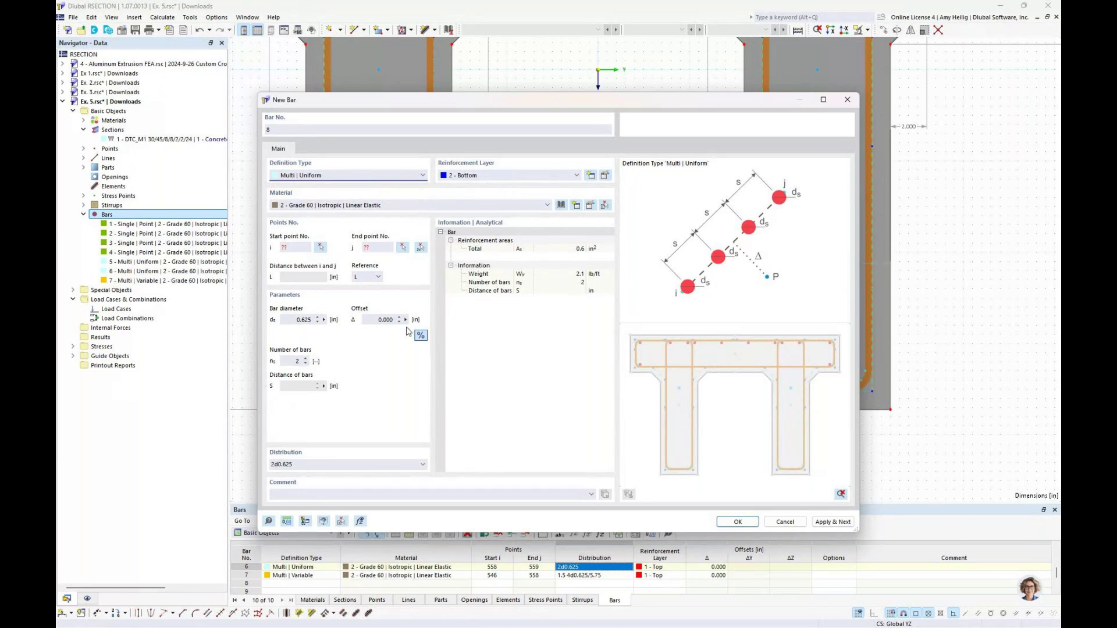
Assign the two bottom bars' start and end points to the inner bend points along the left web stirrup's bottom leg and apply the entry.
click(420, 249)
scroll(330, 396, up, 4)
click(353, 382)
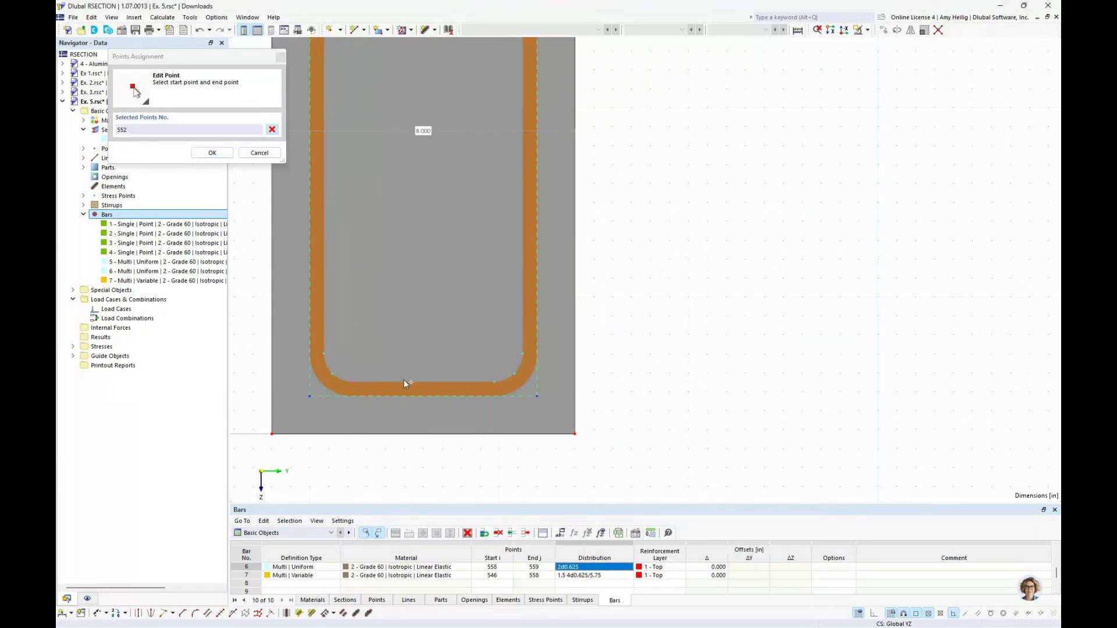
click(497, 382)
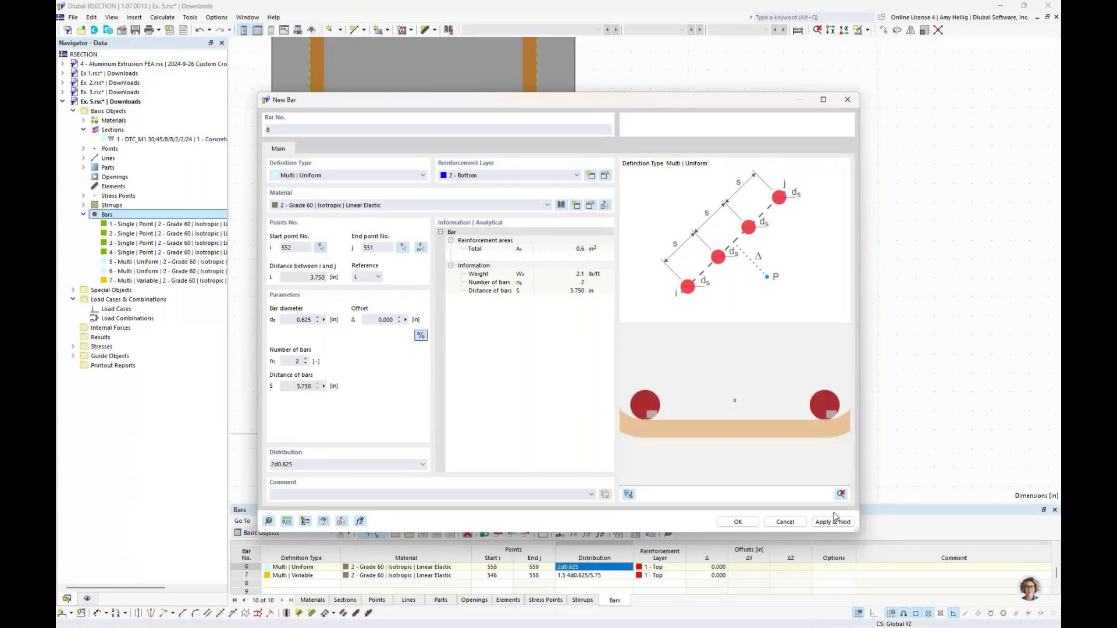
click(834, 521)
Create a matching bottom bar entry between the inner bend points along the right web stirrup's bottom leg.
click(420, 247)
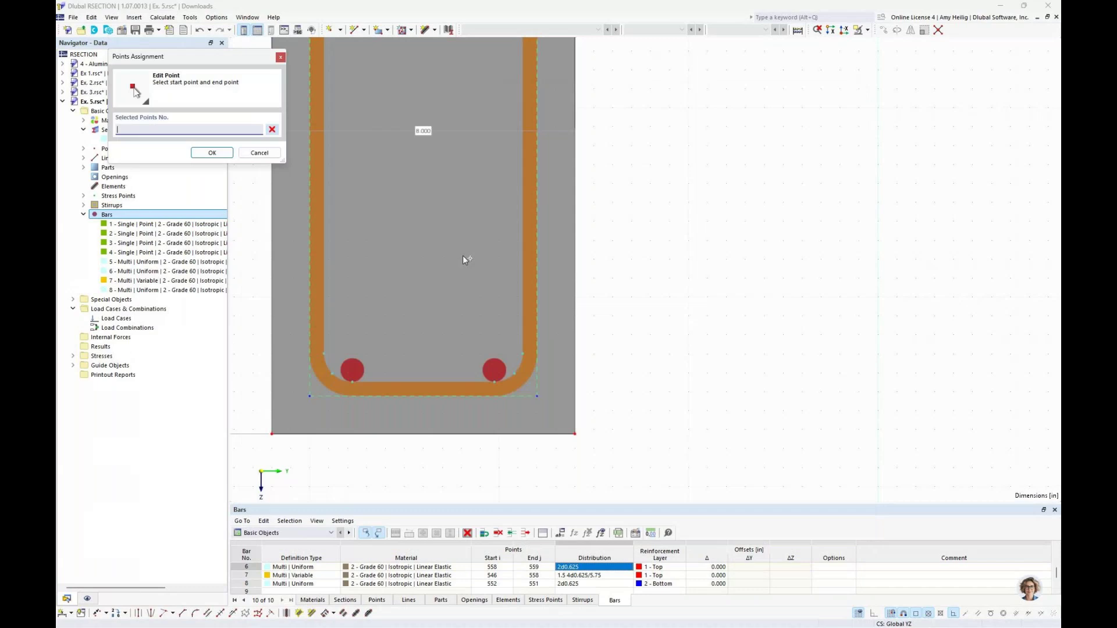
scroll(618, 337, up, 2)
click(619, 340)
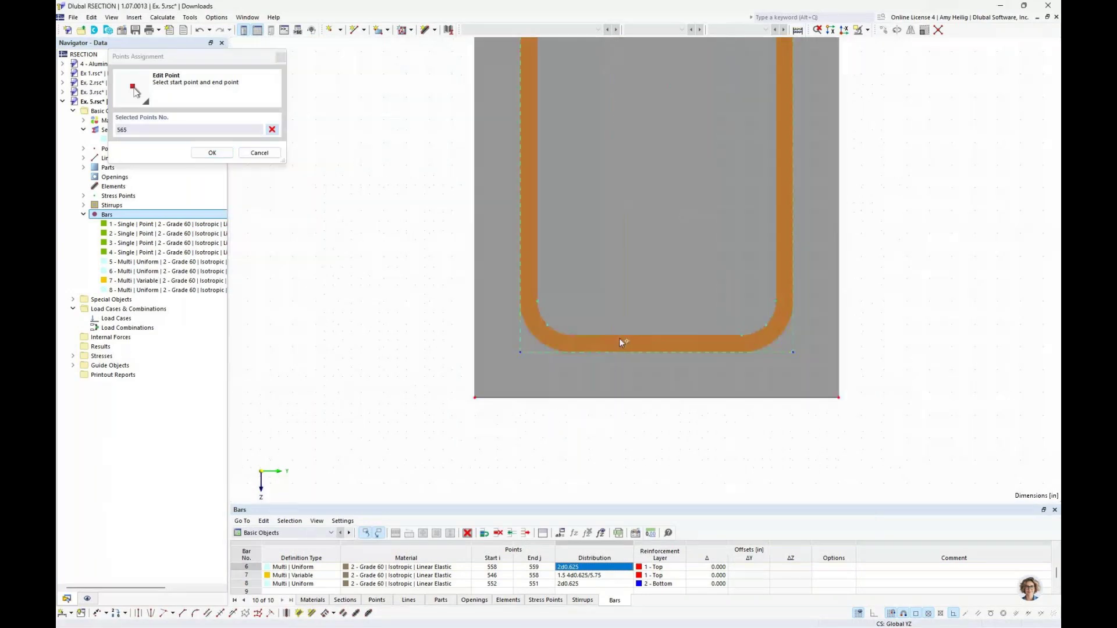
click(742, 336)
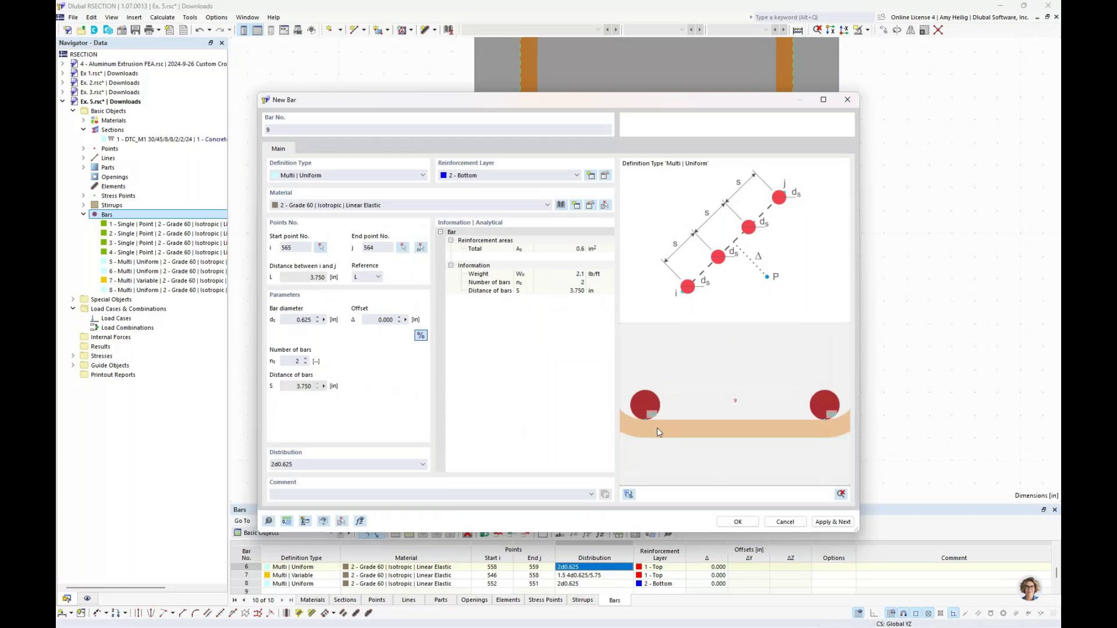
key(Return)
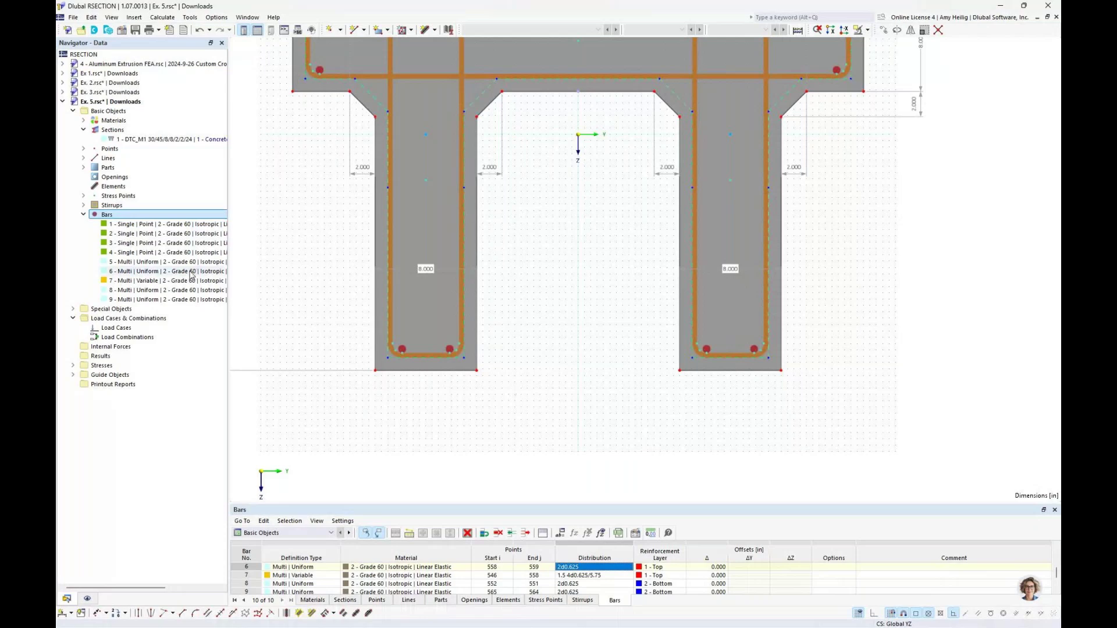
Start another Multi | Uniform bar entry on the Bottom Additional layer with 3 bars.
right_click(113, 215)
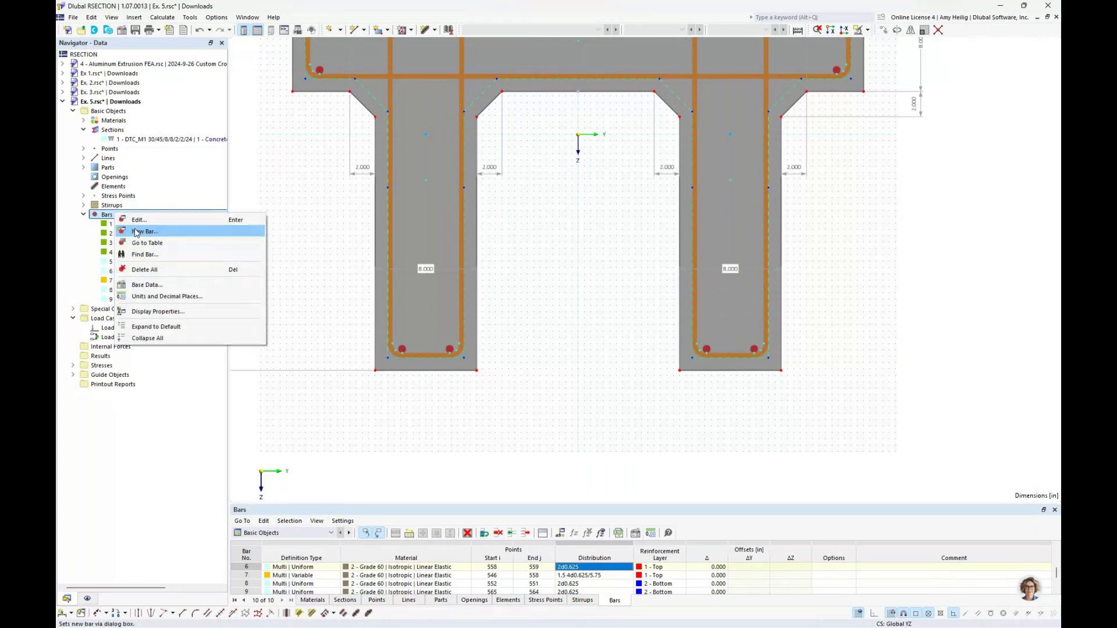
click(136, 231)
click(488, 177)
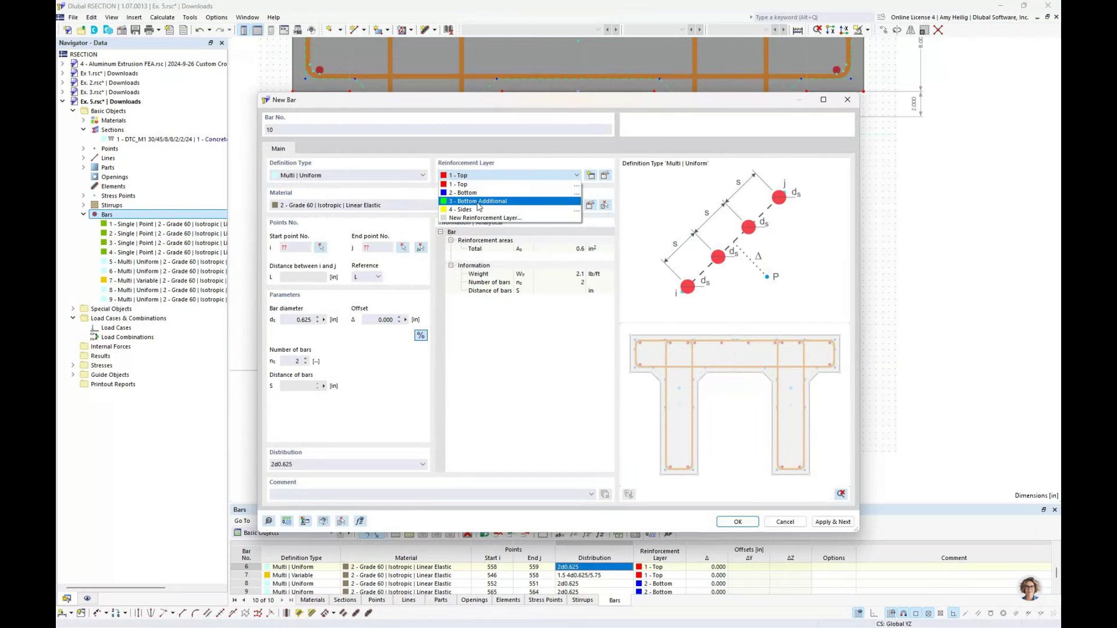
click(478, 201)
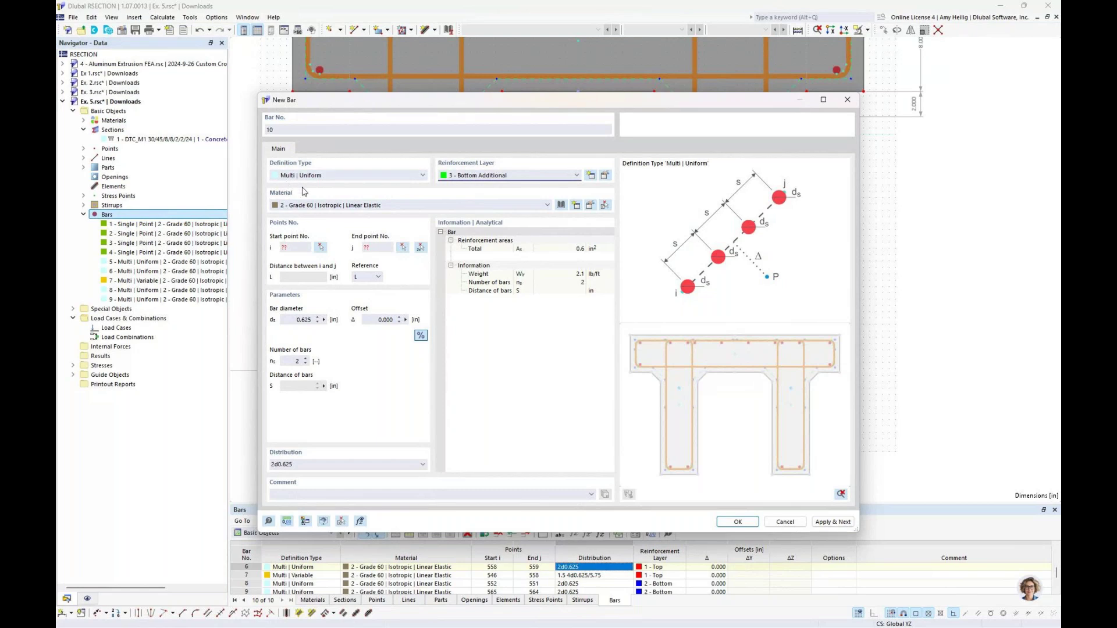
click(306, 359)
Assign the additional bars' start and end points where the left web stirrup's vertical legs meet its lower bends.
click(421, 249)
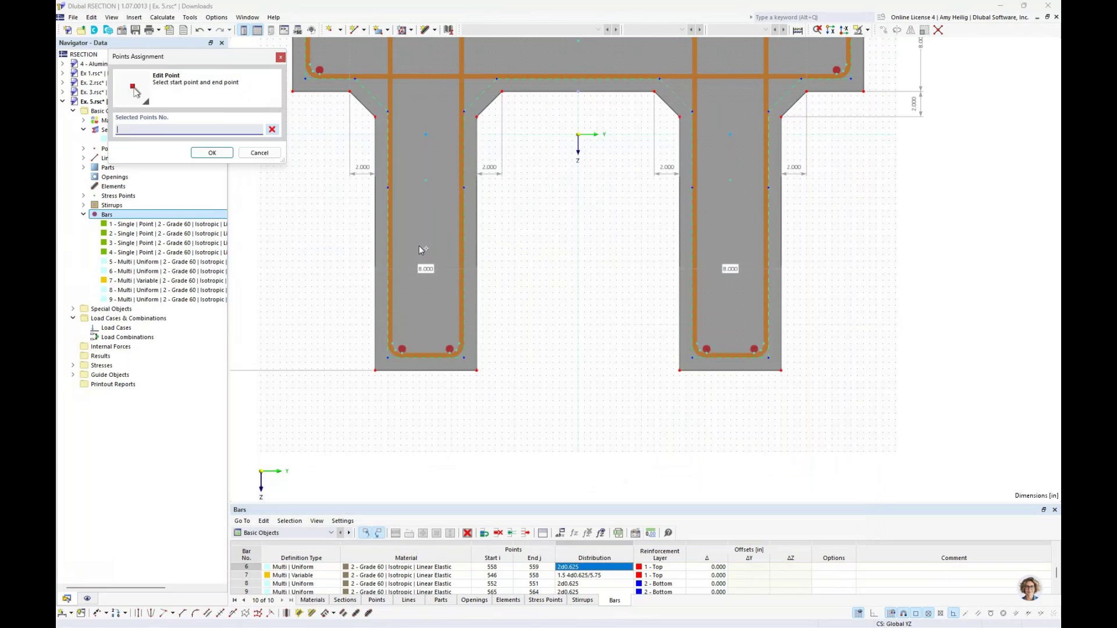
scroll(379, 326, up, 4)
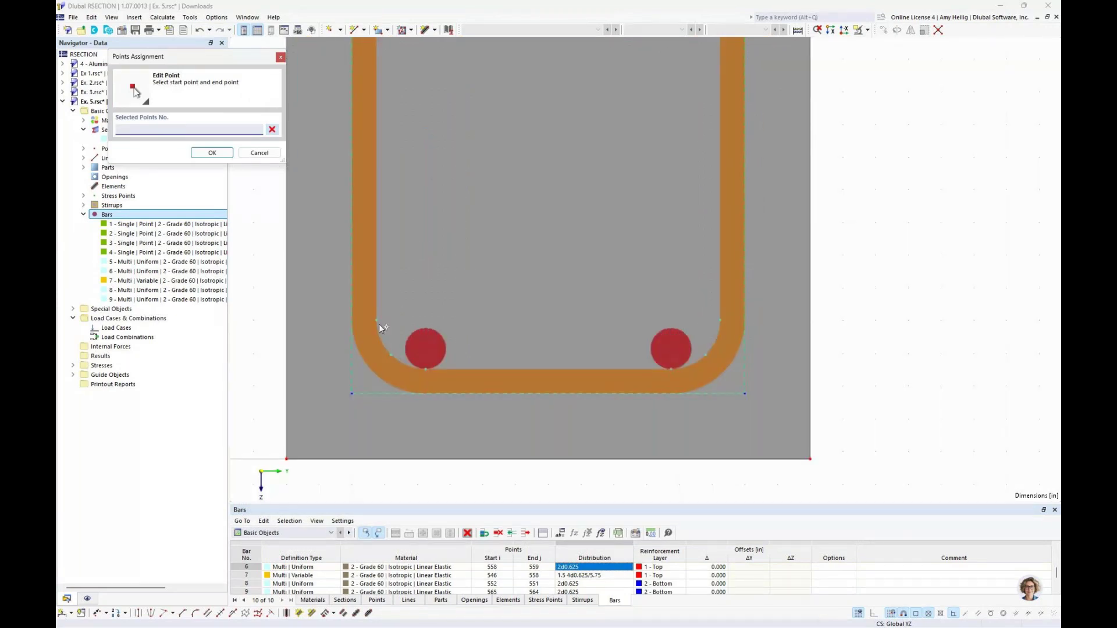
click(376, 320)
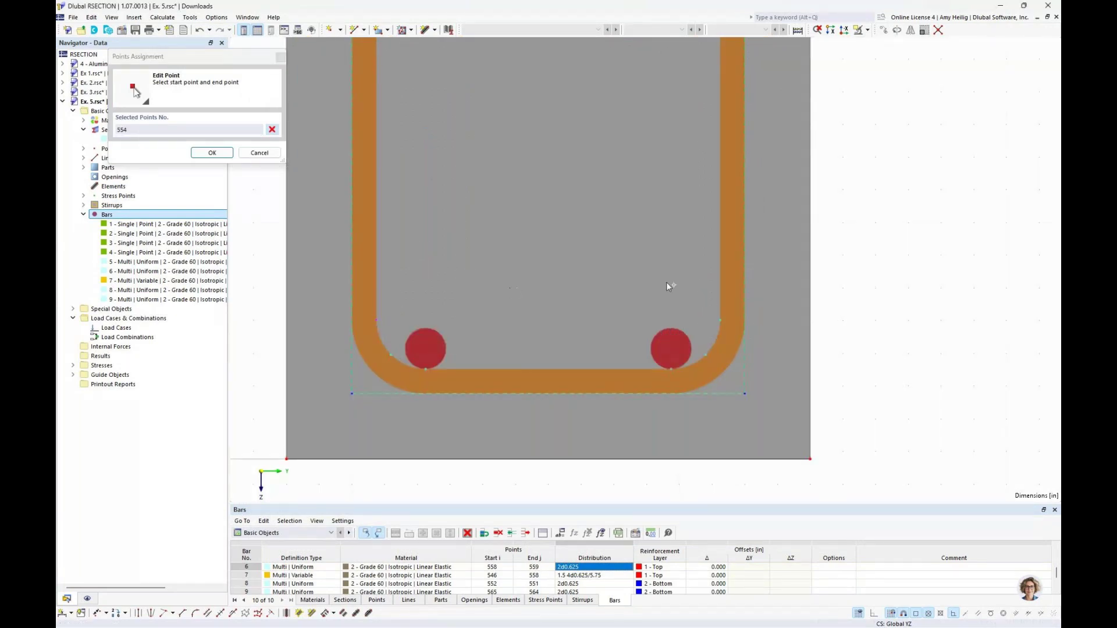
click(719, 318)
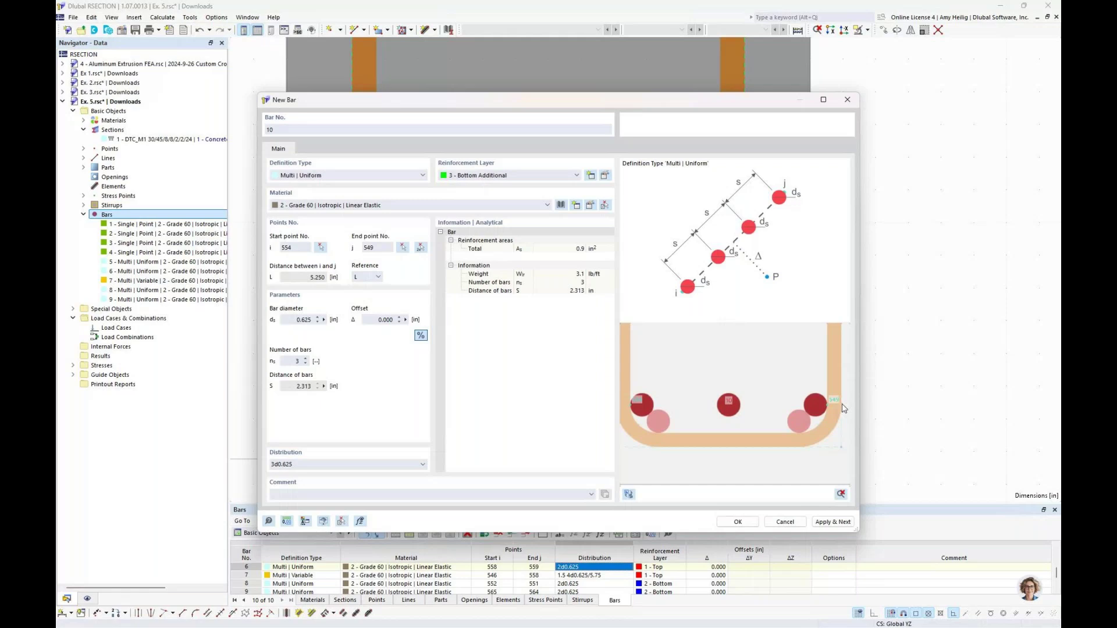
scroll(764, 414, down, 2)
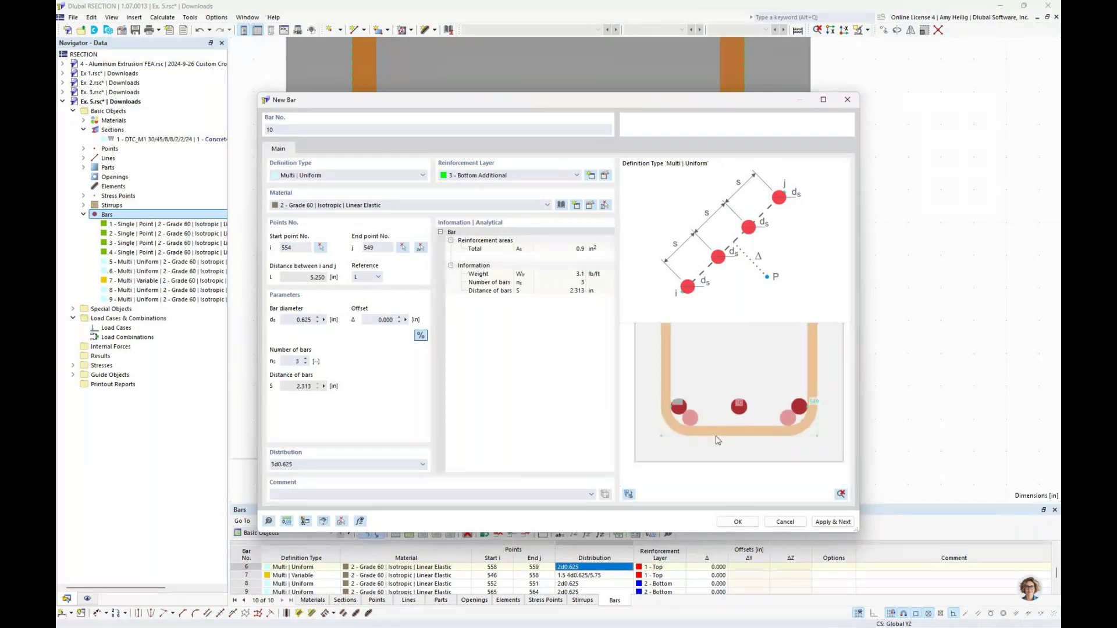
scroll(717, 441, up, 3)
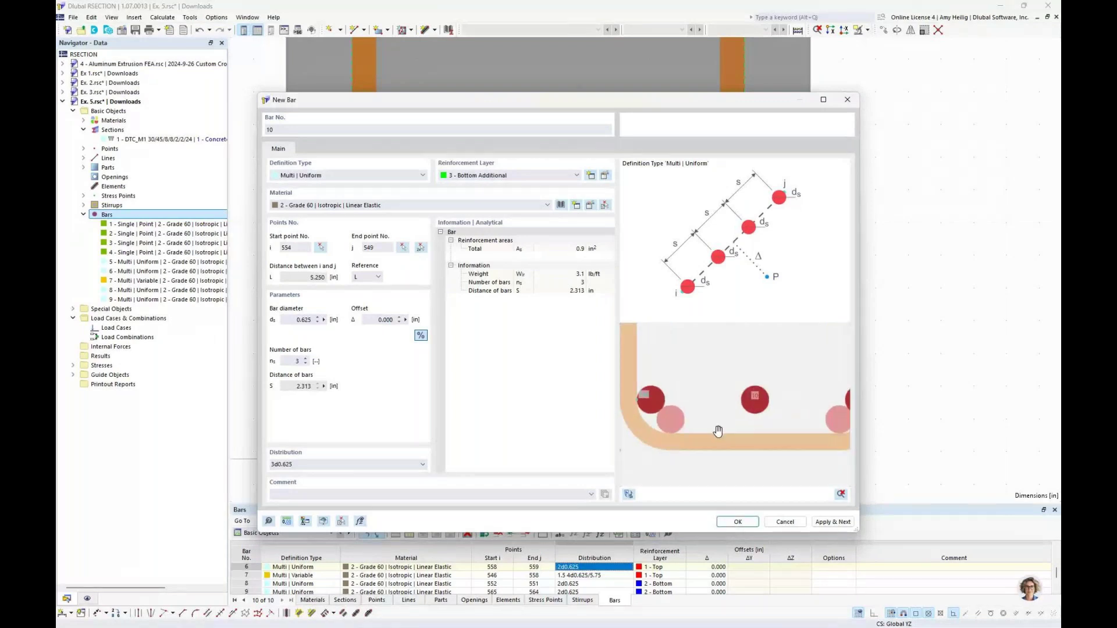
Offset the left web's additional bars by 1 in and apply the entry.
click(384, 319)
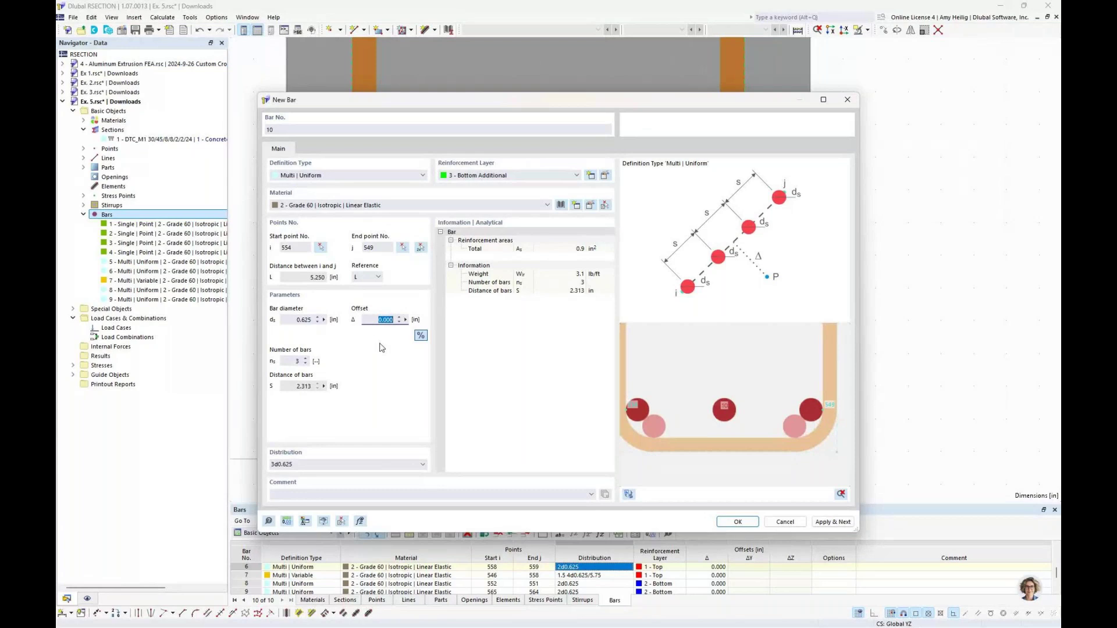
text(1)
key(Tab)
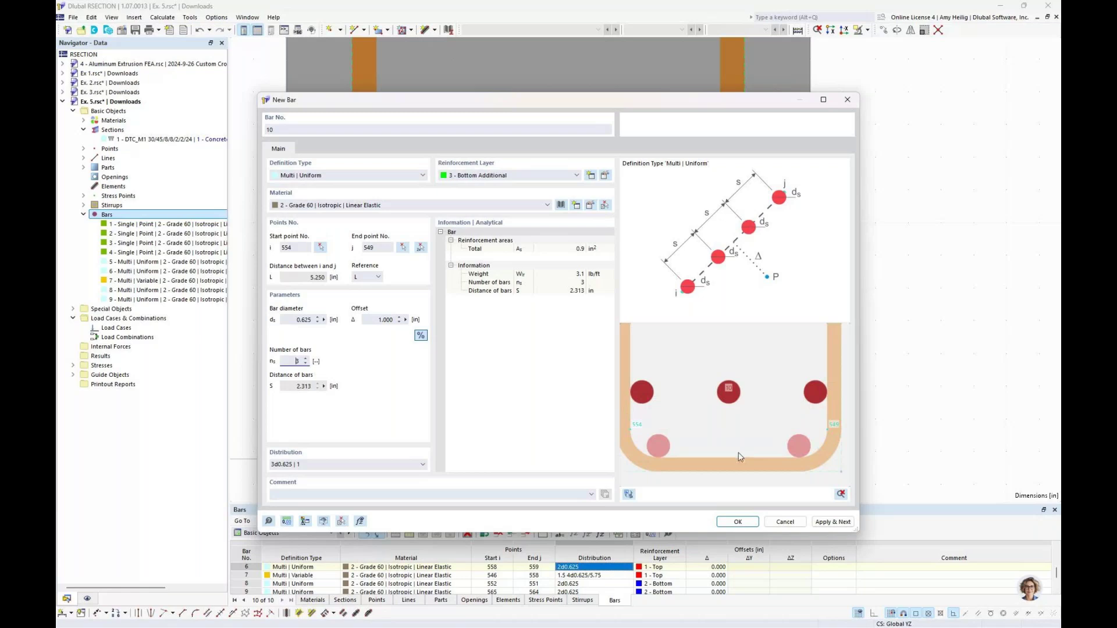
scroll(731, 456, down, 3)
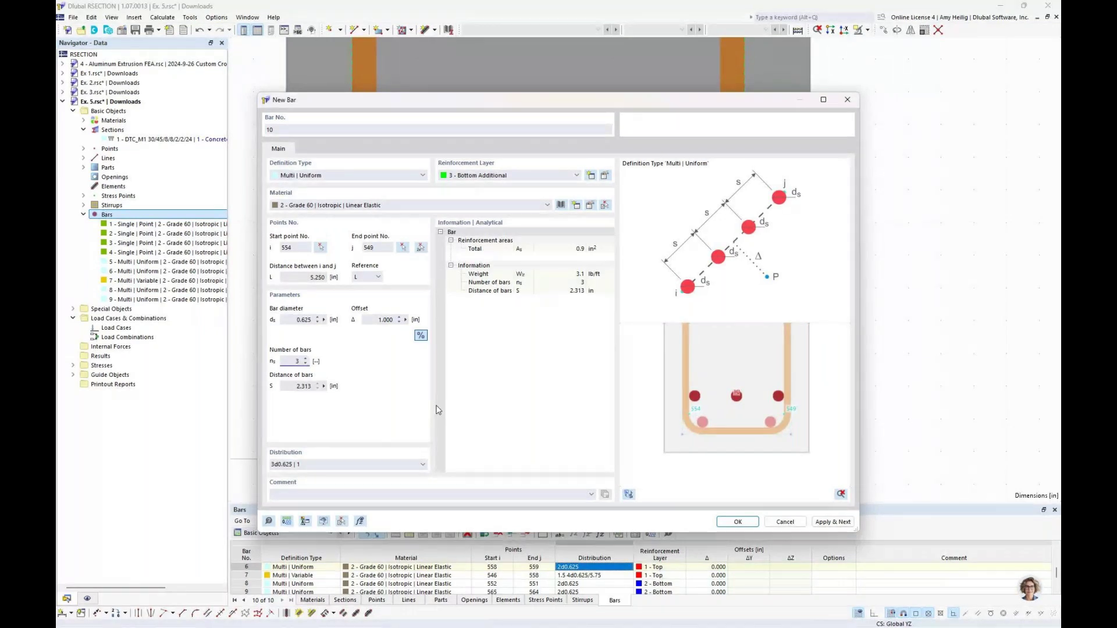
click(832, 521)
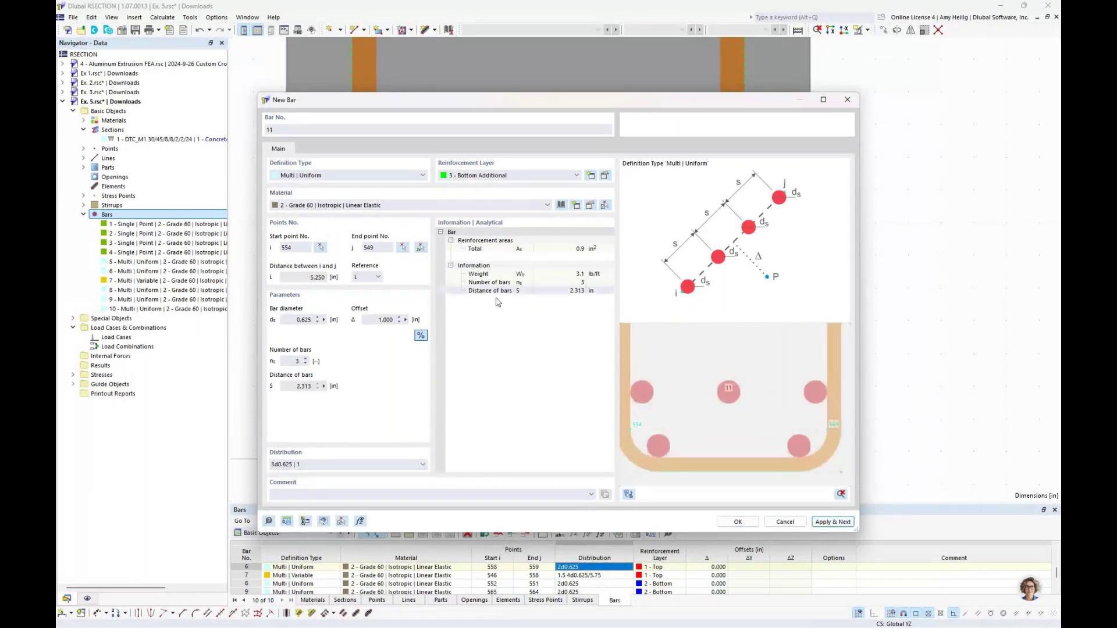
Create the second Bottom Additional entry between the points where the right web stirrup's vertical legs meet its lower bends.
click(422, 249)
scroll(574, 304, down, 3)
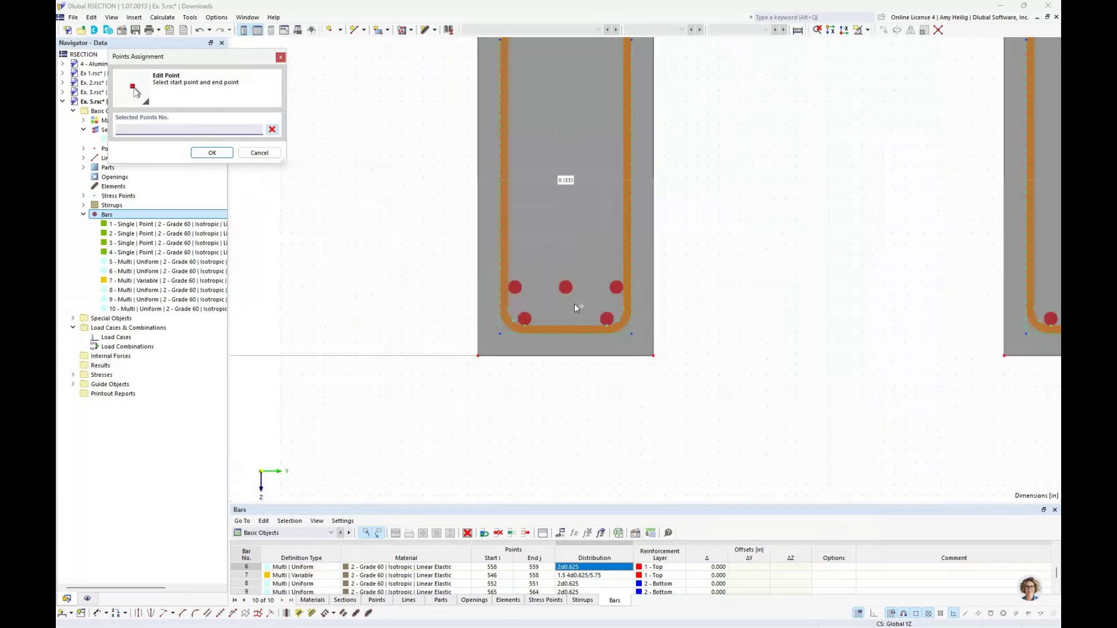
scroll(574, 304, down, 2)
scroll(581, 314, up, 6)
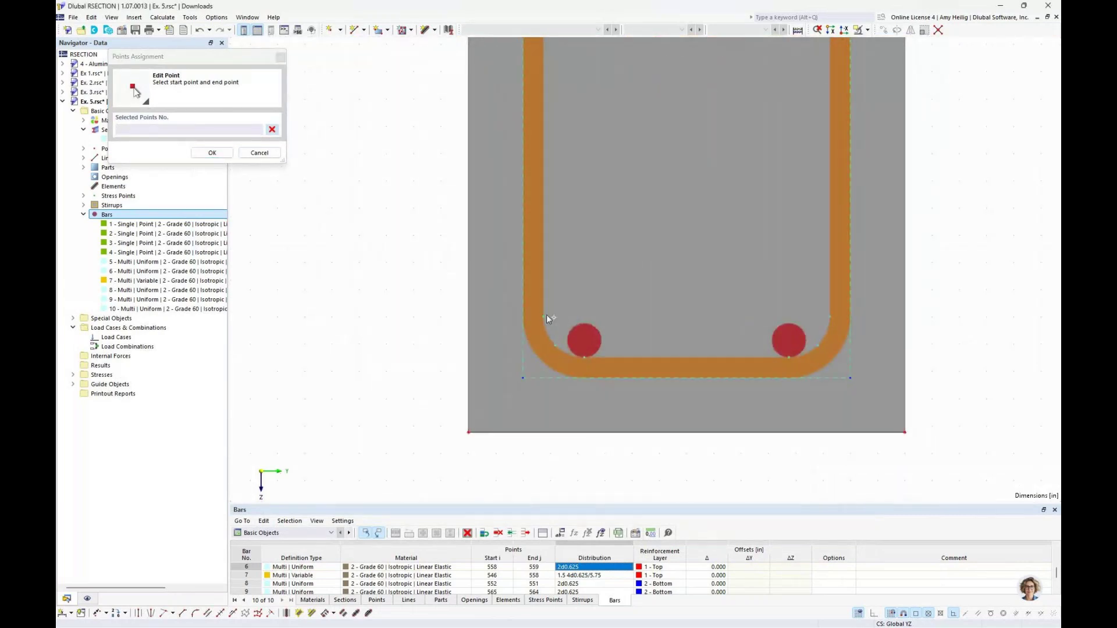
click(543, 314)
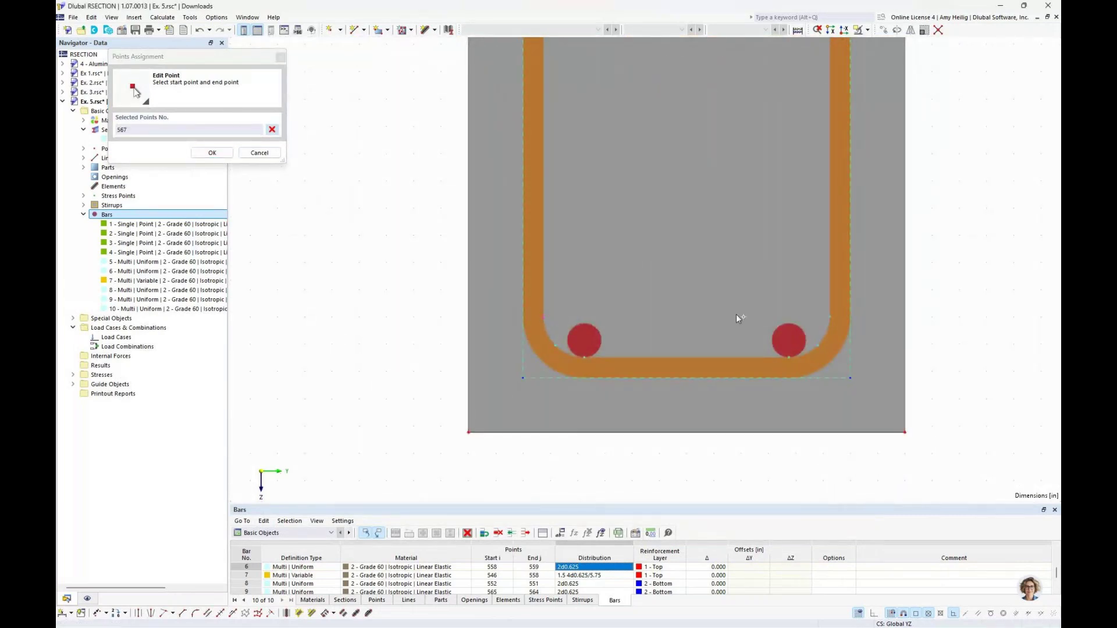
click(829, 316)
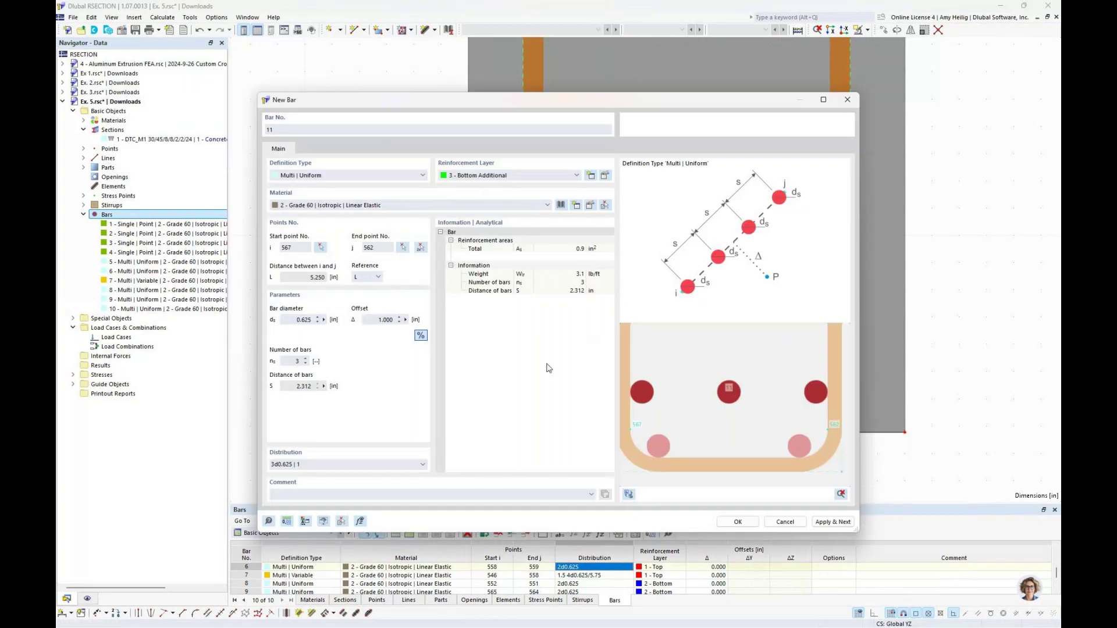
click(734, 522)
scroll(688, 313, down, 5)
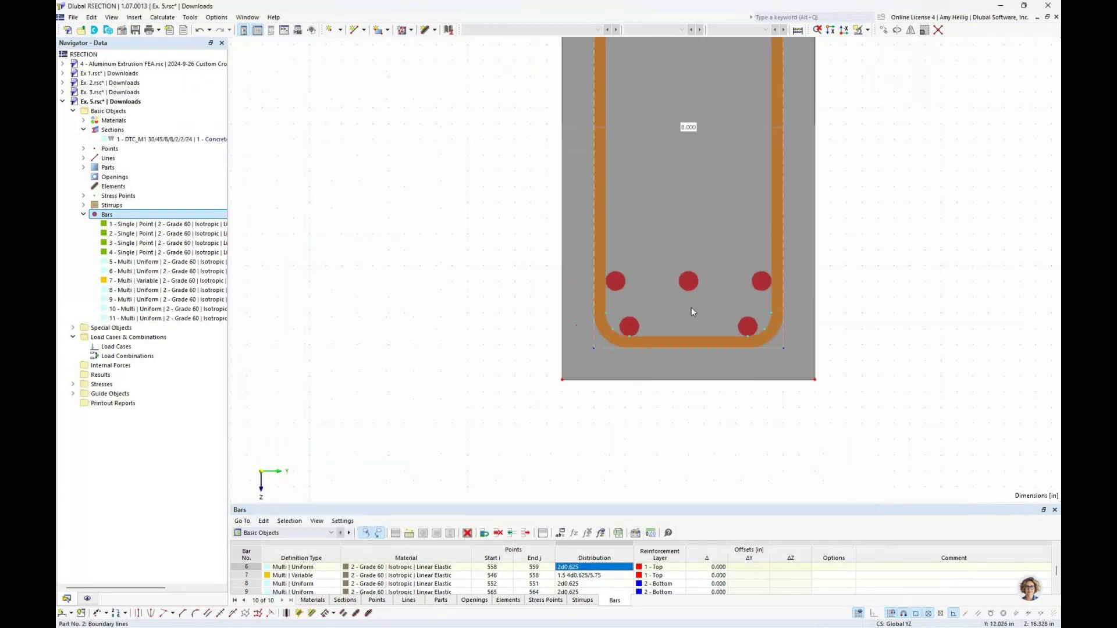
middle_drag(536, 298, 601, 401)
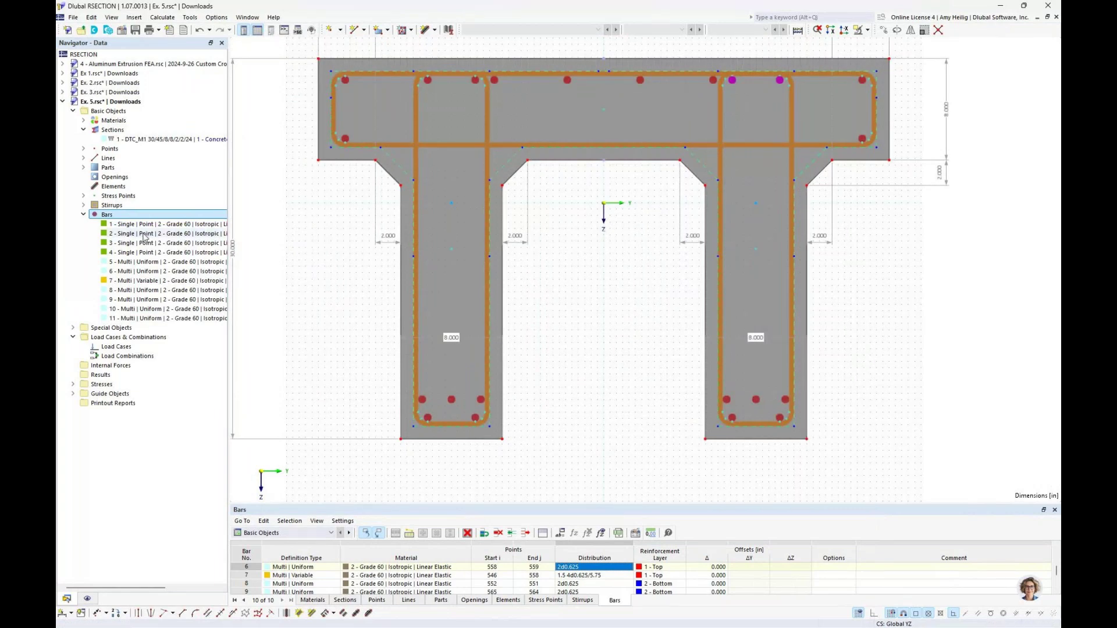
Start another bar entry on the Sides reinforcement layer with the Multi | Variable definition type.
right_click(126, 218)
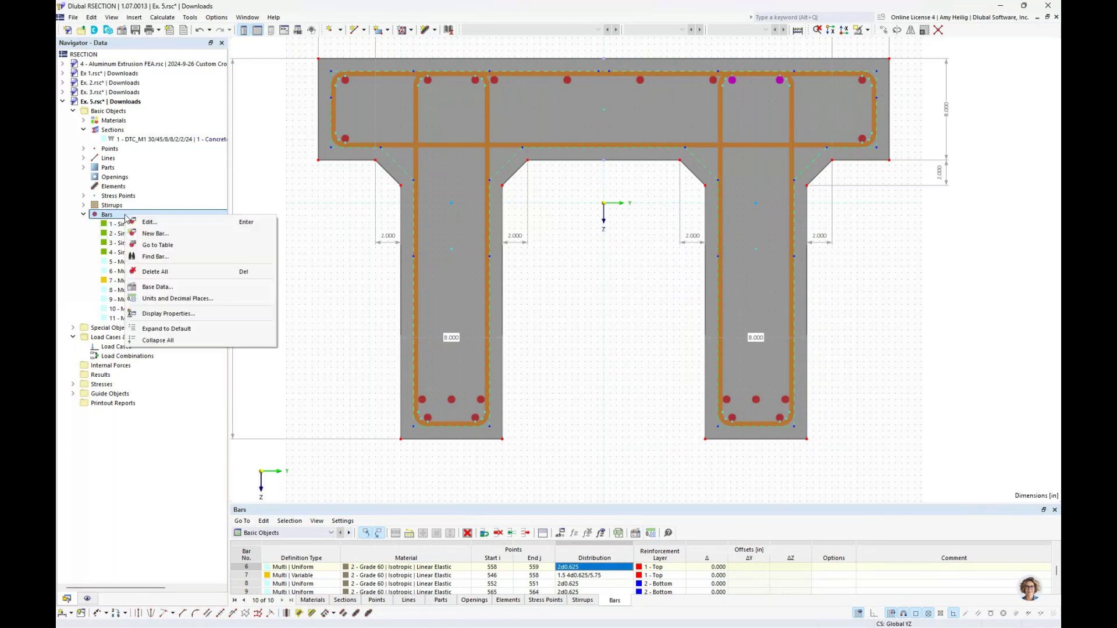
click(152, 233)
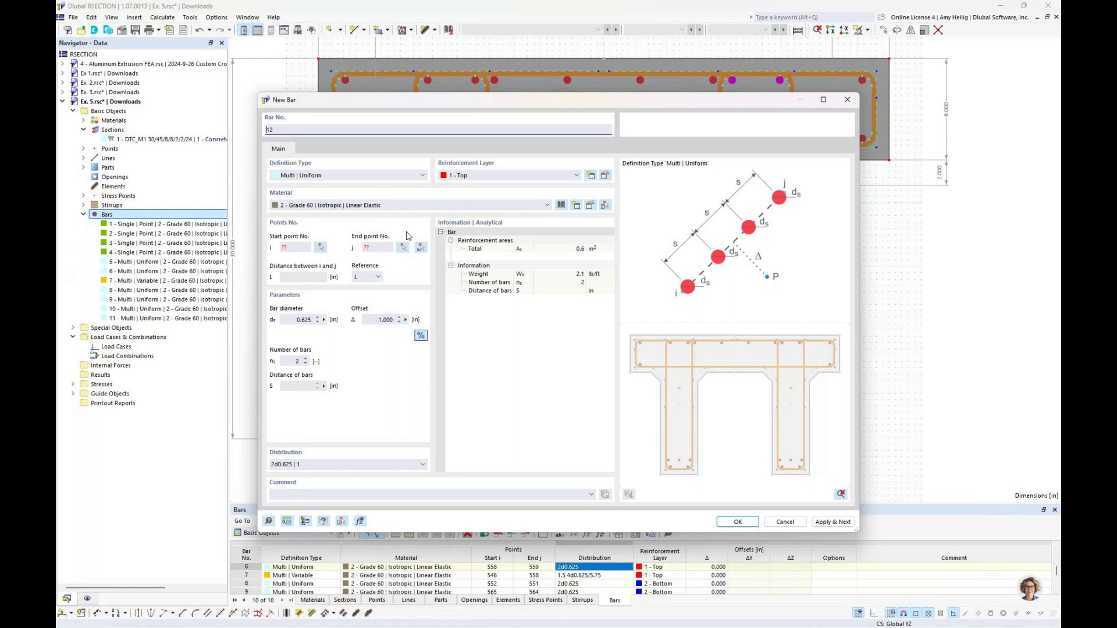
click(502, 176)
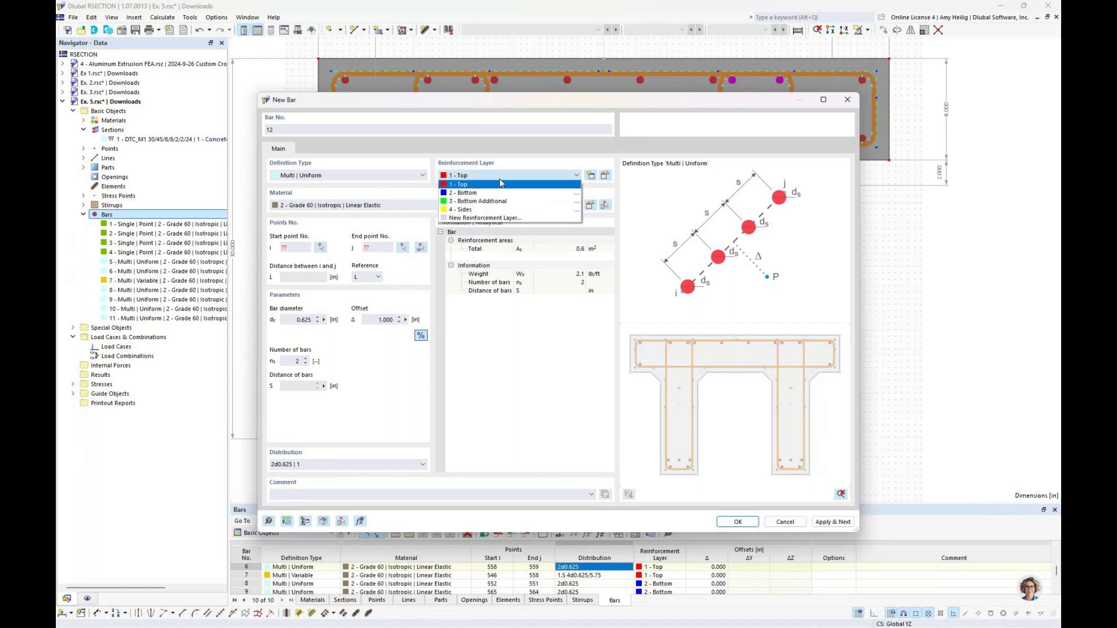
click(482, 210)
click(344, 176)
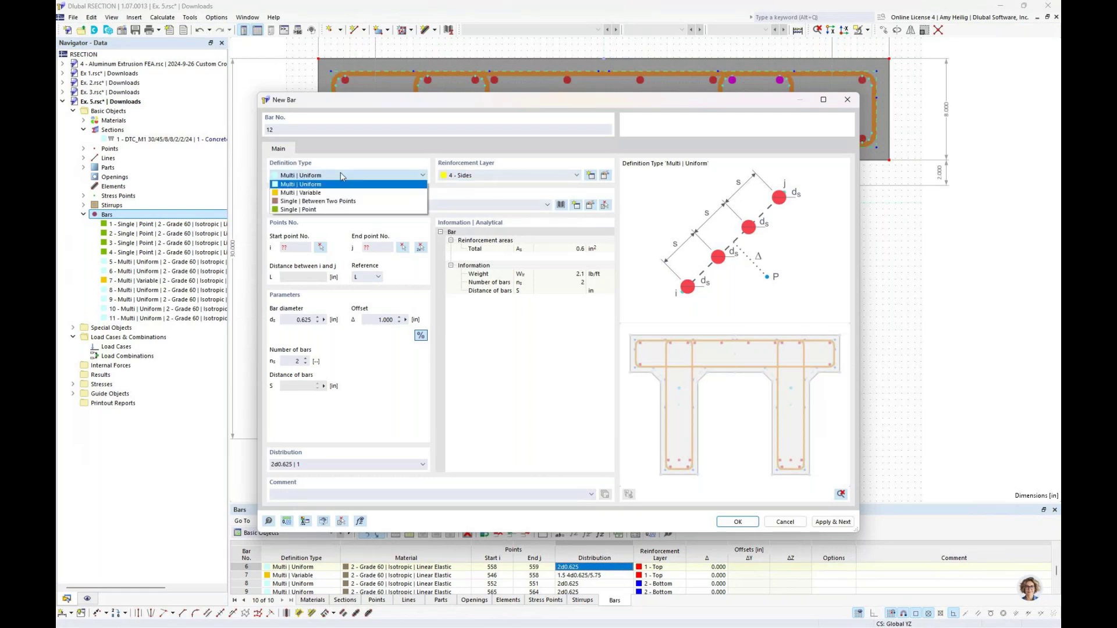
click(340, 192)
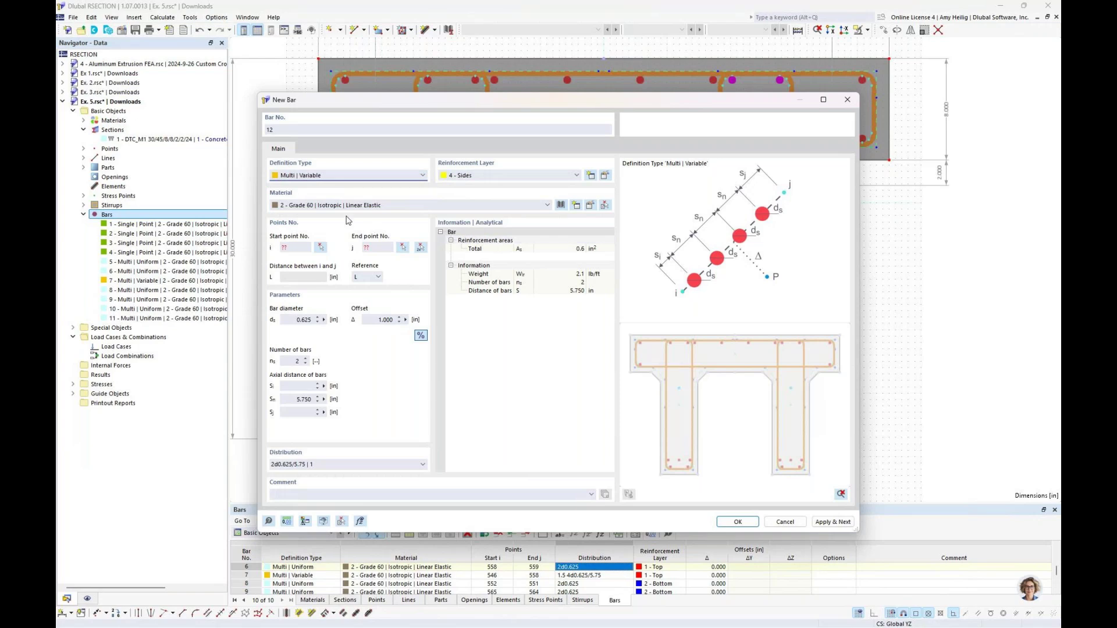
Set the side bars to 5 bars of 0.375 in diameter with zero offset.
double_click(298, 362)
text(5)
drag(288, 319, 323, 323)
text(0.375)
click(381, 320)
text(0)
Assign the side bars' start and end points at the upper and lower bends of the left web stirrup's outer leg.
click(421, 249)
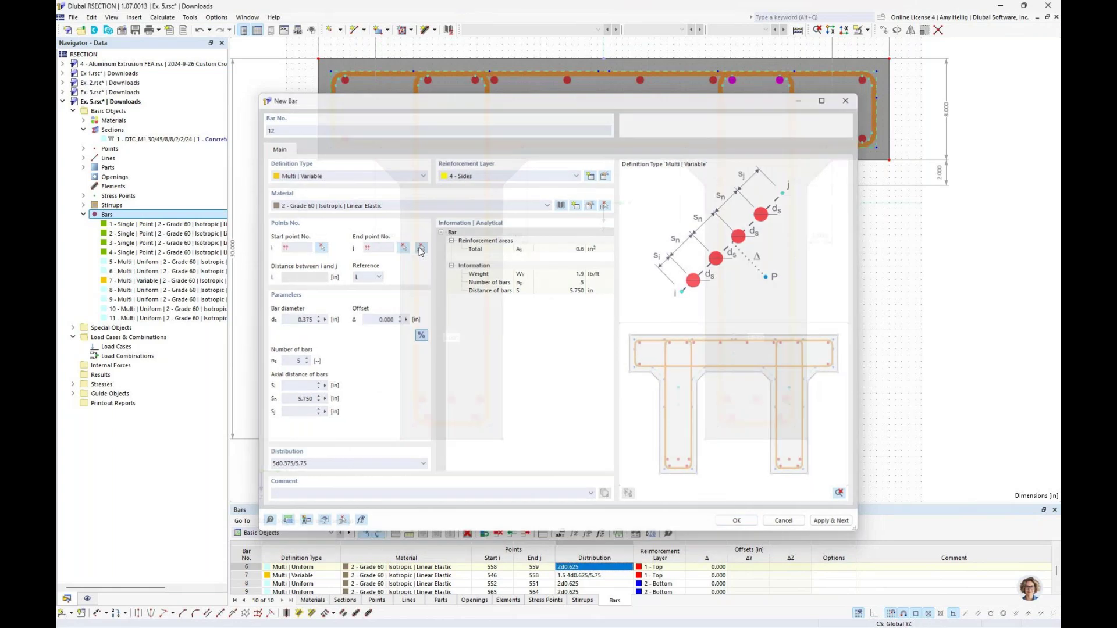
click(418, 85)
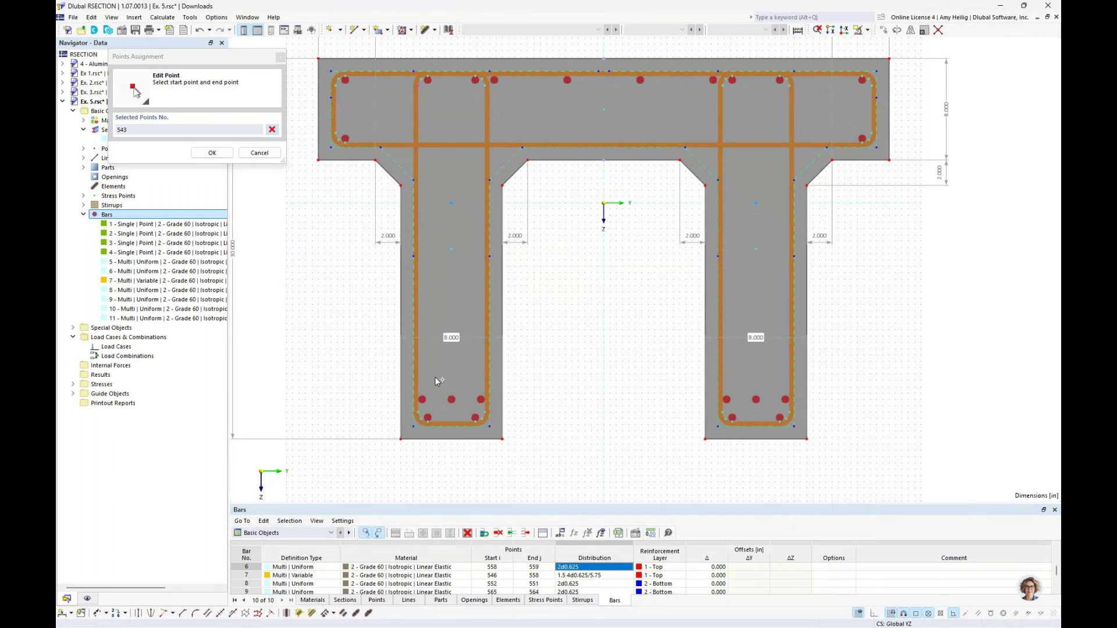
click(419, 411)
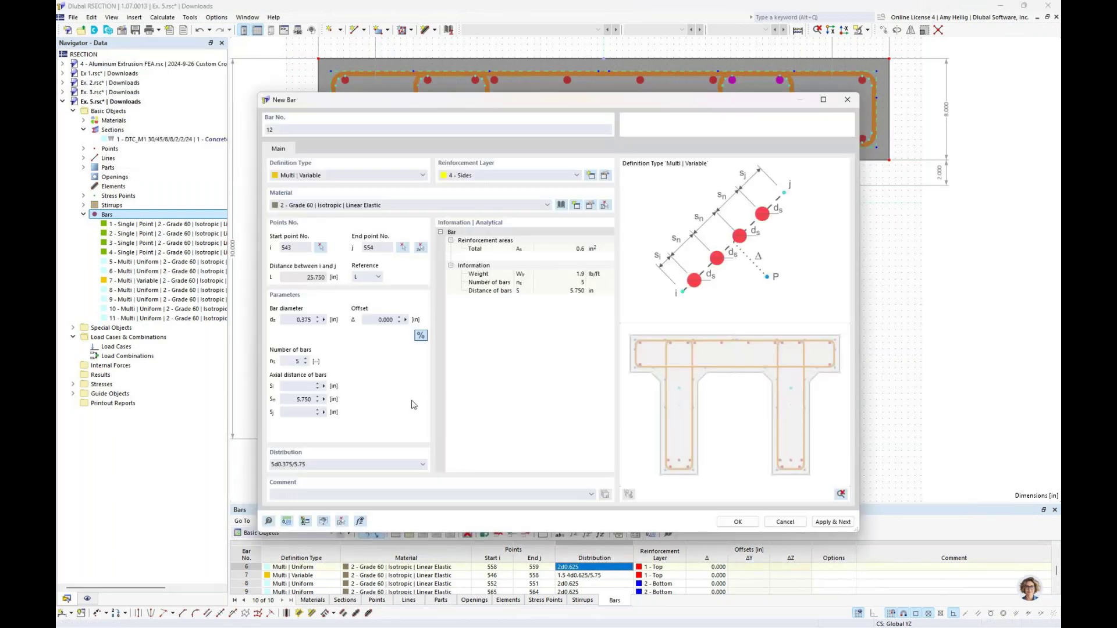
Set the side bars' start distance to 0 in and their spacing to 5.75 in, check the preview, and apply the entry.
click(299, 388)
key(Tab)
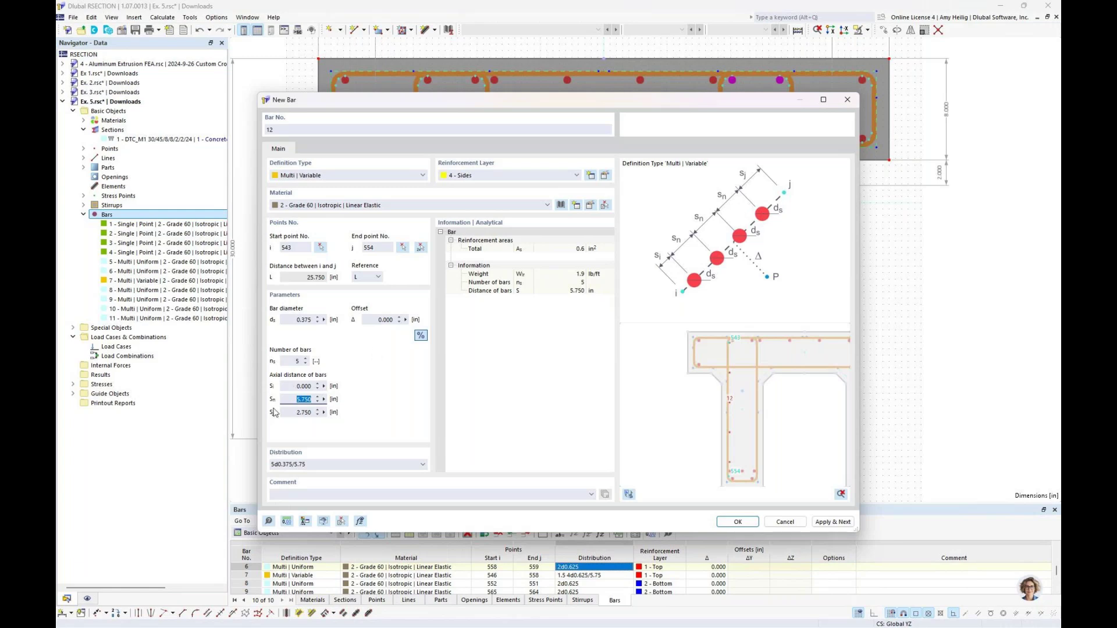
text(5.75)
click(293, 411)
scroll(732, 468, up, 5)
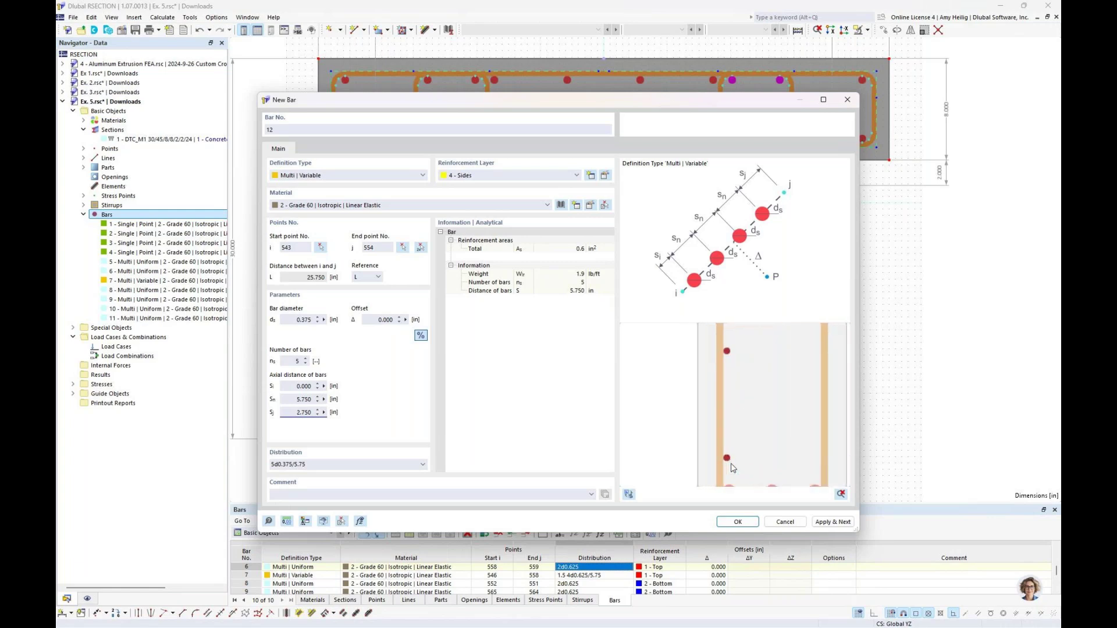
scroll(745, 376, down, 3)
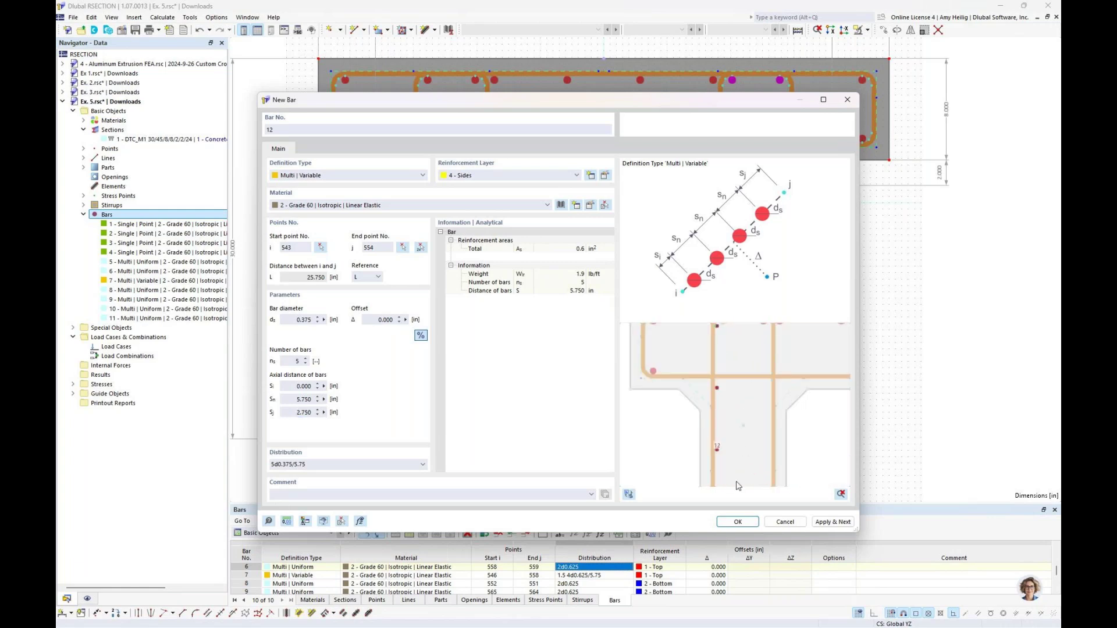
click(824, 523)
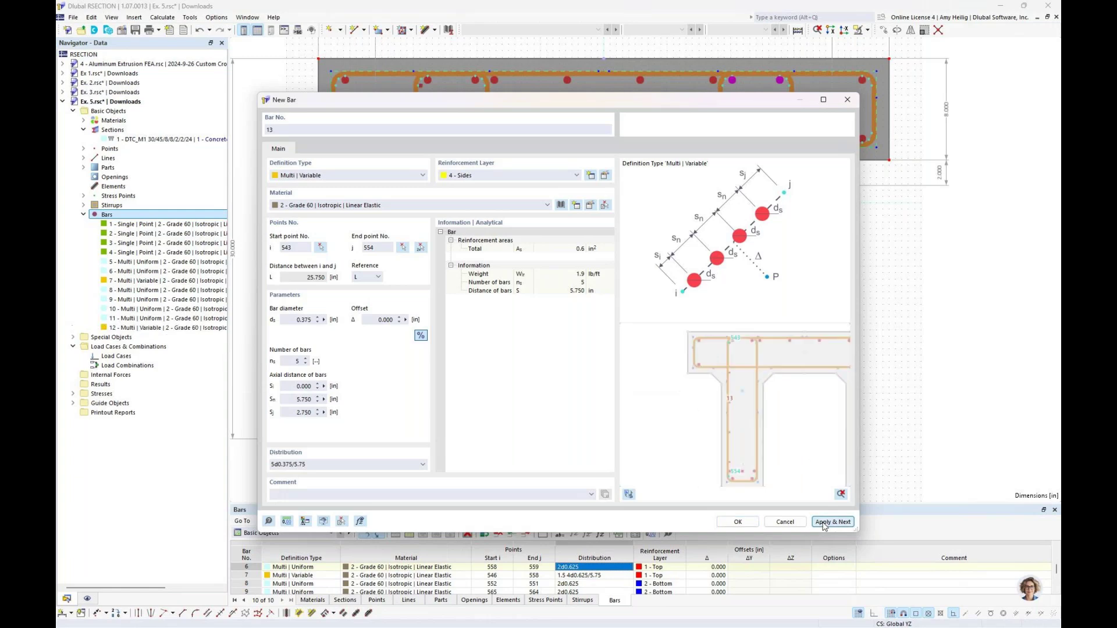
Create the second Sides entry between the upper and lower bends of the left web stirrup's inner leg.
click(420, 248)
click(482, 87)
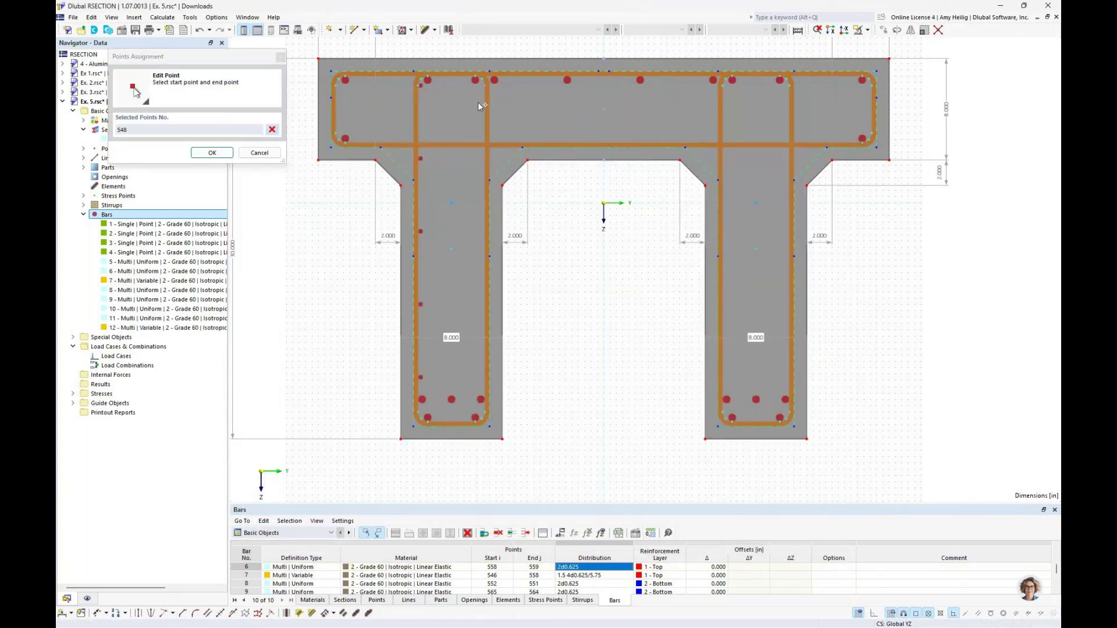
click(485, 410)
click(833, 522)
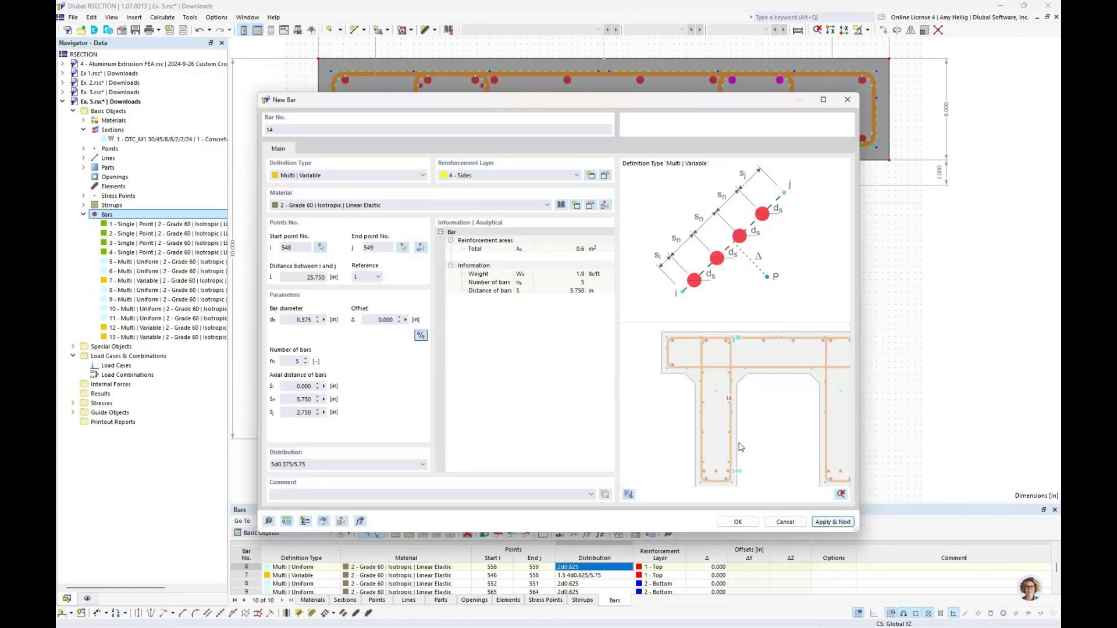
Create the third Sides entry between the upper and lower bends of the right web stirrup's inner leg.
click(421, 248)
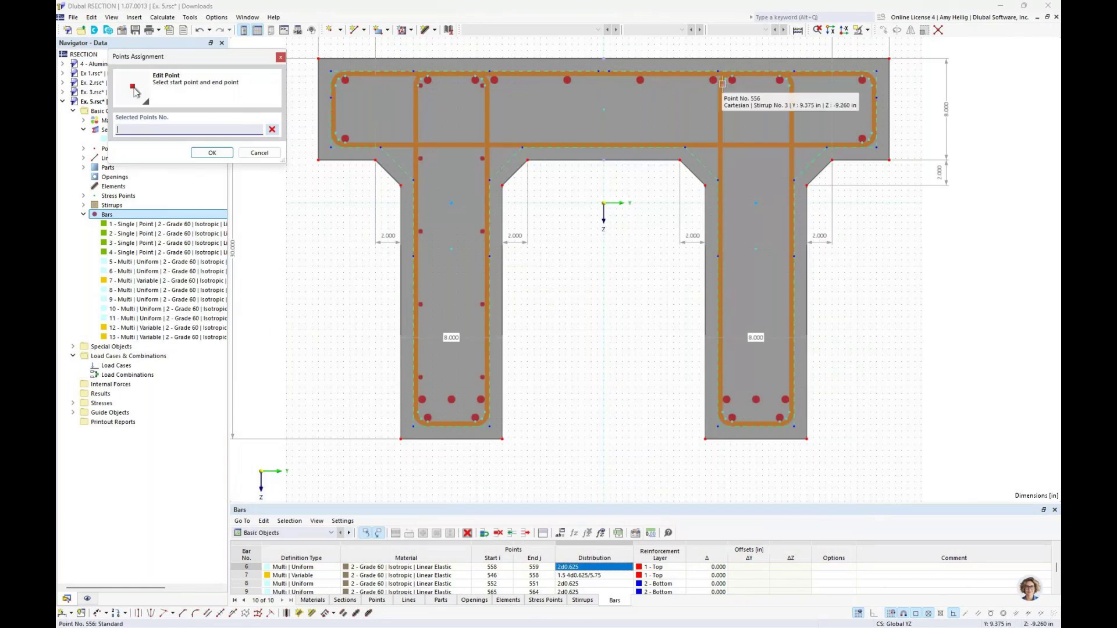
click(722, 83)
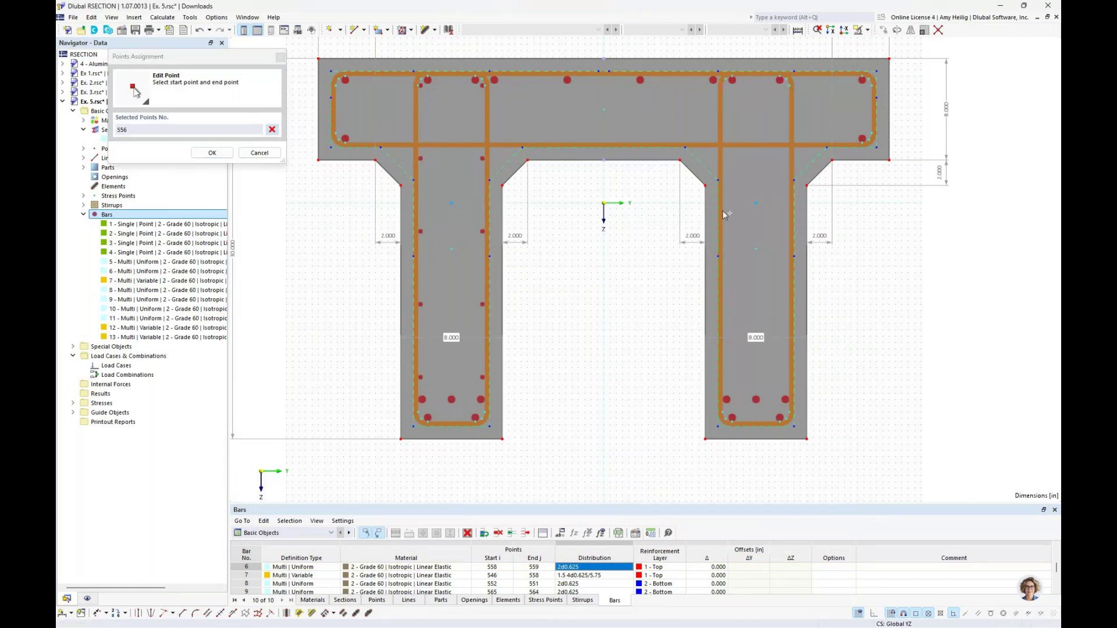
click(723, 413)
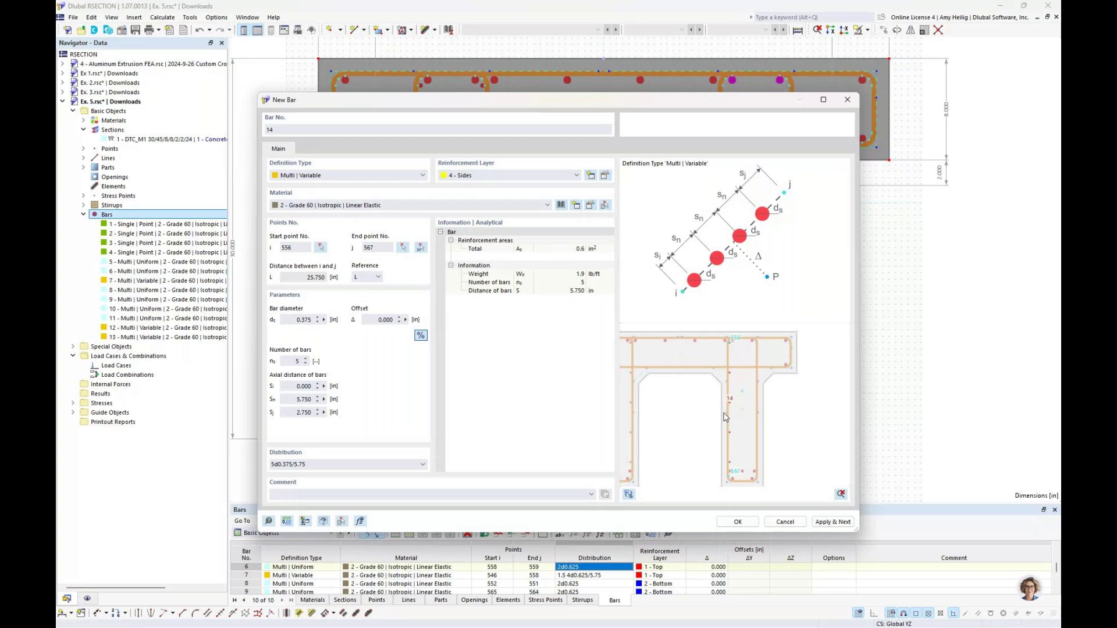
click(819, 523)
Create the last Sides entry along the right web stirrup's outer leg and finish creating bars.
click(420, 247)
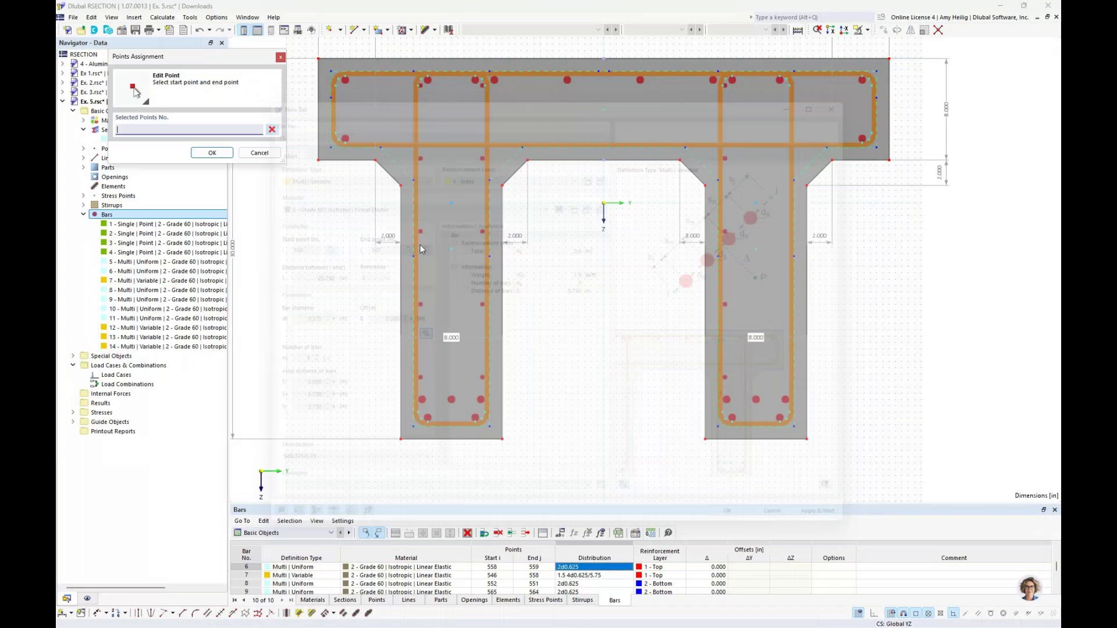
click(786, 400)
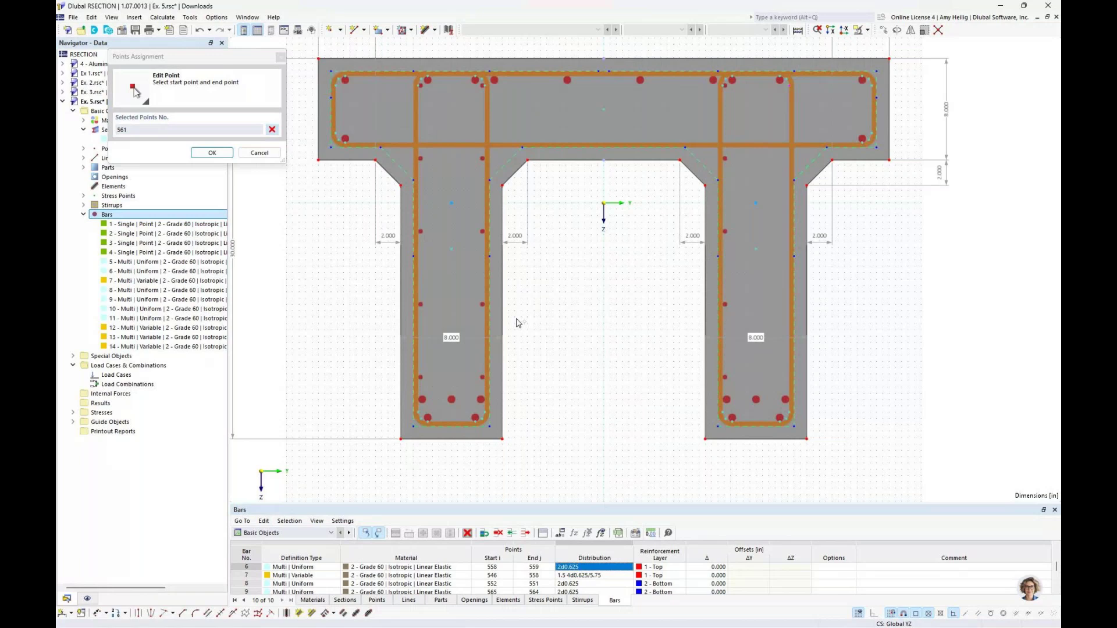
key(Return)
key(Return)
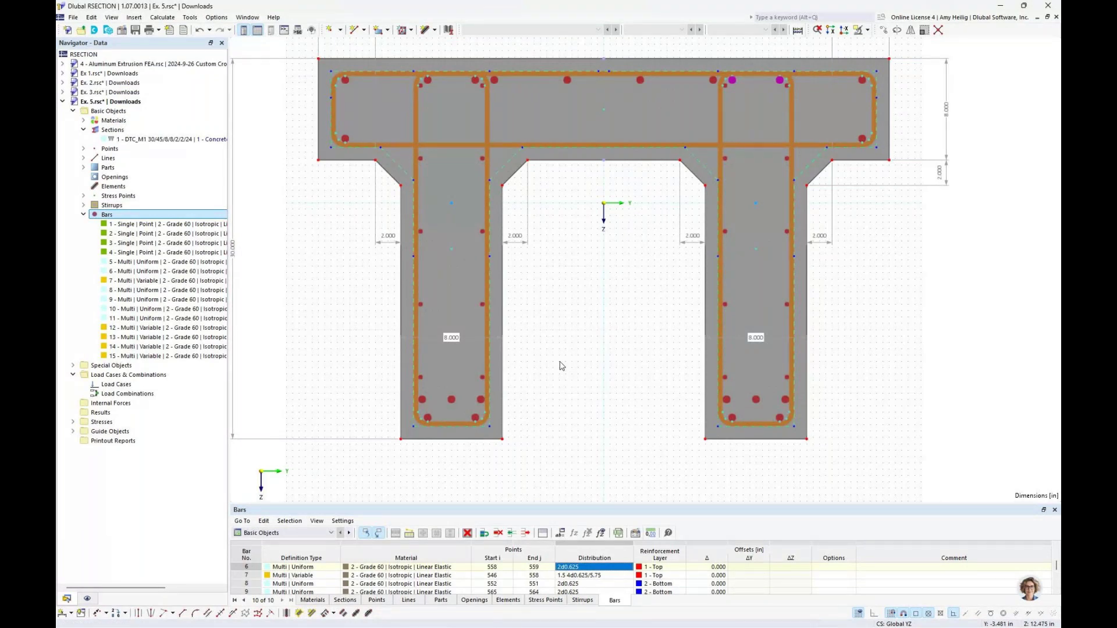
Collapse the list of bars and calculate the whole section.
click(83, 214)
click(164, 17)
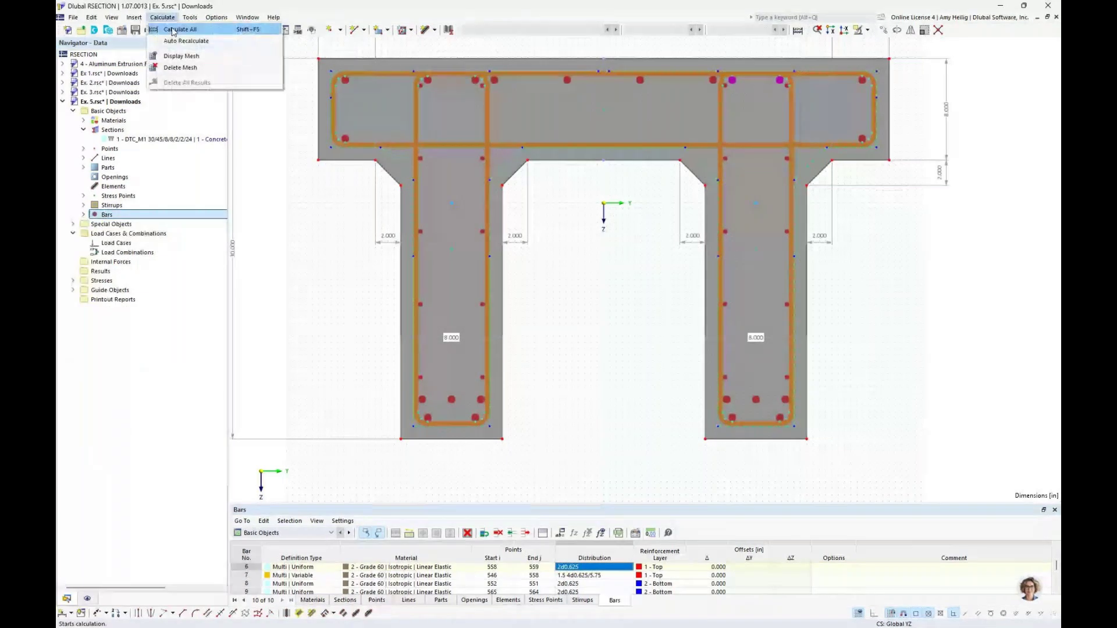
click(173, 30)
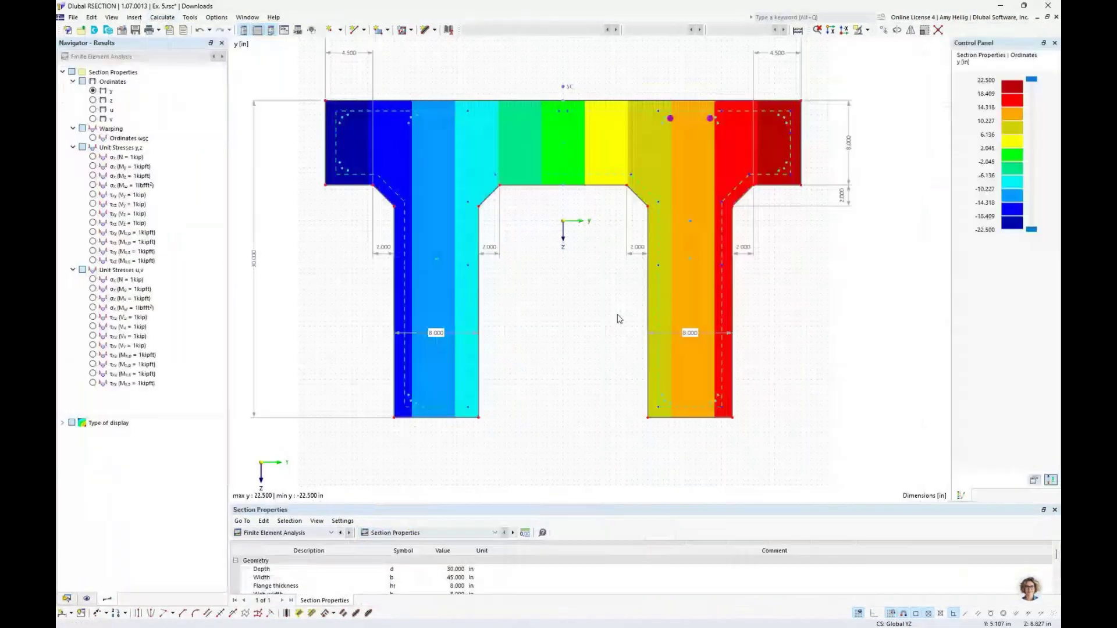
Examine the calculated section properties, from geometry and area through bending, shear and torsion.
middle_drag(619, 318, 651, 341)
drag(559, 503, 540, 339)
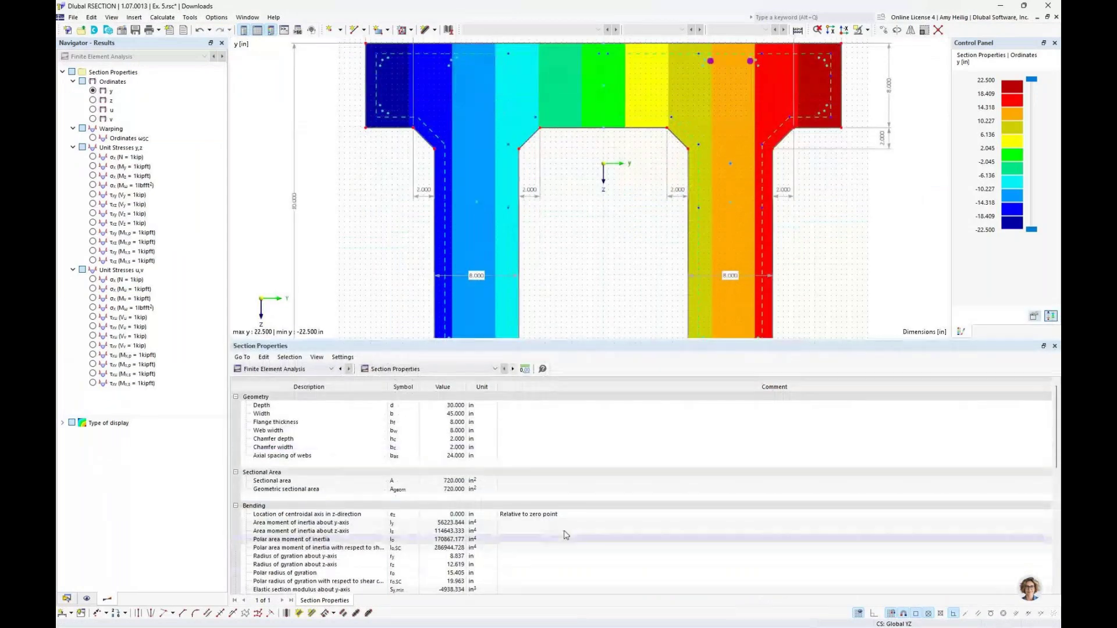
scroll(486, 489, down, 3)
scroll(486, 489, down, 1)
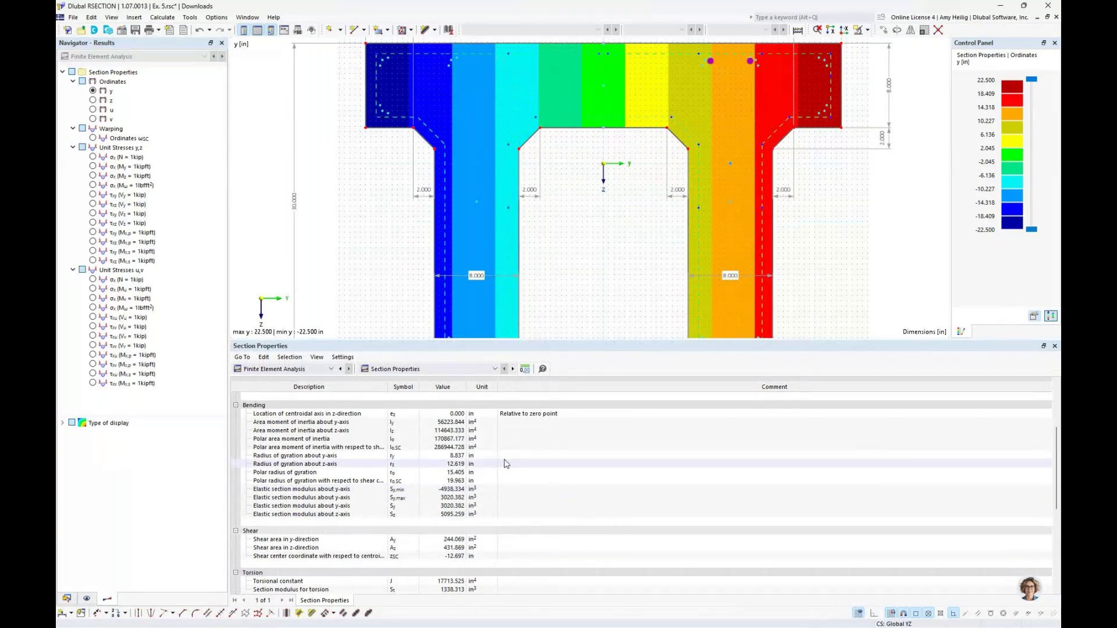
scroll(502, 461, up, 4)
drag(555, 340, 548, 475)
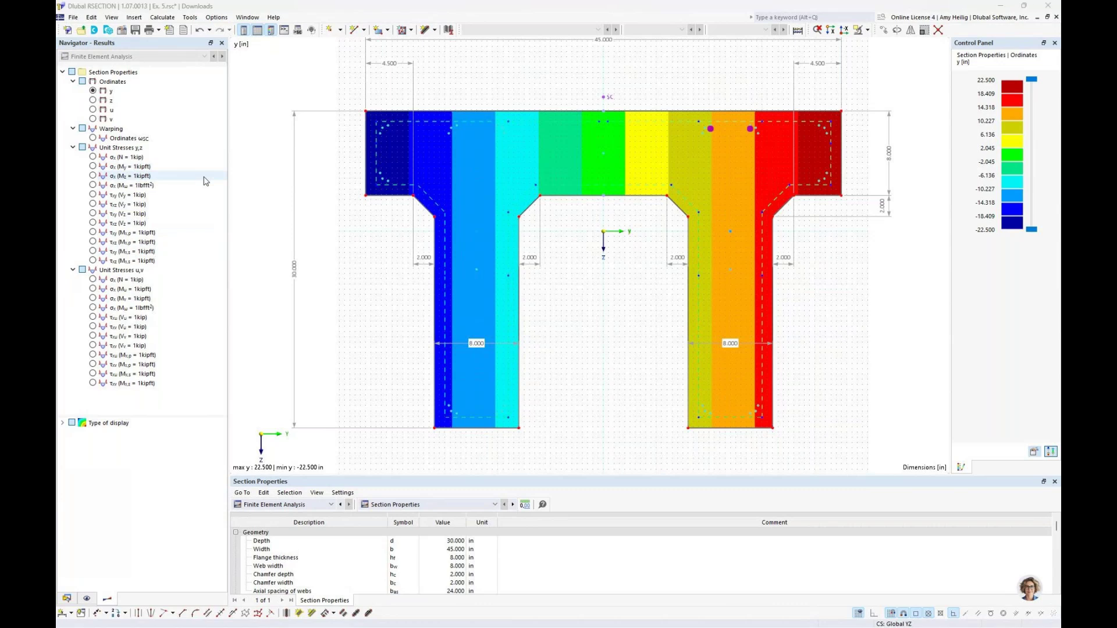
Switch to the RFEM model RS Beams.rf6 and view its two beams.
key(super+Tab)
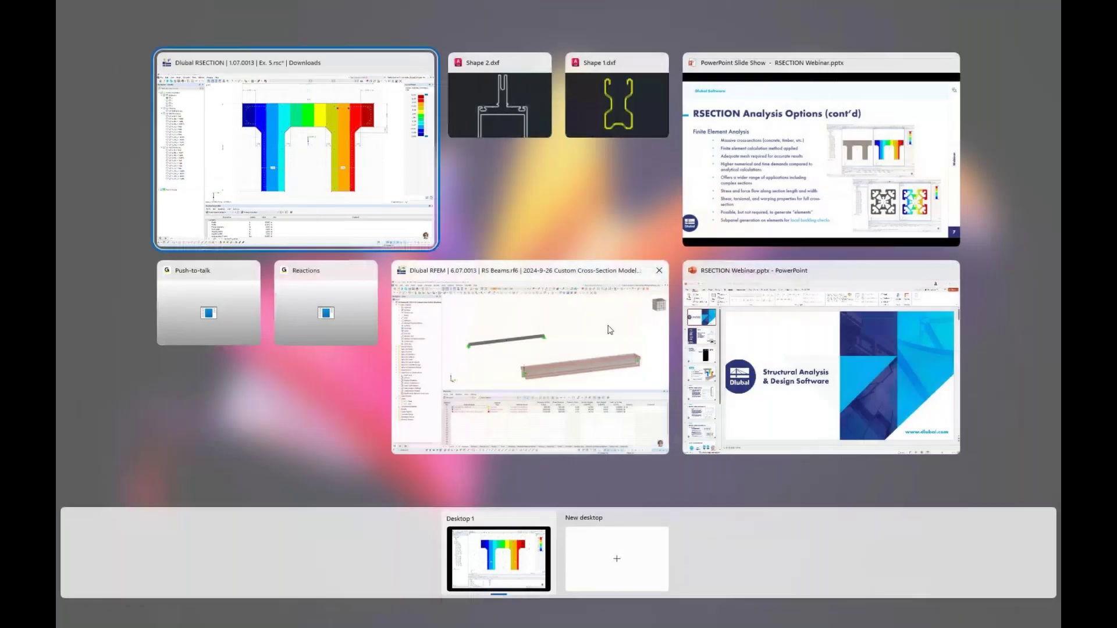
click(610, 330)
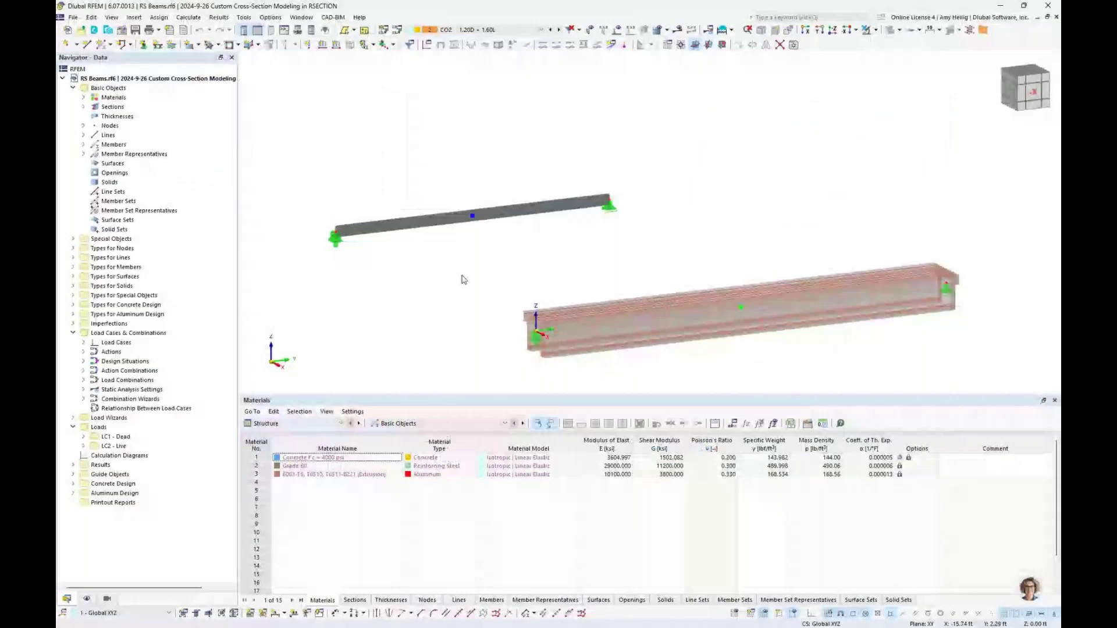
middle_drag(462, 275, 442, 237)
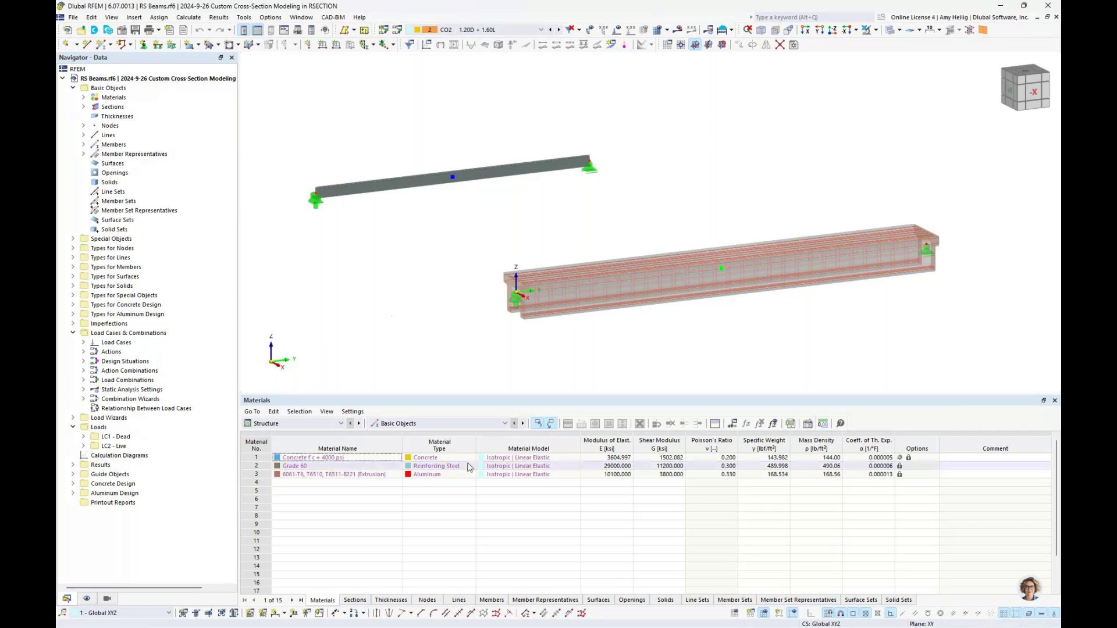
mouse_move(630, 346)
middle_down()
mouse_move(601, 348)
mouse_move(634, 345)
middle_up()
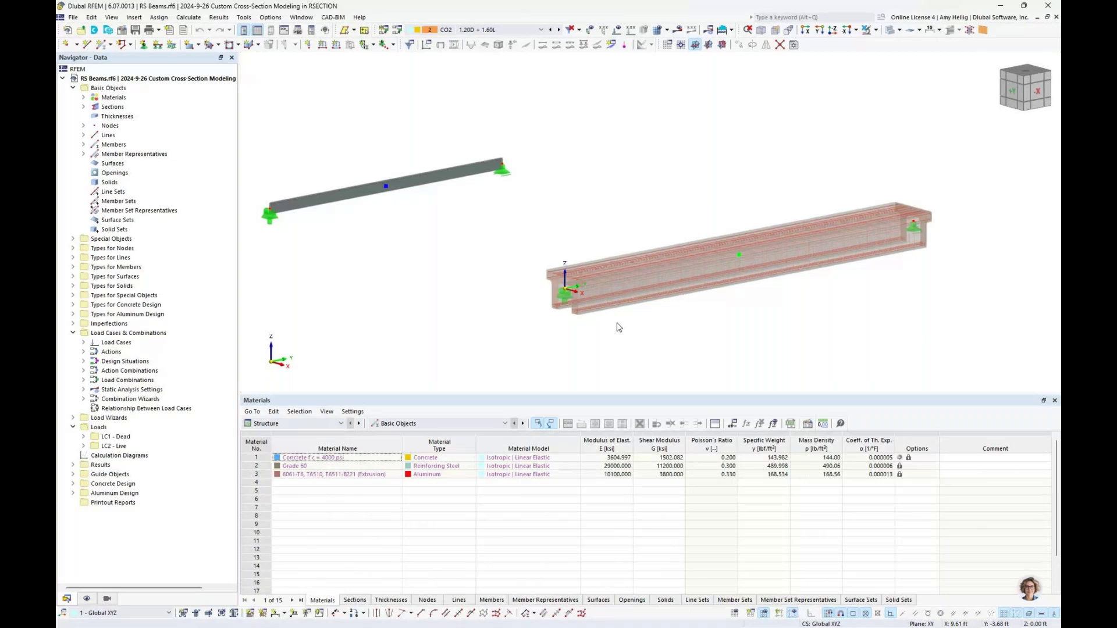
Display the beams as opaque solids and examine the double T-beam's end face up close.
click(890, 35)
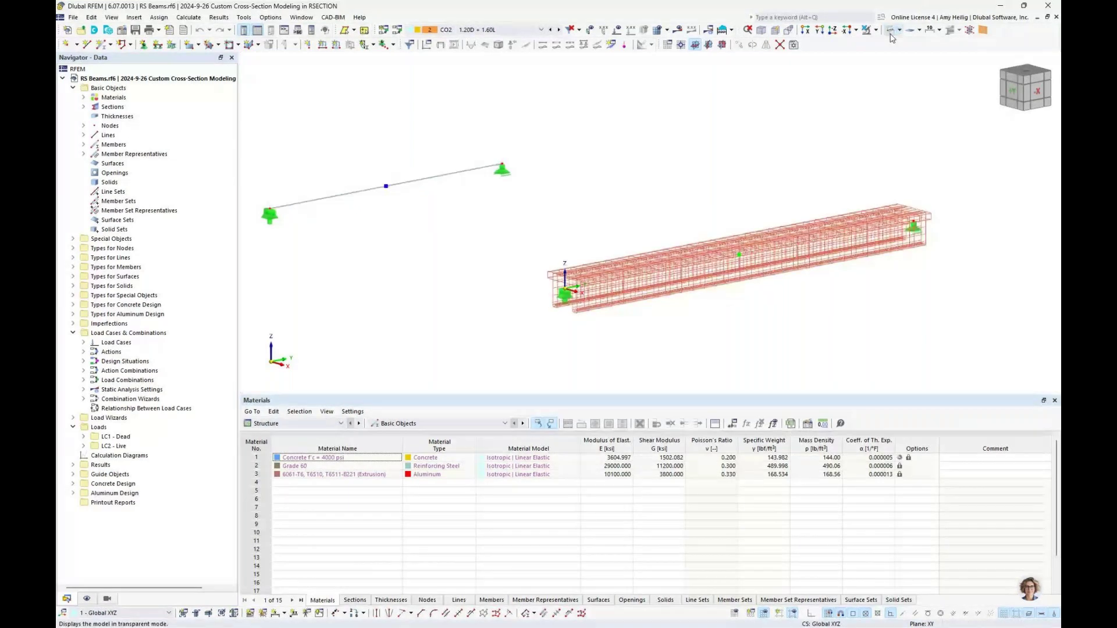
click(892, 34)
scroll(577, 302, up, 6)
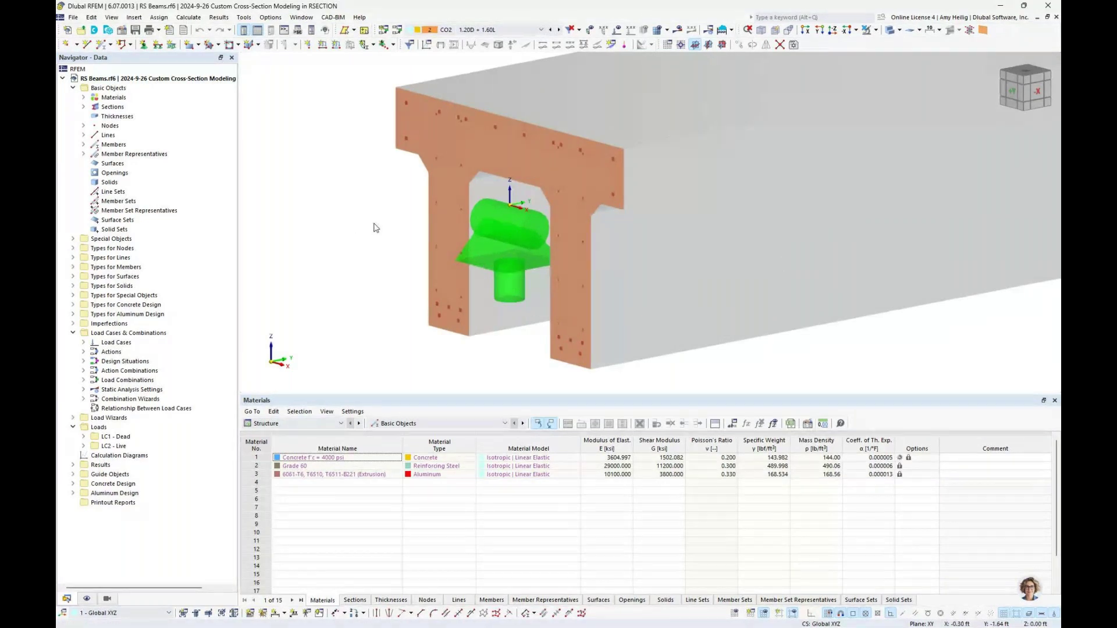
middle_drag(374, 225, 368, 245)
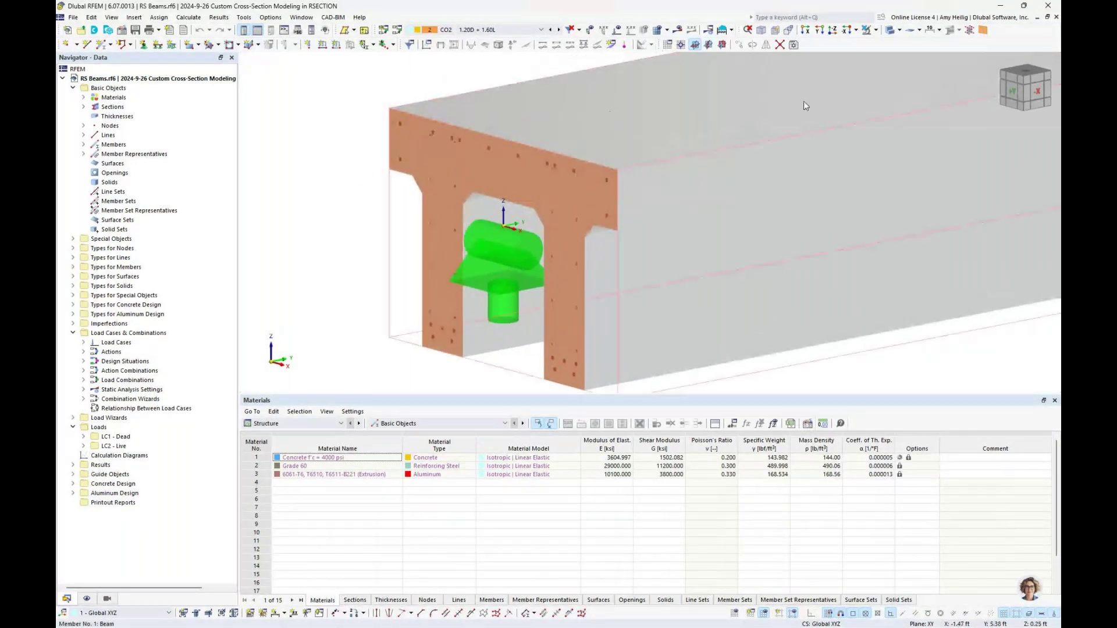
Return to the transparent solid display and examine the reinforcement along the double T-beam.
click(886, 35)
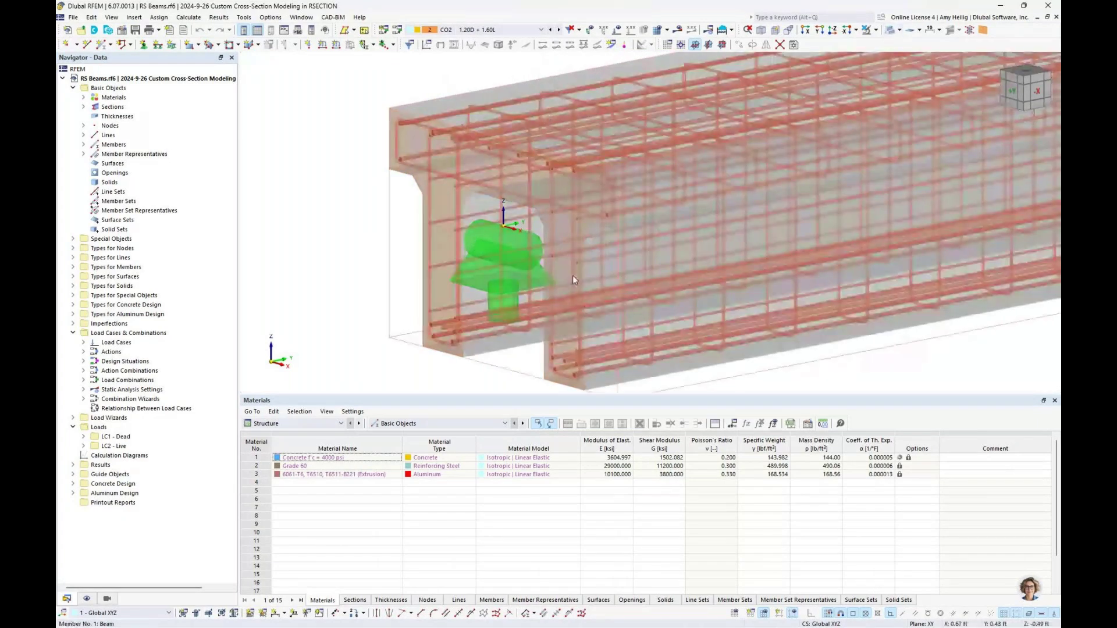
scroll(582, 279, down, 2)
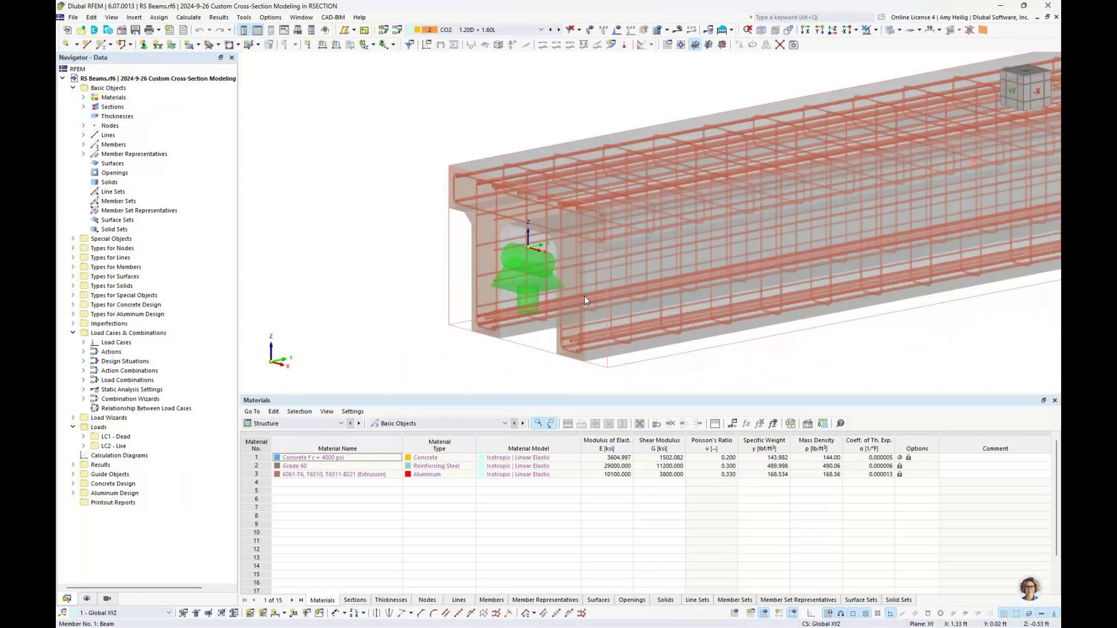
scroll(584, 299, down, 2)
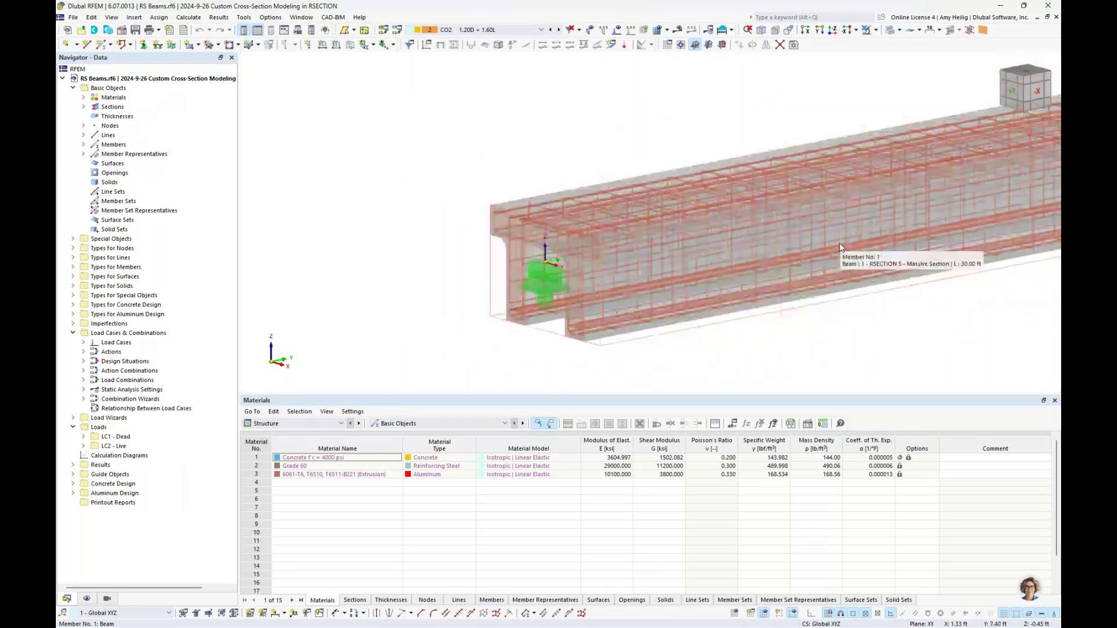
Open the double T-beam member's longitudinal reinforcement and review its bar layers.
scroll(839, 248, down, 5)
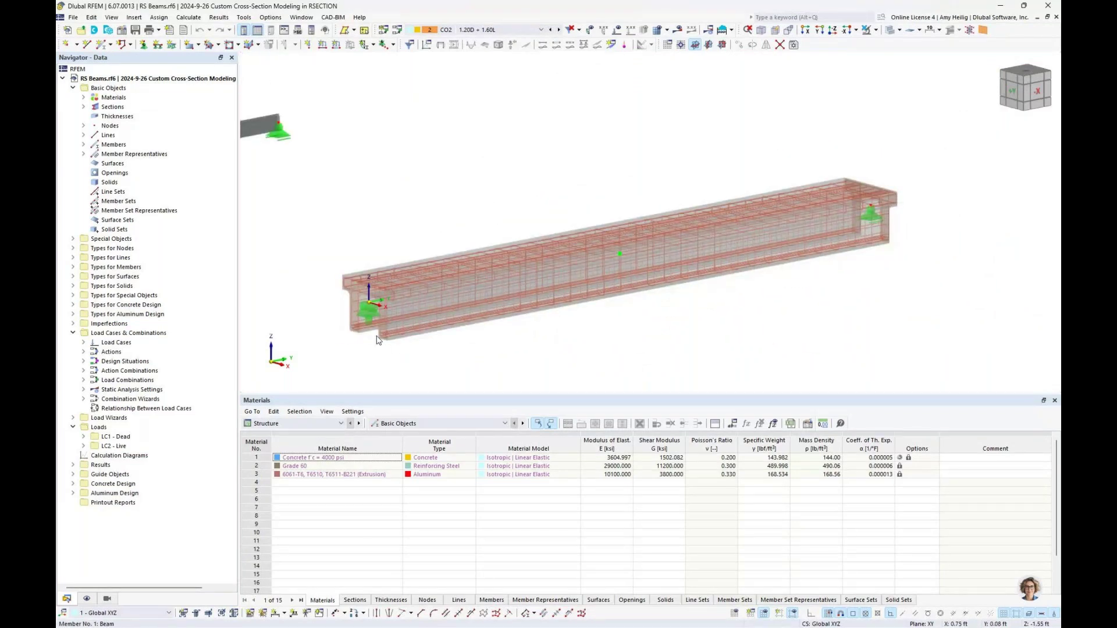
double_click(596, 272)
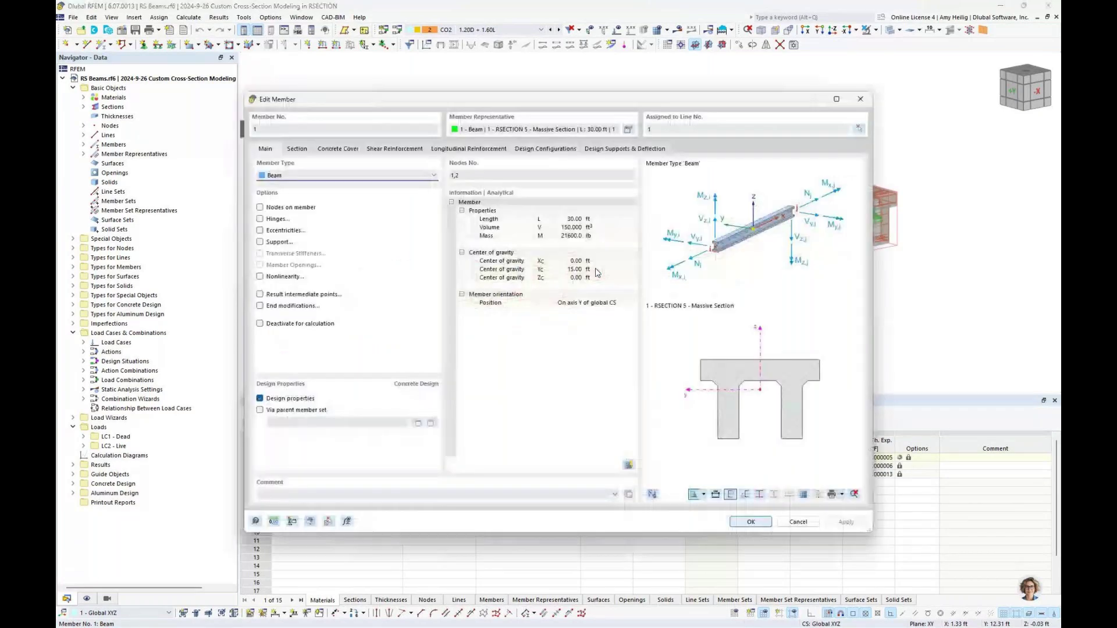
click(481, 150)
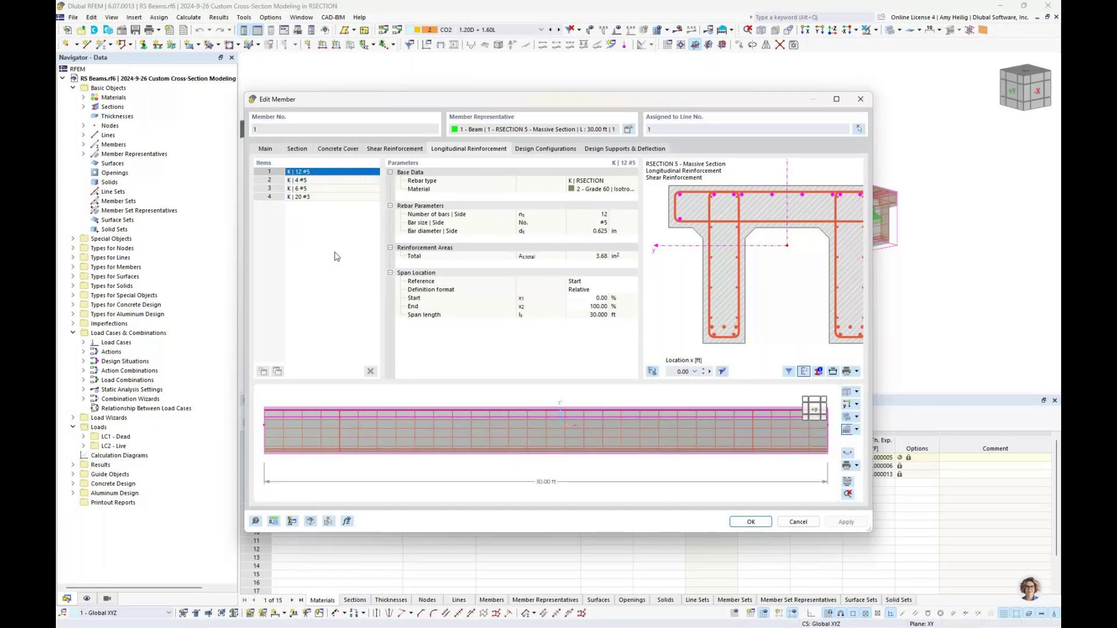
click(319, 181)
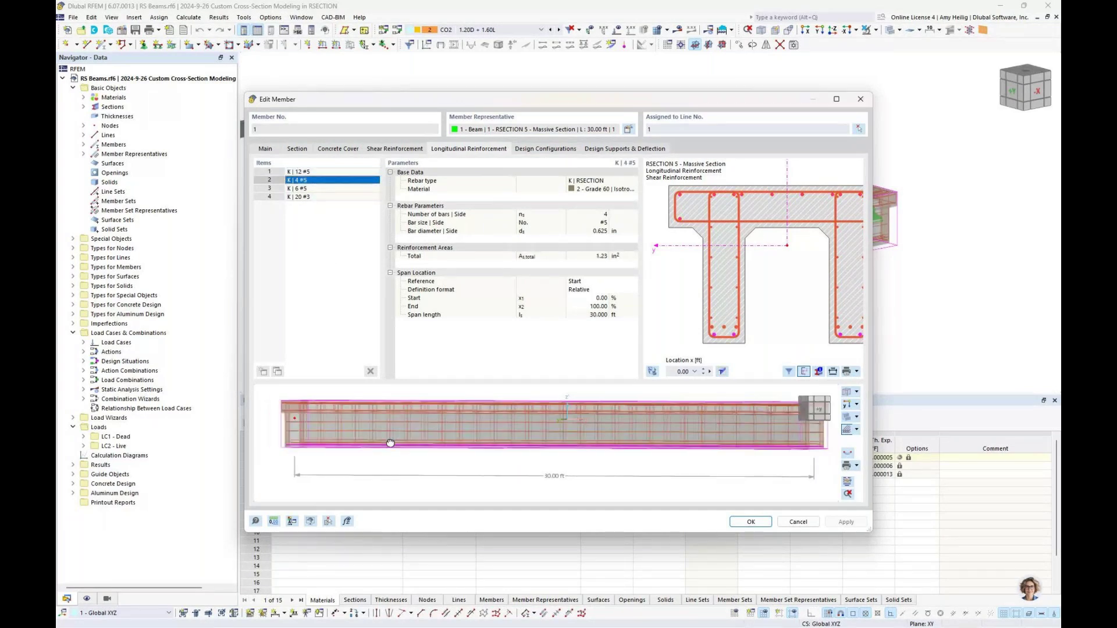
click(331, 189)
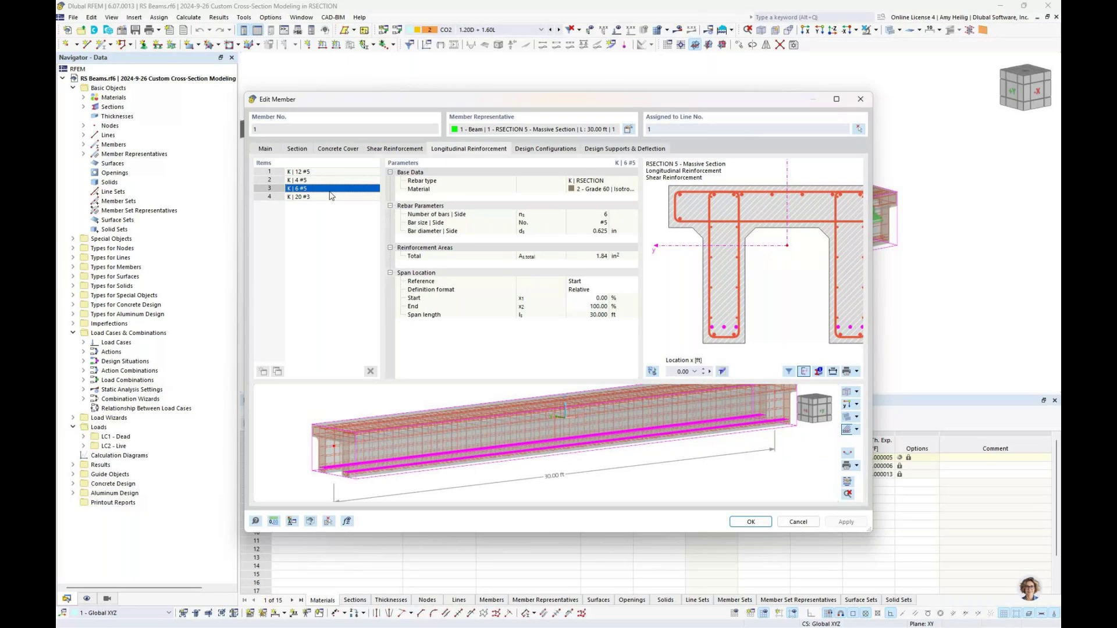
click(328, 198)
Examine the 6 #5 bar layer up close in the beam preview and in the cross-section preview.
click(328, 189)
scroll(336, 494, up, 6)
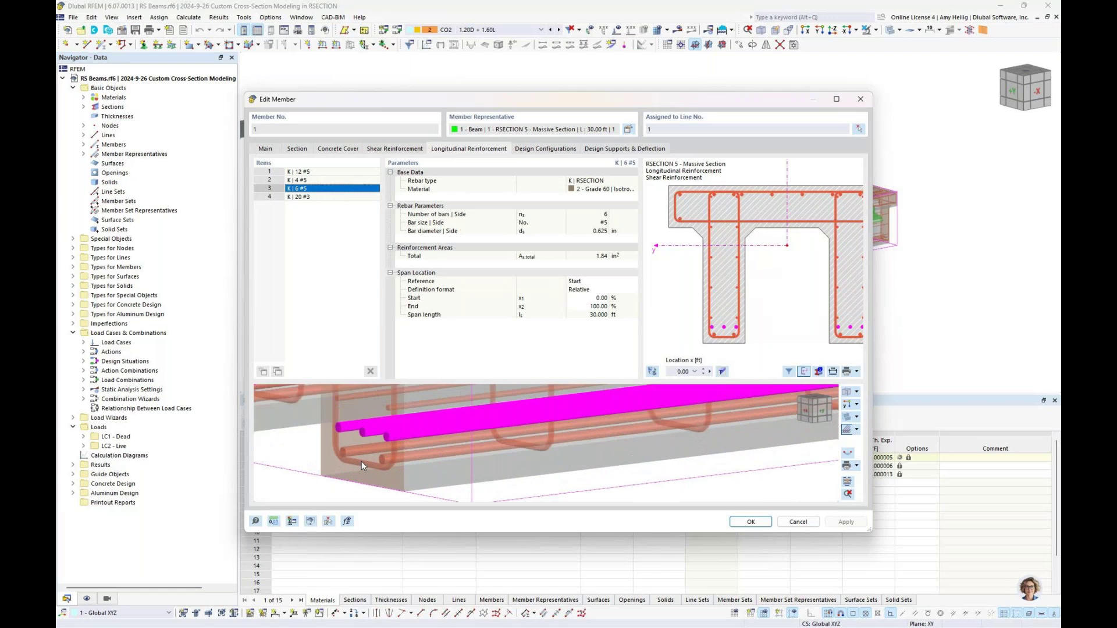
middle_drag(764, 324, 728, 289)
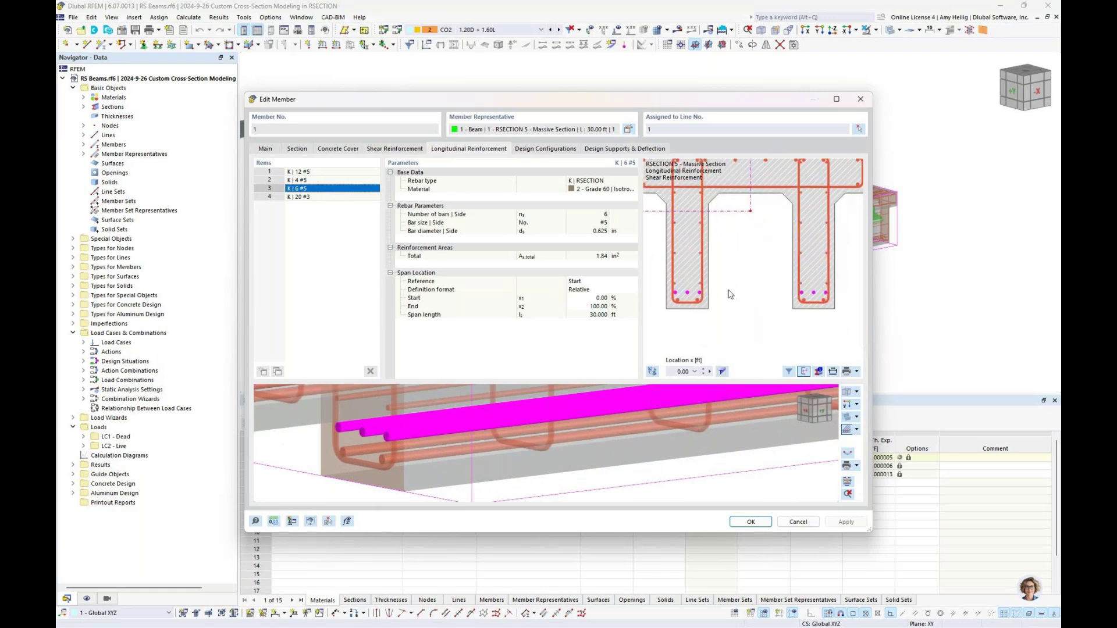
scroll(687, 295, up, 3)
scroll(698, 298, down, 3)
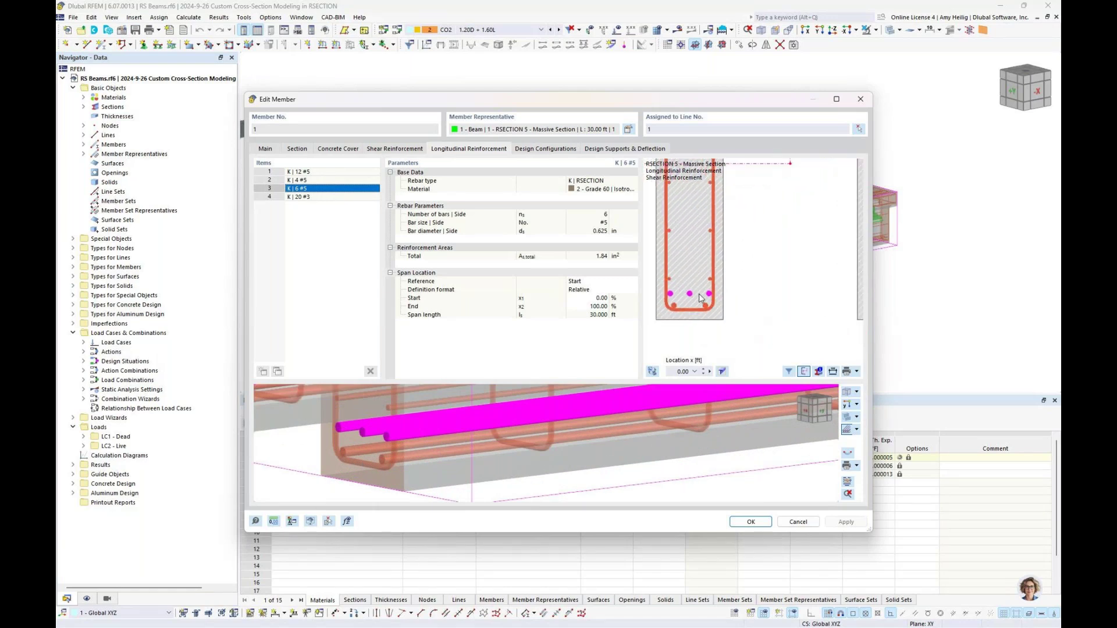
scroll(698, 298, down, 1)
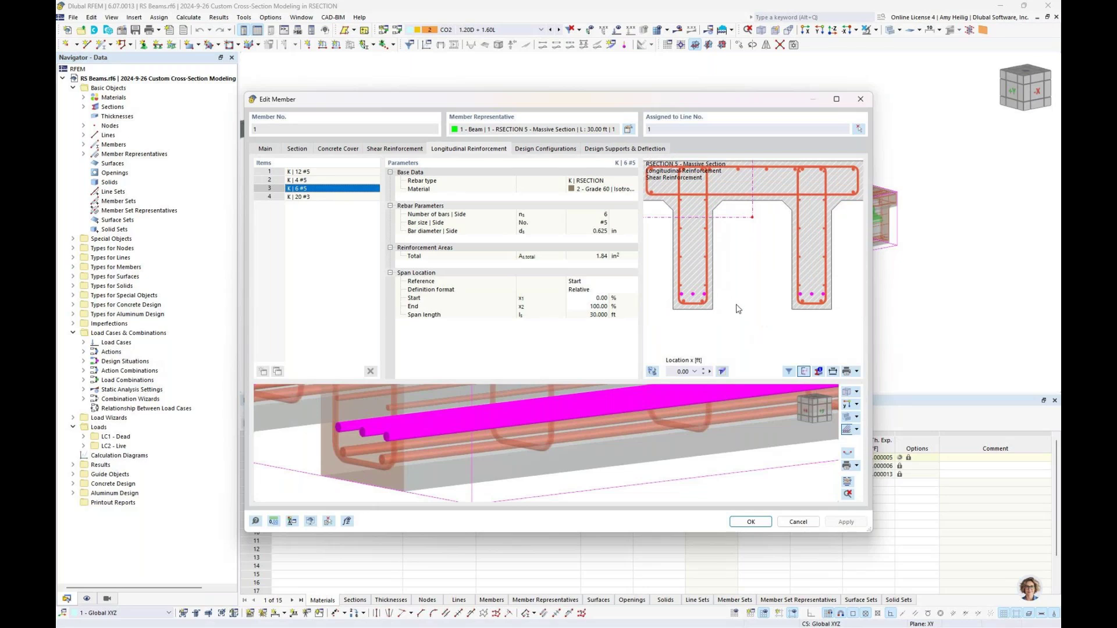
Set the 6 #5 bar layer to start at 20% and end at 80% of the span, apply it and close the member.
click(598, 299)
click(598, 299)
text(20)
key(Tab)
text(80)
key(Return)
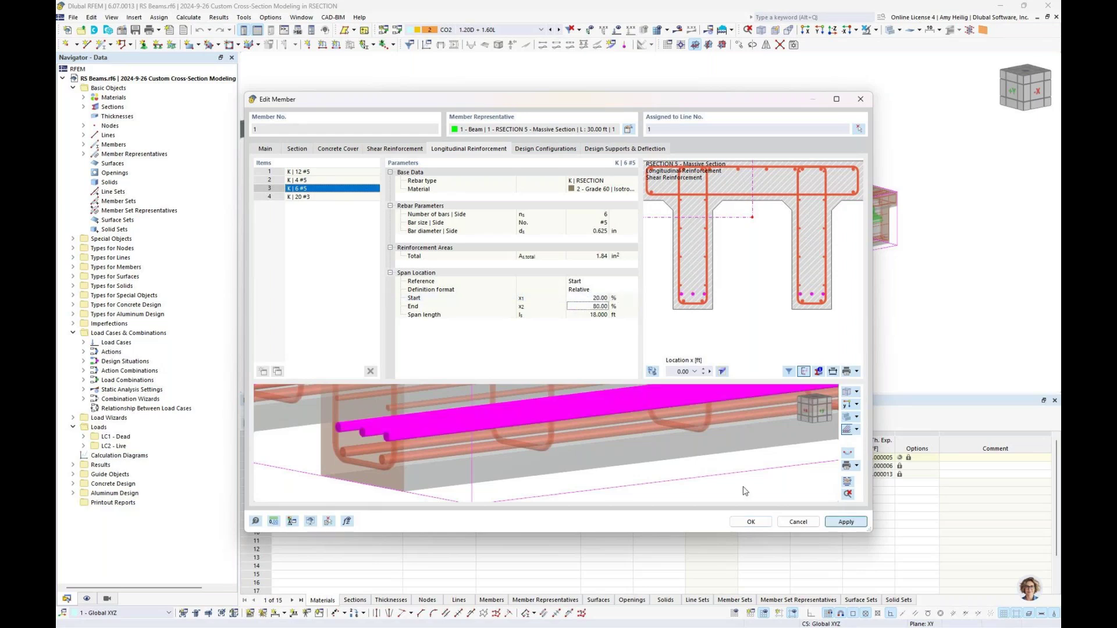
scroll(674, 458, down, 2)
middle_drag(735, 451, 371, 476)
scroll(371, 476, down, 1)
middle_drag(526, 460, 428, 470)
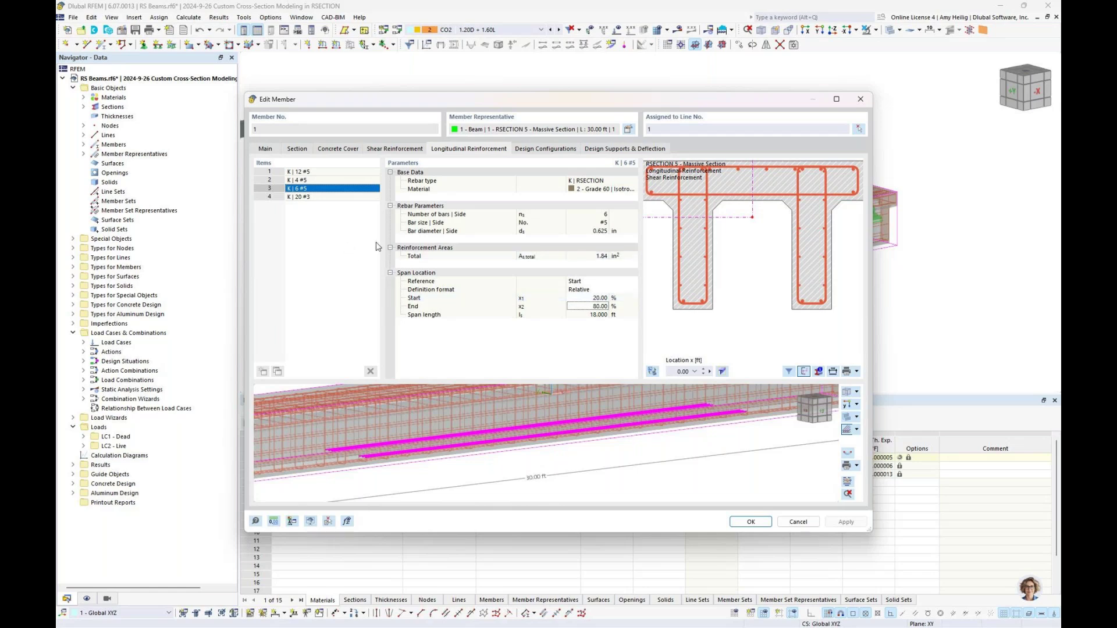
click(297, 150)
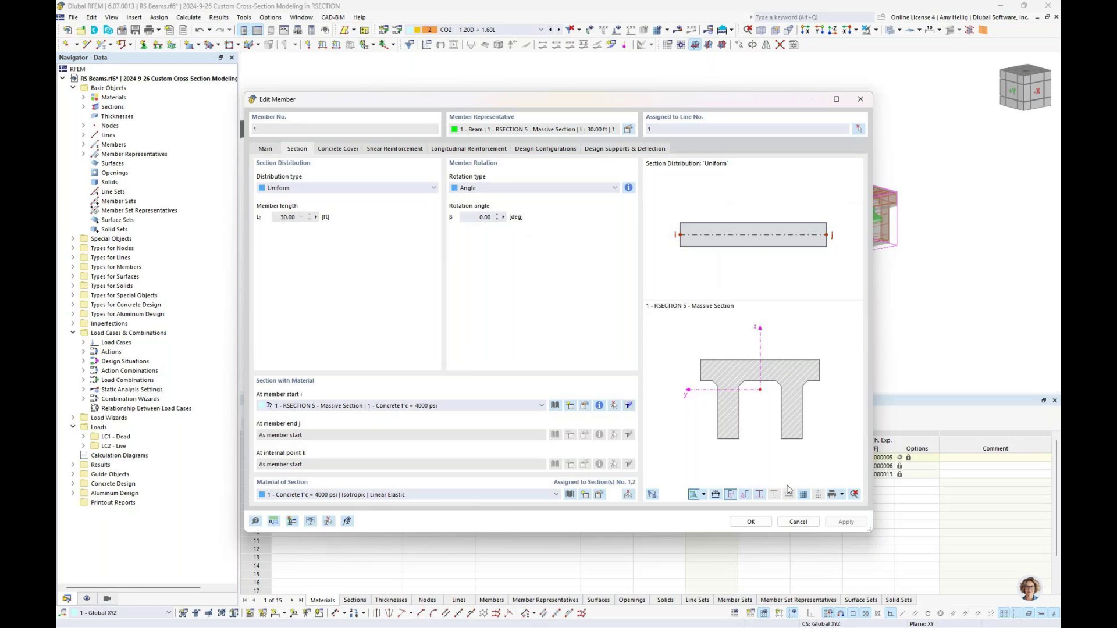
click(798, 522)
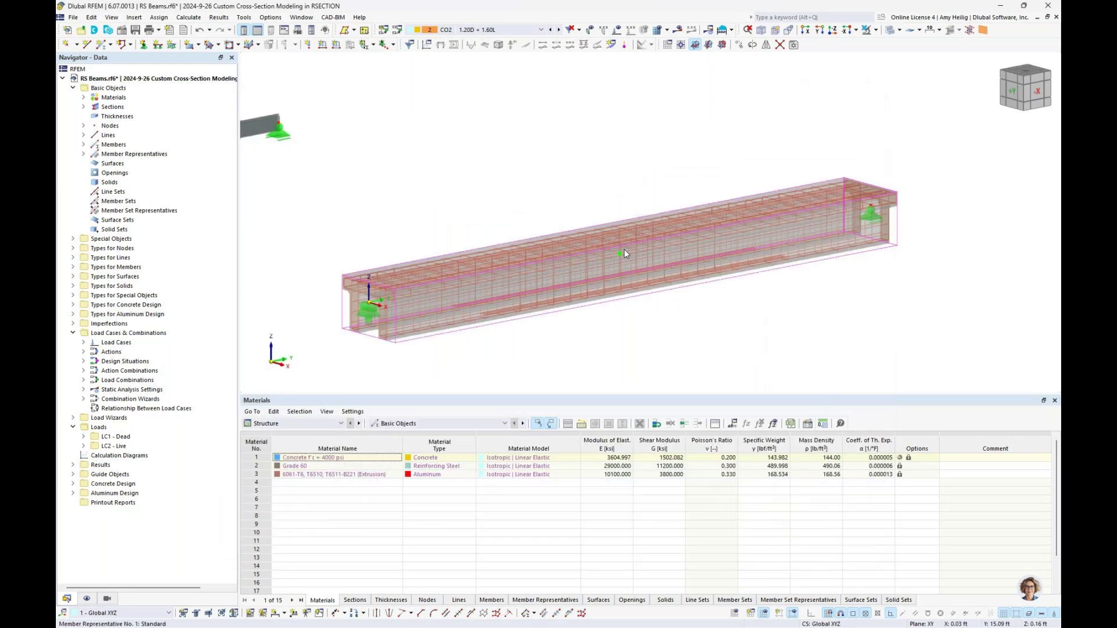
Begin a new section, select the existing massive section, and open the library's import of RSECTION models.
scroll(621, 250, down, 2)
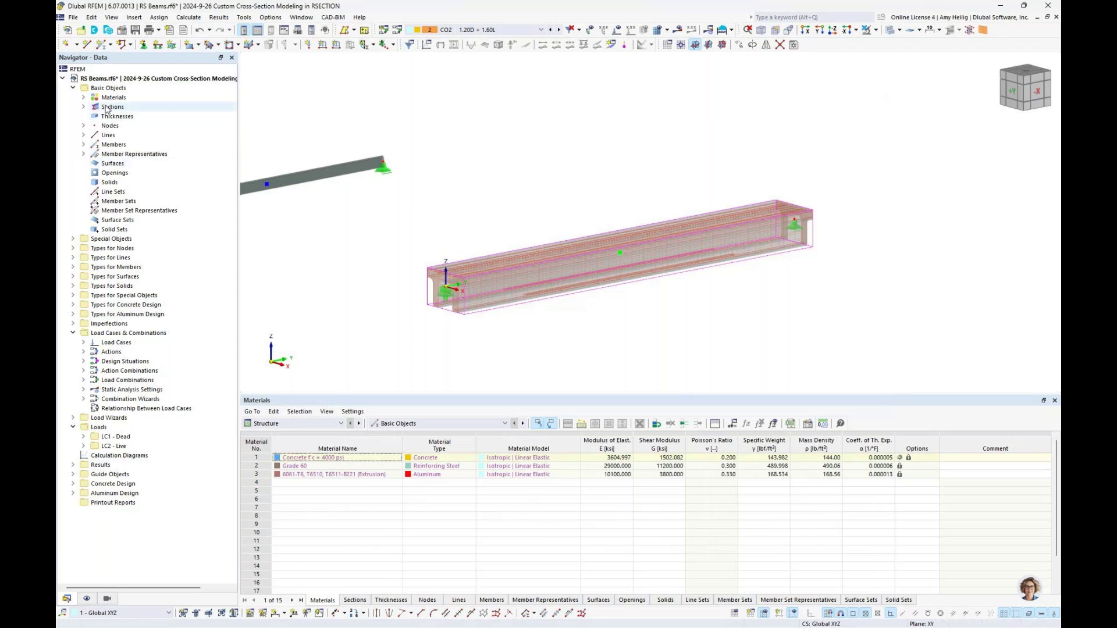
right_click(108, 106)
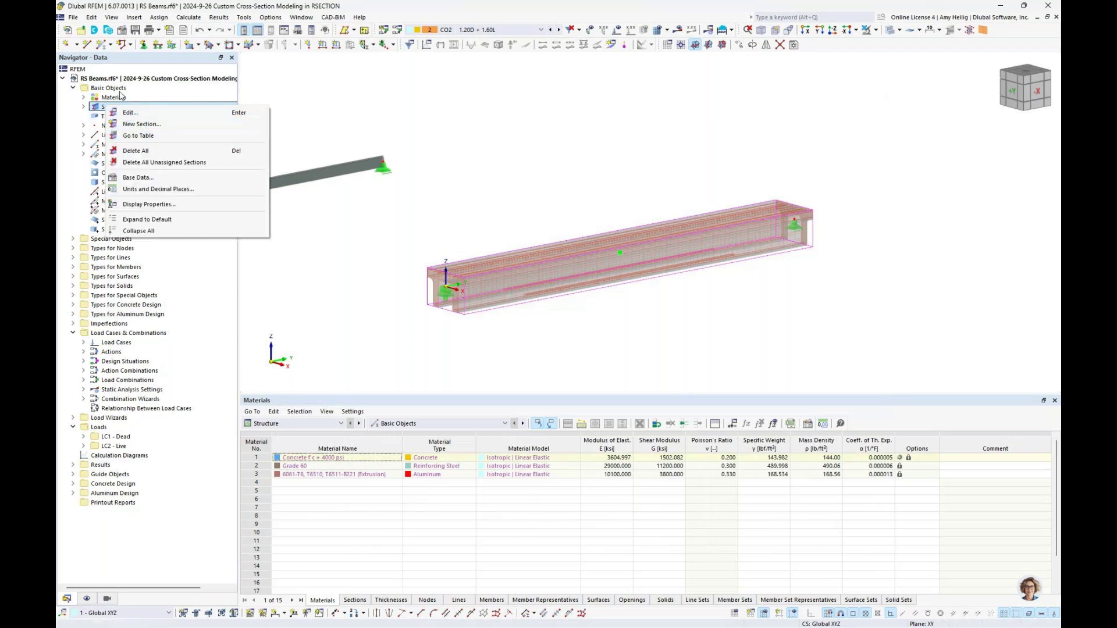
click(140, 125)
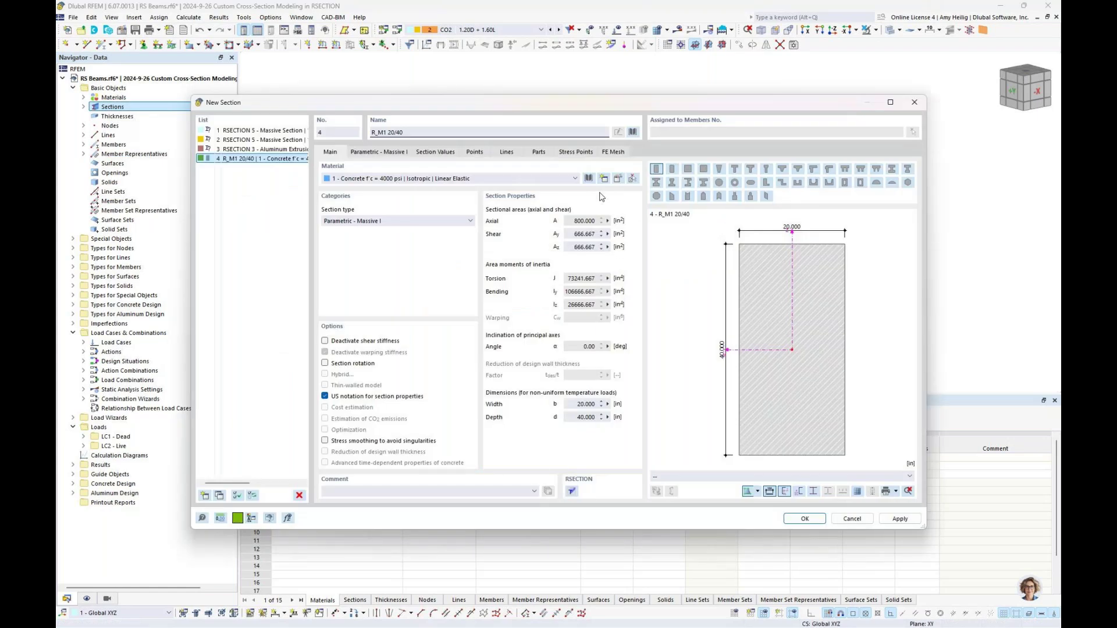
click(256, 130)
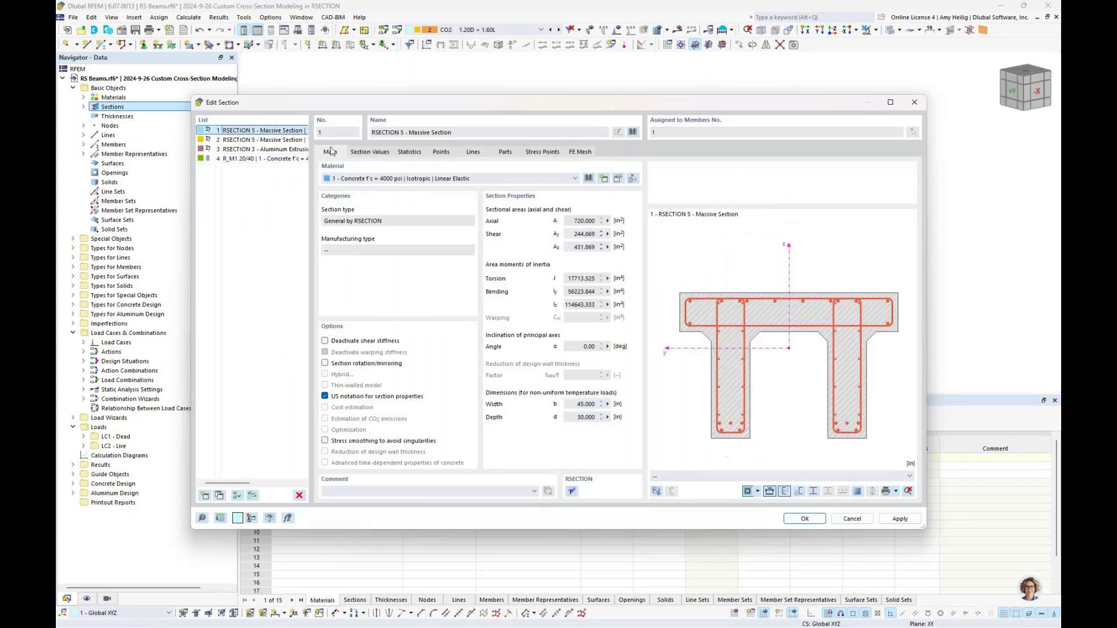
click(633, 132)
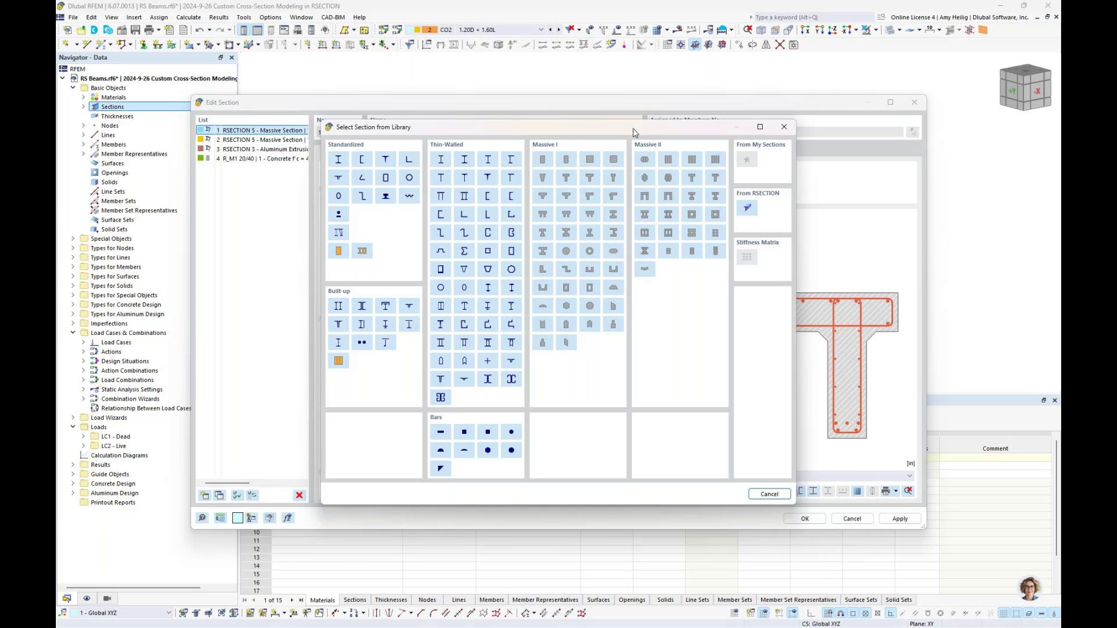
click(748, 210)
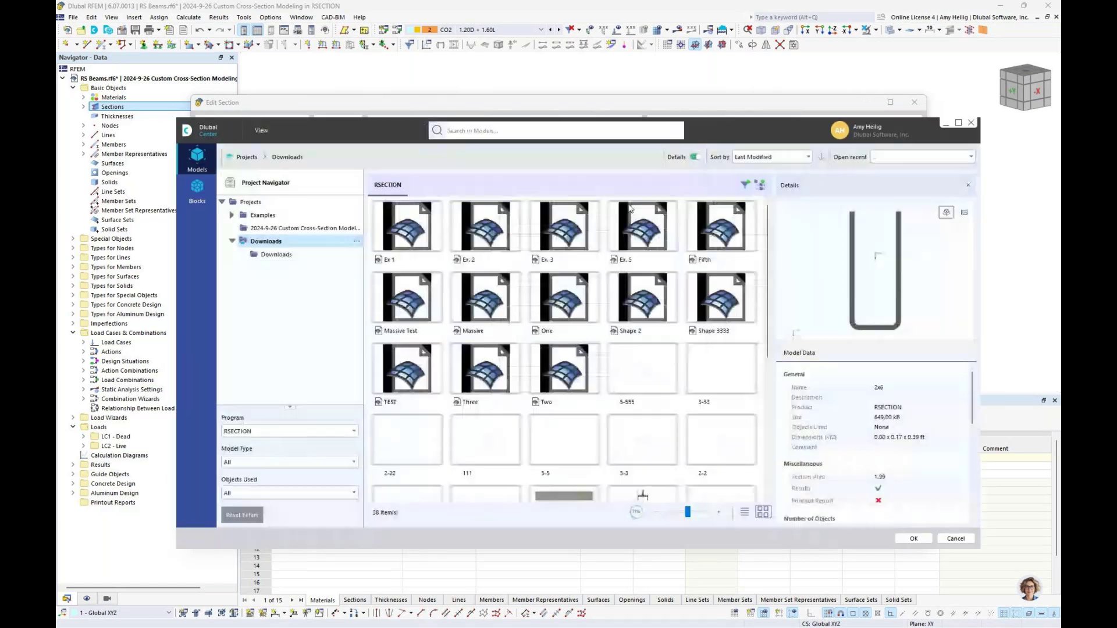
Browse the RSECTION models in the 2024-9-26 Custom Cross-Section Modeling project, check the project folder options, and leave without importing.
click(300, 228)
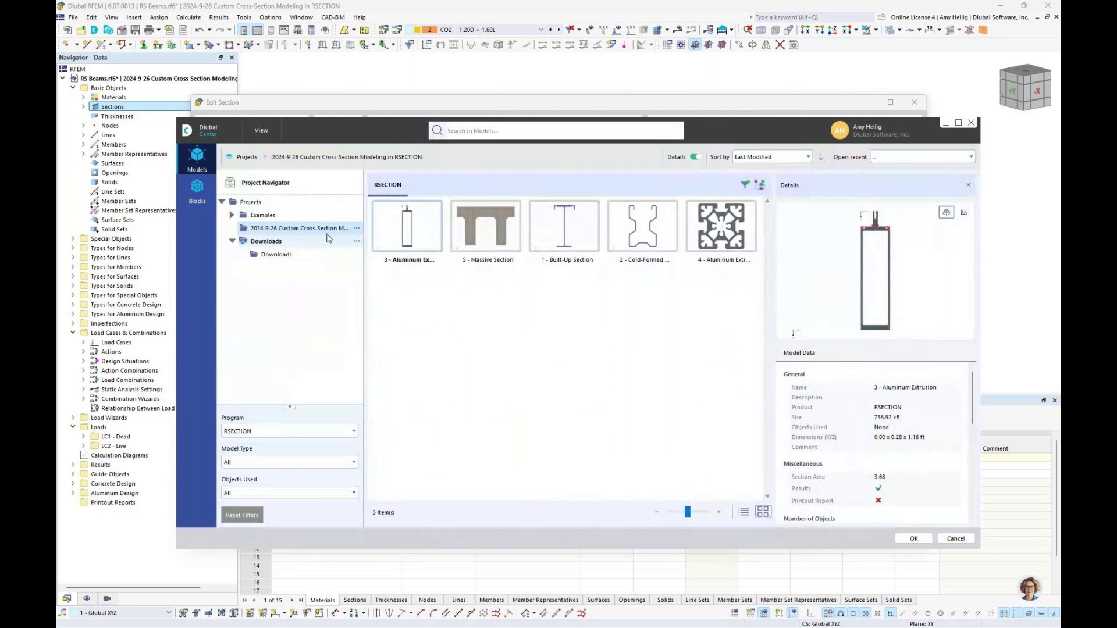
click(267, 203)
right_click(269, 204)
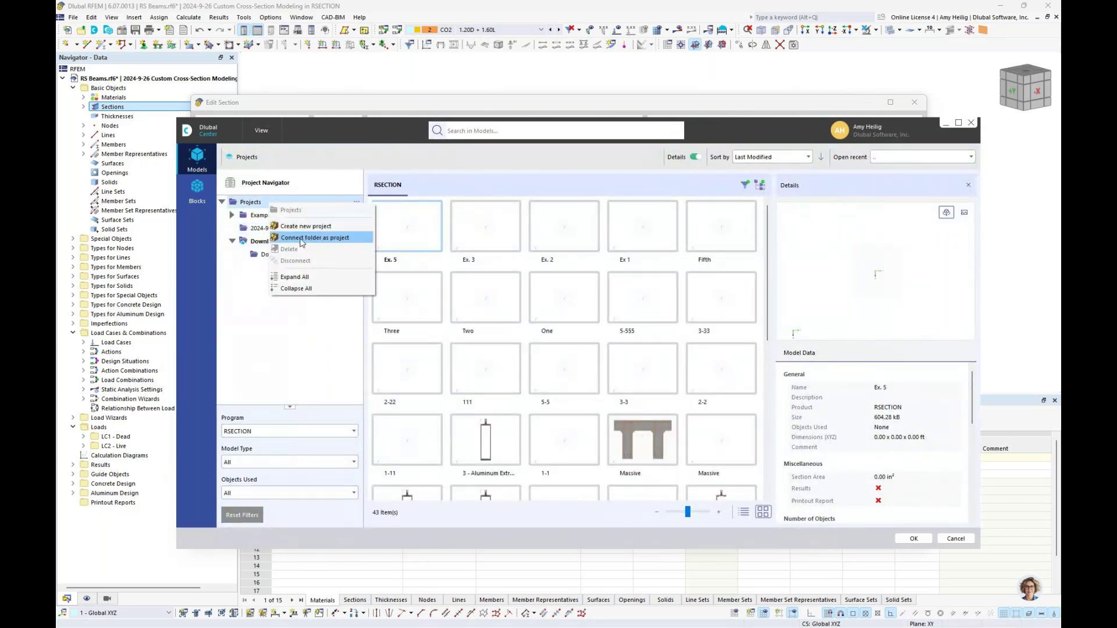
click(233, 302)
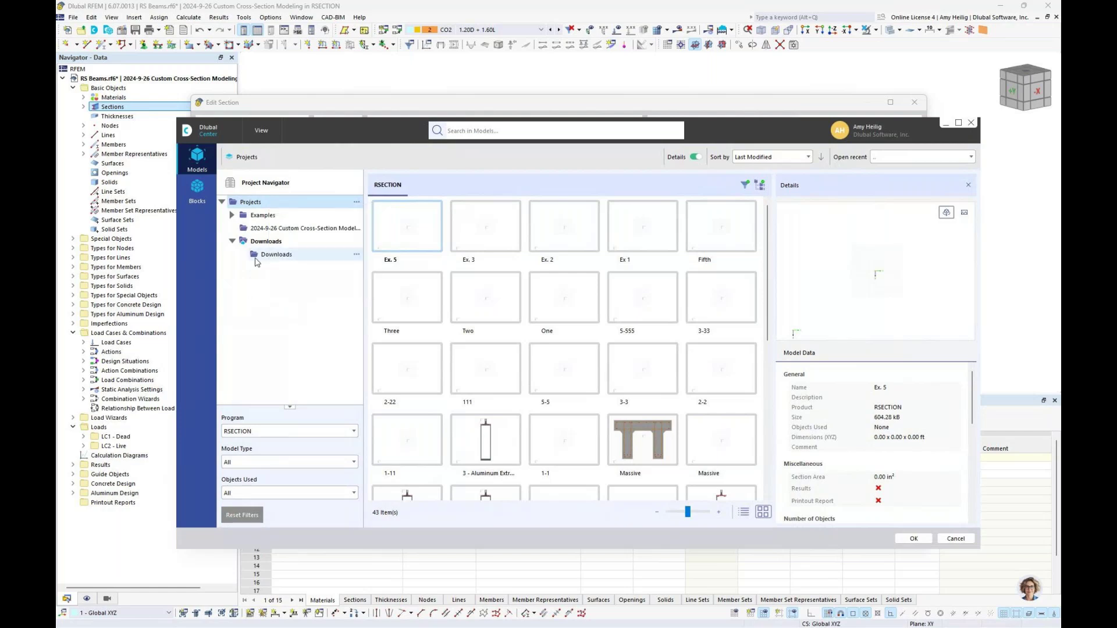
click(262, 229)
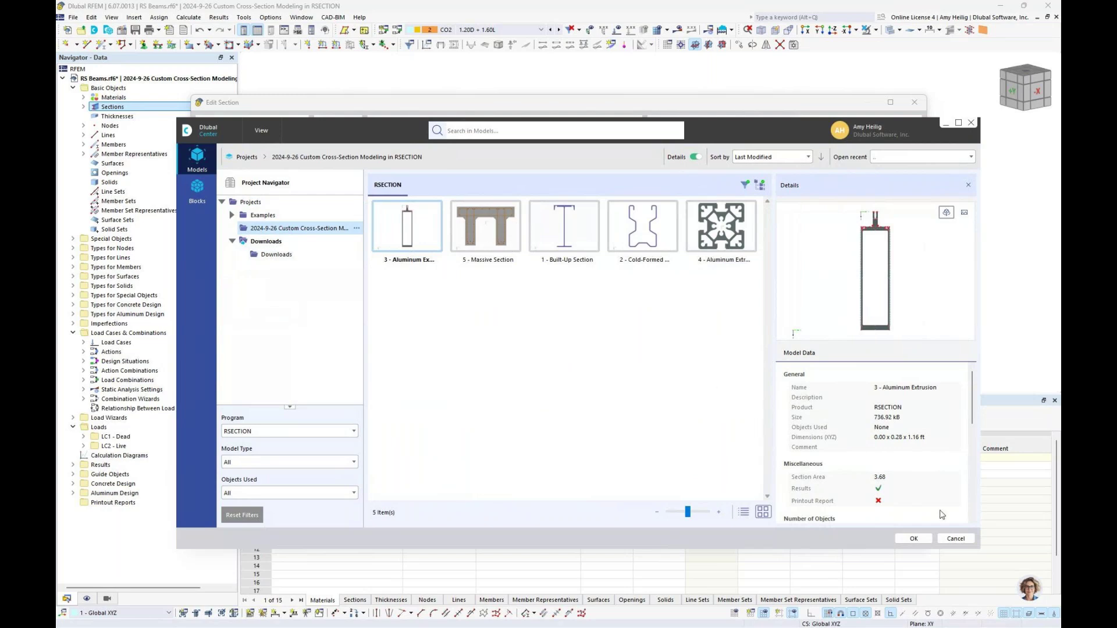
click(955, 539)
click(769, 496)
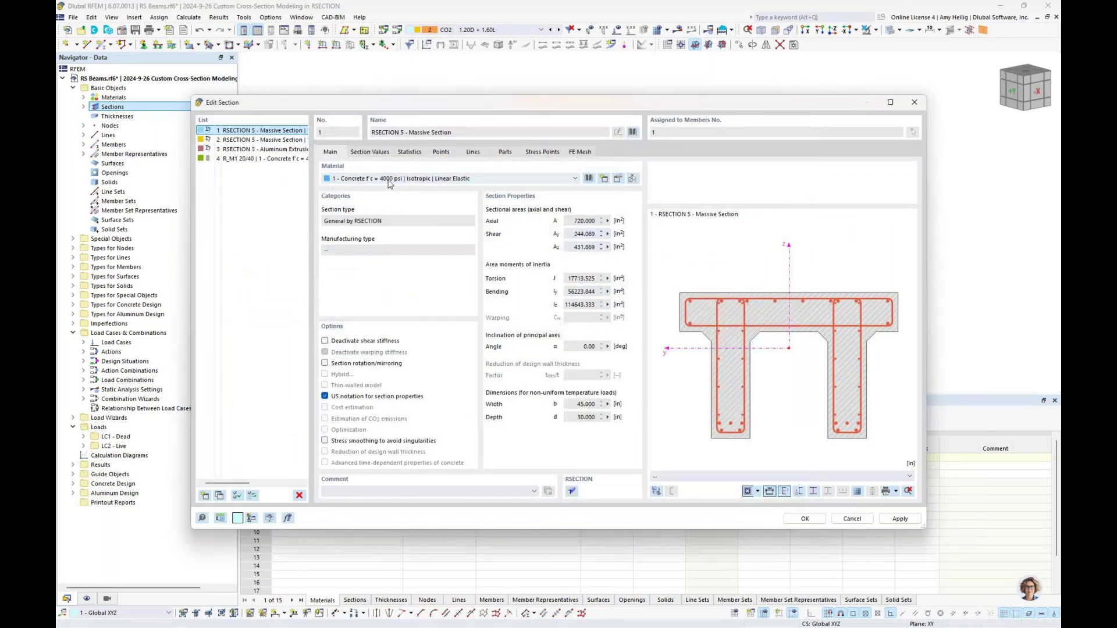
View the massive section's FE mesh and the aluminum extrusion's section properties, and close the section data without saving.
click(580, 152)
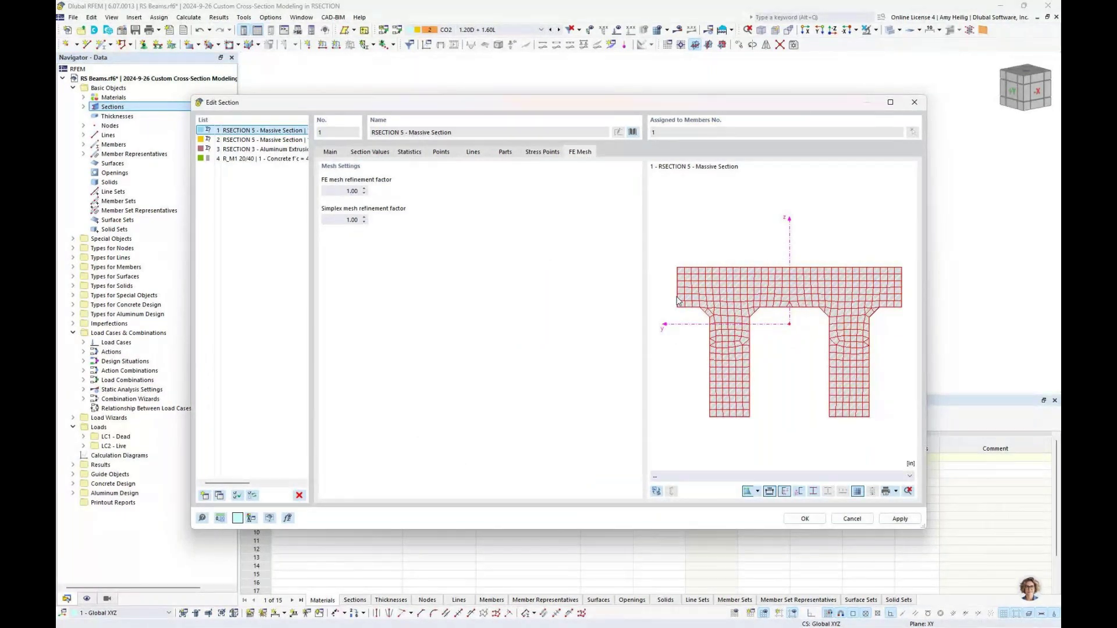
click(330, 152)
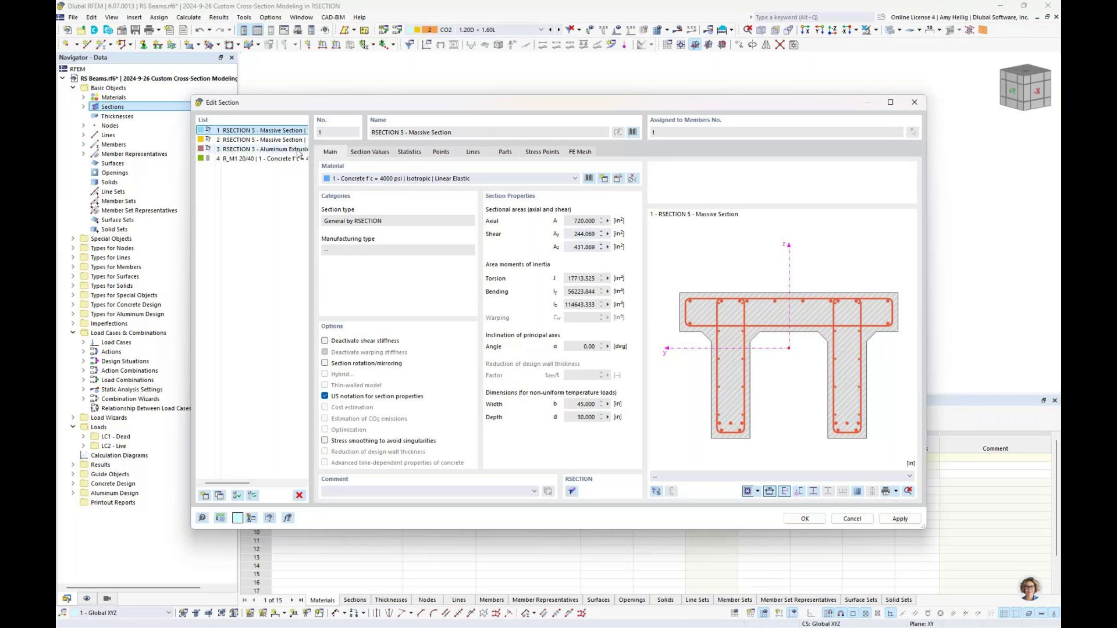
click(256, 159)
click(261, 149)
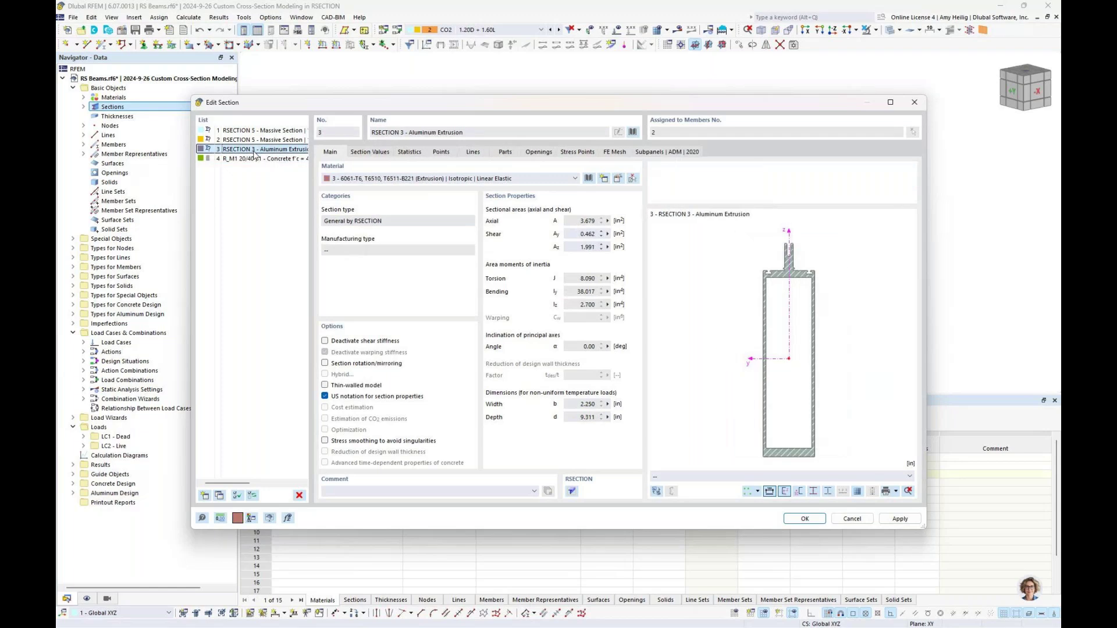
click(853, 520)
Display the aluminum beam in transparent mode and hide the Types for Nodes objects at its end.
middle_drag(572, 279, 942, 334)
scroll(423, 240, up, 5)
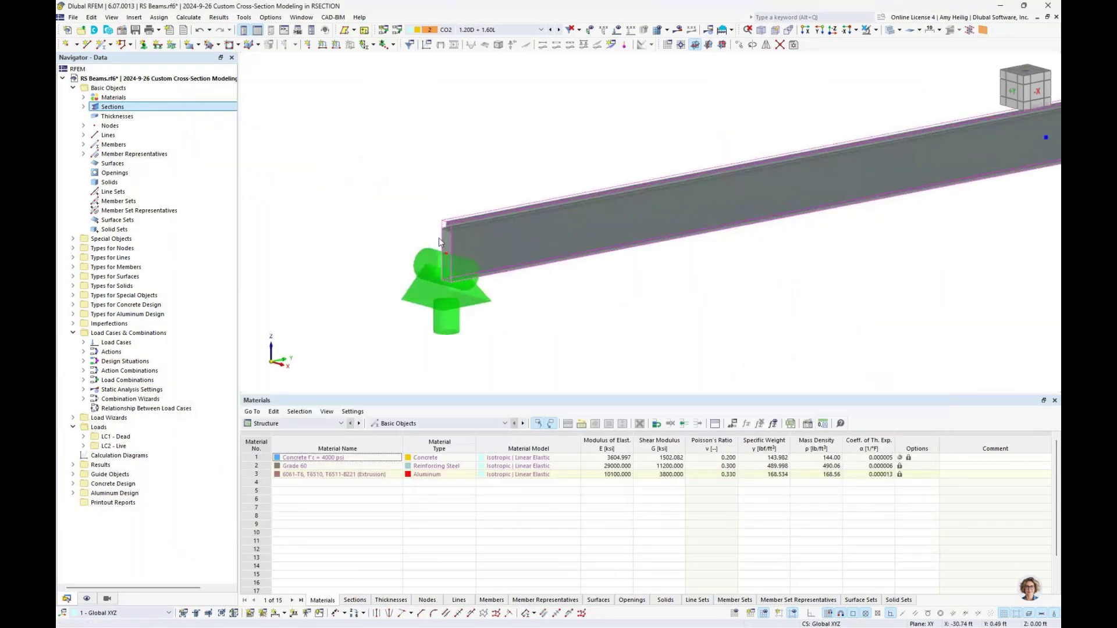
scroll(423, 241, up, 5)
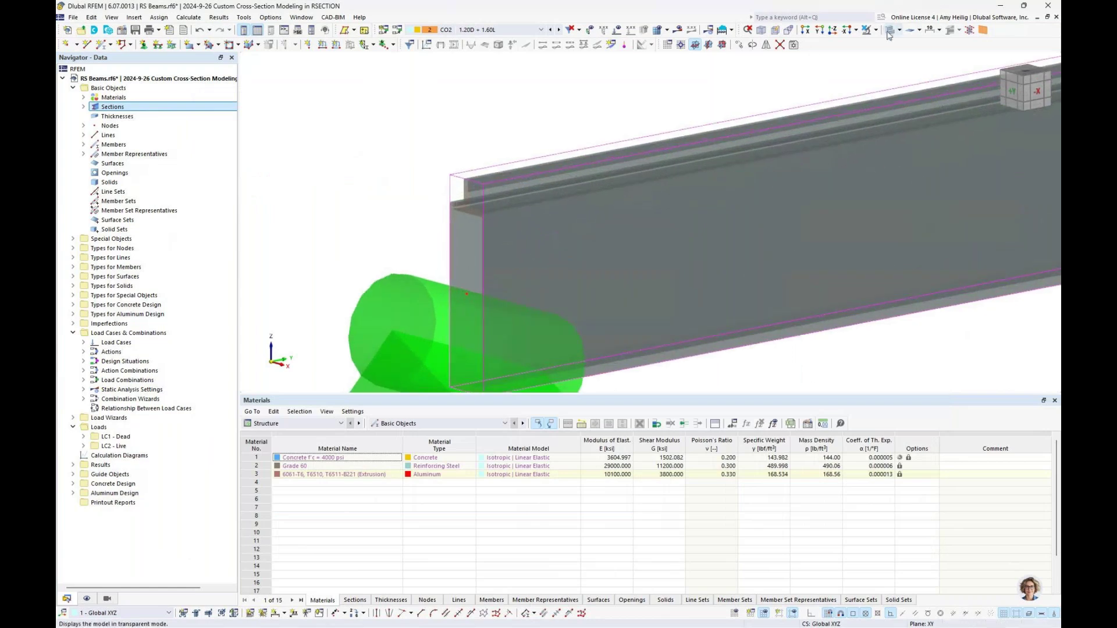
click(888, 32)
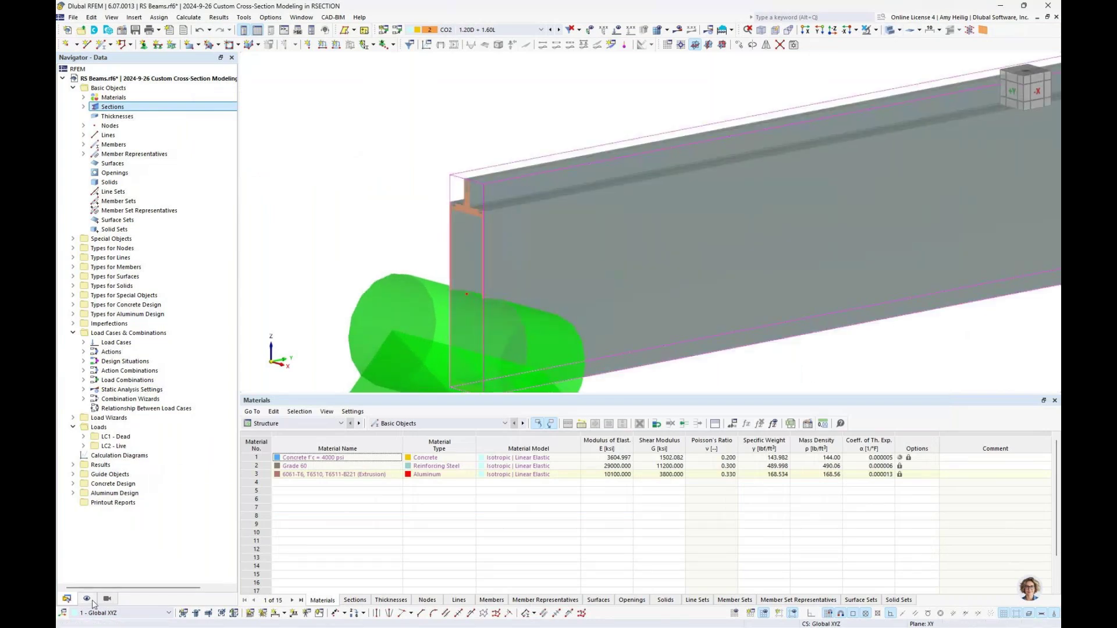
click(87, 599)
click(82, 210)
Examine the extruded profile at the aluminum beam's end face, including its upper grooves.
middle_drag(462, 253, 498, 211)
scroll(493, 226, up, 3)
scroll(493, 226, down, 2)
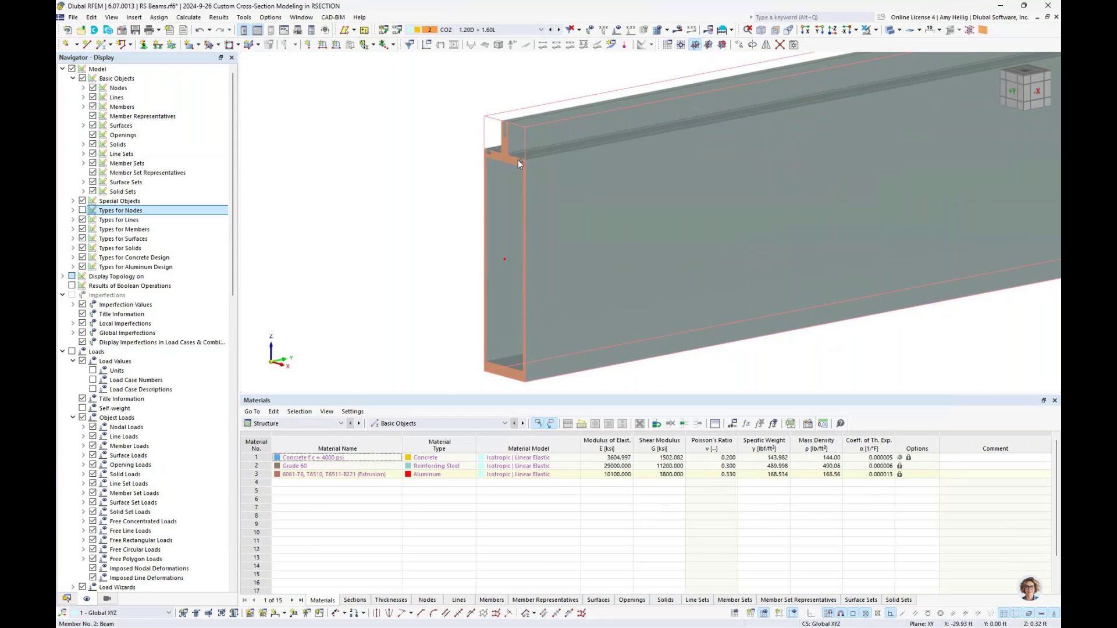
scroll(512, 141, up, 4)
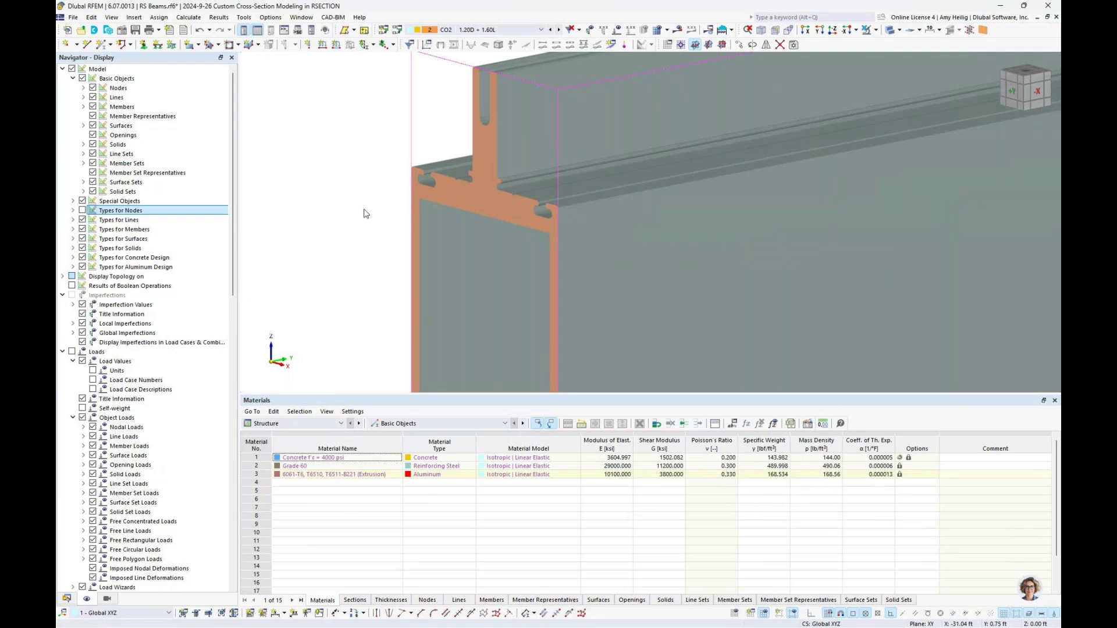
scroll(365, 214, down, 5)
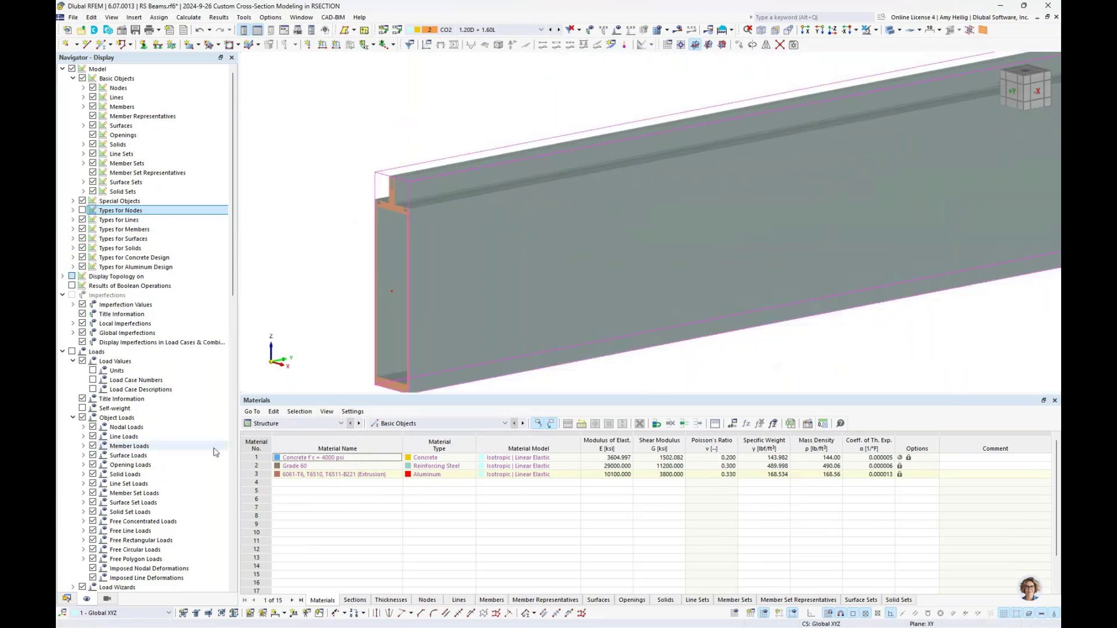
Open the RSECTION 3 - Aluminum Extrusion section for editing and display its ADM 2020 subpanels.
click(66, 598)
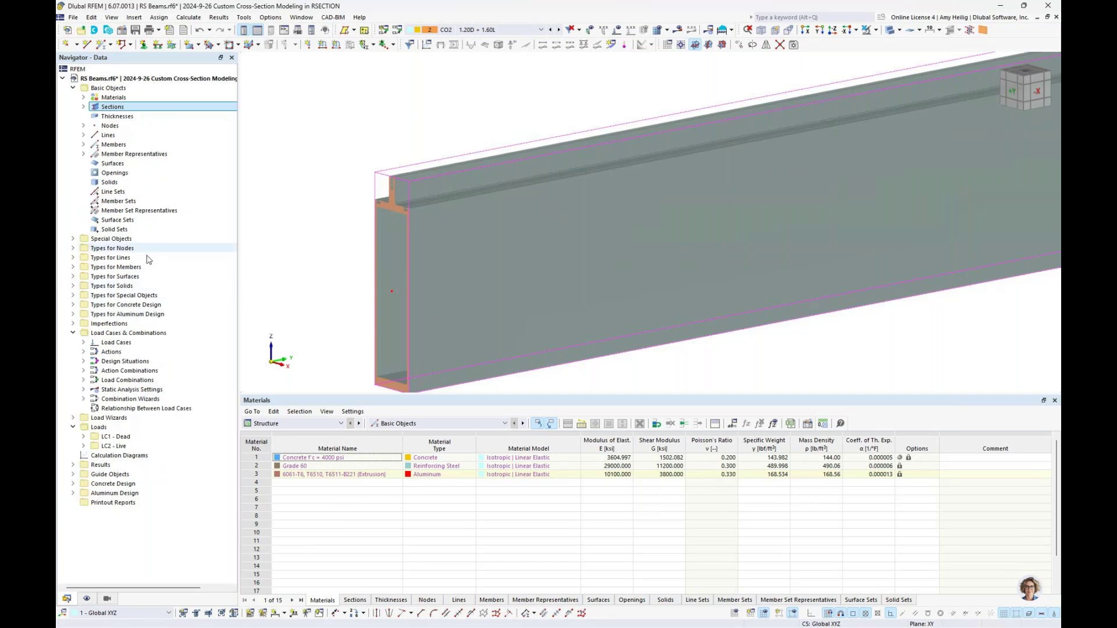
click(83, 107)
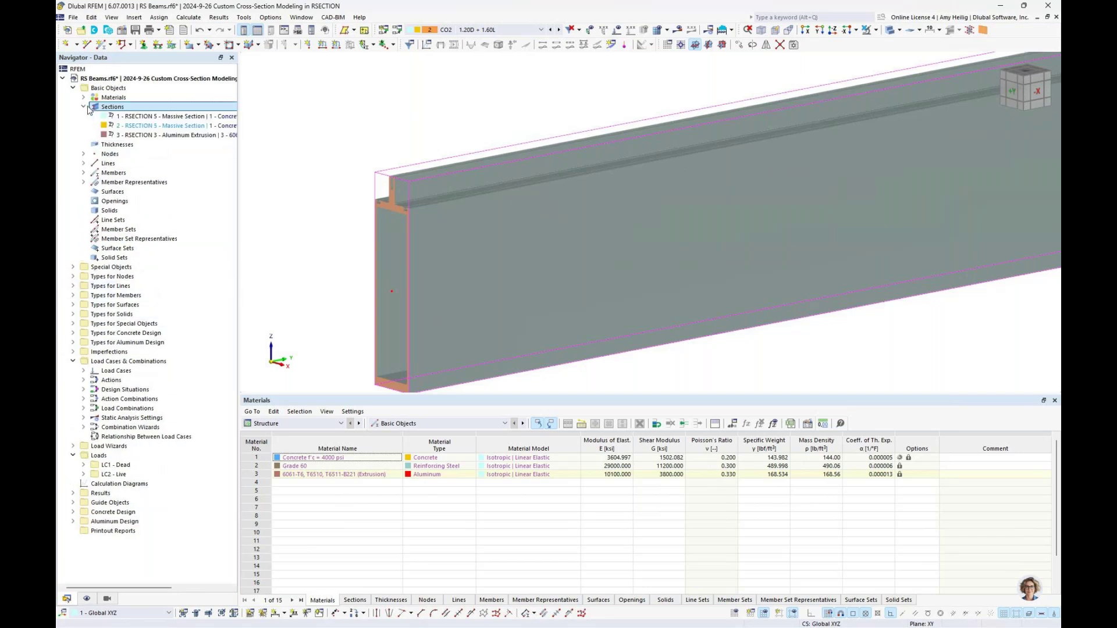
click(133, 137)
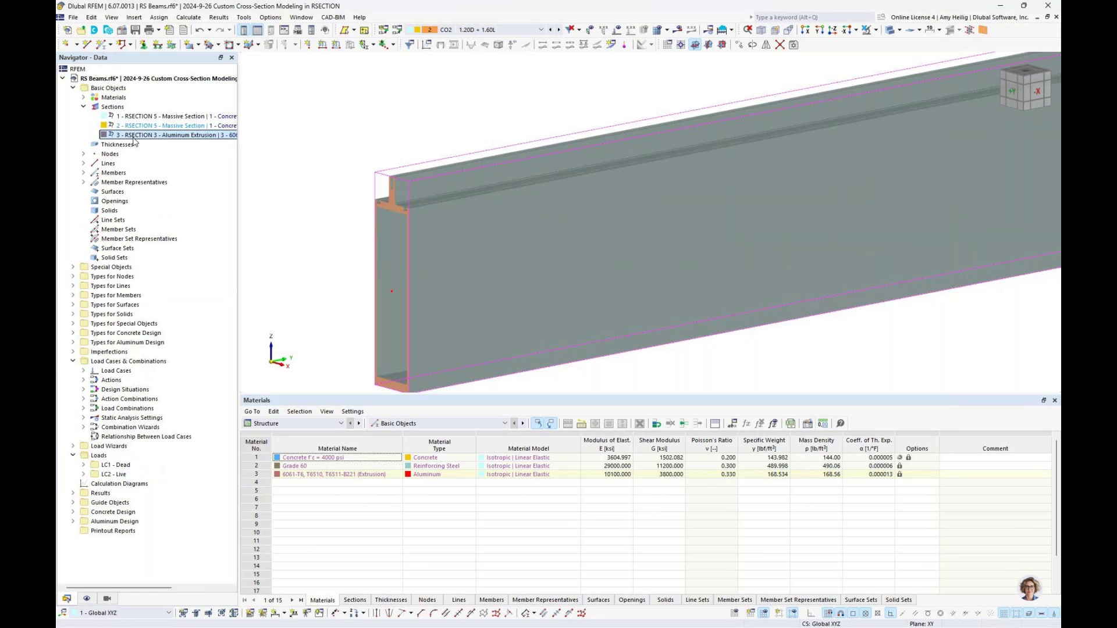
double_click(133, 136)
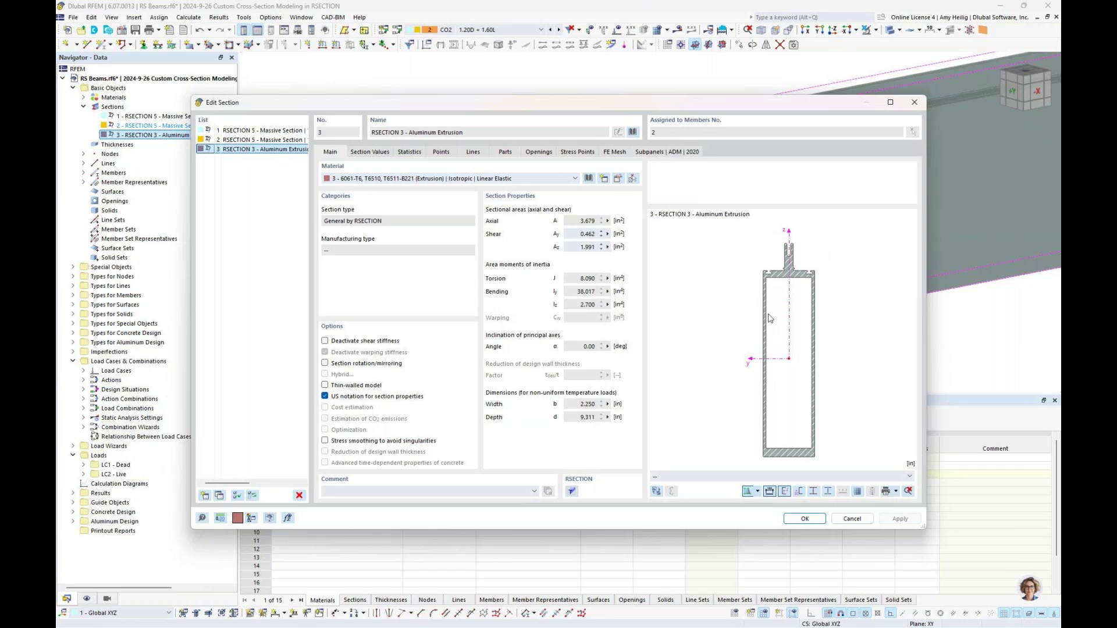
click(662, 152)
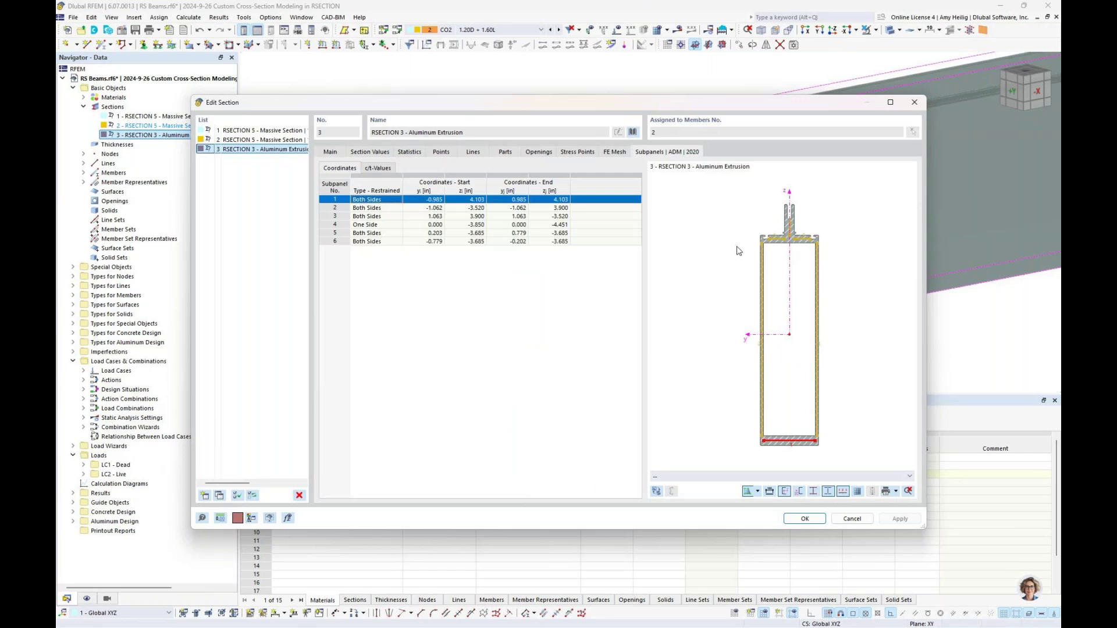
Highlight subpanels 2 and 3 on the extrusion's side walls in the section preview, and close the section data without saving.
scroll(787, 232, up, 4)
scroll(787, 233, up, 3)
click(375, 208)
click(374, 217)
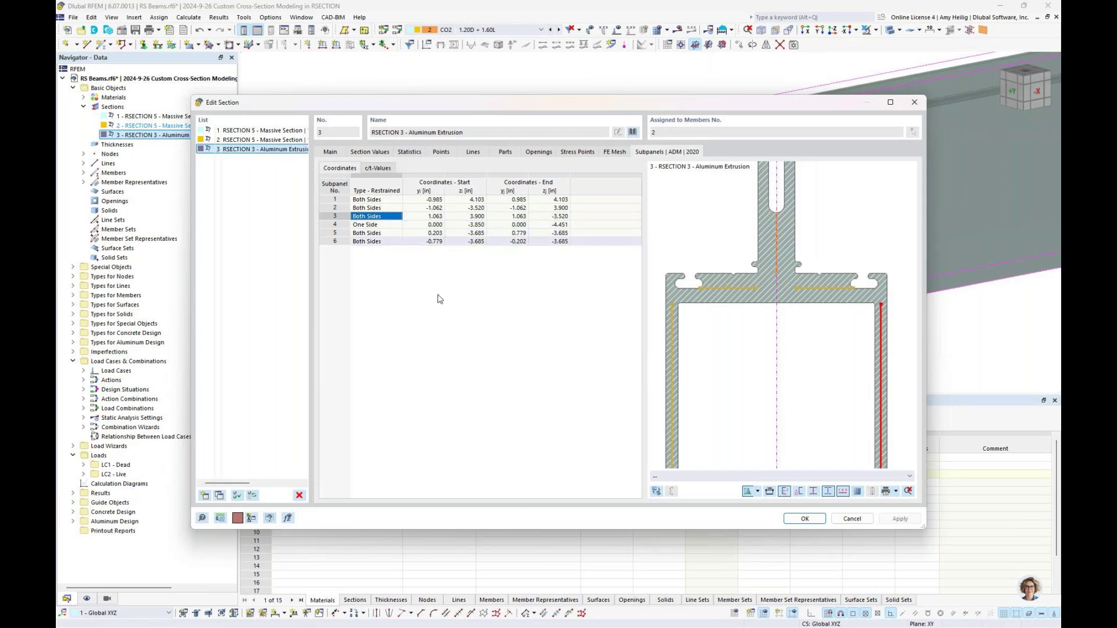
click(861, 520)
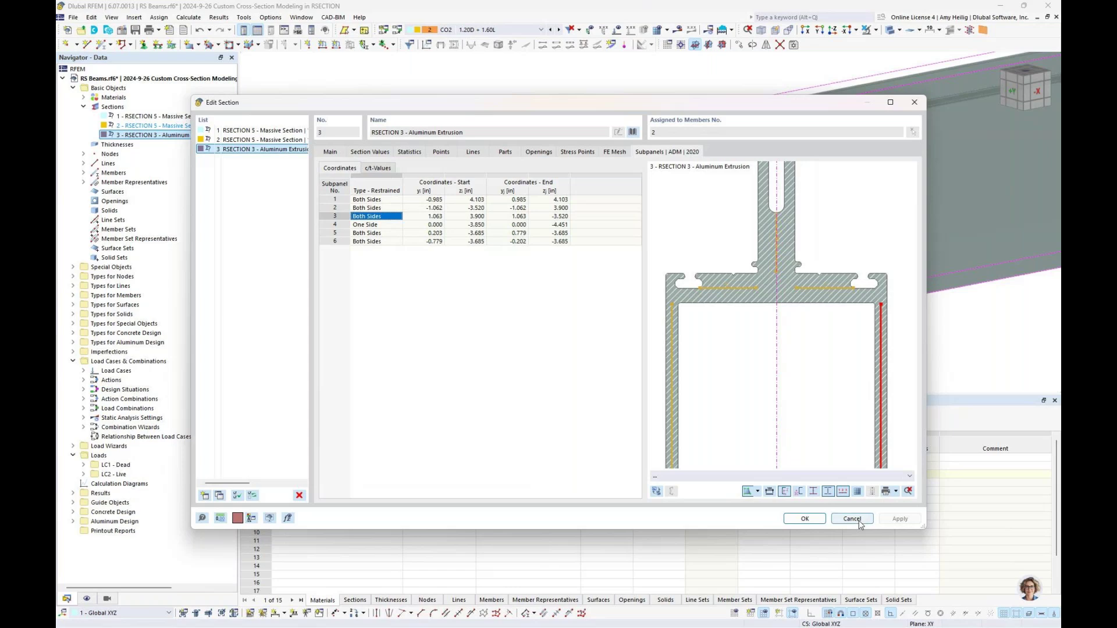
Show the Types for Nodes objects again and hide the Types for Concrete Design objects on the double T-beam.
scroll(812, 281, down, 5)
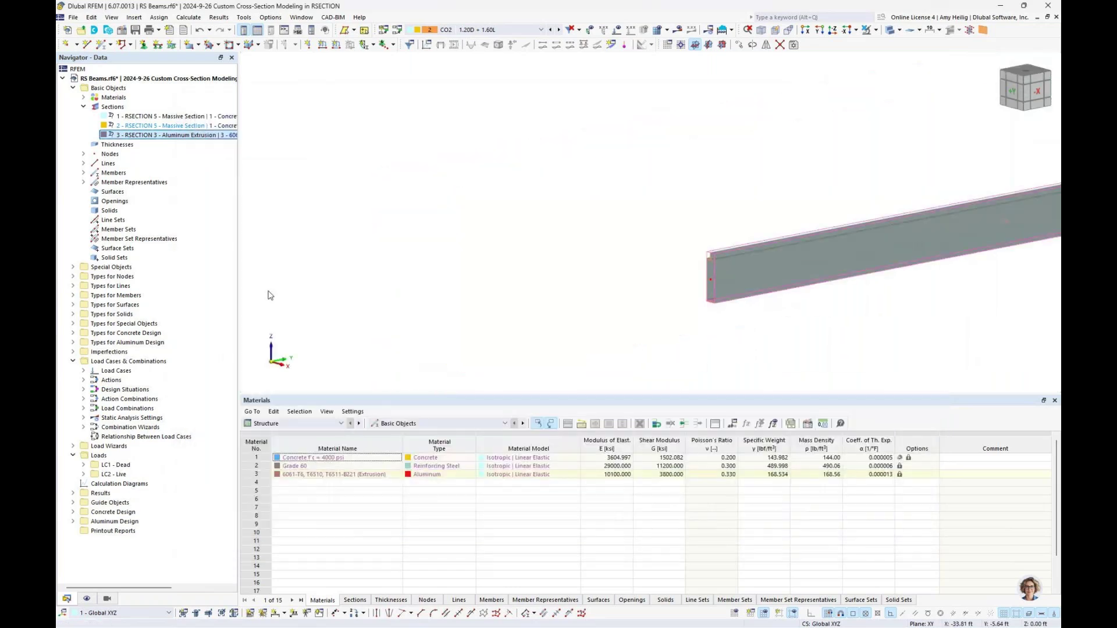
click(87, 600)
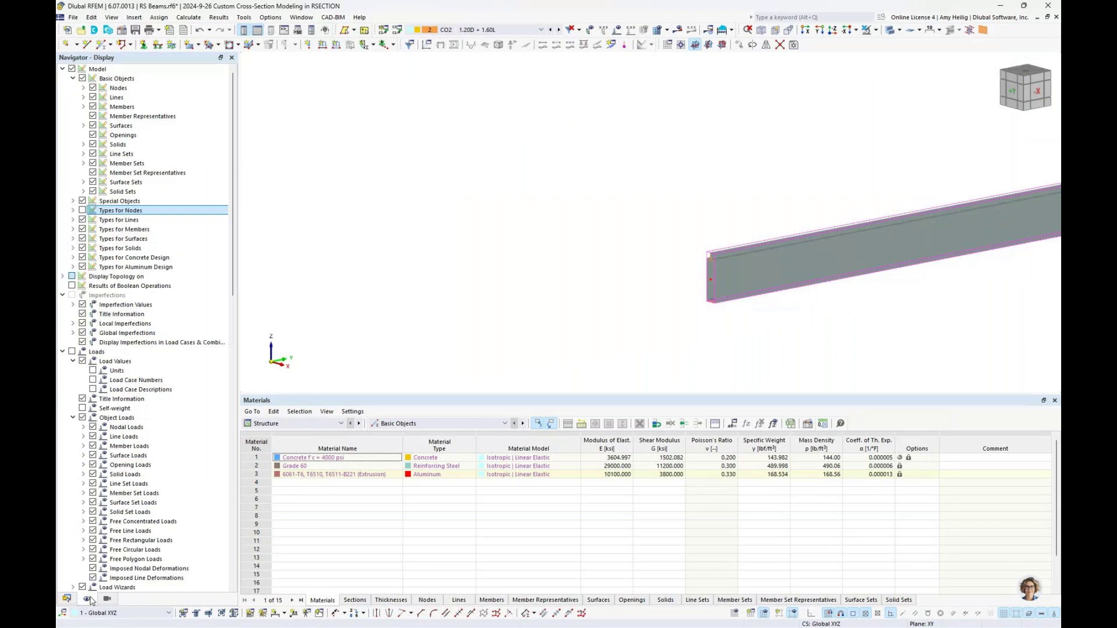
scroll(520, 238, down, 1)
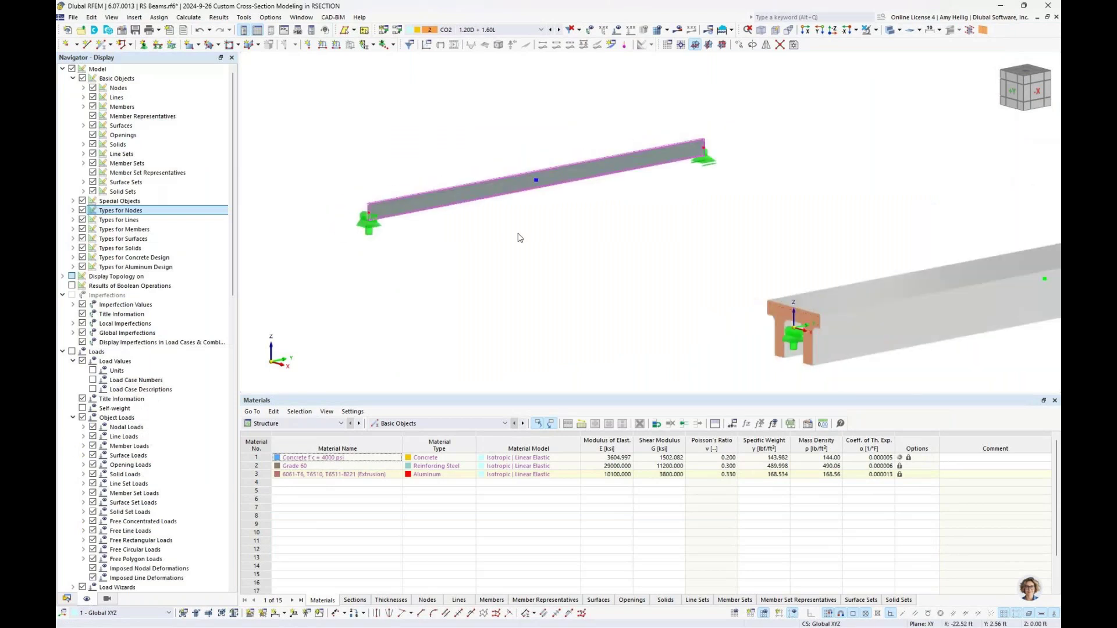
scroll(520, 238, down, 1)
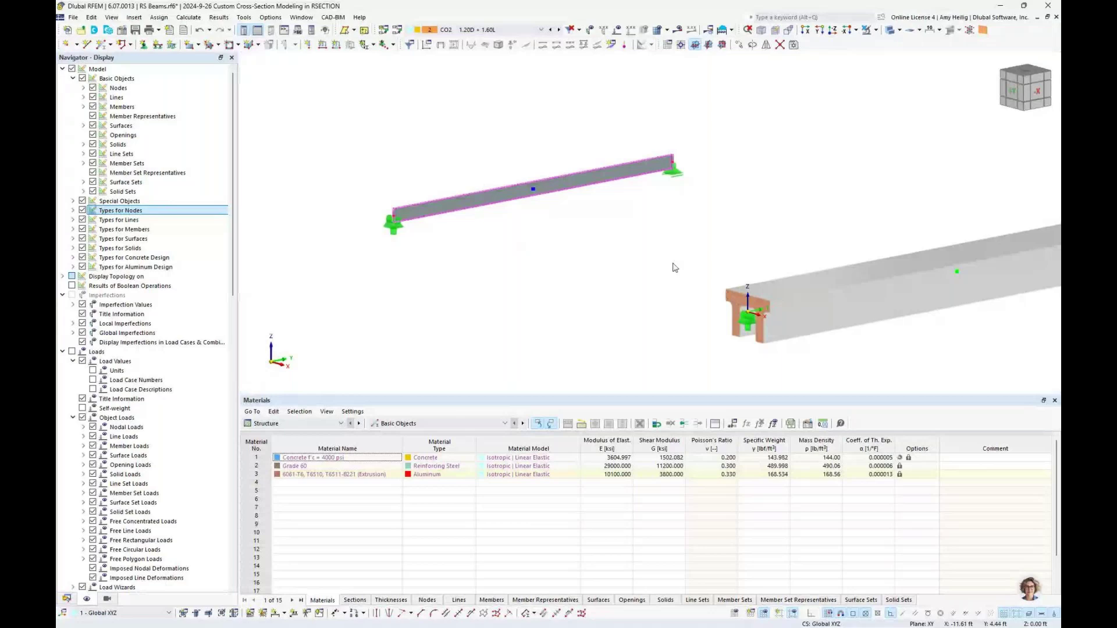
middle_drag(673, 268, 604, 271)
scroll(604, 273, down, 1)
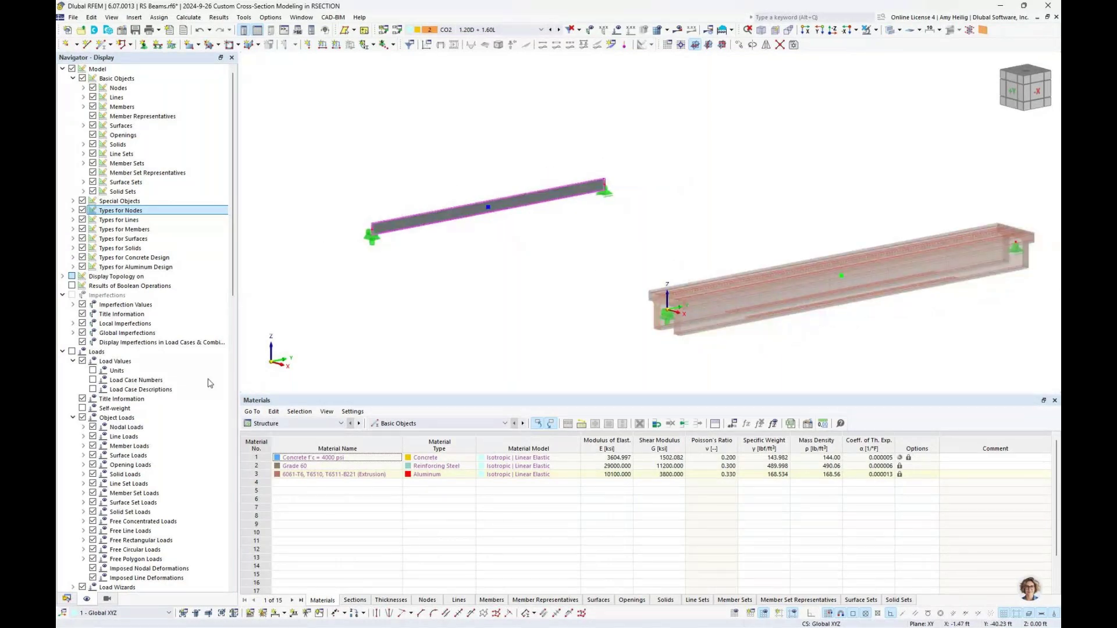
click(82, 258)
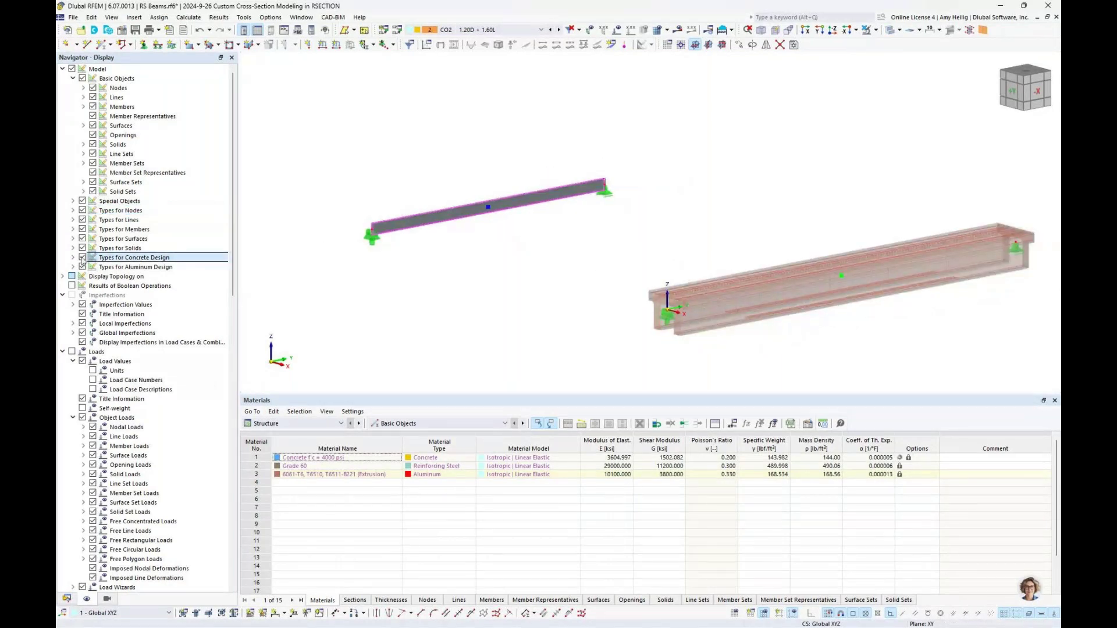
click(82, 257)
click(68, 600)
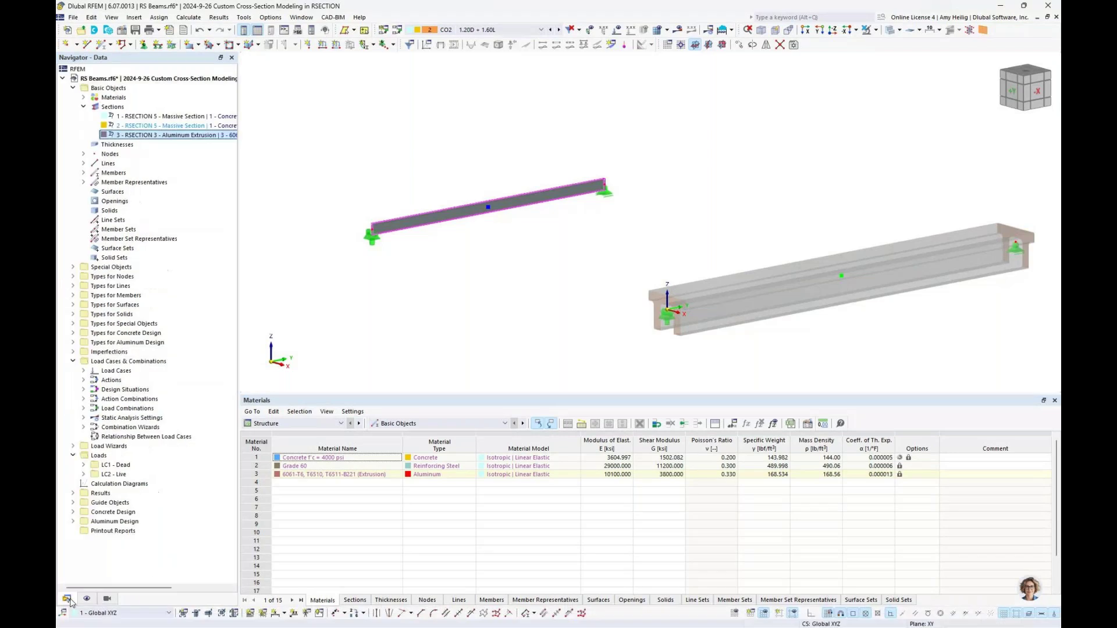
Display the loads on both beams for LC1 Dead, LC2 Live and the combination CO2 1.20D + 1.60L.
click(541, 30)
click(447, 39)
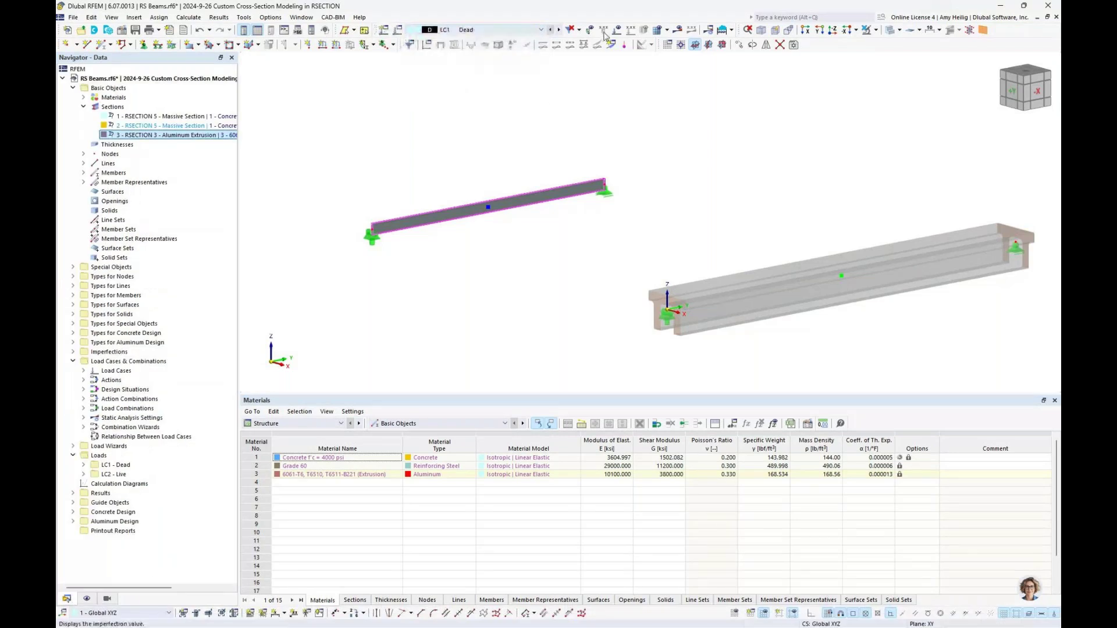
click(616, 30)
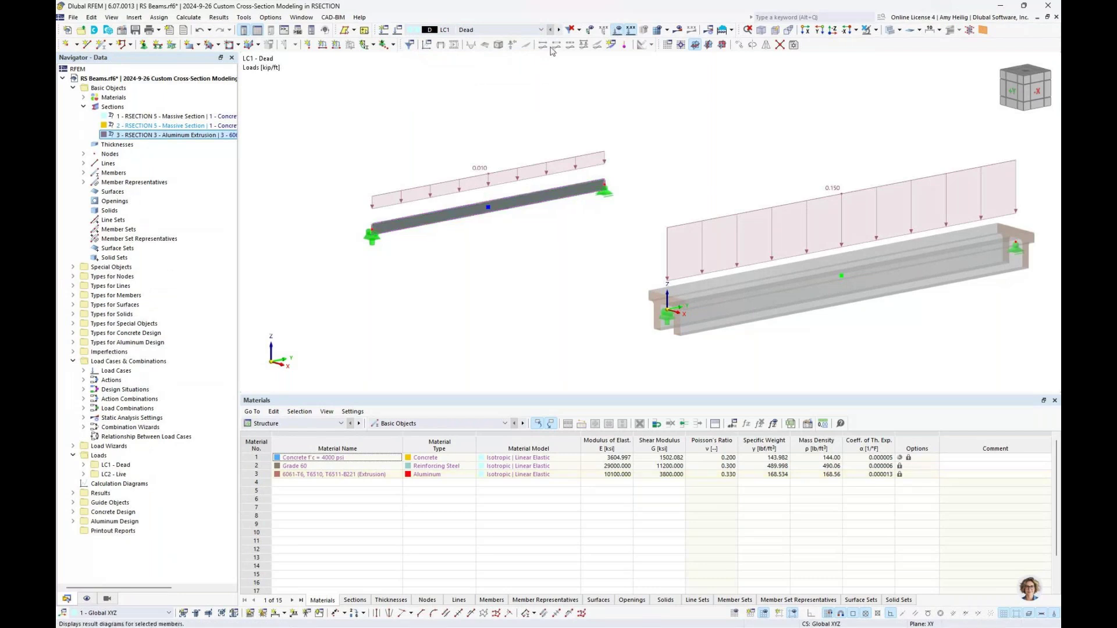
click(559, 30)
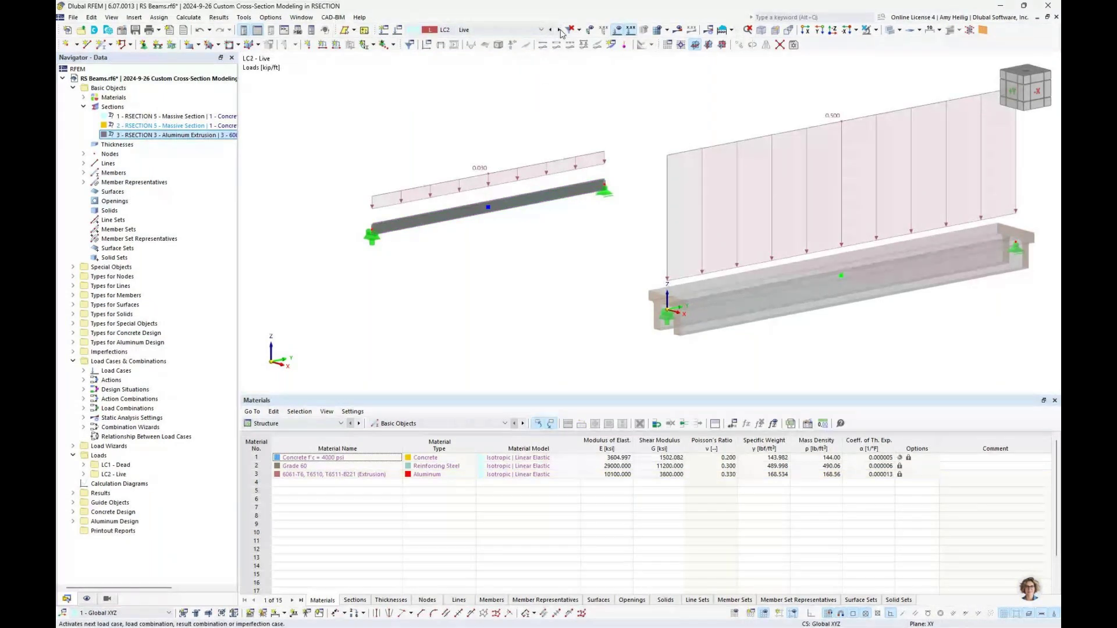
click(541, 30)
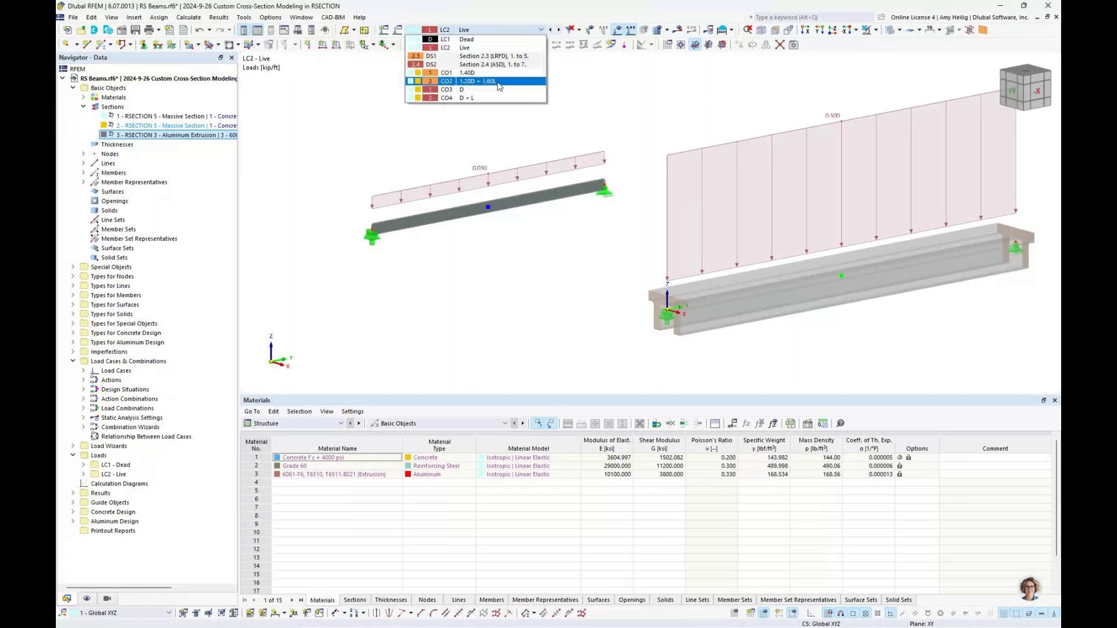
click(498, 86)
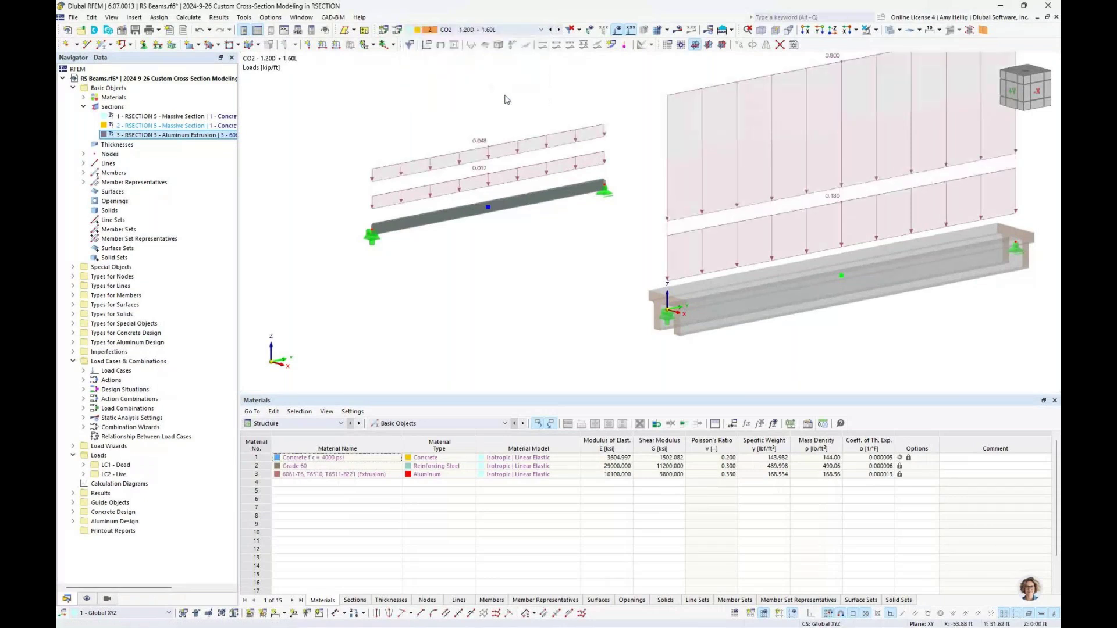
scroll(574, 241, down, 1)
middle_drag(575, 241, 512, 282)
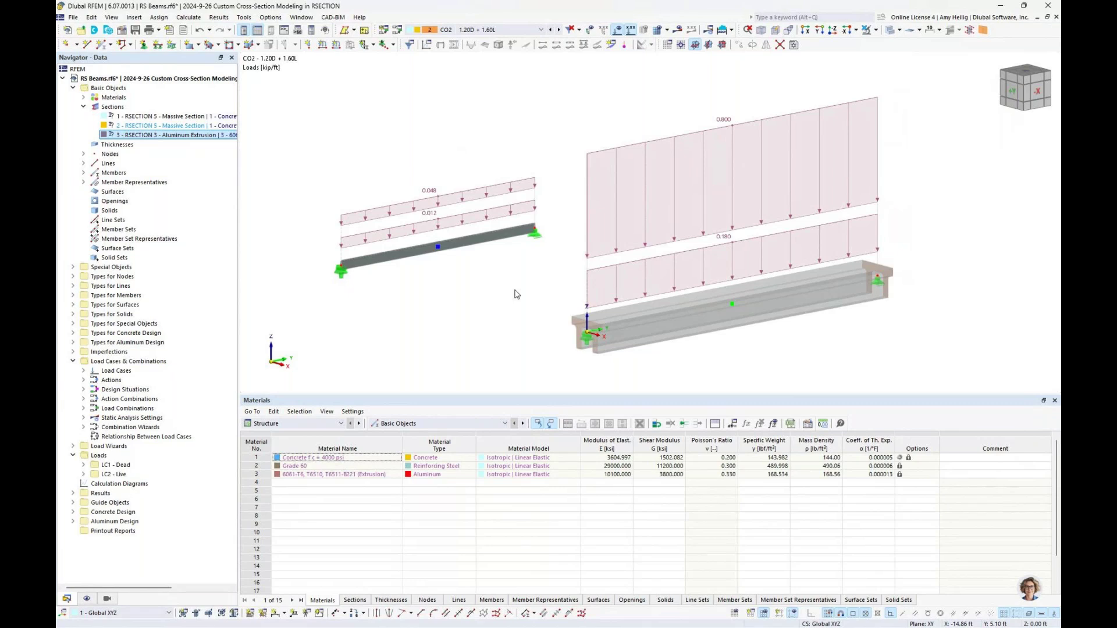
Collapse the sections list, open the model's base data and review the activated add-ons.
click(84, 107)
click(483, 241)
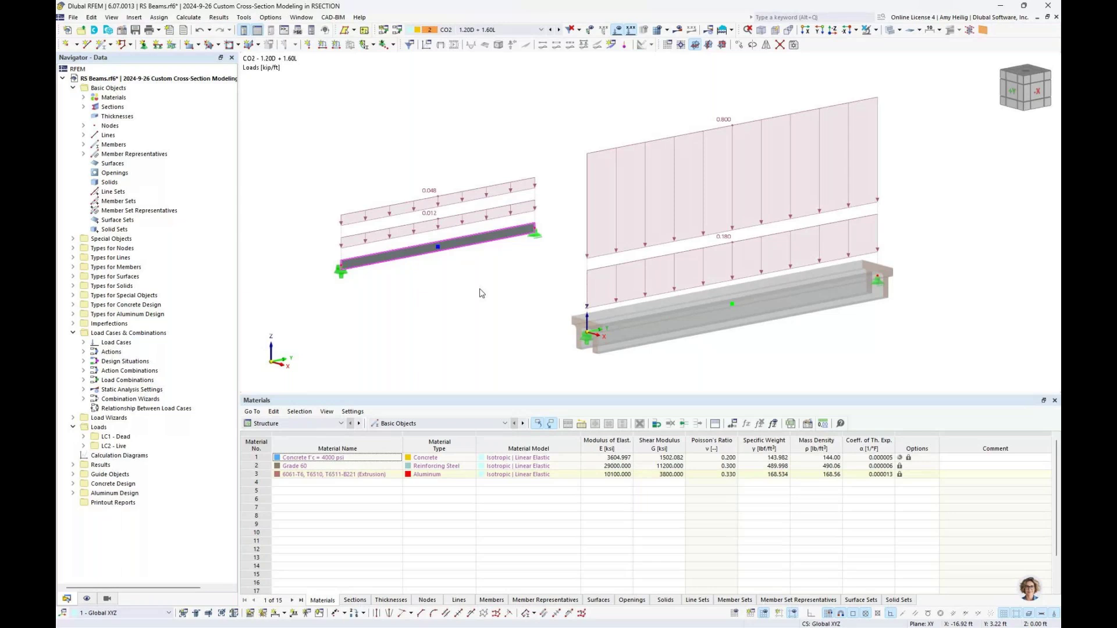
right_click(172, 79)
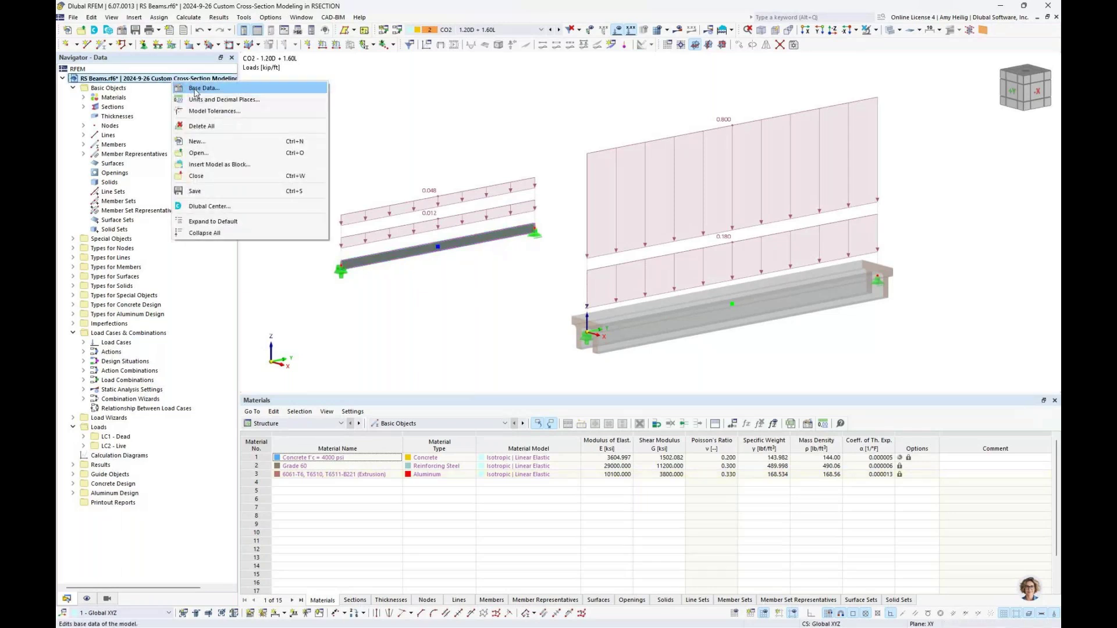
click(195, 89)
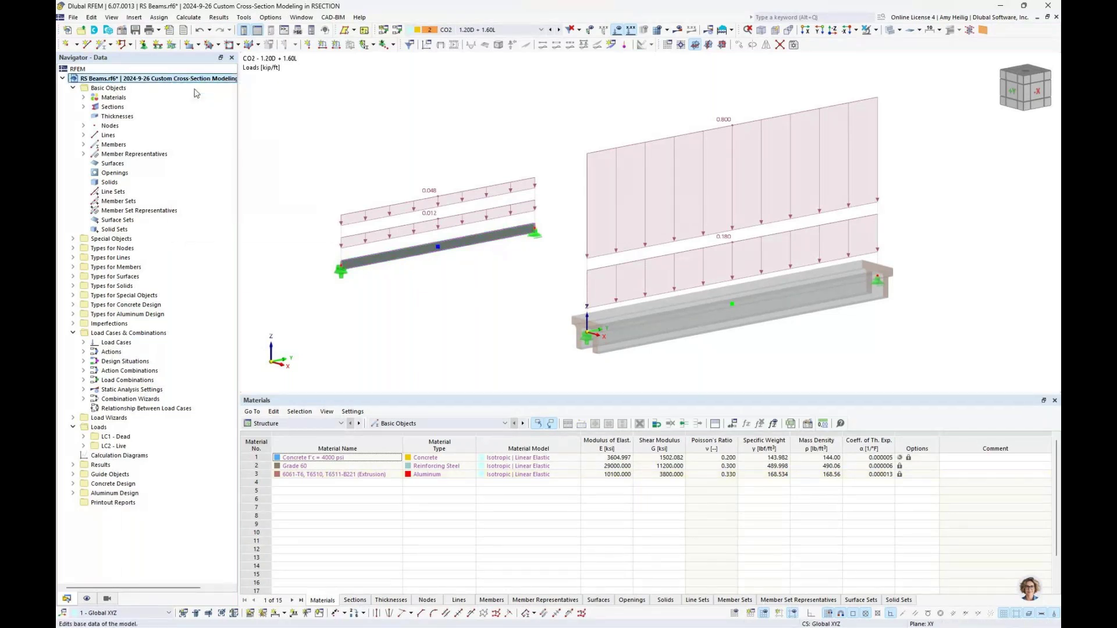
click(328, 158)
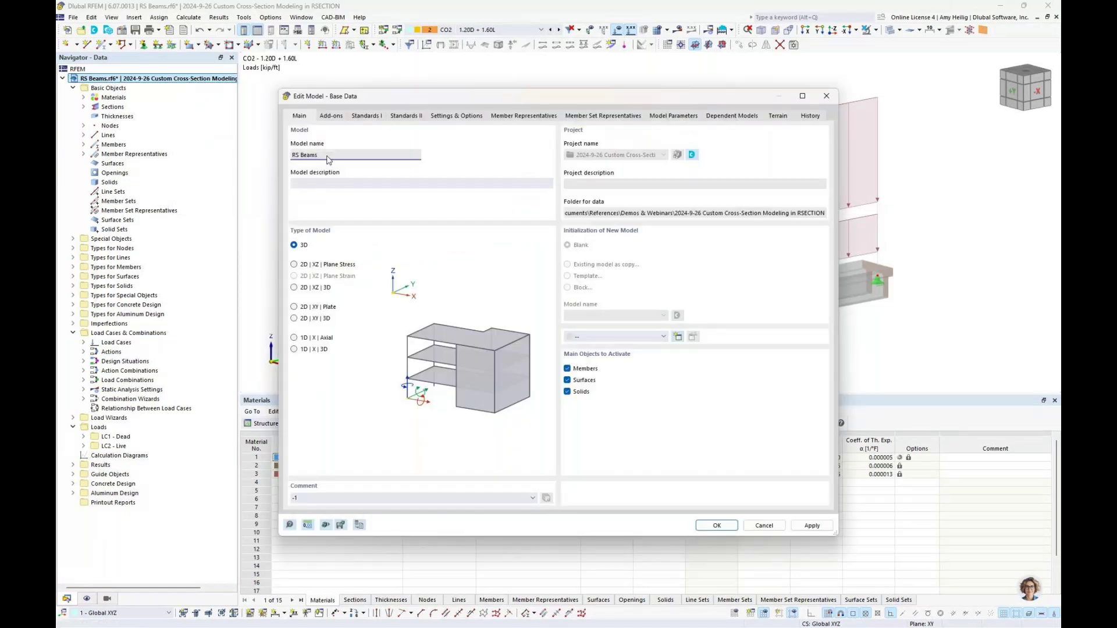
click(331, 116)
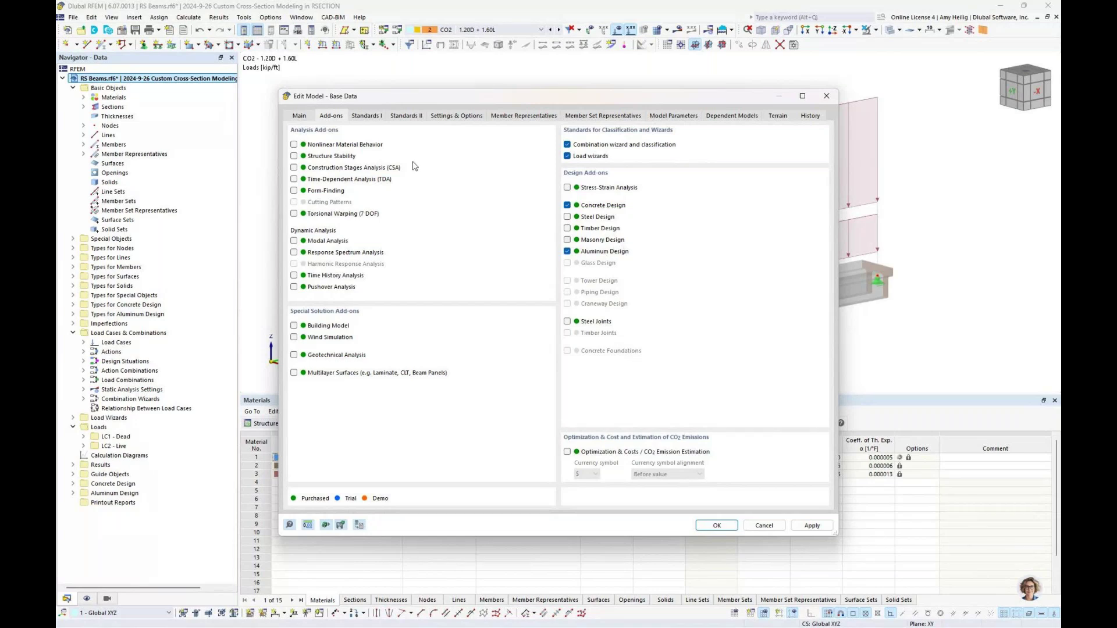
Review the available concrete, aluminum and load combination standards, keeping ACI 318, ADM and ASCE 7, and close the base data.
click(368, 117)
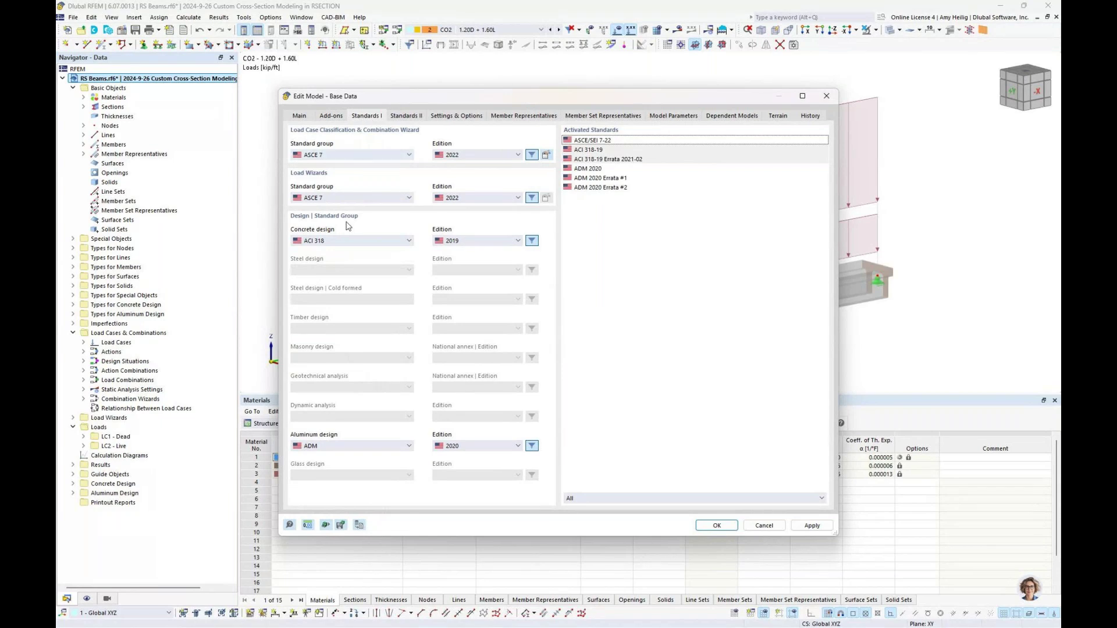
click(335, 245)
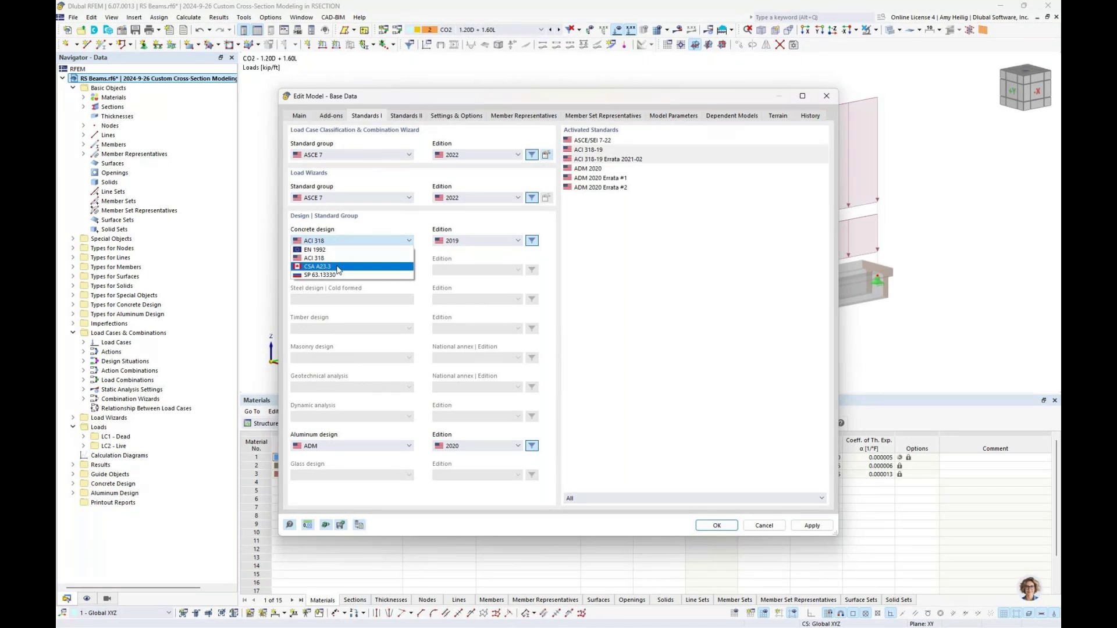
click(317, 258)
click(340, 446)
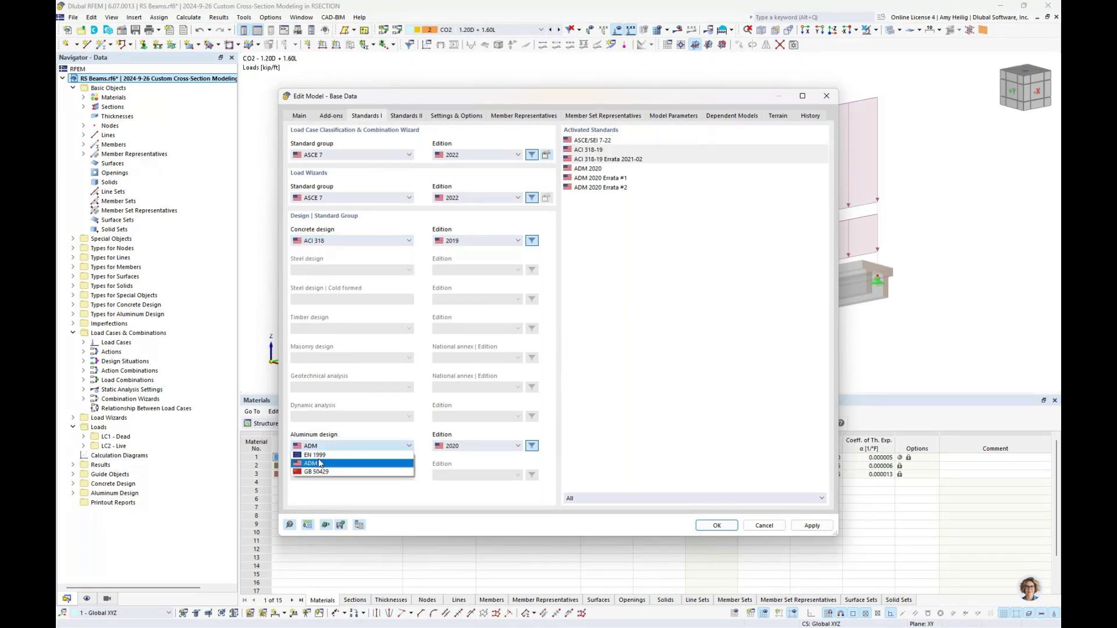
click(324, 466)
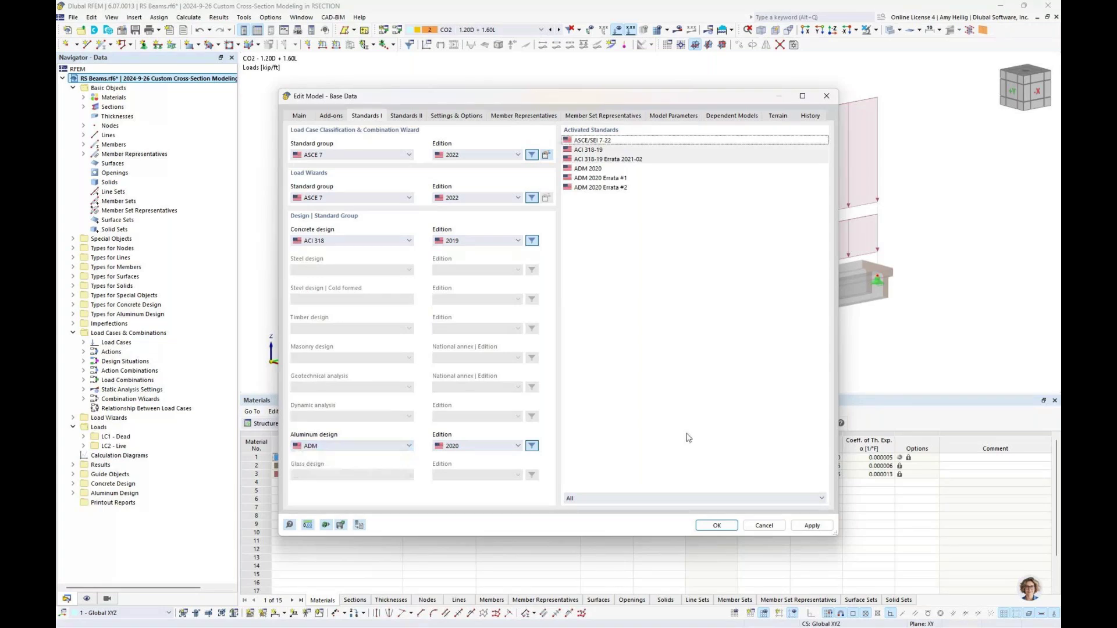
click(329, 158)
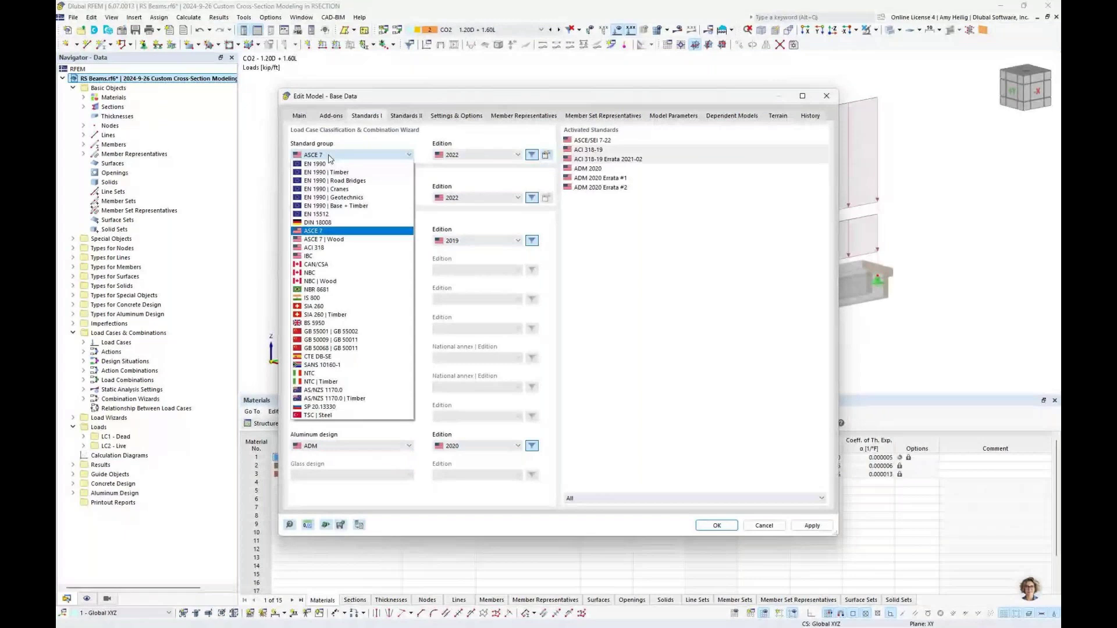
click(329, 157)
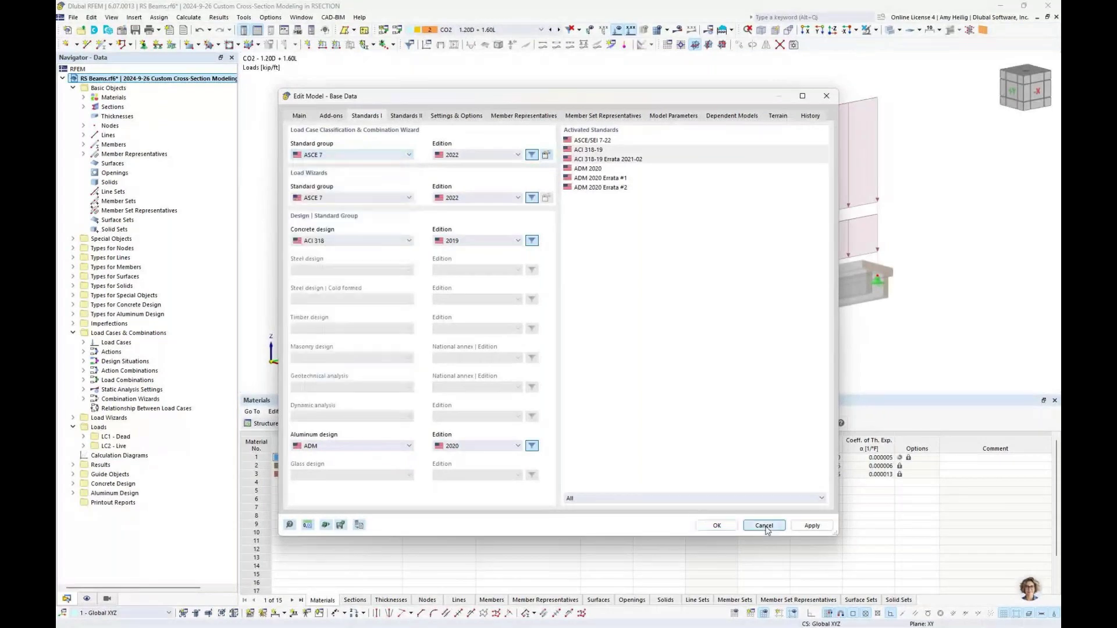
click(716, 526)
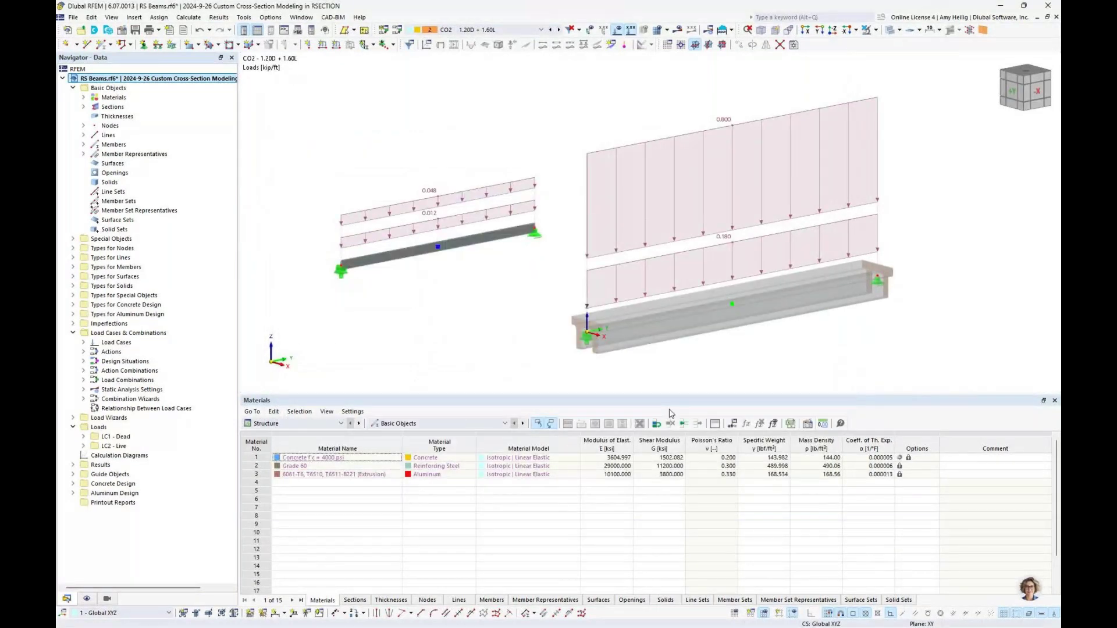
List the concrete design's input design situations in the table and calculate the model.
click(293, 425)
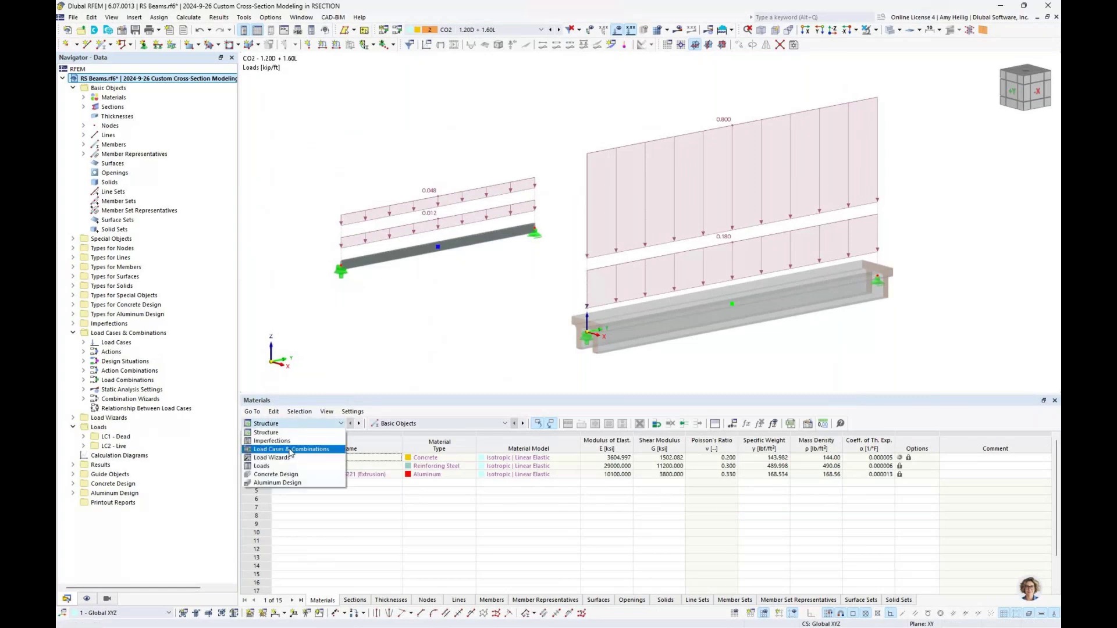
click(275, 475)
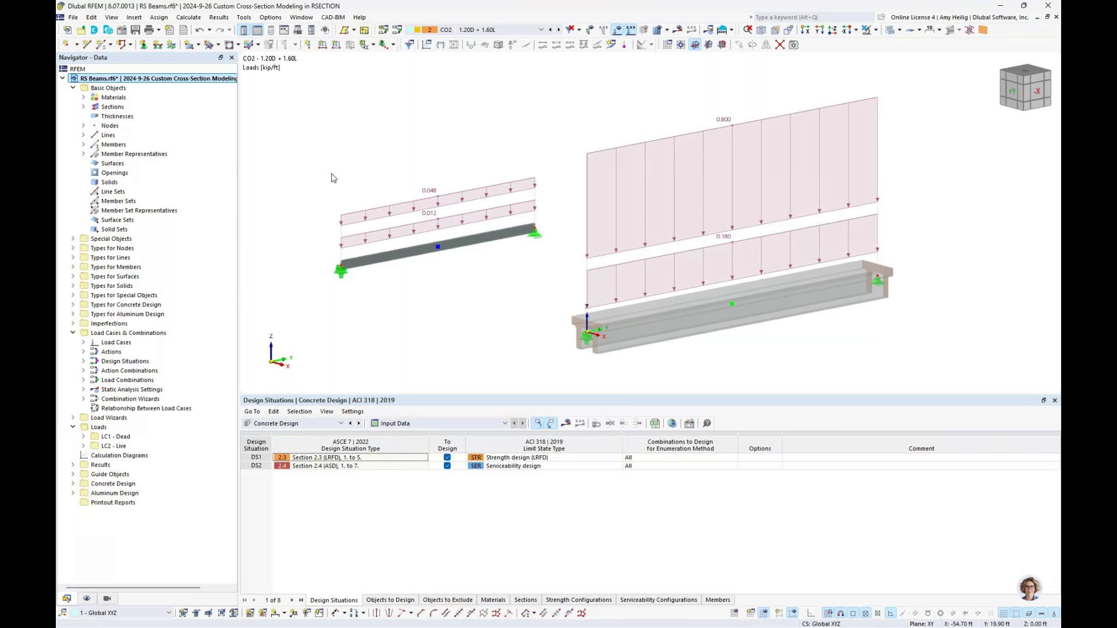
click(189, 17)
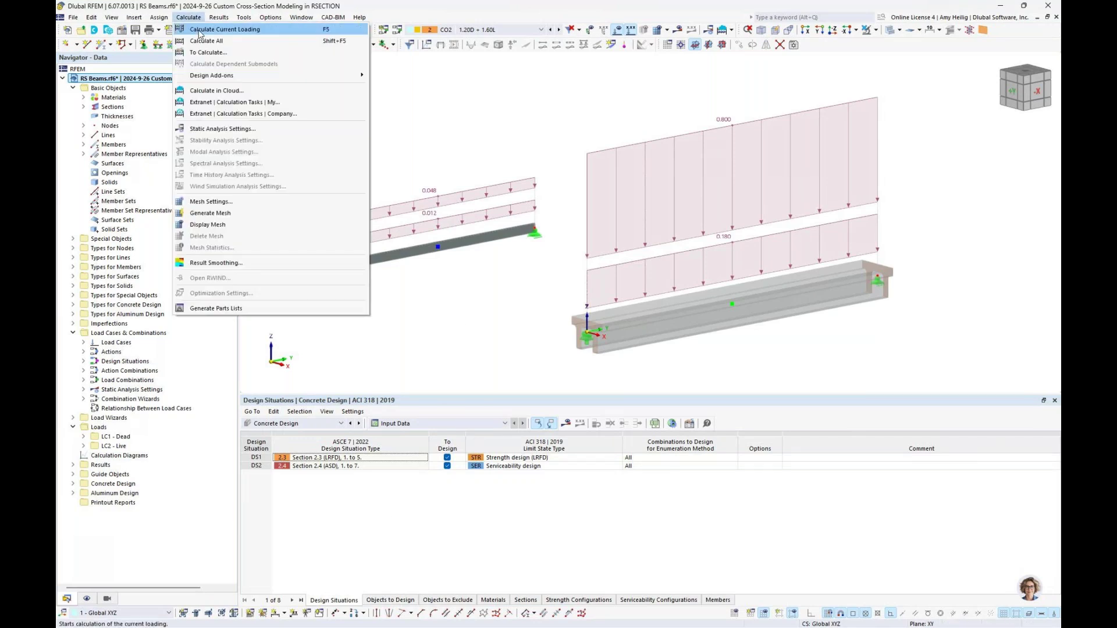
click(204, 32)
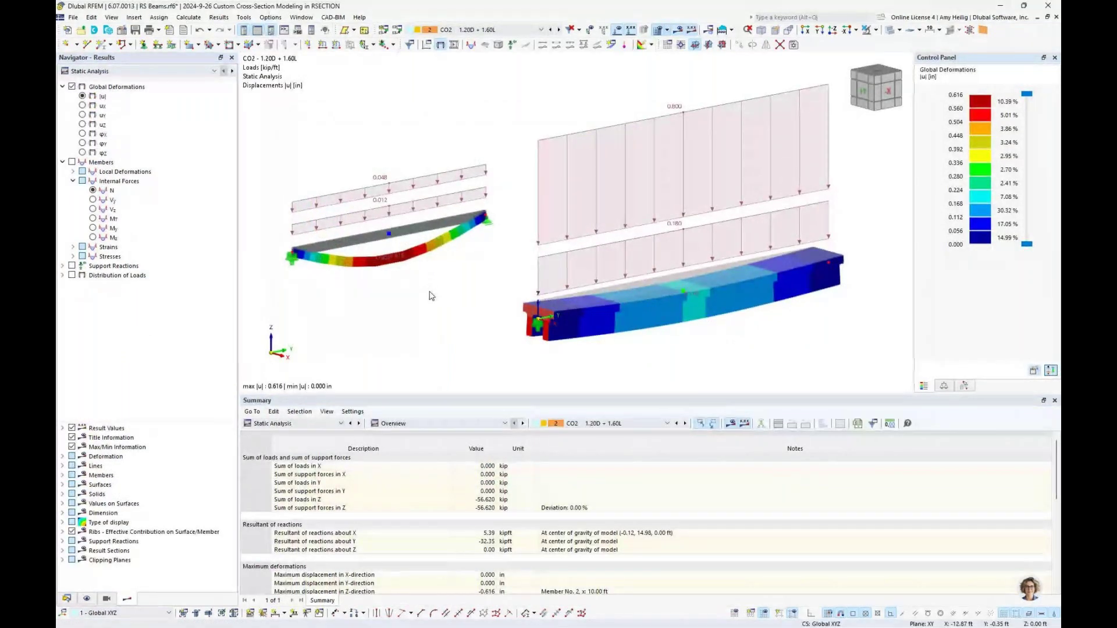
Keep the static analysis results and show the global deformations of both beams without the loads and the undeformed members.
click(152, 74)
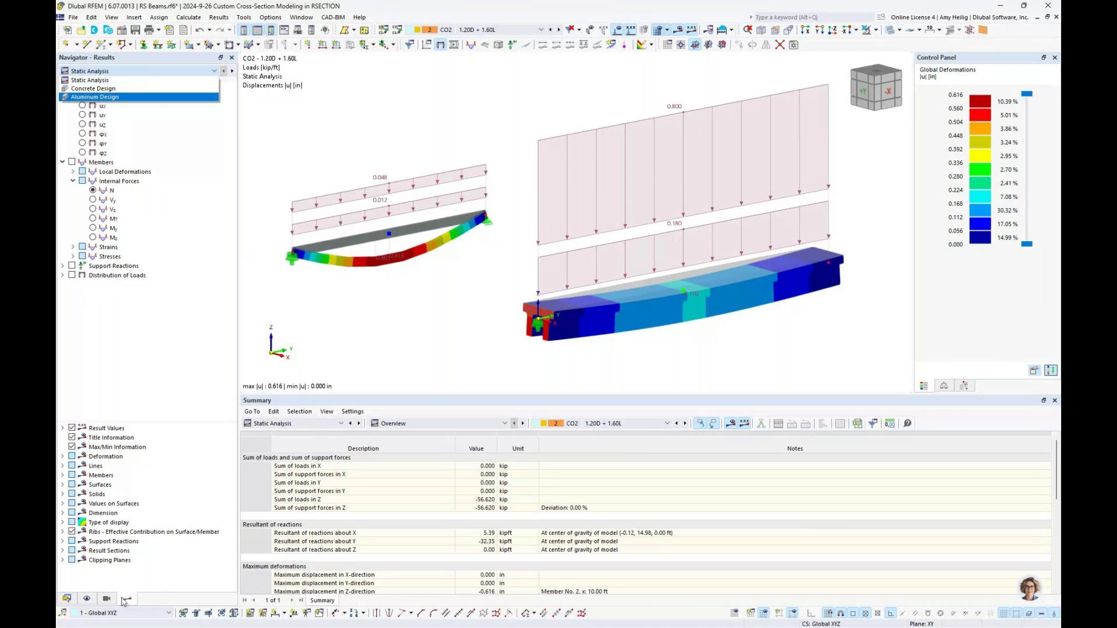
click(115, 81)
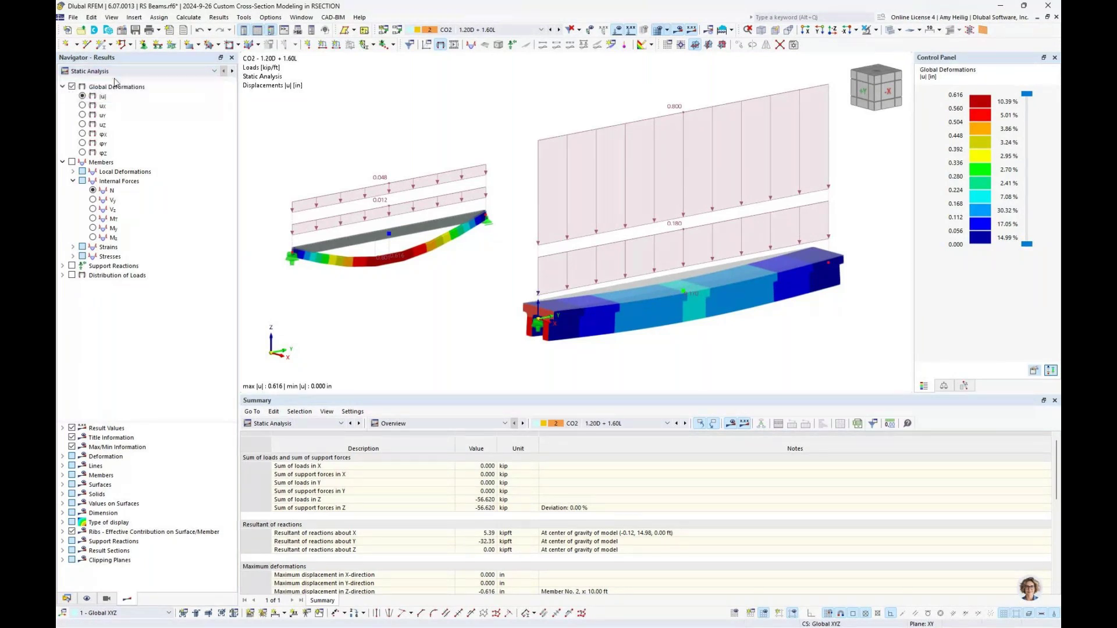
middle_drag(483, 268, 499, 246)
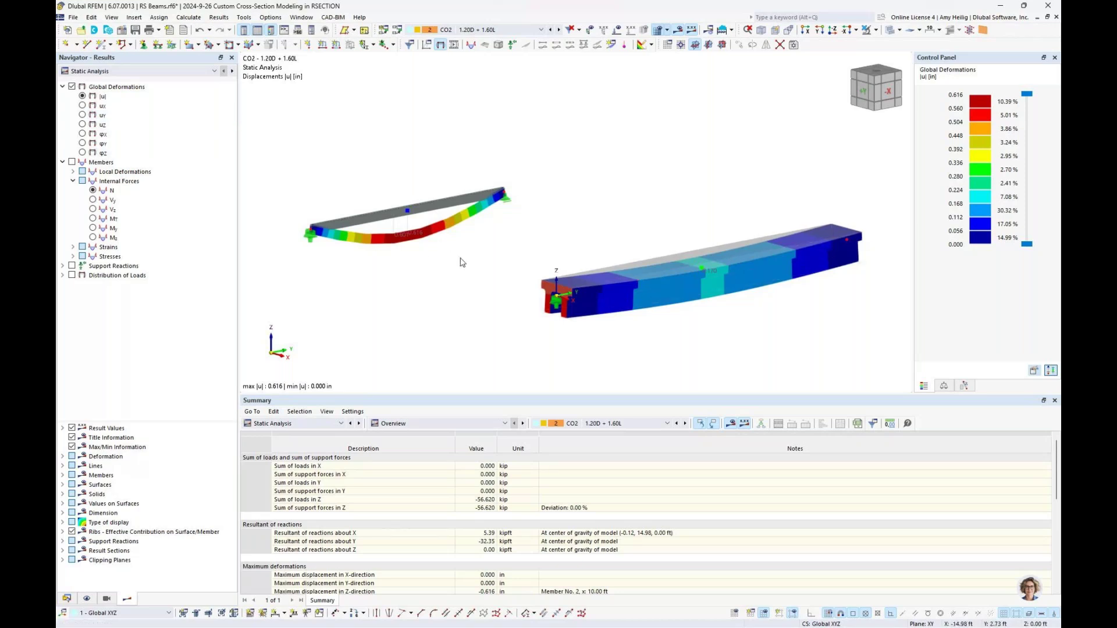
click(890, 31)
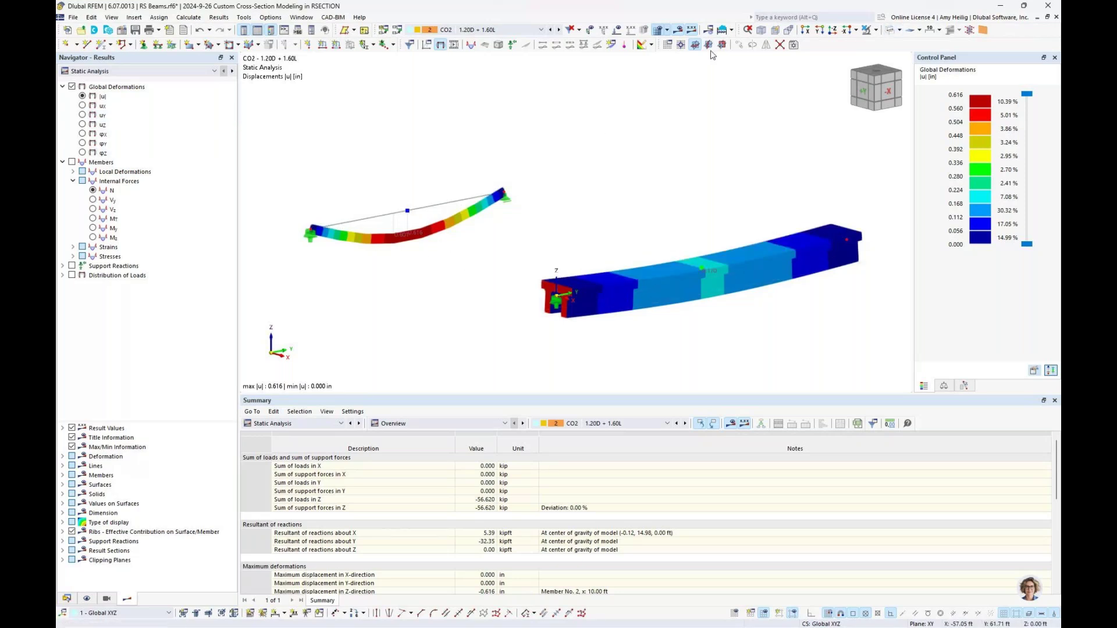
Switch from deformations to member internal forces and display the shear force Vz, followed by the bending moment My.
click(71, 163)
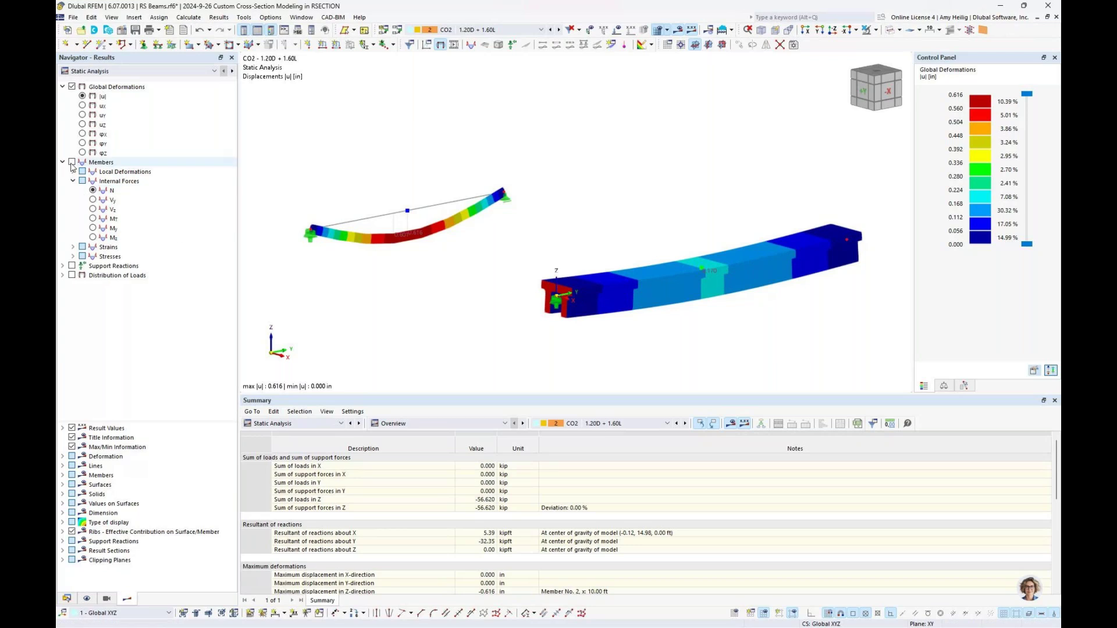
click(93, 211)
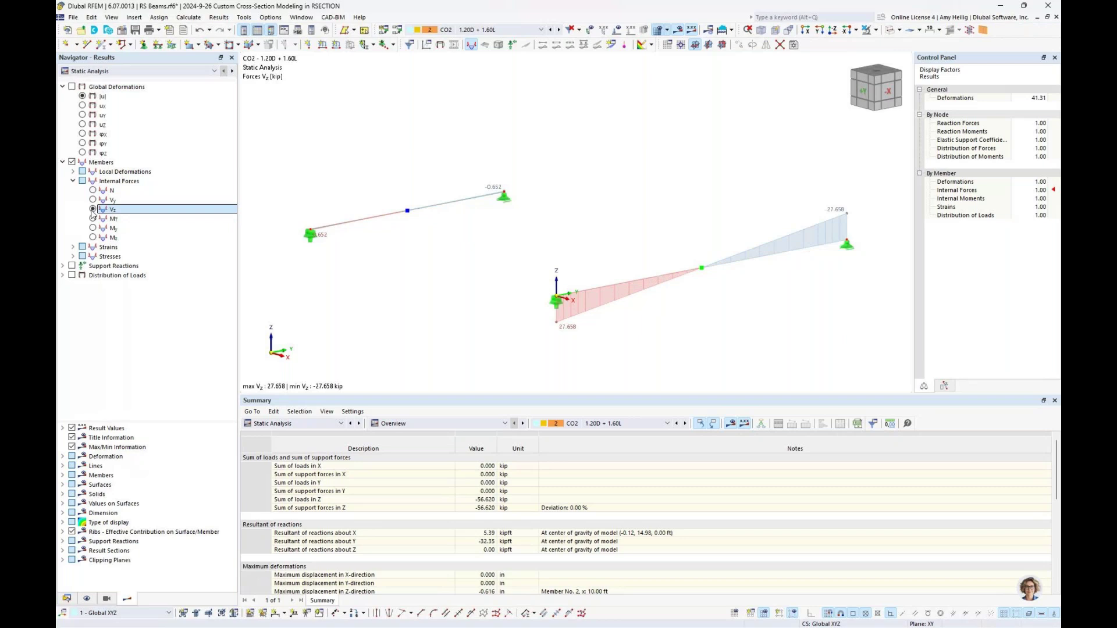
click(92, 228)
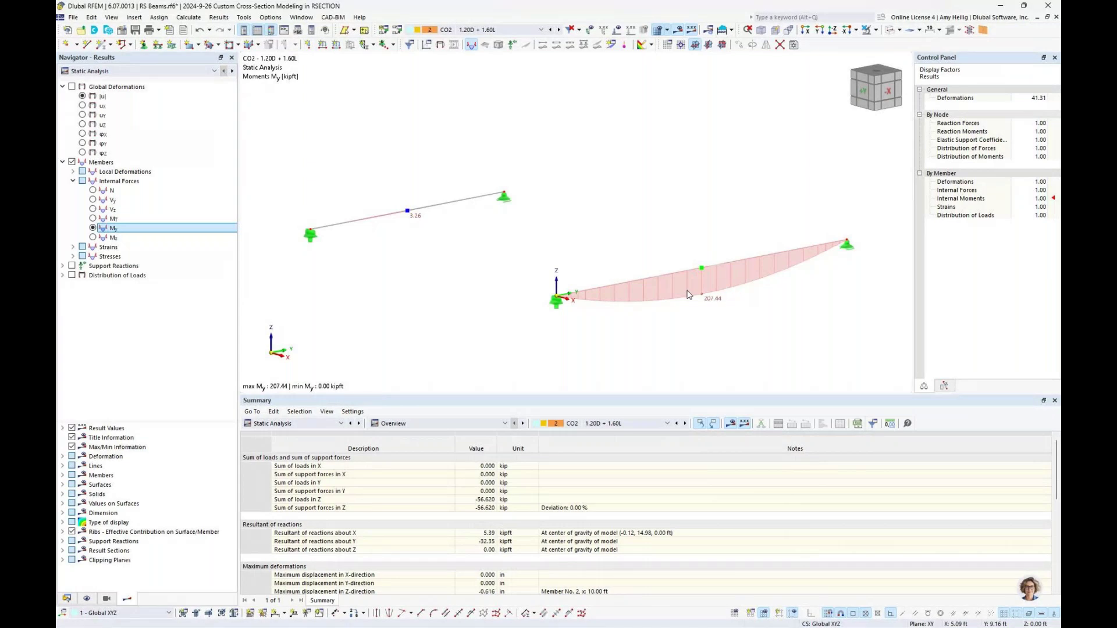
Isolate the aluminum beam to view its My moment diagram, and restore the visibility of both beams.
click(472, 198)
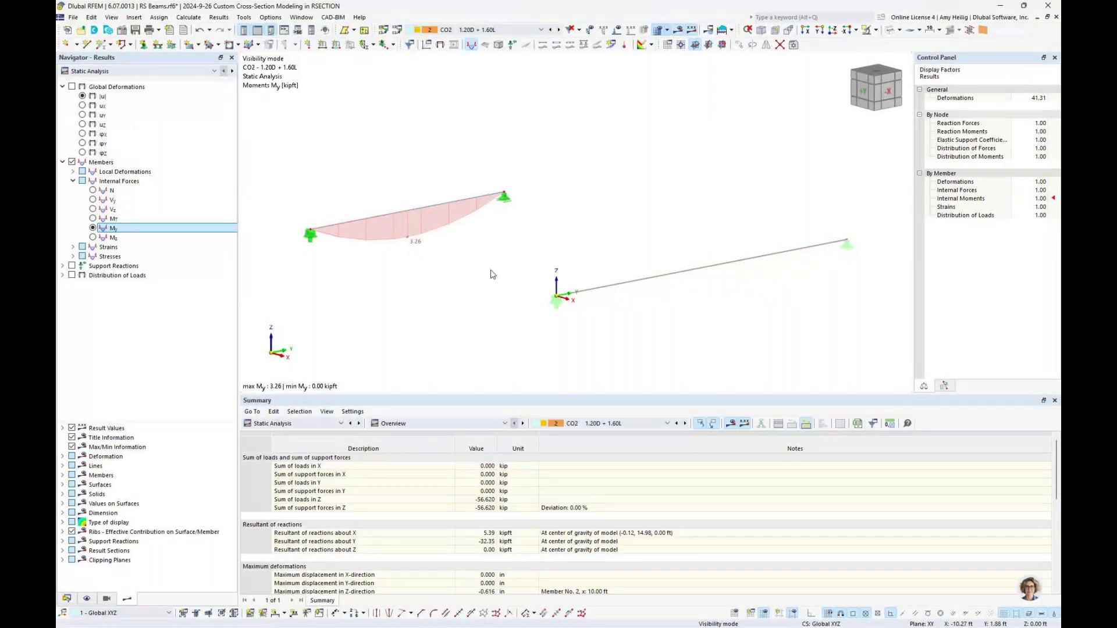
click(876, 30)
click(878, 50)
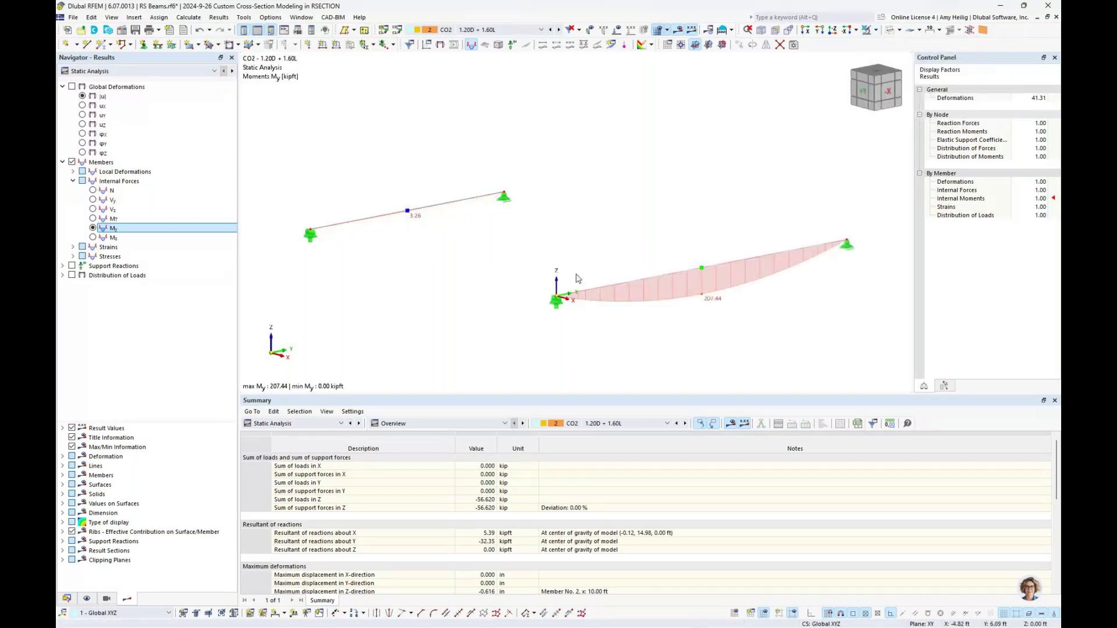
Switch the results to Concrete Design, hide the reinforcement diagrams and display the design check ratios on the double T-beam.
click(172, 72)
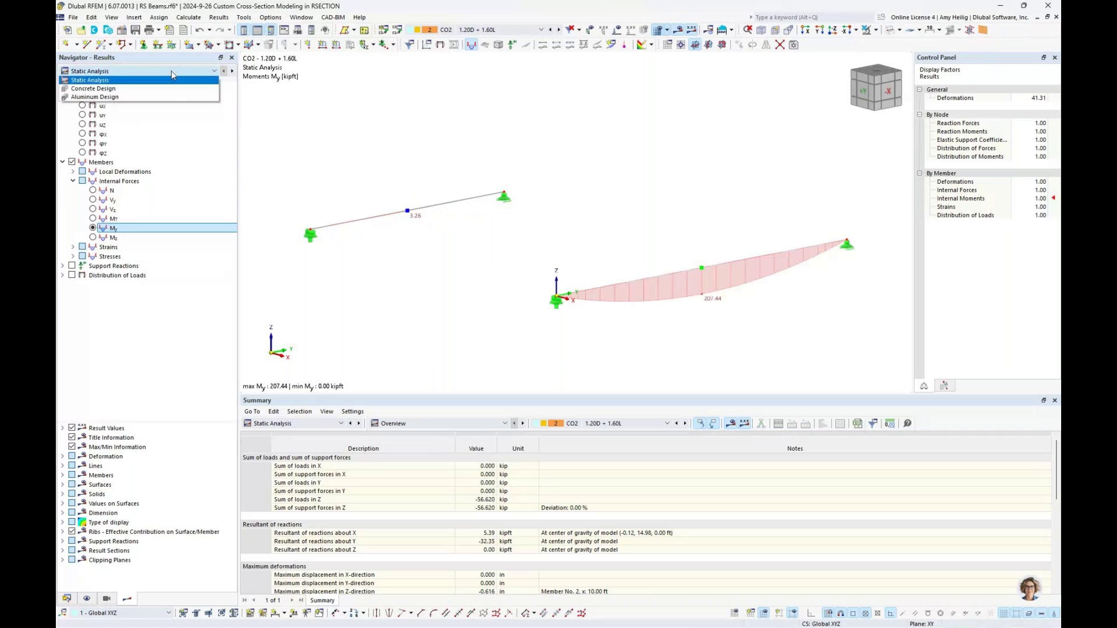
click(171, 80)
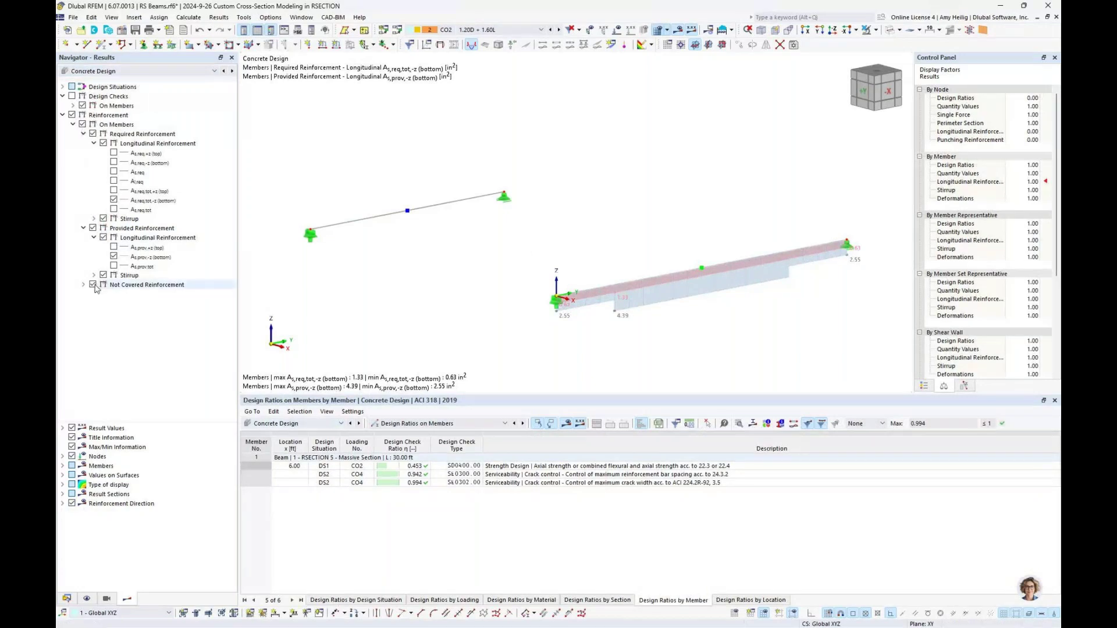
click(72, 114)
middle_drag(474, 259, 367, 254)
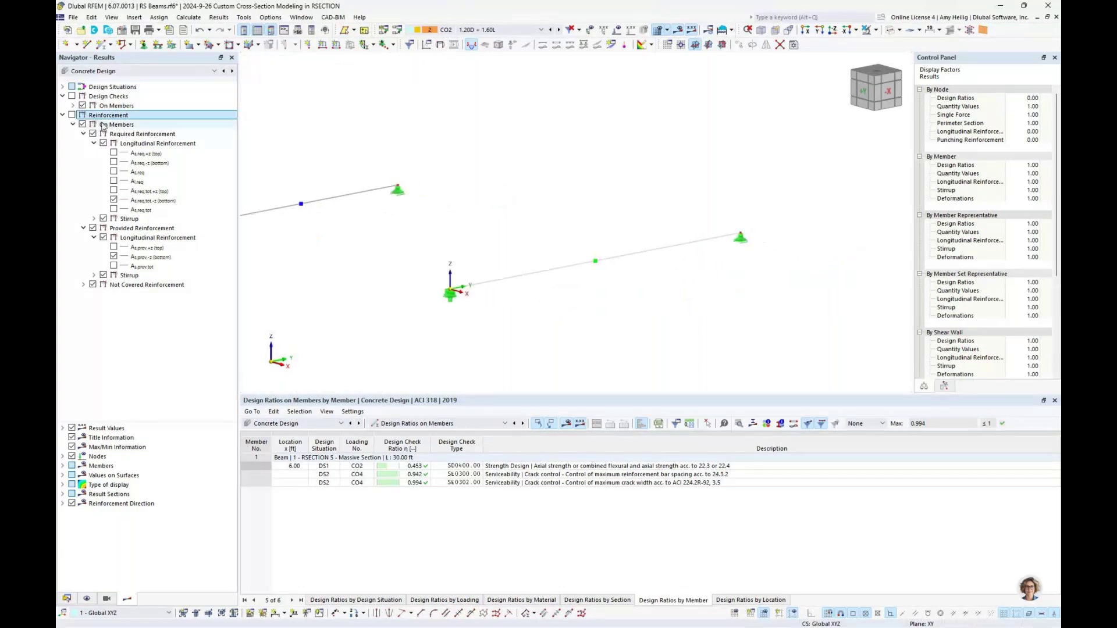
click(72, 96)
middle_drag(593, 319, 549, 317)
scroll(445, 289, up, 4)
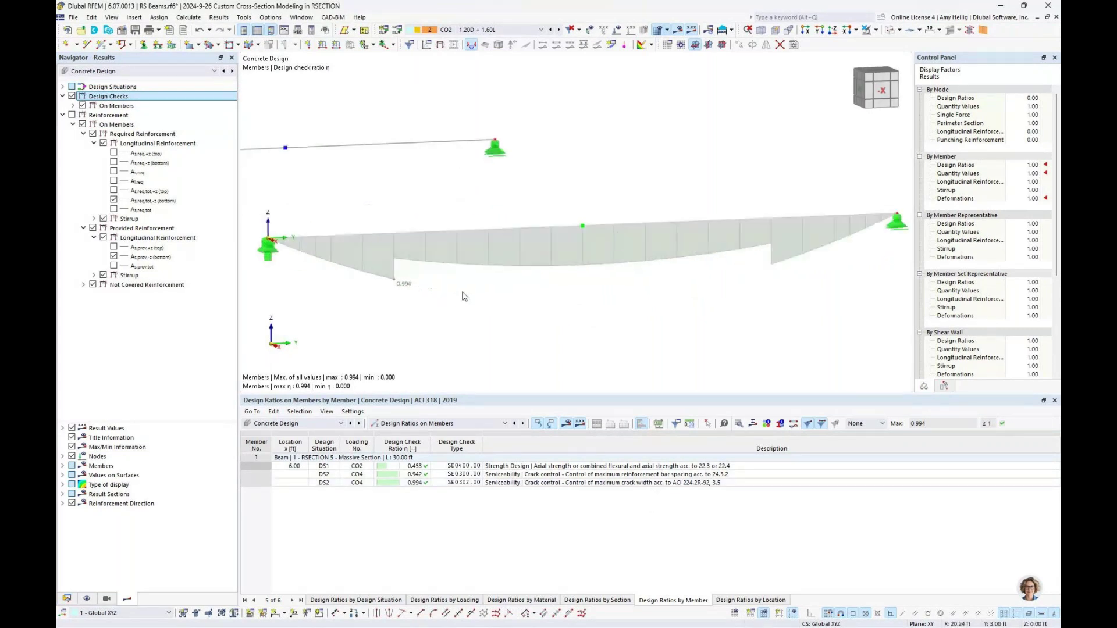
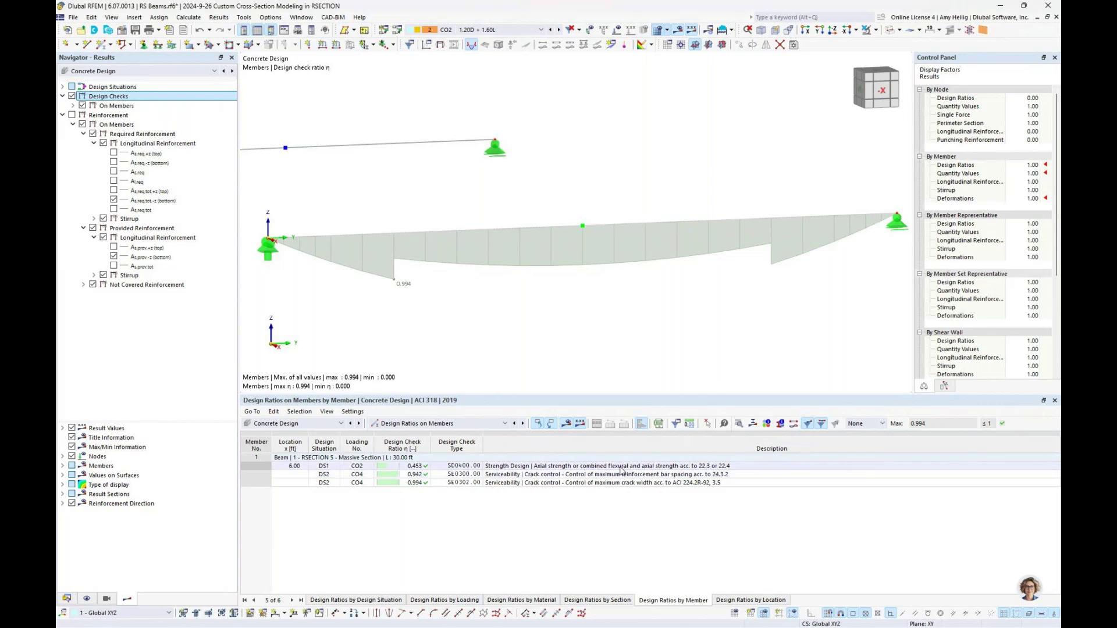
Open the design check details for the SD0400 strength design check, read through its formulas and activate the interaction diagram.
click(621, 467)
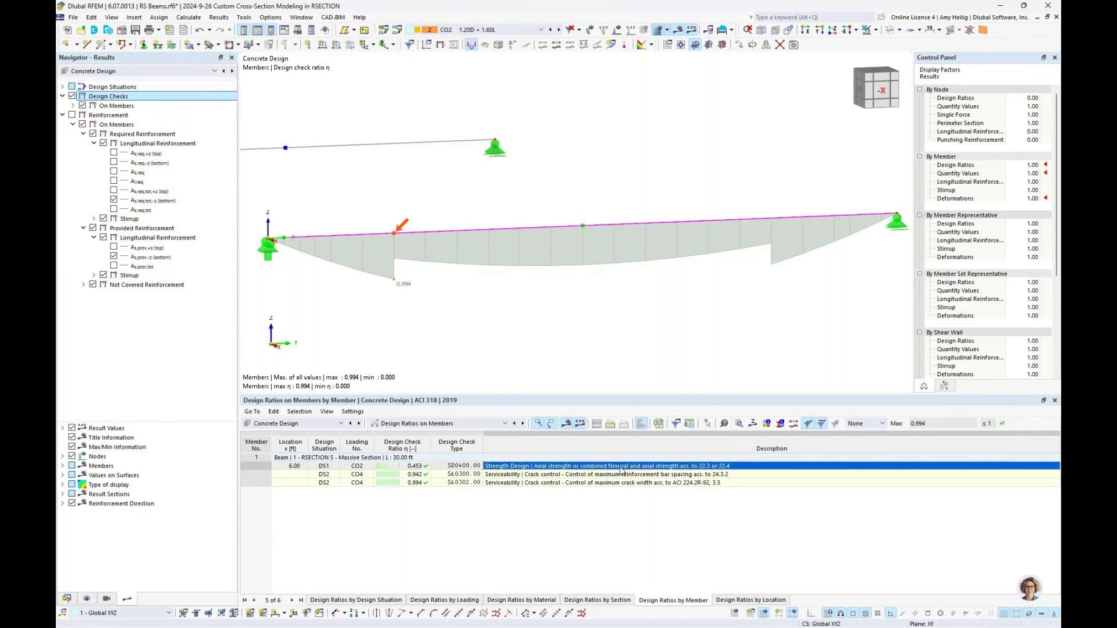
click(739, 424)
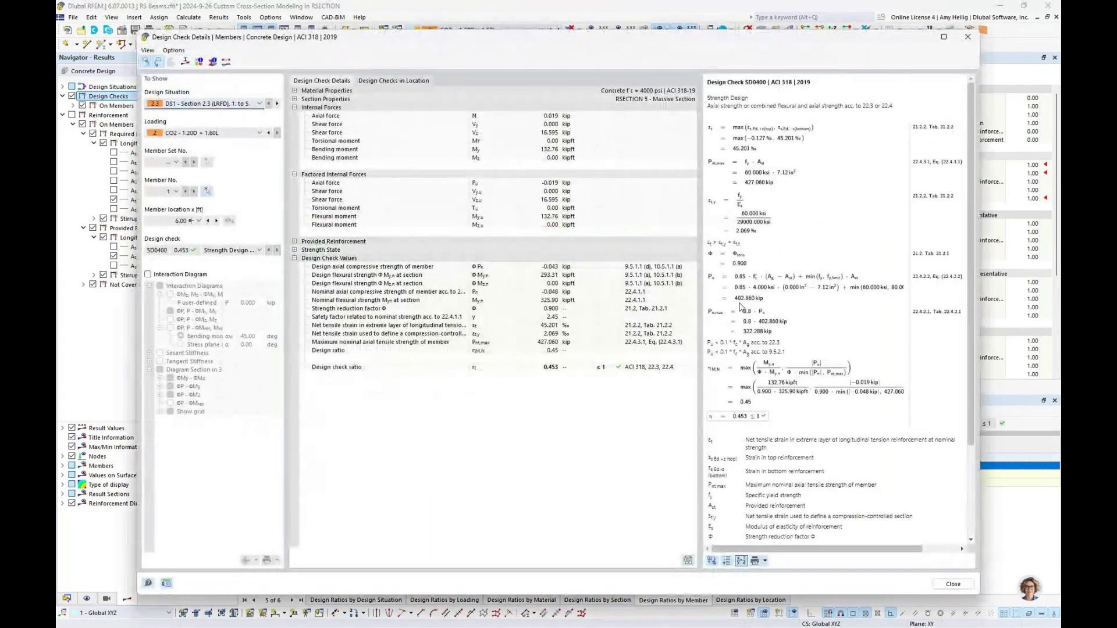
ctrl+scroll(758, 173, up, 3)
ctrl+scroll(758, 172, up, 1)
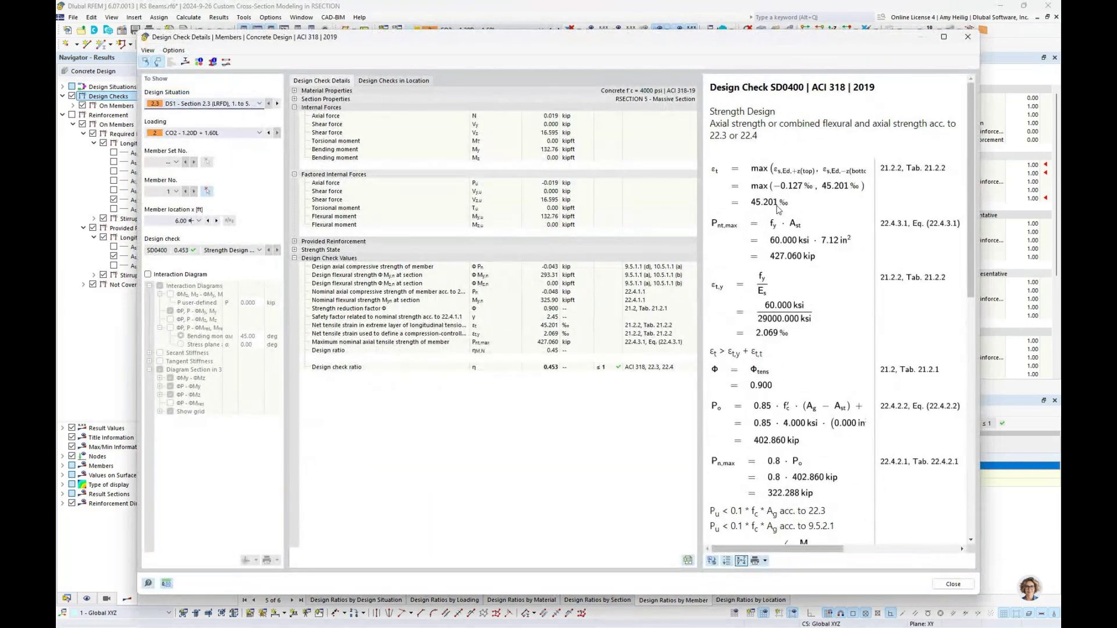
scroll(788, 247, down, 3)
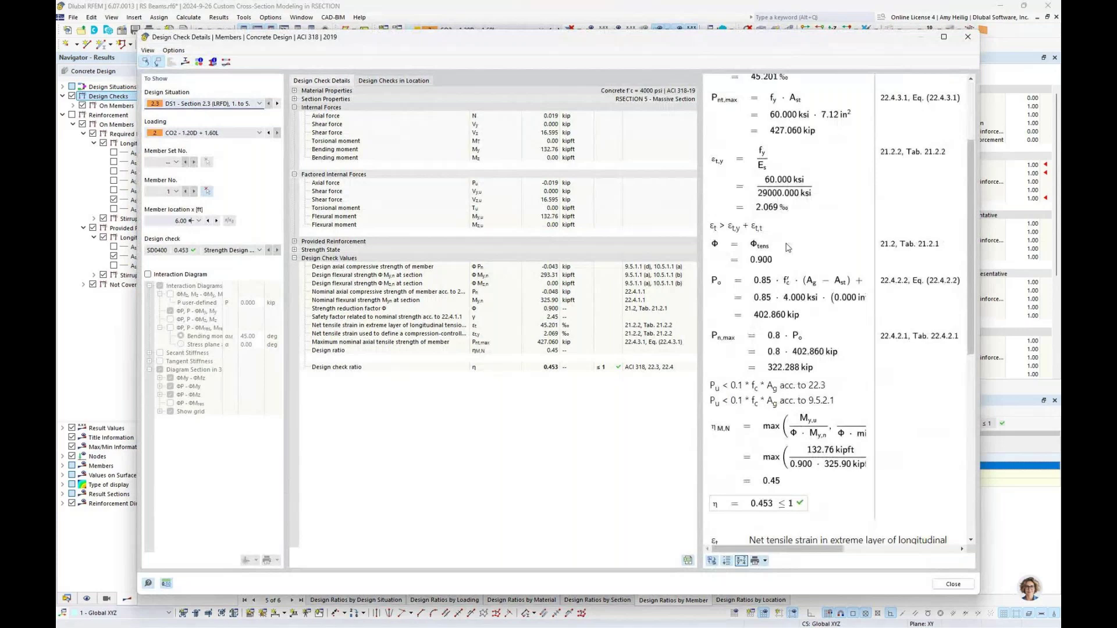
scroll(796, 372, down, 2)
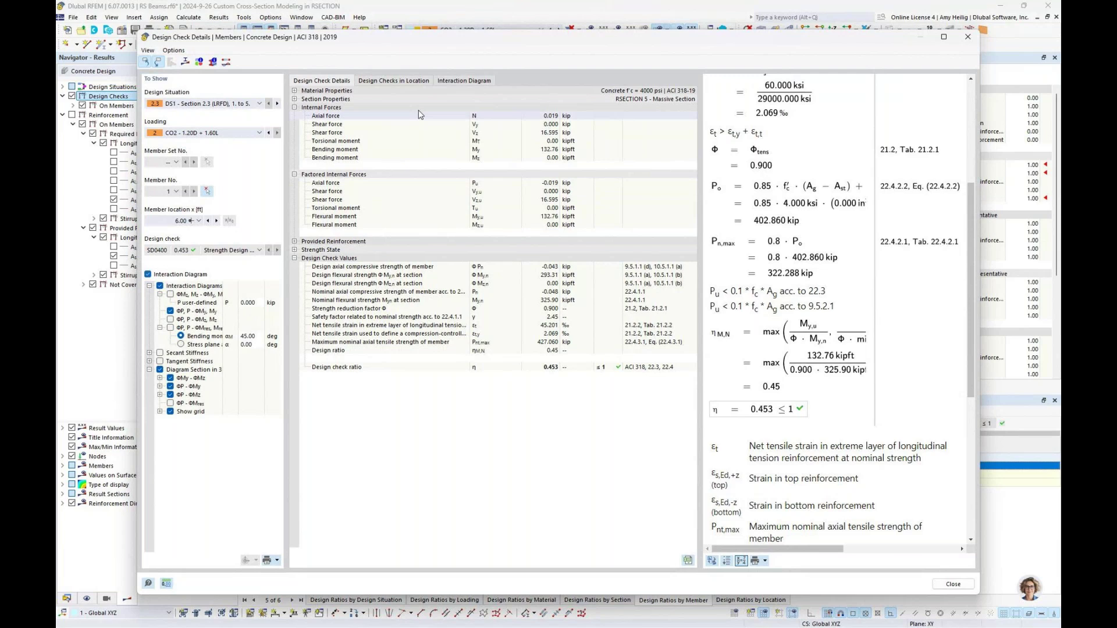
Examine the interaction diagram and the reinforcement stresses in the section, and close the result diagrams and the design check details.
click(466, 81)
drag(826, 384, 901, 410)
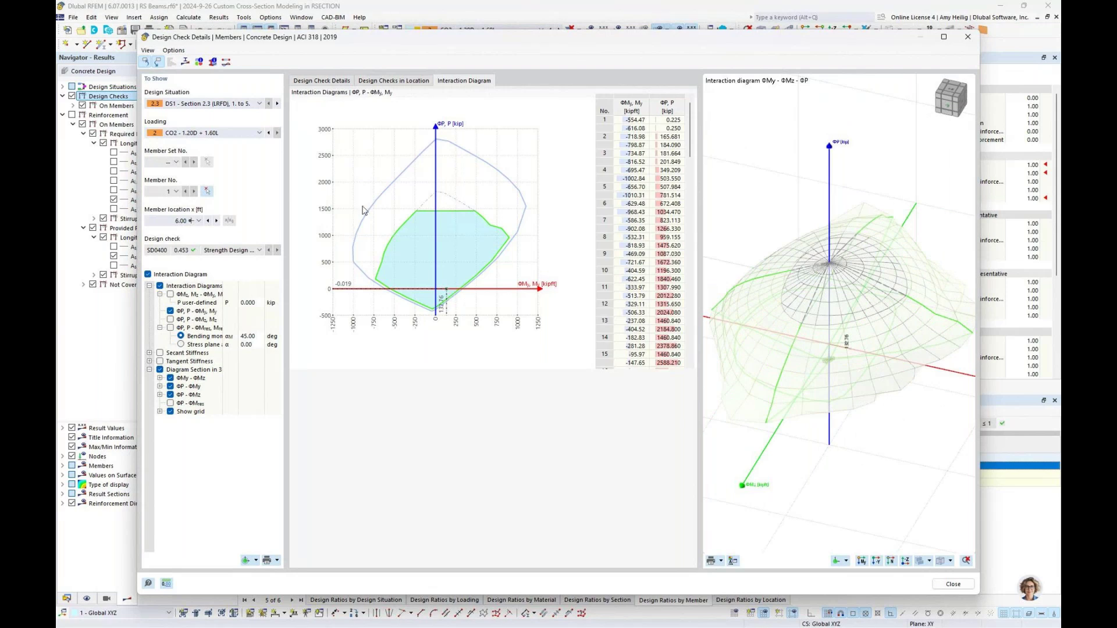
click(186, 63)
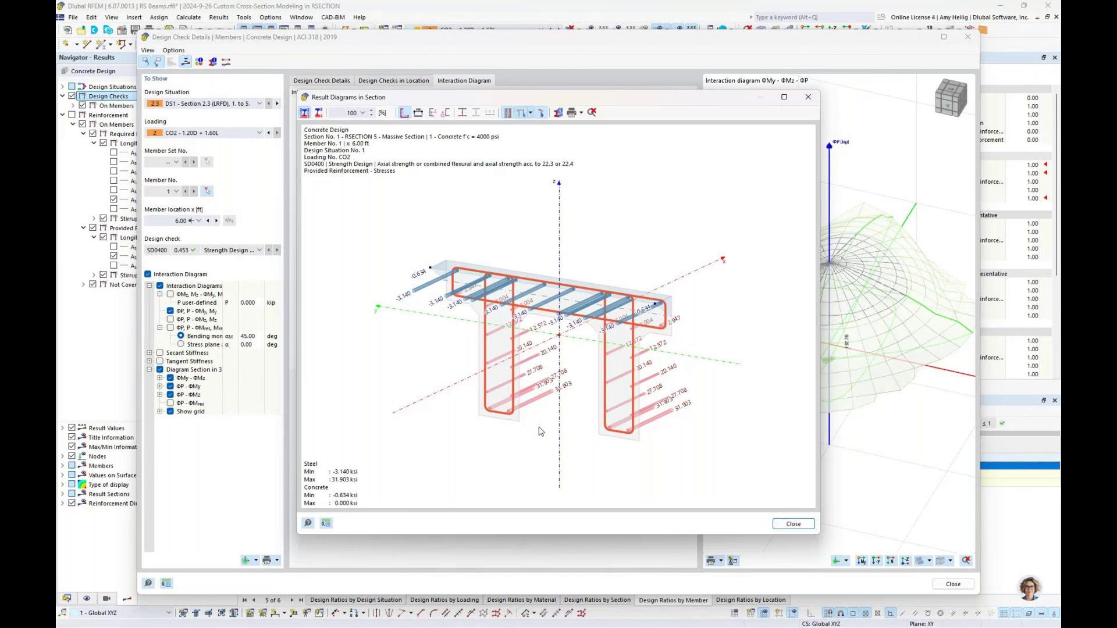
scroll(541, 432, up, 5)
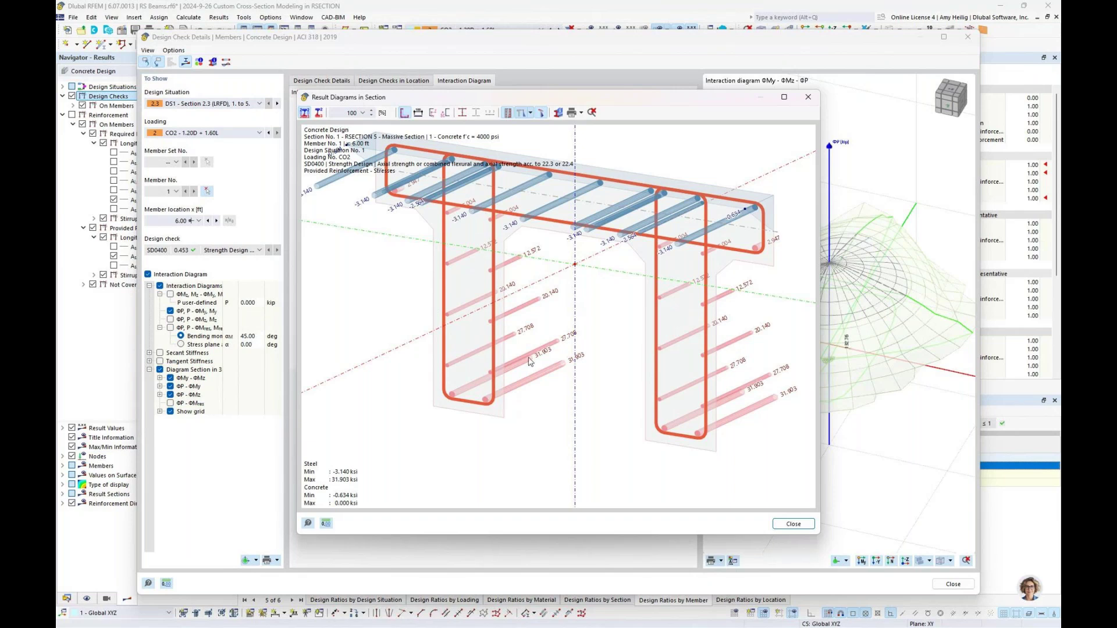
click(808, 100)
click(953, 584)
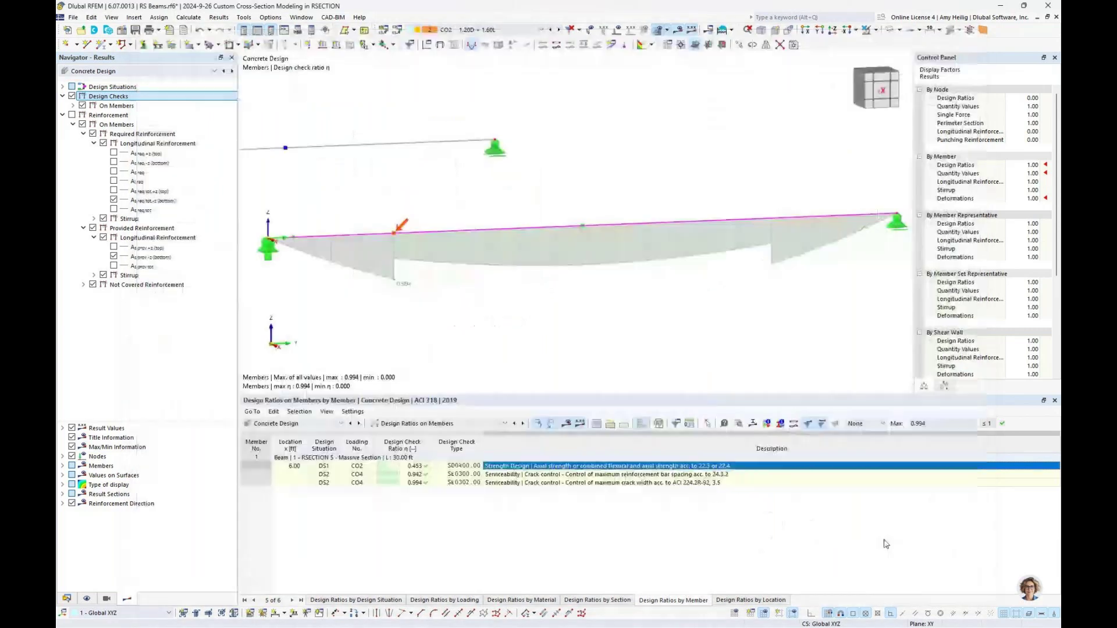
Replace the design check ratios with the required longitudinal reinforcement As,req,tot,-z (bottom), hiding the provided and not covered reinforcement.
ctrl+middle_drag(635, 340, 619, 332)
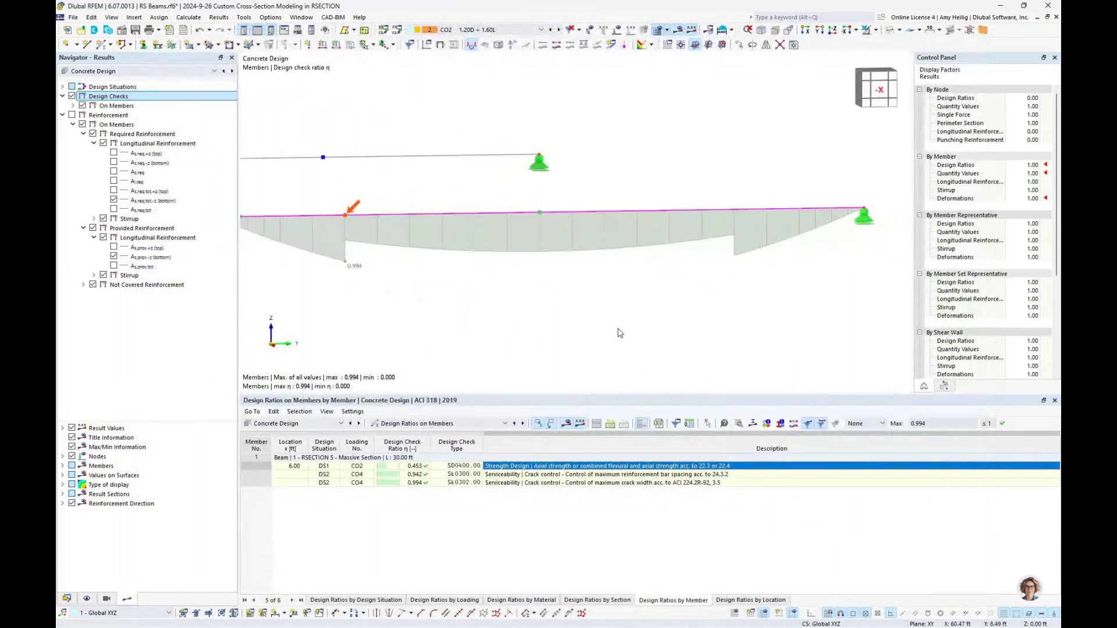
scroll(621, 327, down, 2)
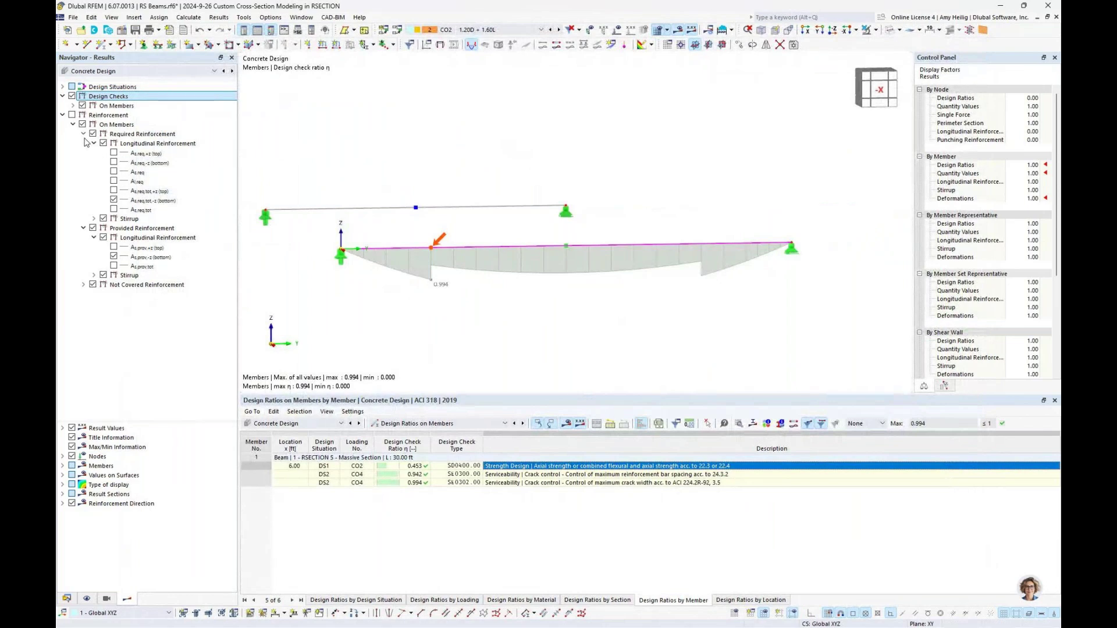
click(72, 96)
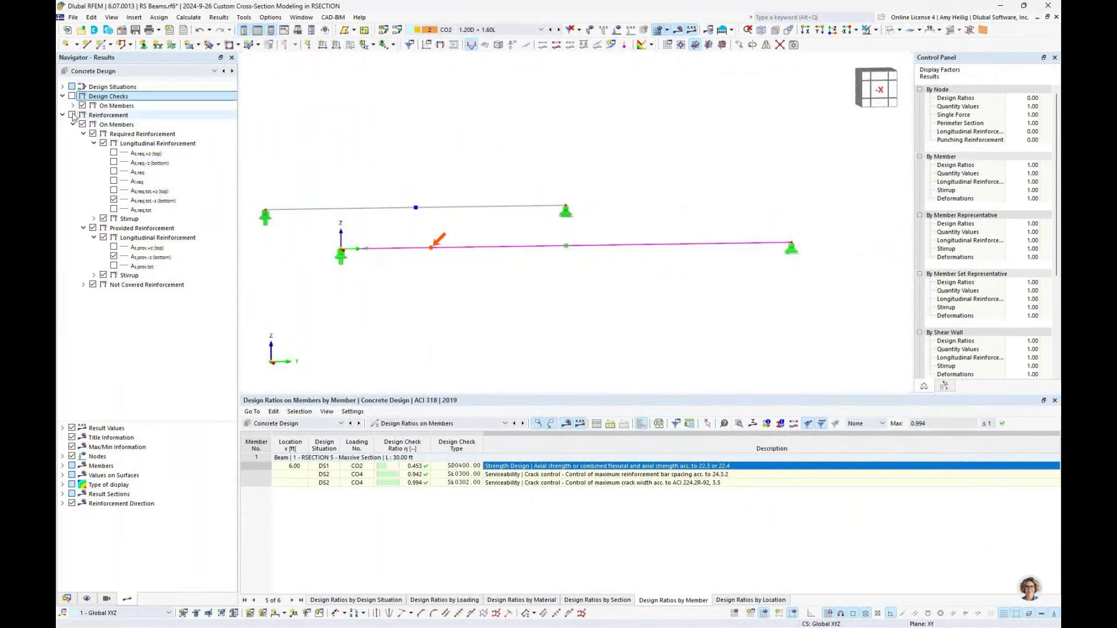
click(72, 115)
click(93, 228)
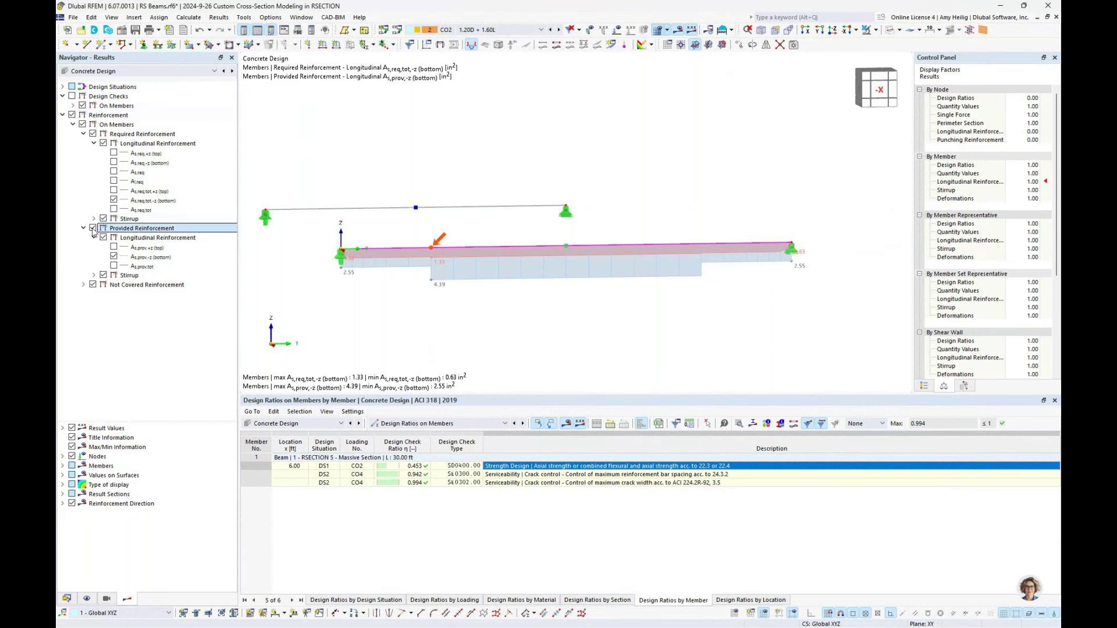
click(93, 285)
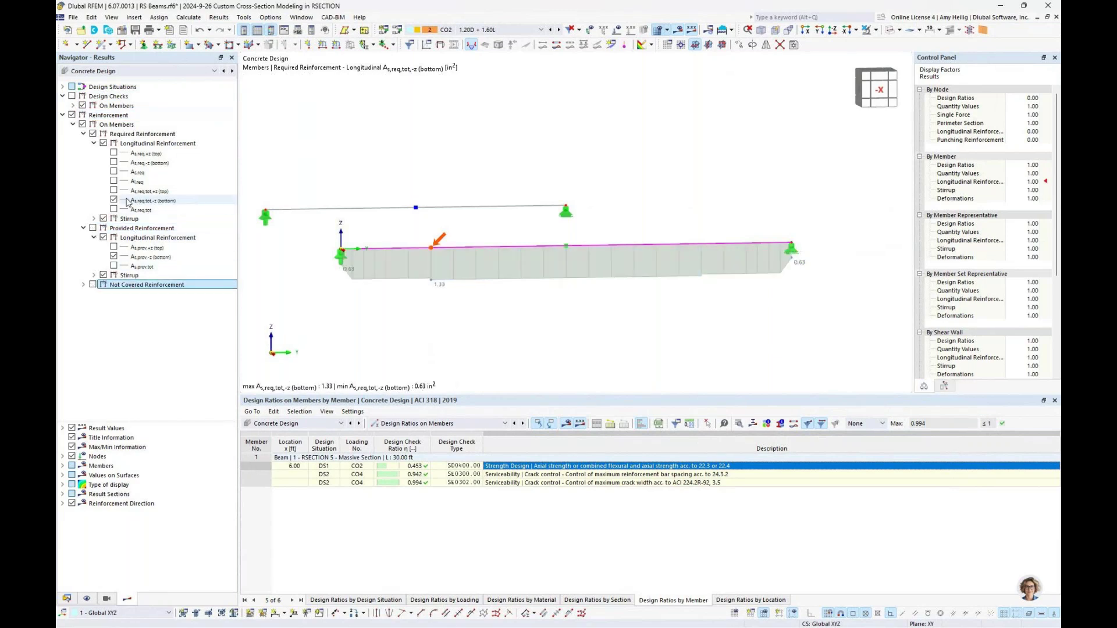
Show the provided reinforcement As,prov,-z (bottom) together with the required reinforcement on the double T-beam.
scroll(535, 268, up, 1)
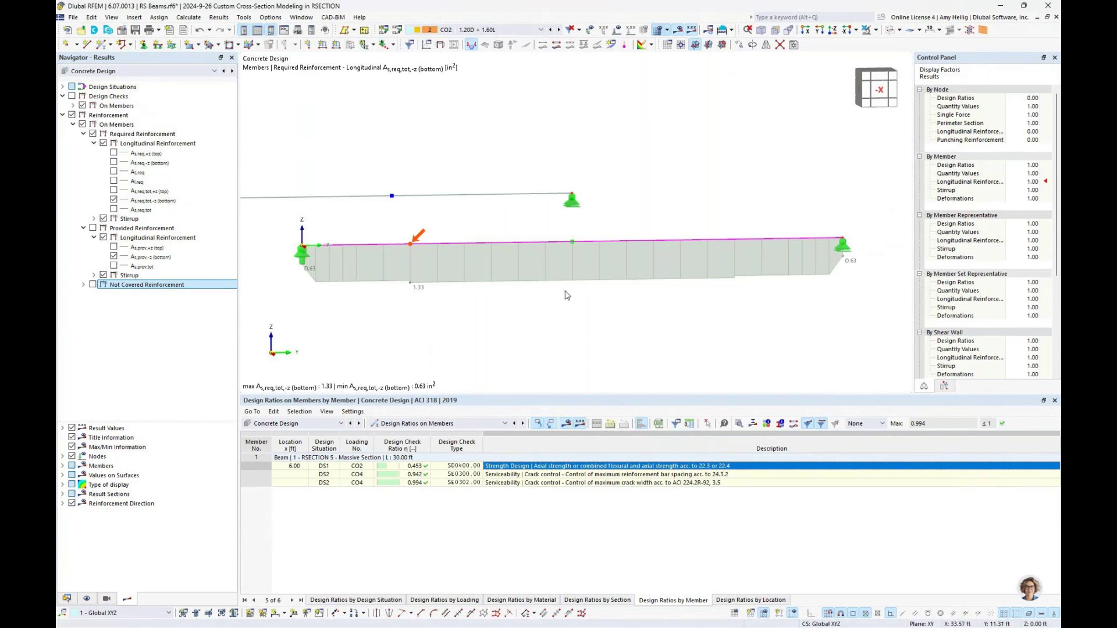
click(92, 228)
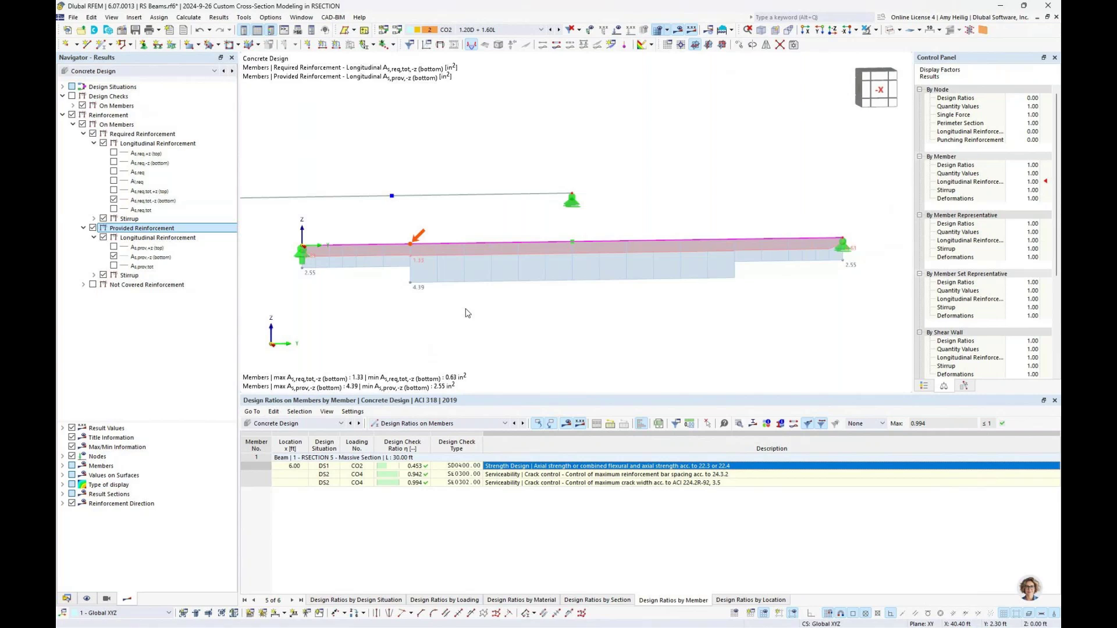
scroll(466, 313, down, 1)
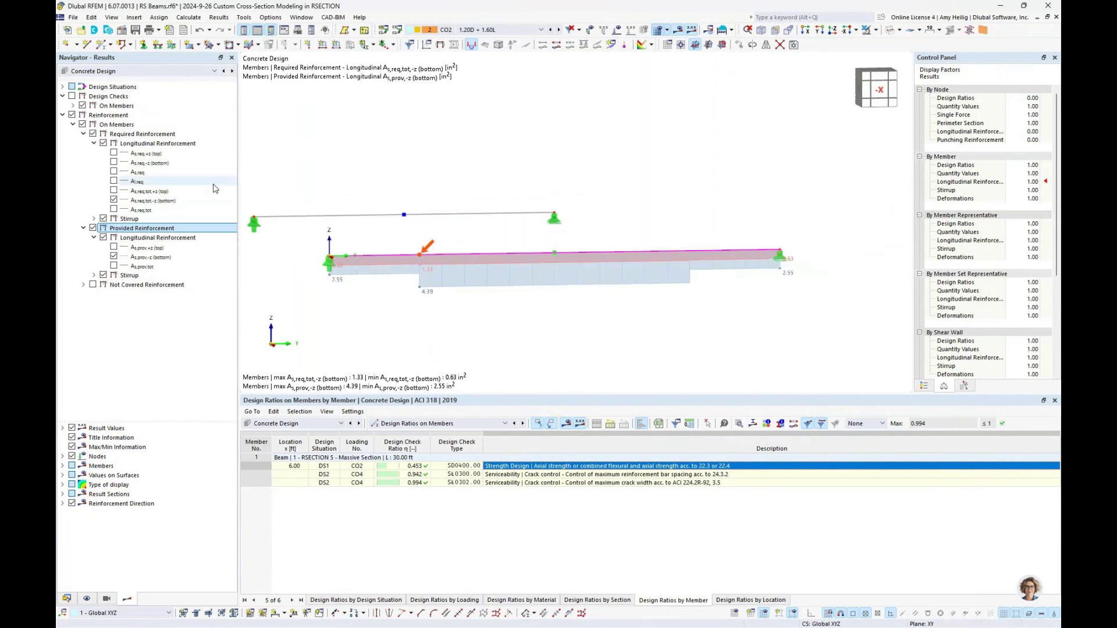
Switch the displayed results from concrete to Aluminum Design and examine the design check ratios on the aluminum beam.
click(116, 71)
click(114, 97)
ctrl+middle_drag(418, 262, 555, 296)
scroll(519, 294, up, 2)
scroll(522, 294, up, 2)
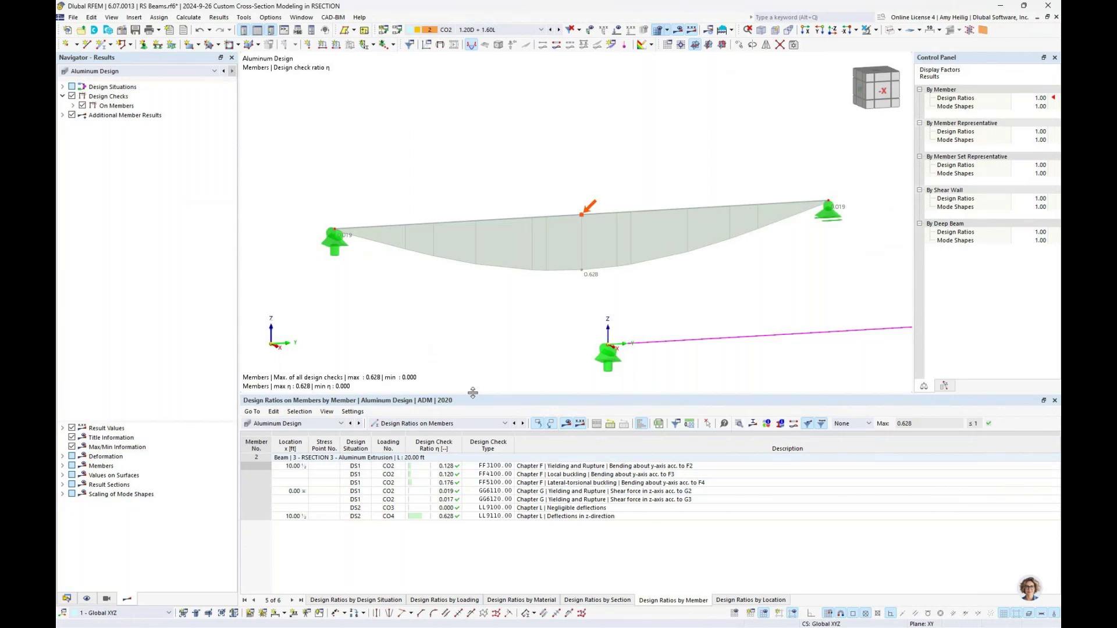
Show the mode shape of the FF5100 lateral-torsional buckling check on the aluminum beam and view it in 3D.
click(587, 484)
ctrl+middle_drag(456, 270, 489, 296)
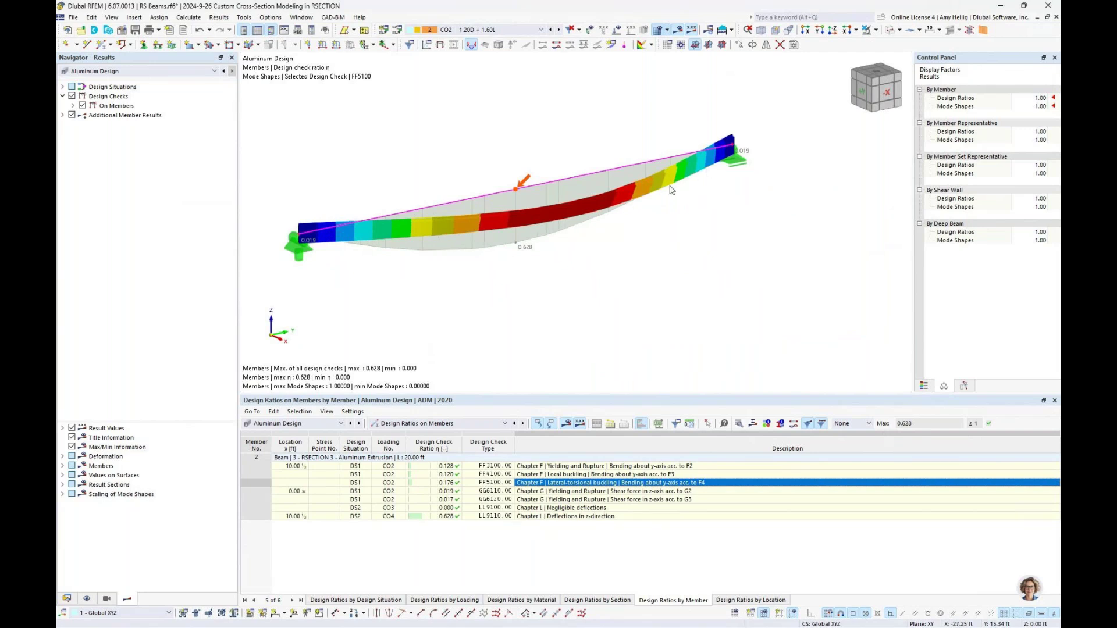
middle_drag(547, 256, 600, 298)
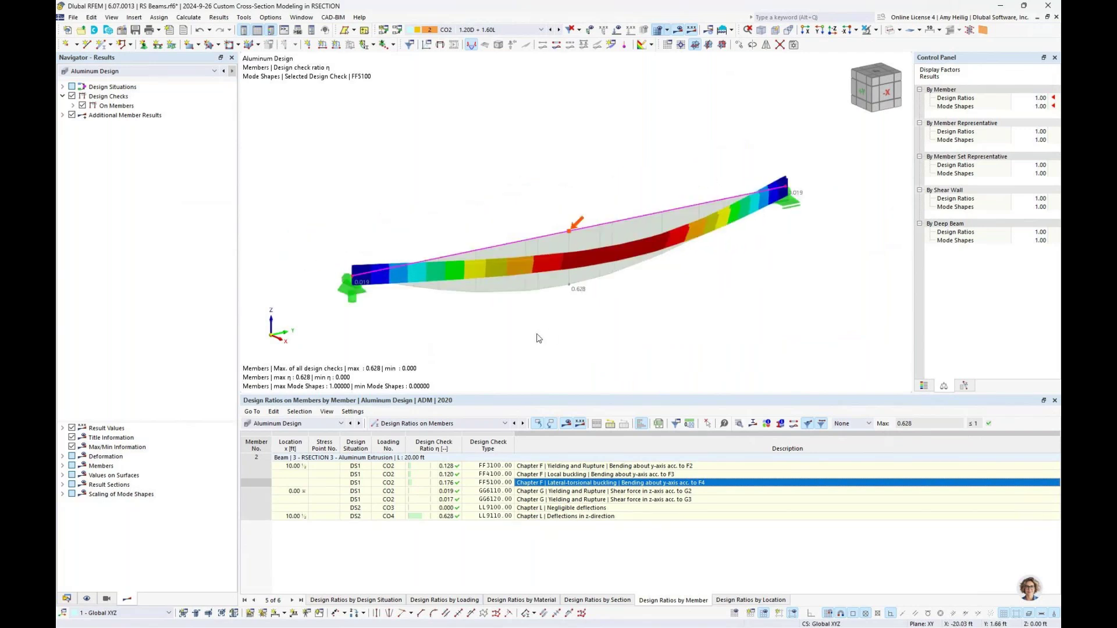
Open the design check details for the FF4100 local buckling check and expand the section classification of elements No. 2 and No. 3.
click(605, 475)
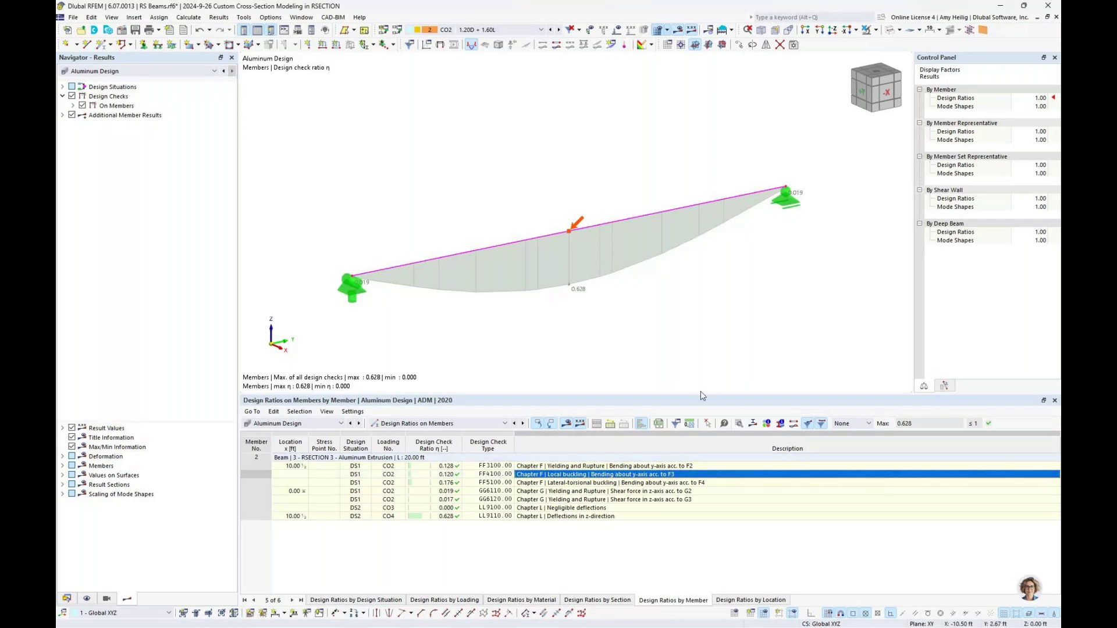
click(739, 423)
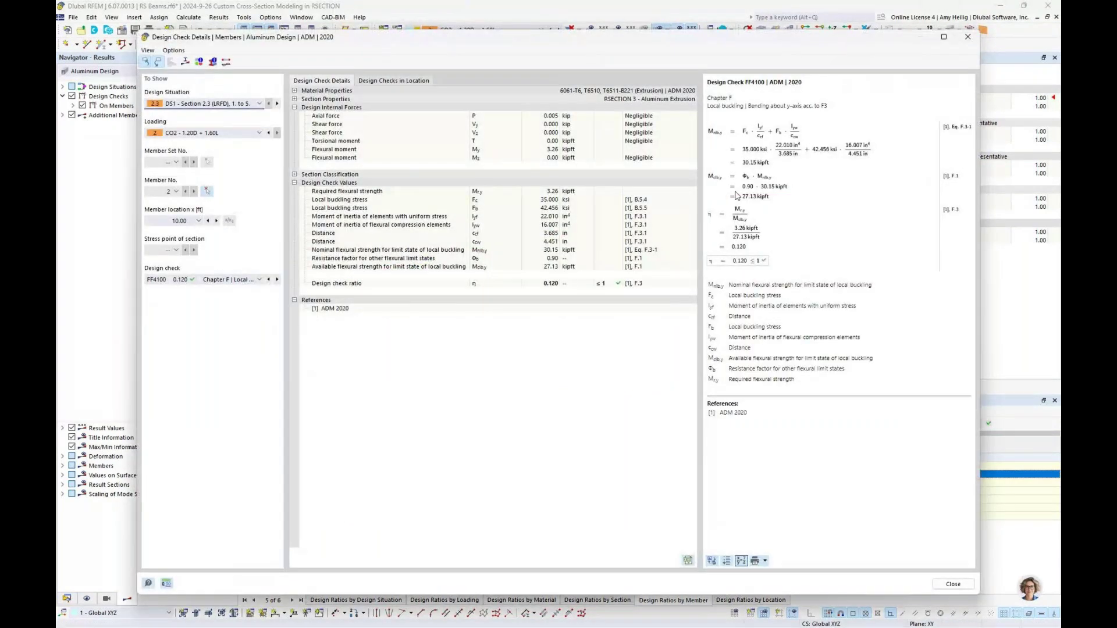
ctrl+scroll(736, 195, up, 3)
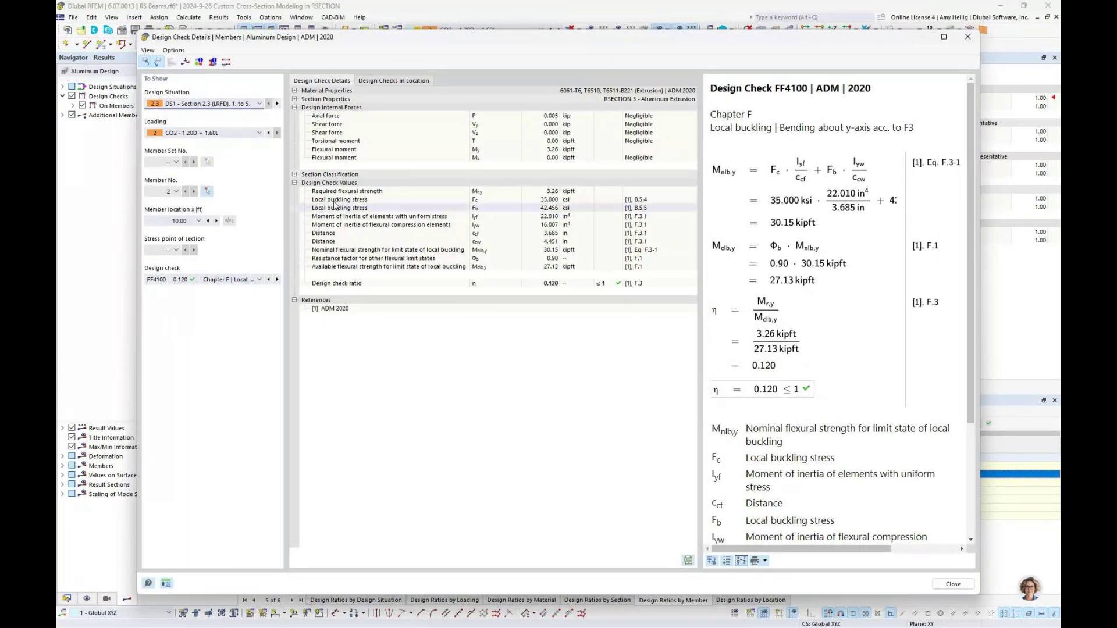
click(295, 176)
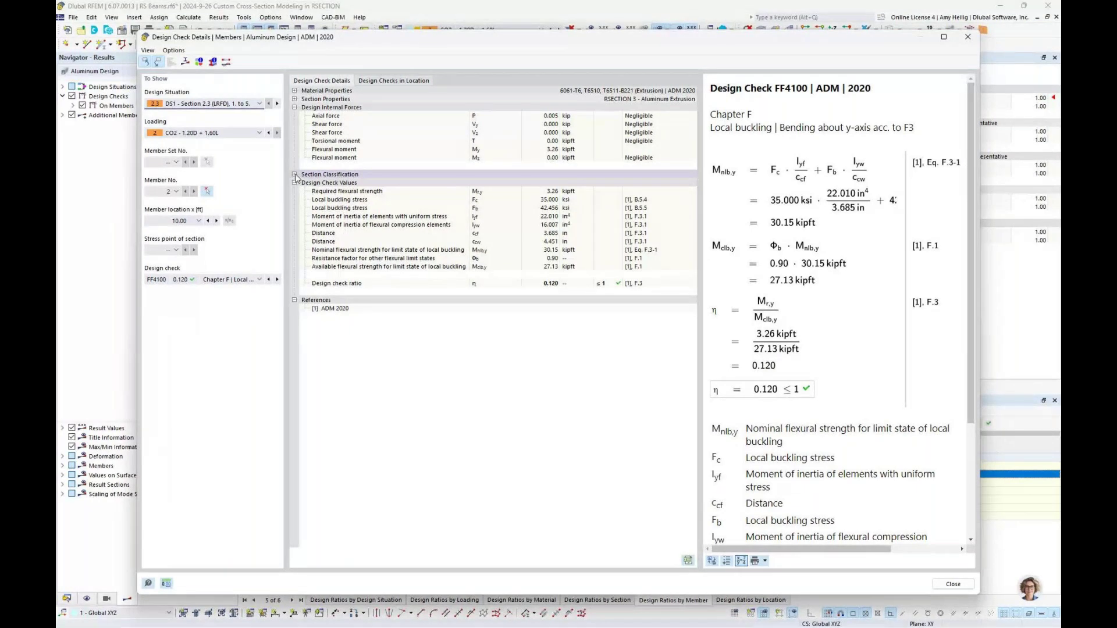
click(304, 183)
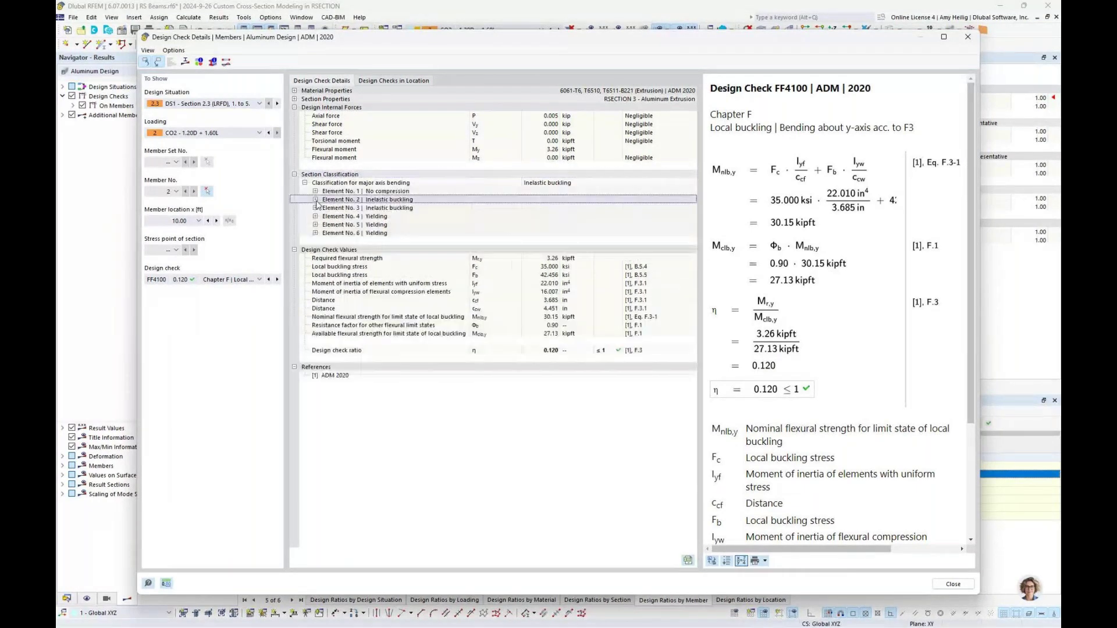
click(315, 199)
click(315, 359)
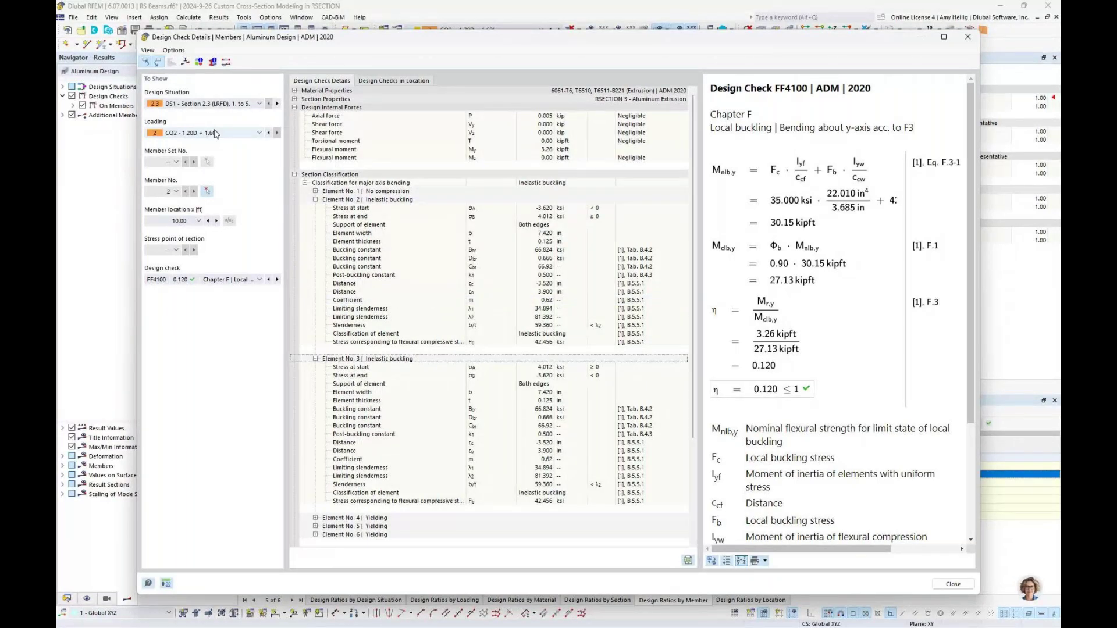
Examine the equivalent stress (von Mises) diagram in the aluminum section, and close the result diagrams and the design check details.
click(185, 61)
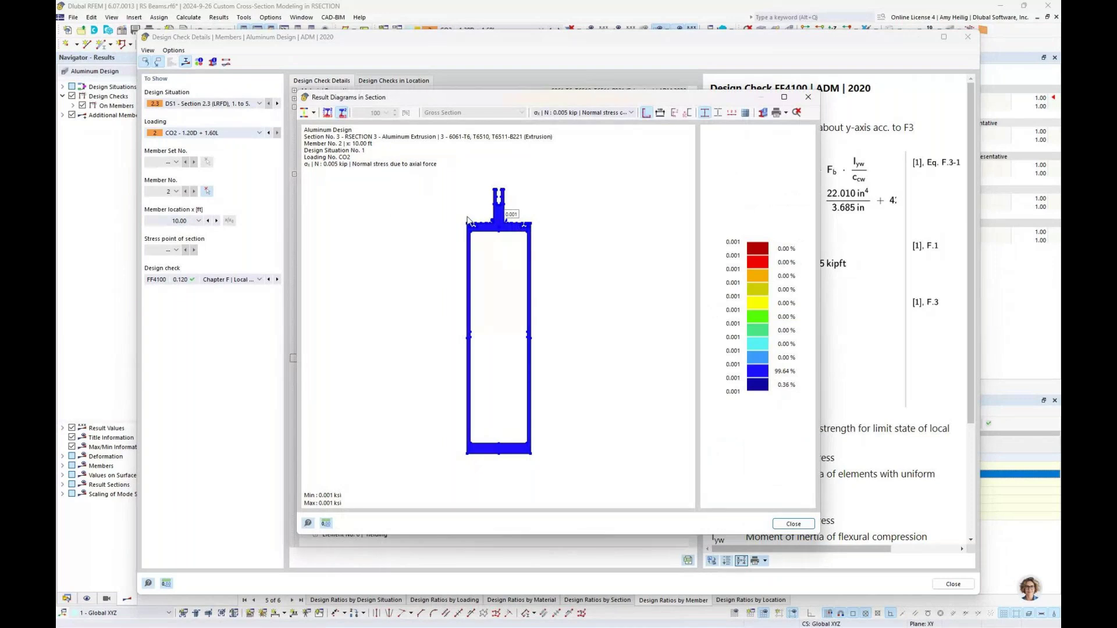
click(314, 114)
click(569, 112)
click(576, 155)
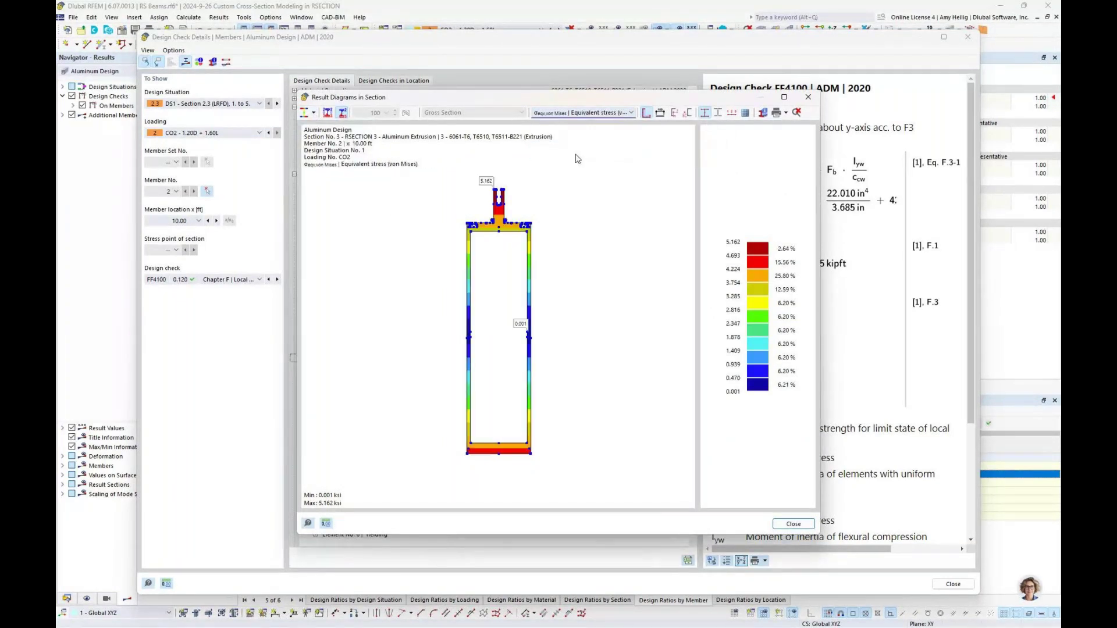
scroll(497, 366, up, 2)
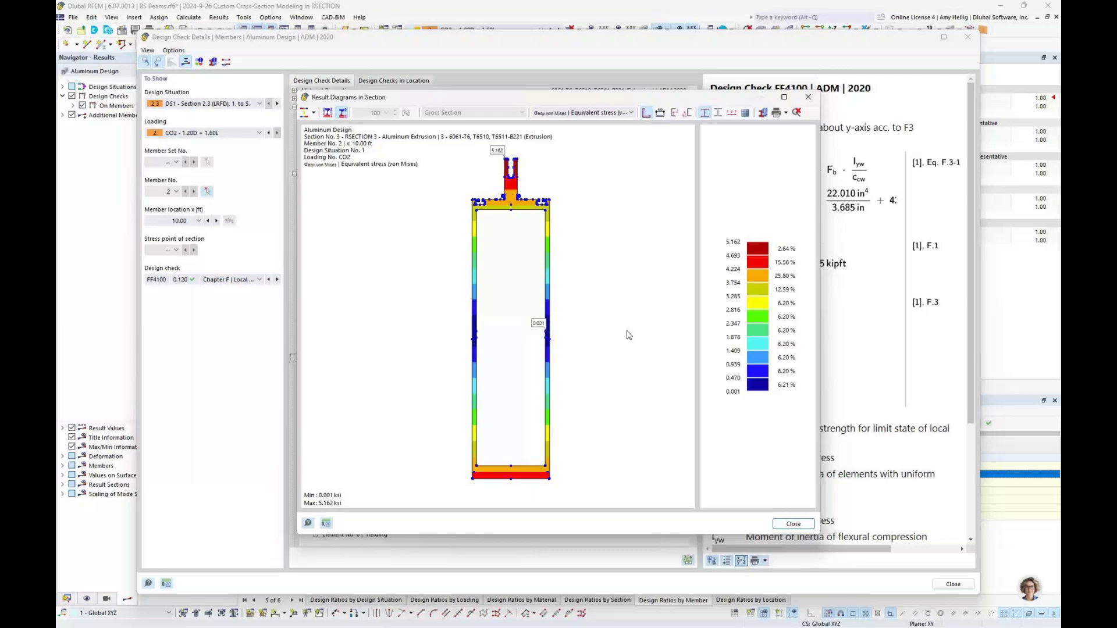
key(Escape)
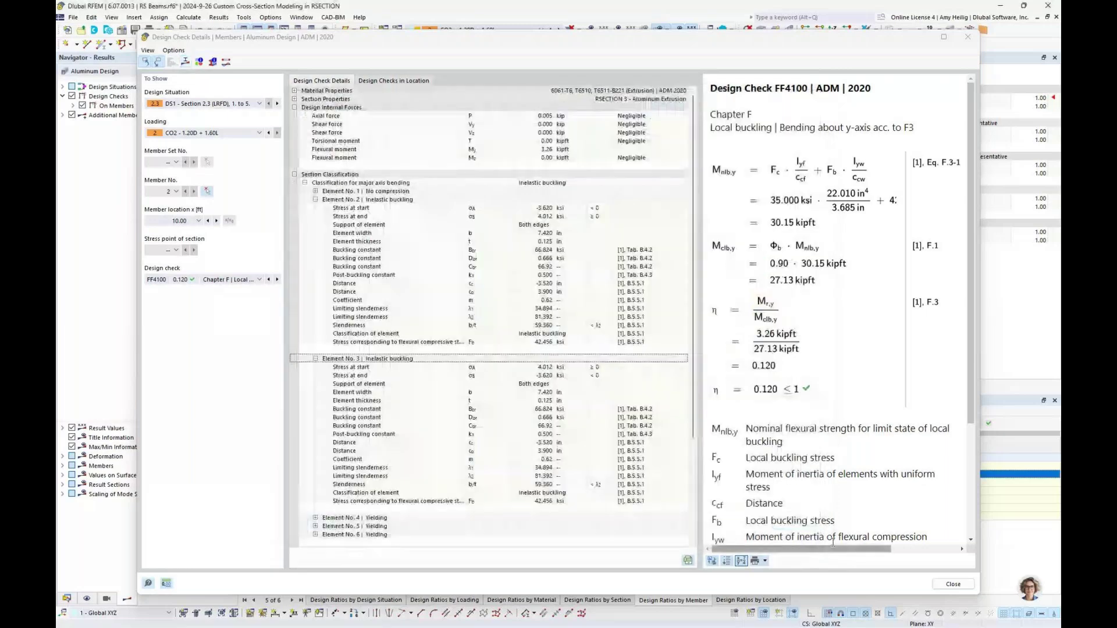
key(Escape)
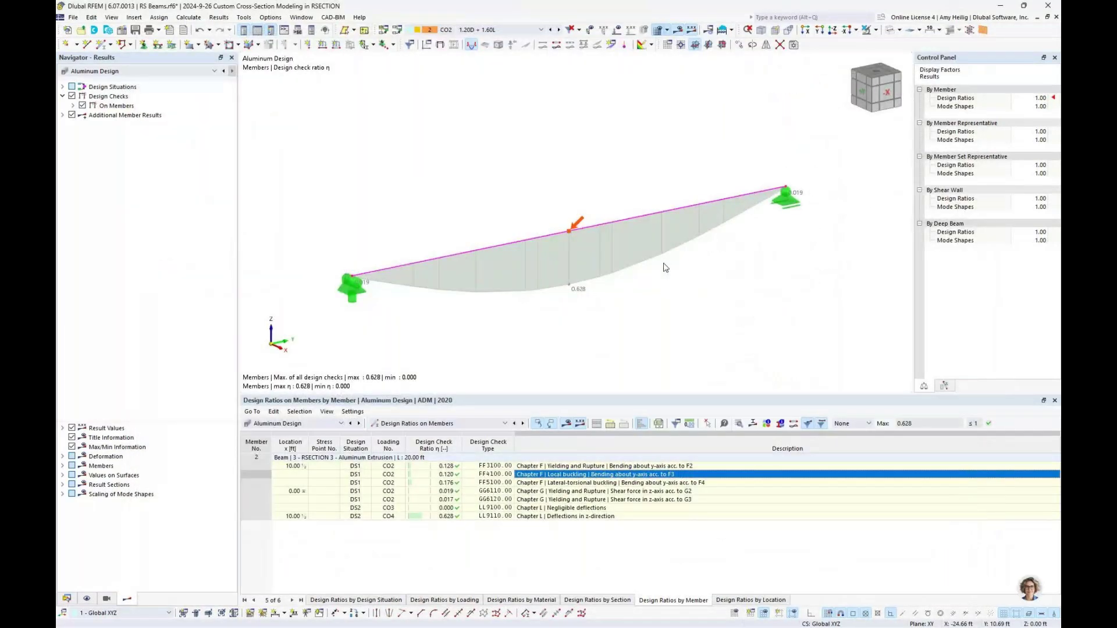
Switch to the PowerPoint slide show of RSECTION Webinar.pptx.
key(super+Tab)
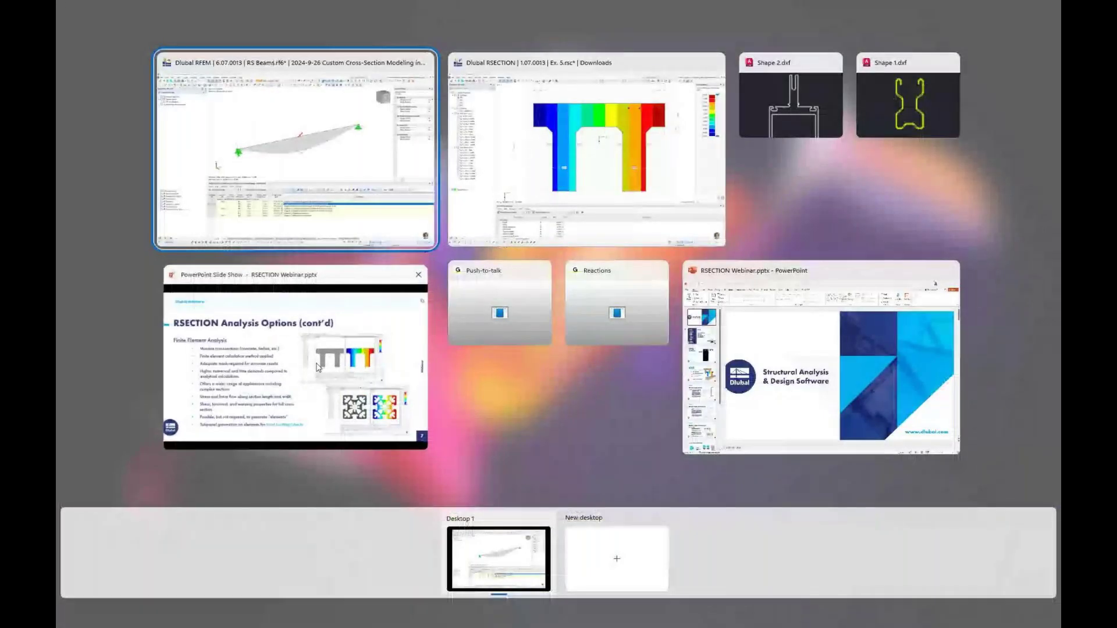
click(317, 367)
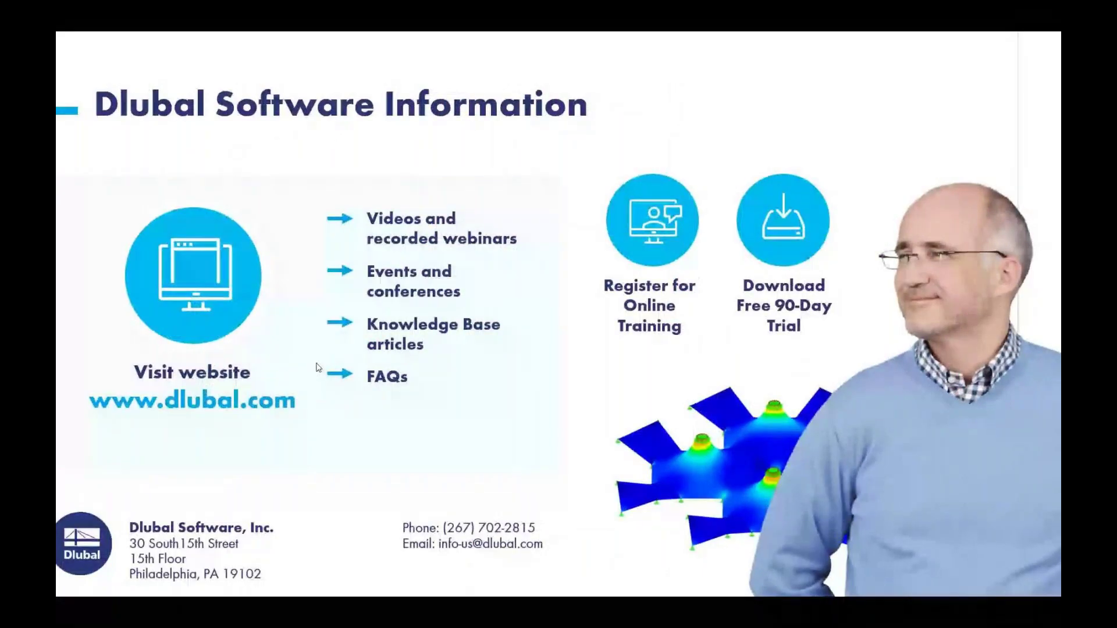